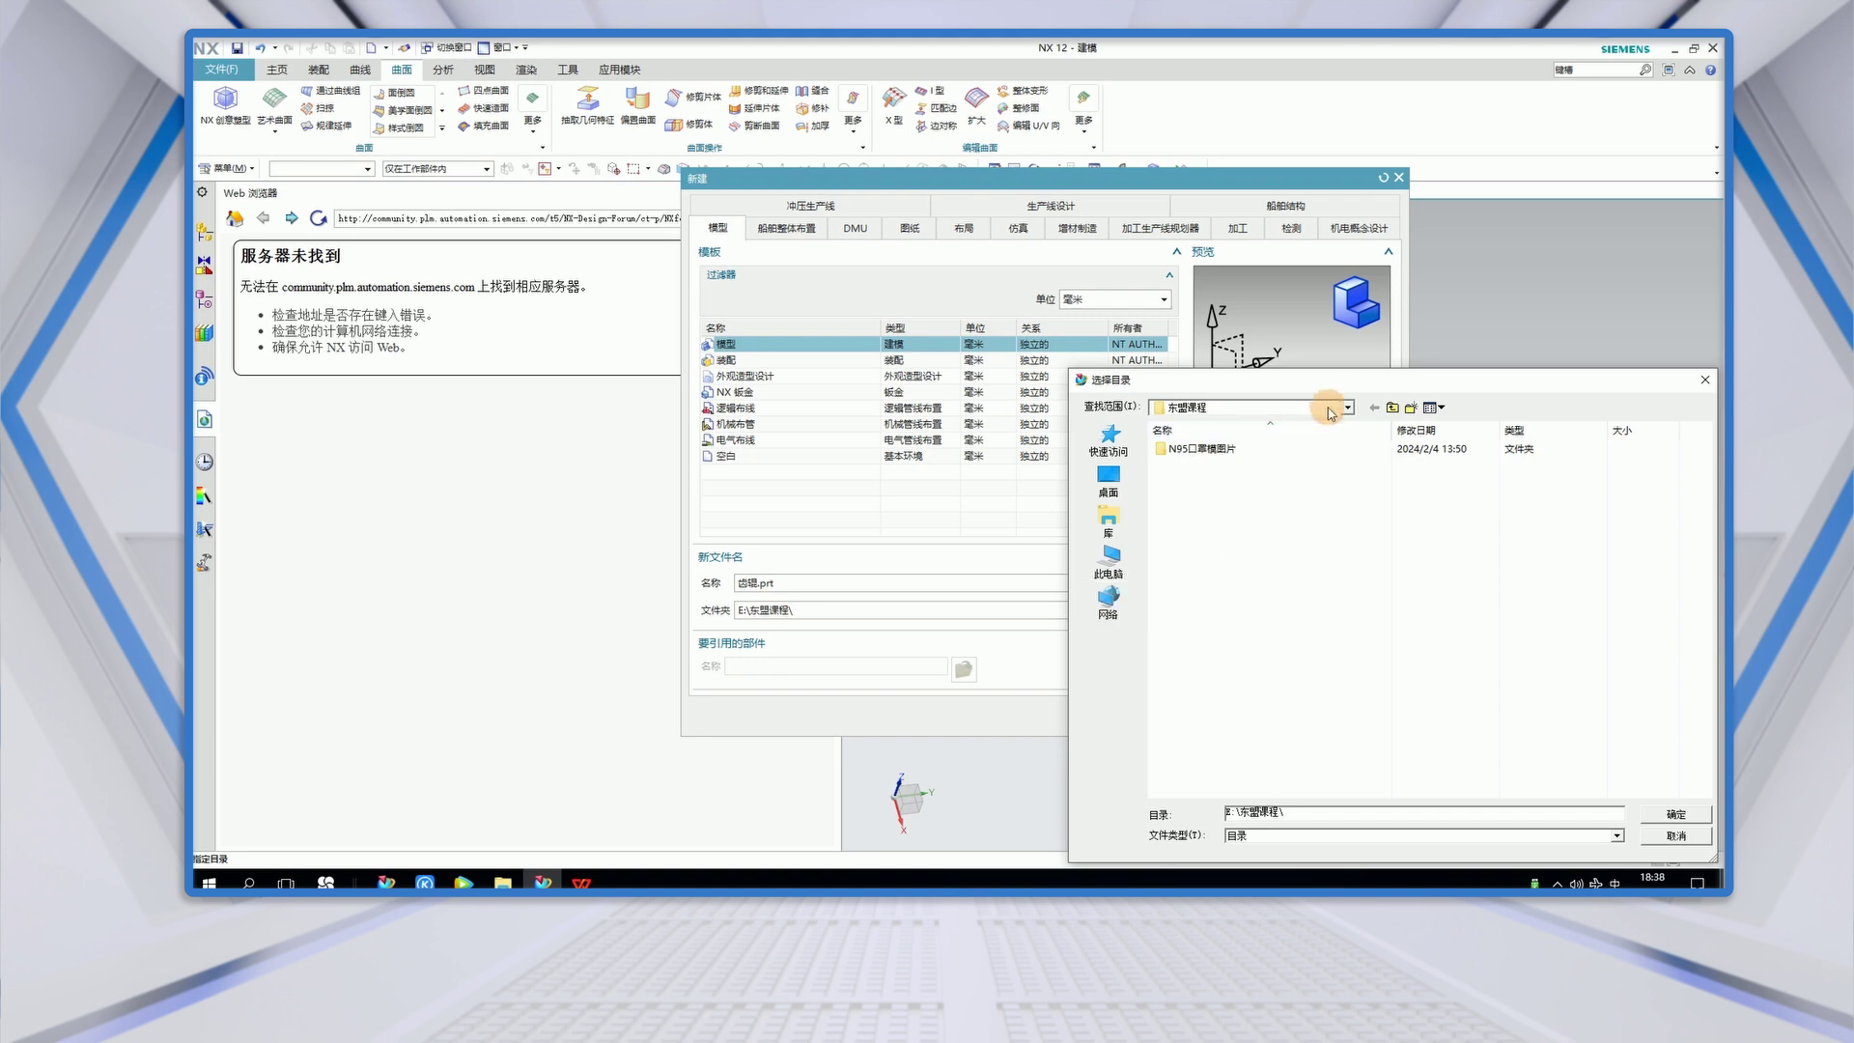
- Set the save folder to D:\ and create the new model part 齿辊.prt
left_click(1347, 407)
left_click(1231, 568)
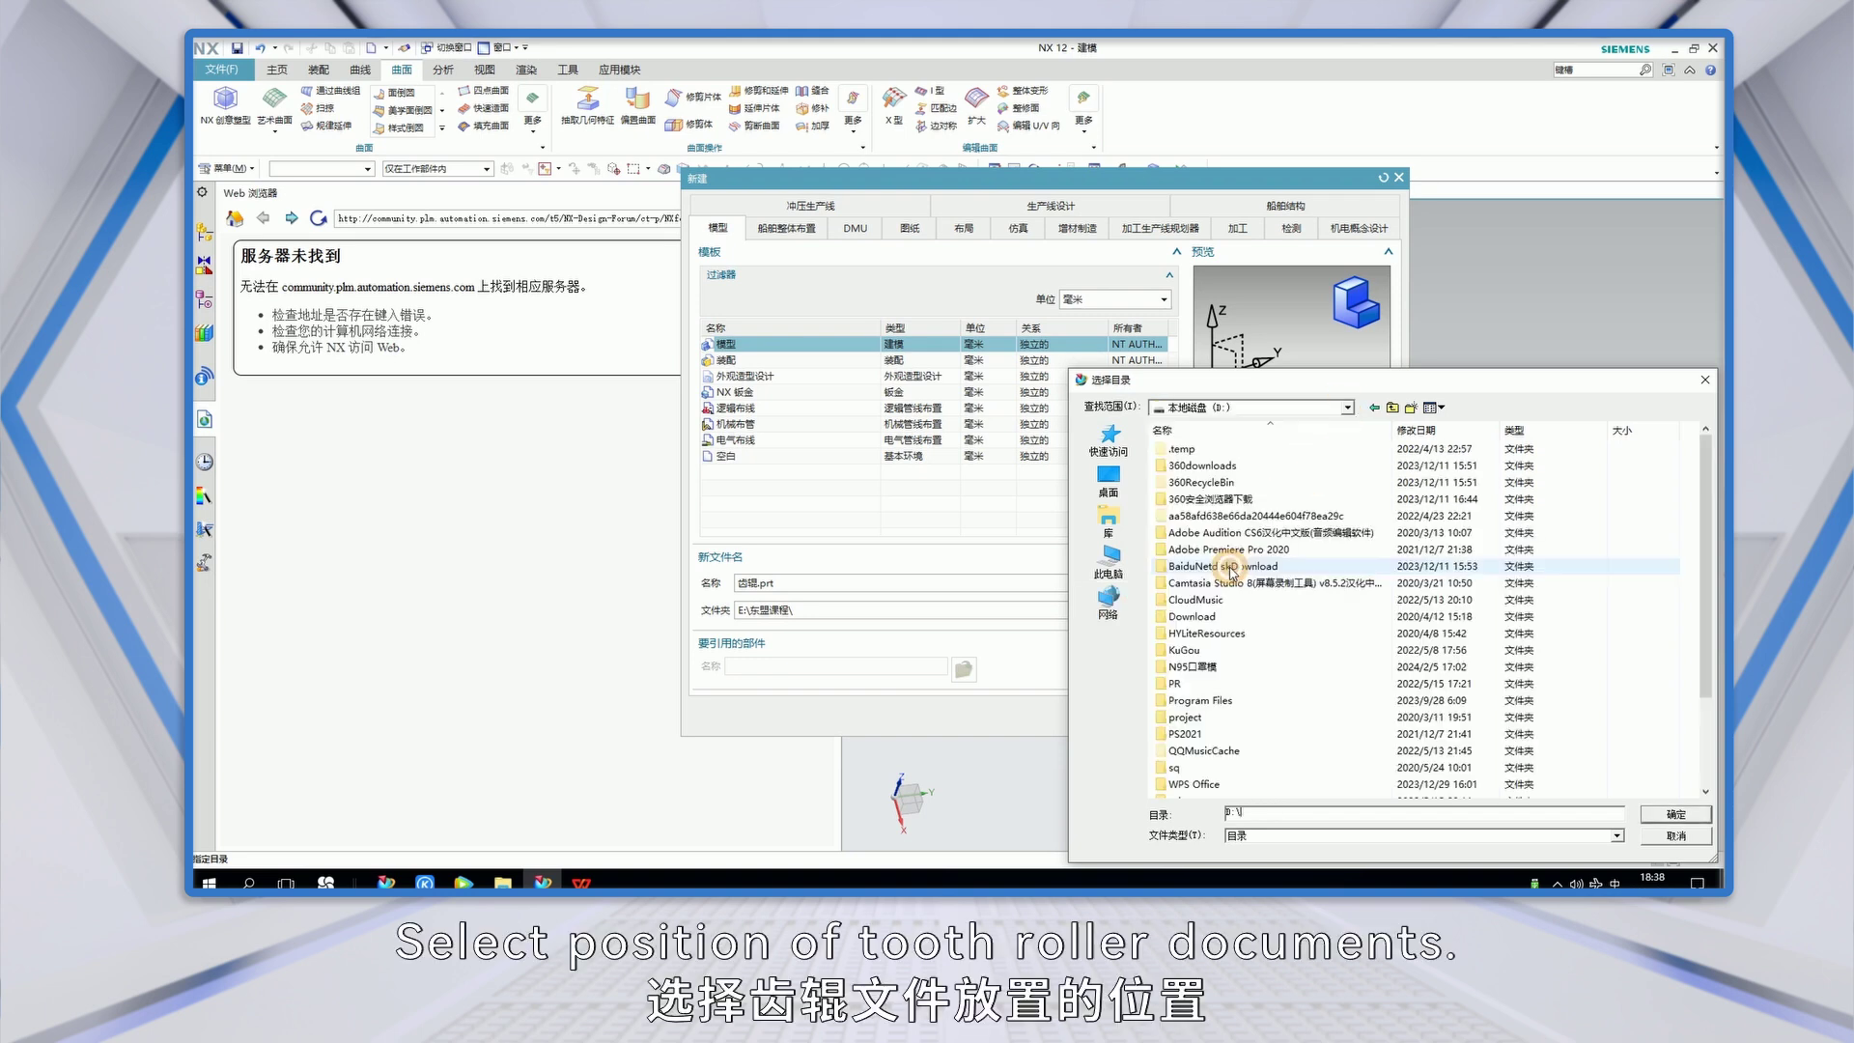
left_click(1676, 814)
left_click(1328, 715)
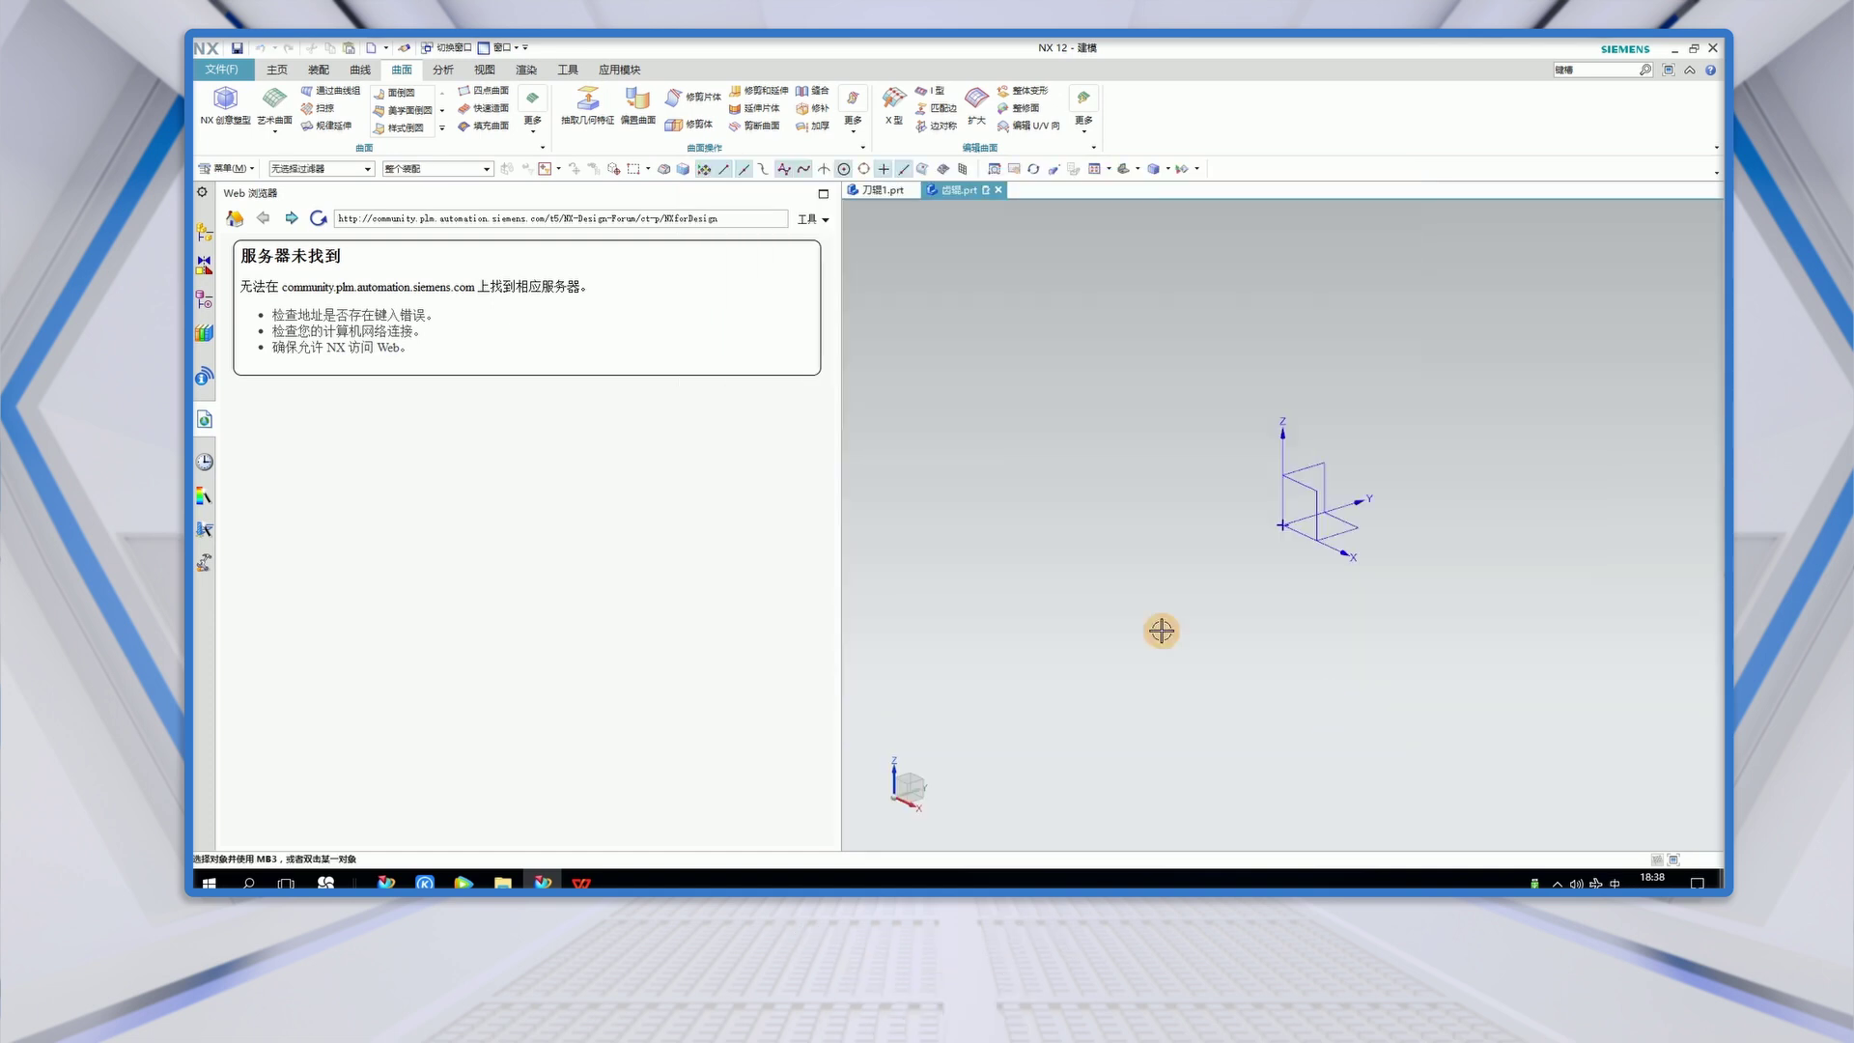
- Load the drawing image 齿模整1.JPG from File Explorer into the web browser pane, then widen the pane and enlarge the drawing
mouse_move(502, 882)
left_click(335, 811)
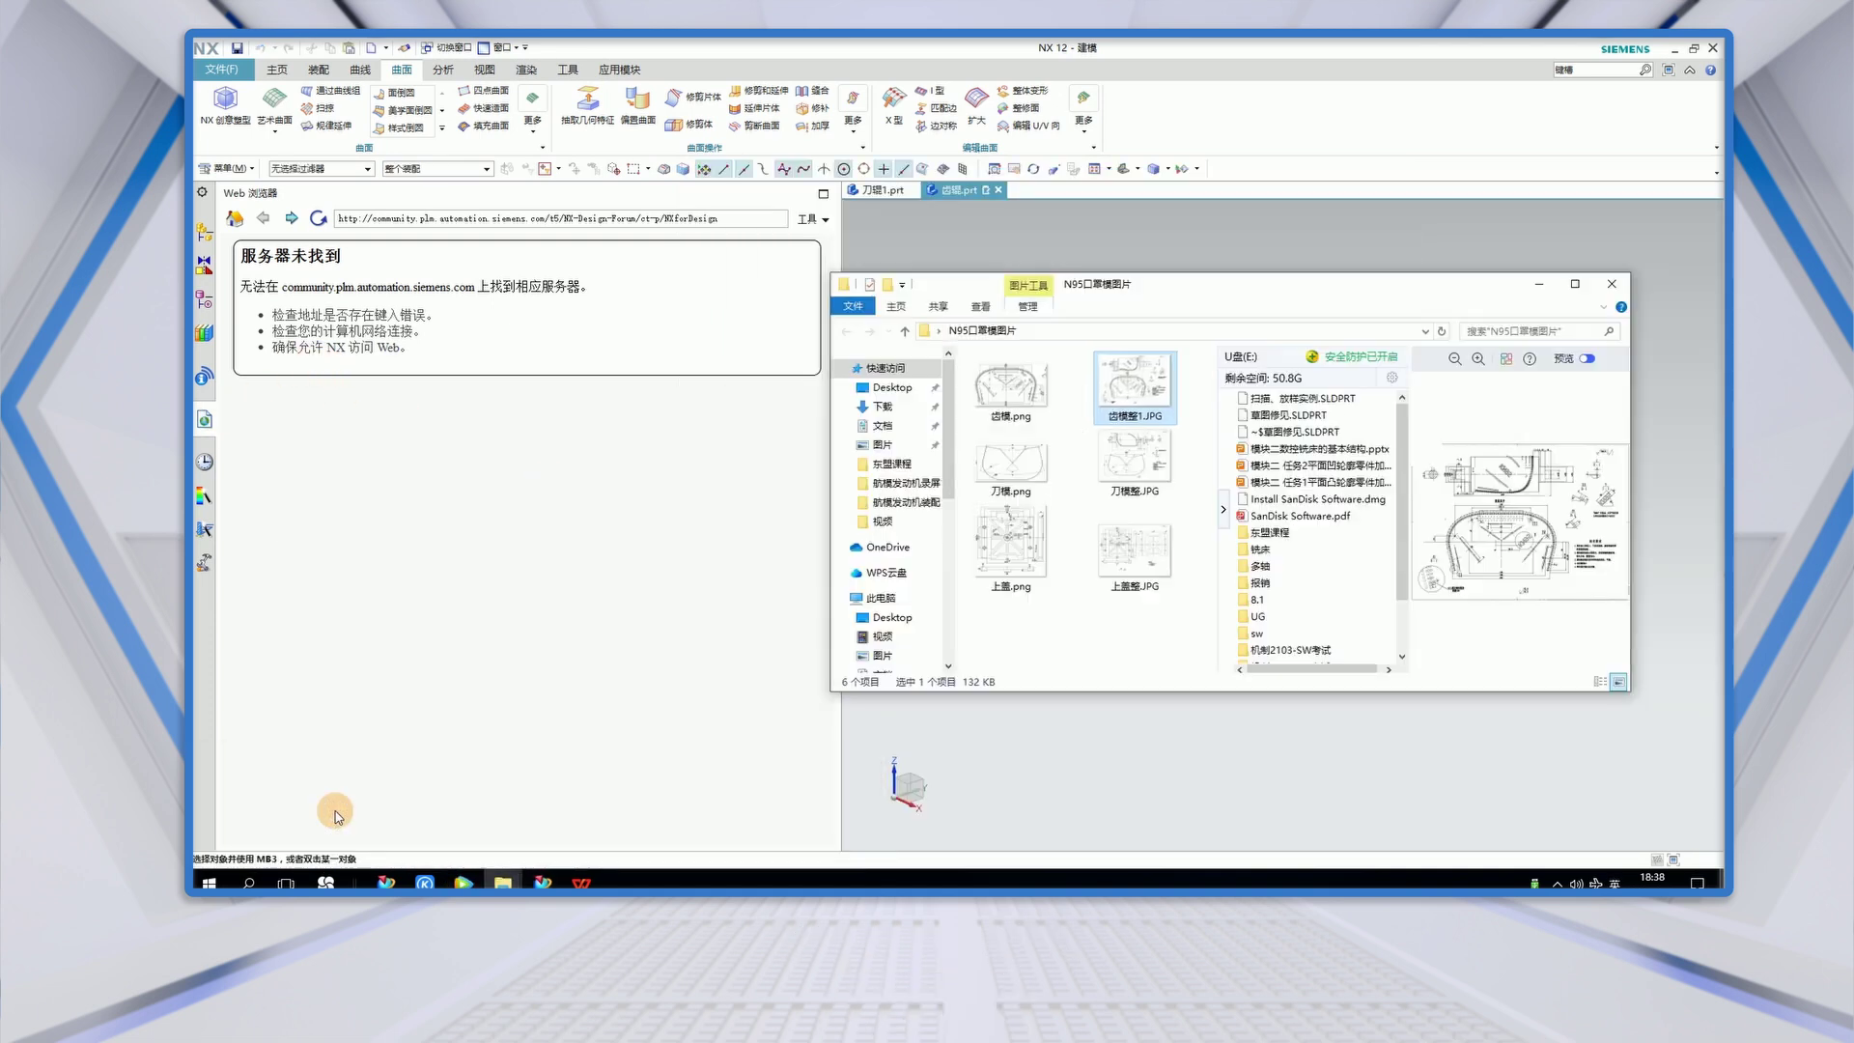
mouse_move(1135, 387)
left_mouse_down()
mouse_move(1088, 367)
mouse_move(517, 357)
left_mouse_up()
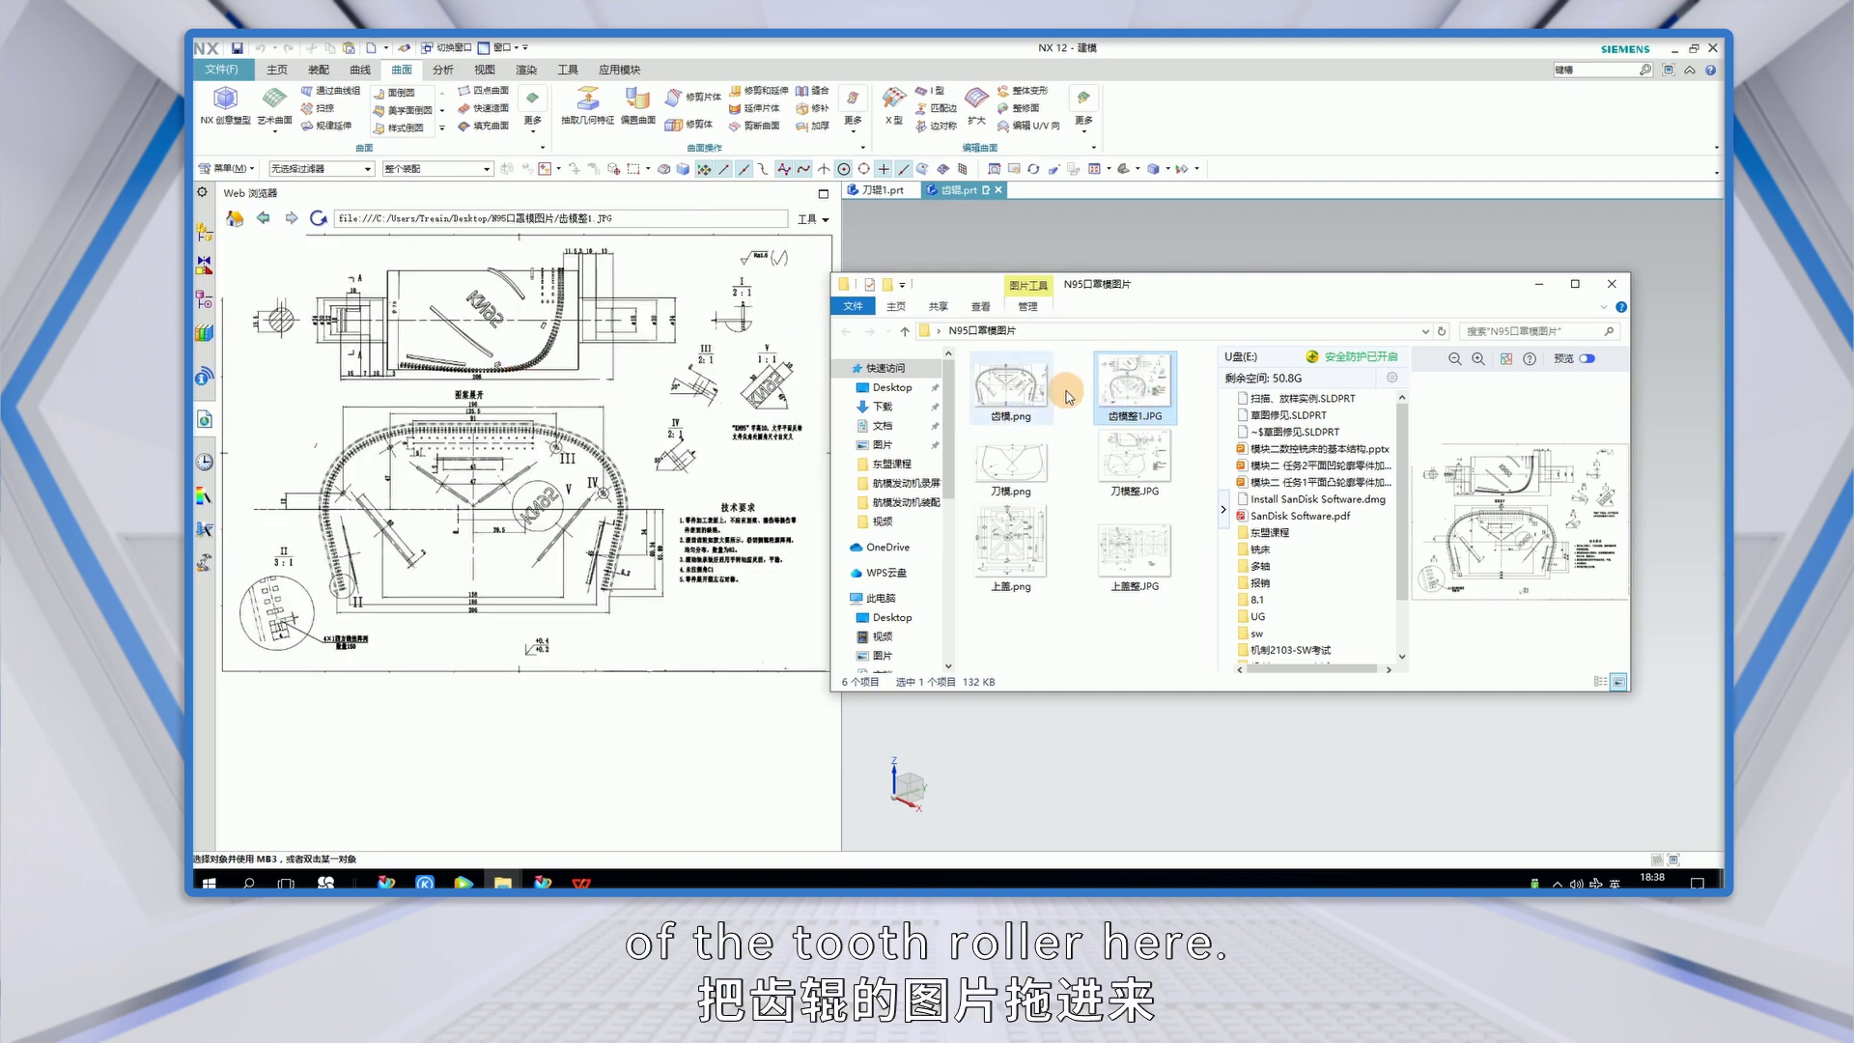
left_click(1539, 284)
left_click_drag(841, 422, 908, 430)
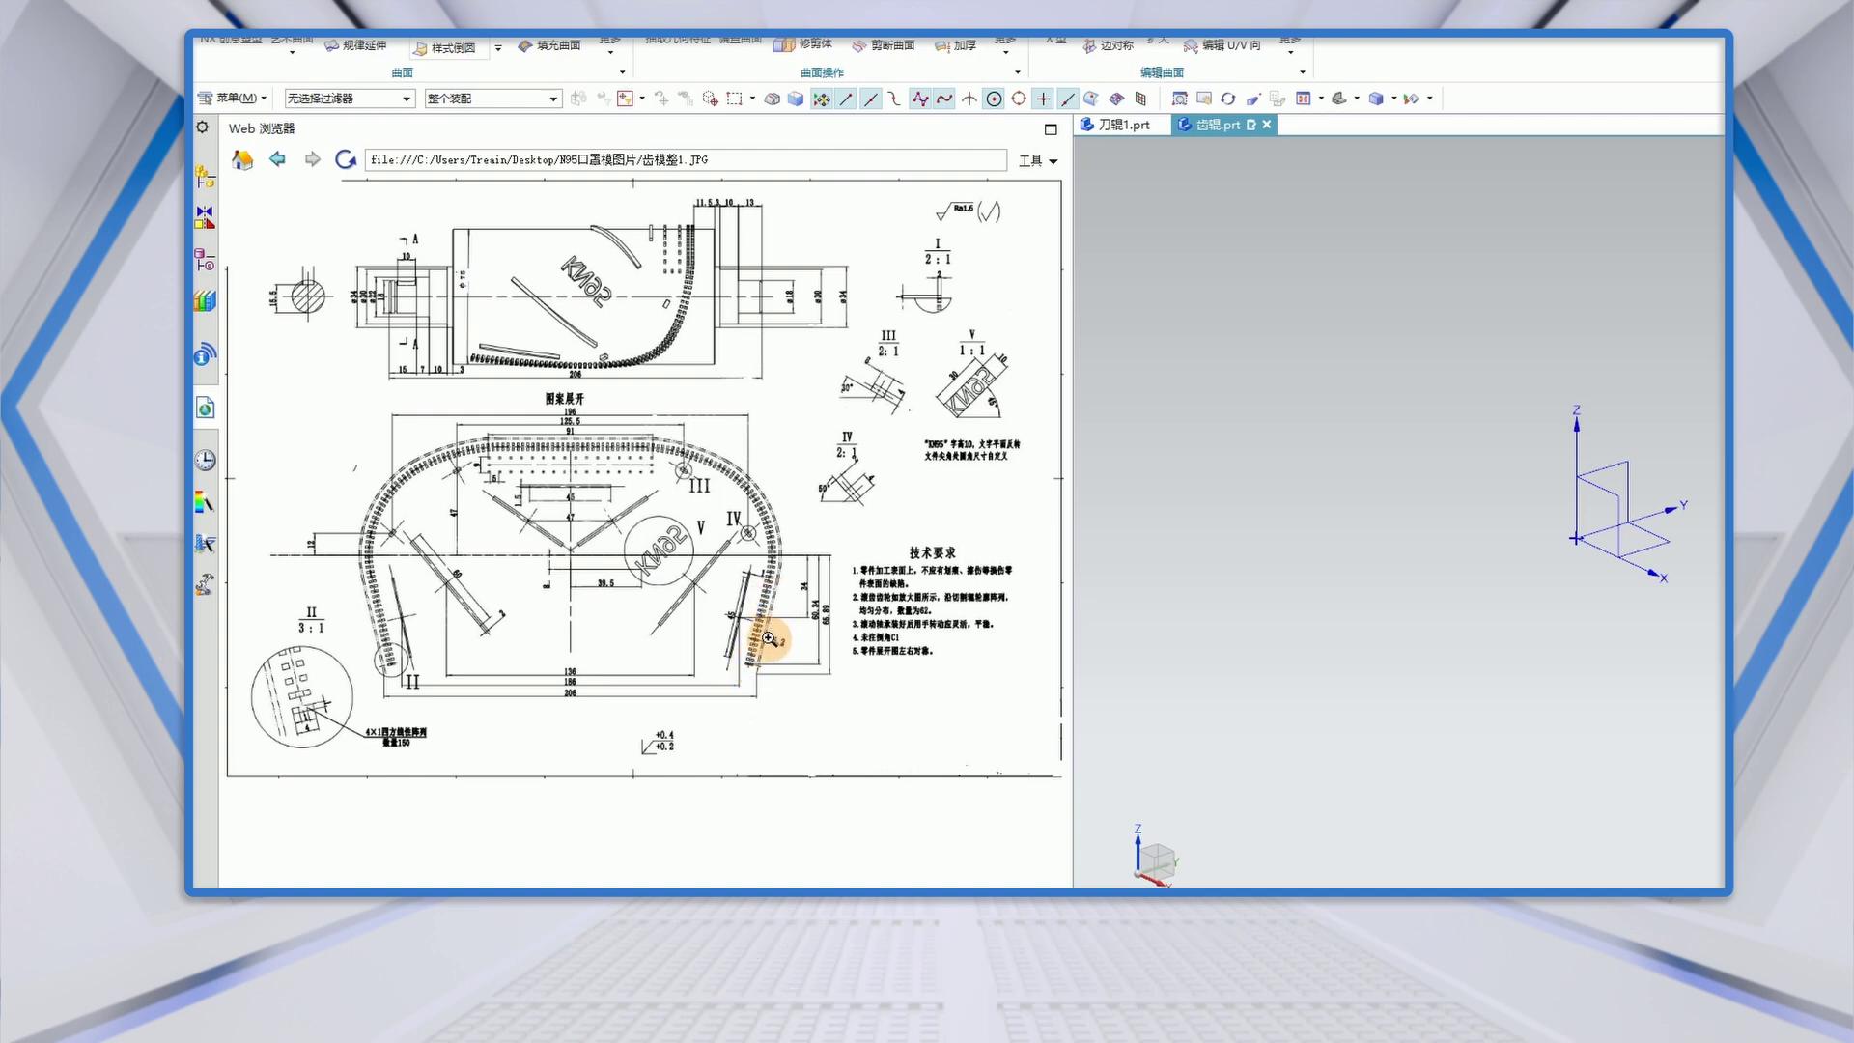
left_click(765, 637)
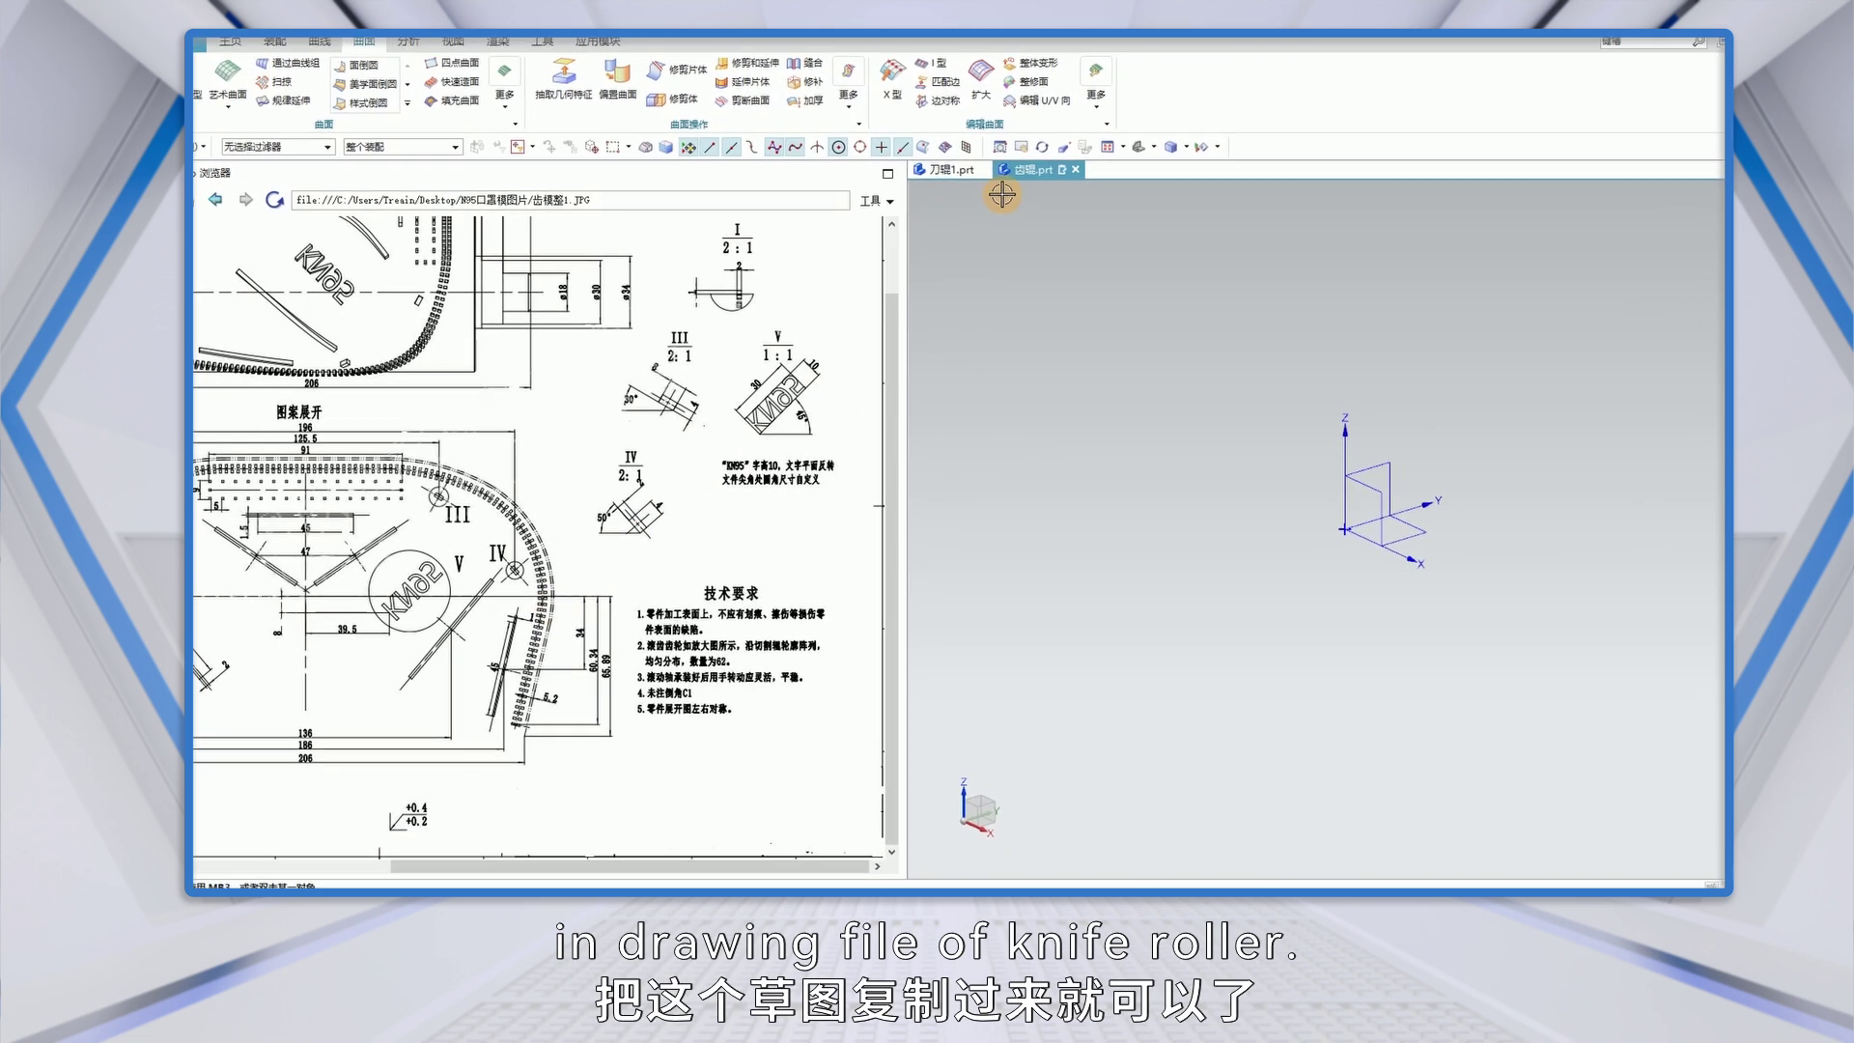
- Switch to the knife roller part 刀辊1.prt and copy its mask-outline sketch (2) from the model history
left_click(944, 190)
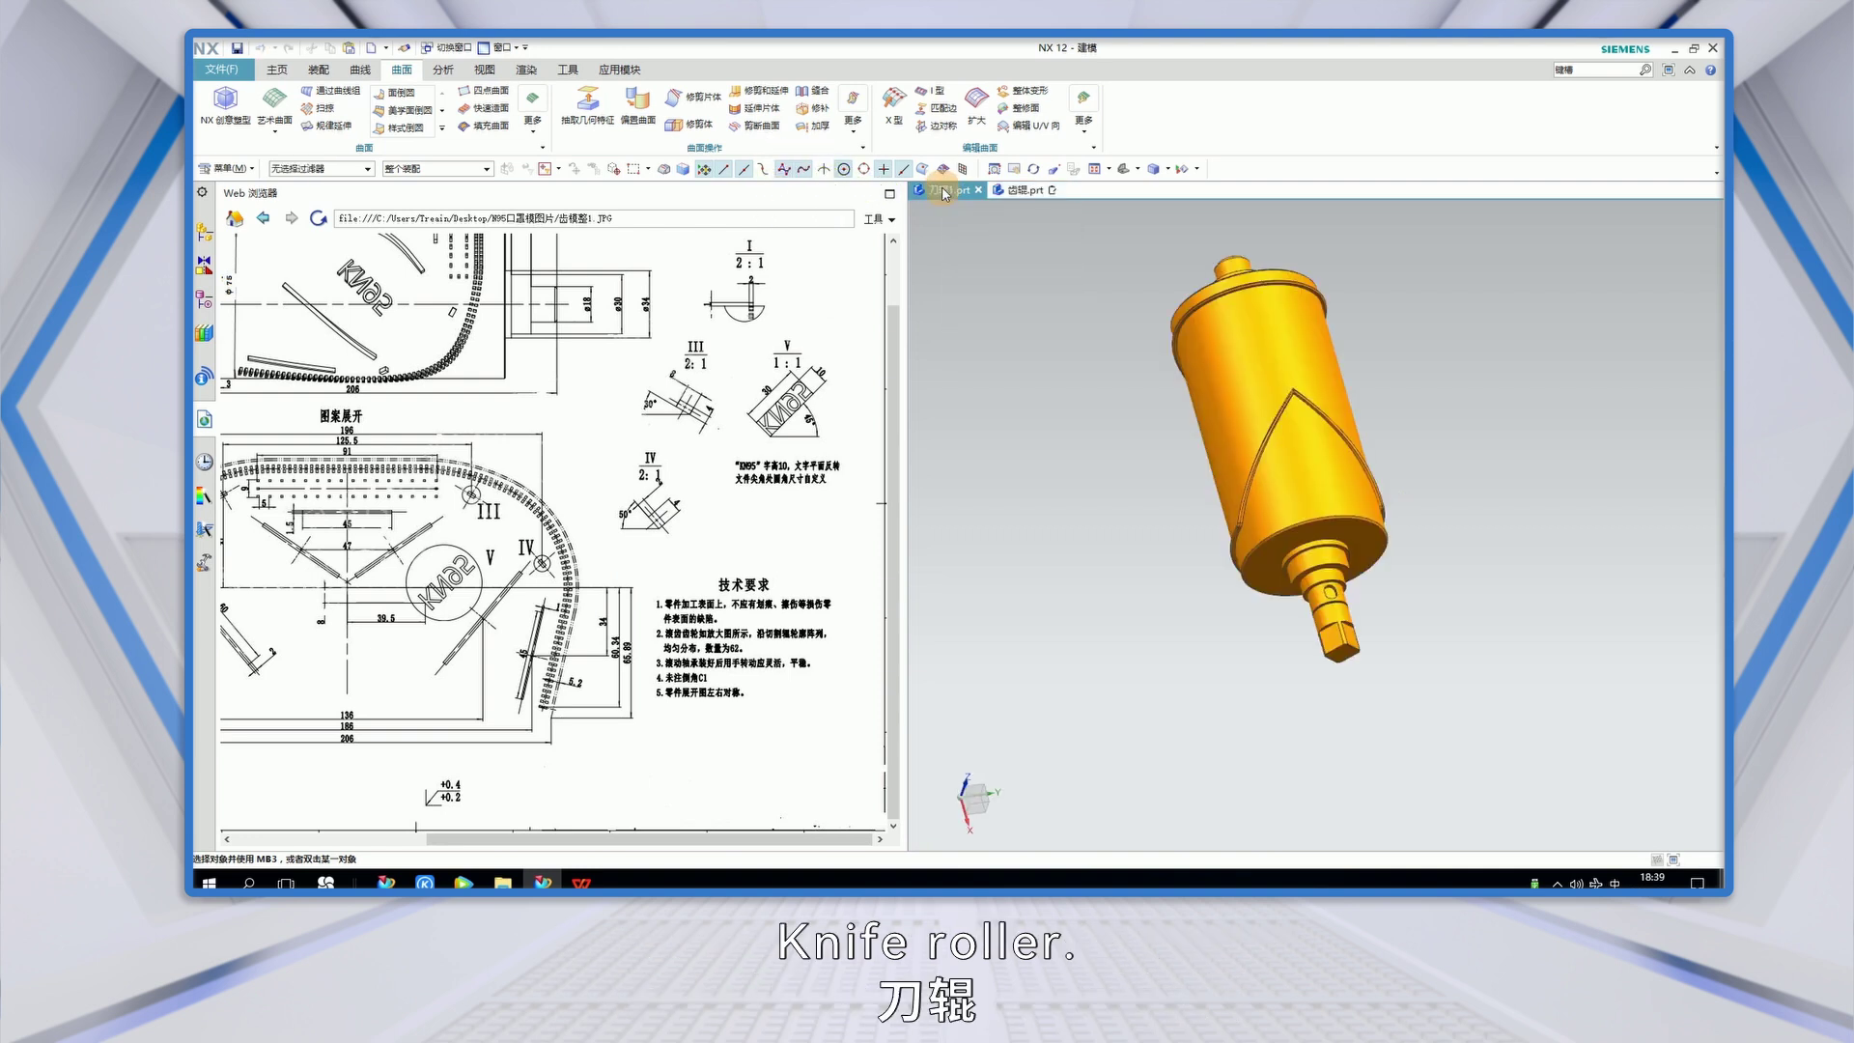
left_click(204, 300)
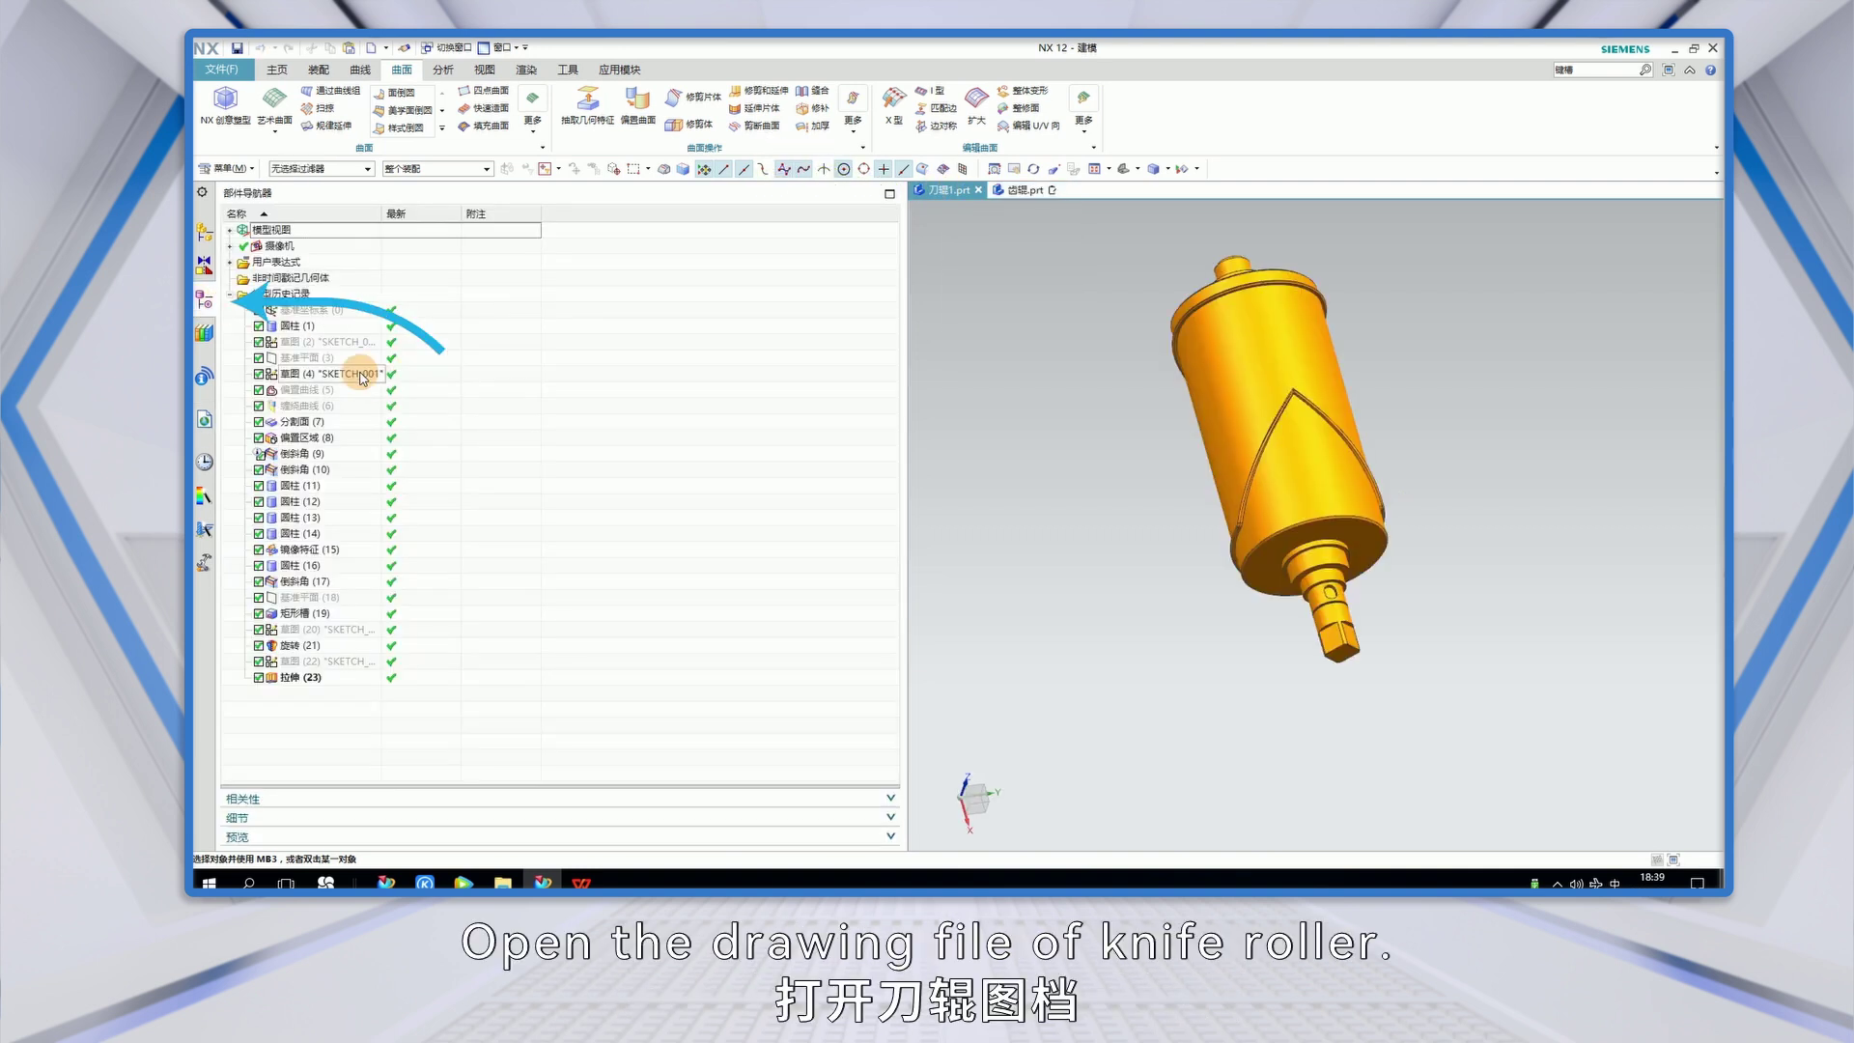
left_click(328, 345)
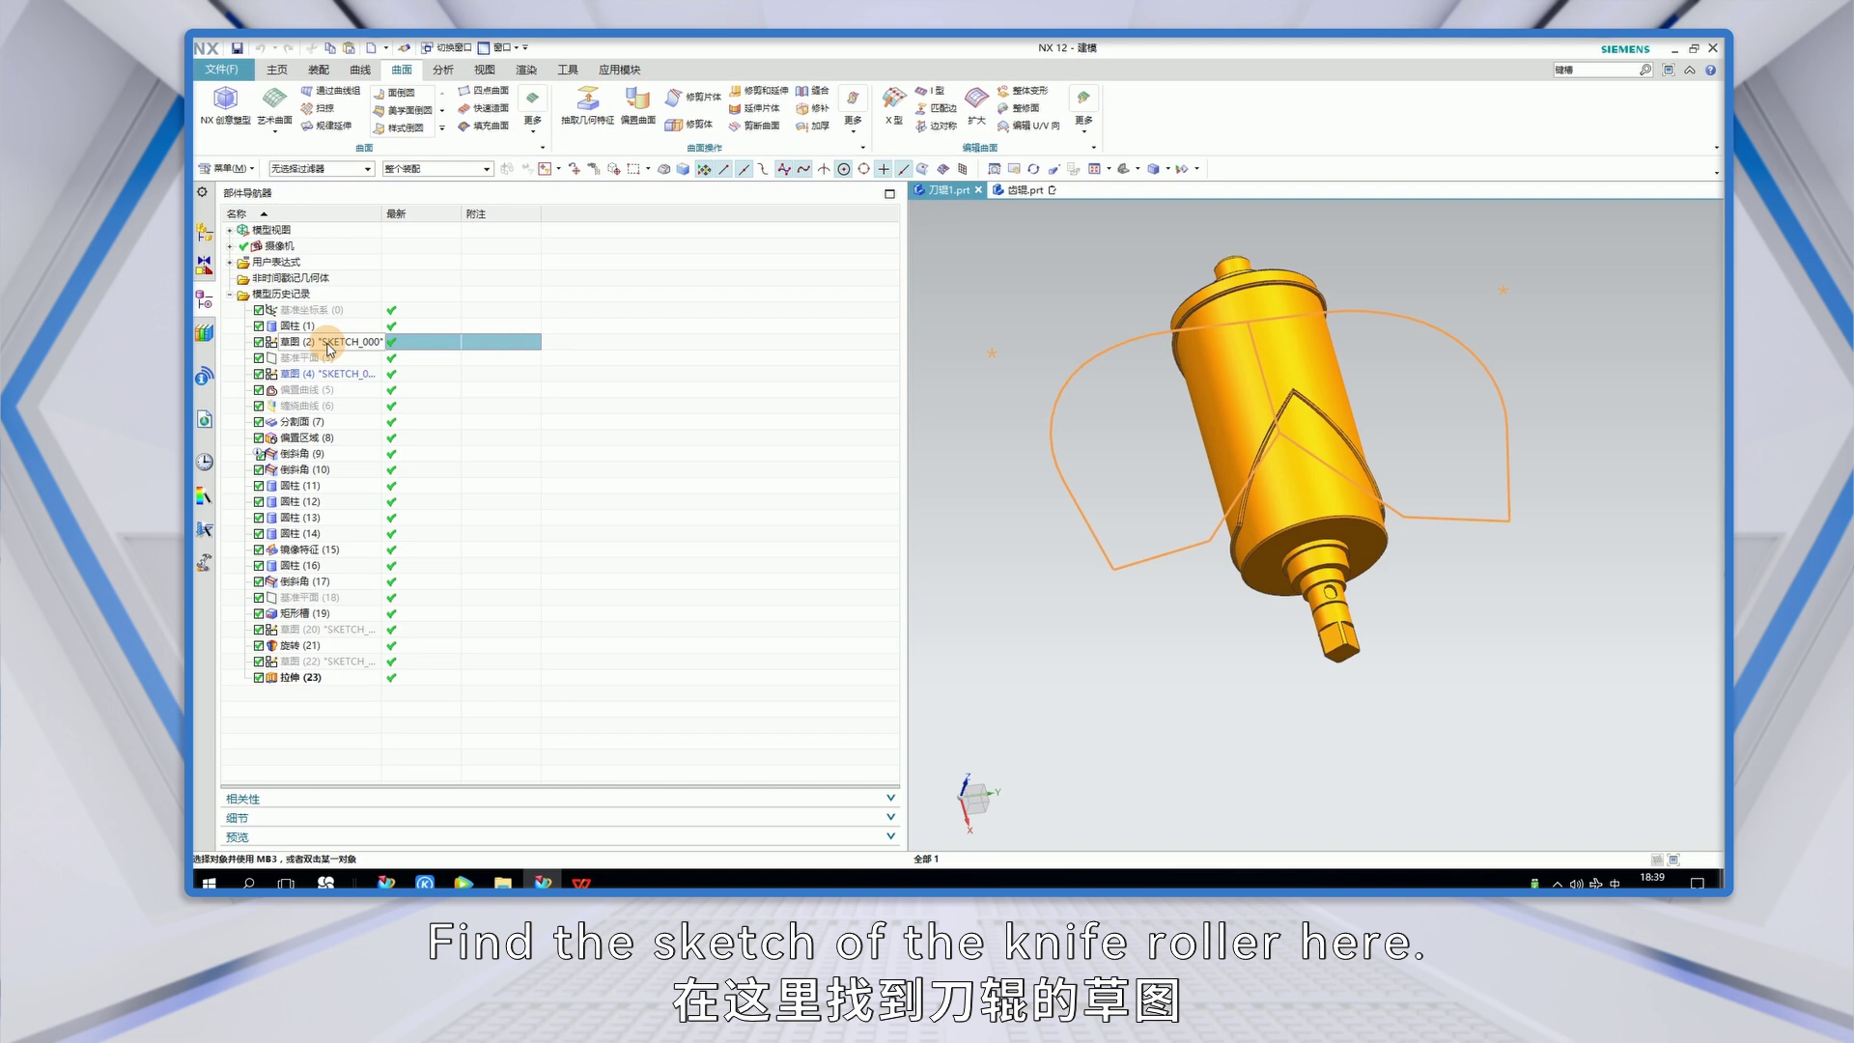
right_click(330, 349)
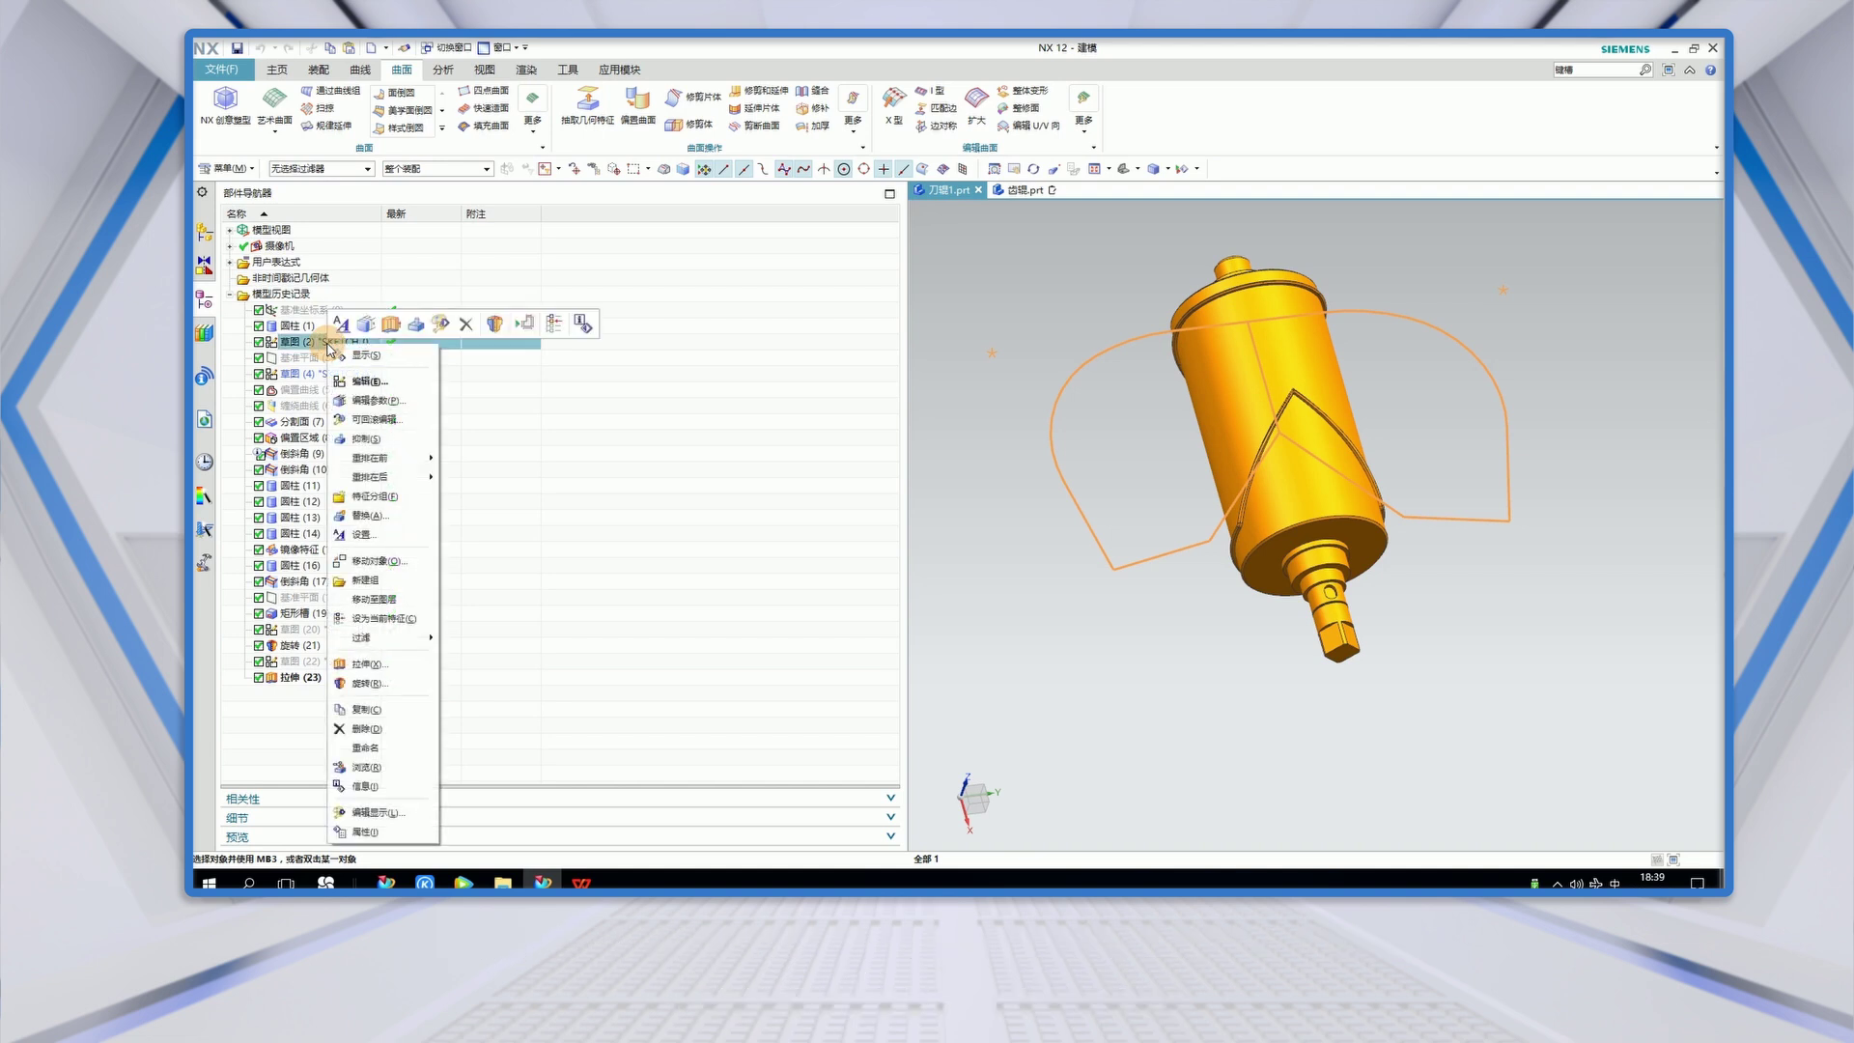
left_click(384, 710)
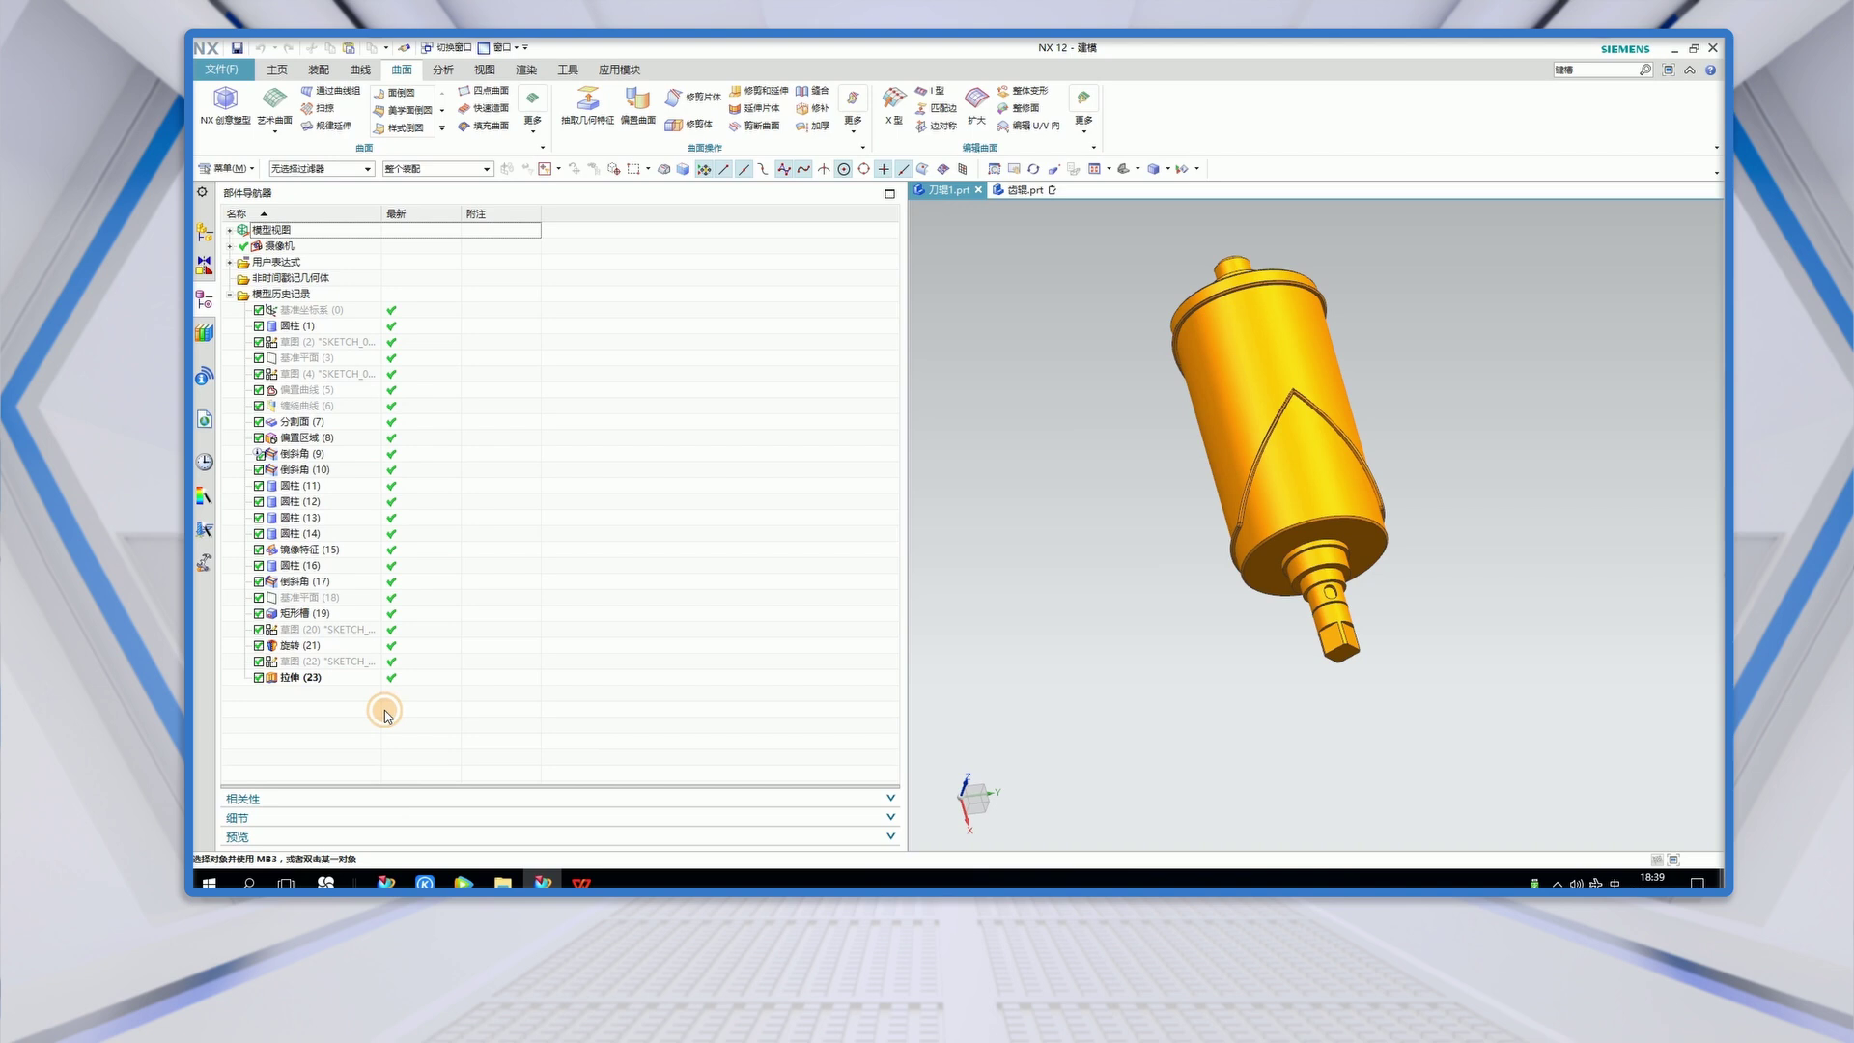
- Return to 齿辊.prt and paste the copied sketch with the reference set to a newly specified datum
left_click(1026, 191)
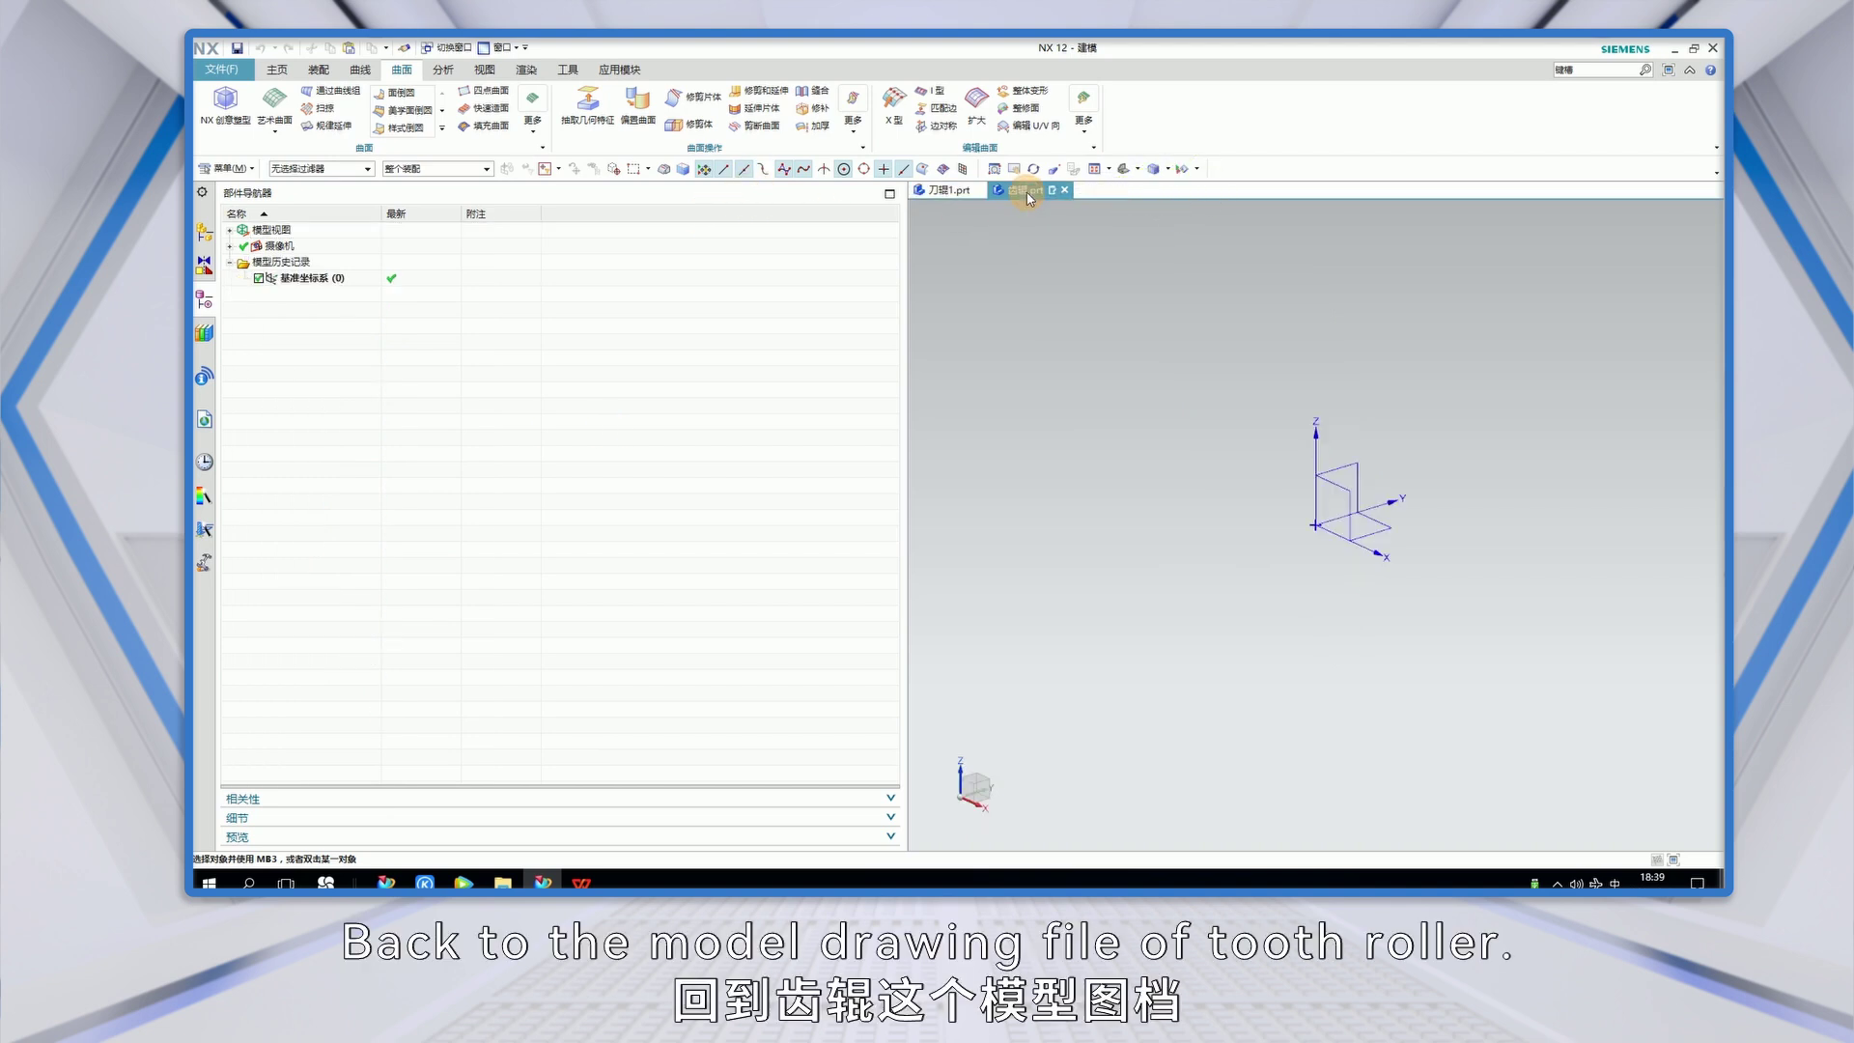
left_click(228, 169)
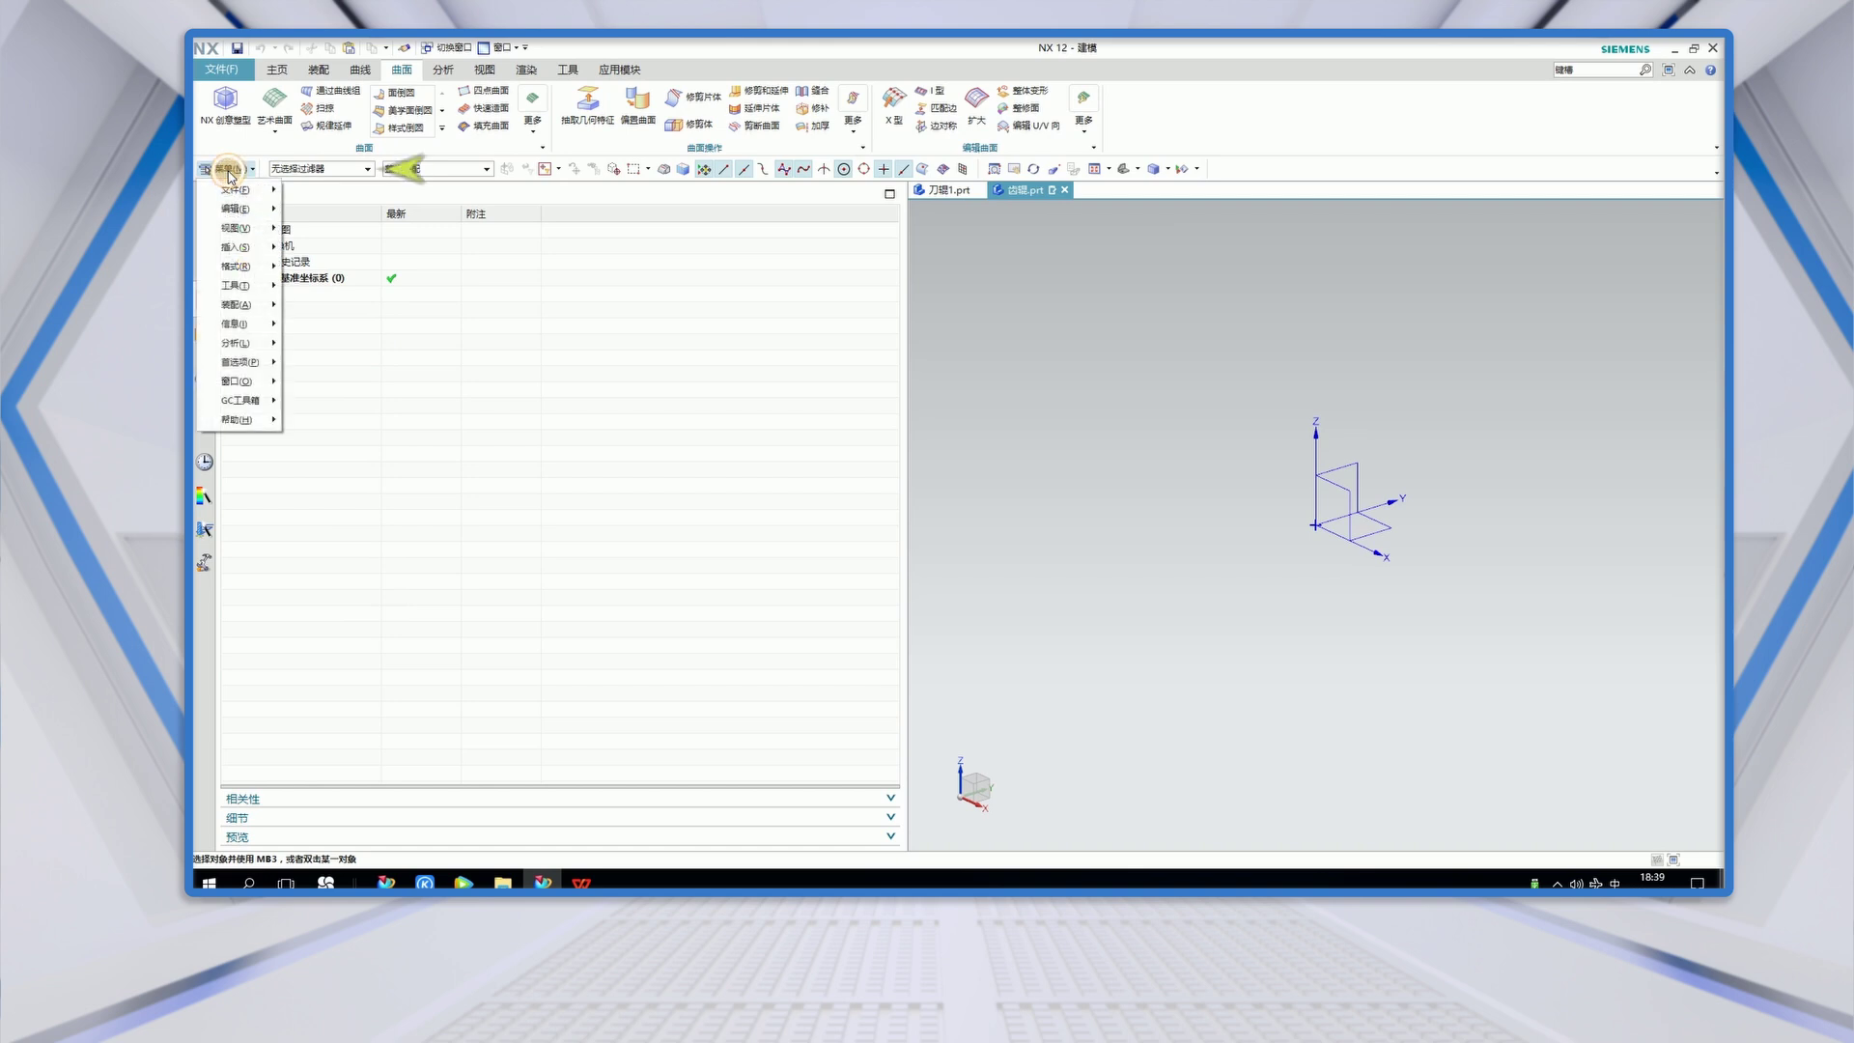
mouse_move(238, 192)
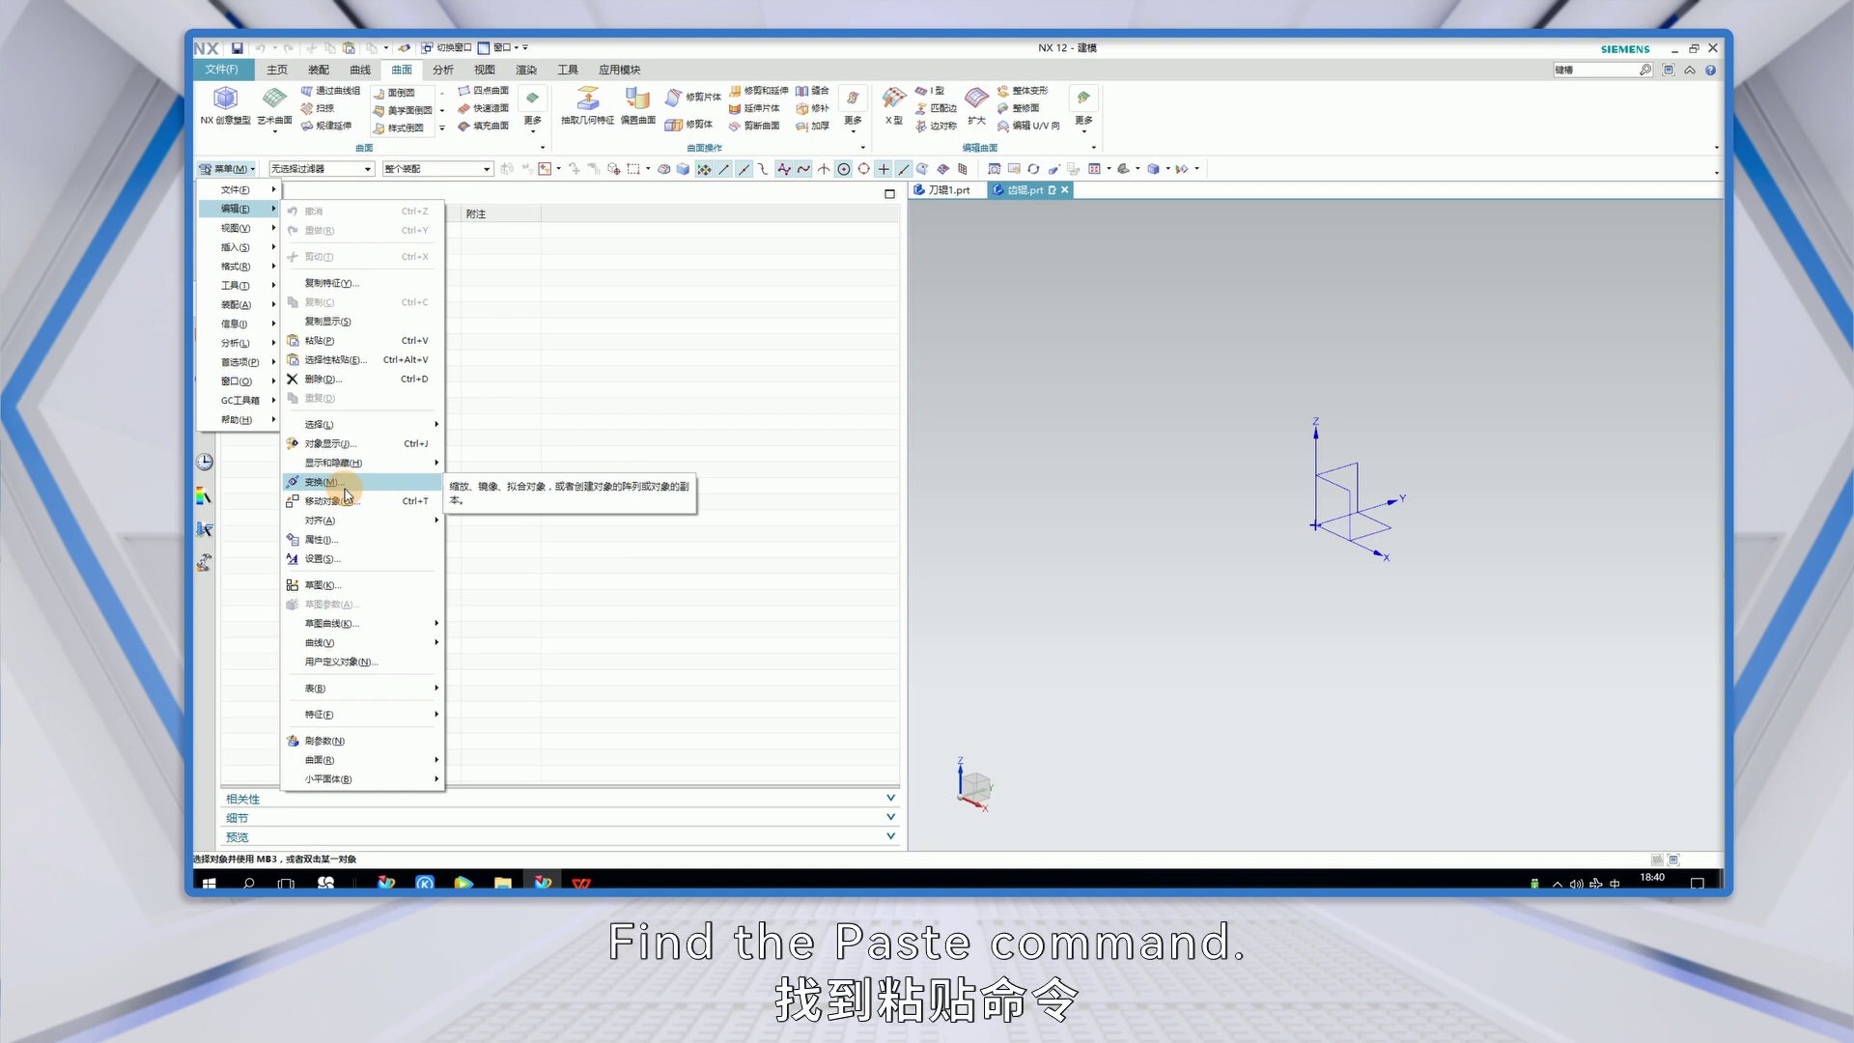
left_click(331, 340)
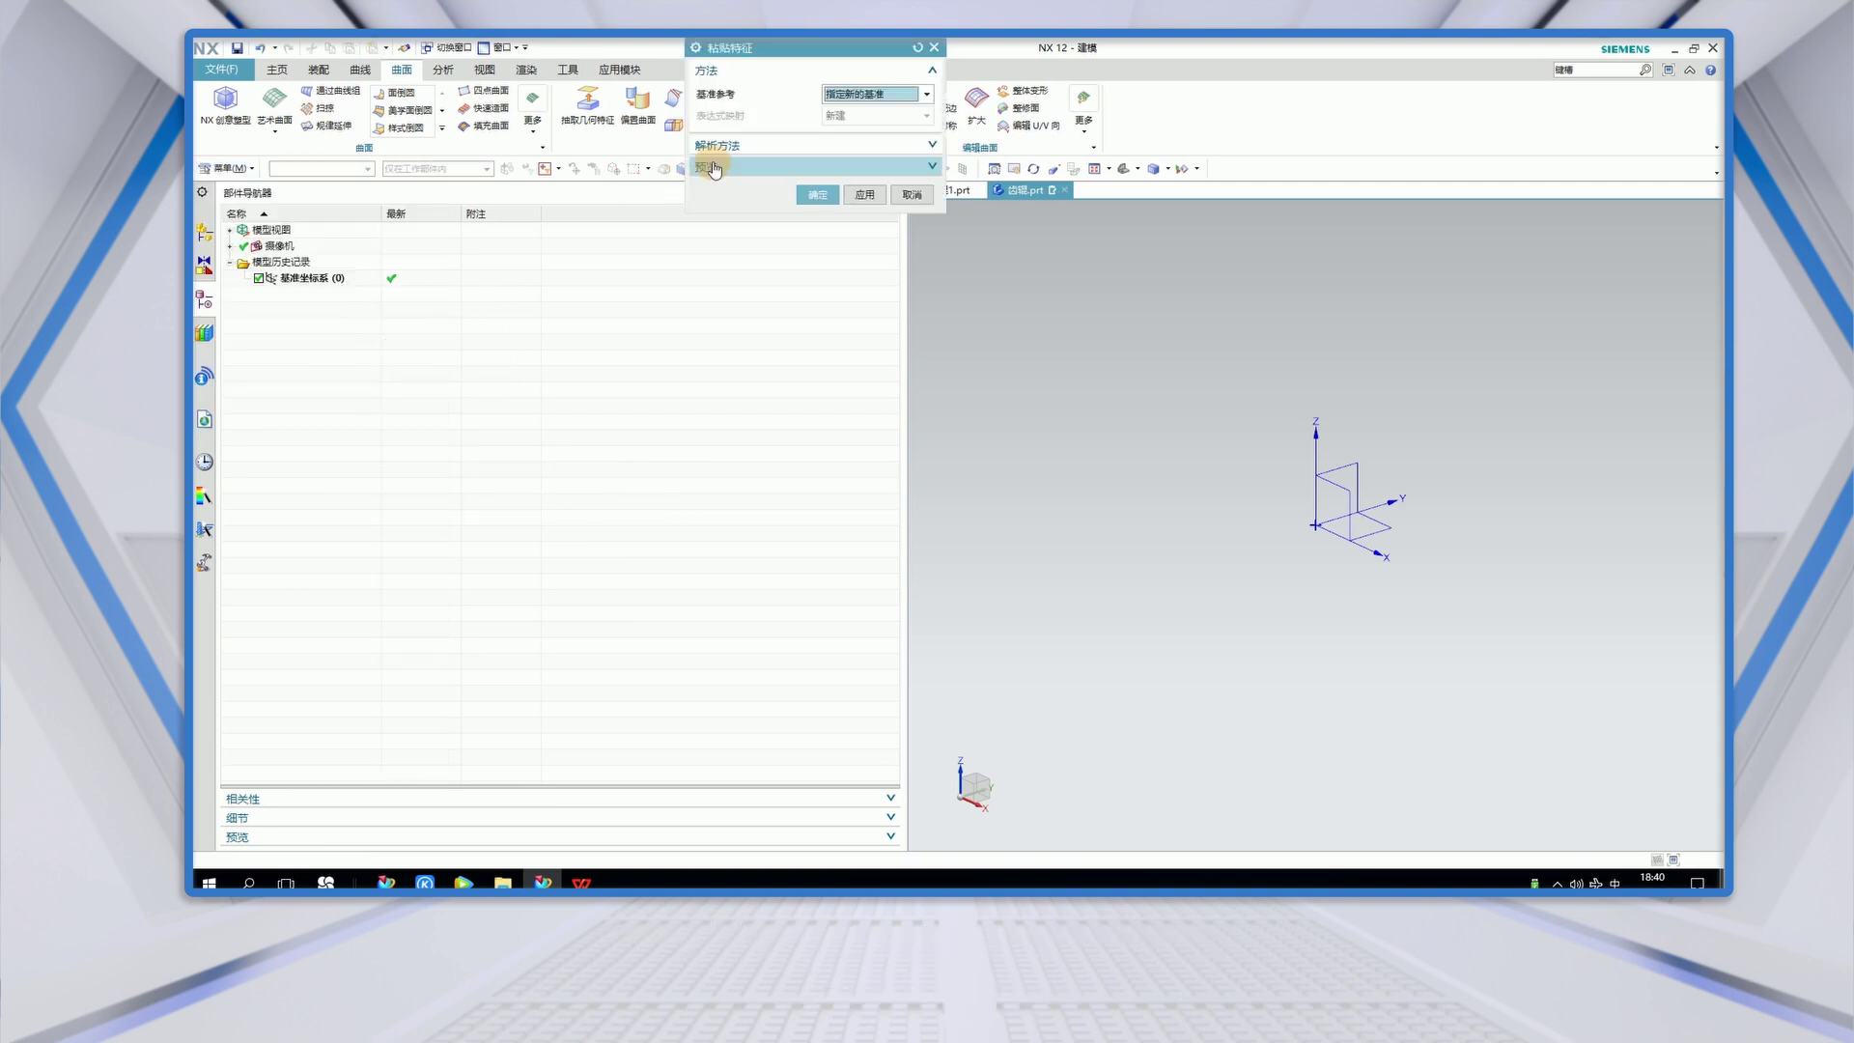
left_click(822, 195)
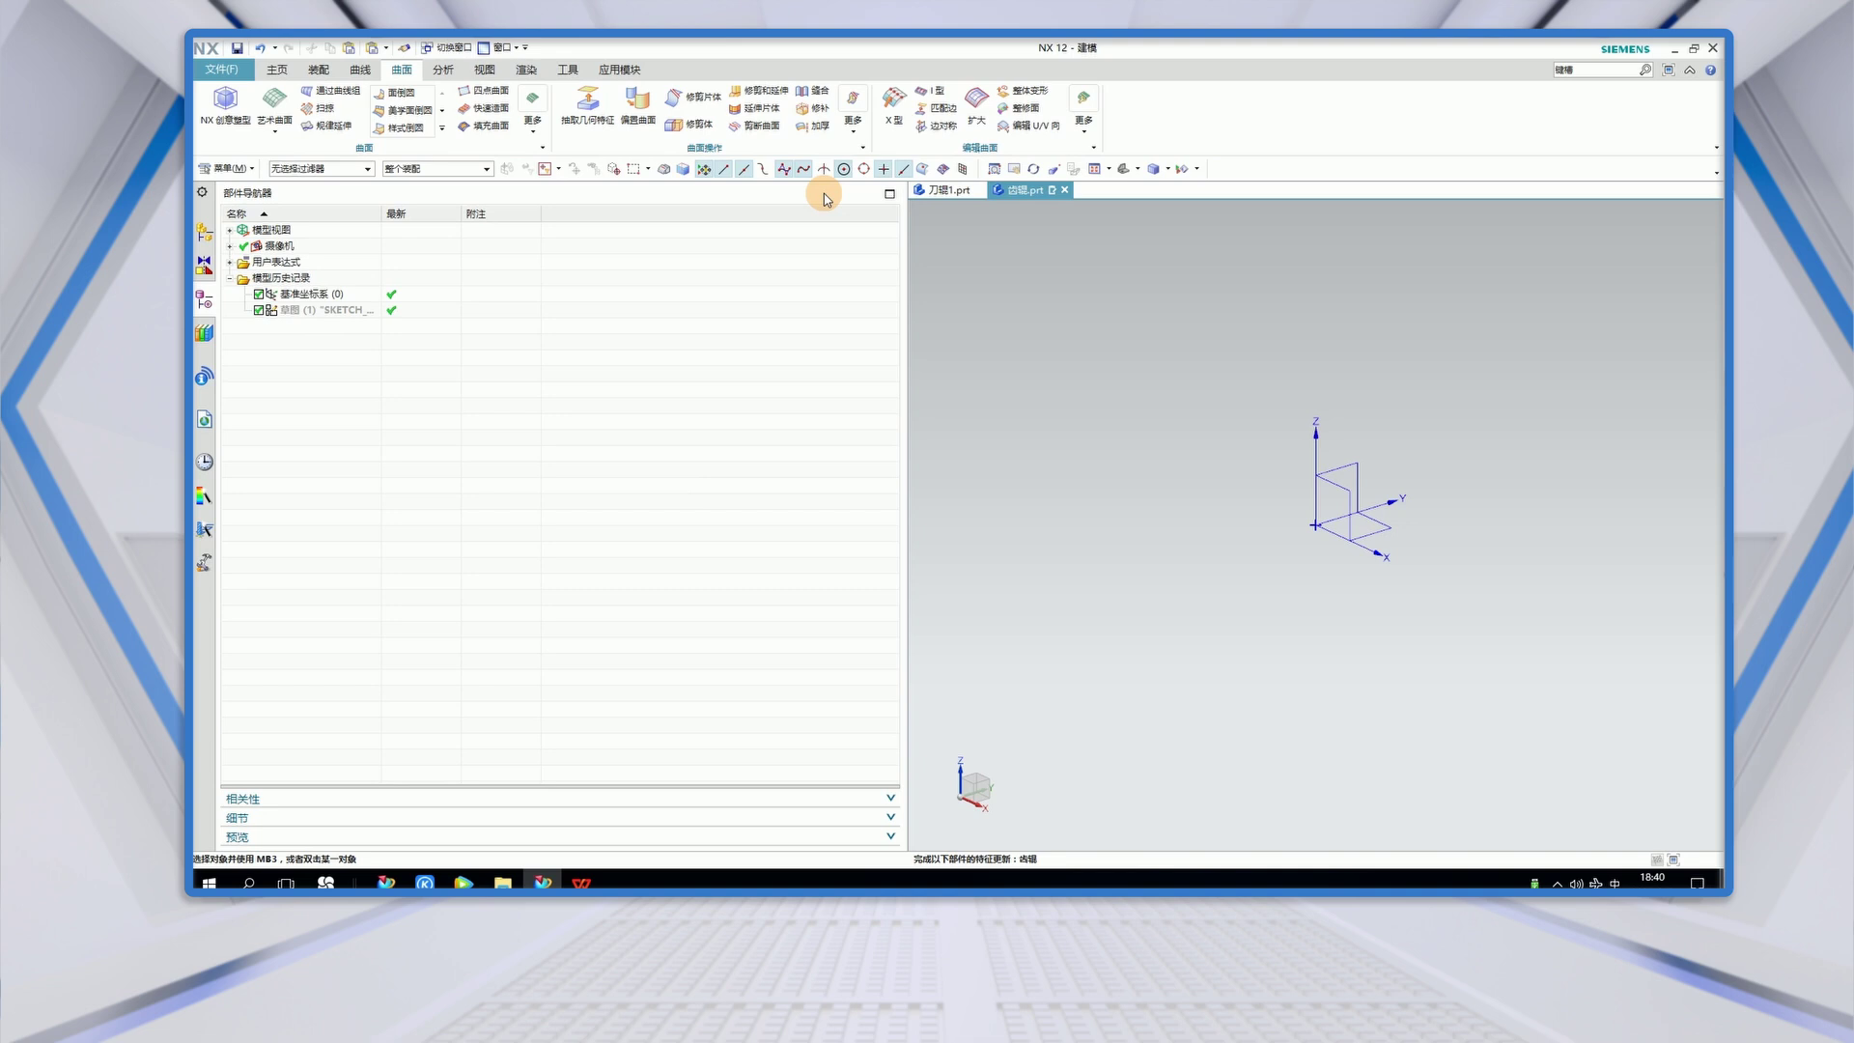
- Show the hidden pasted sketch in the model and turn the view to face its outline
right_click(289, 313)
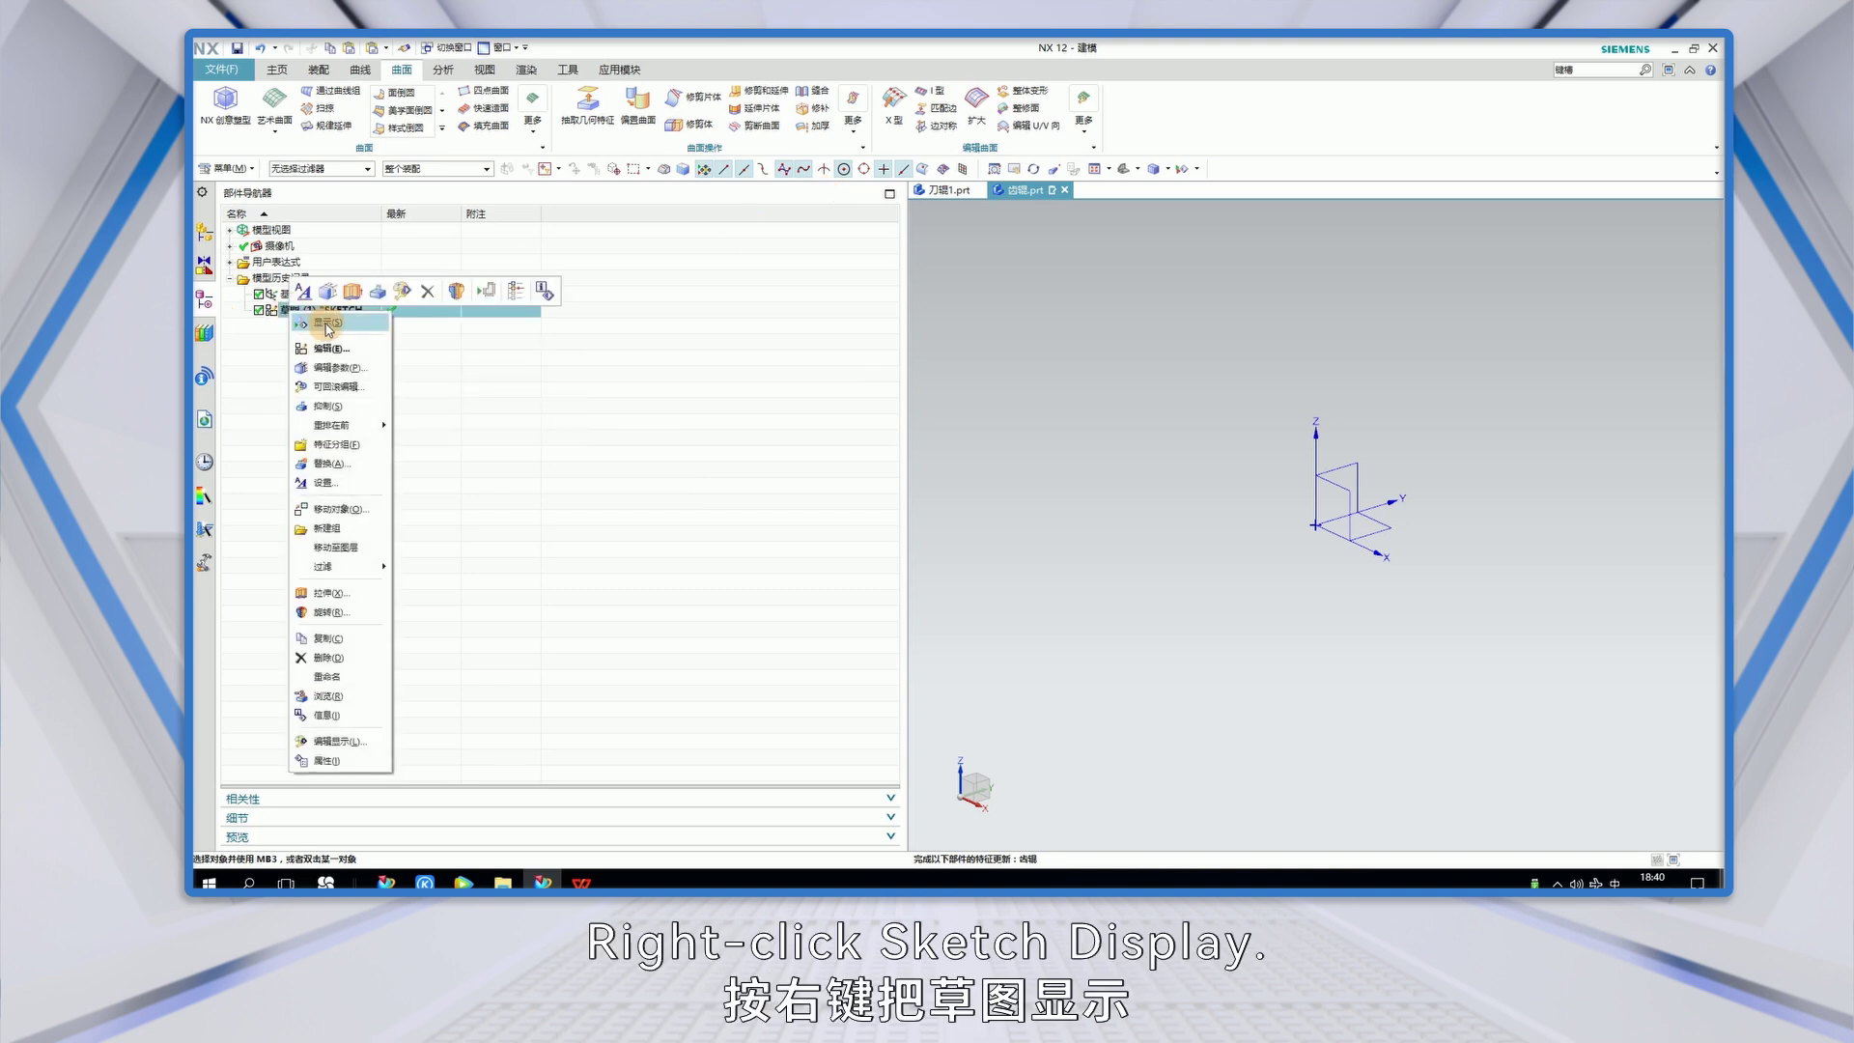
left_click(329, 329)
mouse_move(1072, 578)
middle_mouse_down()
mouse_move(1050, 538)
mouse_move(1138, 556)
mouse_move(1207, 483)
middle_mouse_up()
- Bring the tooth roller drawing back beside the model and widen its pane for reference
left_click(206, 425)
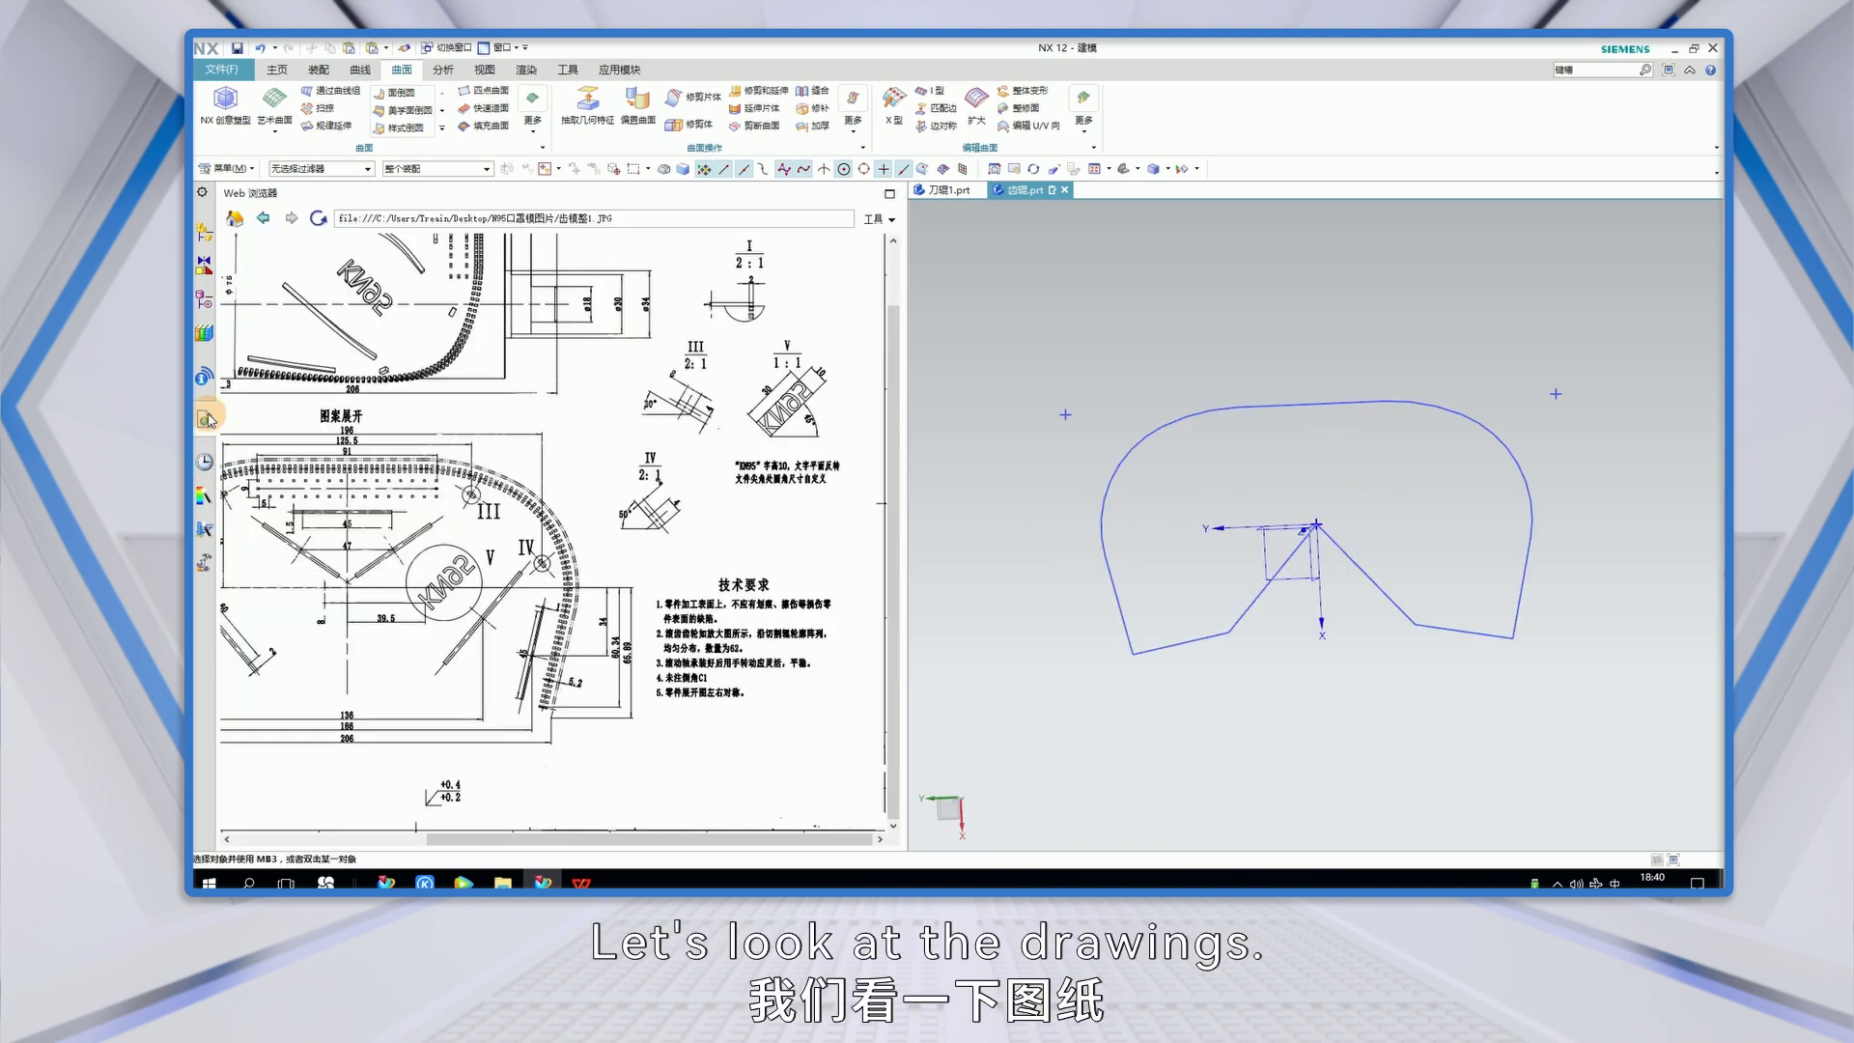
mouse_move(1010, 423)
left_mouse_down()
mouse_move(1117, 433)
mouse_move(1109, 364)
left_mouse_up()
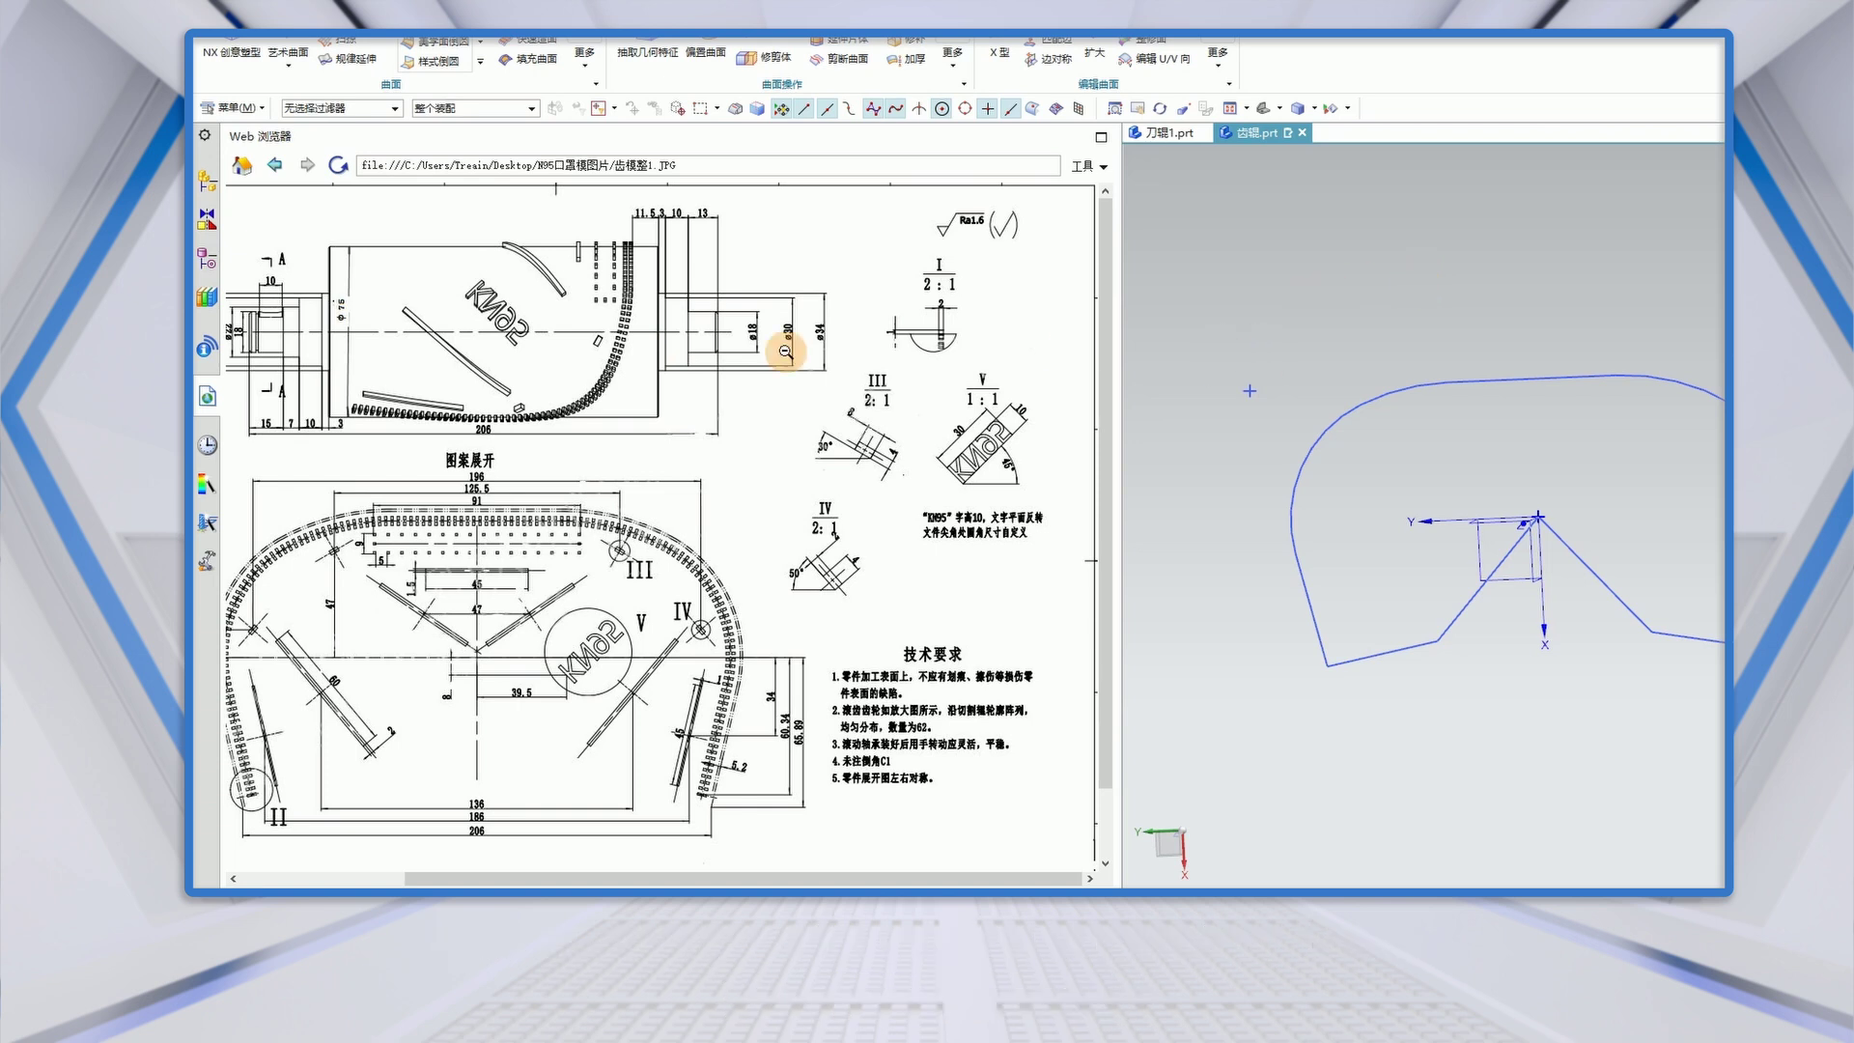
mouse_move(1377, 341)
middle_mouse_down()
mouse_move(1351, 315)
mouse_move(1369, 316)
middle_mouse_up()
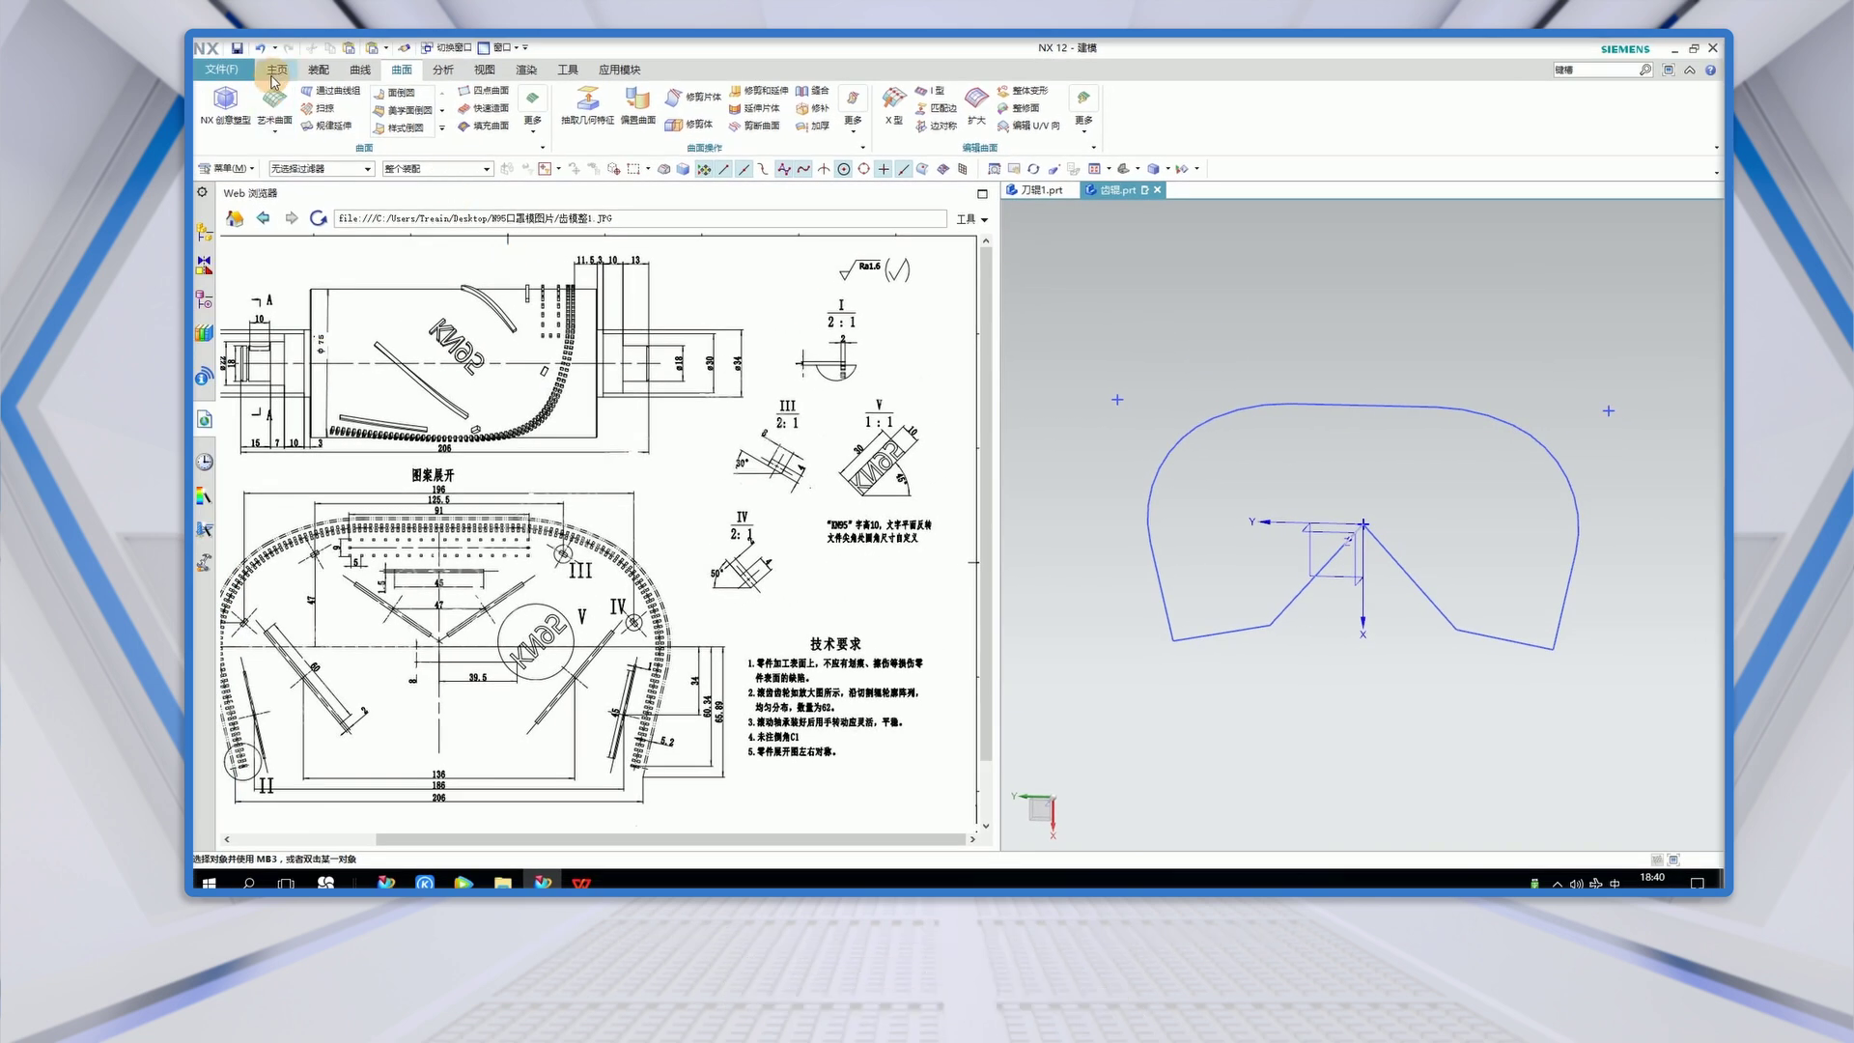
- Create a new sketch on the default XY plane and orient the view square to it with the outline upright
left_click(274, 72)
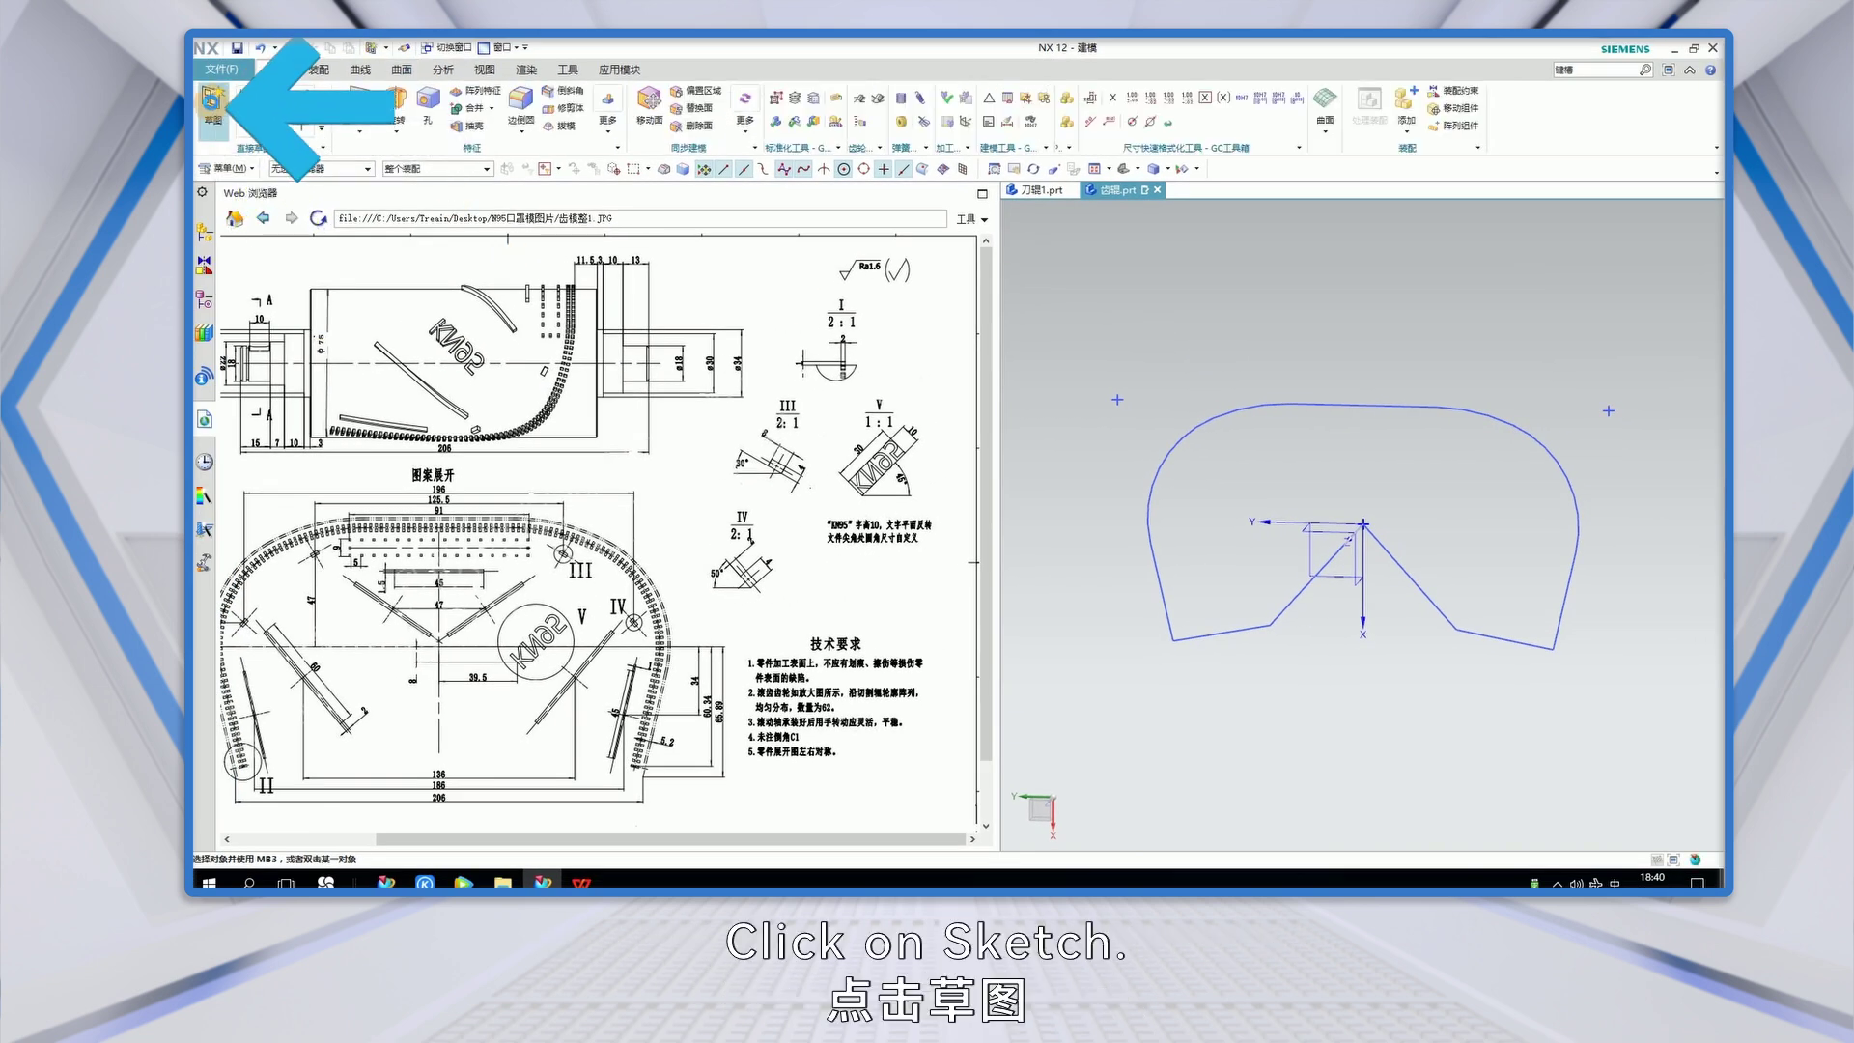
left_click(213, 99)
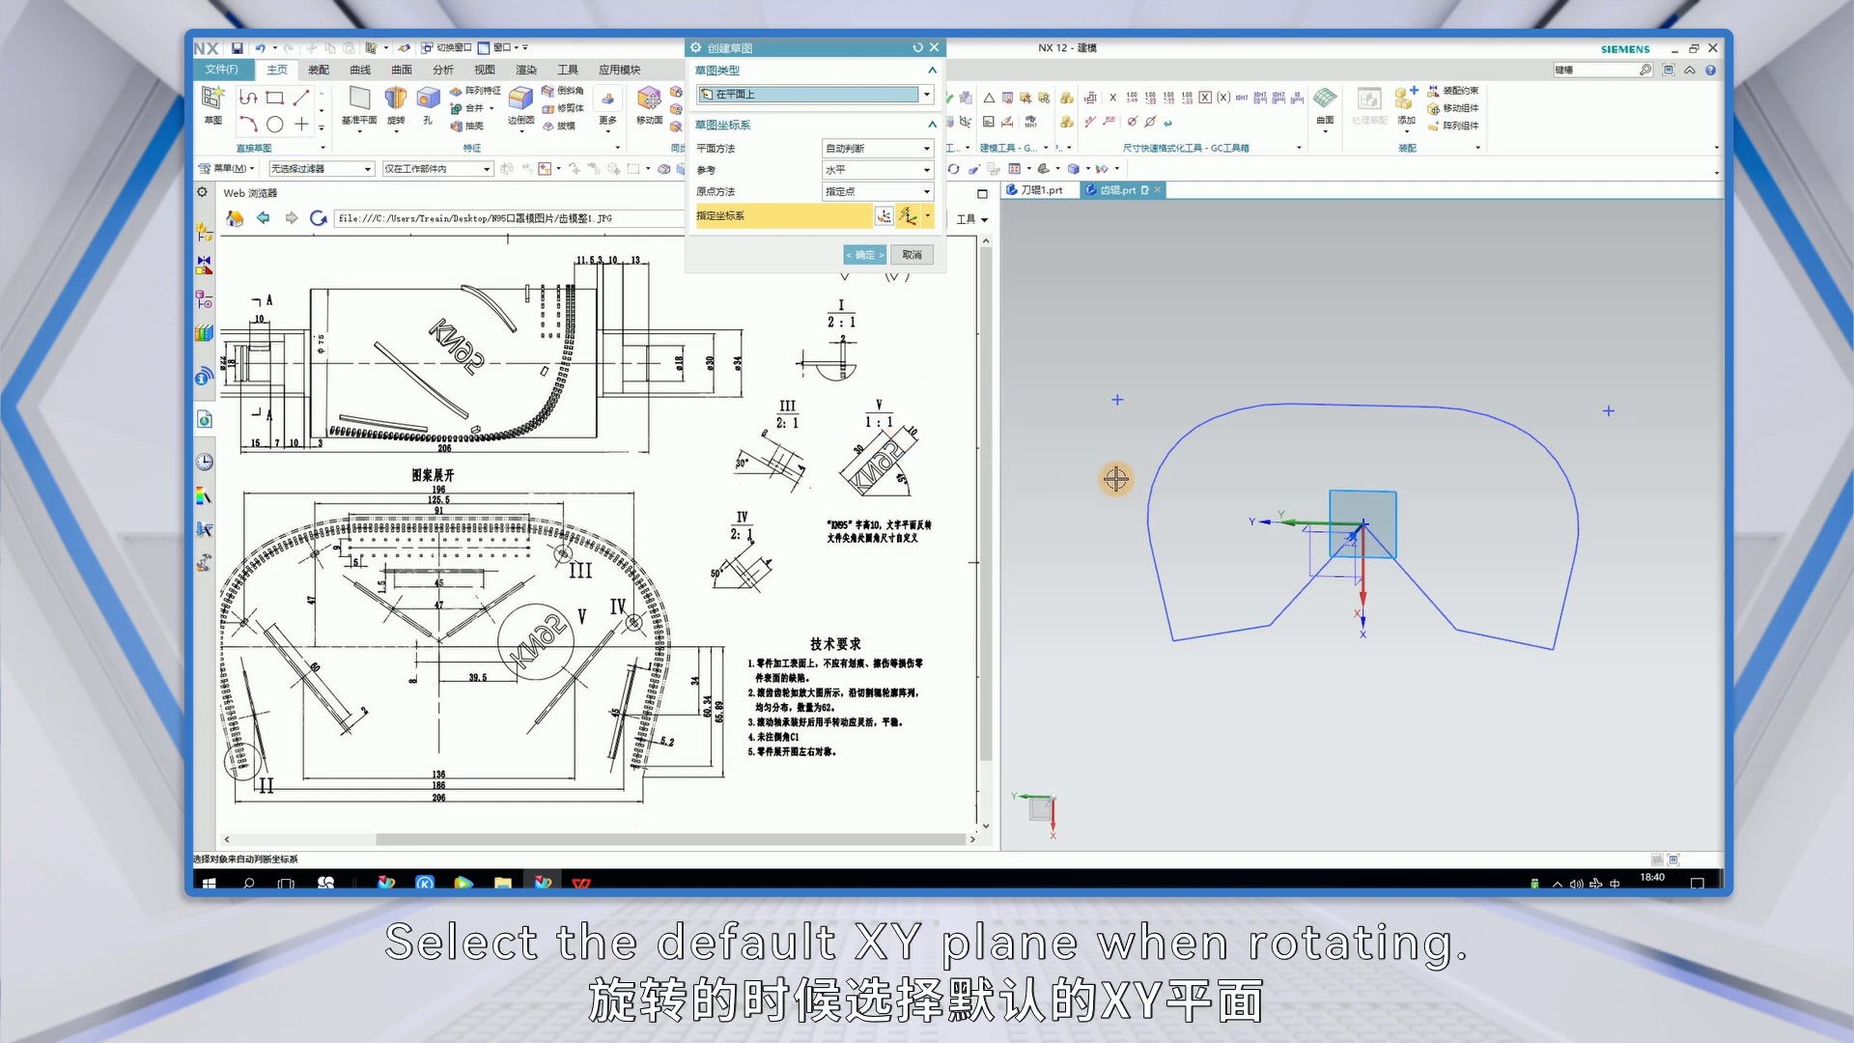
left_click(1356, 548)
left_click(1344, 565)
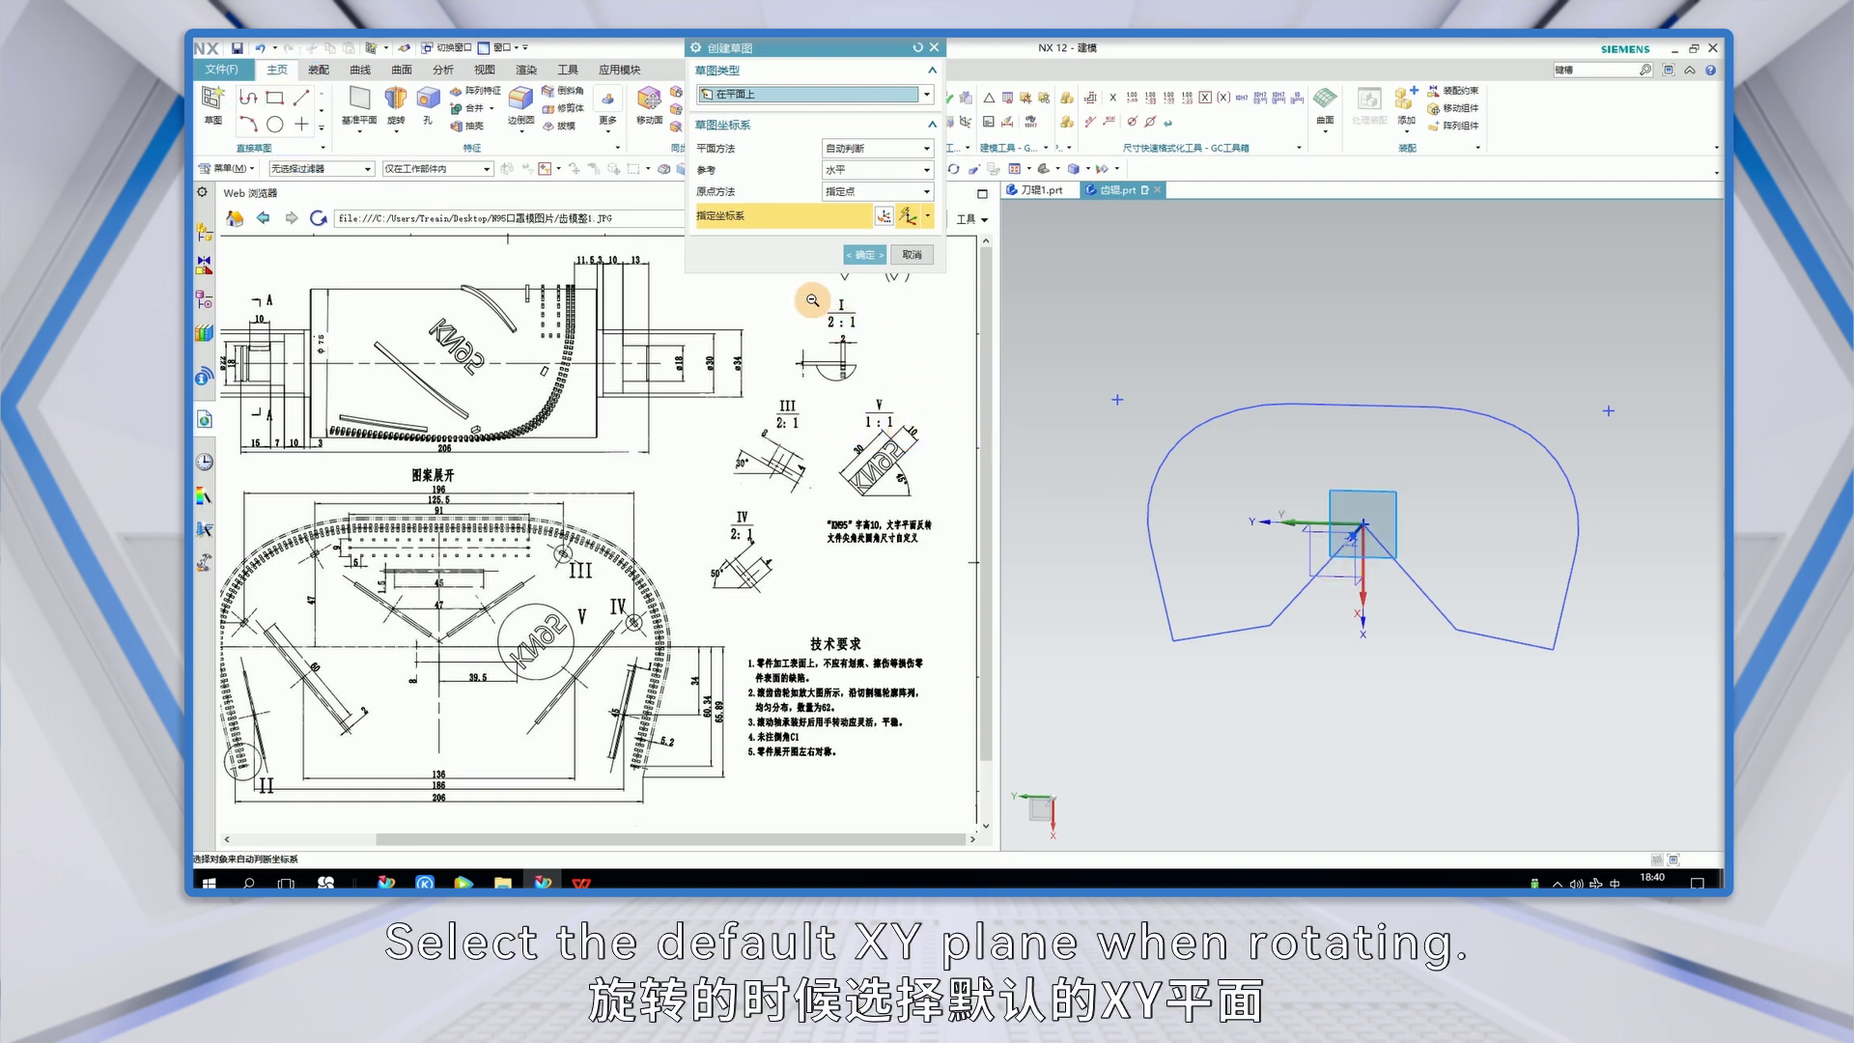
left_click(865, 255)
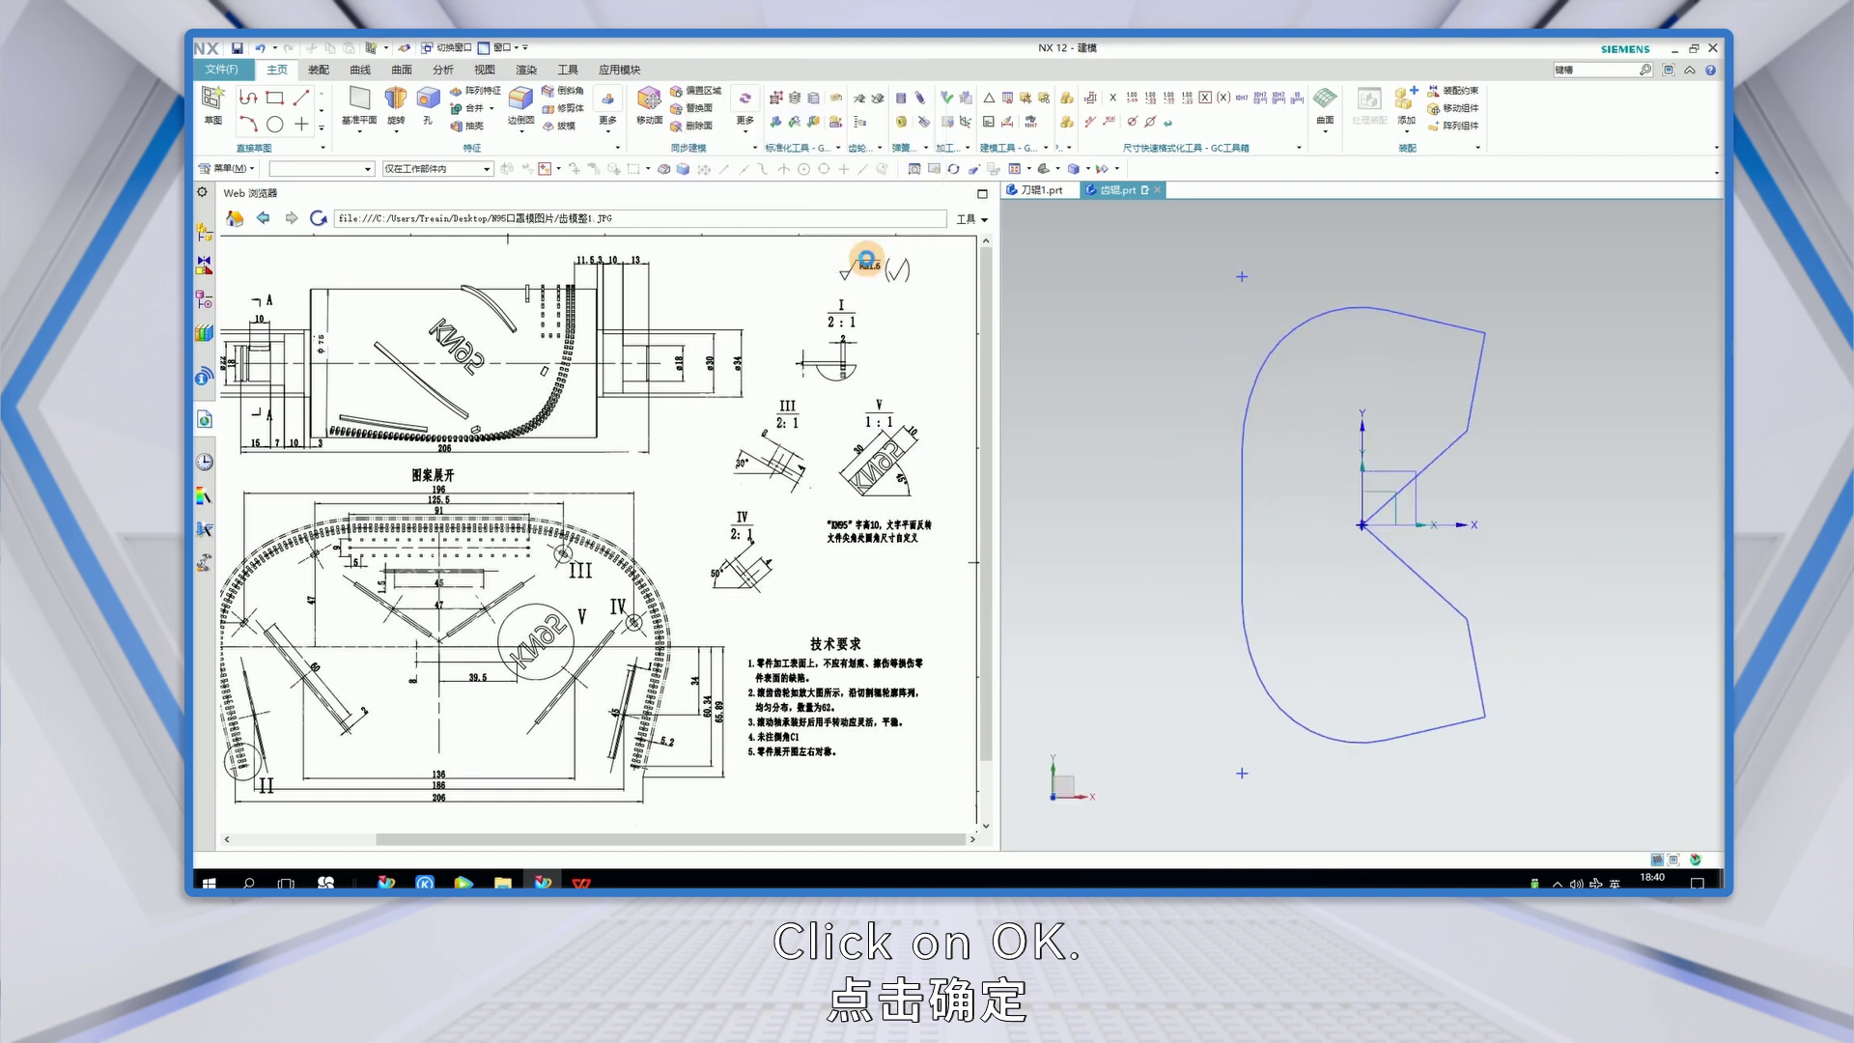
mouse_move(1229, 592)
middle_mouse_down()
mouse_move(1117, 600)
mouse_move(1142, 650)
middle_mouse_up()
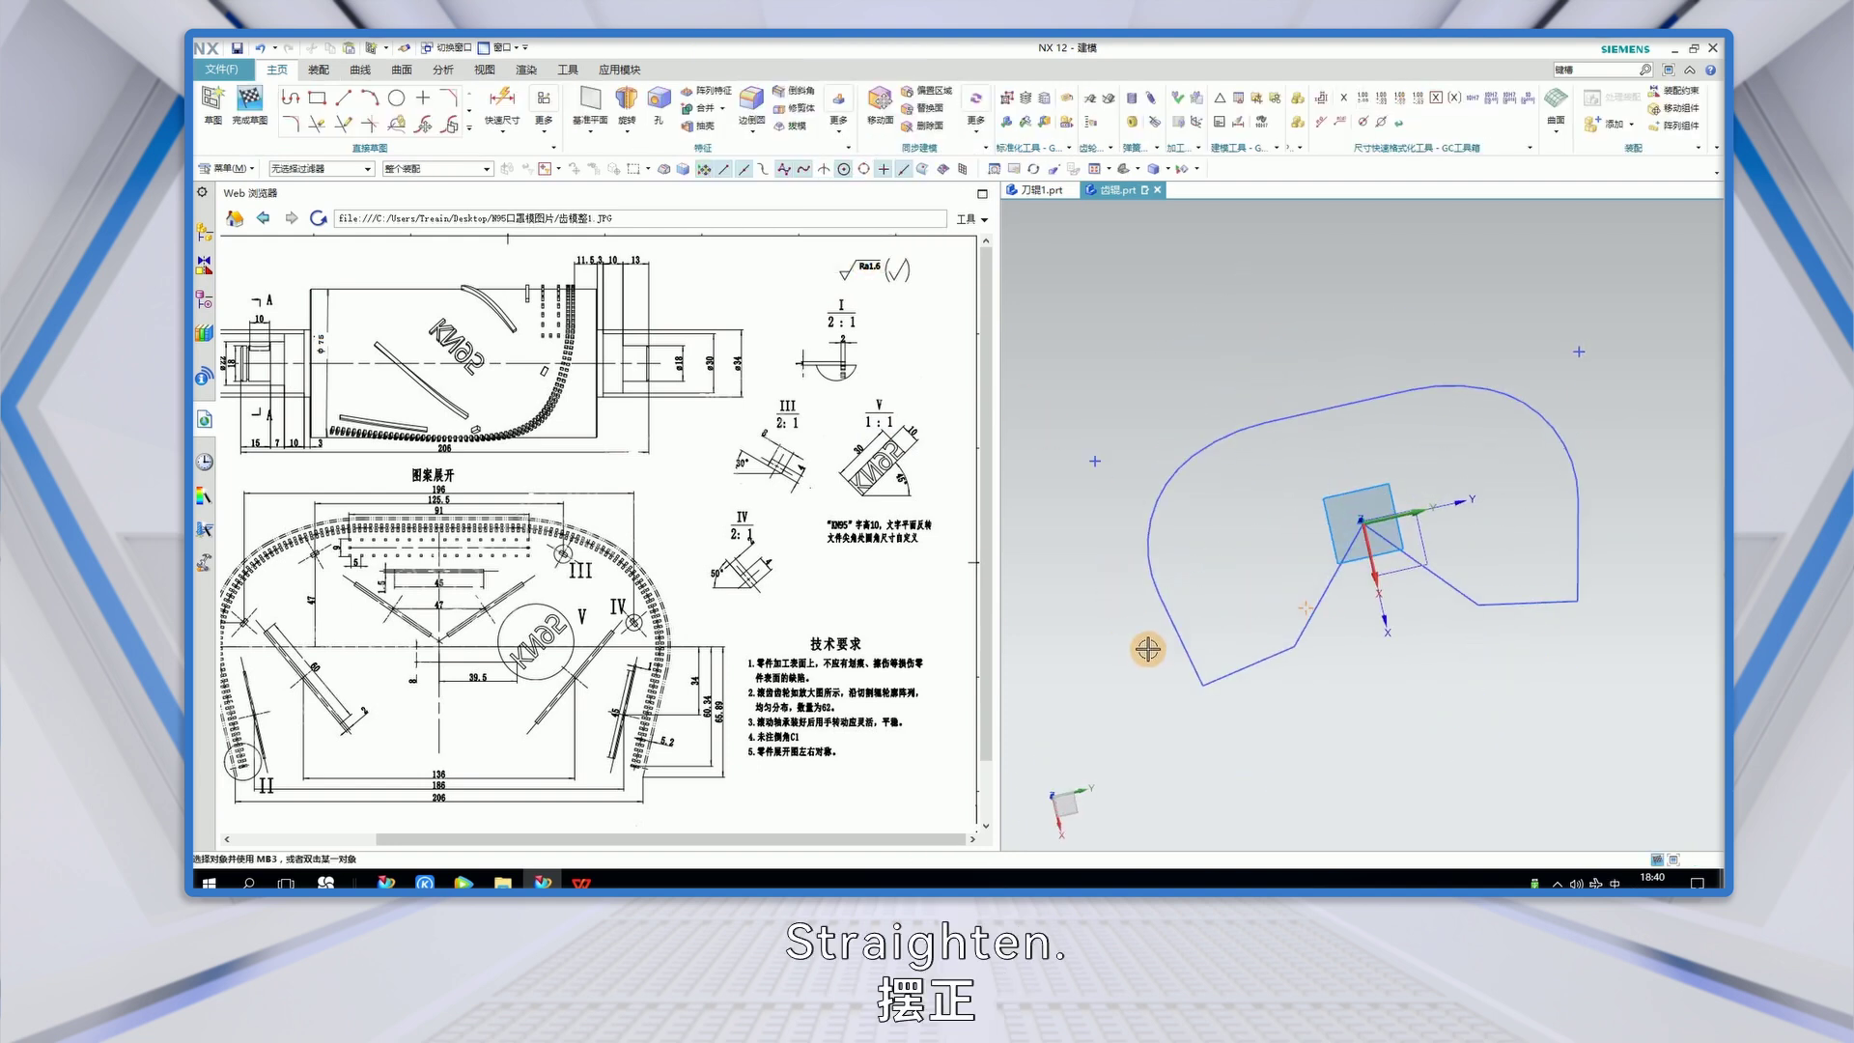
key("shift+F8")
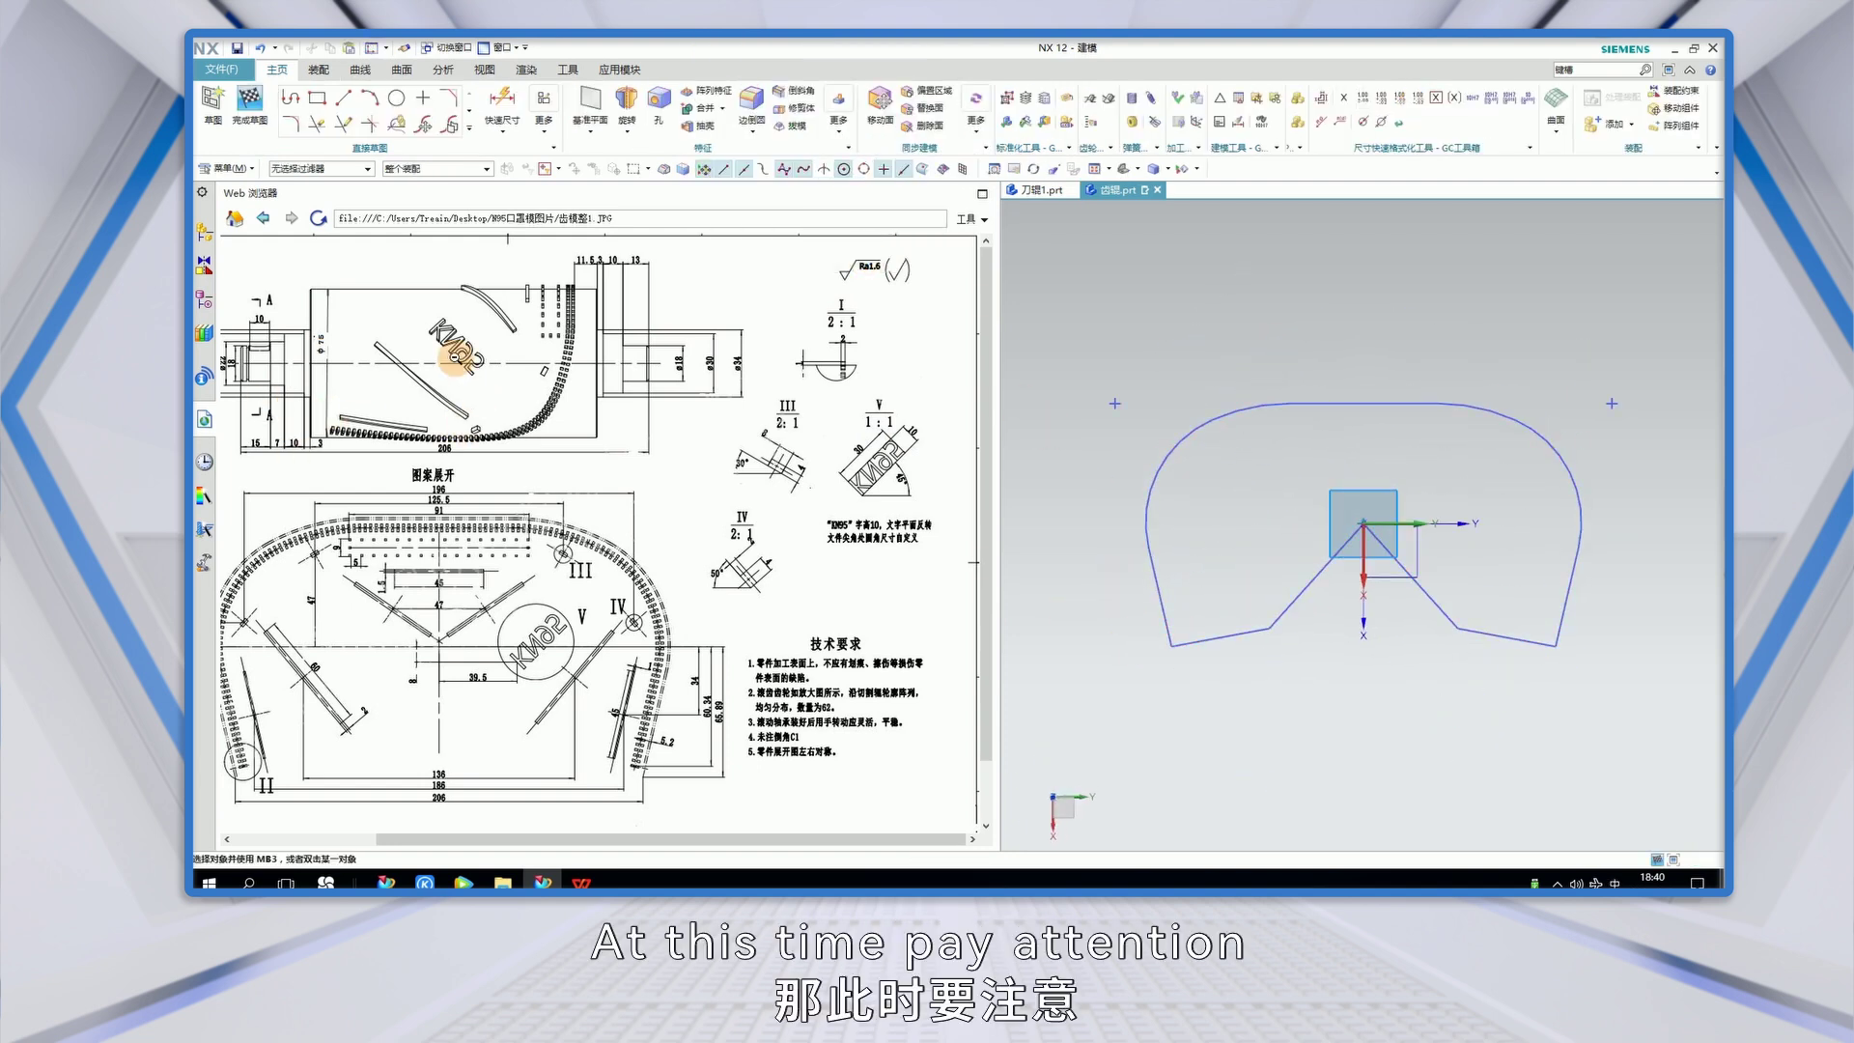
- Draw a vertical line 145 mm long across the mask outline, just beside the sketch origin
left_click(343, 98)
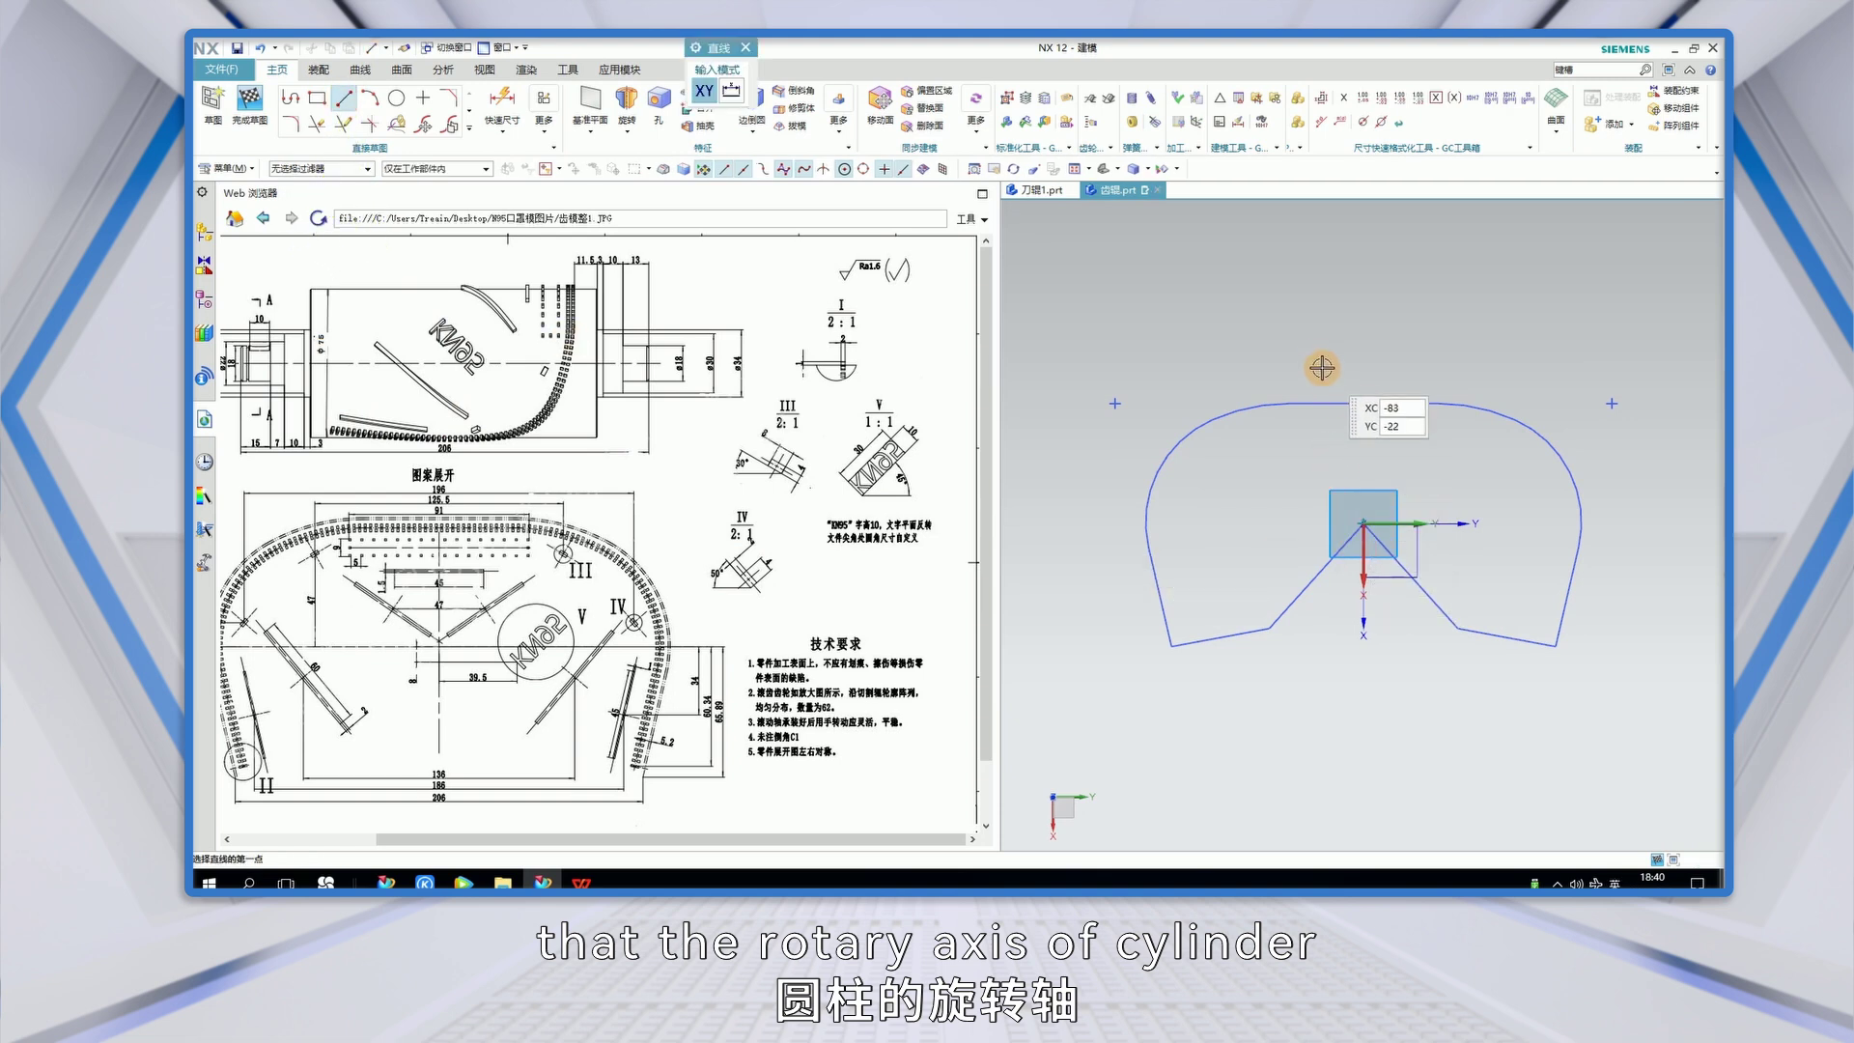
left_click(1303, 343)
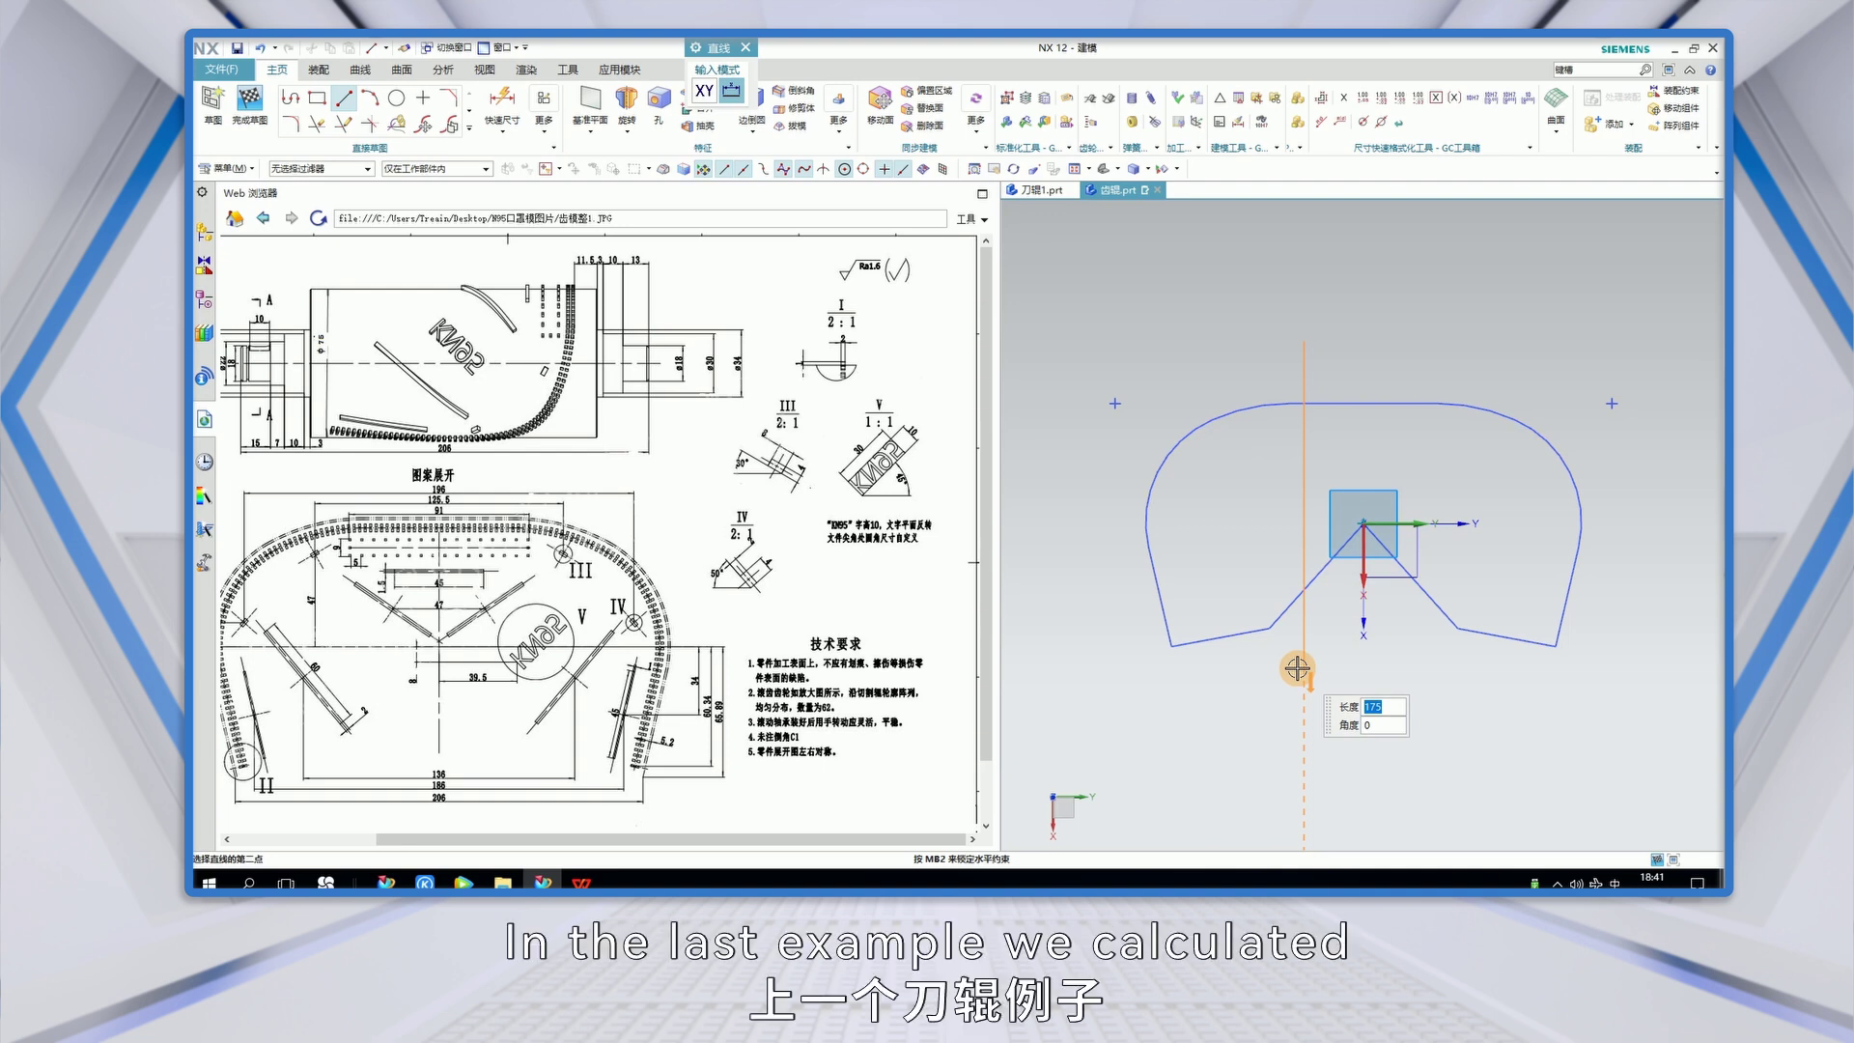
type("145")
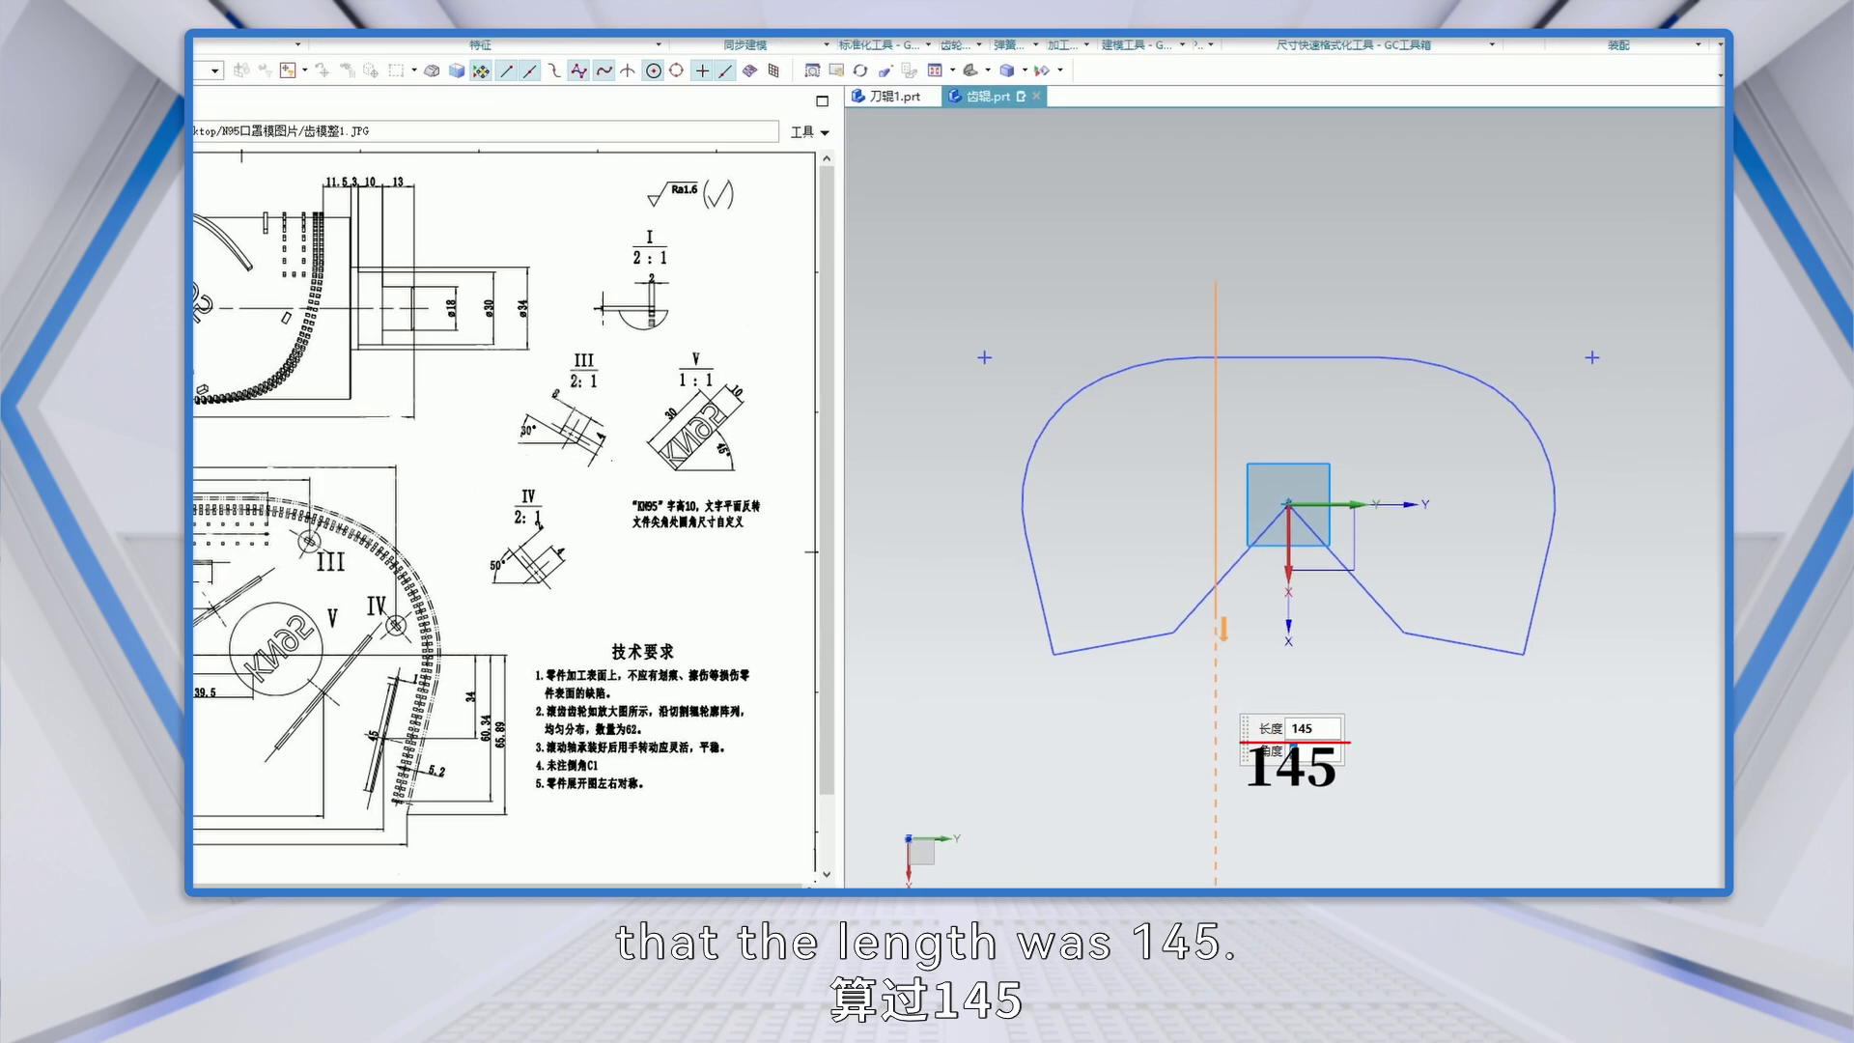
key("Return")
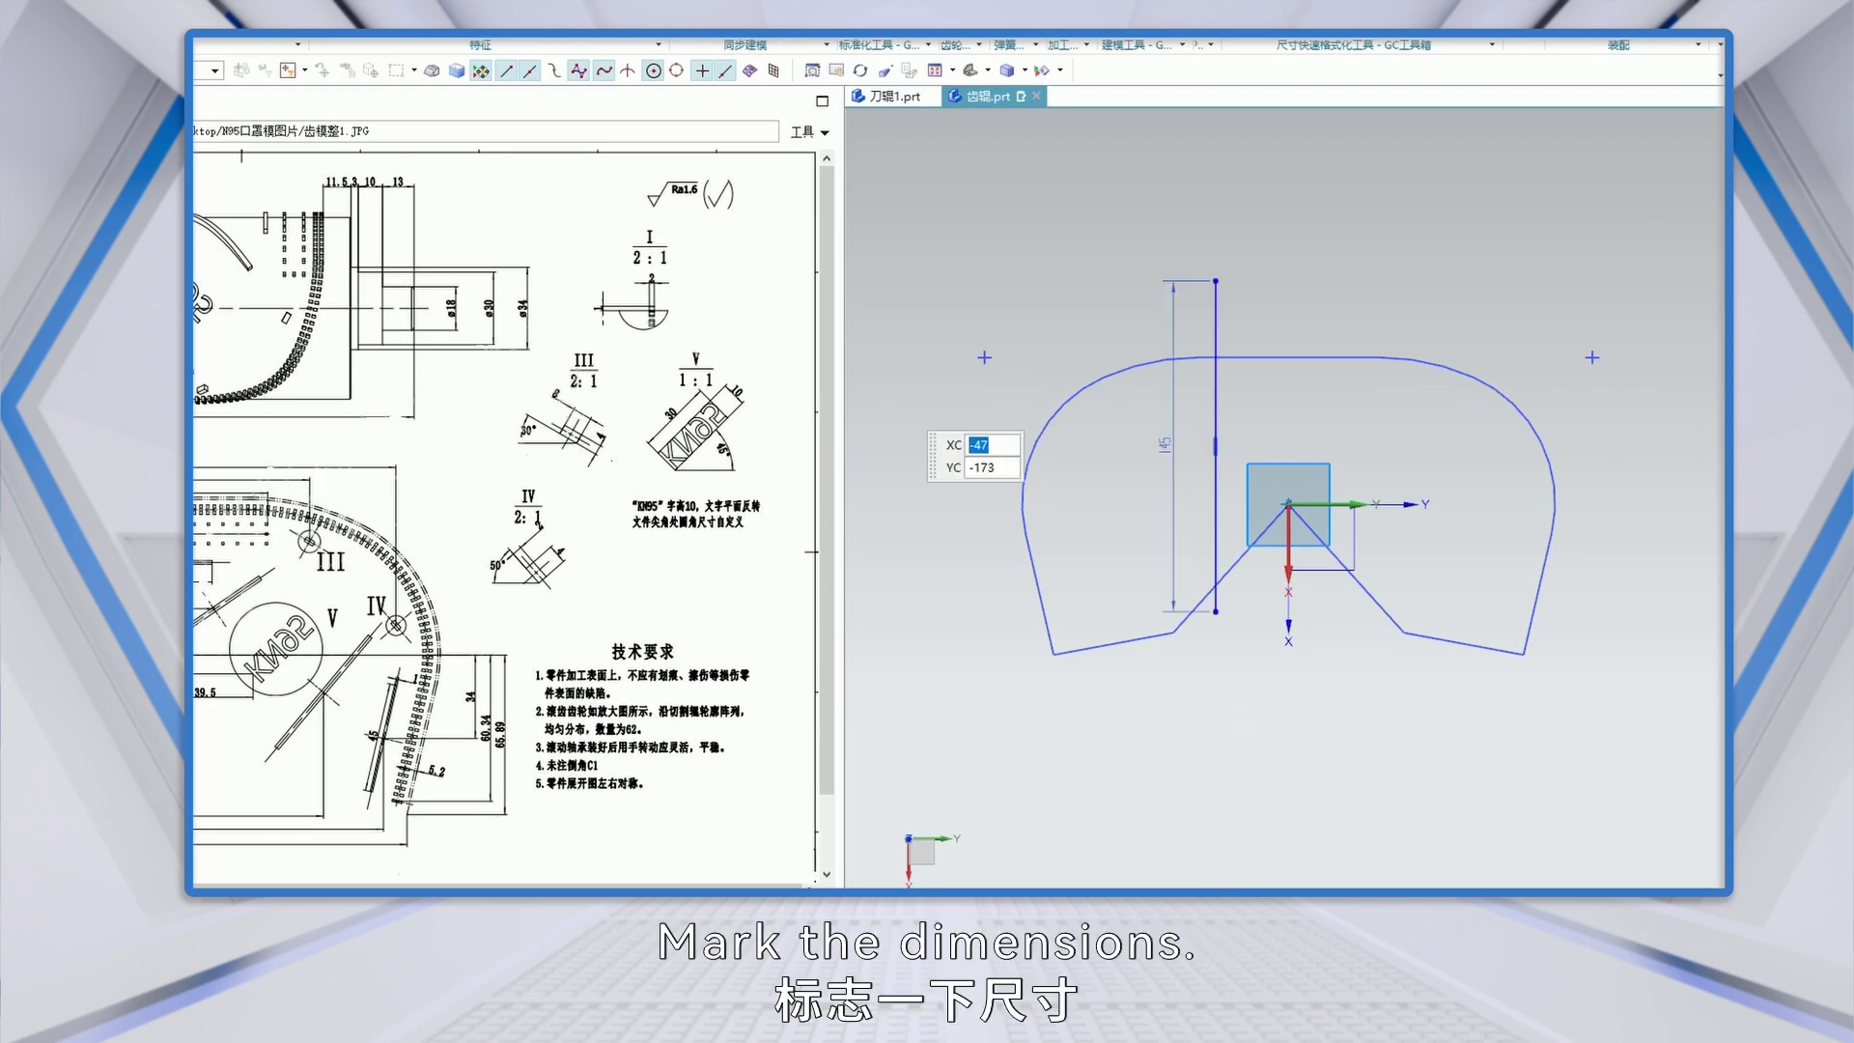
key("d")
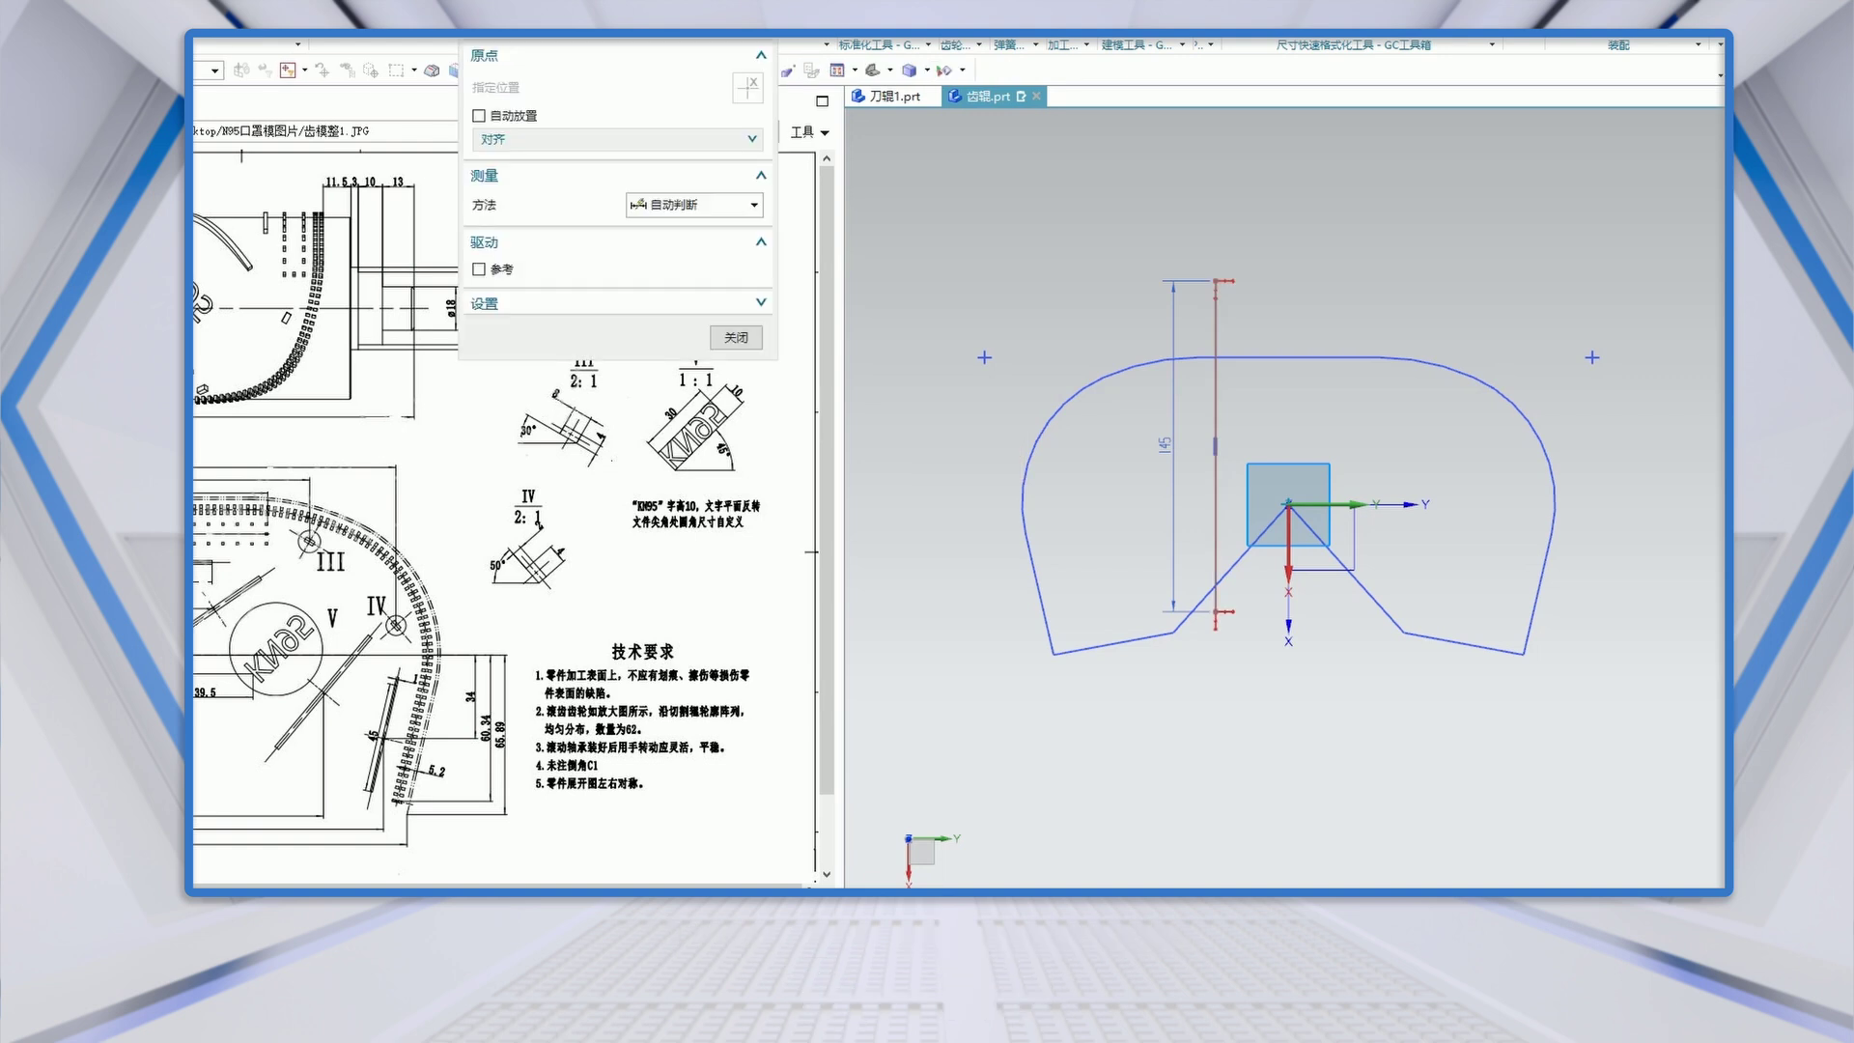
key("Escape")
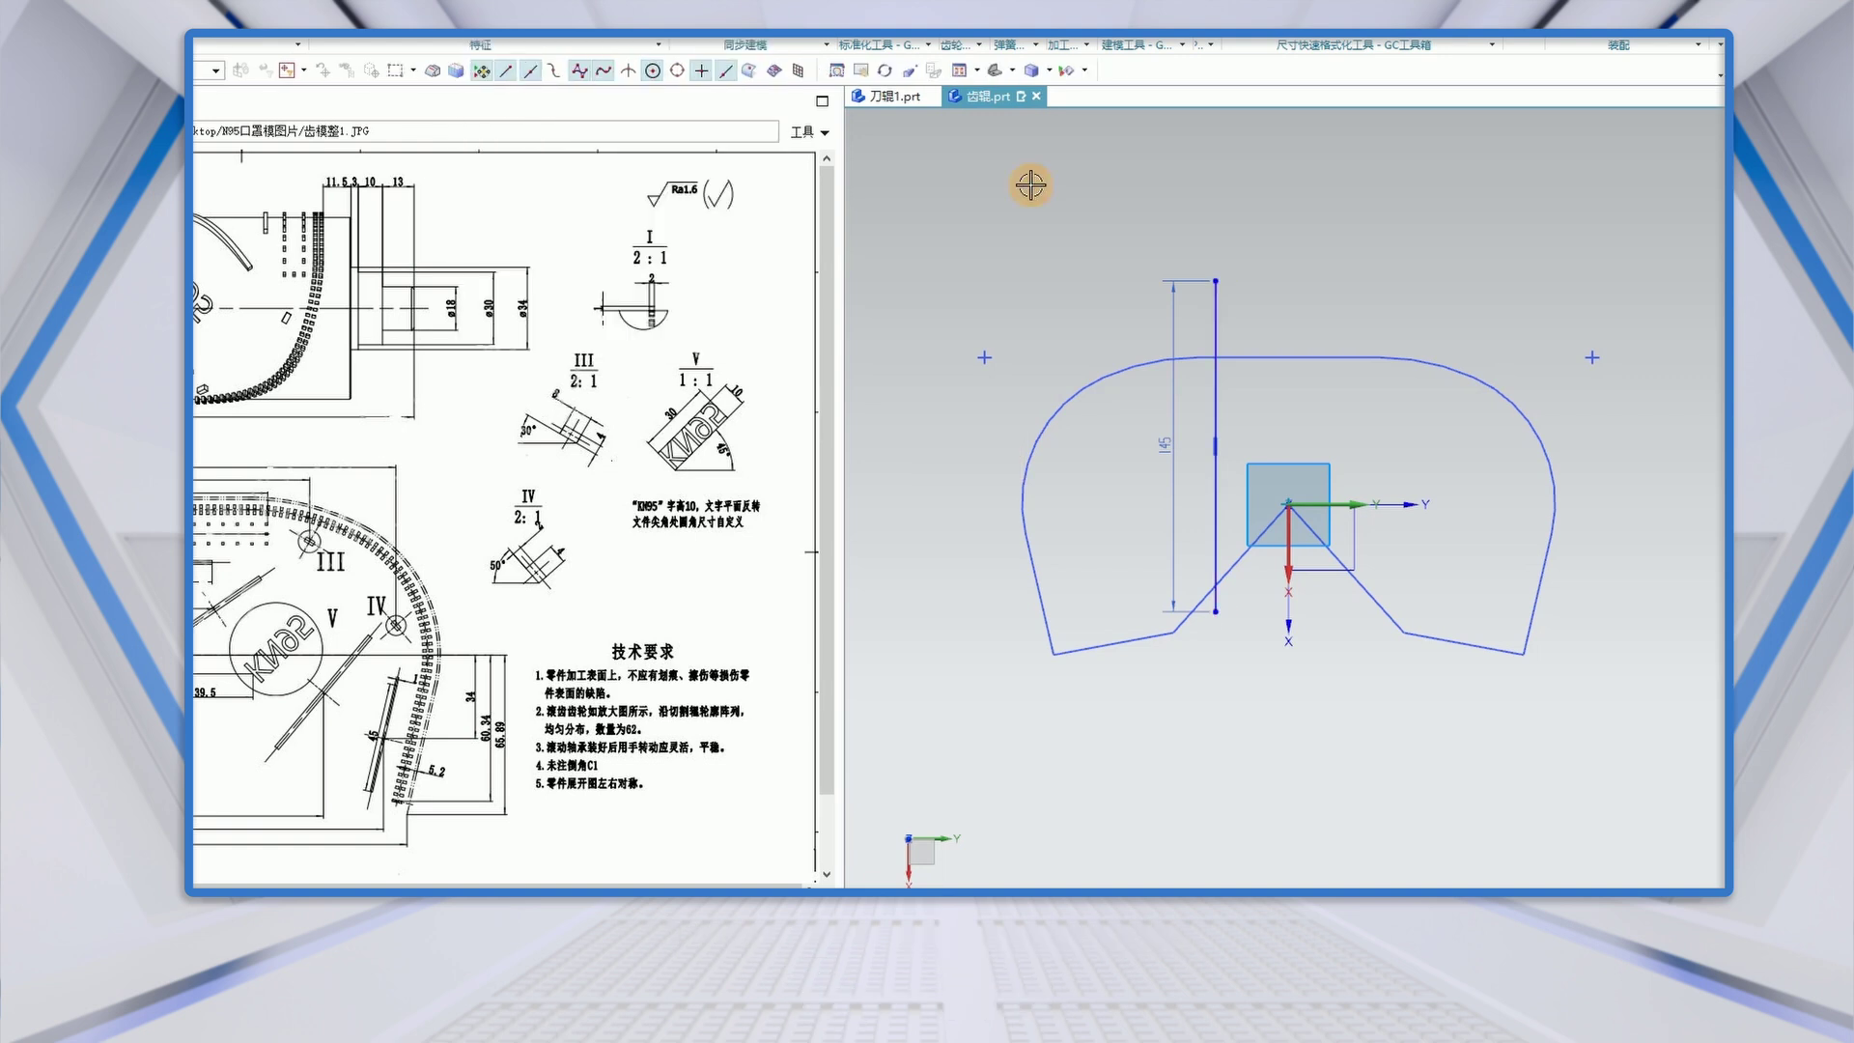
- Constrain the midpoint of the 145 mm line to lie on the sketch's horizontal Y axis
left_click(1215, 446)
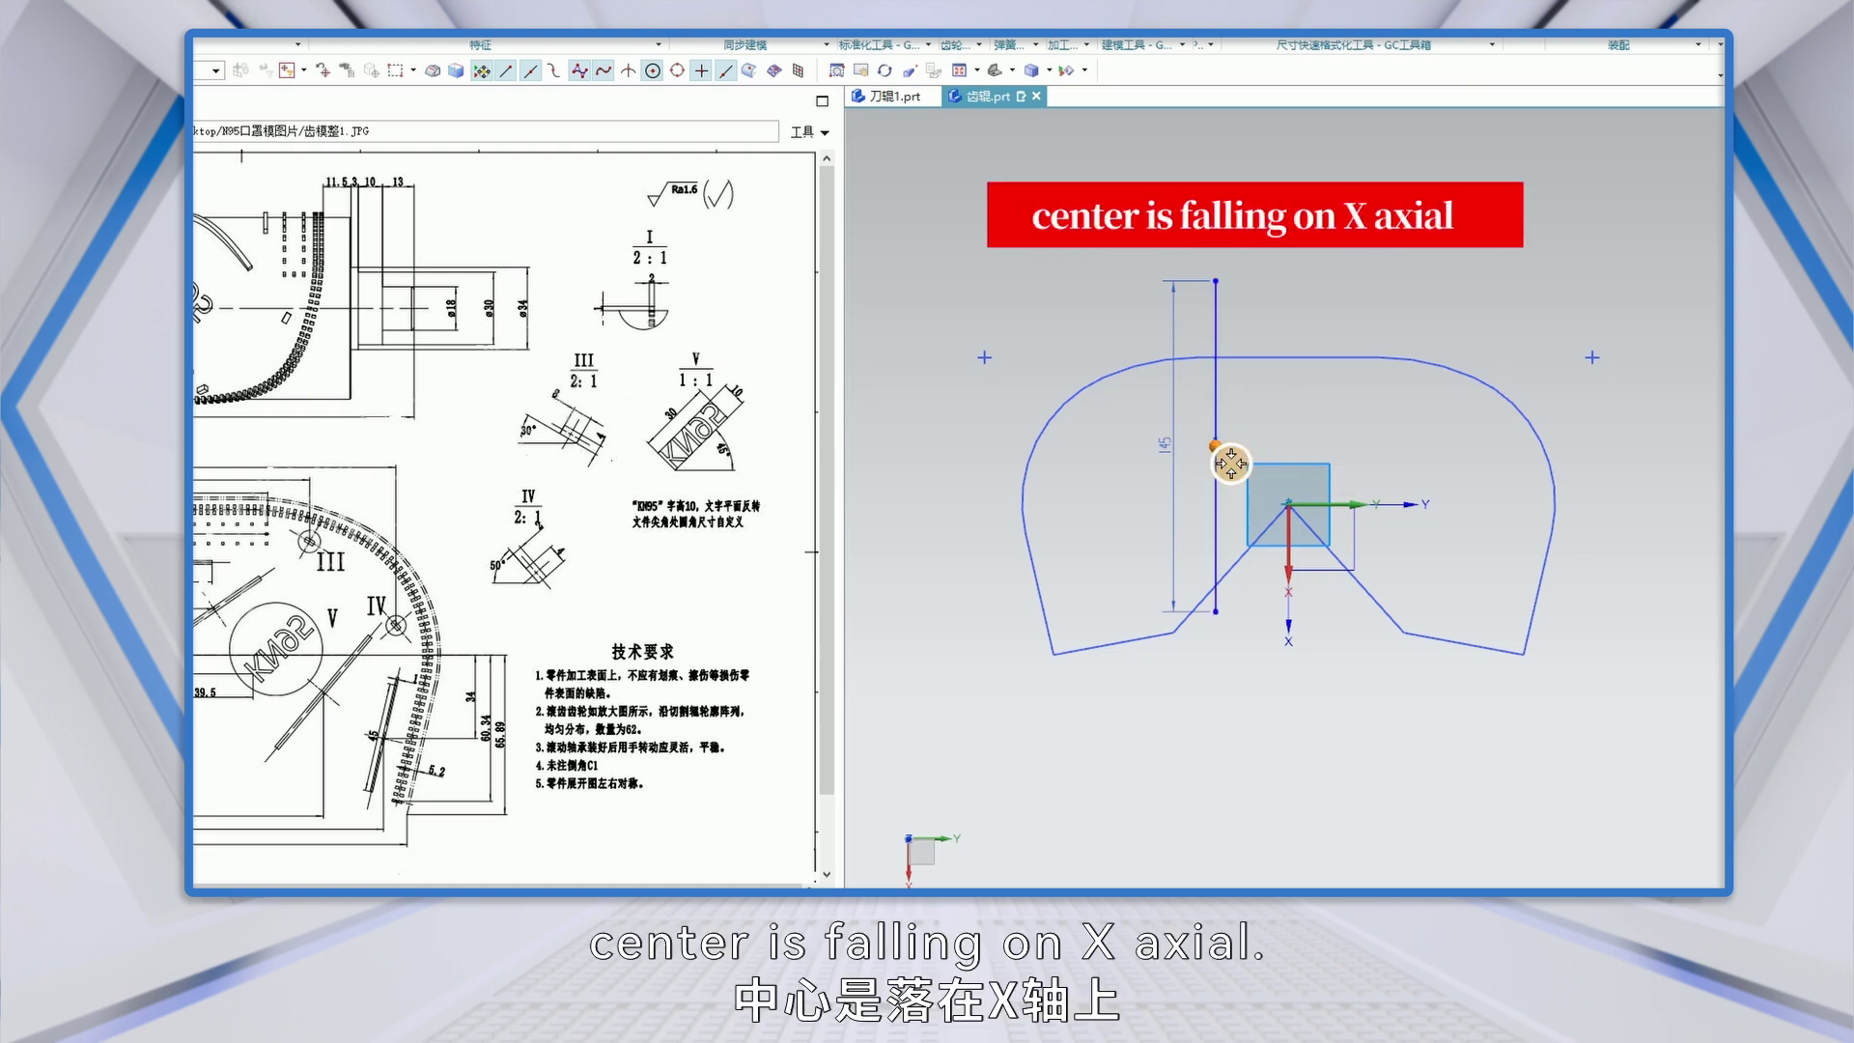
left_click(1321, 507)
left_click(1361, 478)
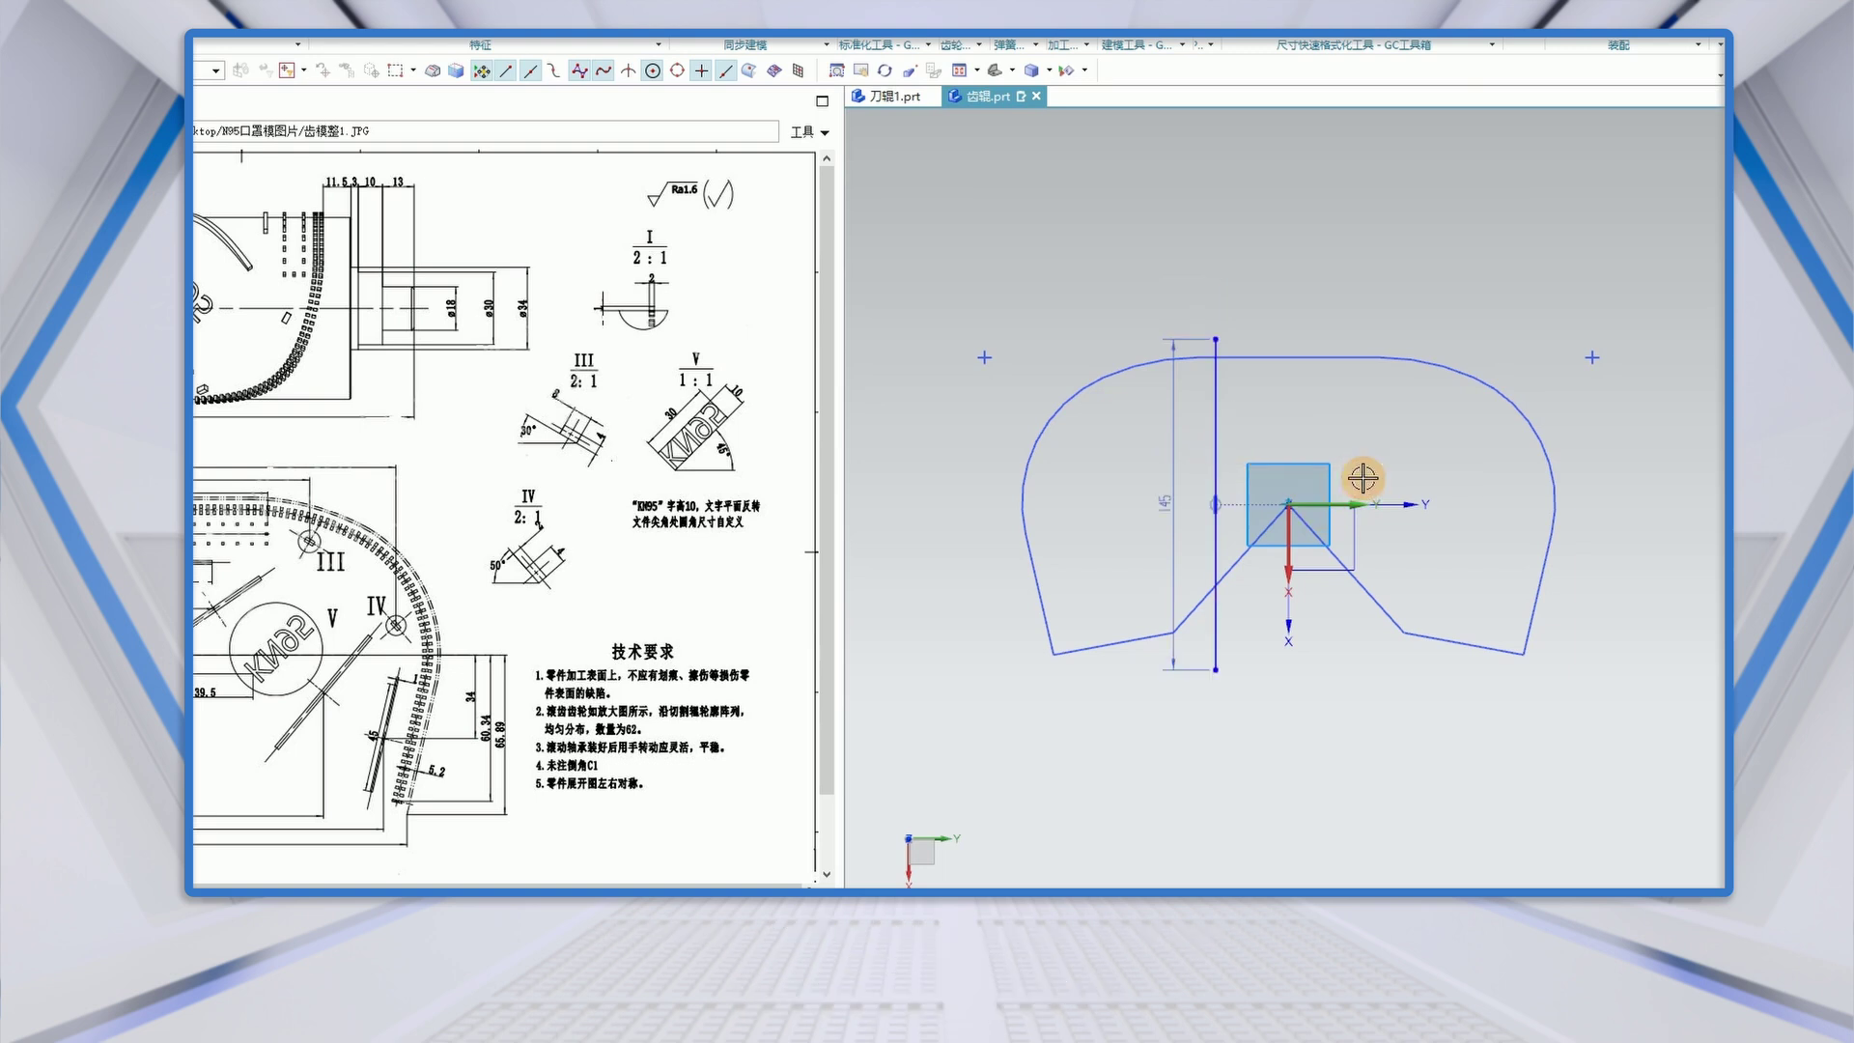
- Make the 145 mm line collinear with the sketch's vertical X axis and finish the sketch
left_click(1215, 548)
left_click(1285, 566)
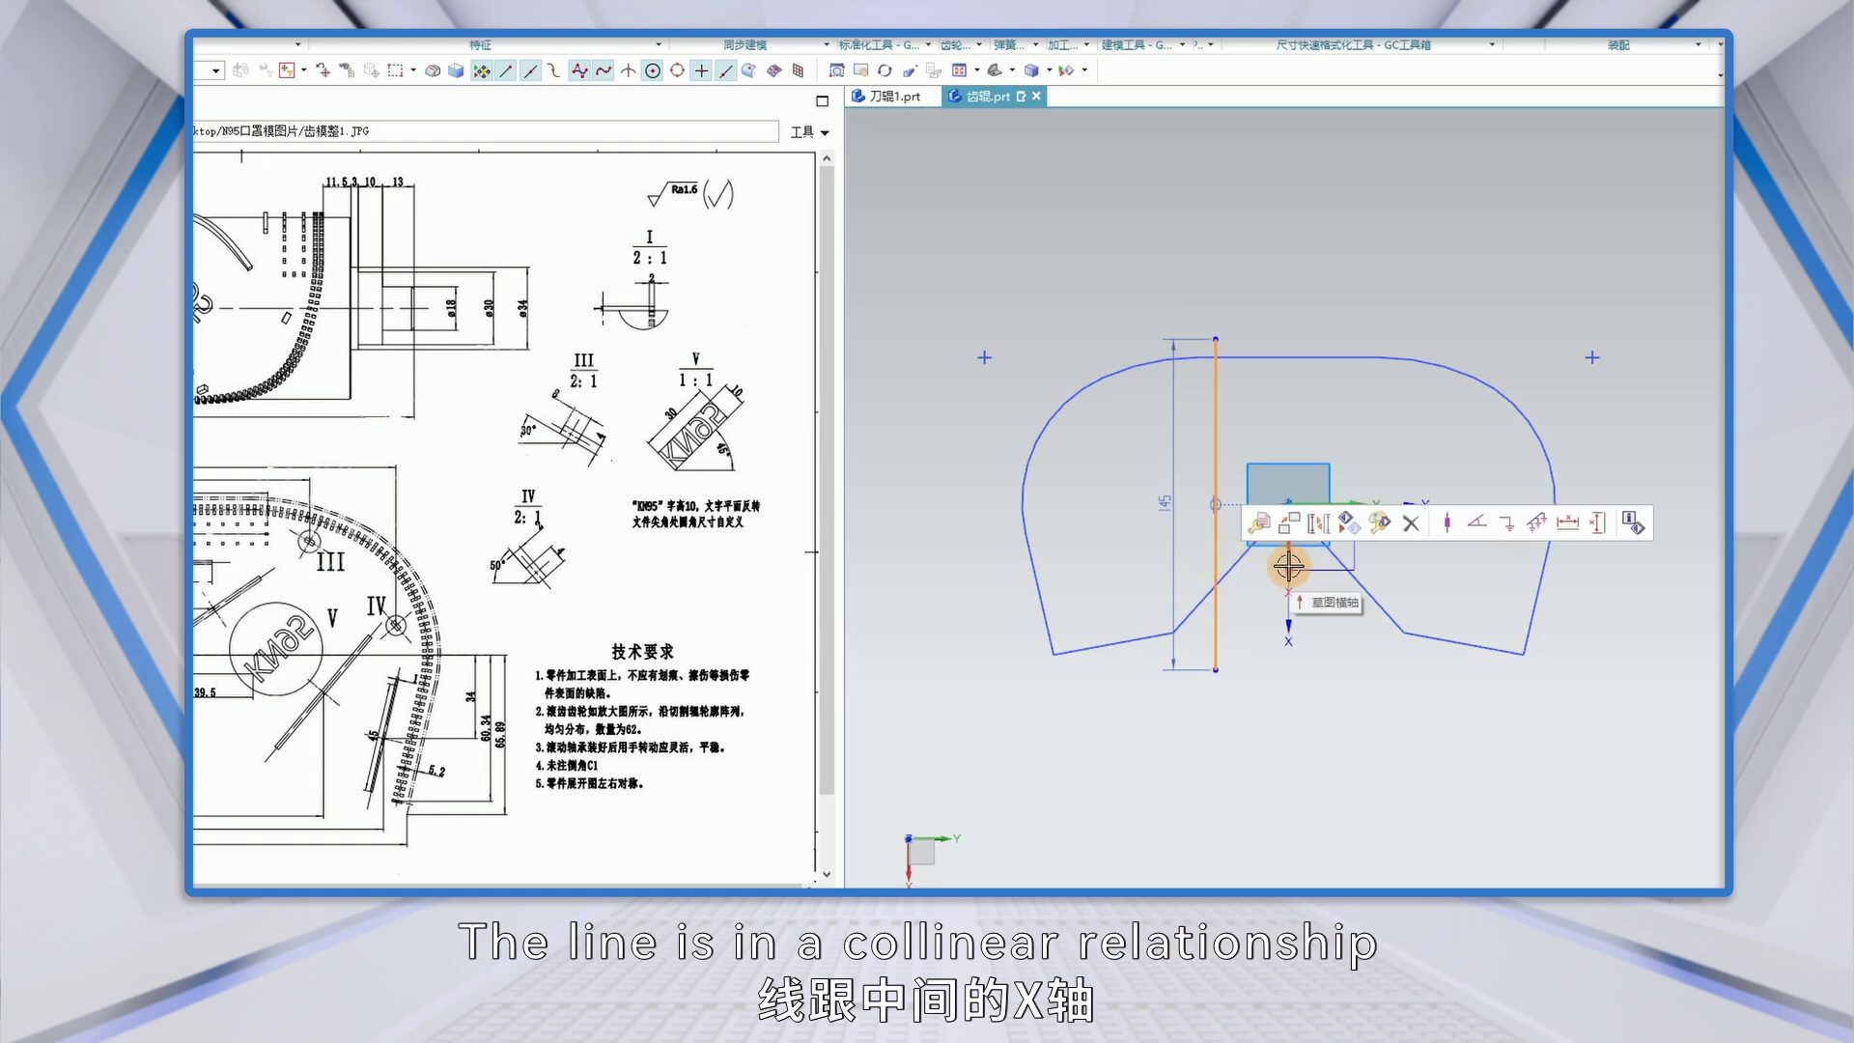
left_click(1289, 552)
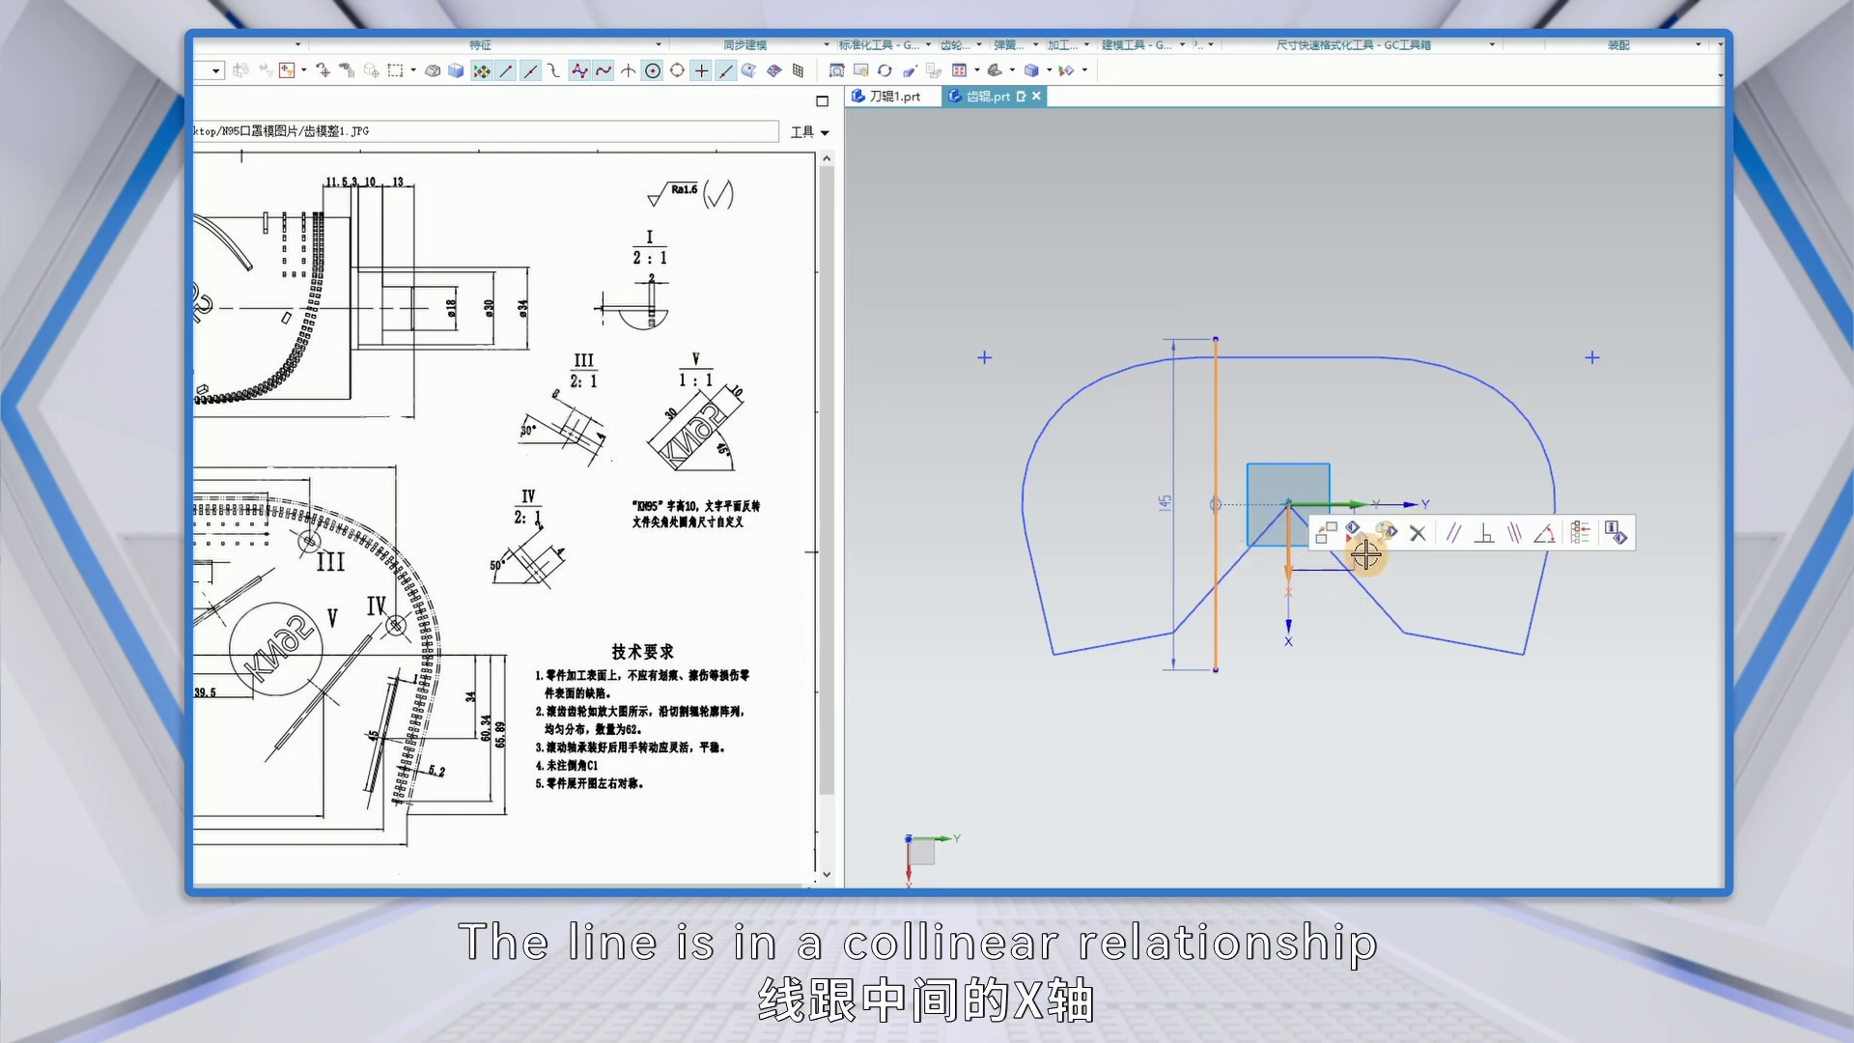
left_click(1518, 536)
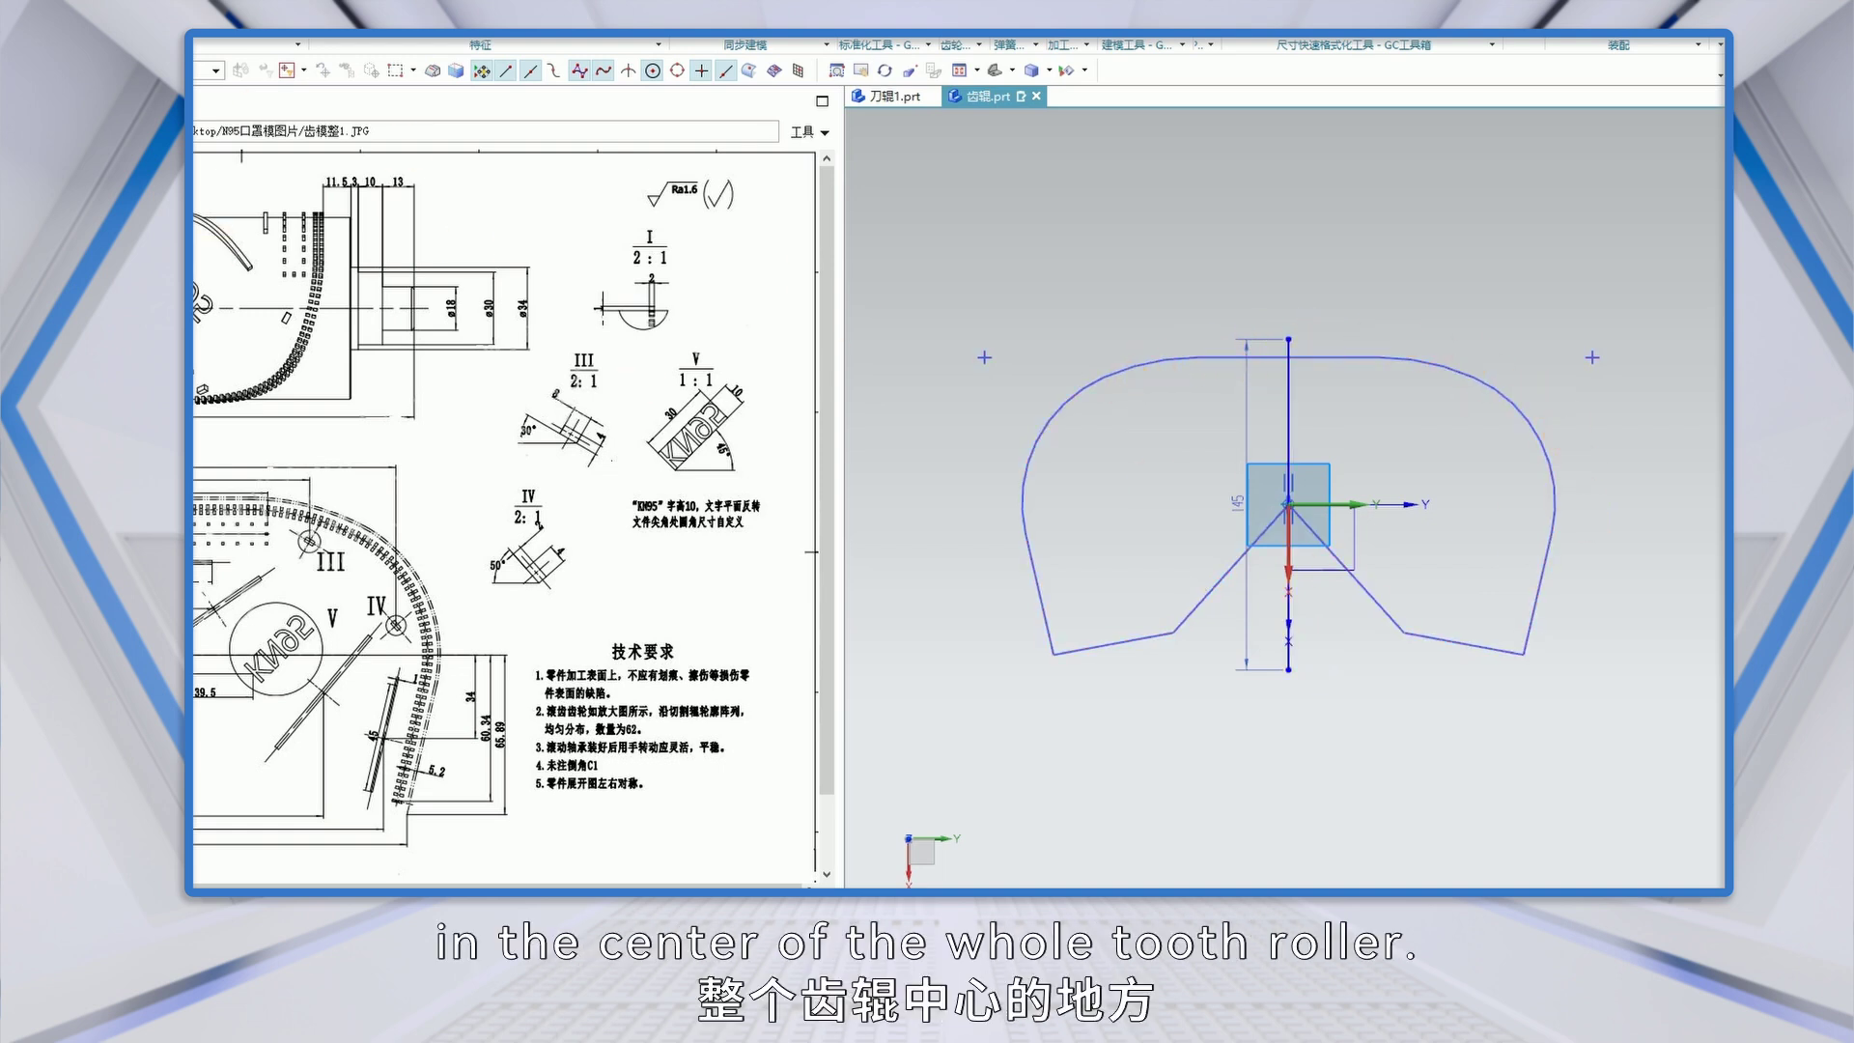
left_click(249, 100)
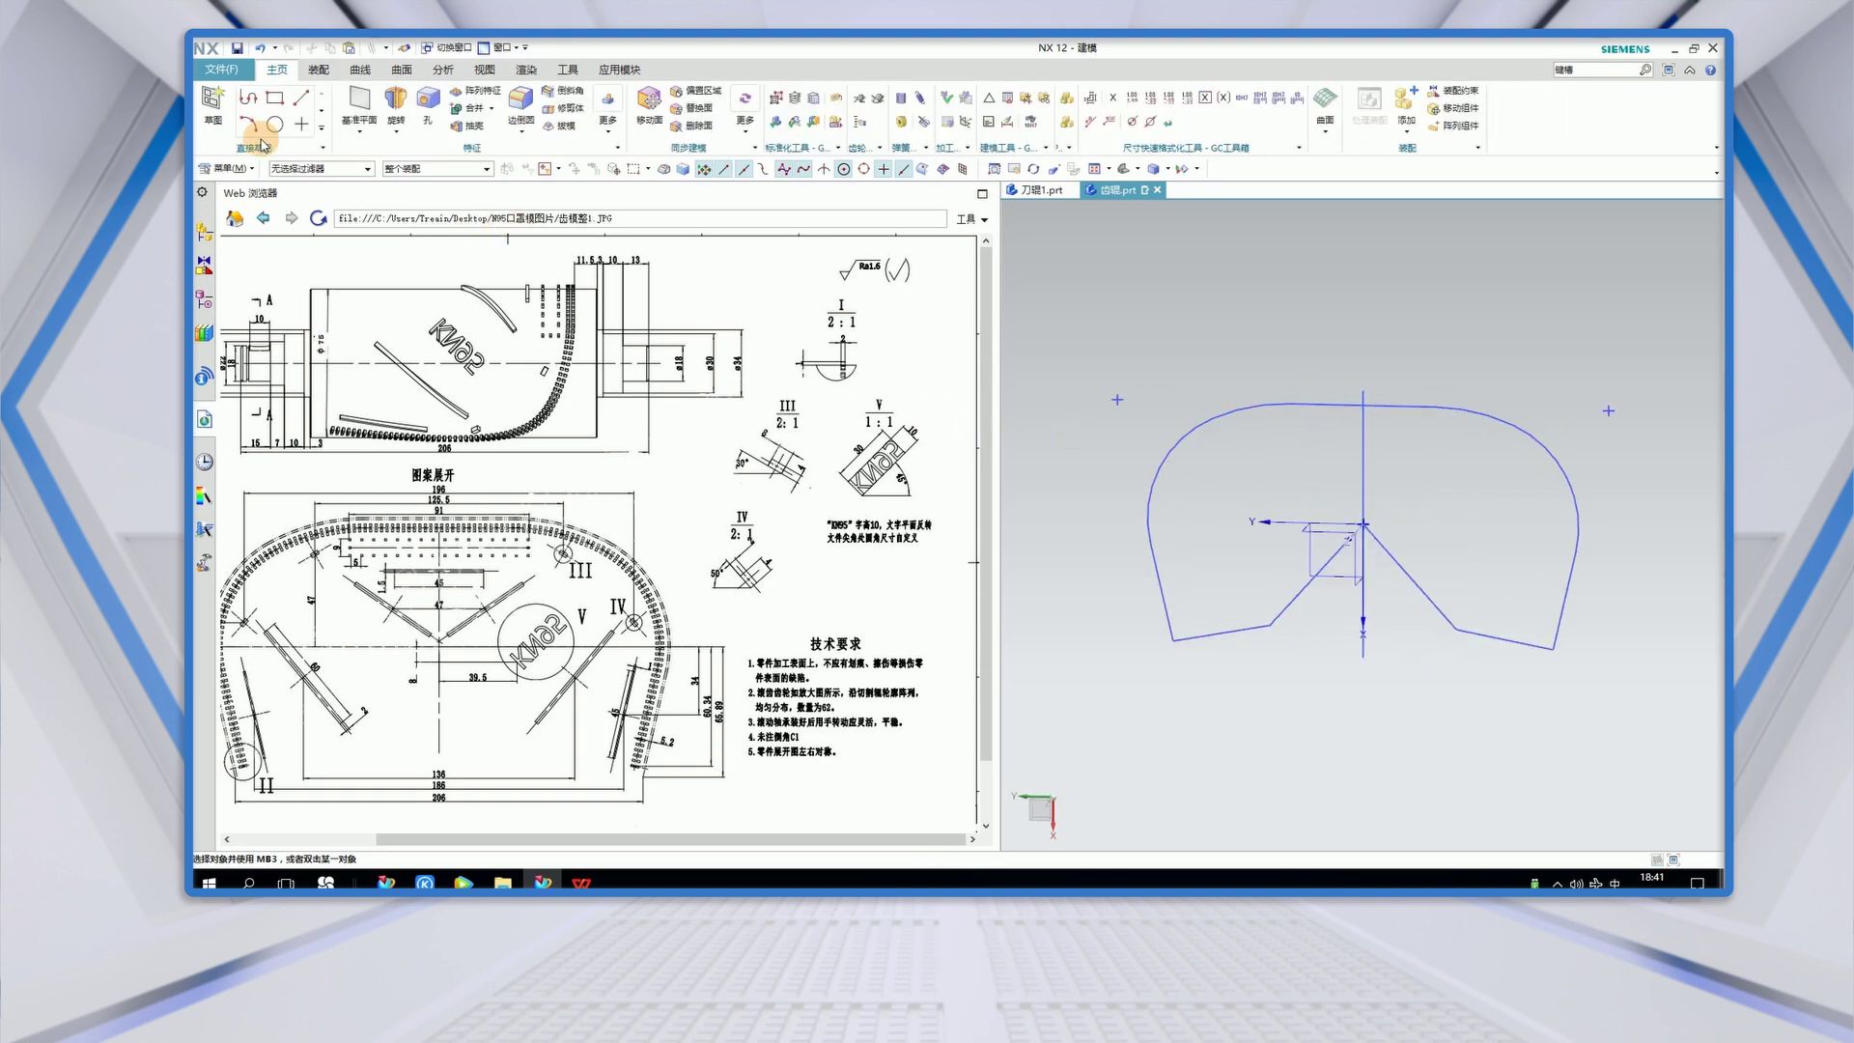
- Start a Revolve with the 145 mm line as the section and an axis vector parallel to that line
left_click(397, 104)
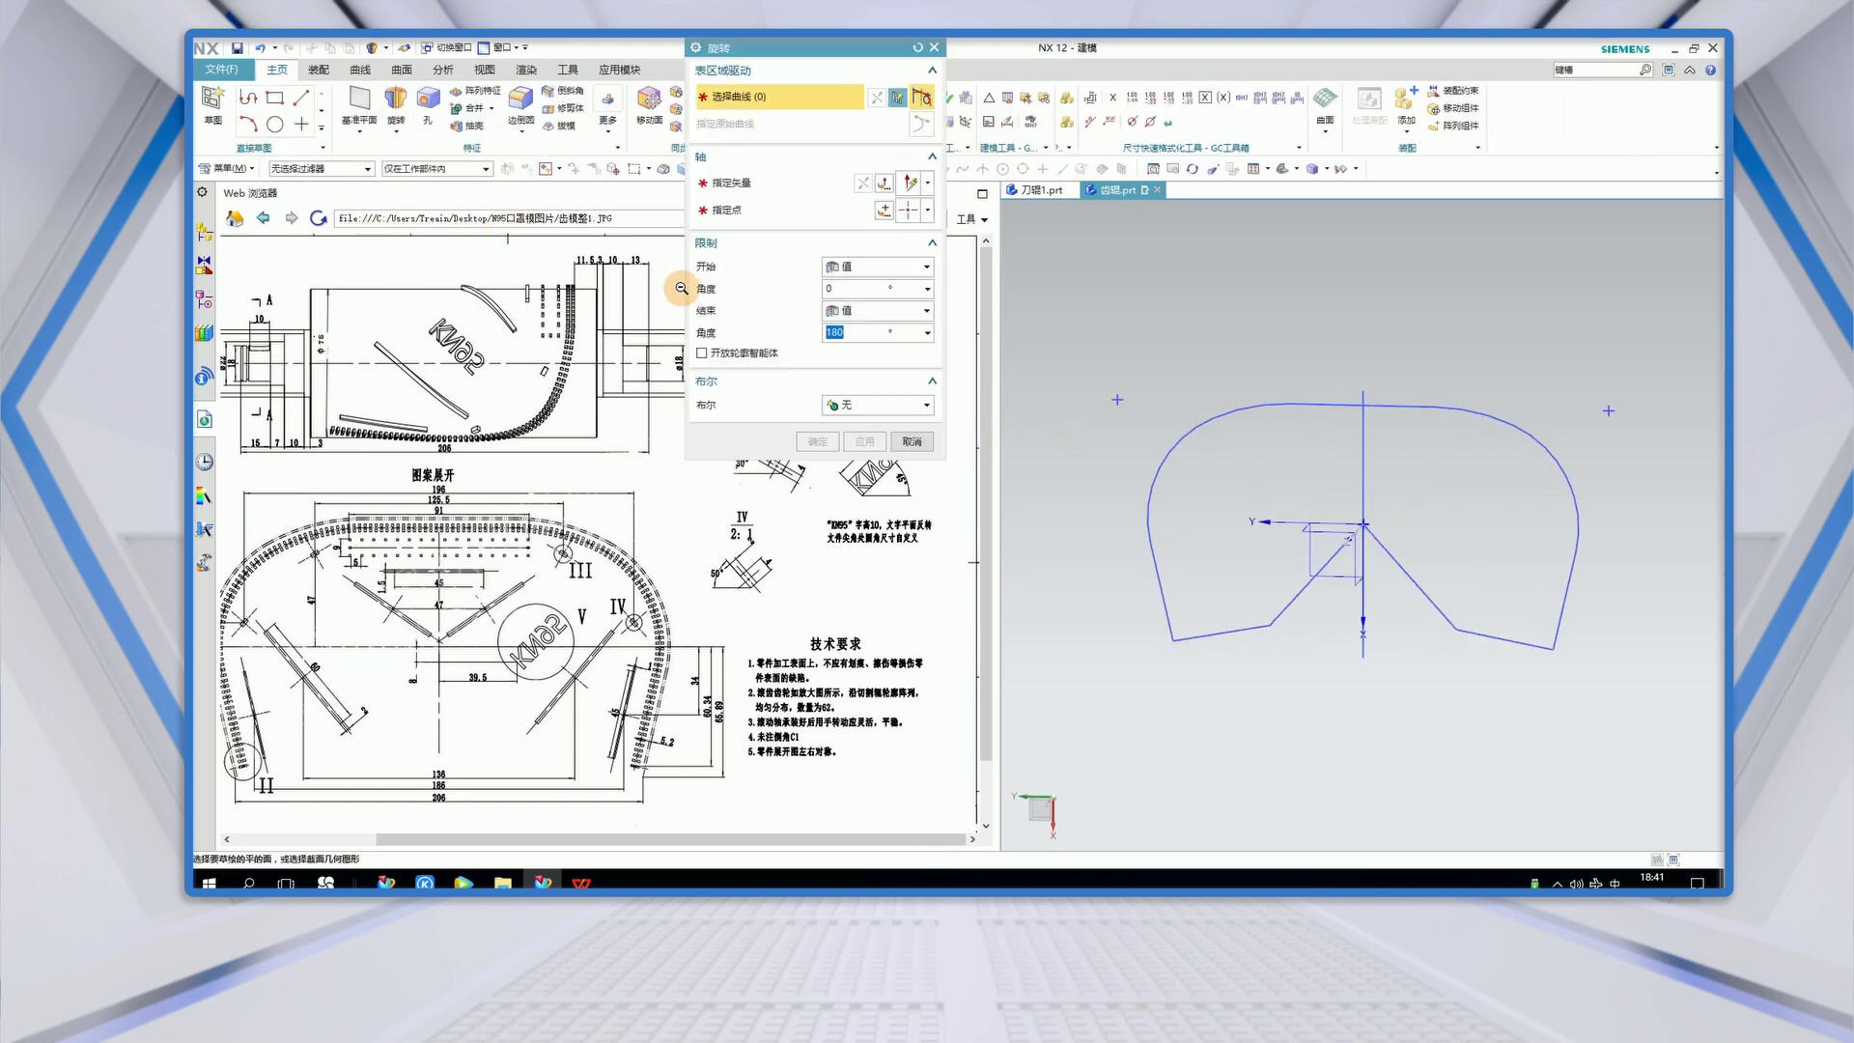
left_click(1364, 462)
left_click(1443, 473)
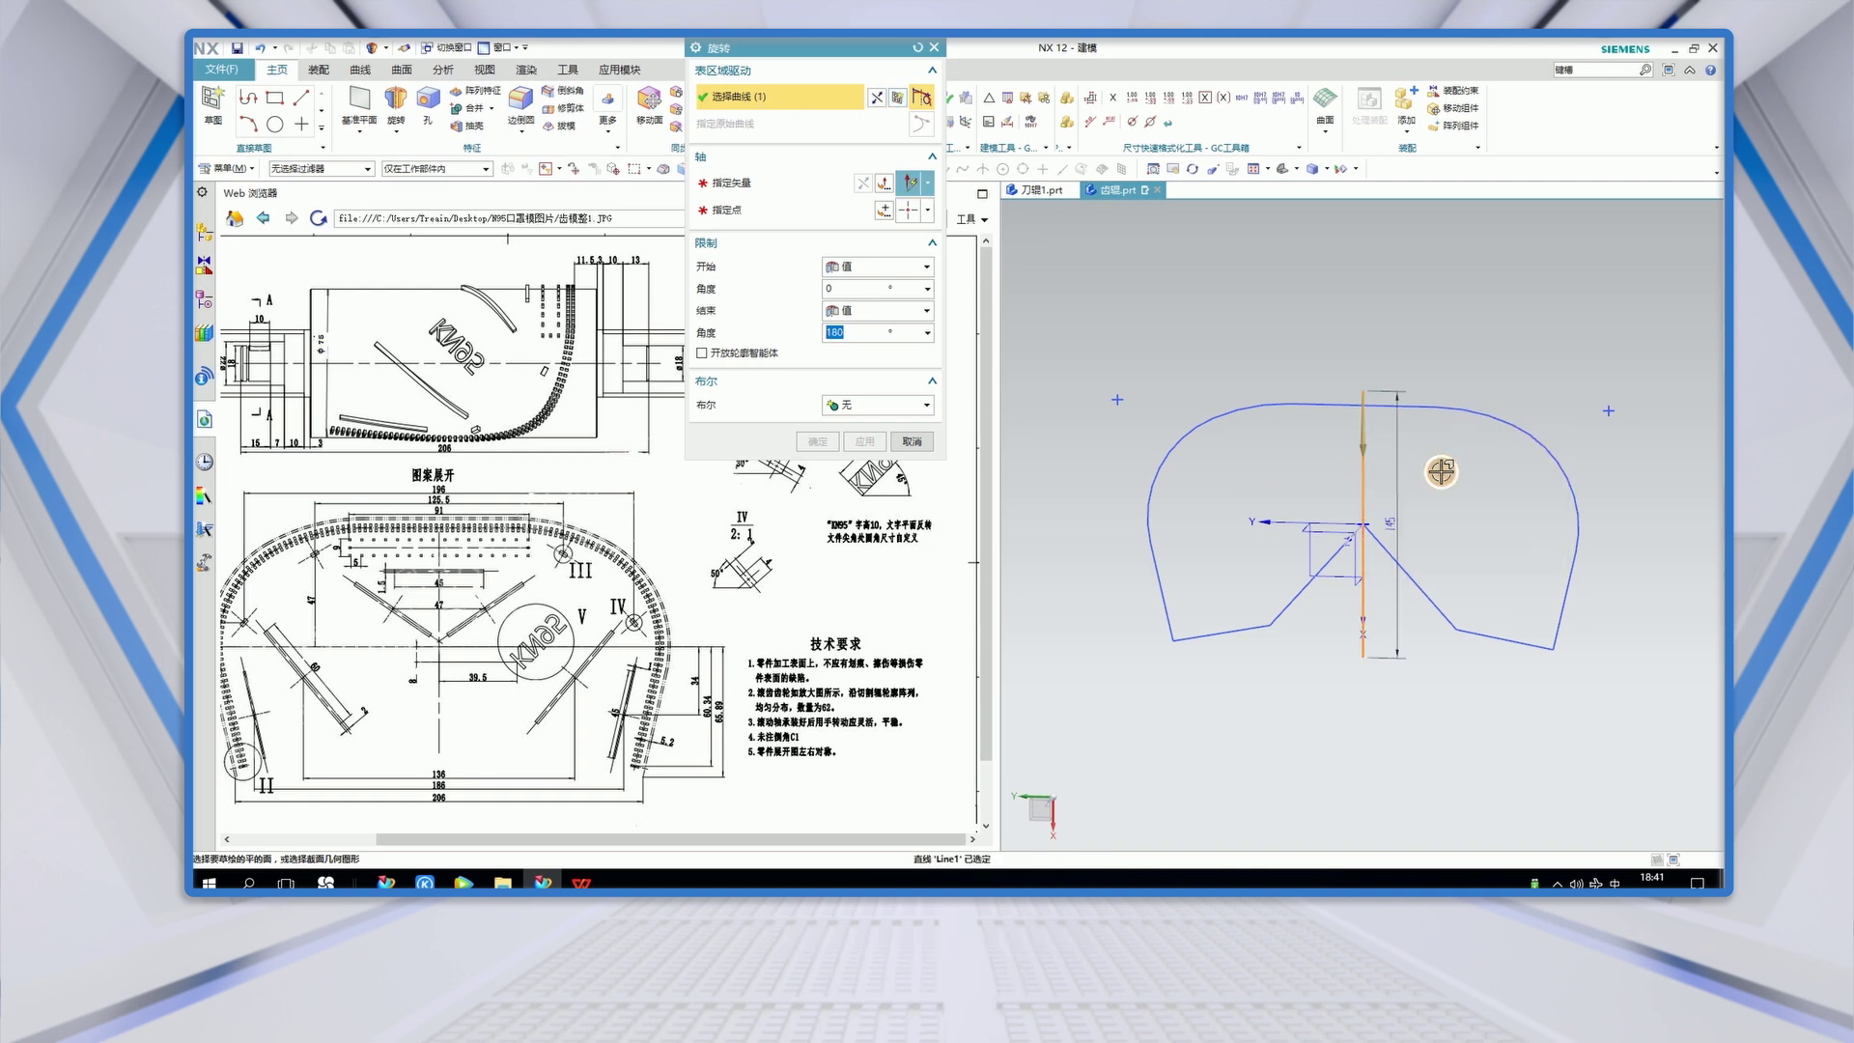
left_click(734, 182)
mouse_move(1147, 548)
middle_mouse_down()
mouse_move(1230, 503)
mouse_move(1419, 583)
mouse_move(1080, 486)
middle_mouse_up()
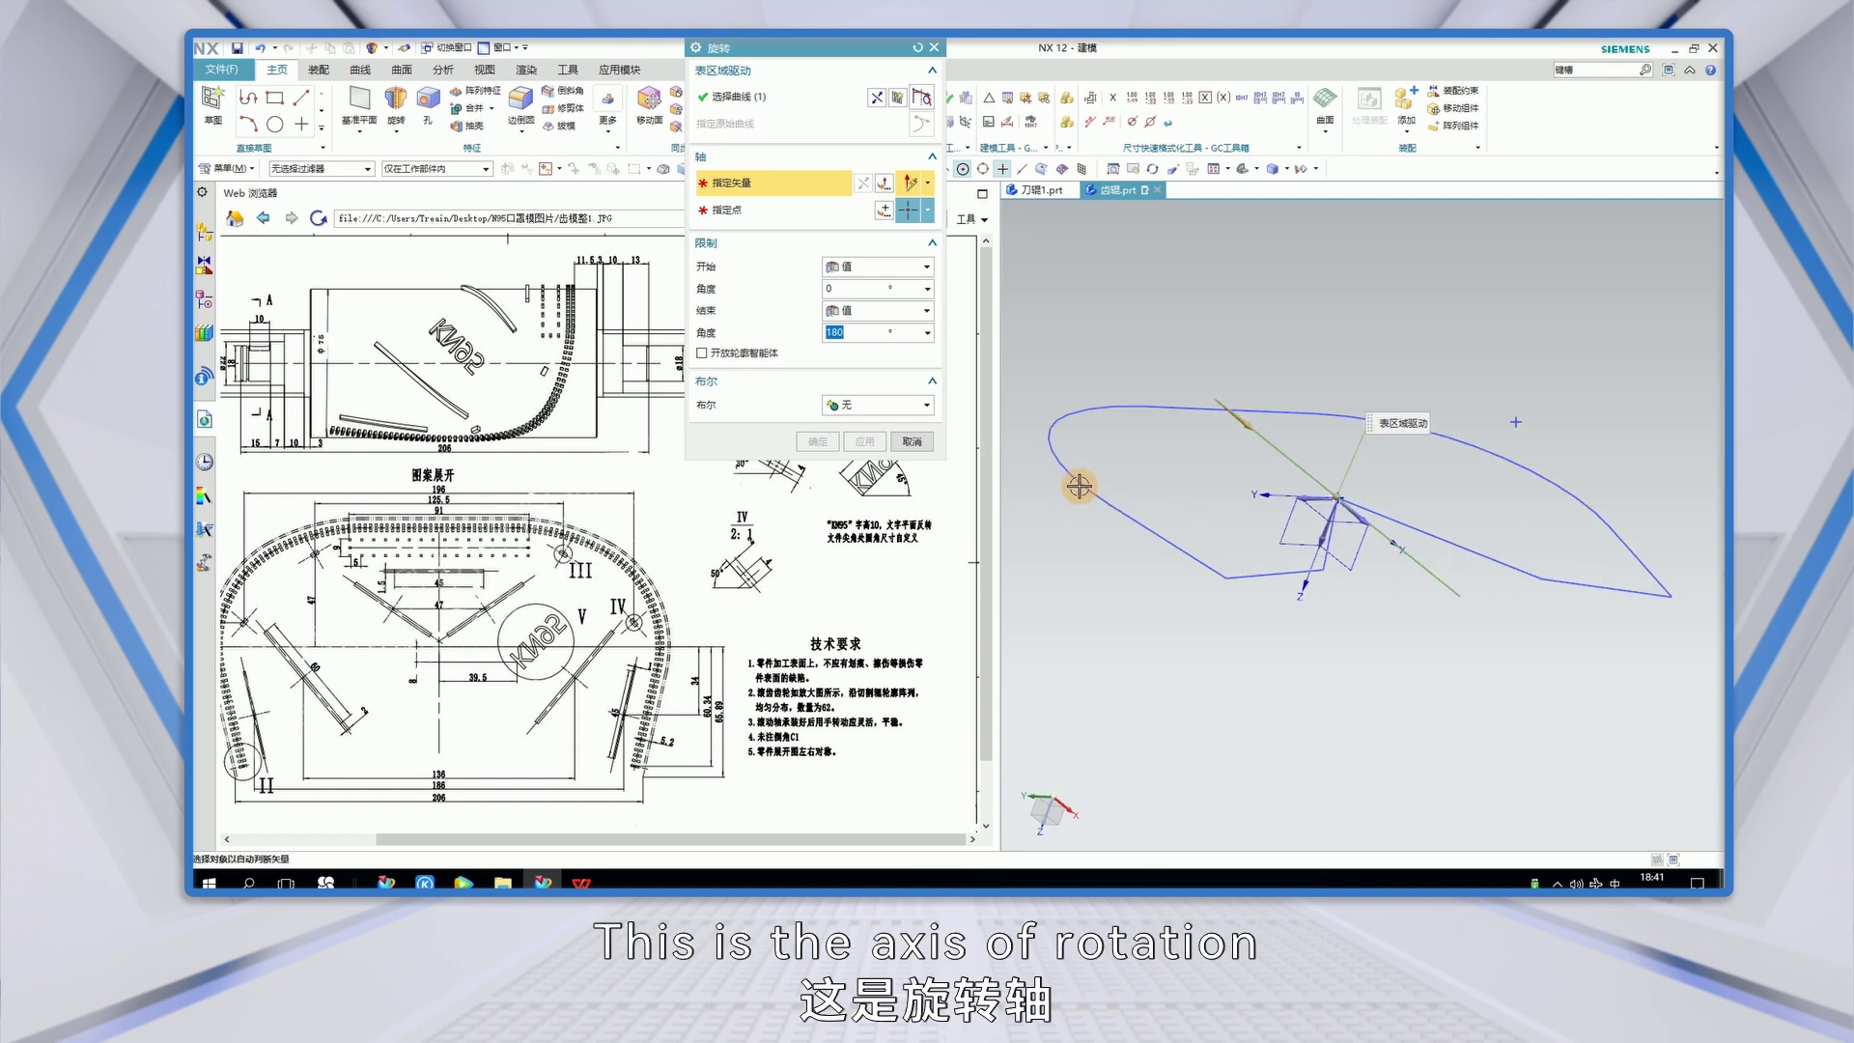
left_click(1352, 519)
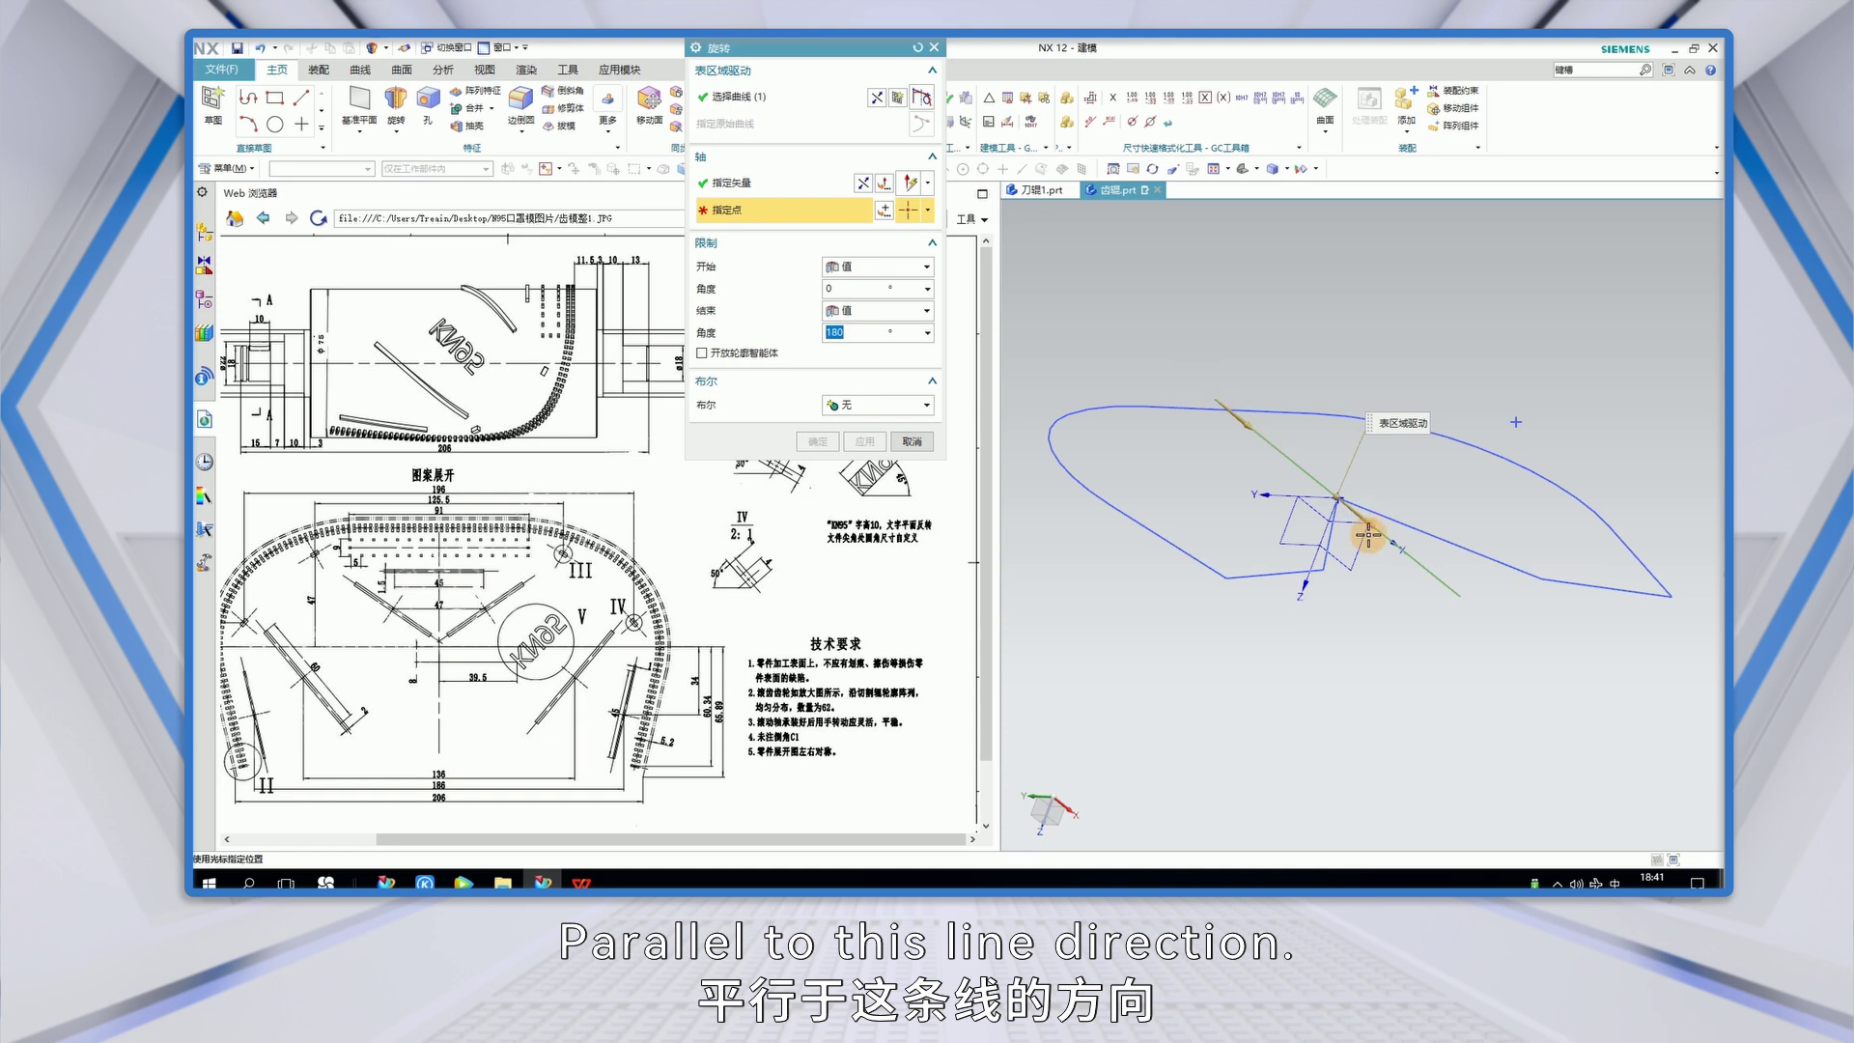
- Place the revolve axis point at X 0, Y 0 and Z 75/2 mm
left_click(883, 210)
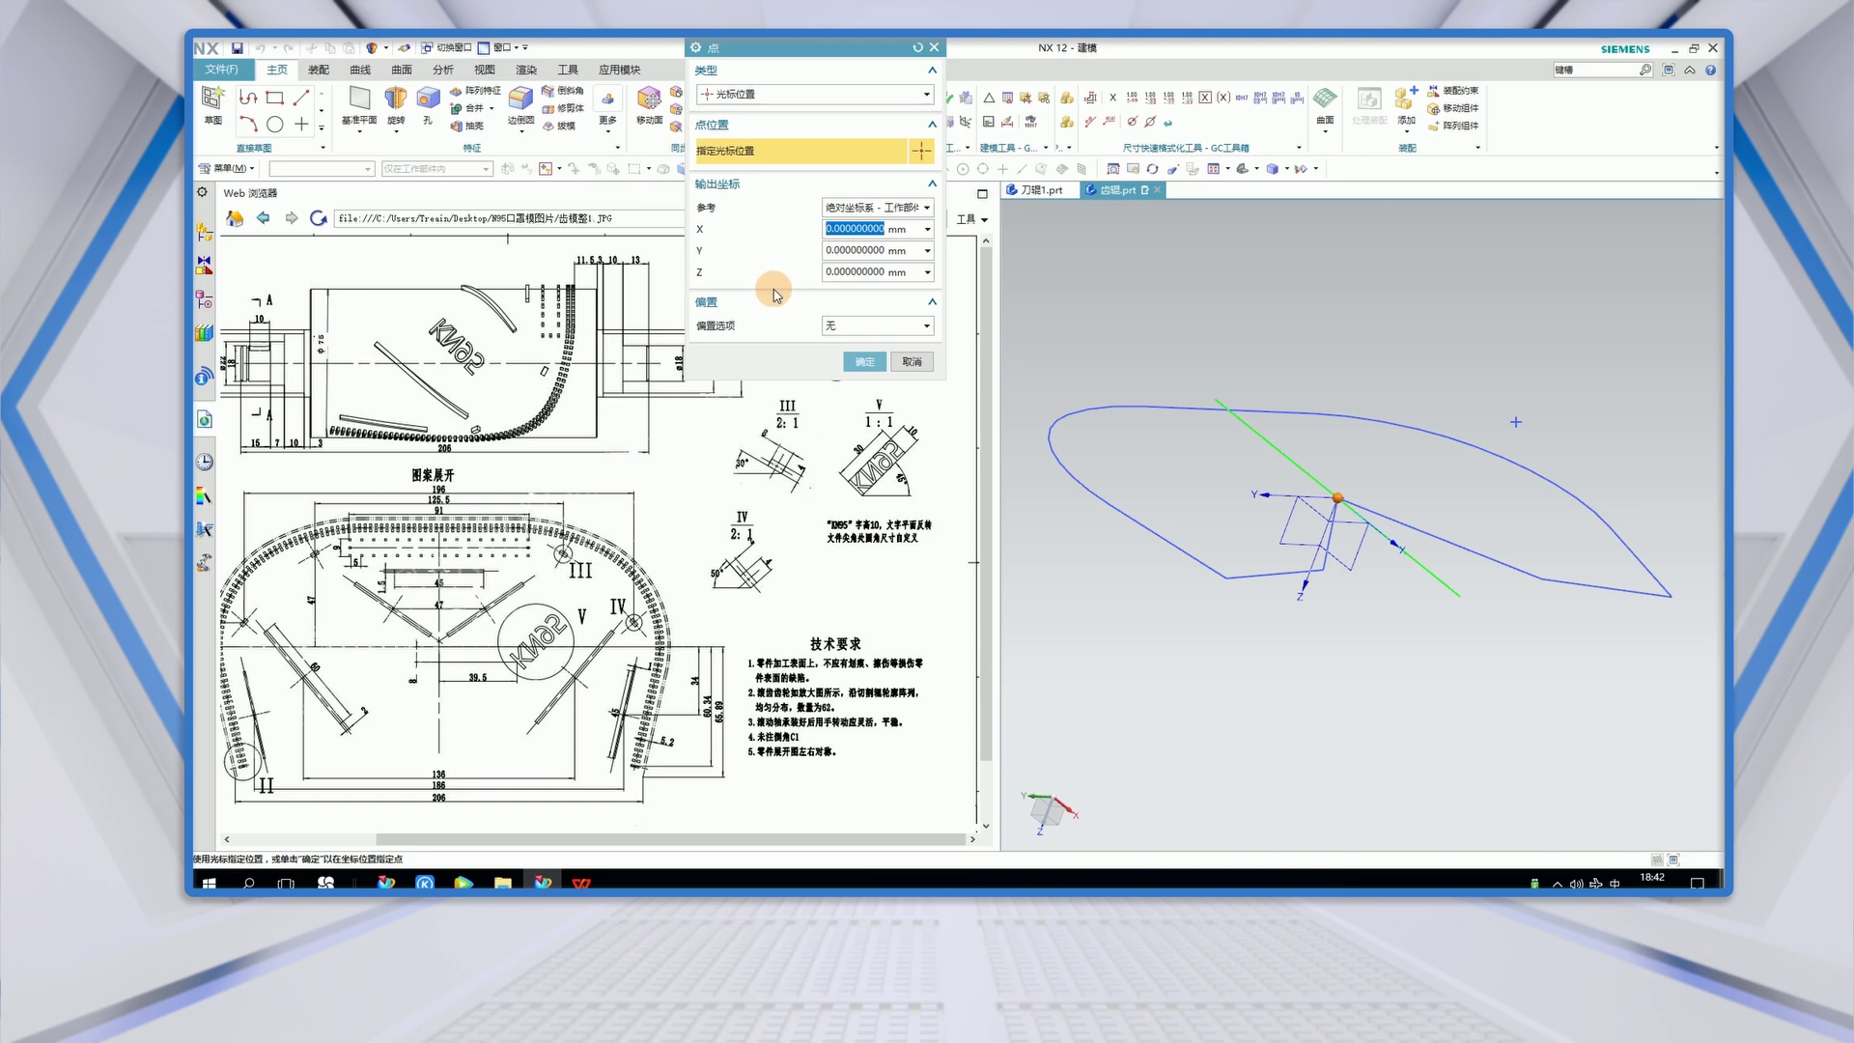
middle_click_drag(1337, 599, 1320, 563)
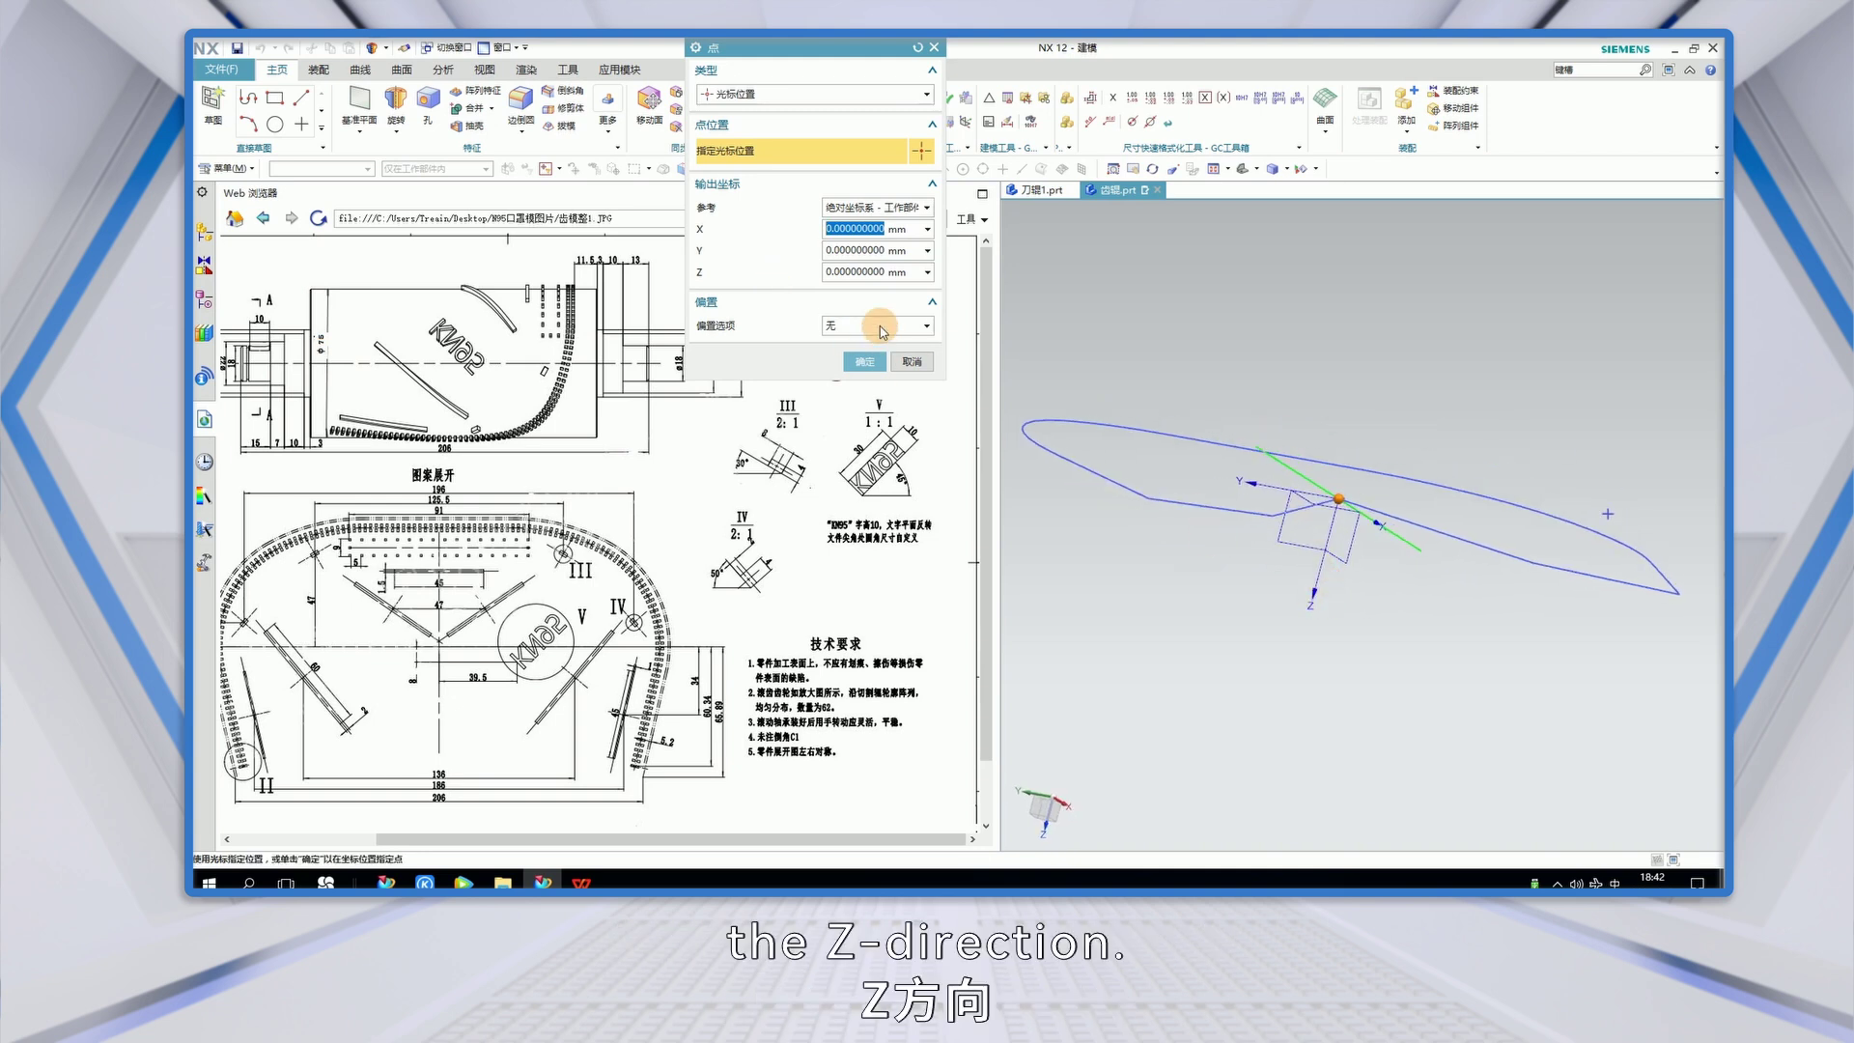
left_click(836, 269)
type("75/")
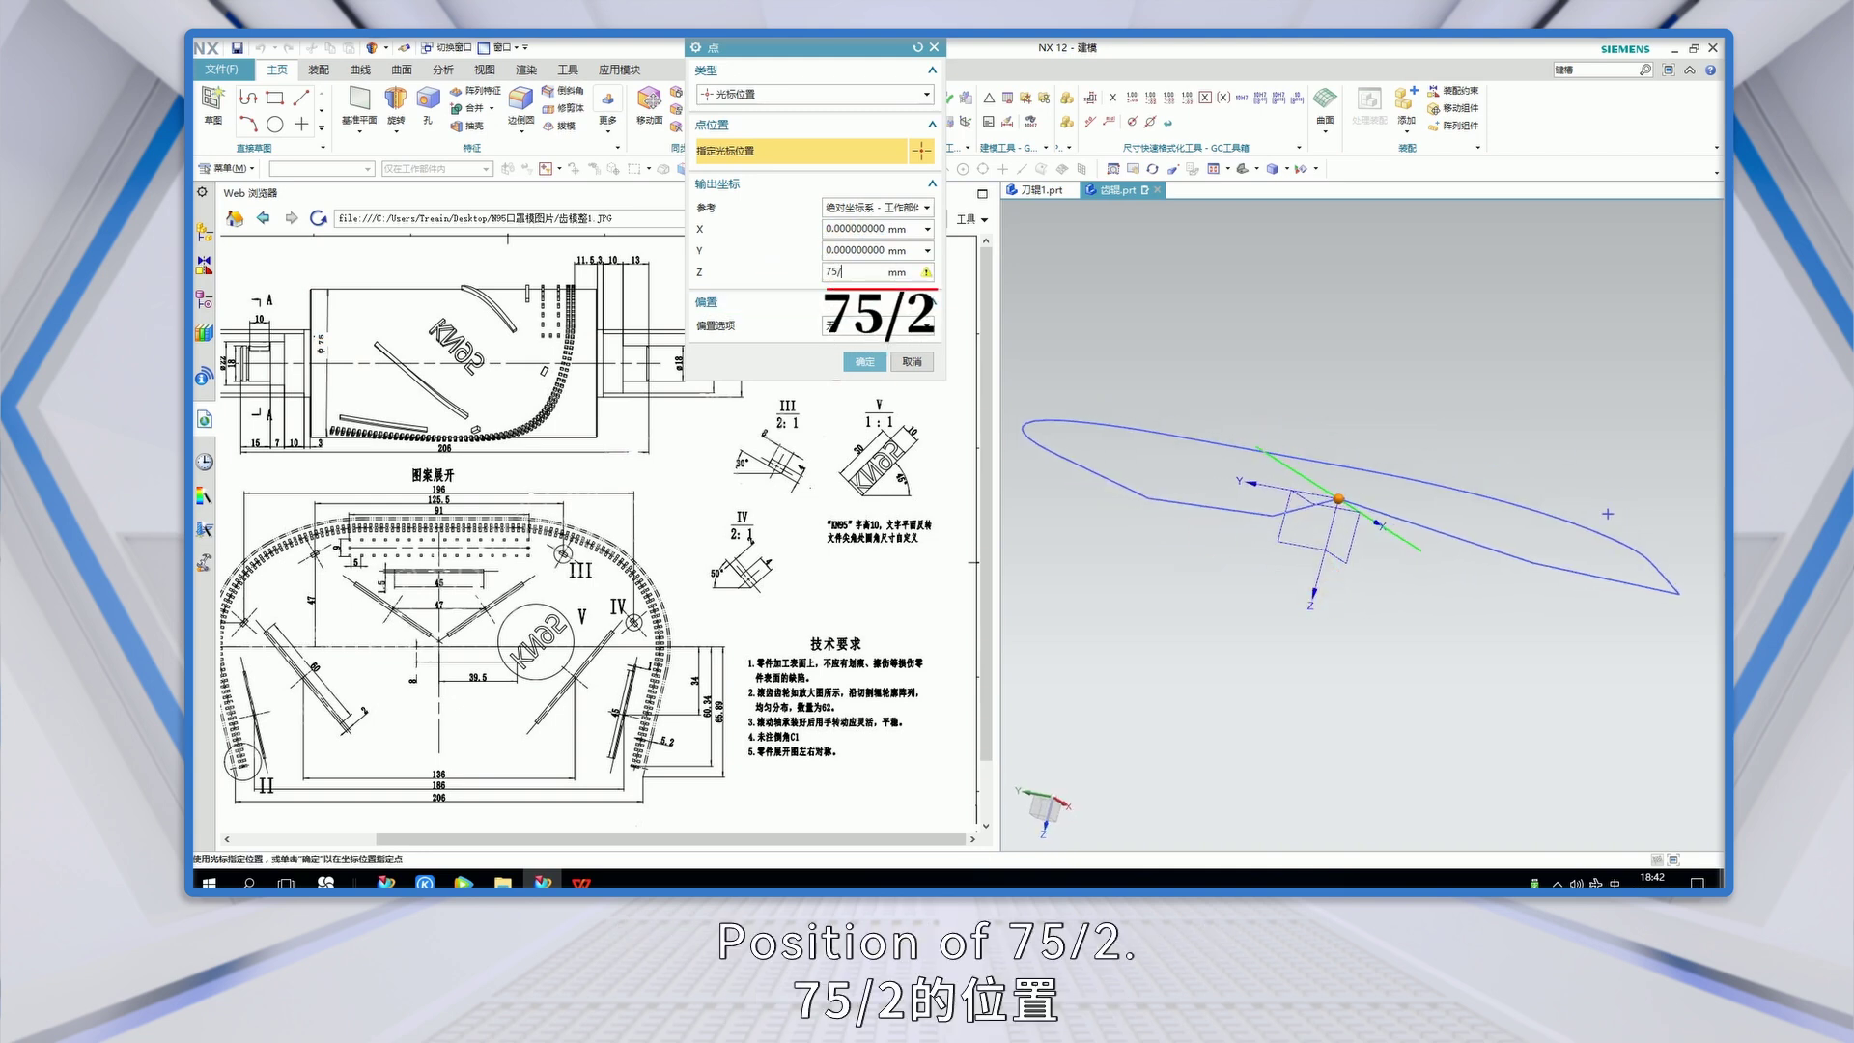
key("Return")
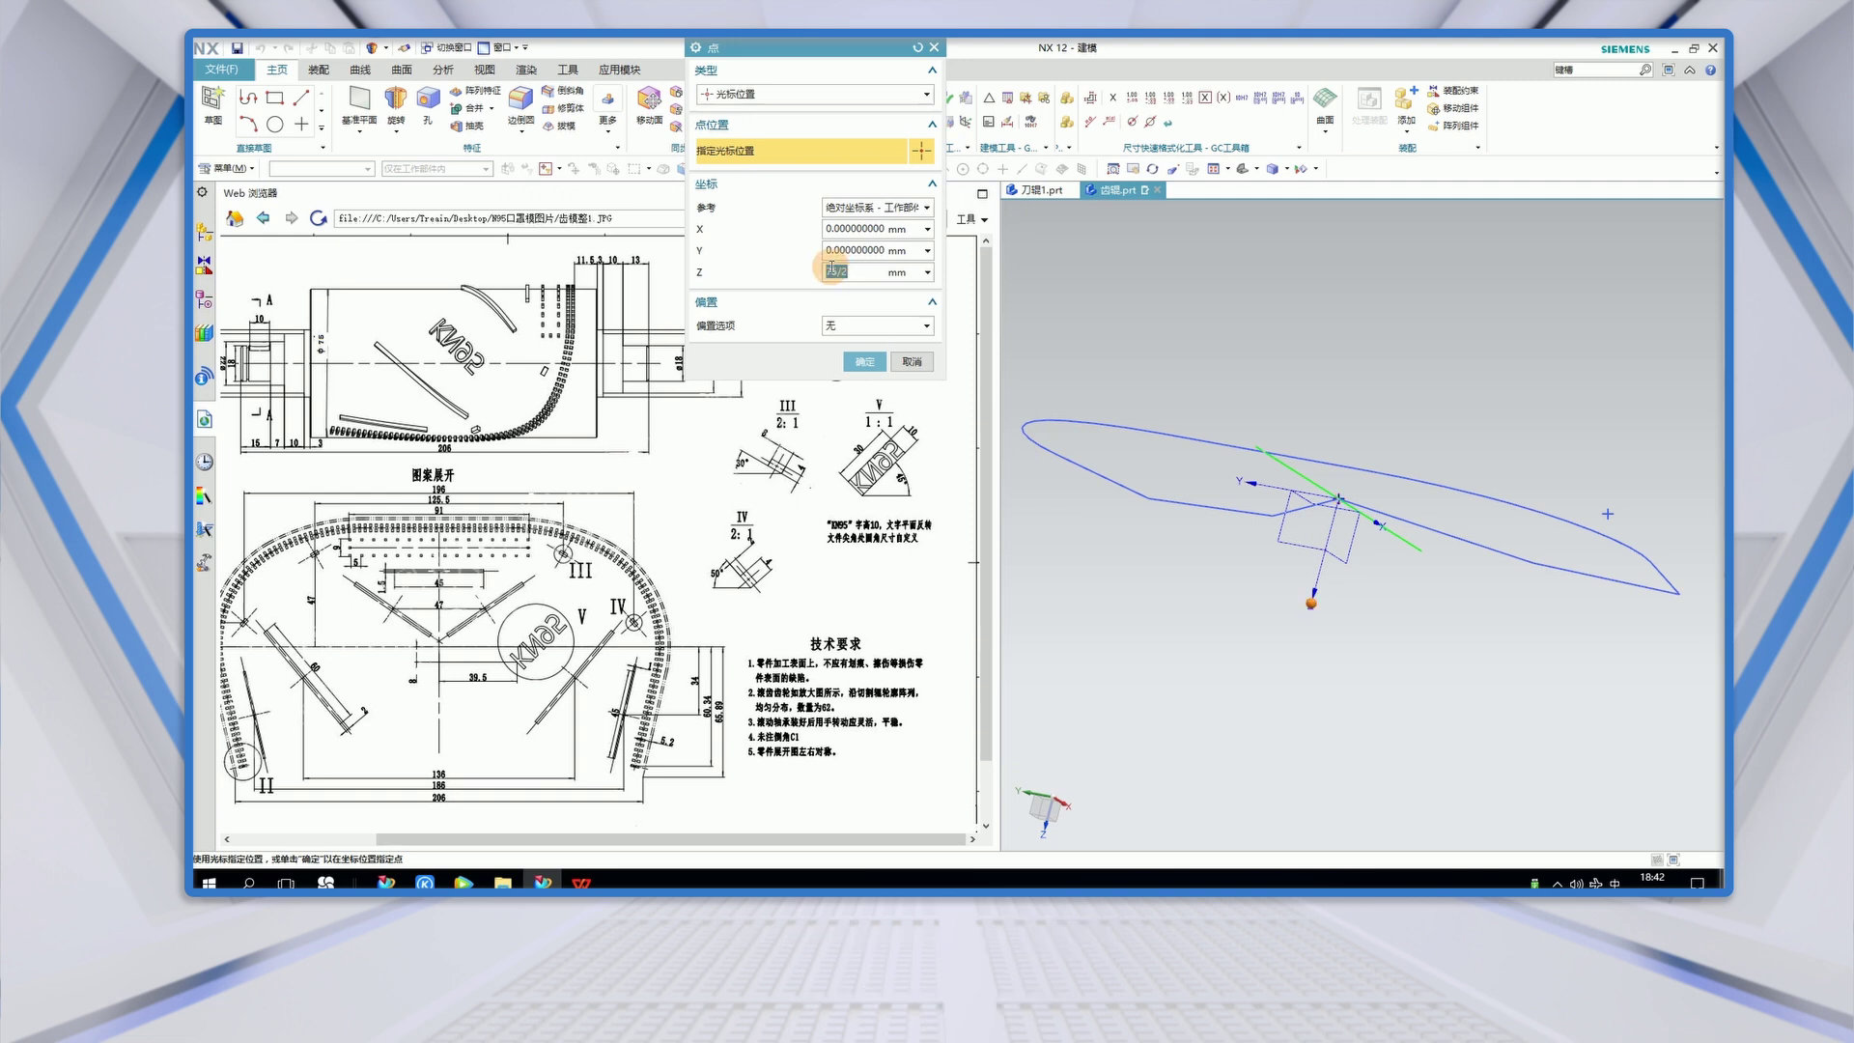
left_click(865, 362)
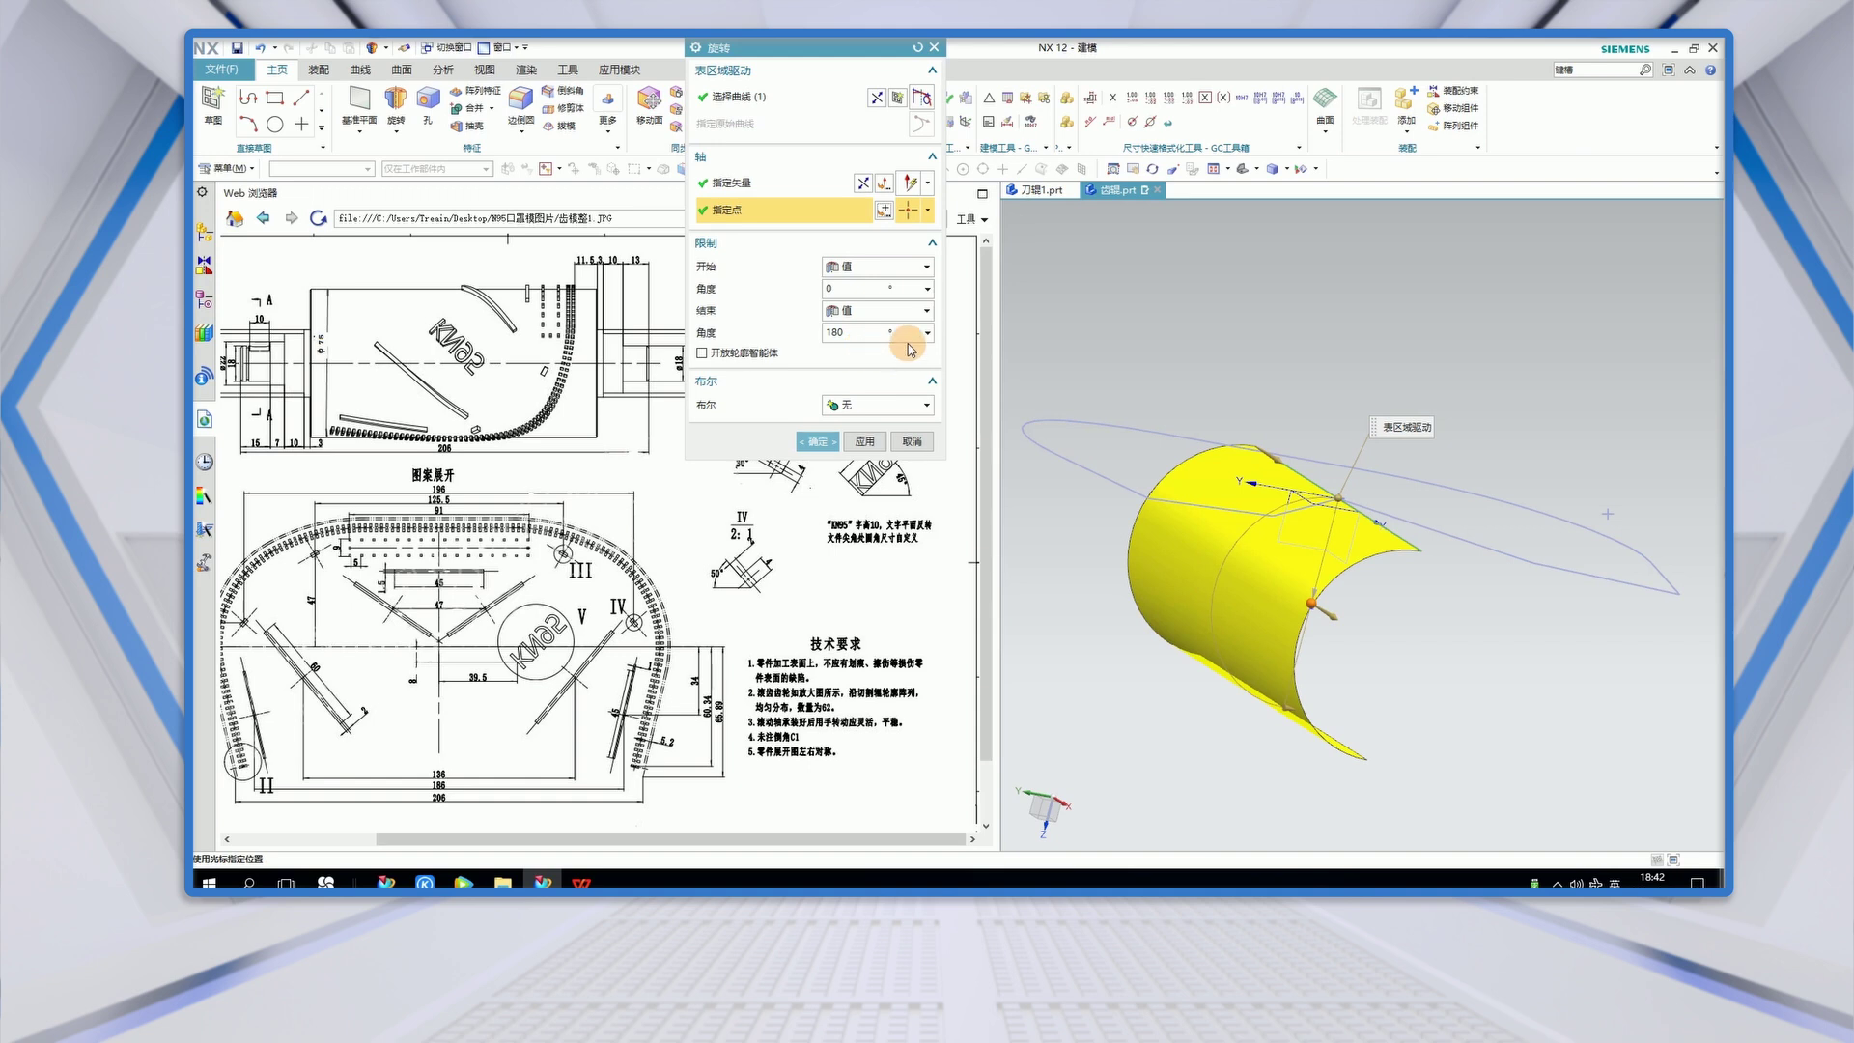
- Set the revolve's end angle to 360° and create the roller cylinder
double_click(840, 332)
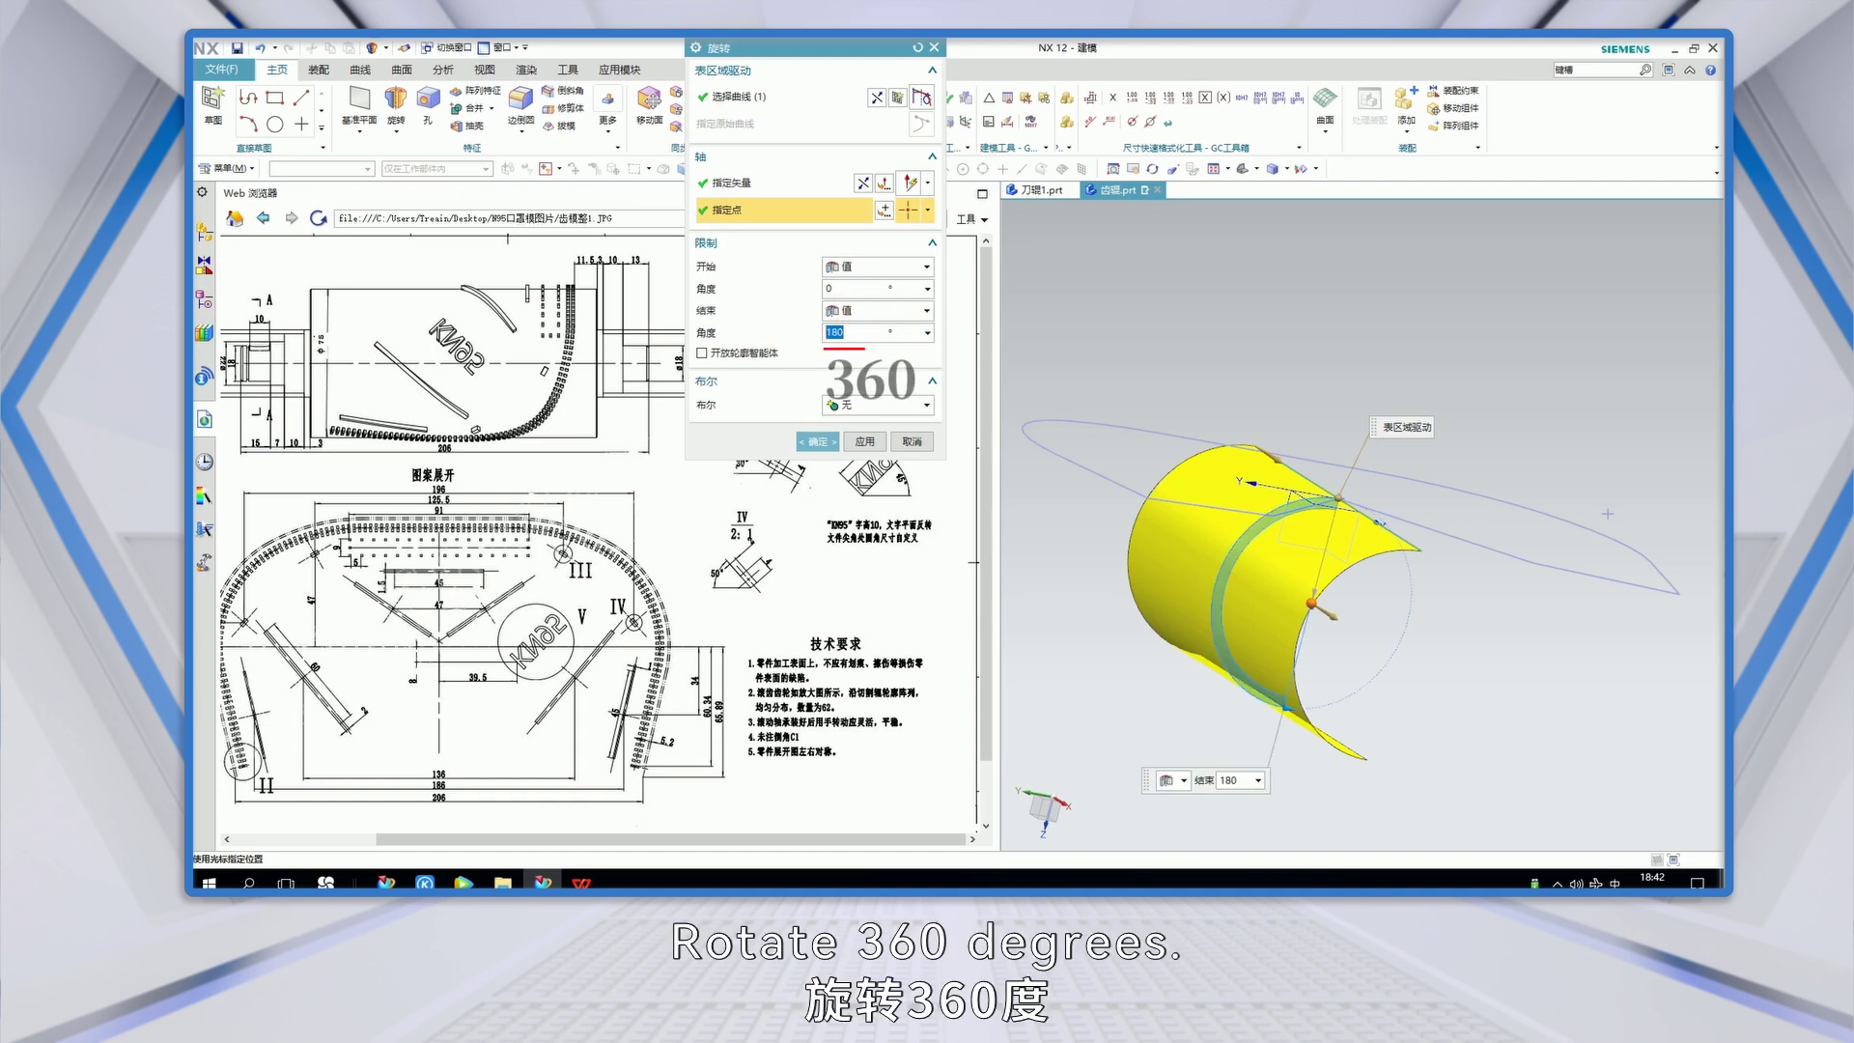
type("360")
key("Return")
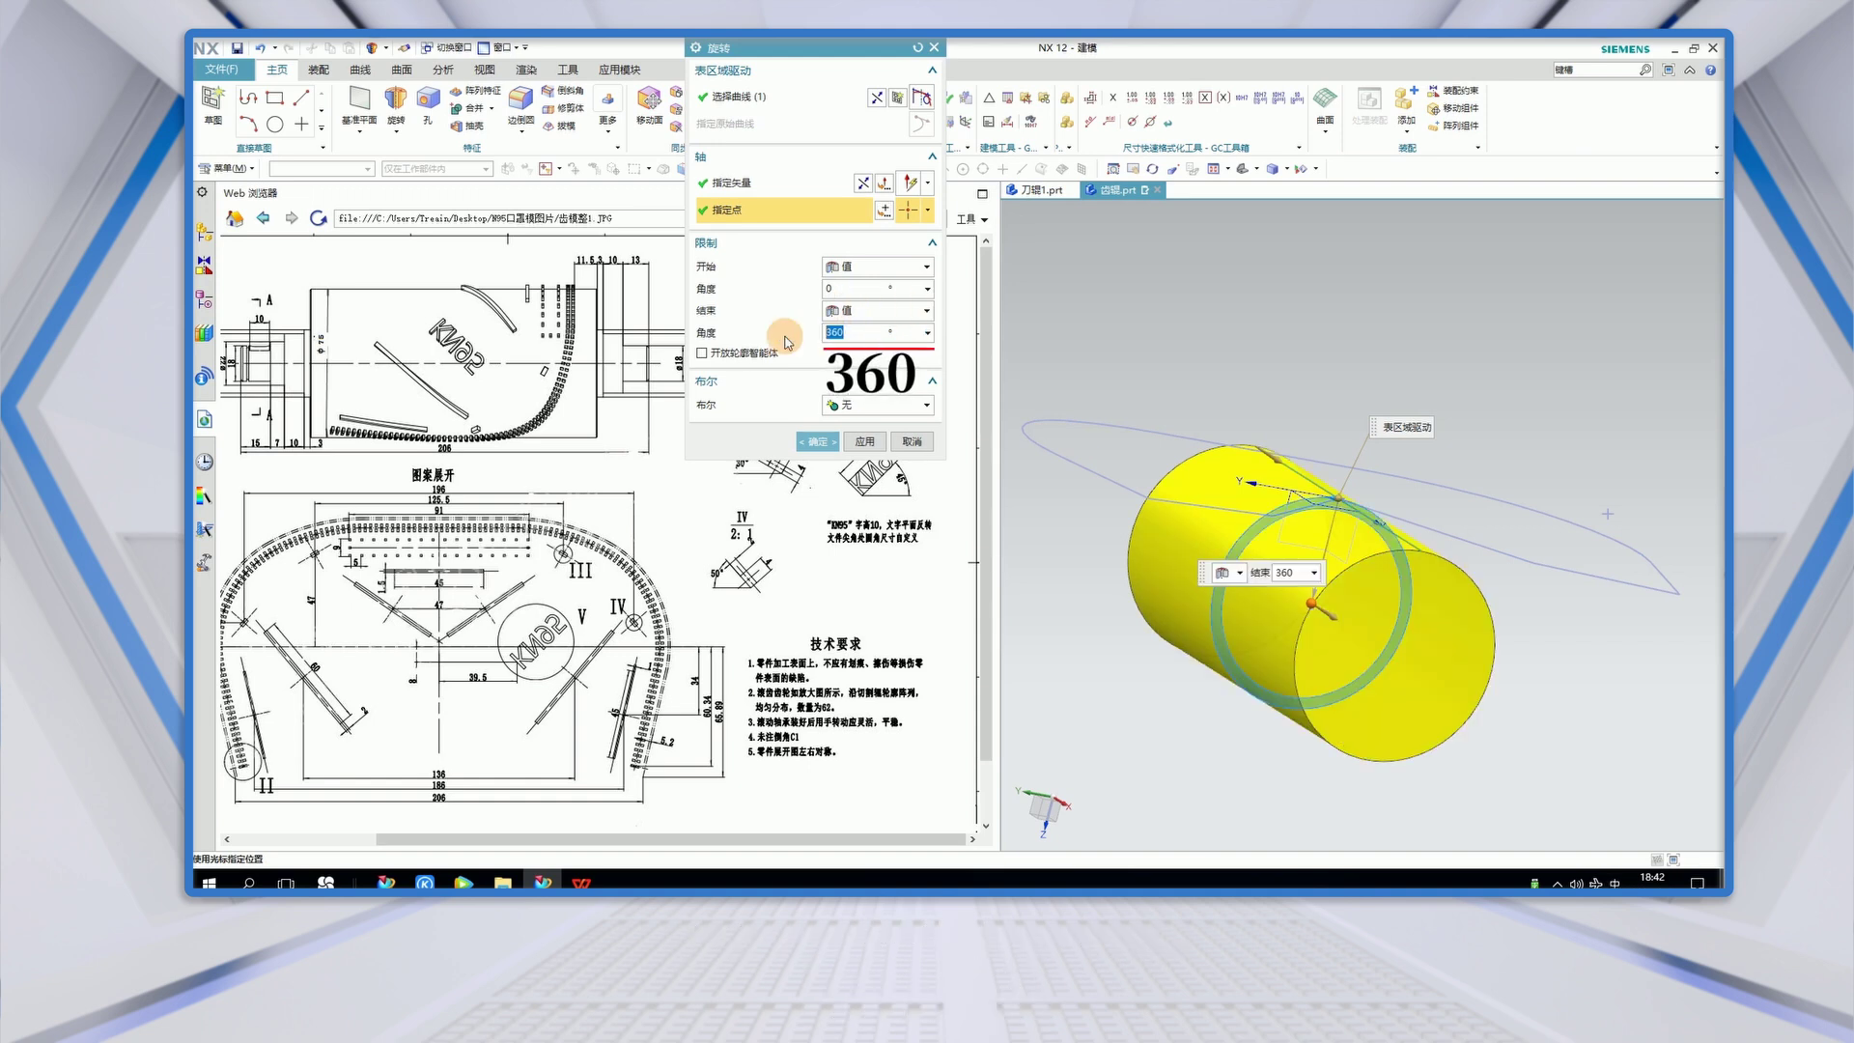
left_click(807, 442)
scroll(1208, 487, "down", 3)
middle_click_drag(1209, 486, 1255, 454)
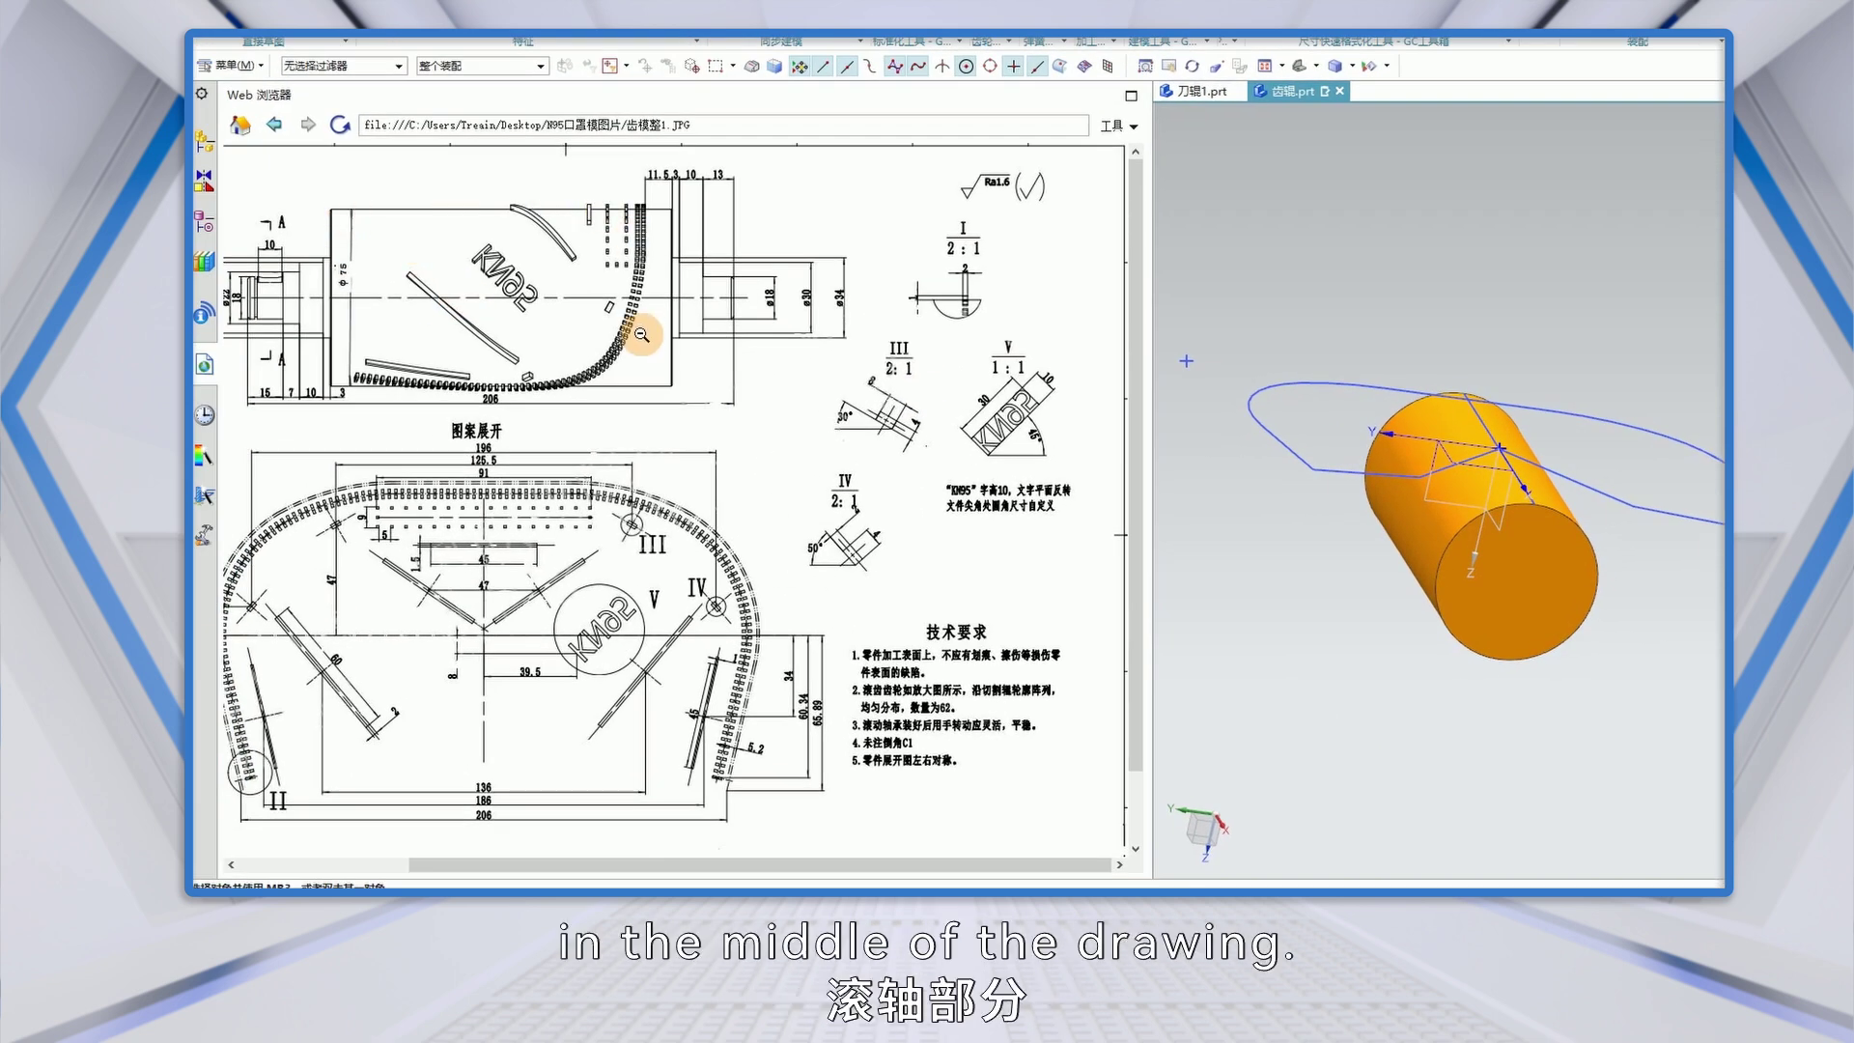
- Create a new sketch on the default XY plane and orient the view square to it, matching the reference drawing
middle_click_drag(1370, 510, 1333, 583)
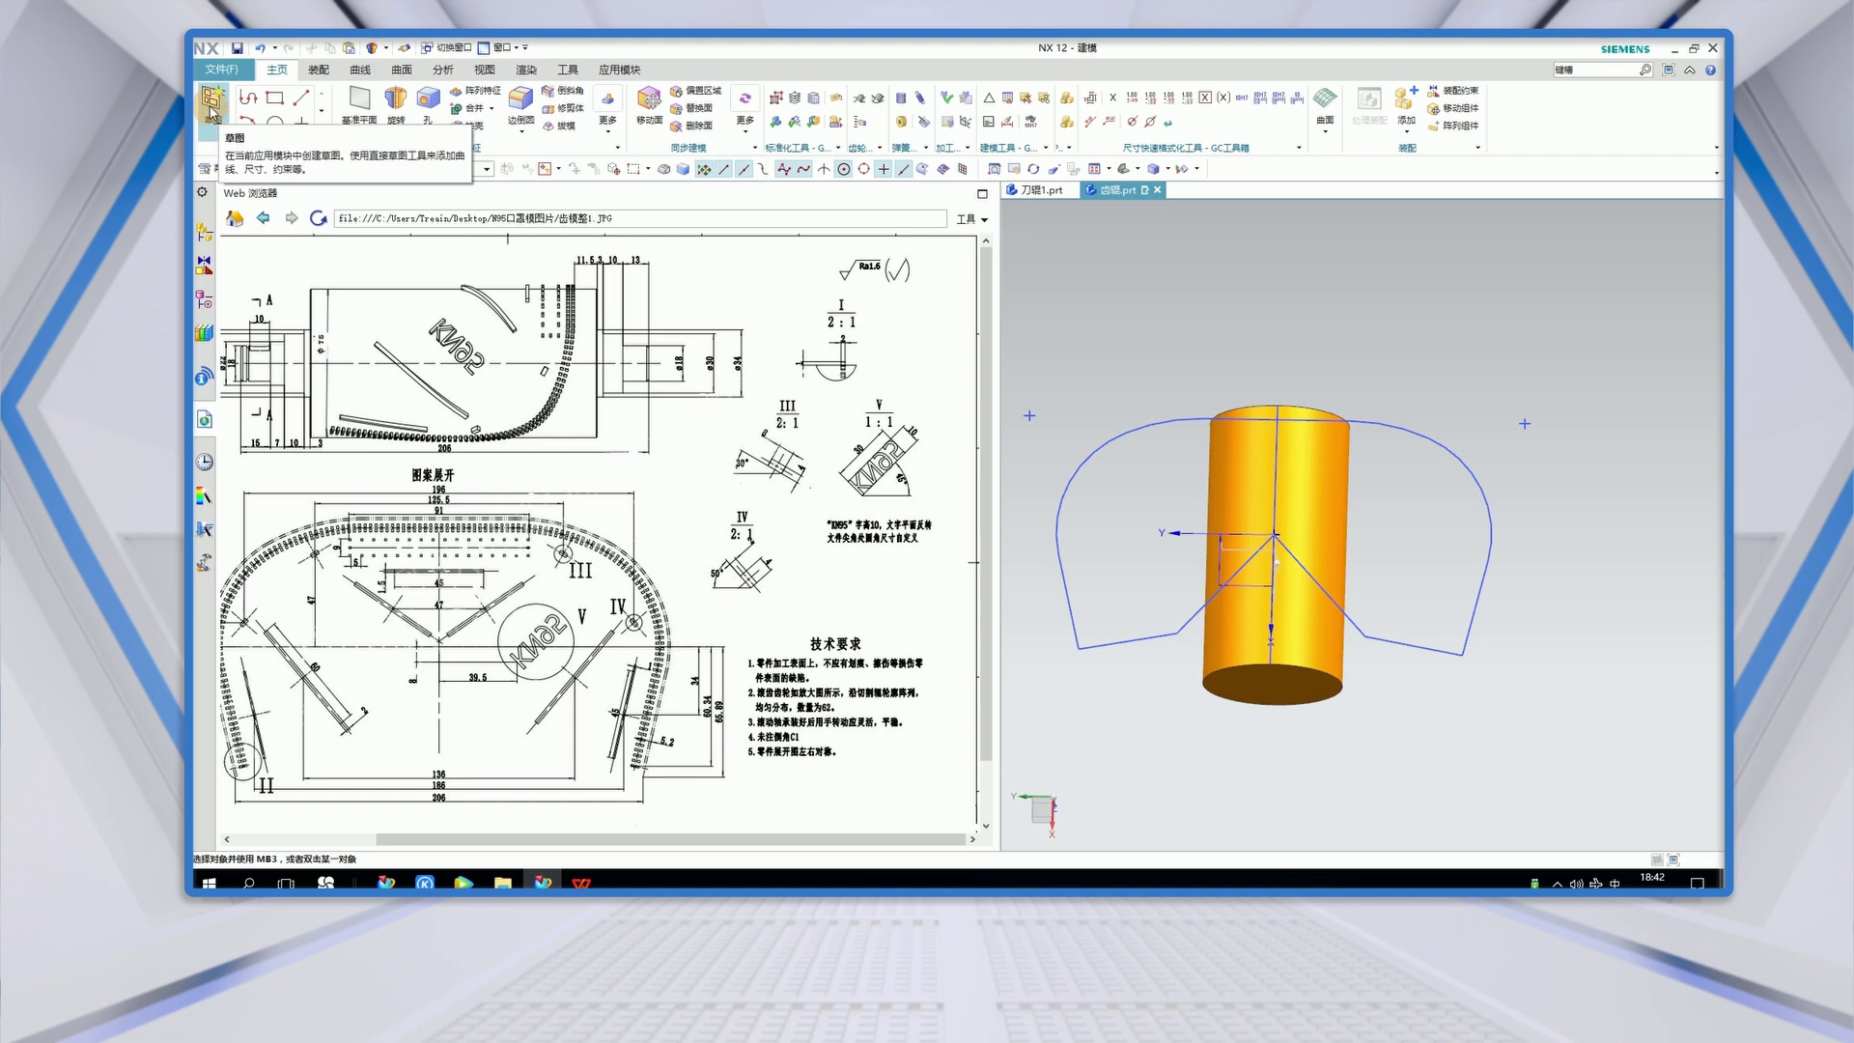
left_click(214, 105)
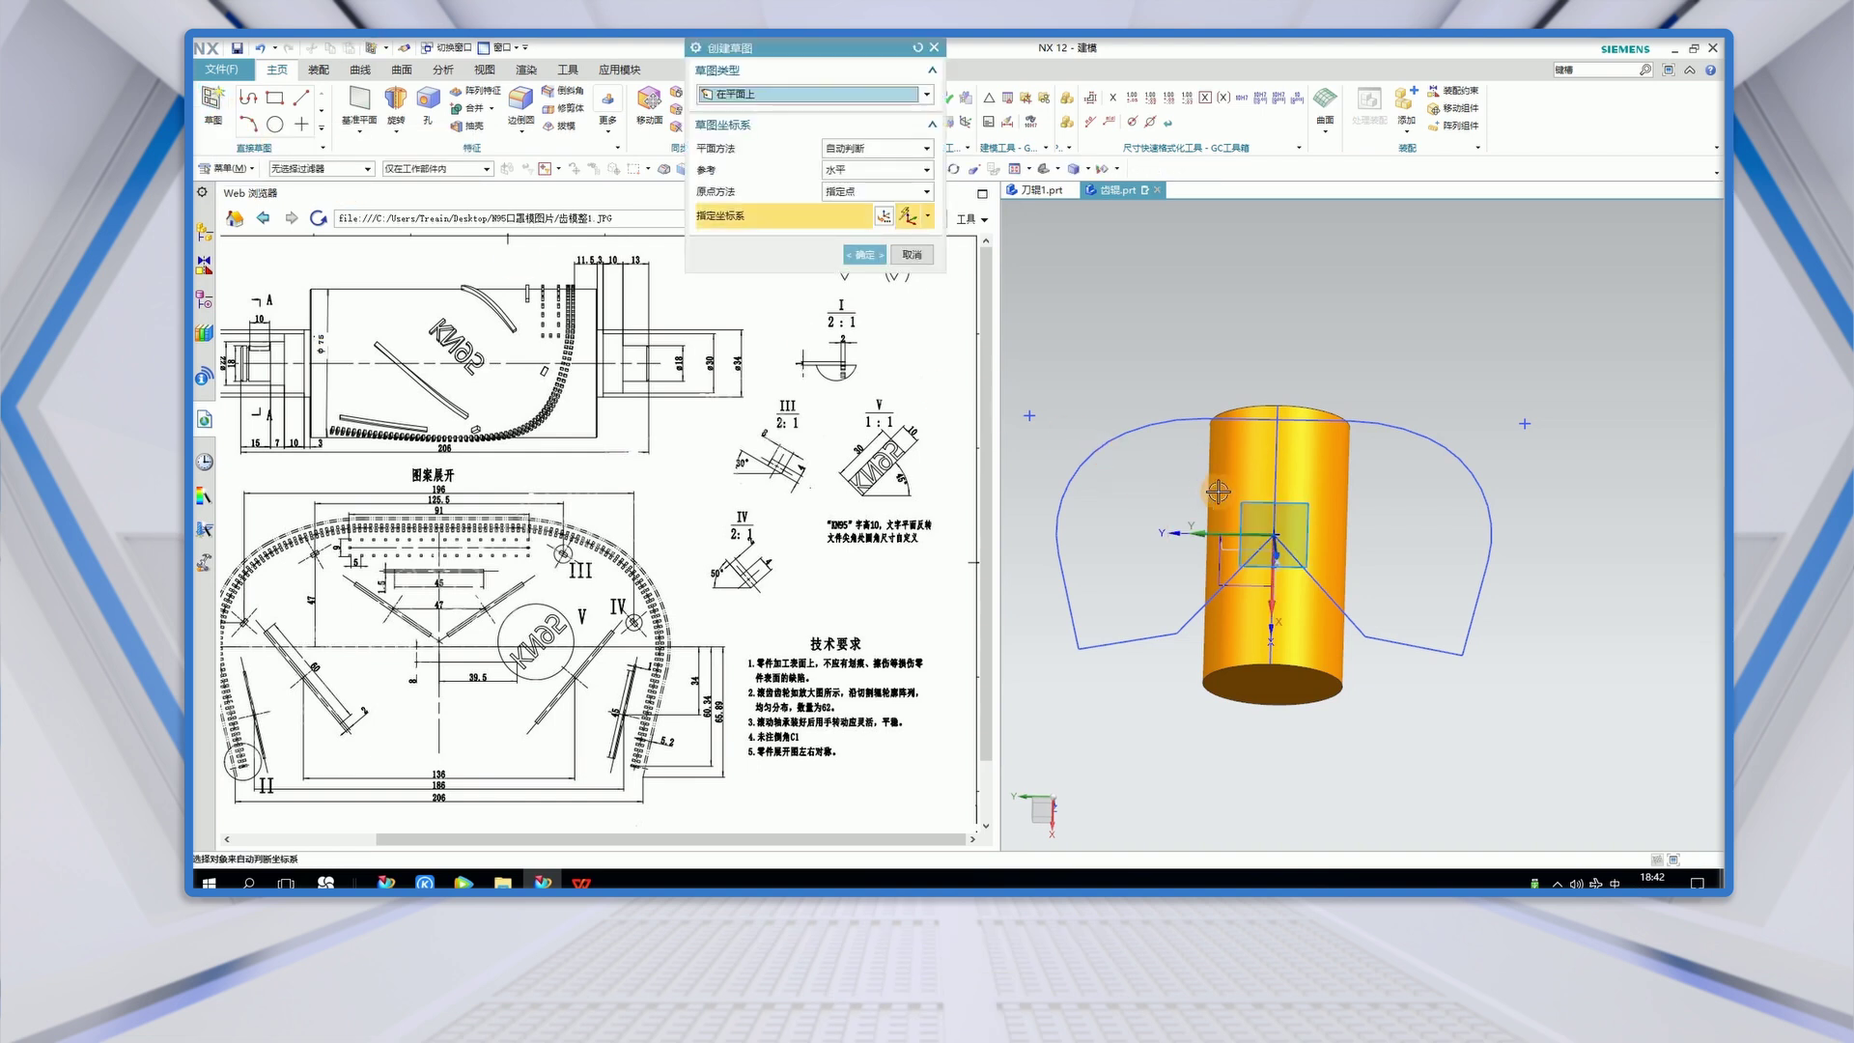
left_click(864, 257)
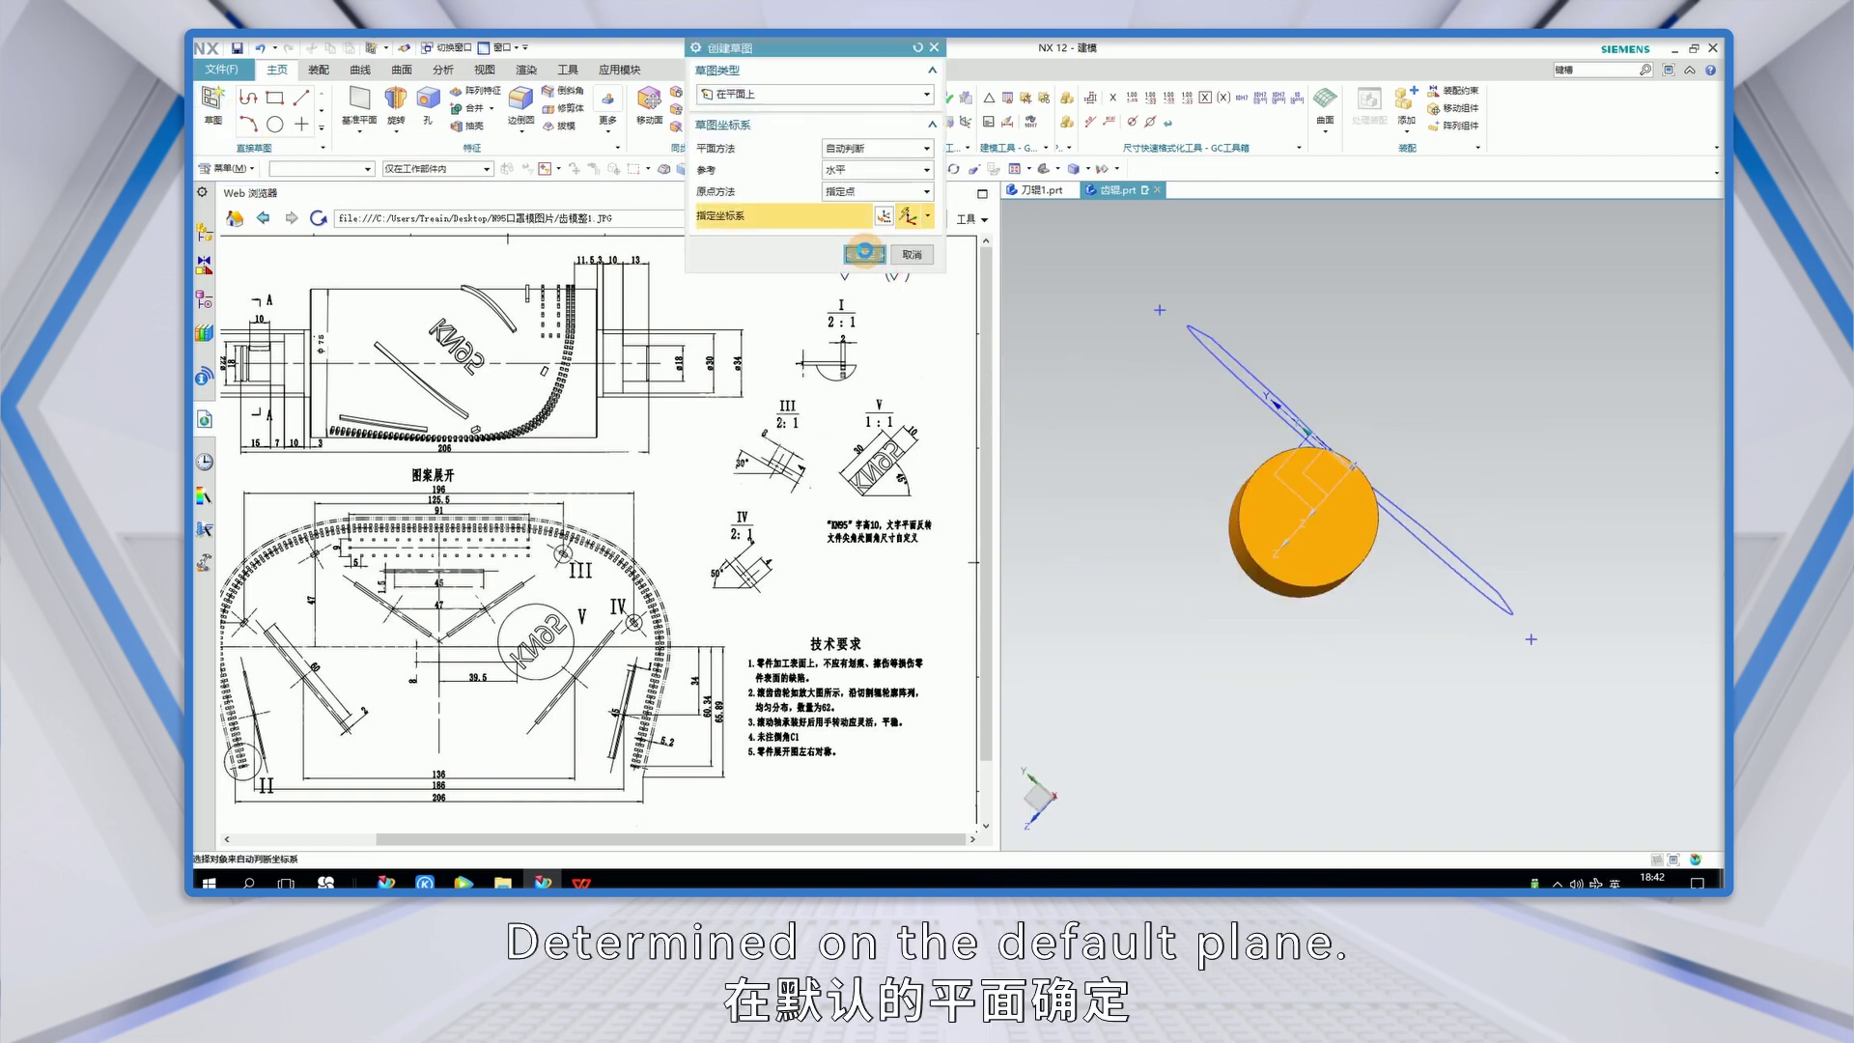
middle_click_drag(1162, 621, 1319, 448)
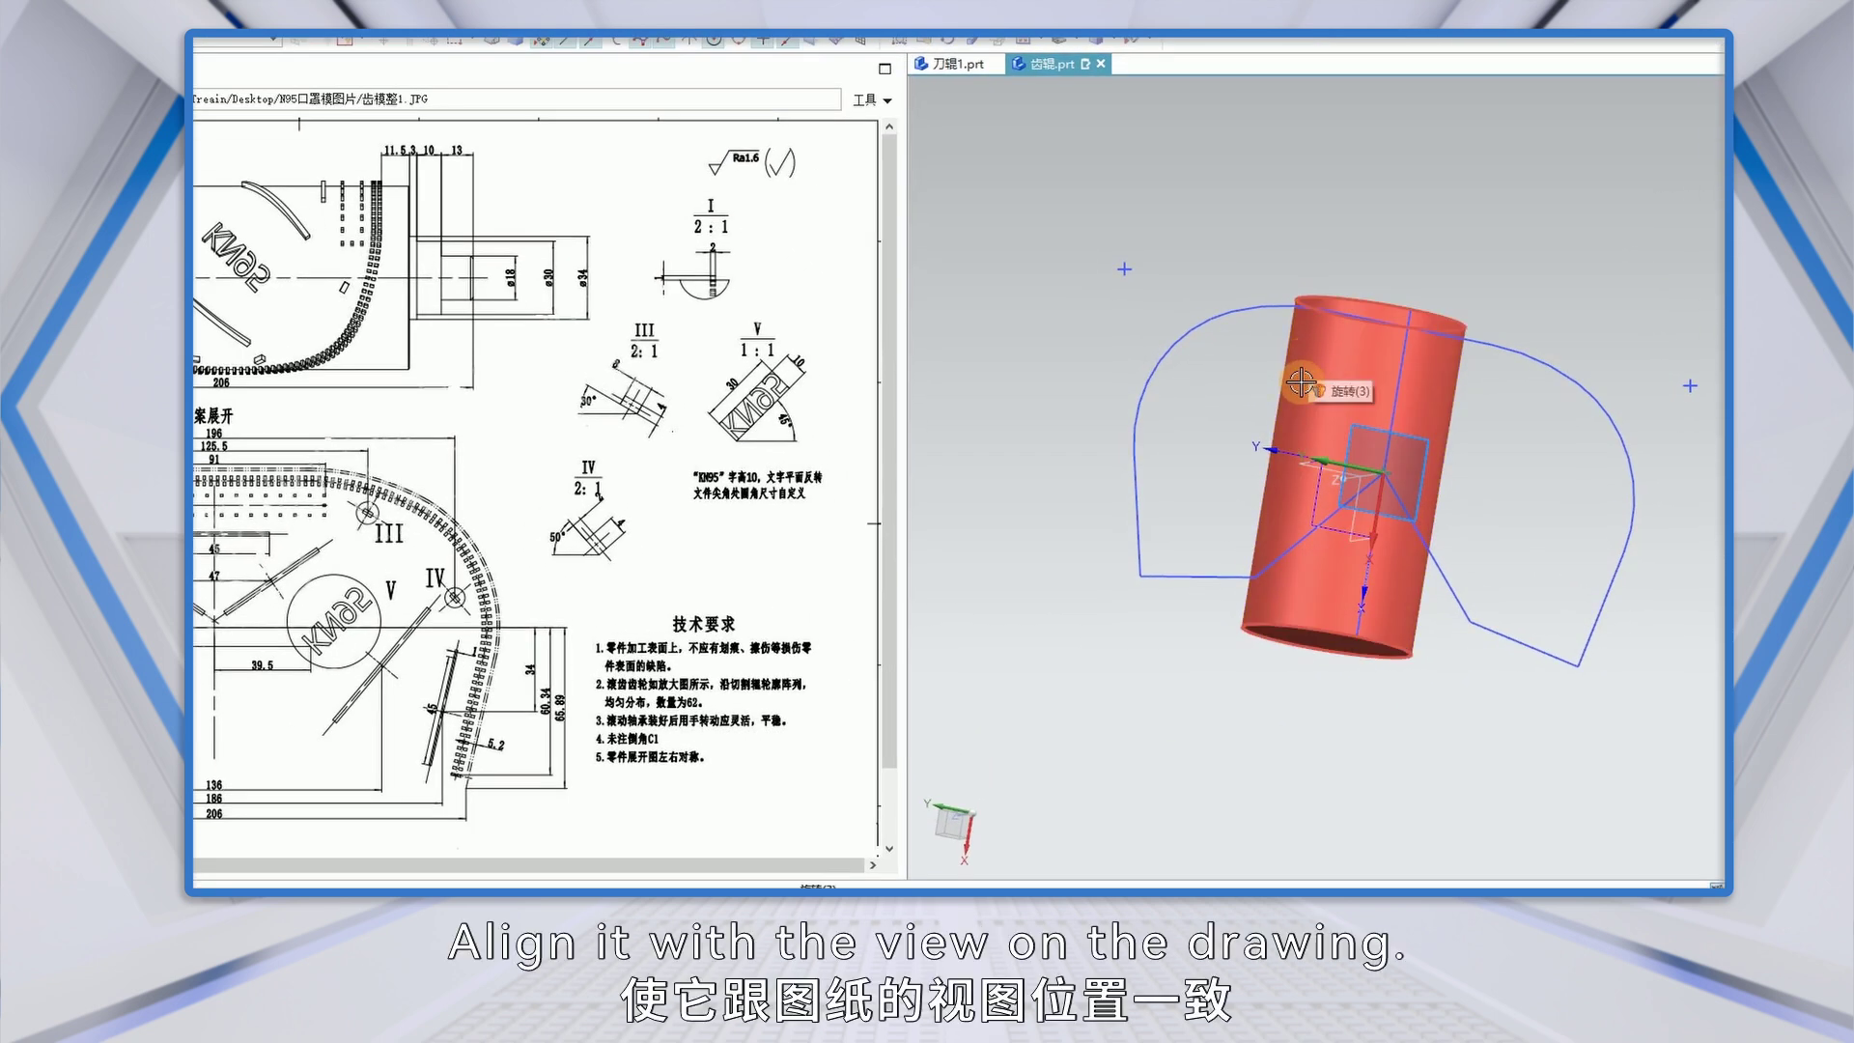
key("F8")
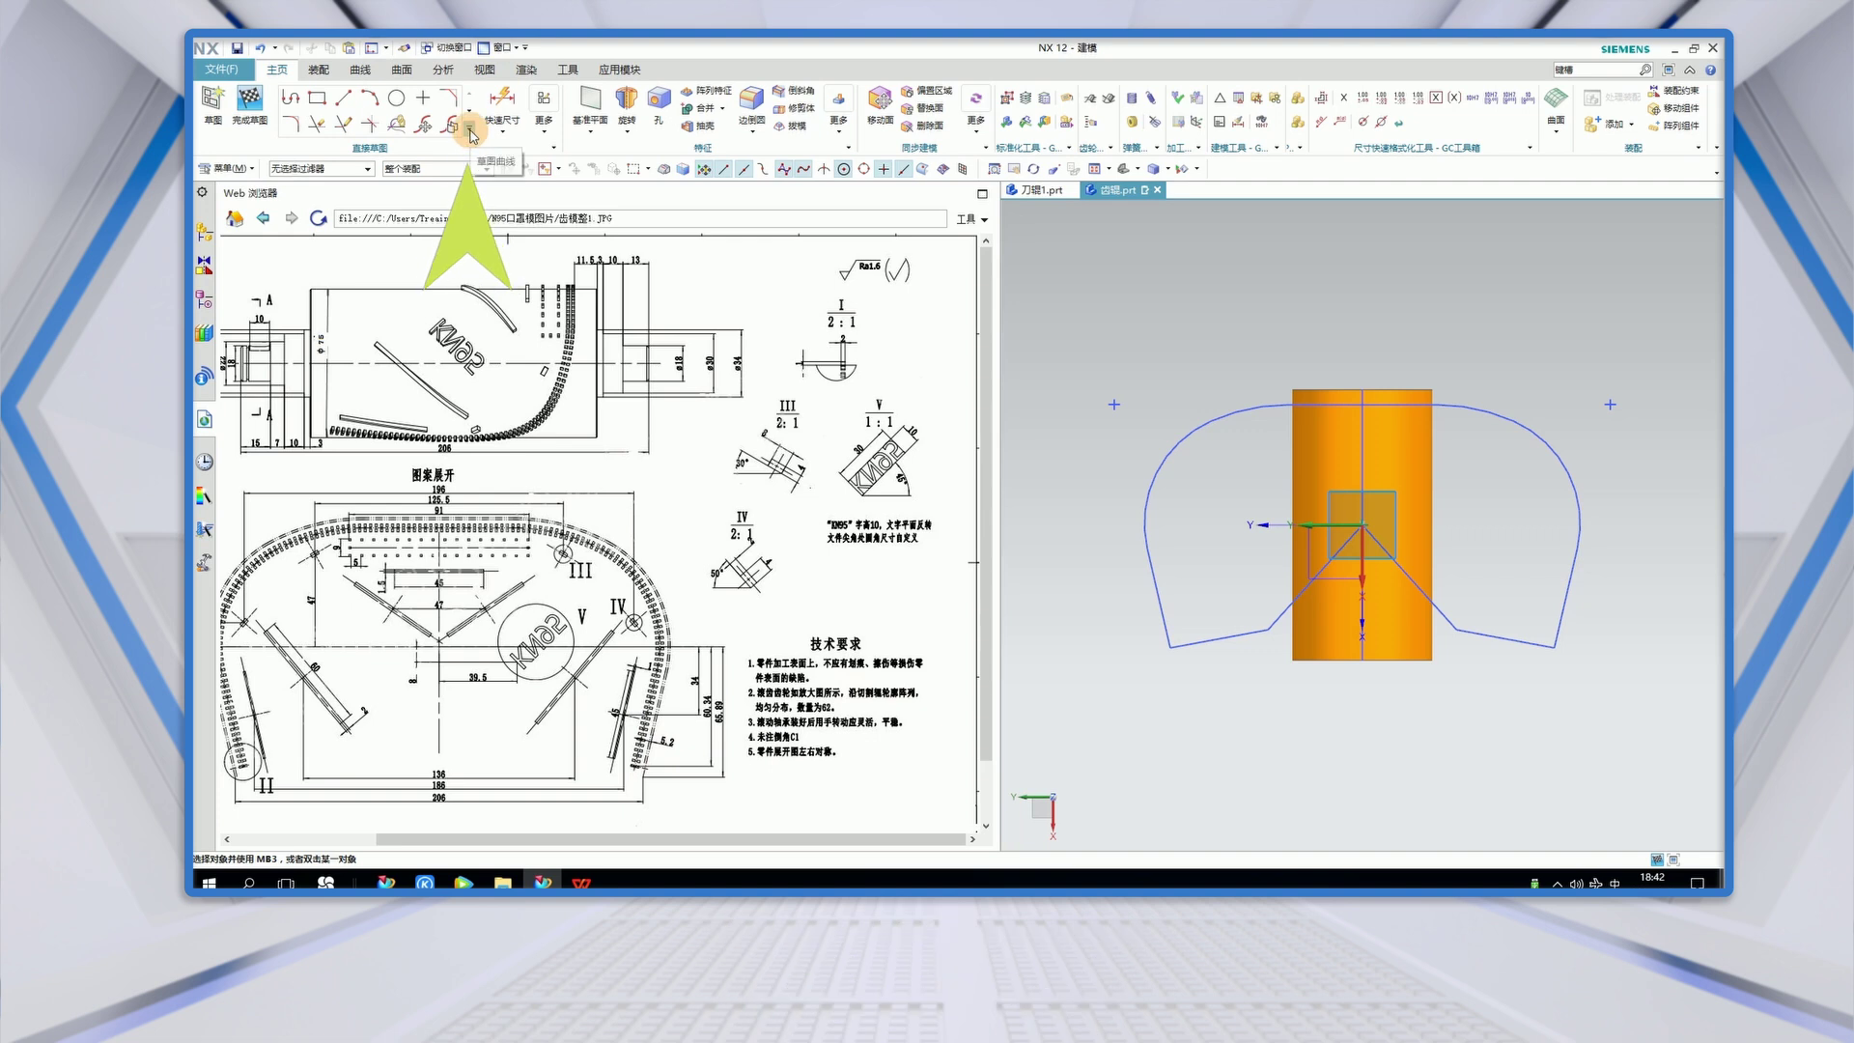
- Offset the mask outline's tangent curves 5.2 mm inward, using the Offset Curve tool reset to its defaults
left_click(470, 131)
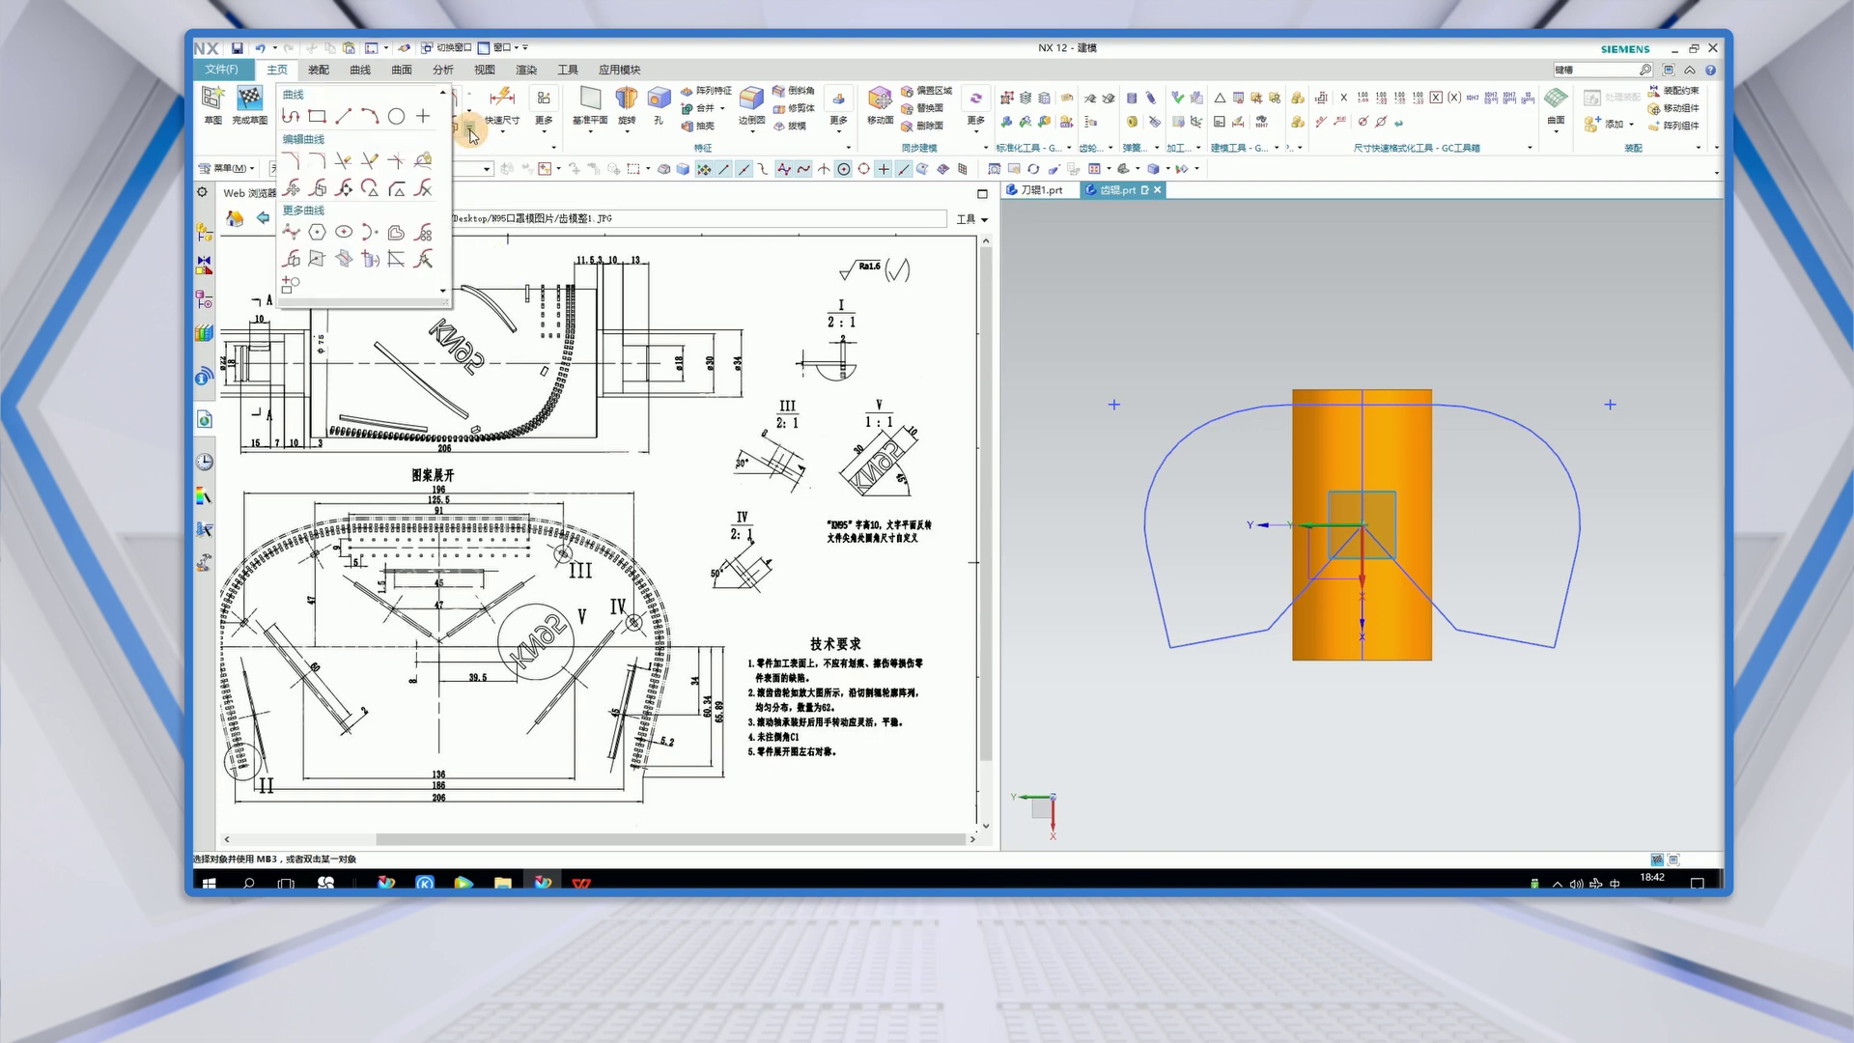
left_click(396, 233)
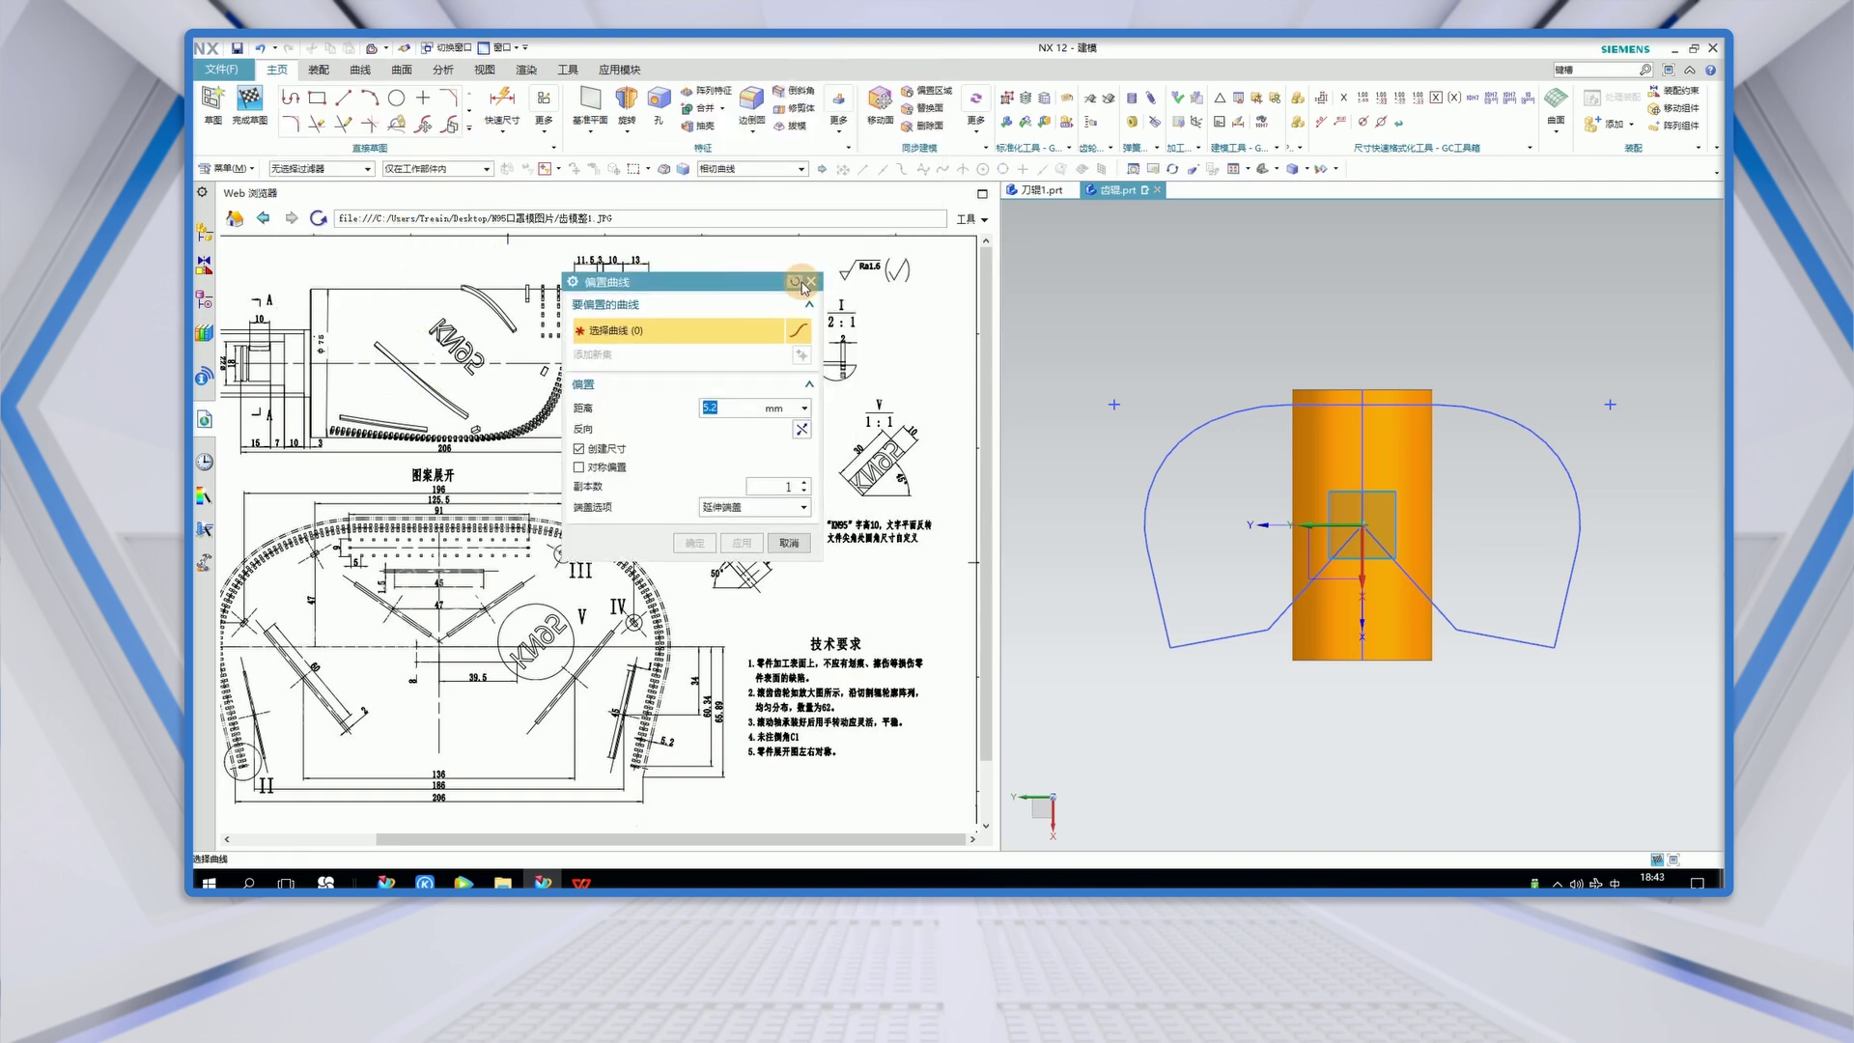
left_click(798, 282)
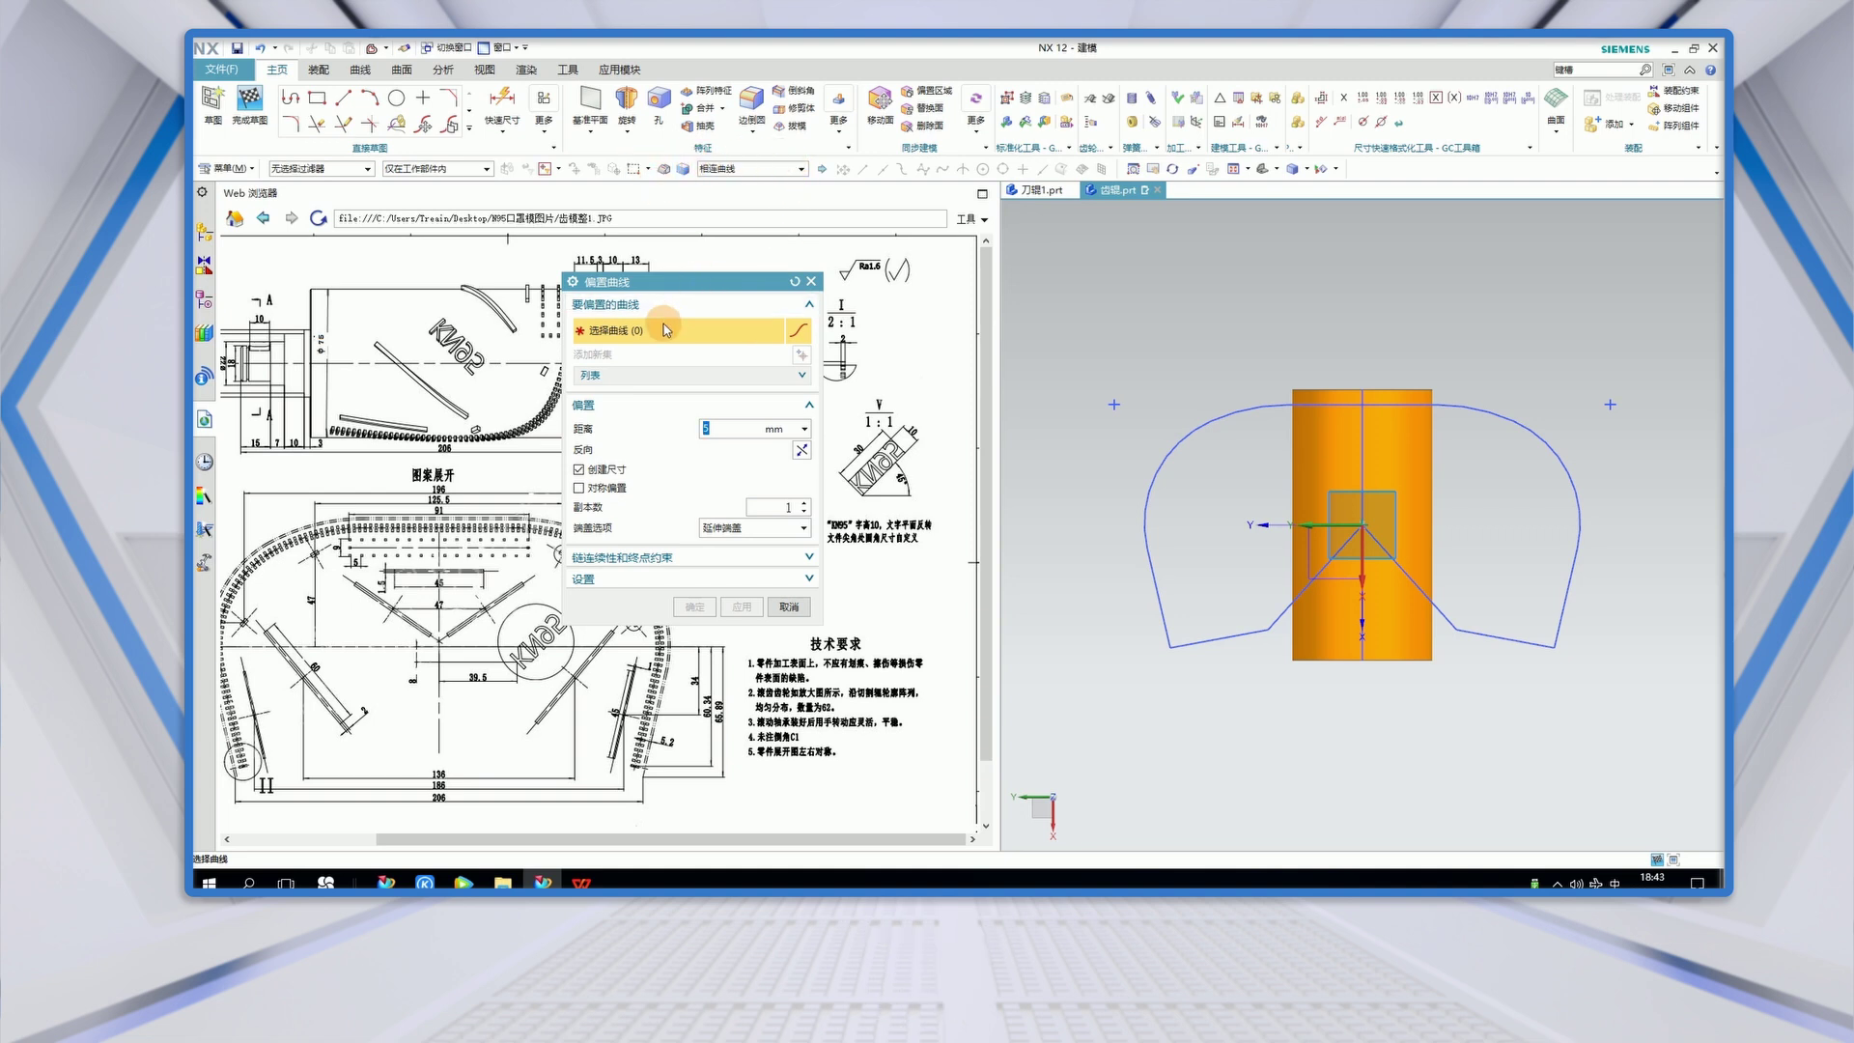
left_click(800, 169)
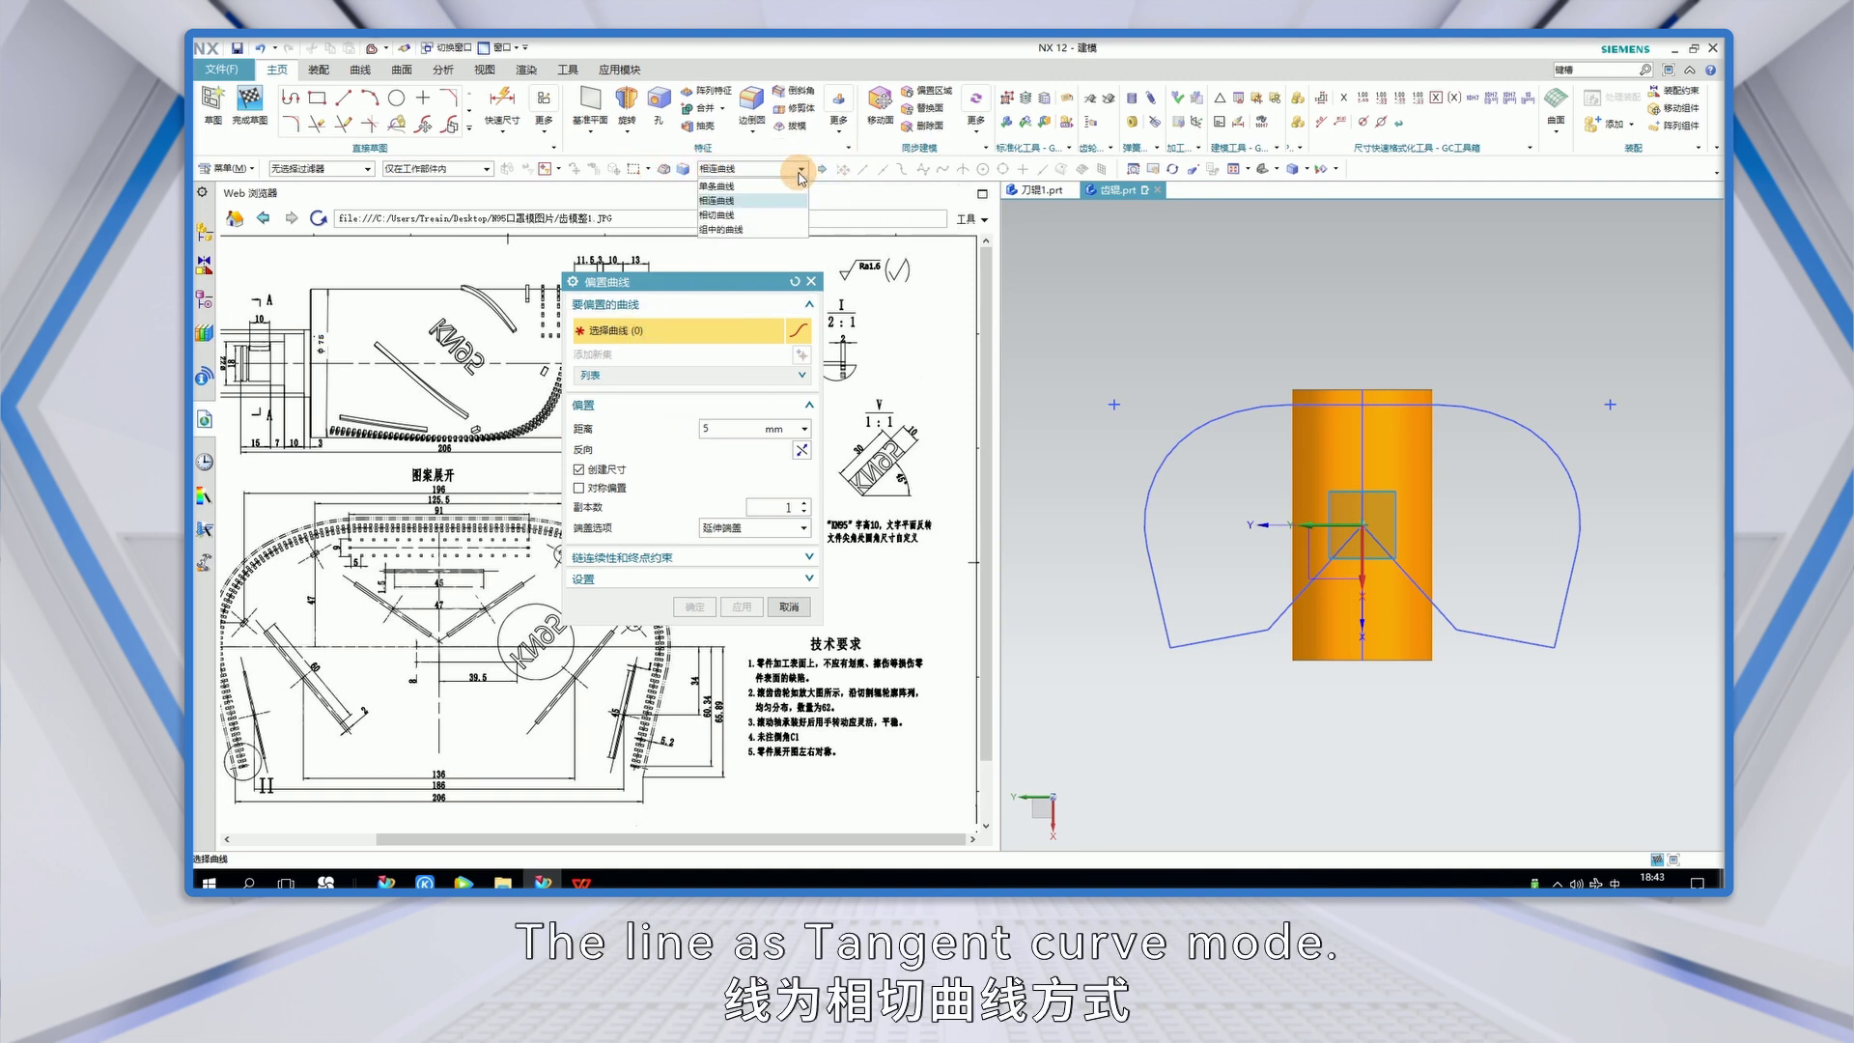
left_click(729, 214)
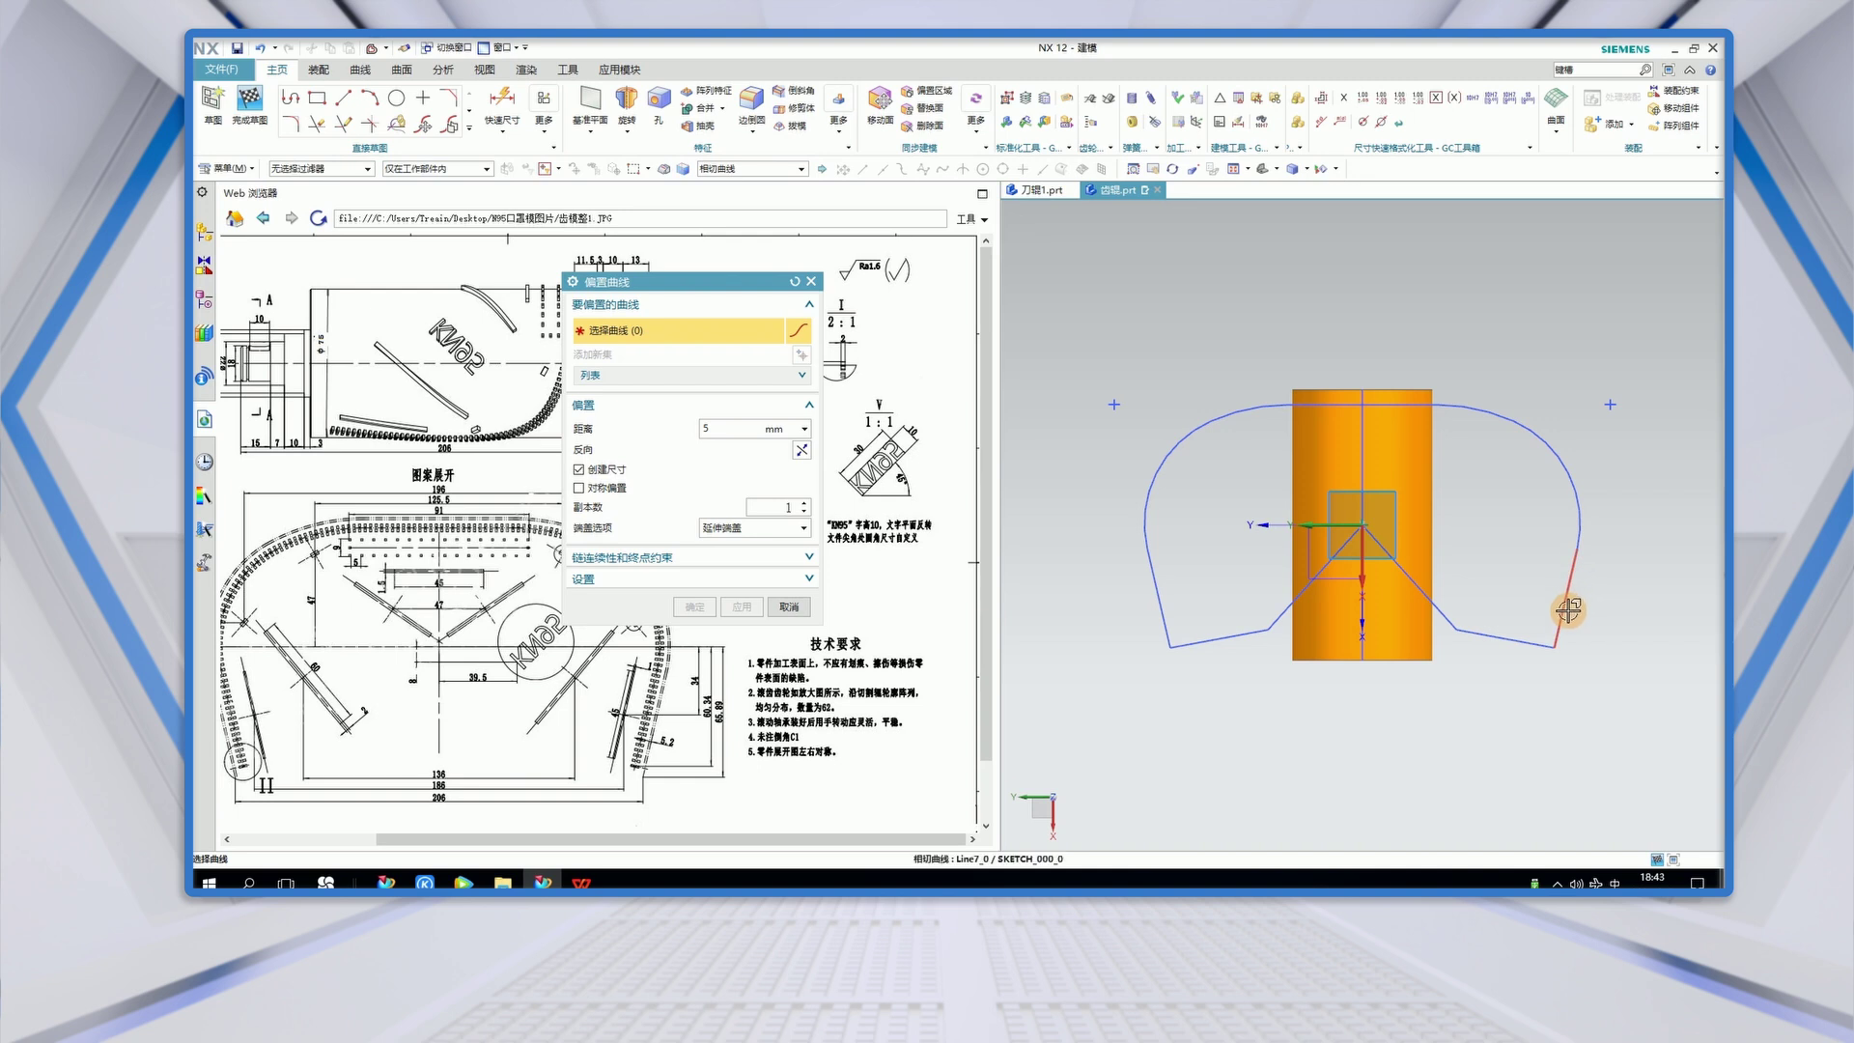
left_click(1566, 609)
left_click(710, 428)
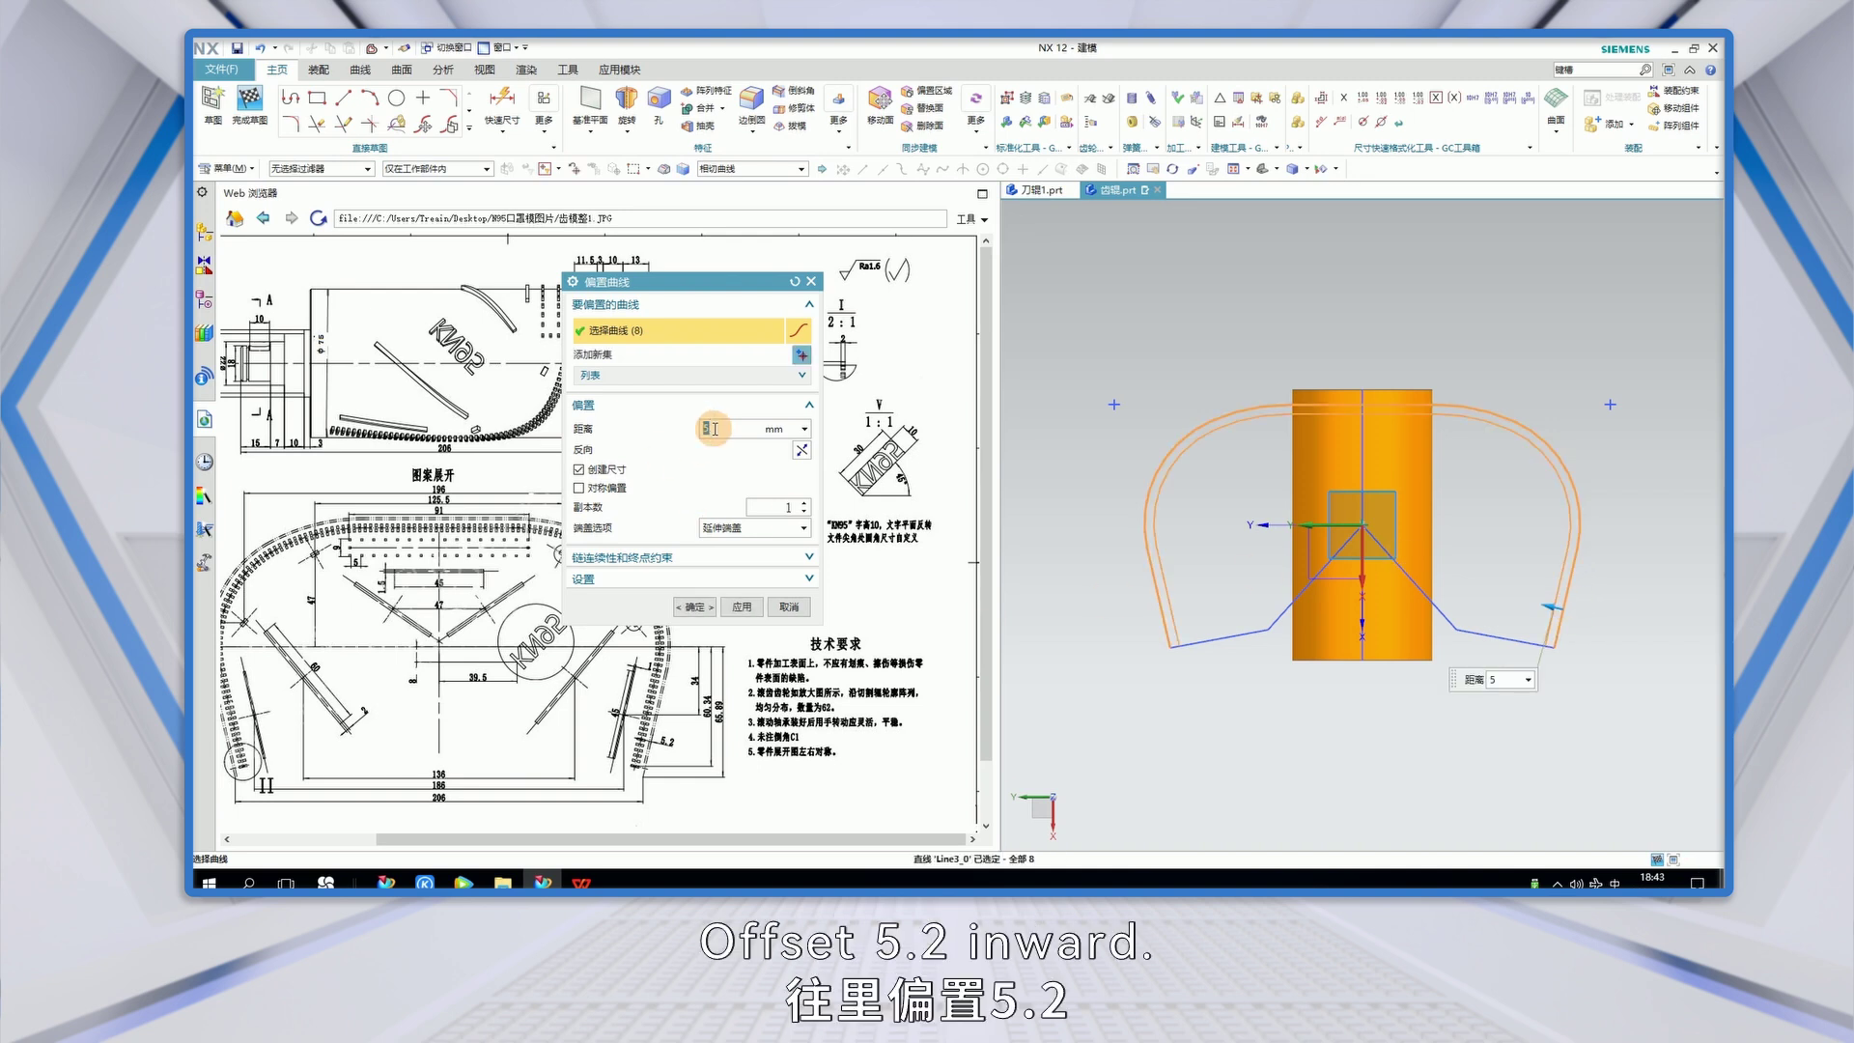
type("5.")
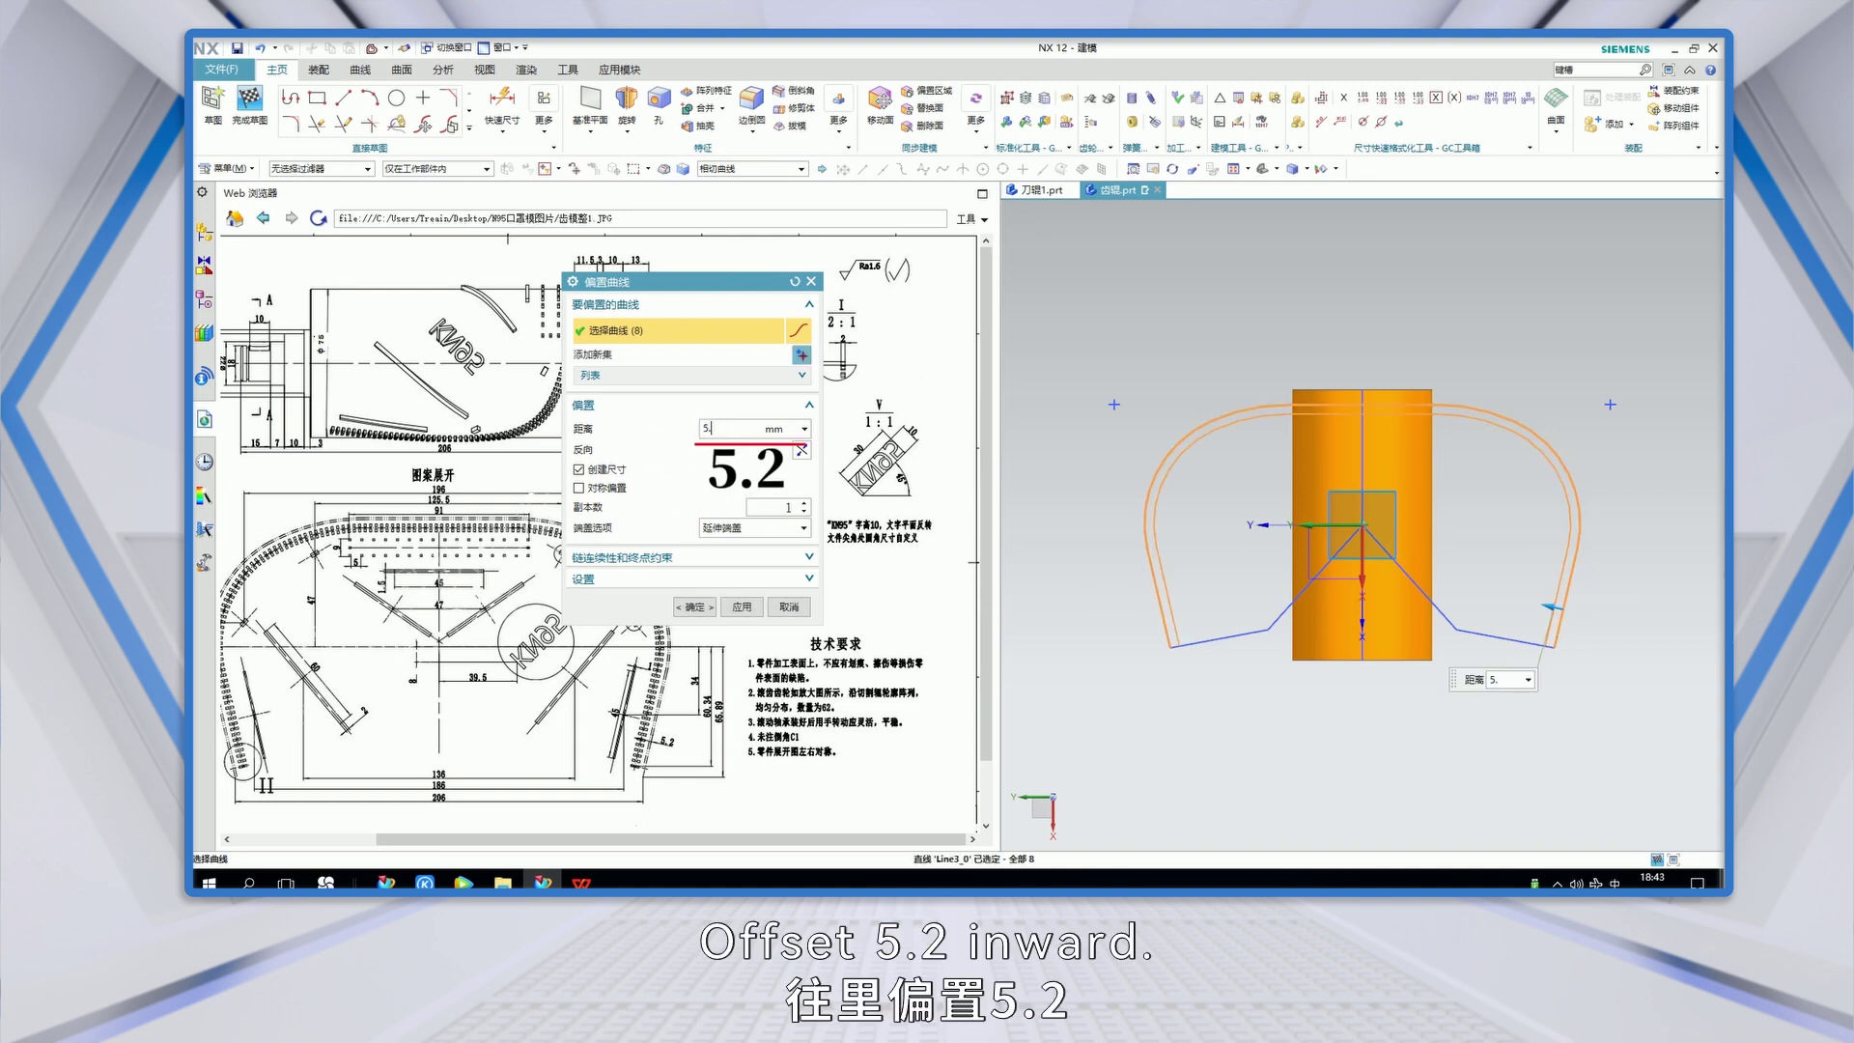
type("2")
left_click(693, 608)
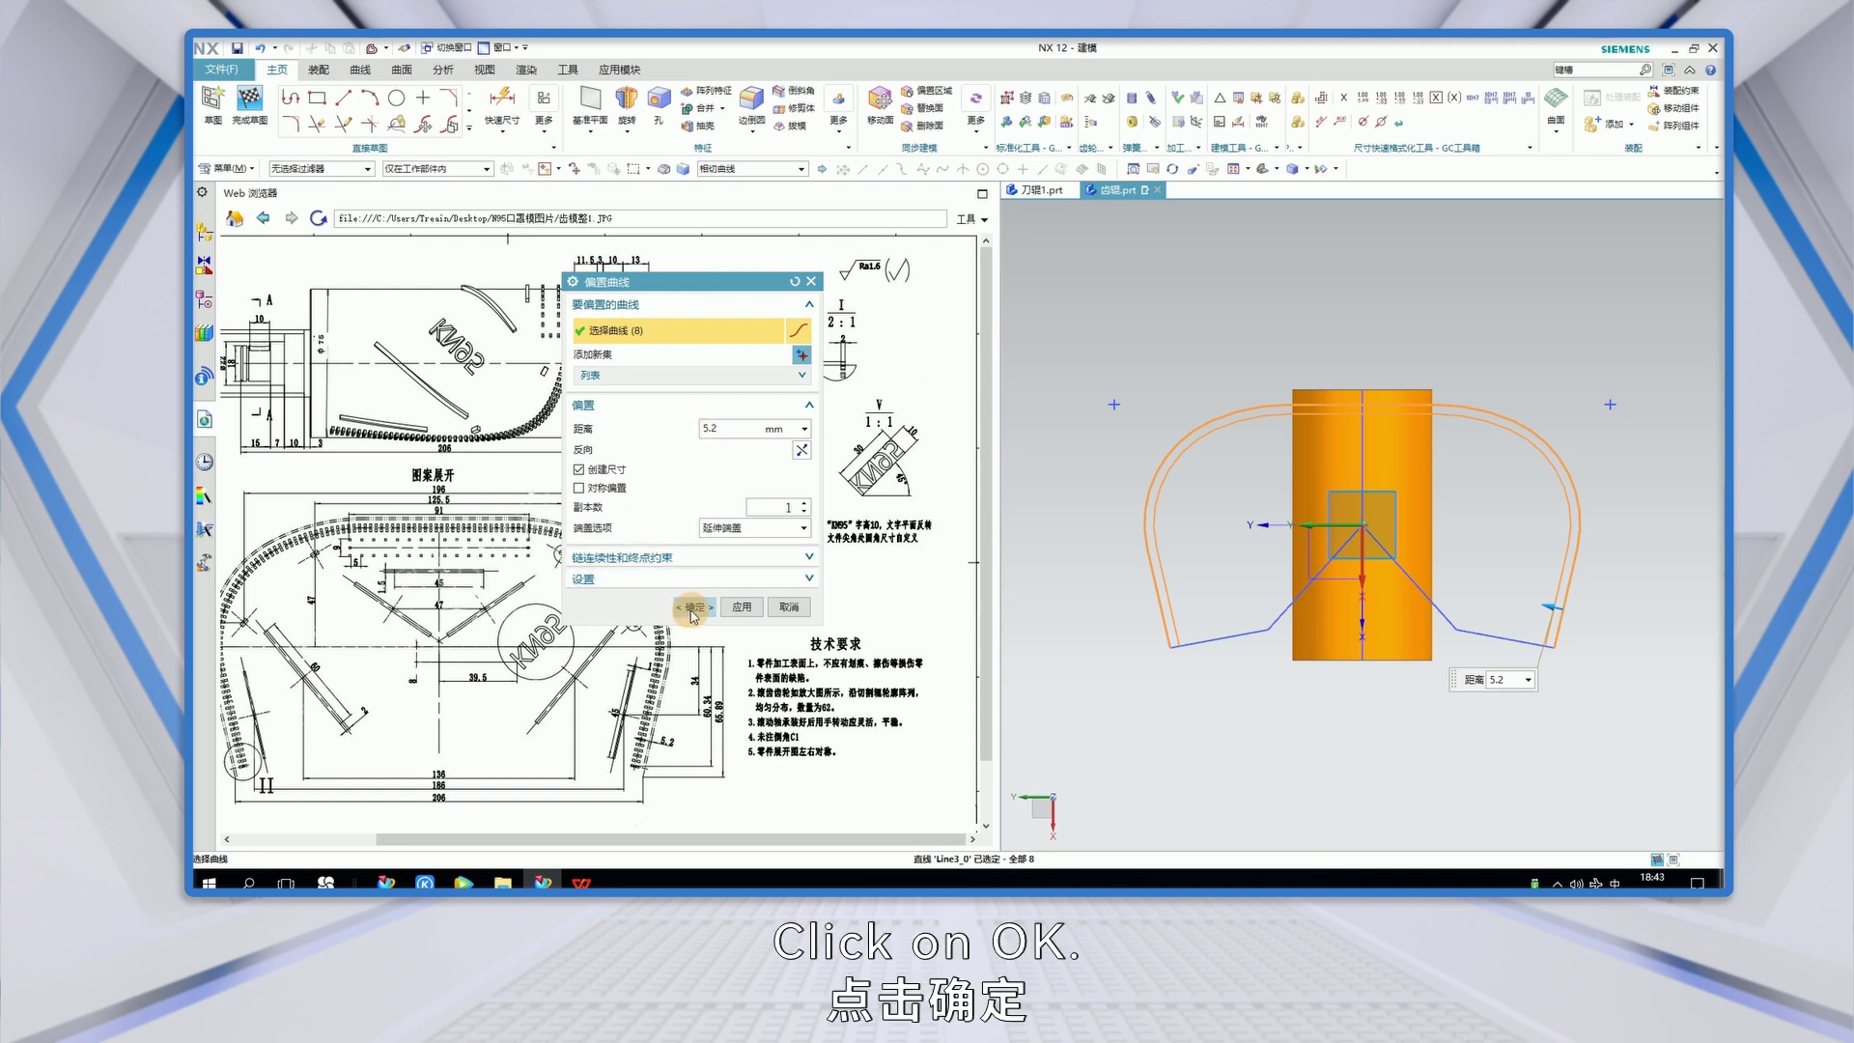
- Hide the original pasted outline sketch and bring the tooth roller drawing back beside the model
left_click(1245, 405)
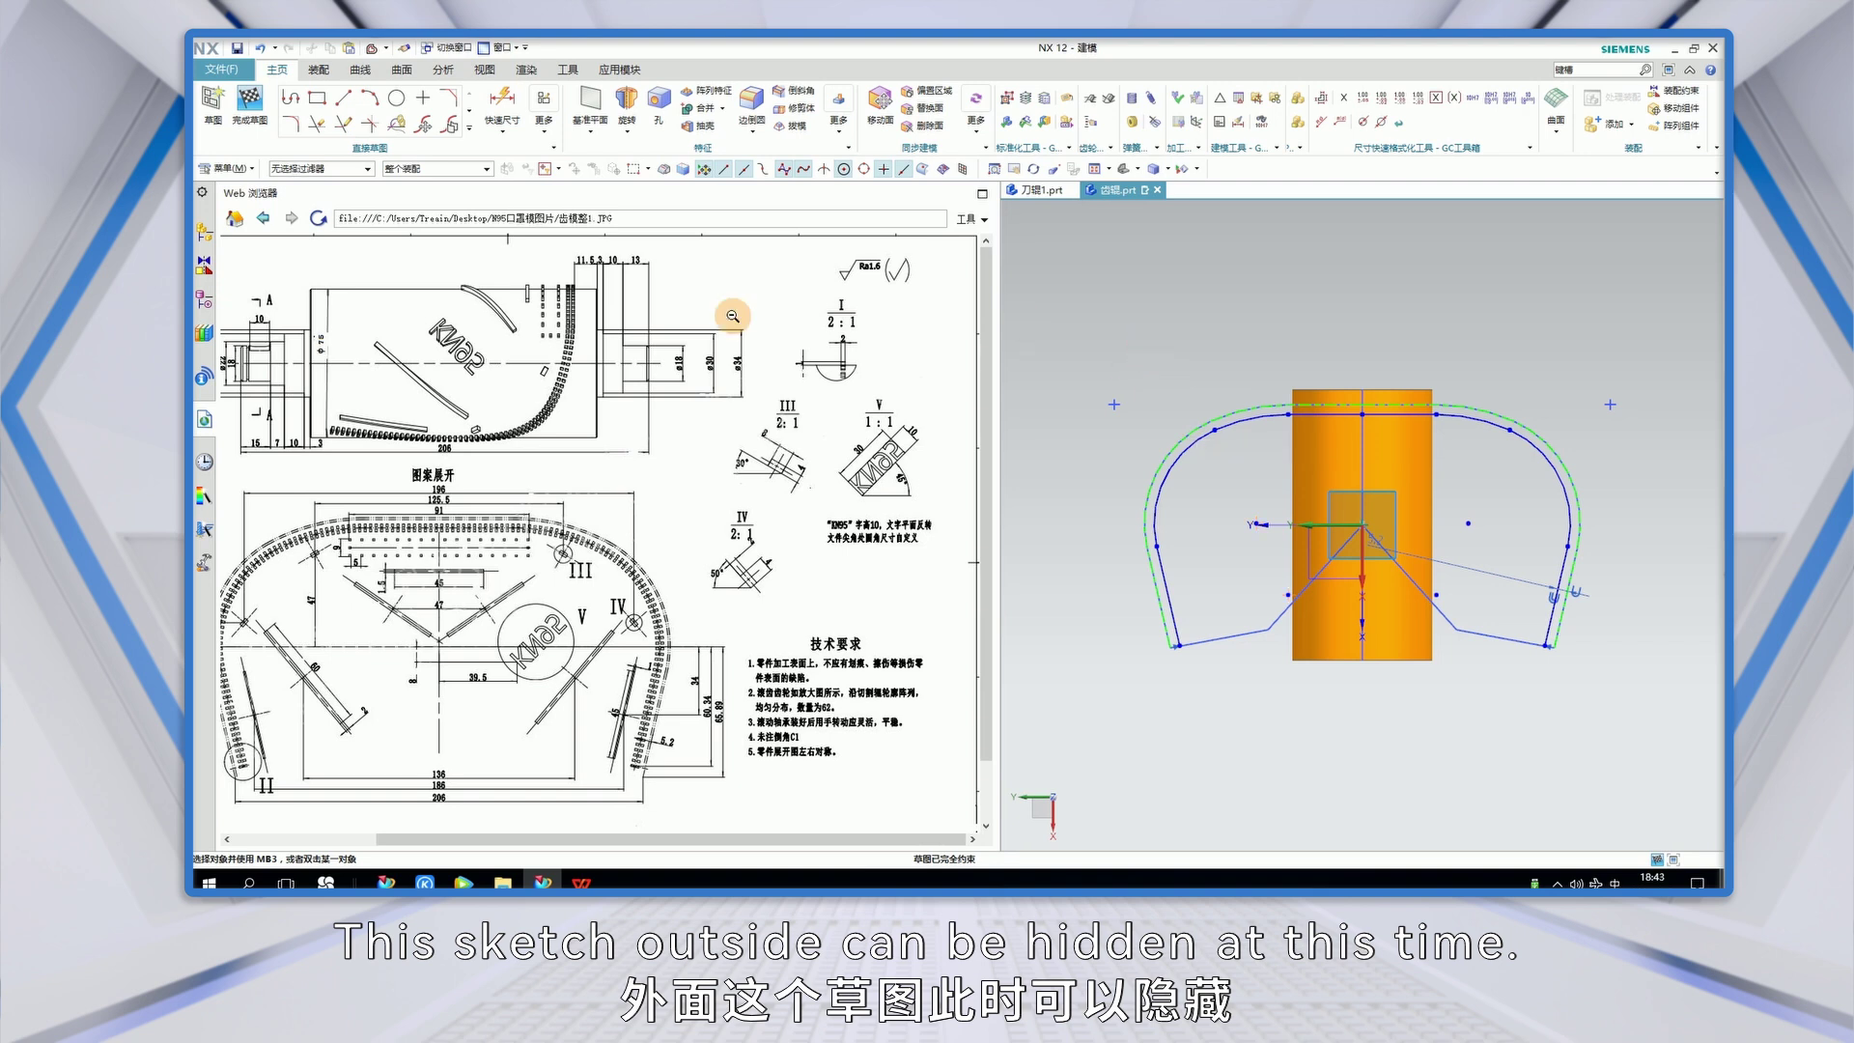
left_click(204, 301)
left_click(295, 329)
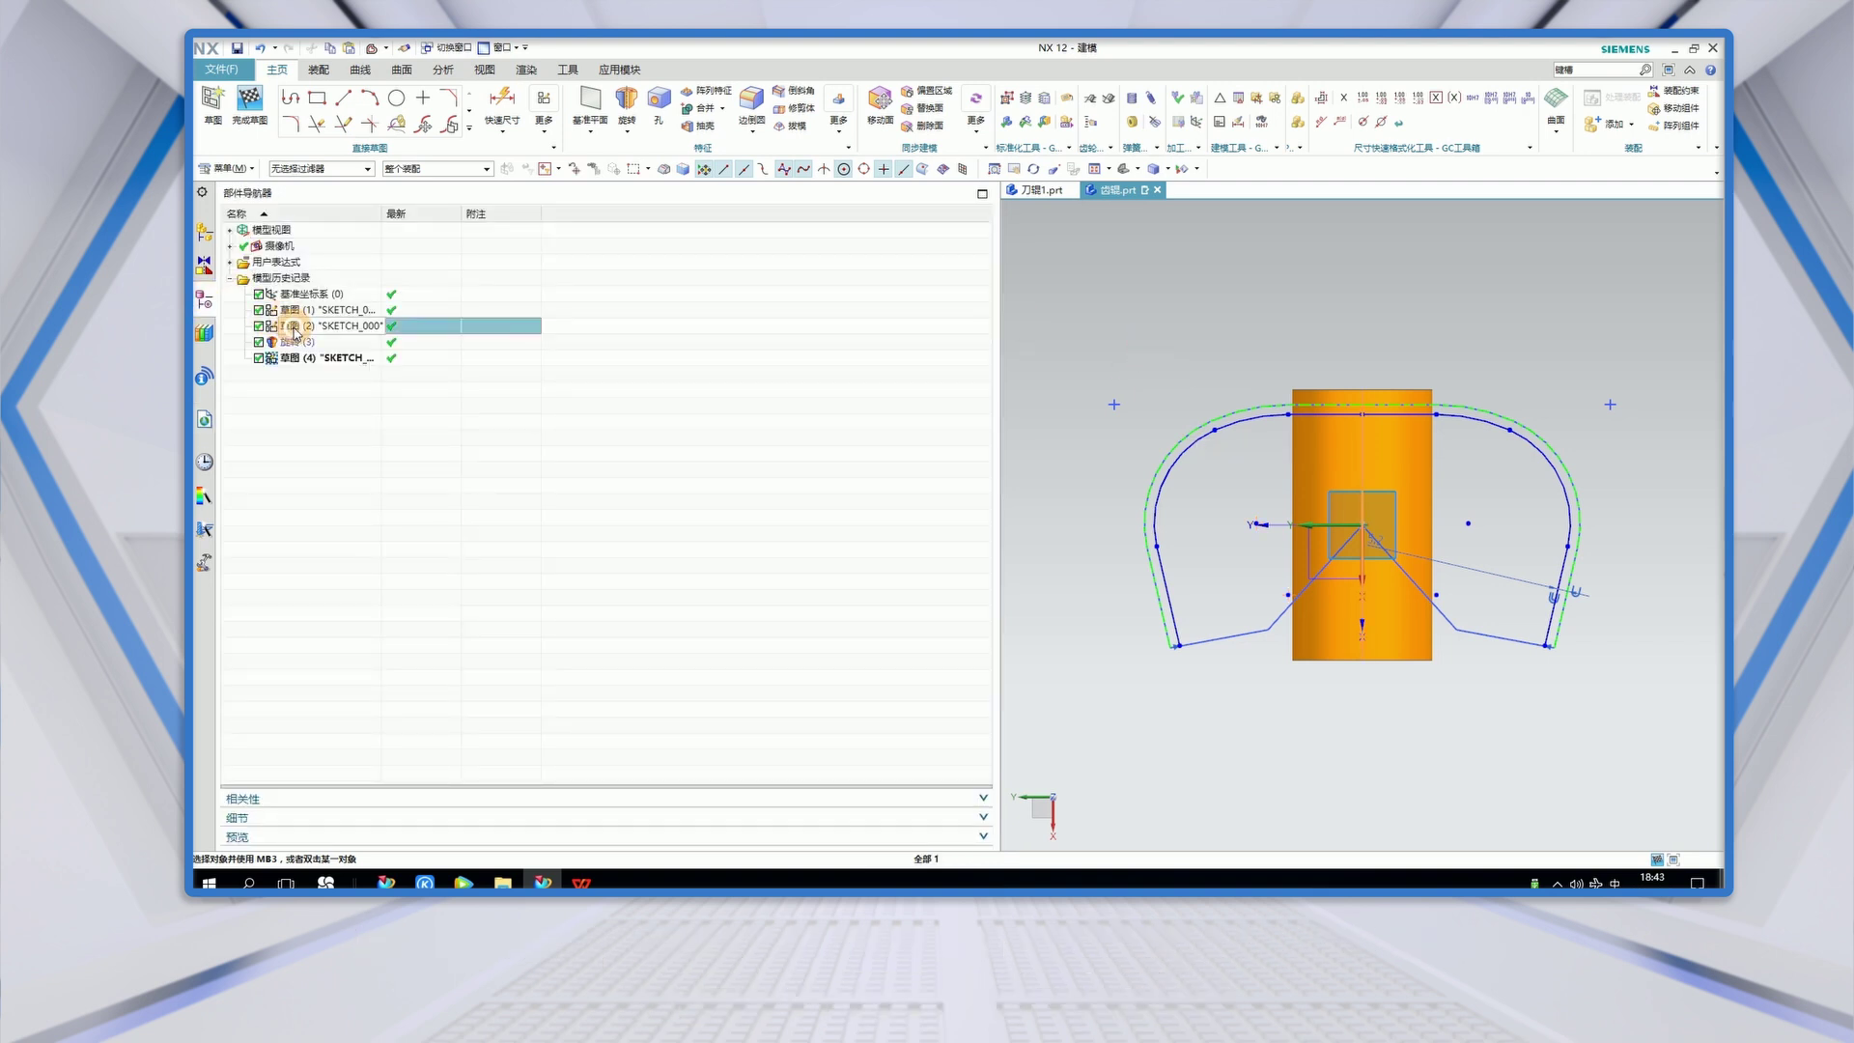
right_click(295, 310)
left_click(333, 322)
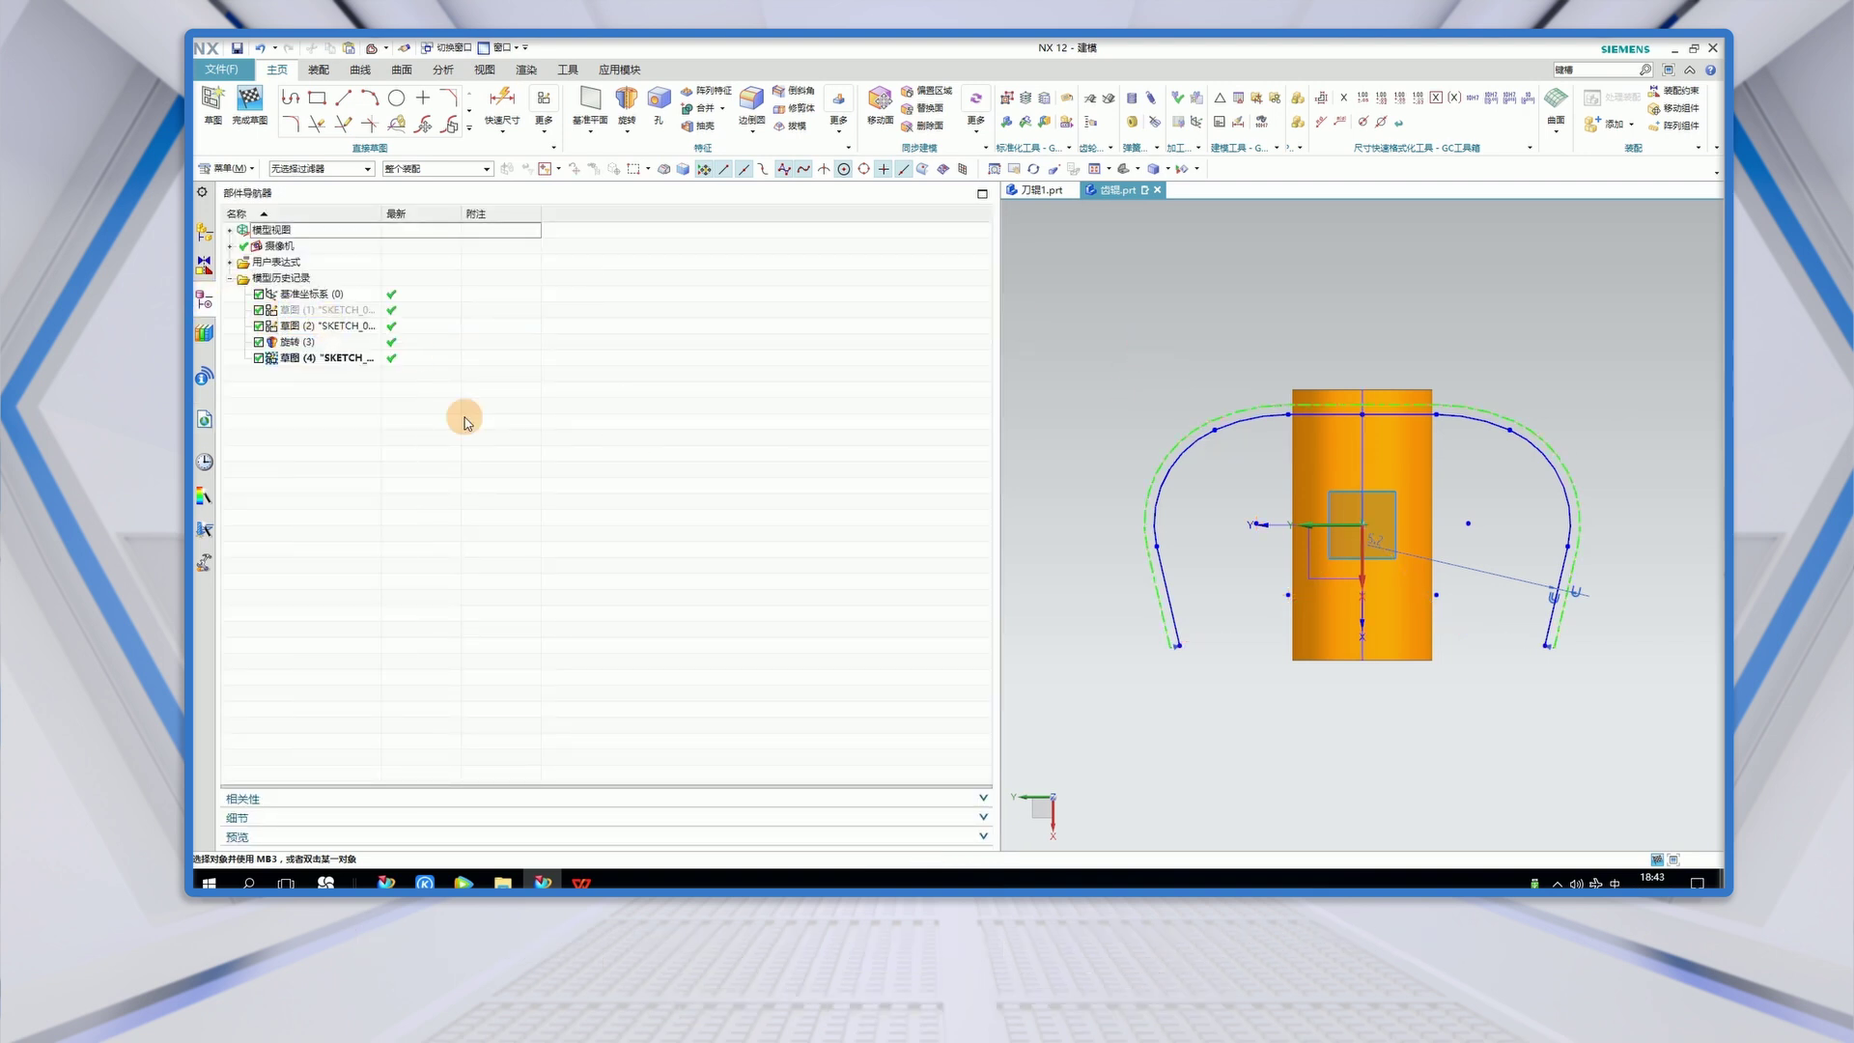
left_click(205, 421)
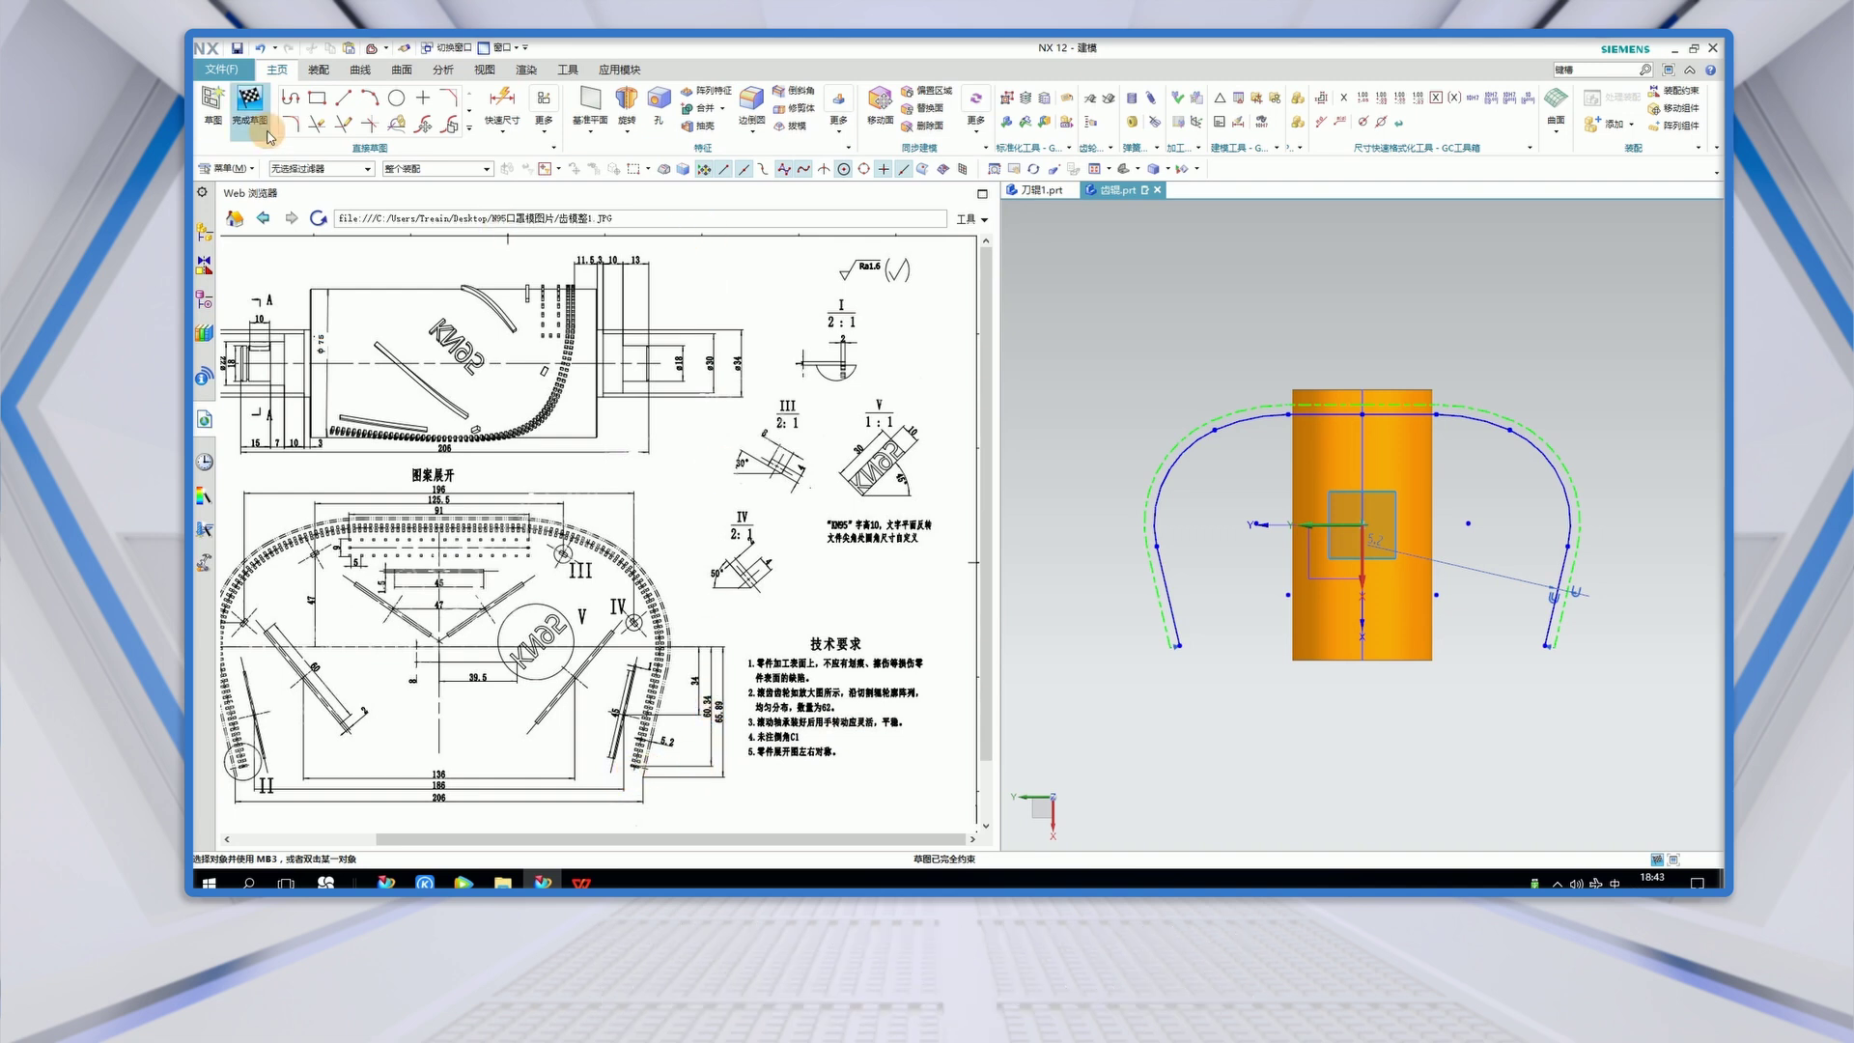
- Draw a horizontal line across the lower part of the cylinder, spanning most of the width between the mask outline's ends
left_click(344, 98)
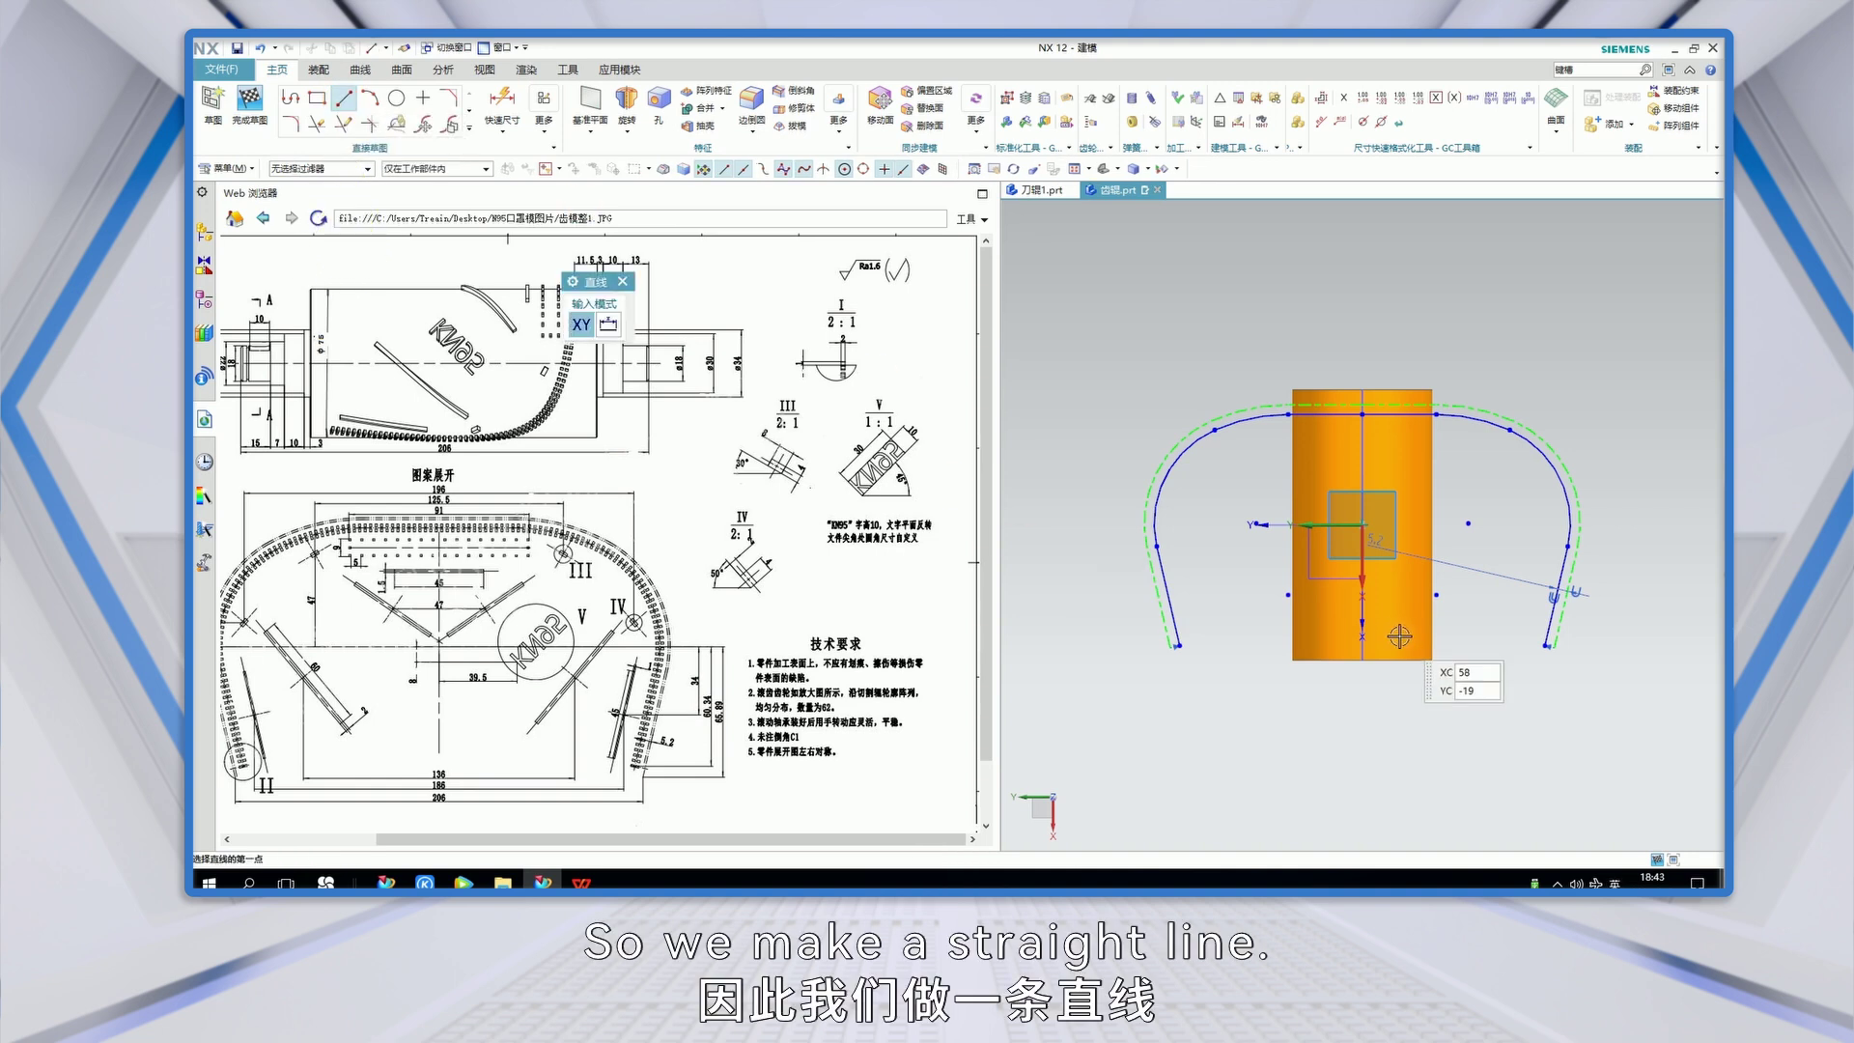
left_click(1219, 629)
left_click(1632, 629)
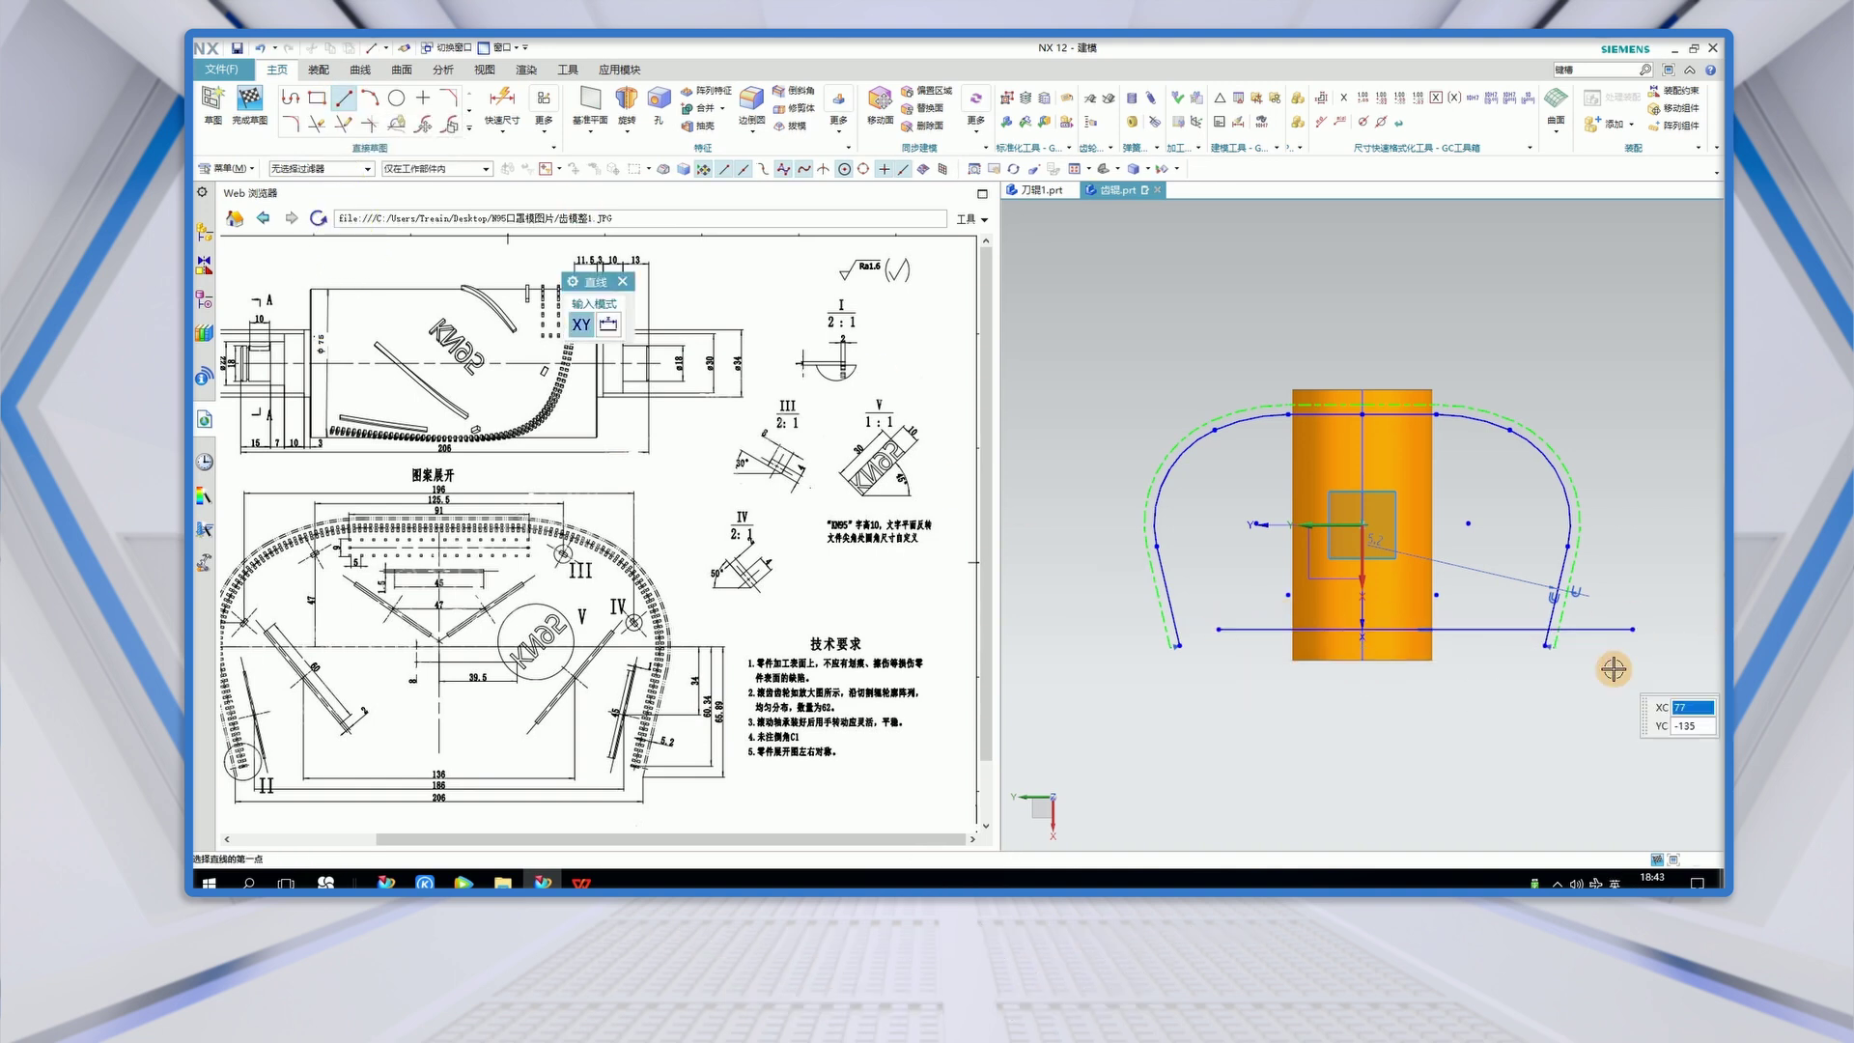
- Dimension the horizontal line's distance from the sketch's Y axis and set it to 60.34 mm
left_click(499, 96)
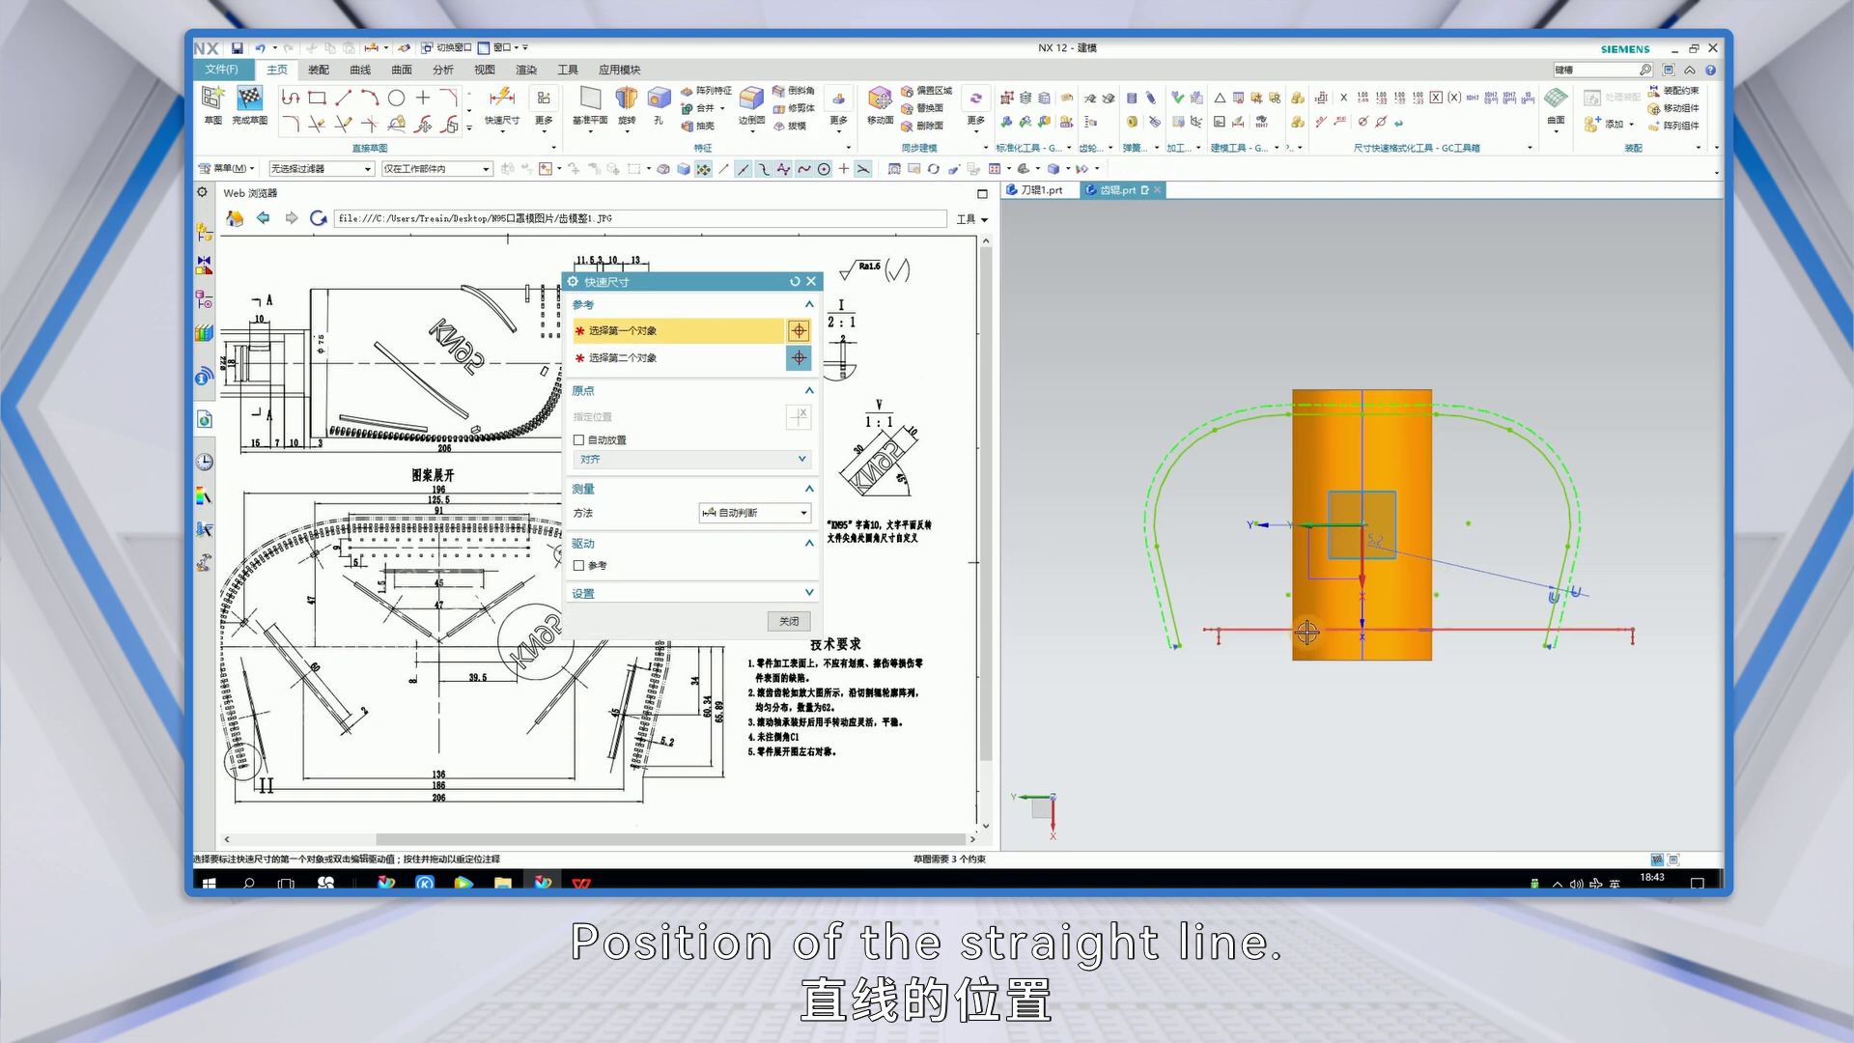
left_click(1275, 629)
left_click(1320, 523)
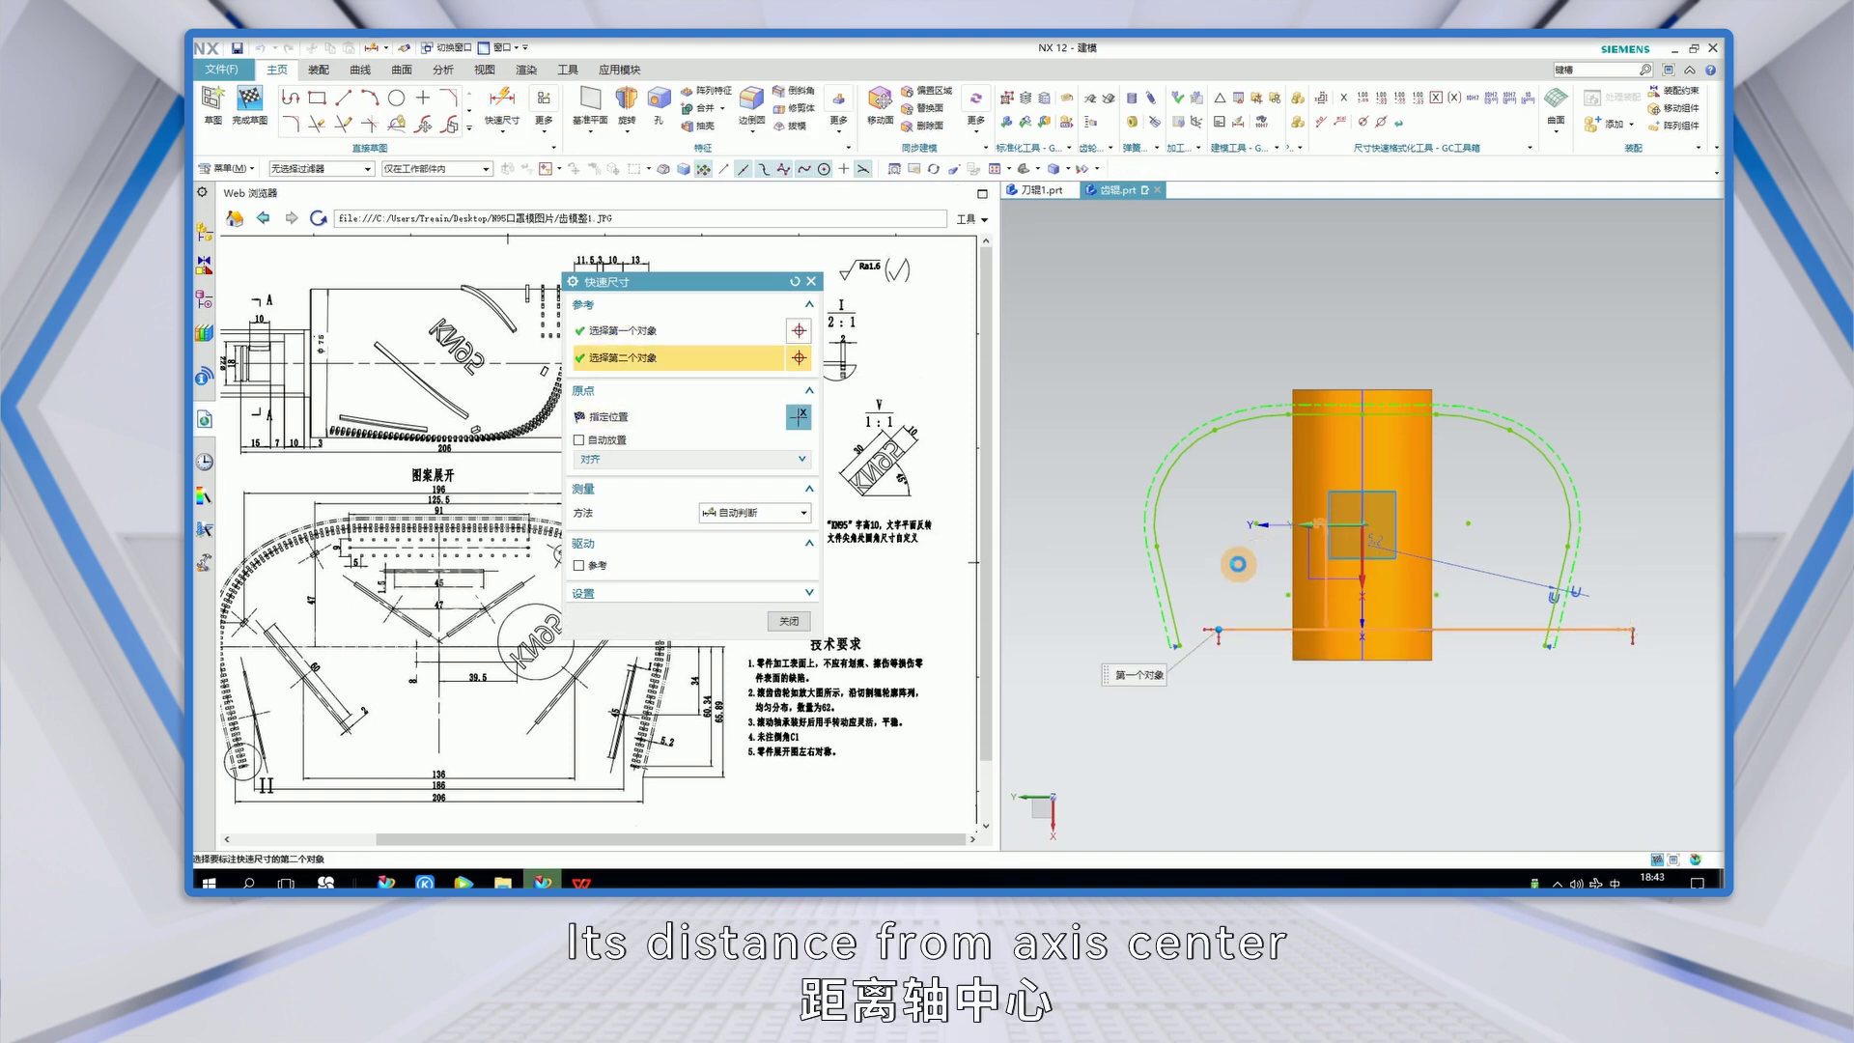
left_click(1211, 555)
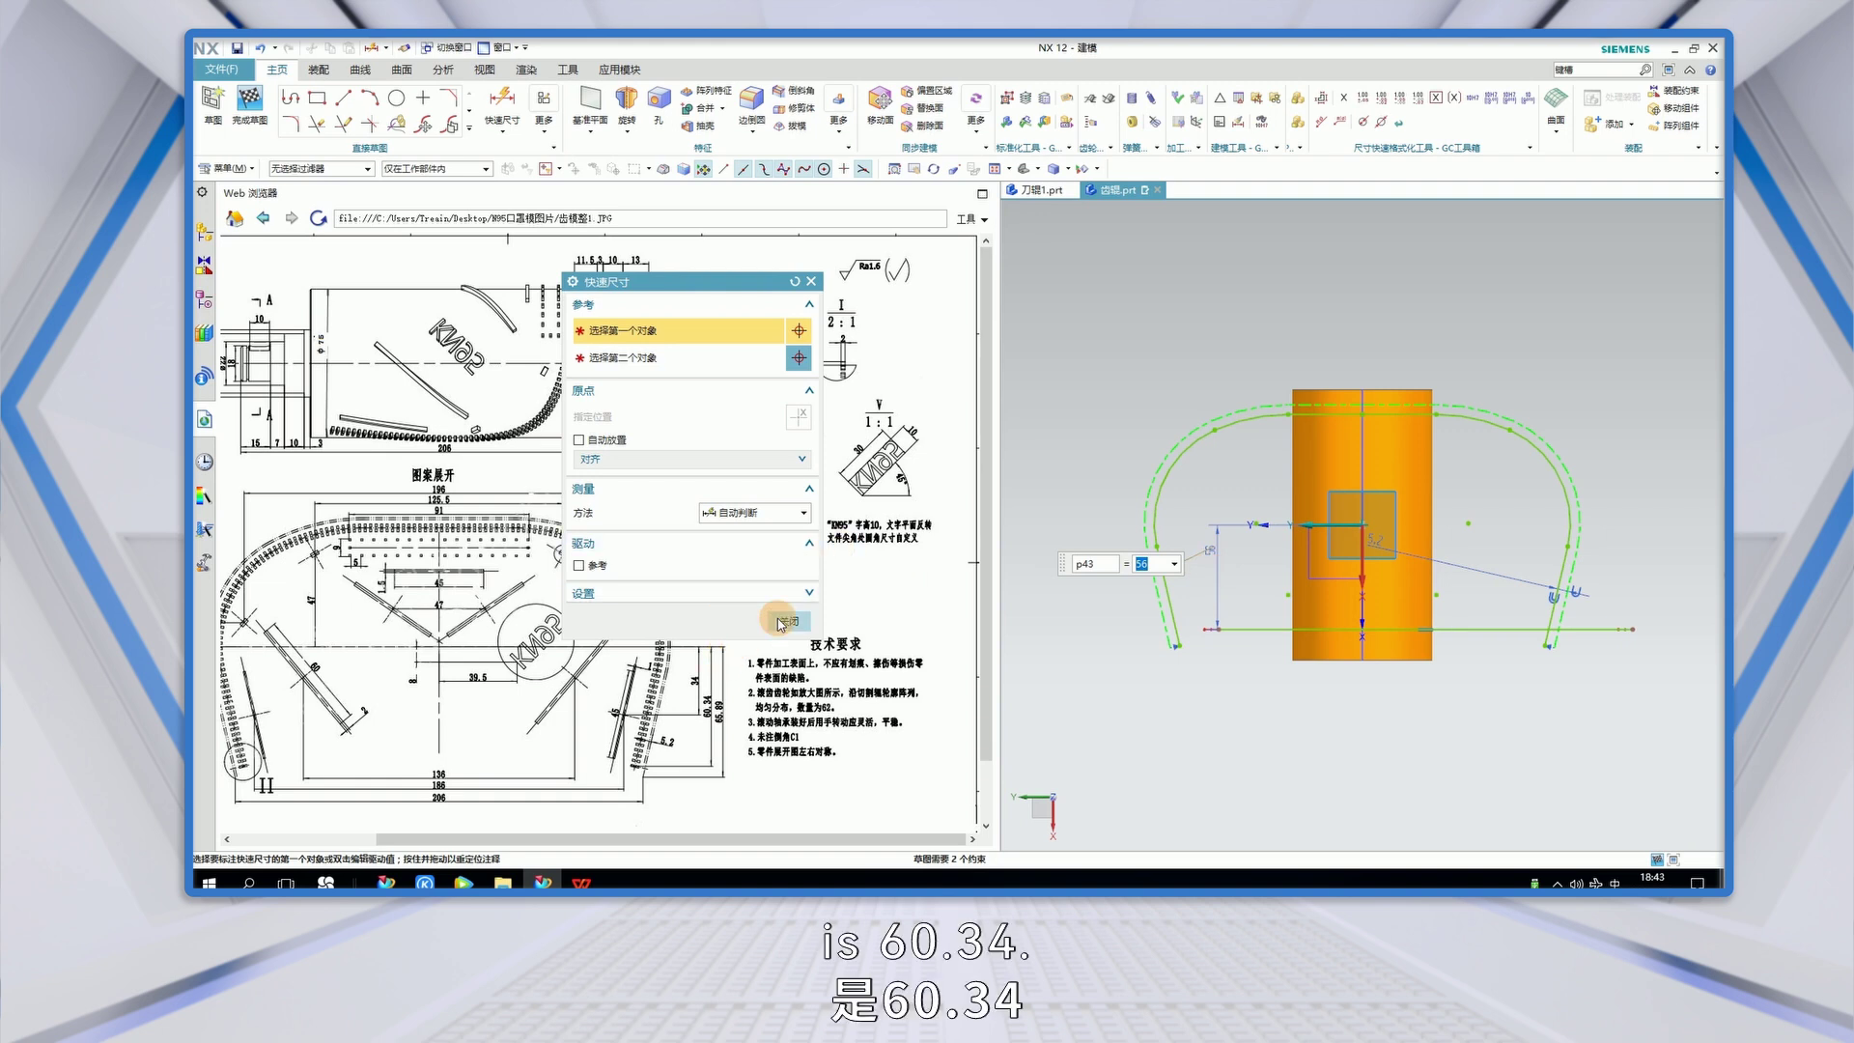
type("60")
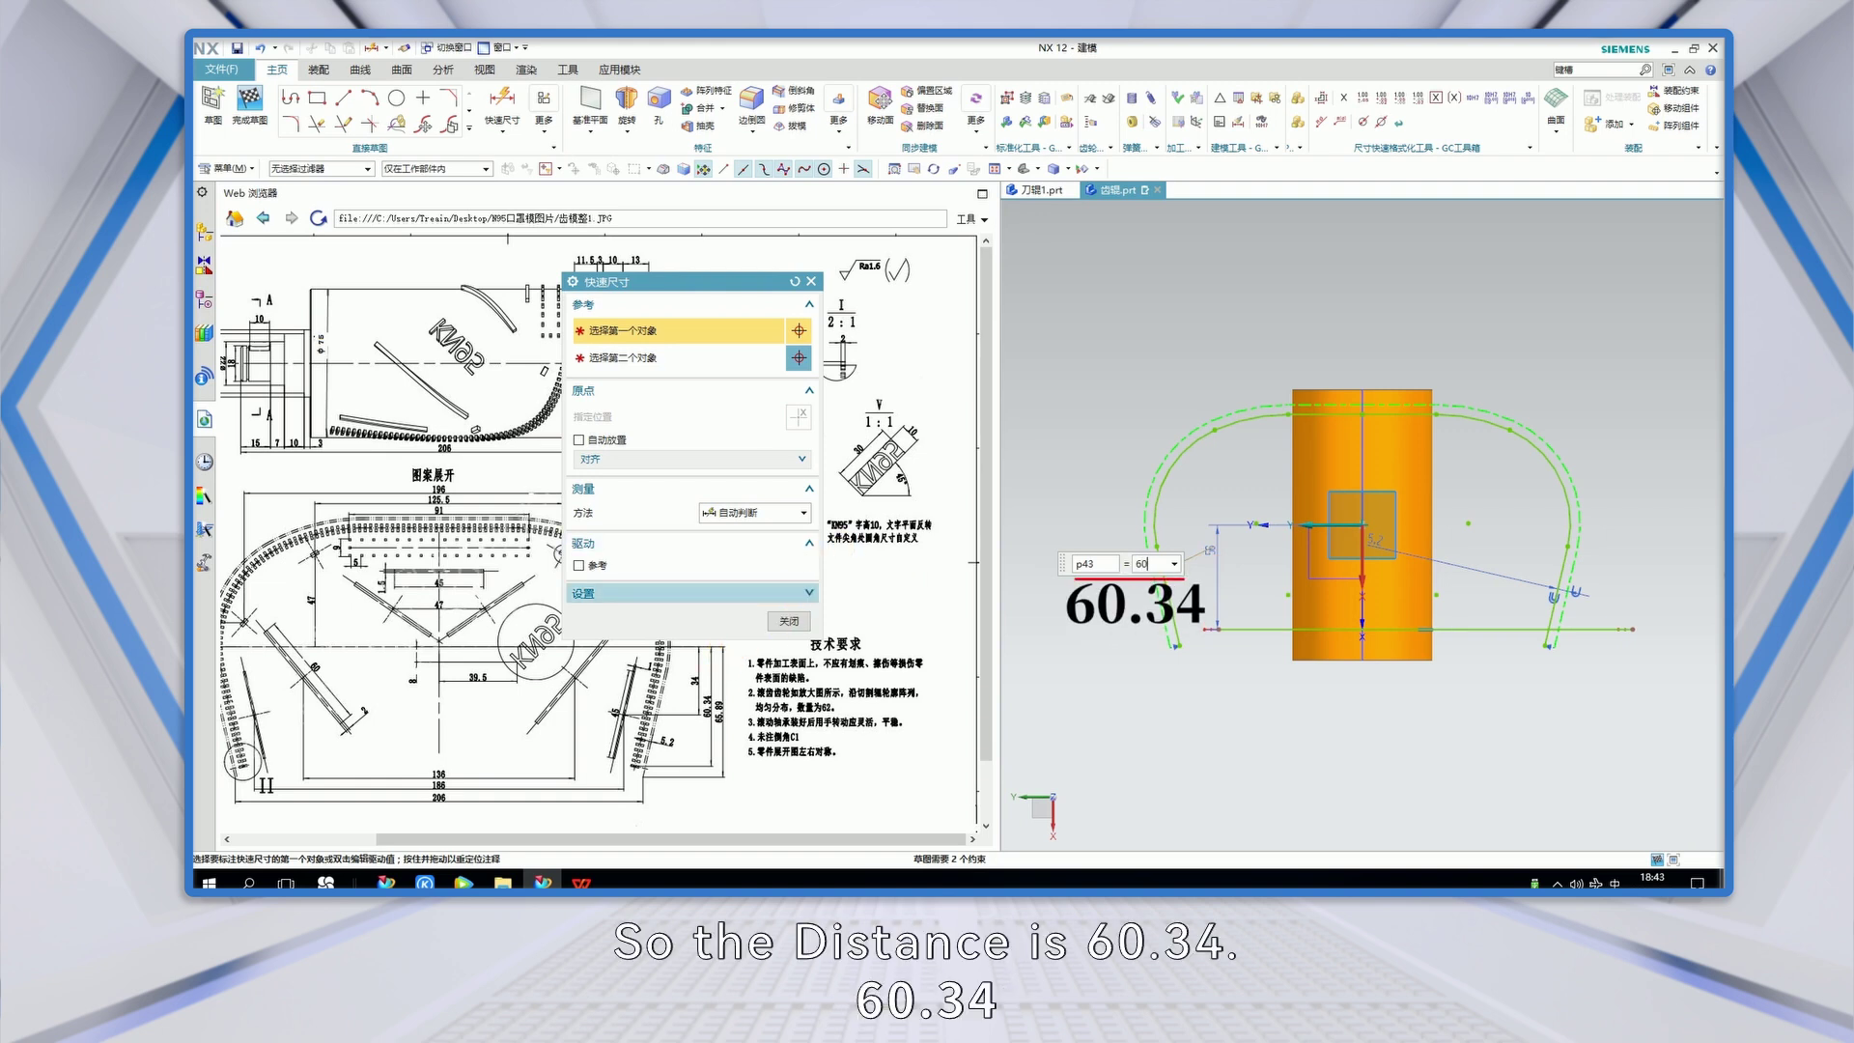
key("Return")
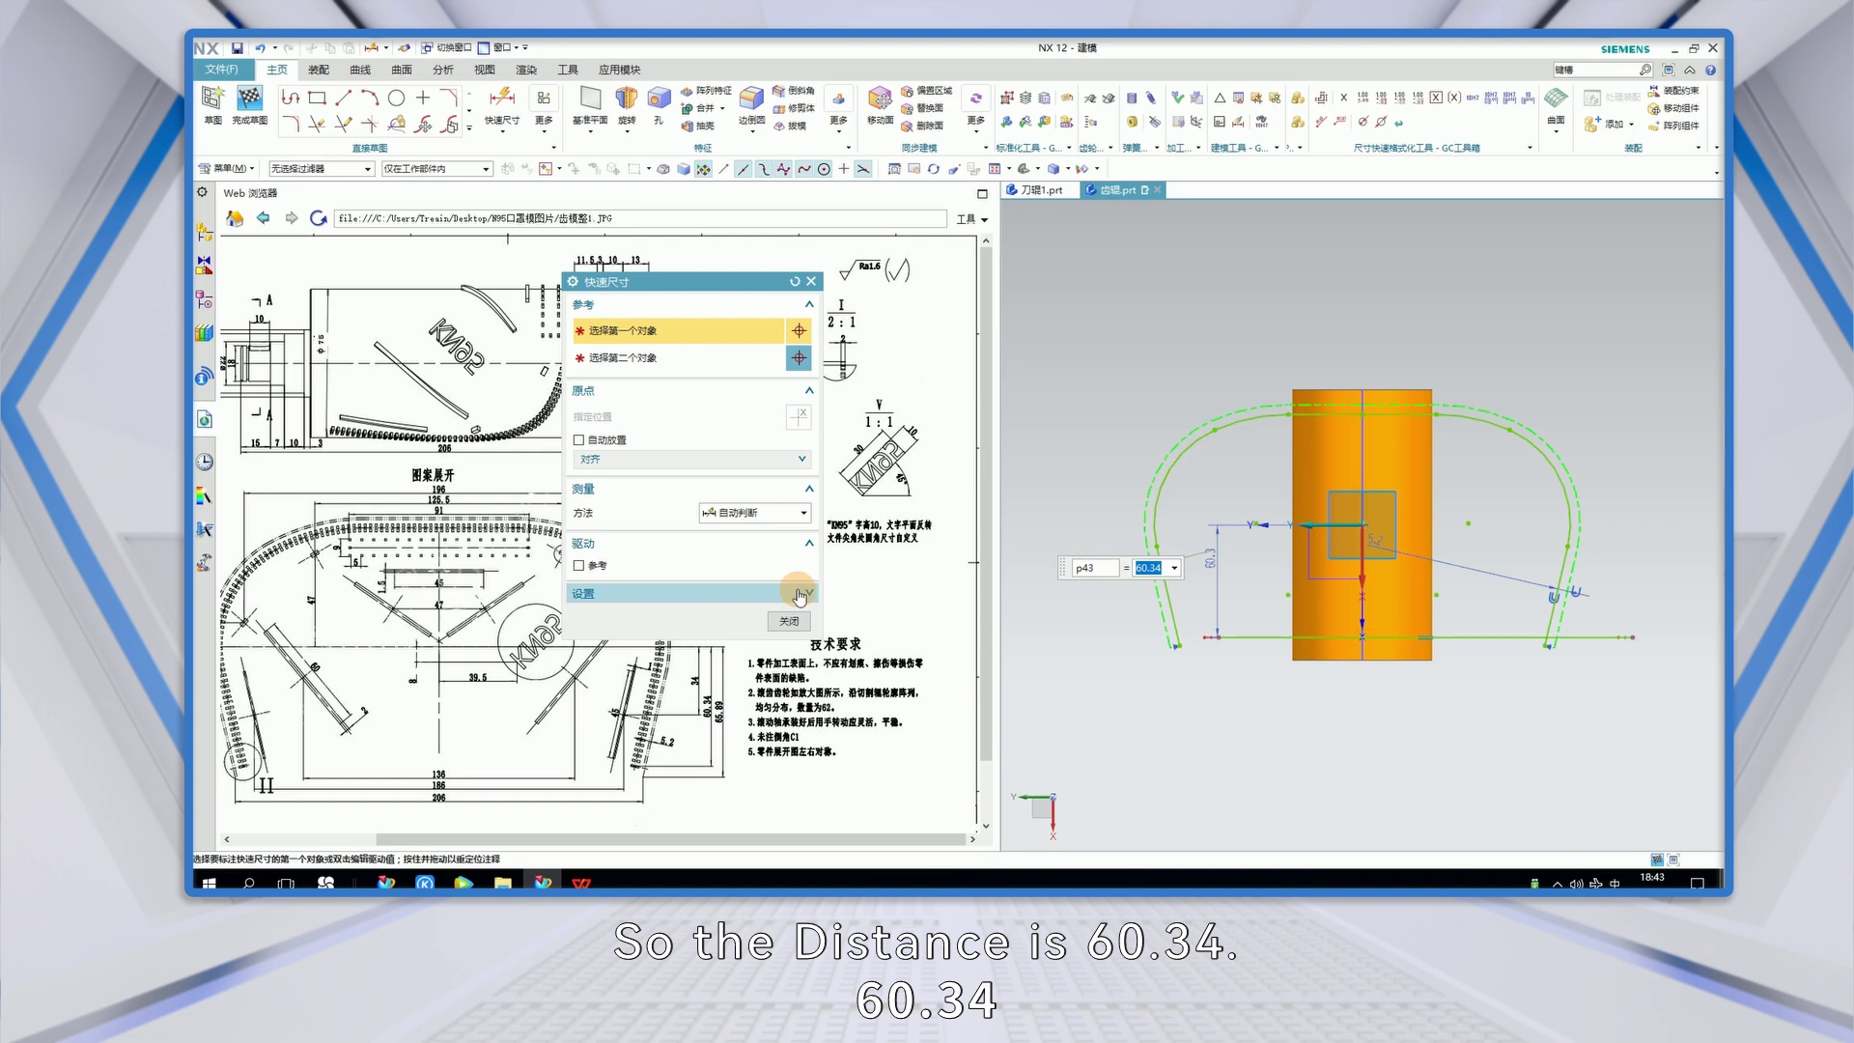
left_click(789, 621)
- Convert the horizontal line to a reference line and orient the view square to the sketch
right_click(1484, 639)
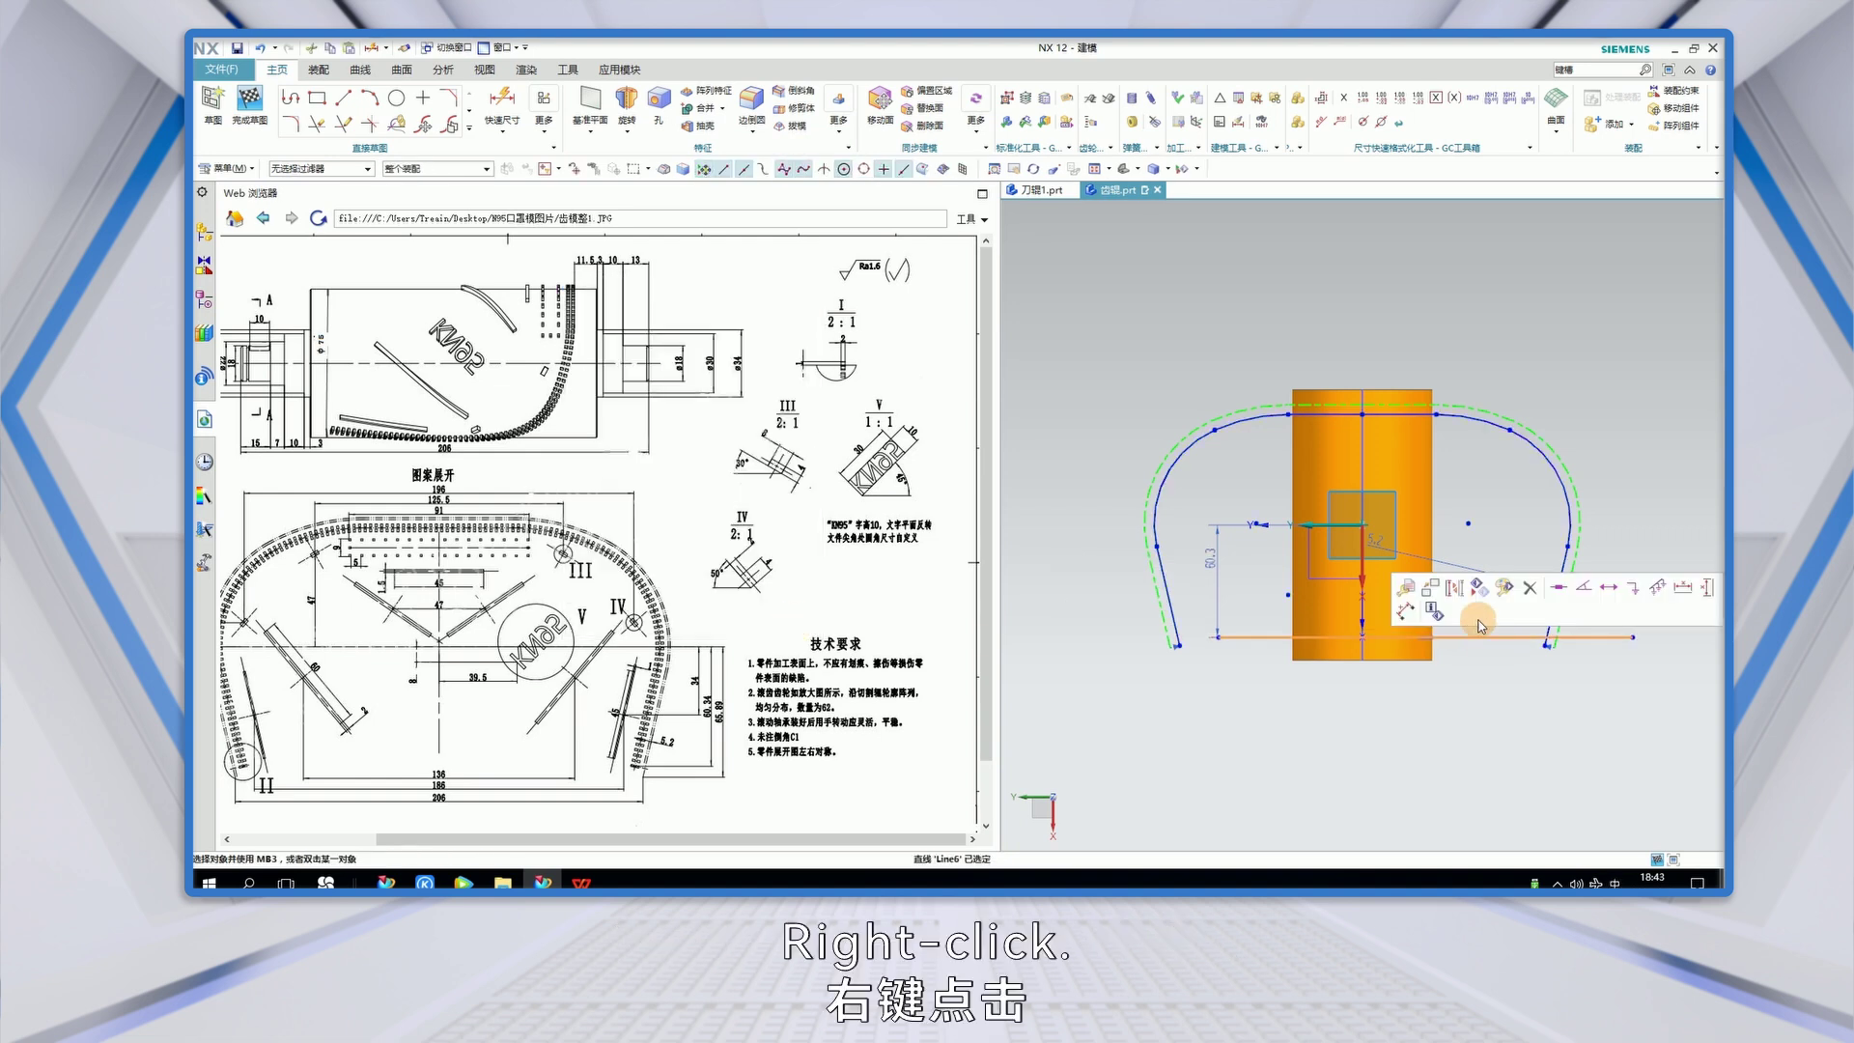
left_click(1454, 588)
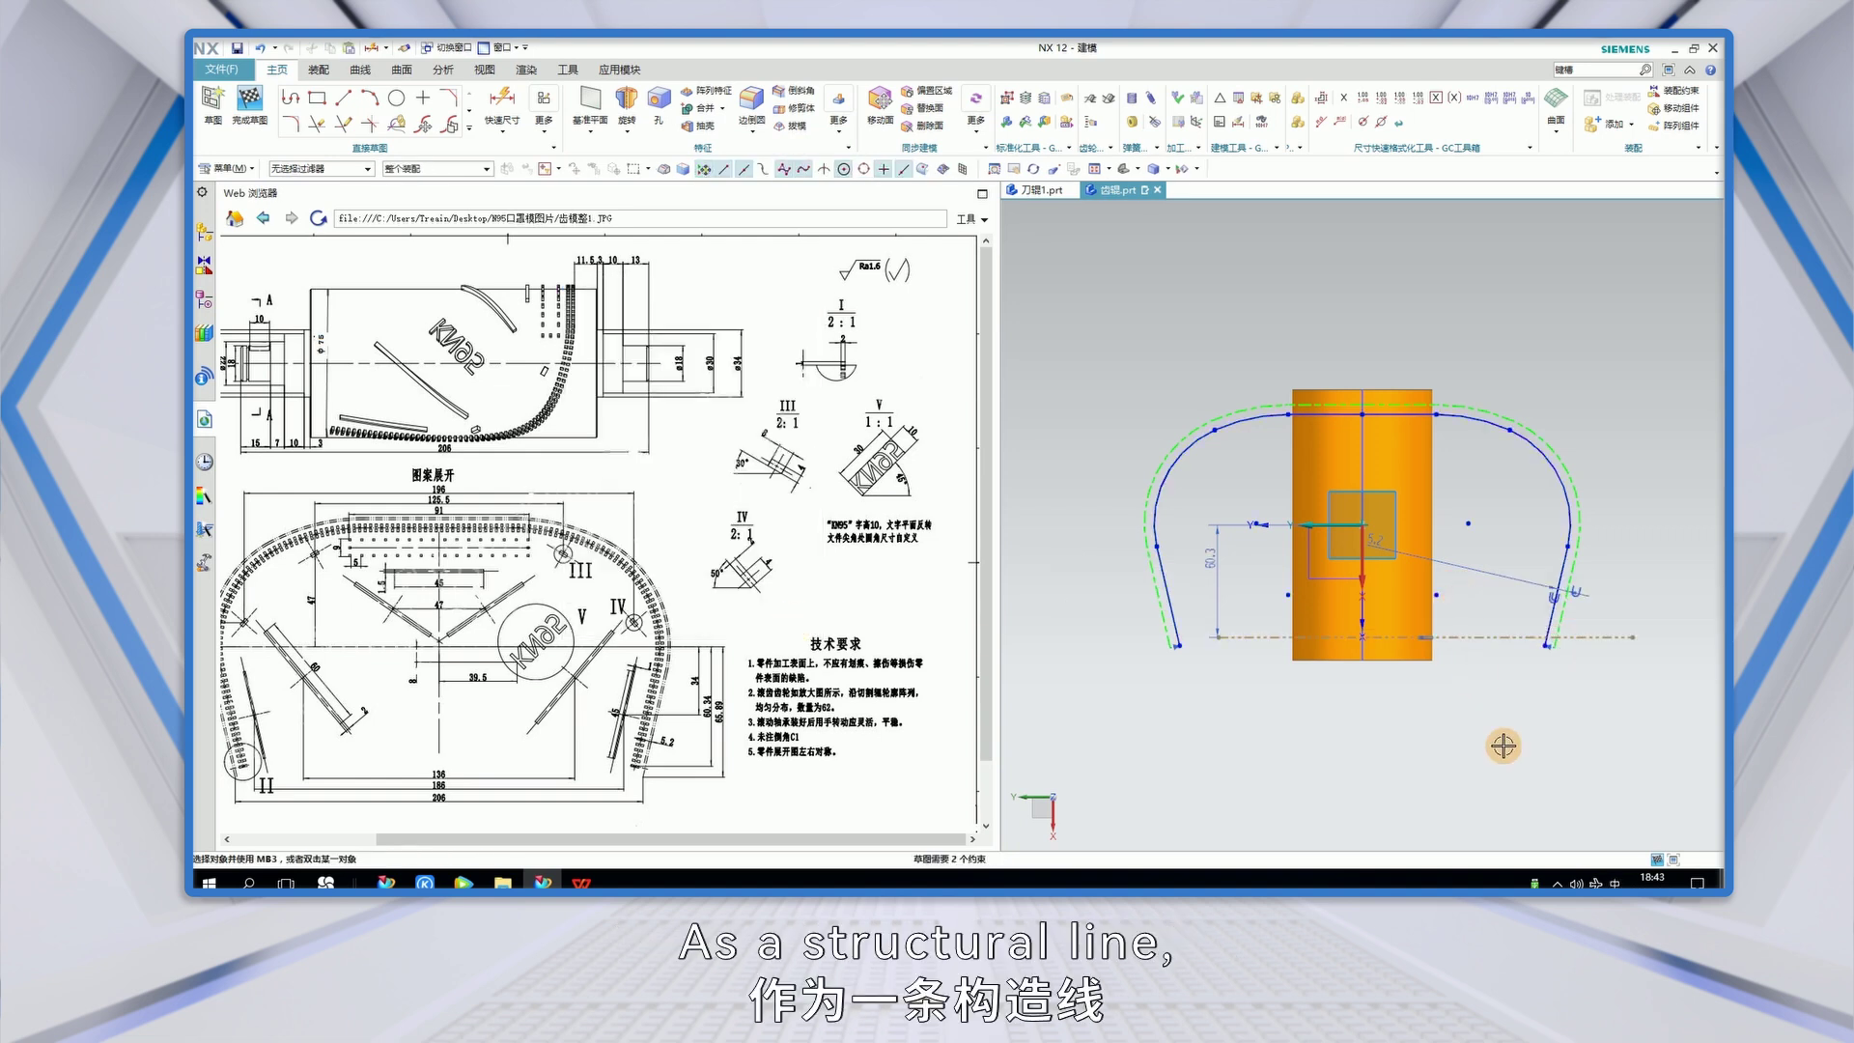
key("F8")
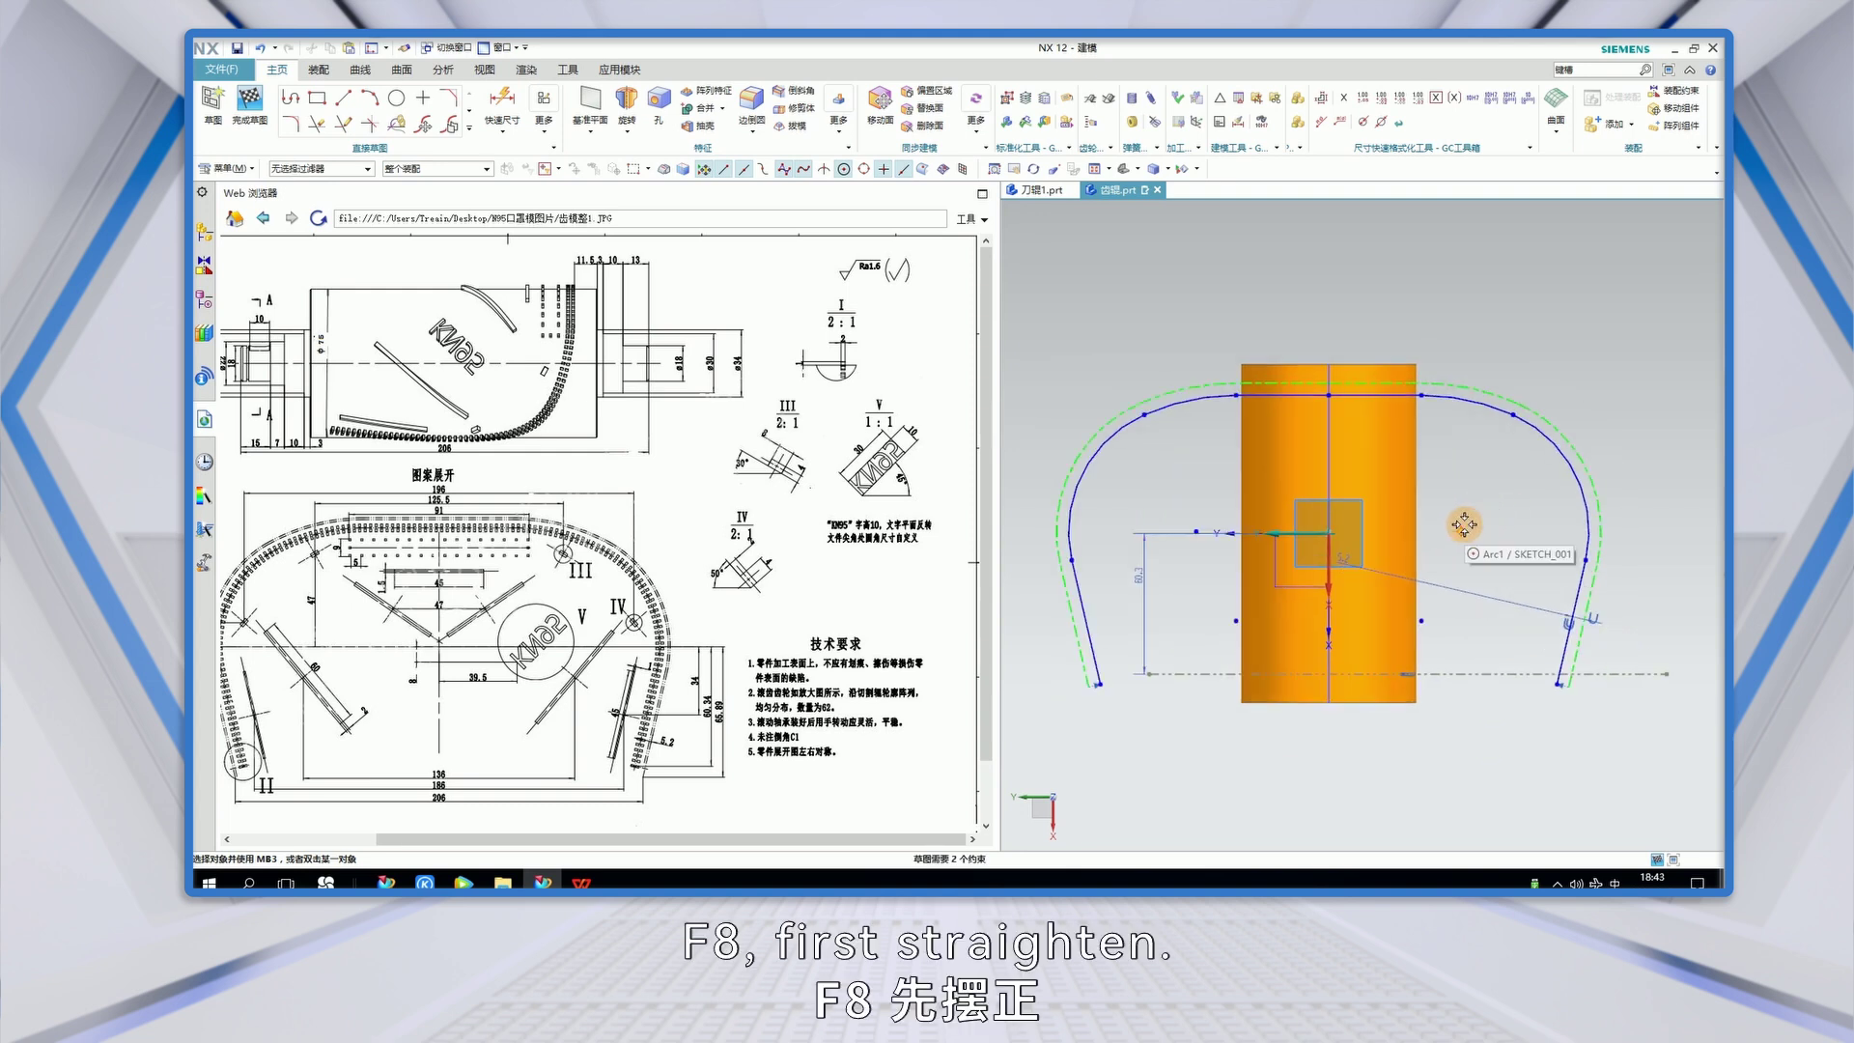
- Following detail II of the drawing, sketch a tilted three-point rectangle about 5 mm long just inside the outline's lower end, near the reference line
key("F8")
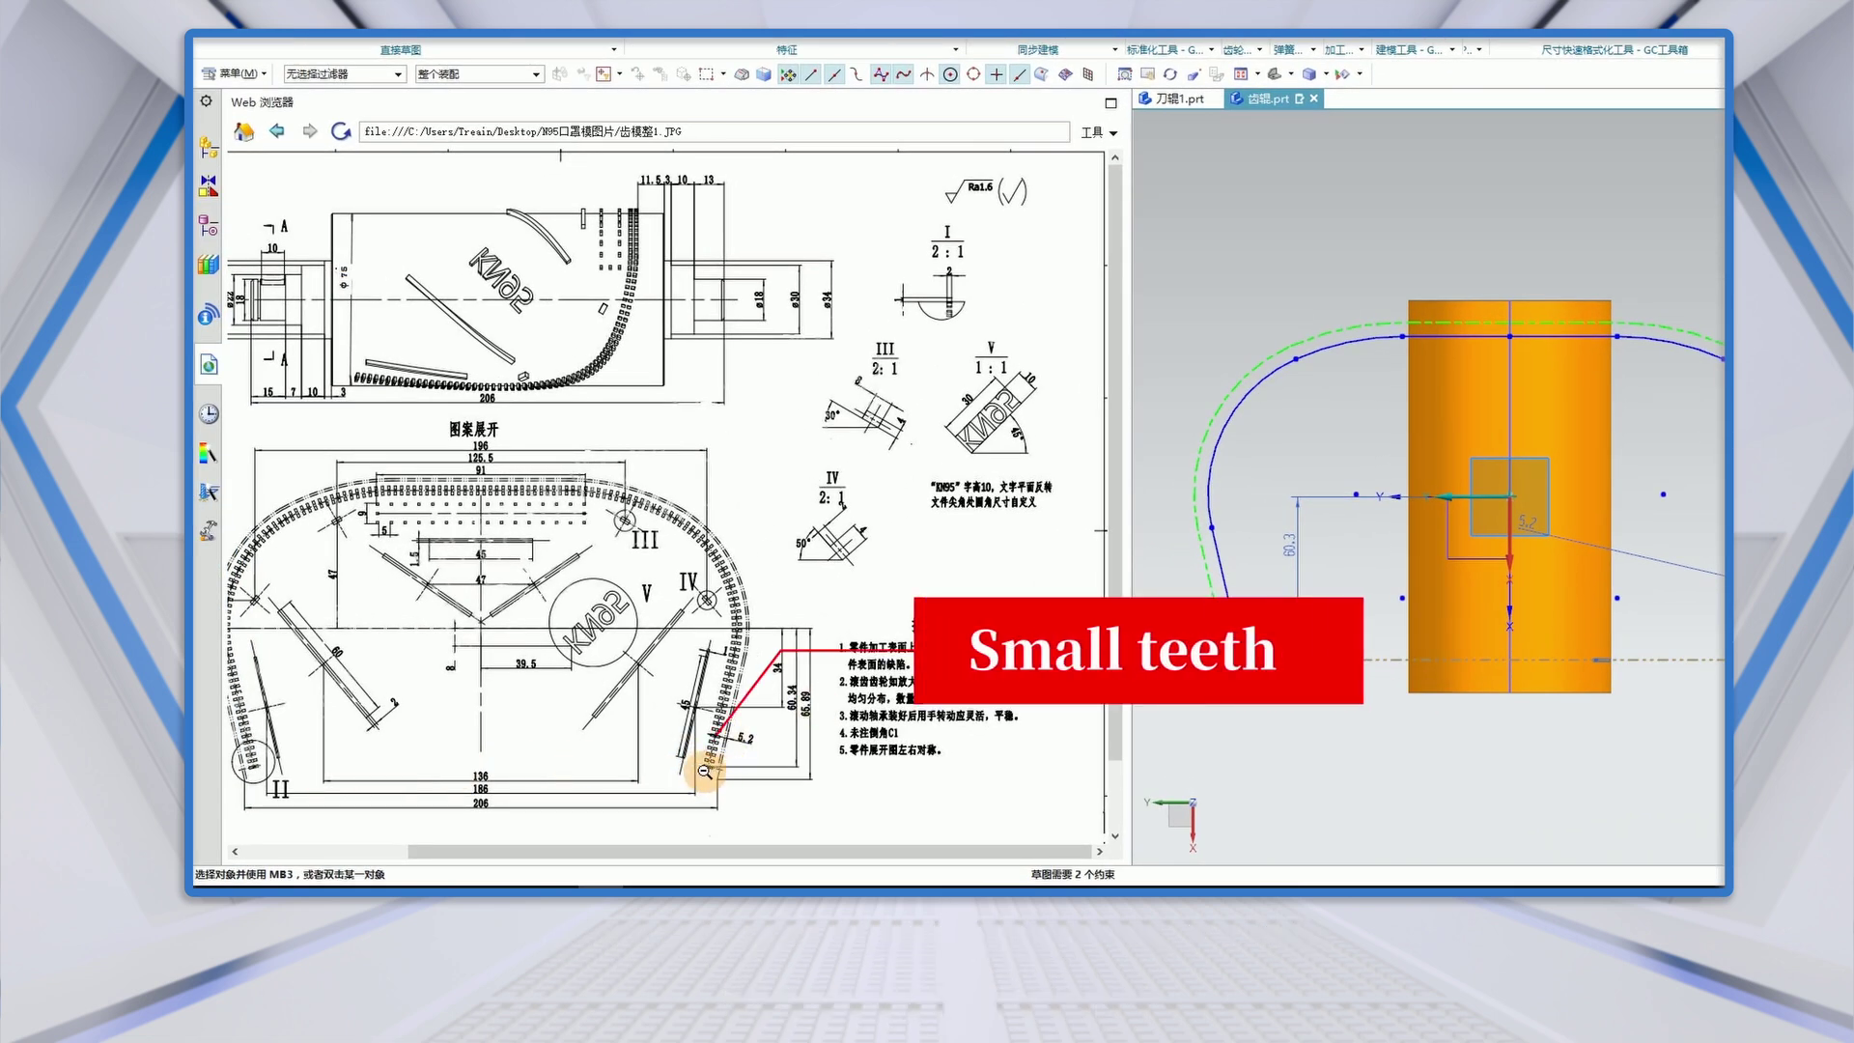
scroll(725, 768, "down", 1)
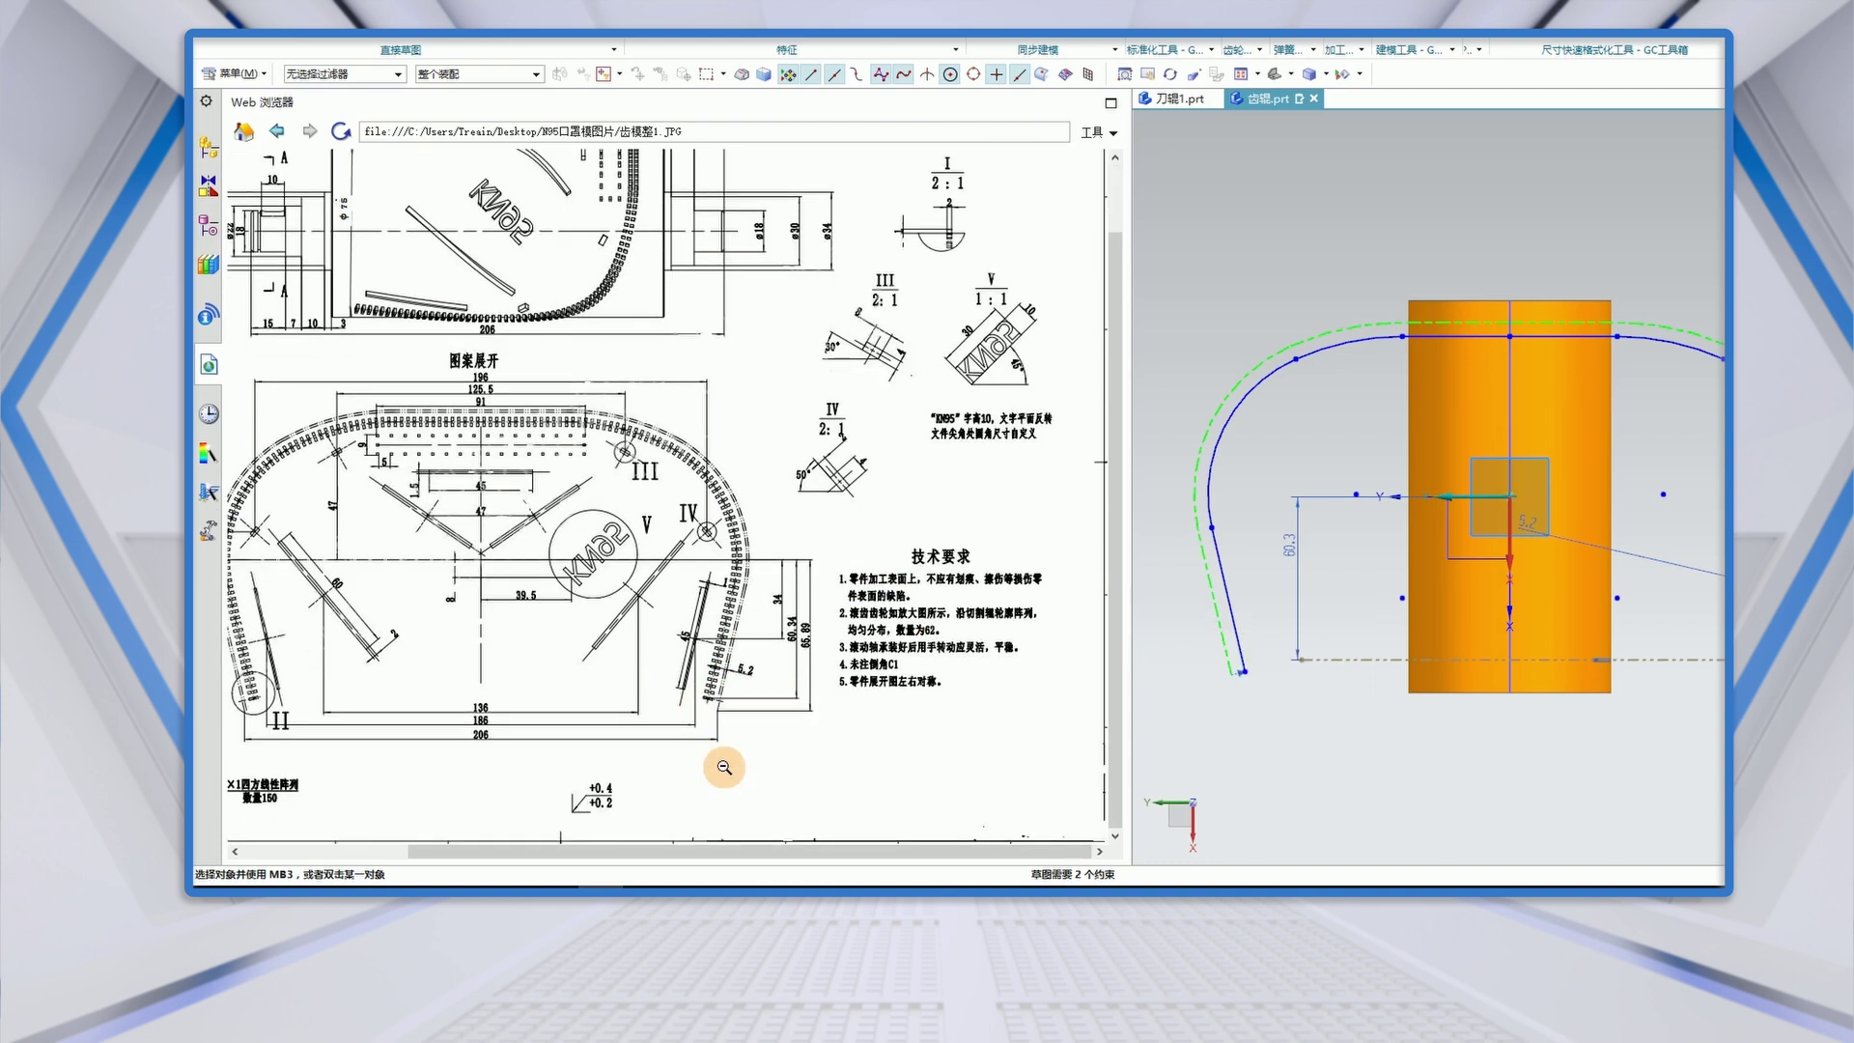
left_click_drag(712, 850, 489, 850)
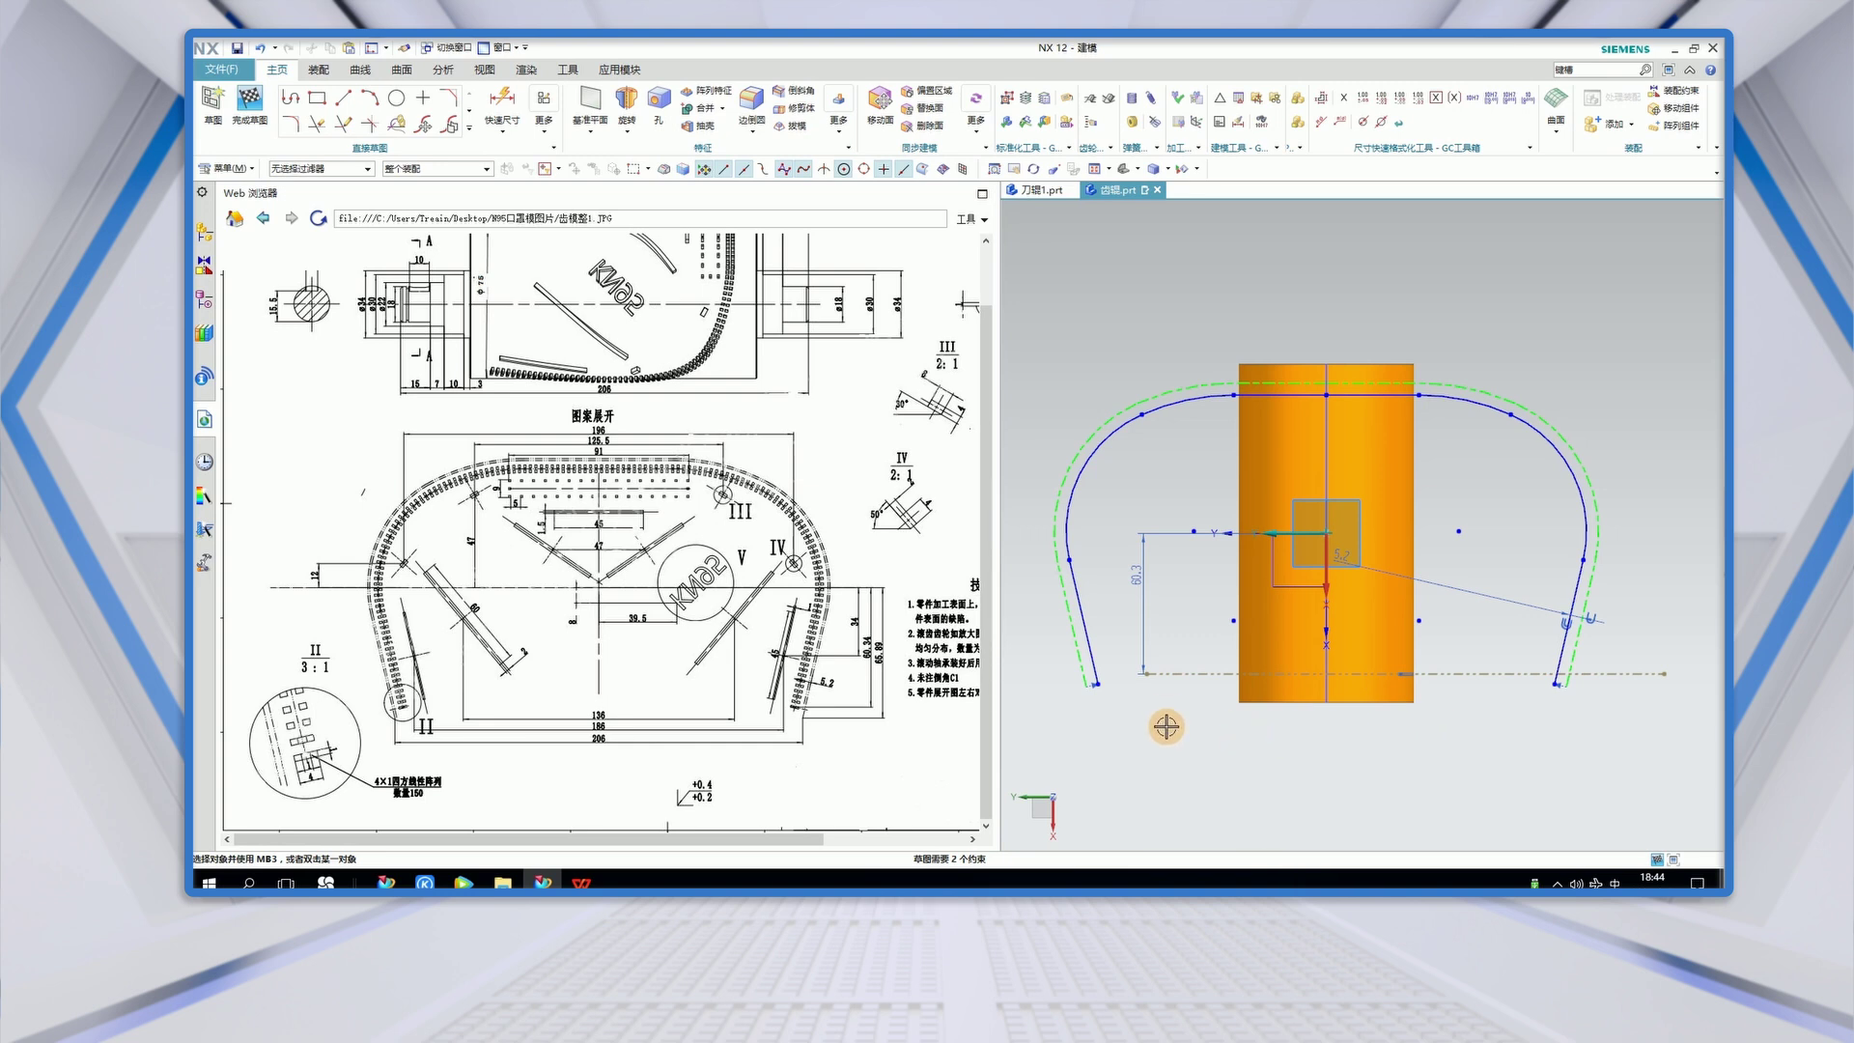
scroll(1650, 671, "up", 4)
left_click(317, 98)
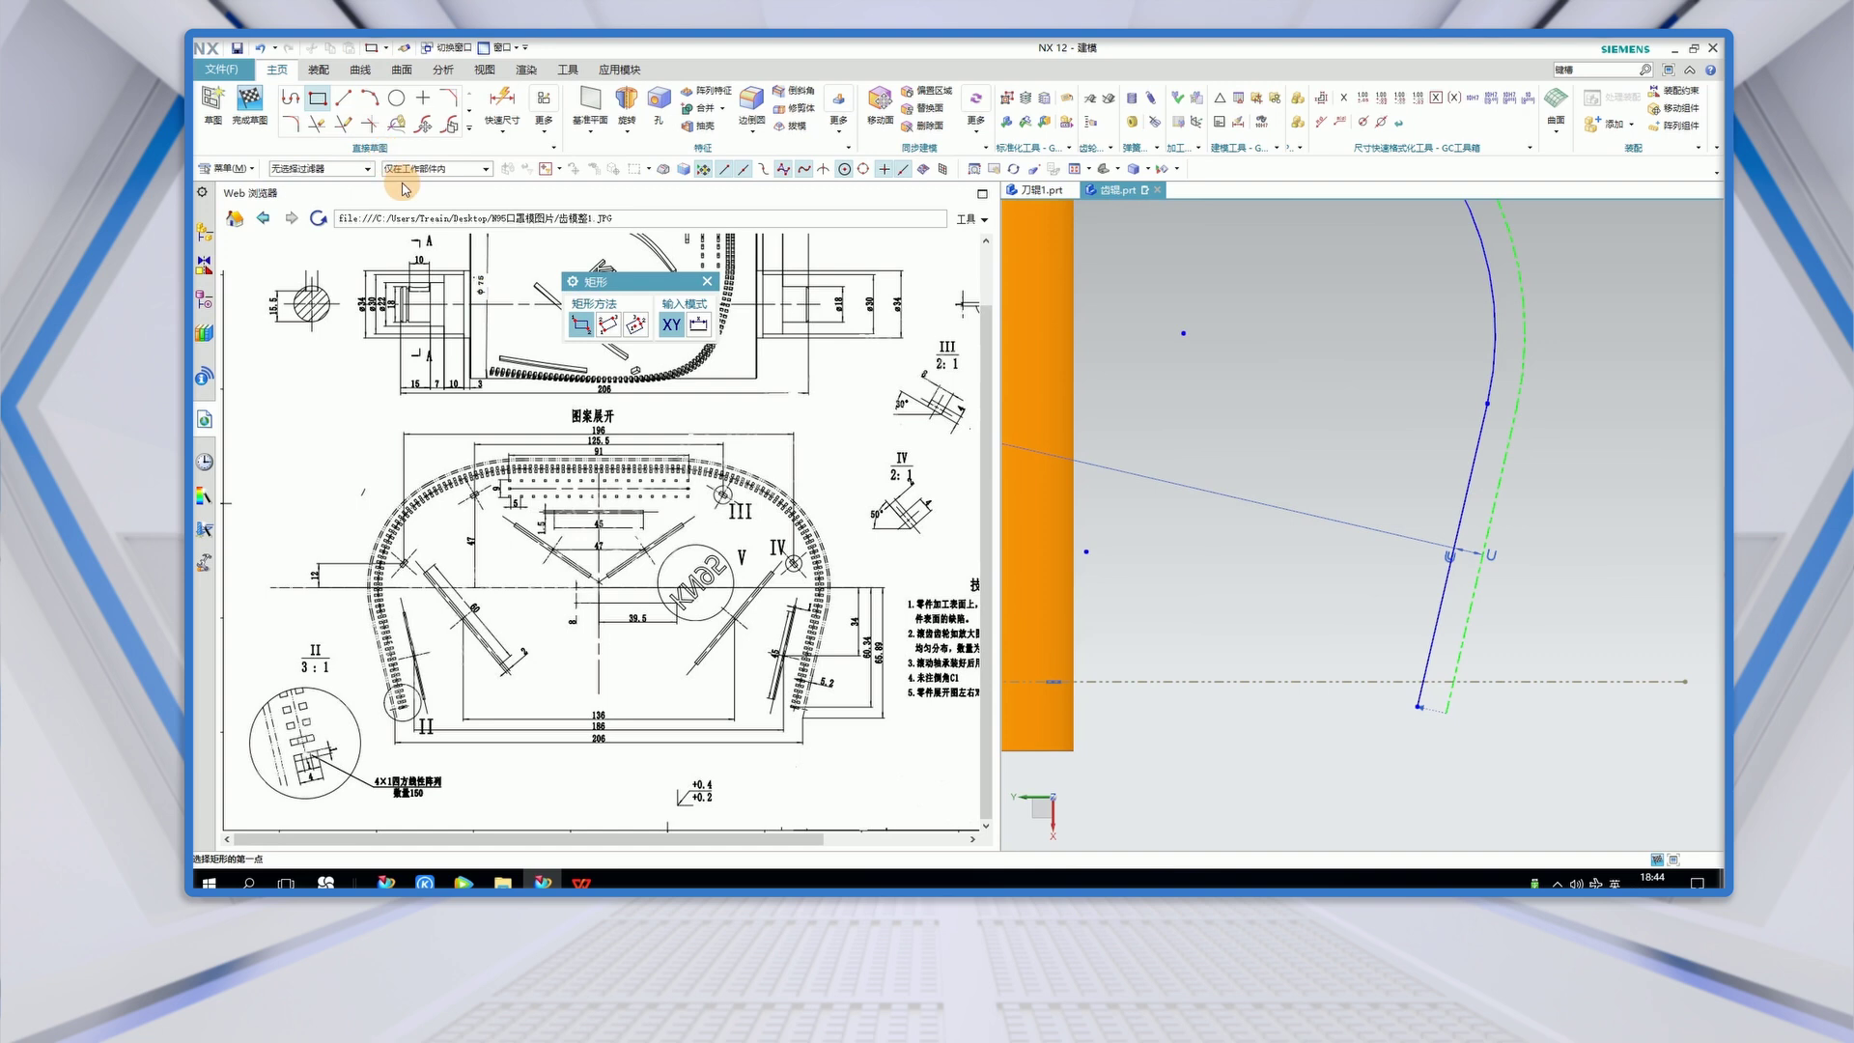
left_click(609, 329)
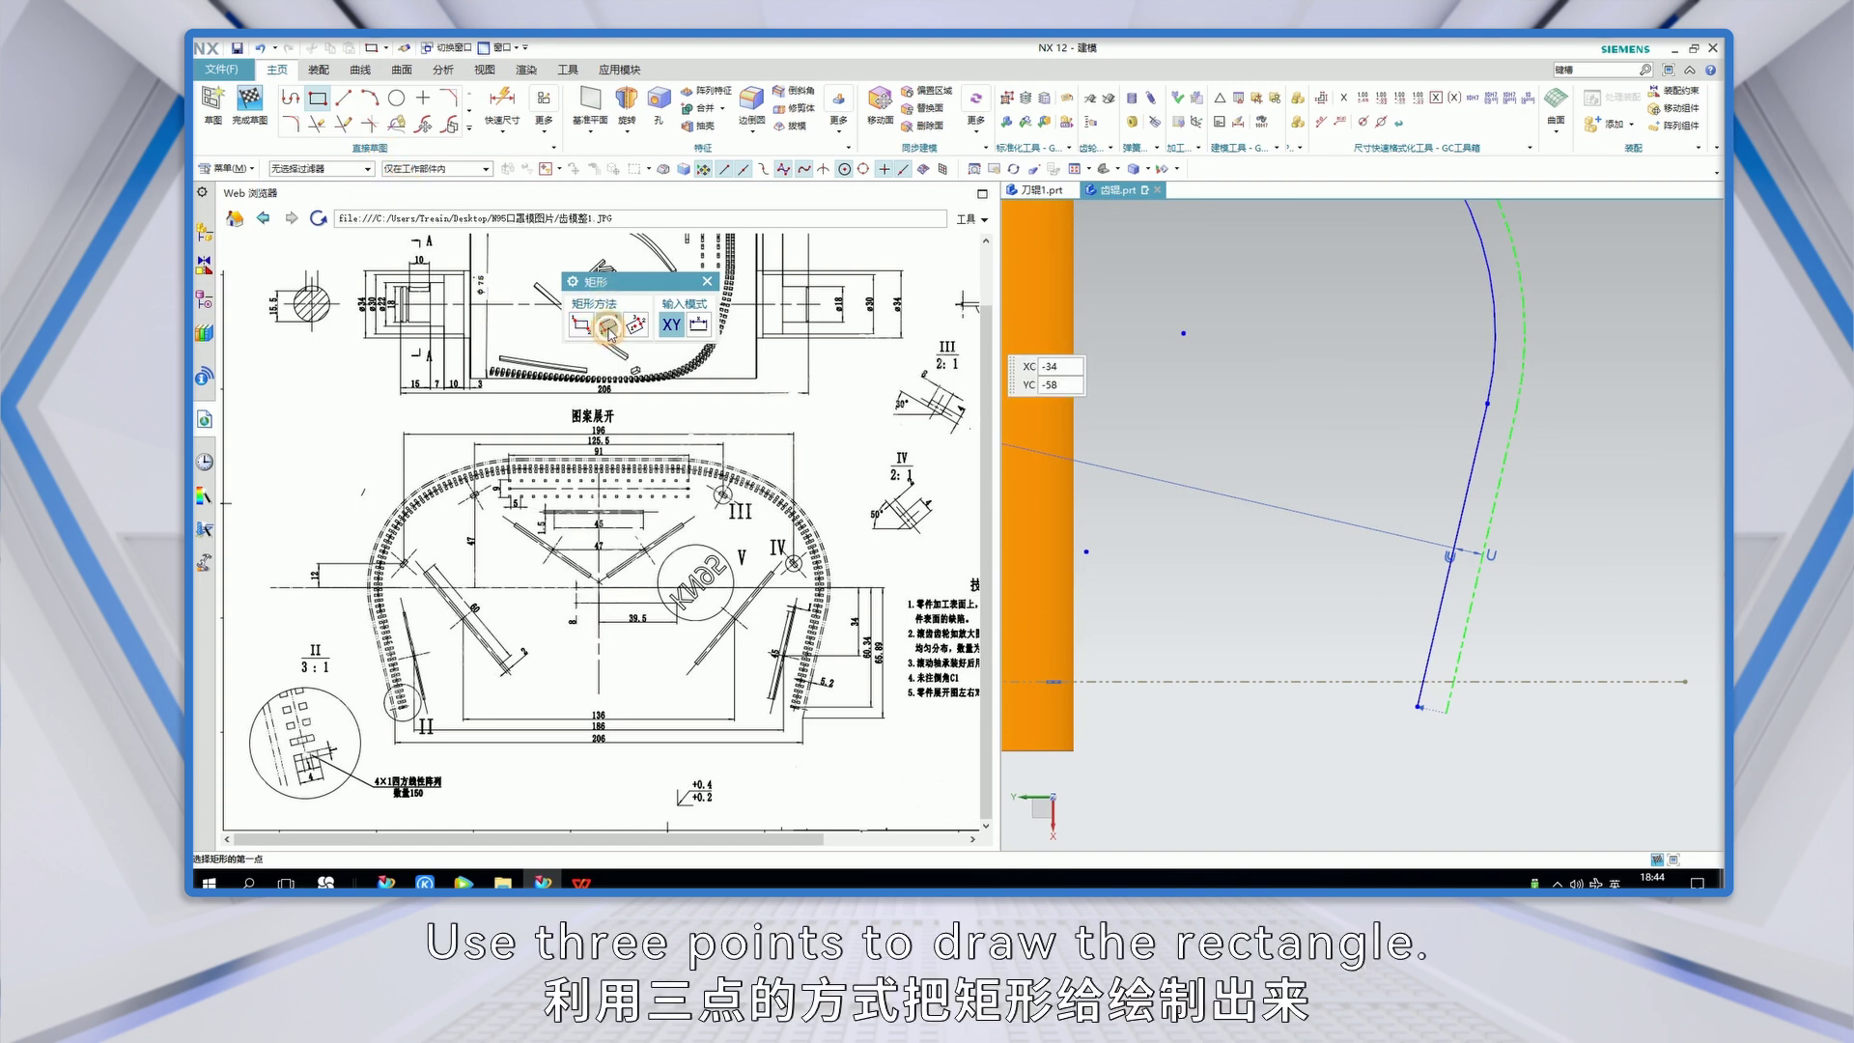
scroll(1391, 657, "up", 2)
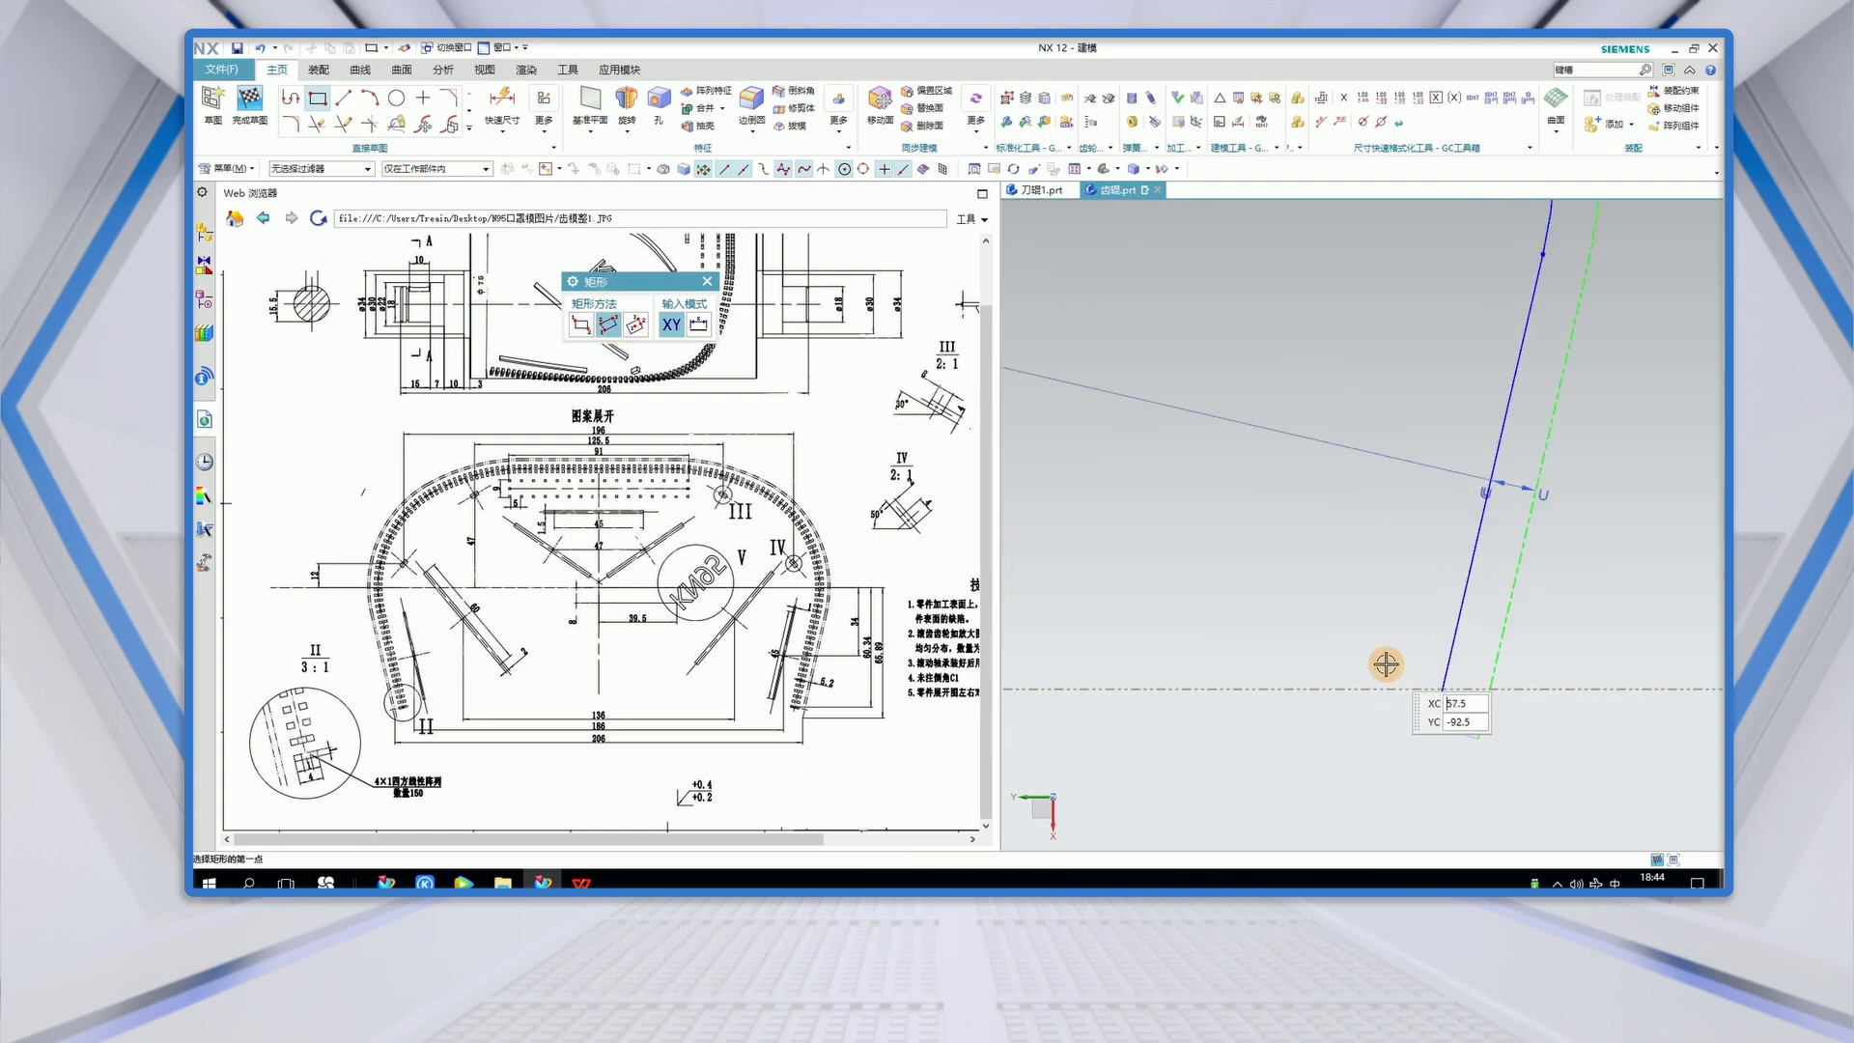
left_click(1415, 644)
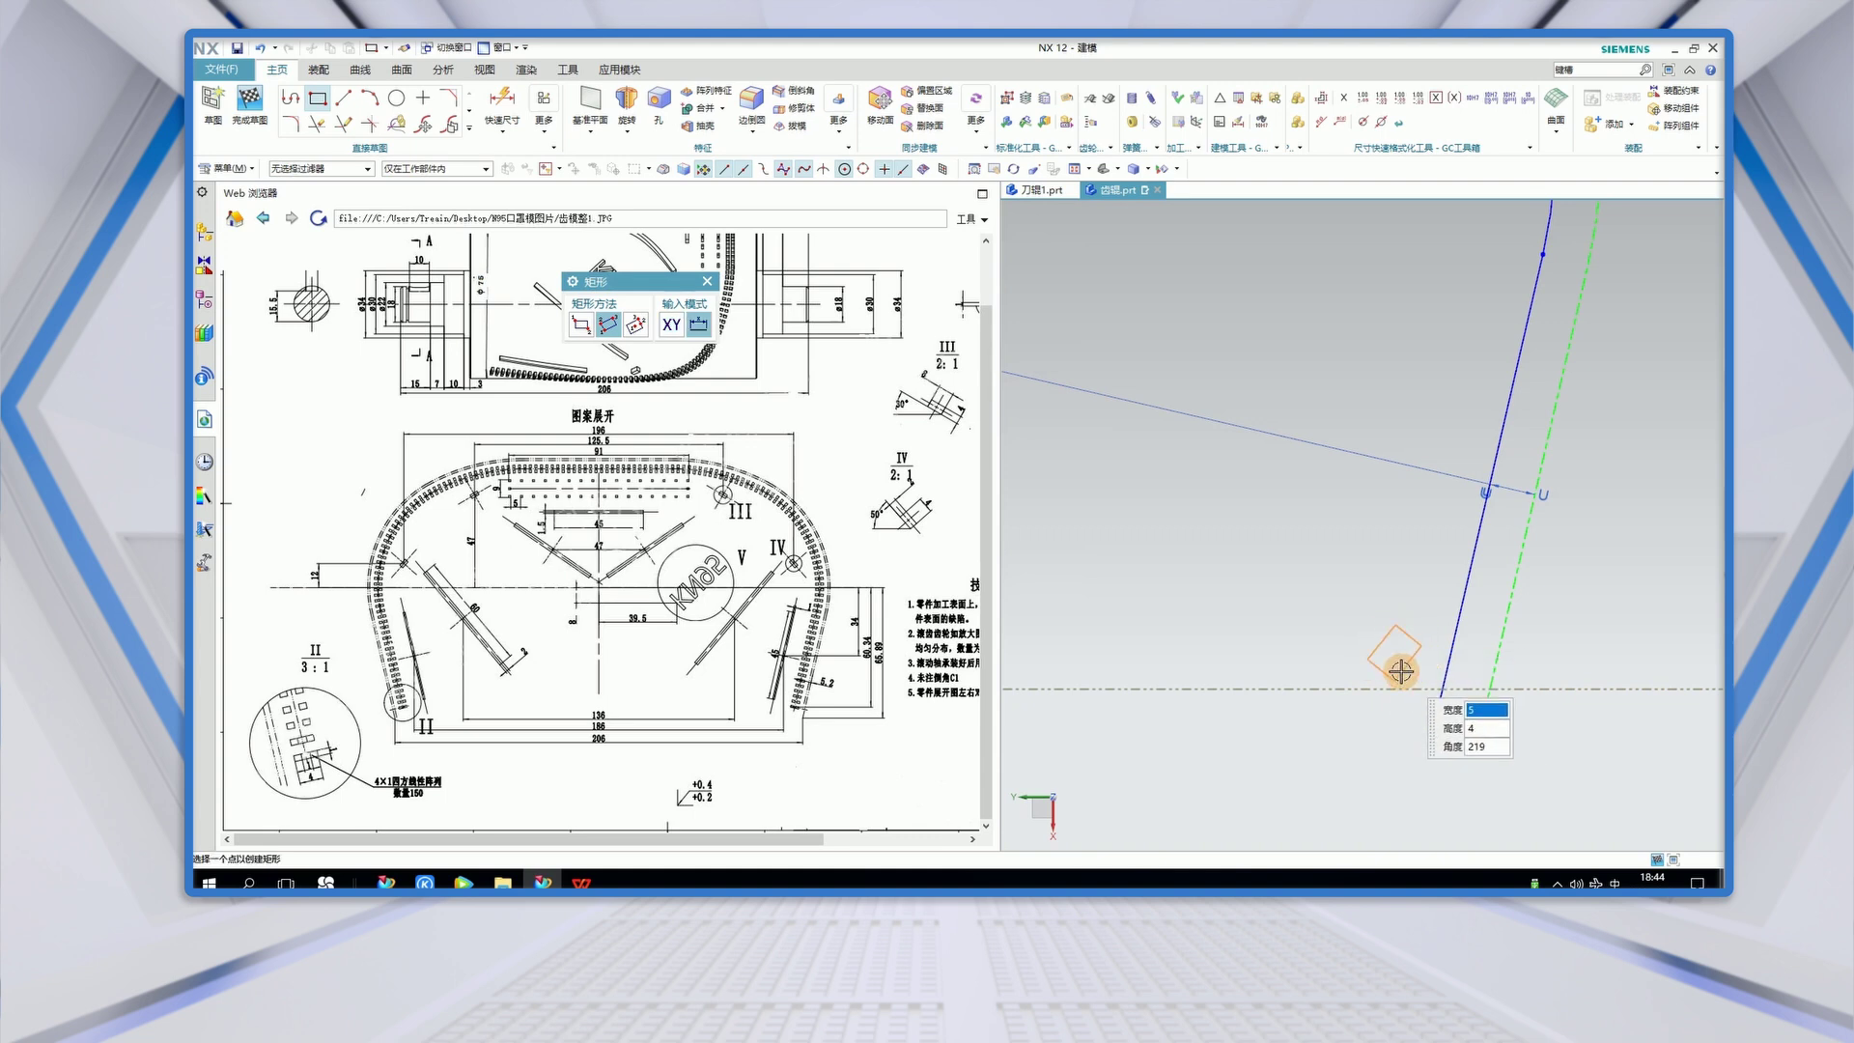
left_click(1399, 664)
key("Escape")
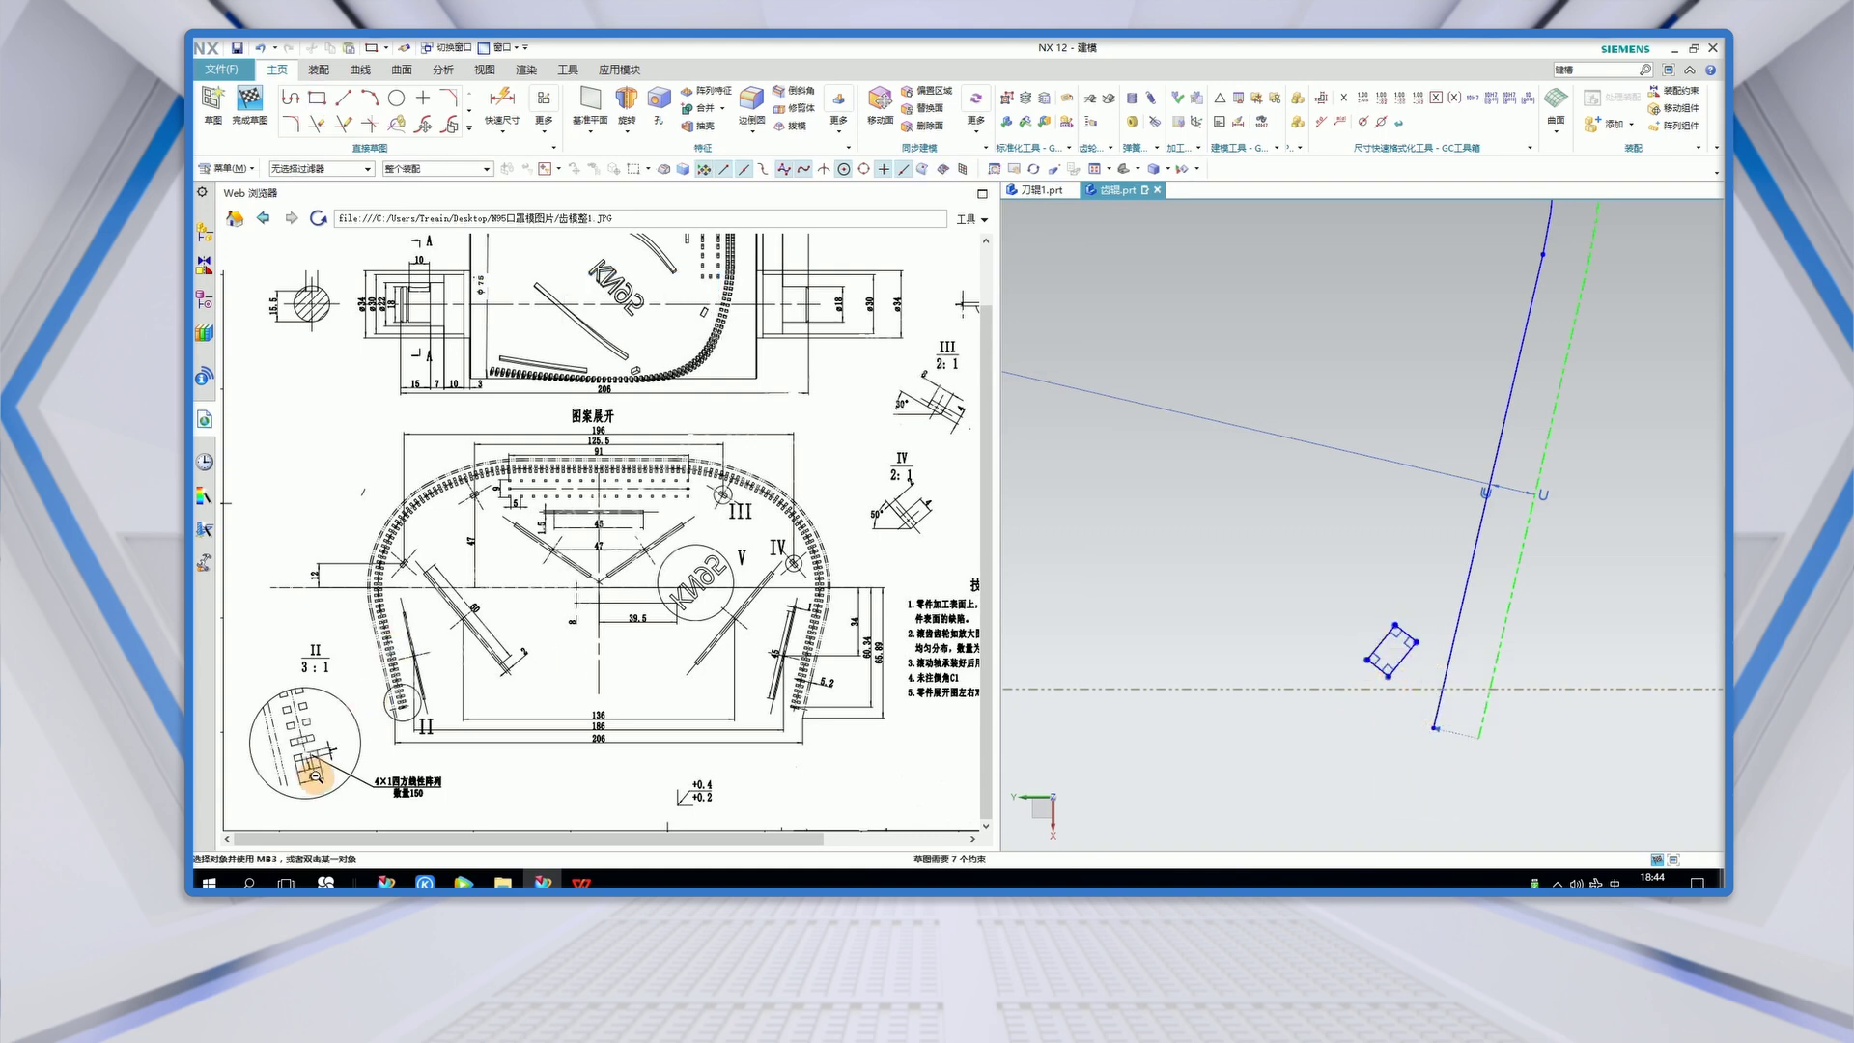
- Constrain a long edge of the small rectangle parallel to the adjacent straight end segment of the offset outline
scroll(1407, 641, "up", 2)
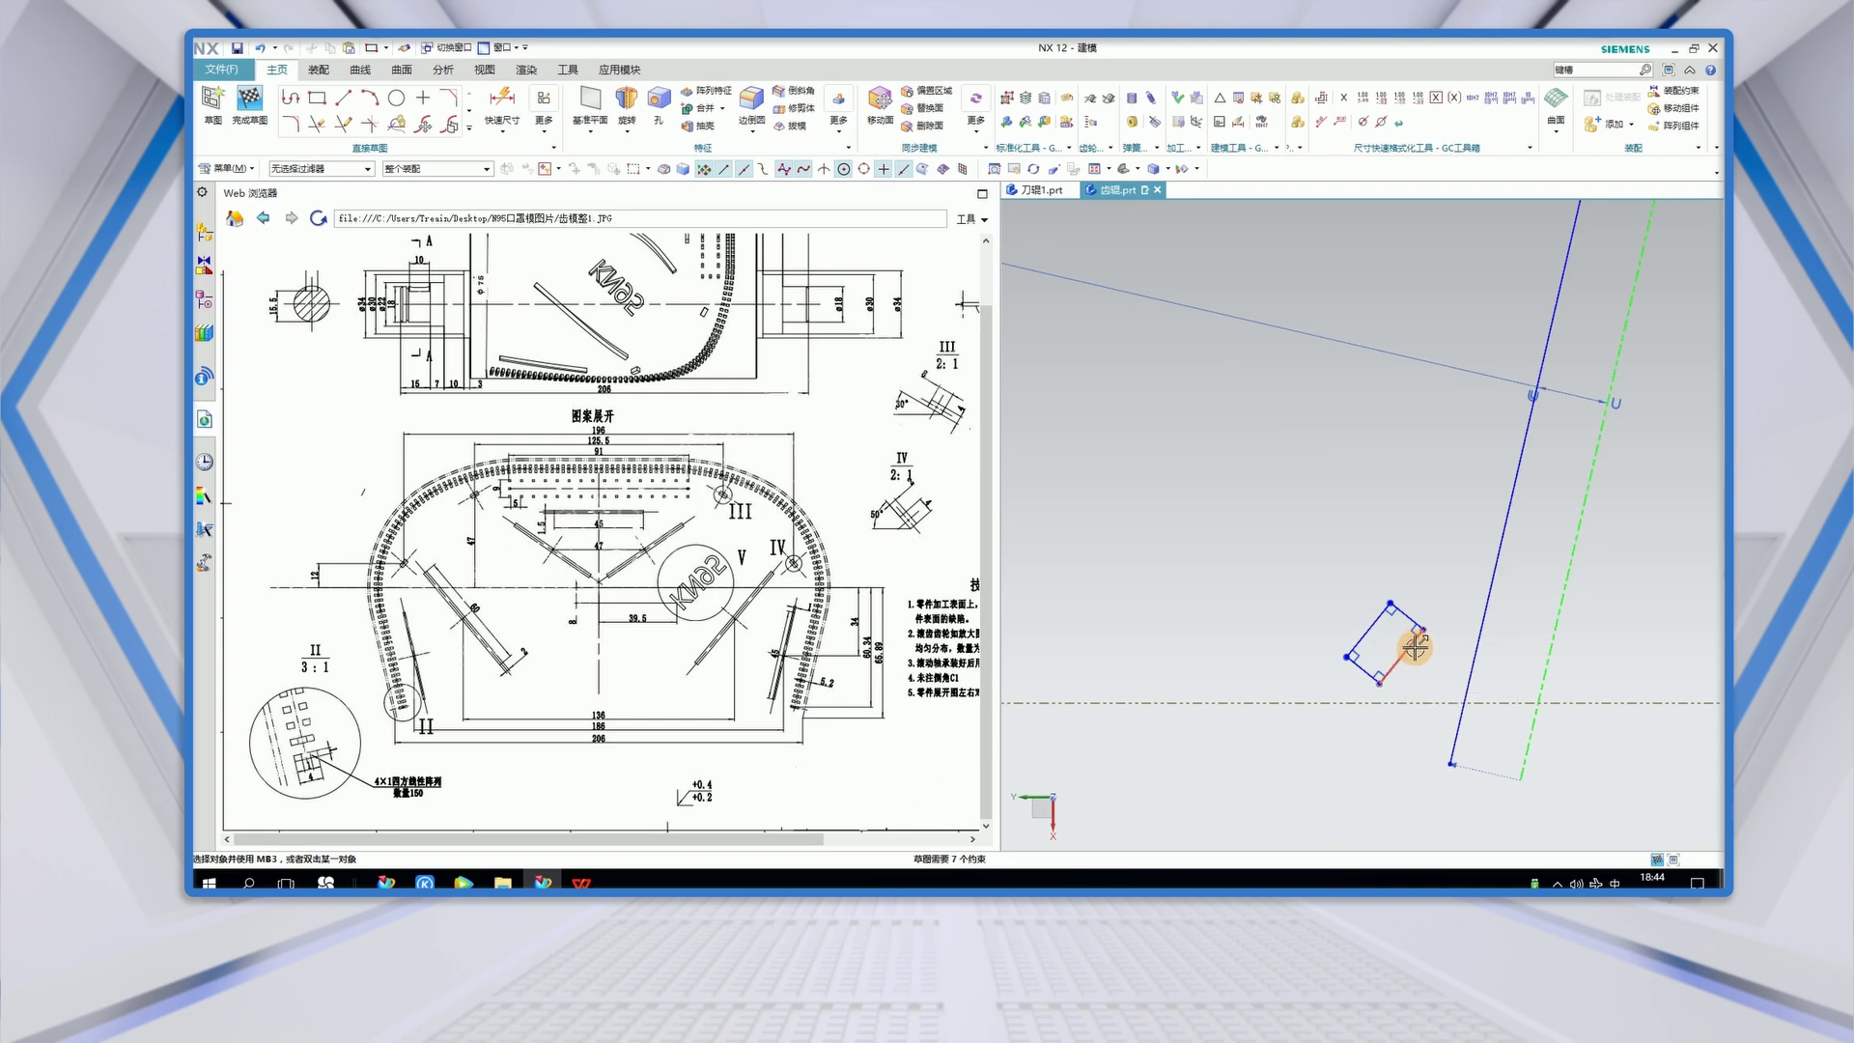
left_click(1411, 641)
left_click(1479, 656)
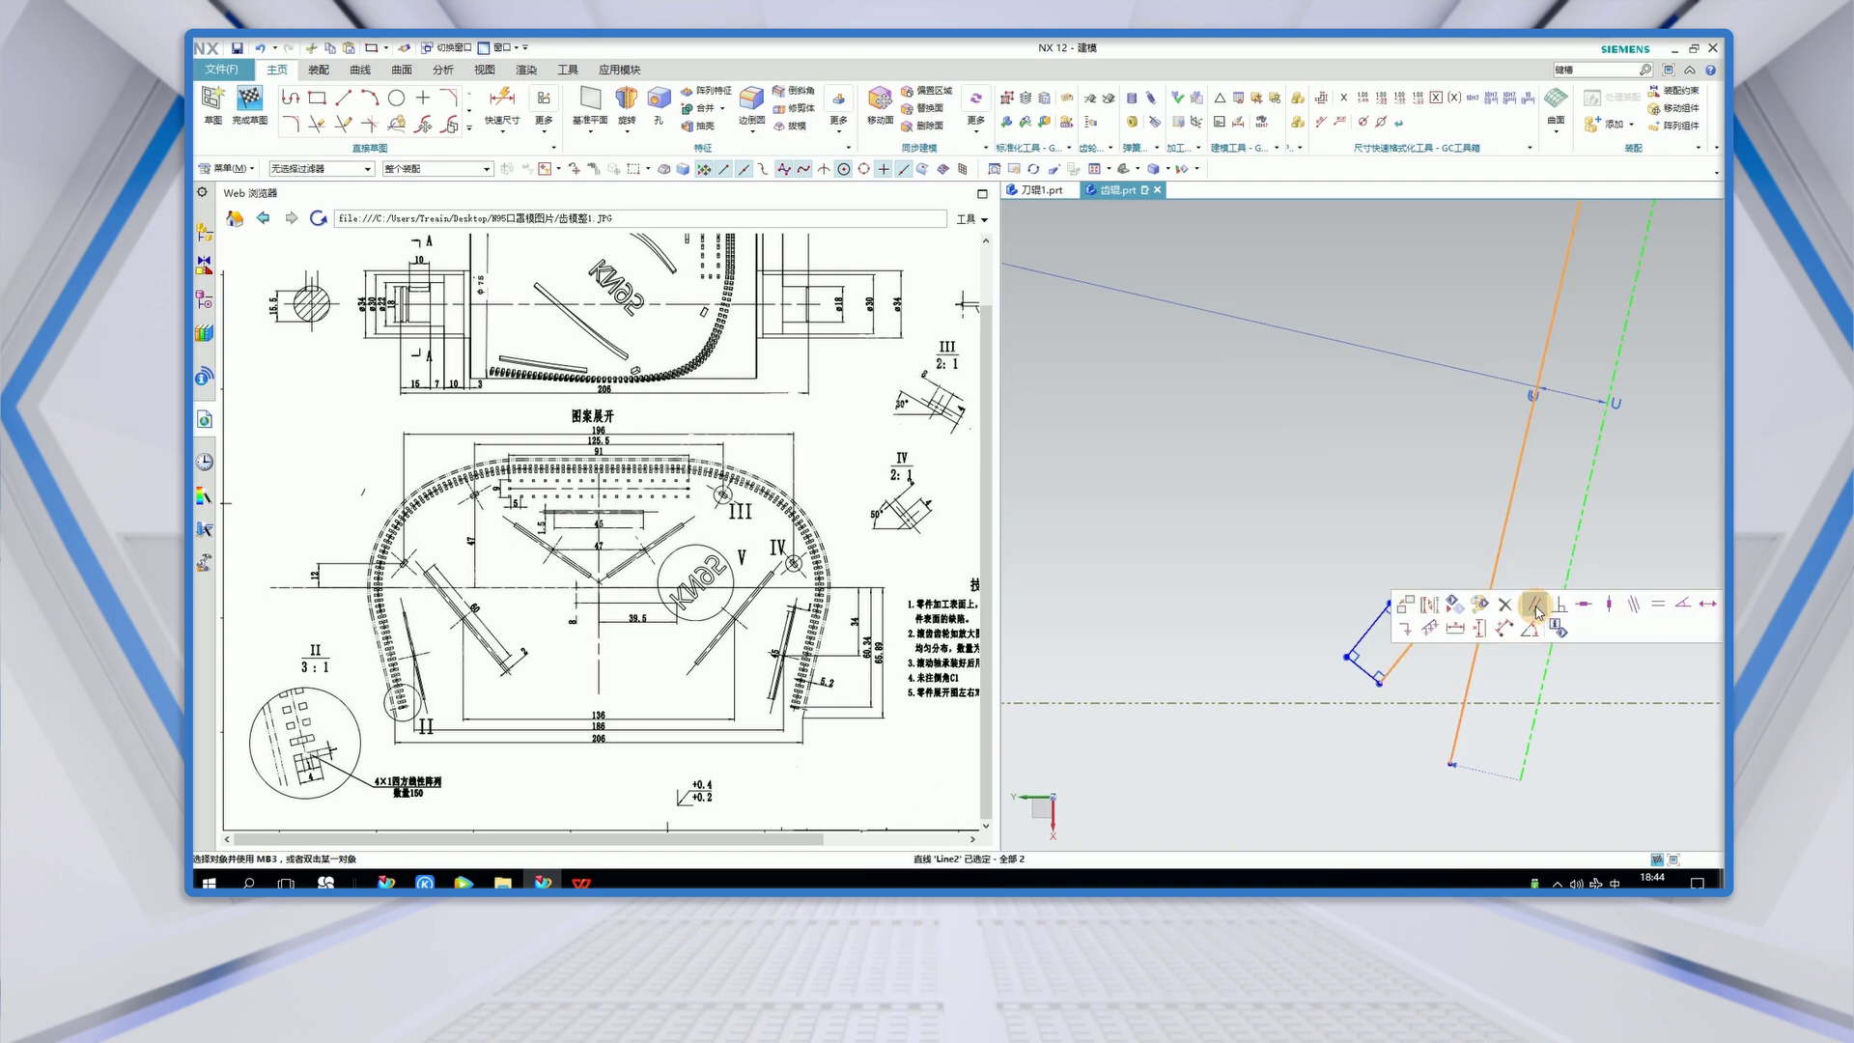
left_click(1533, 606)
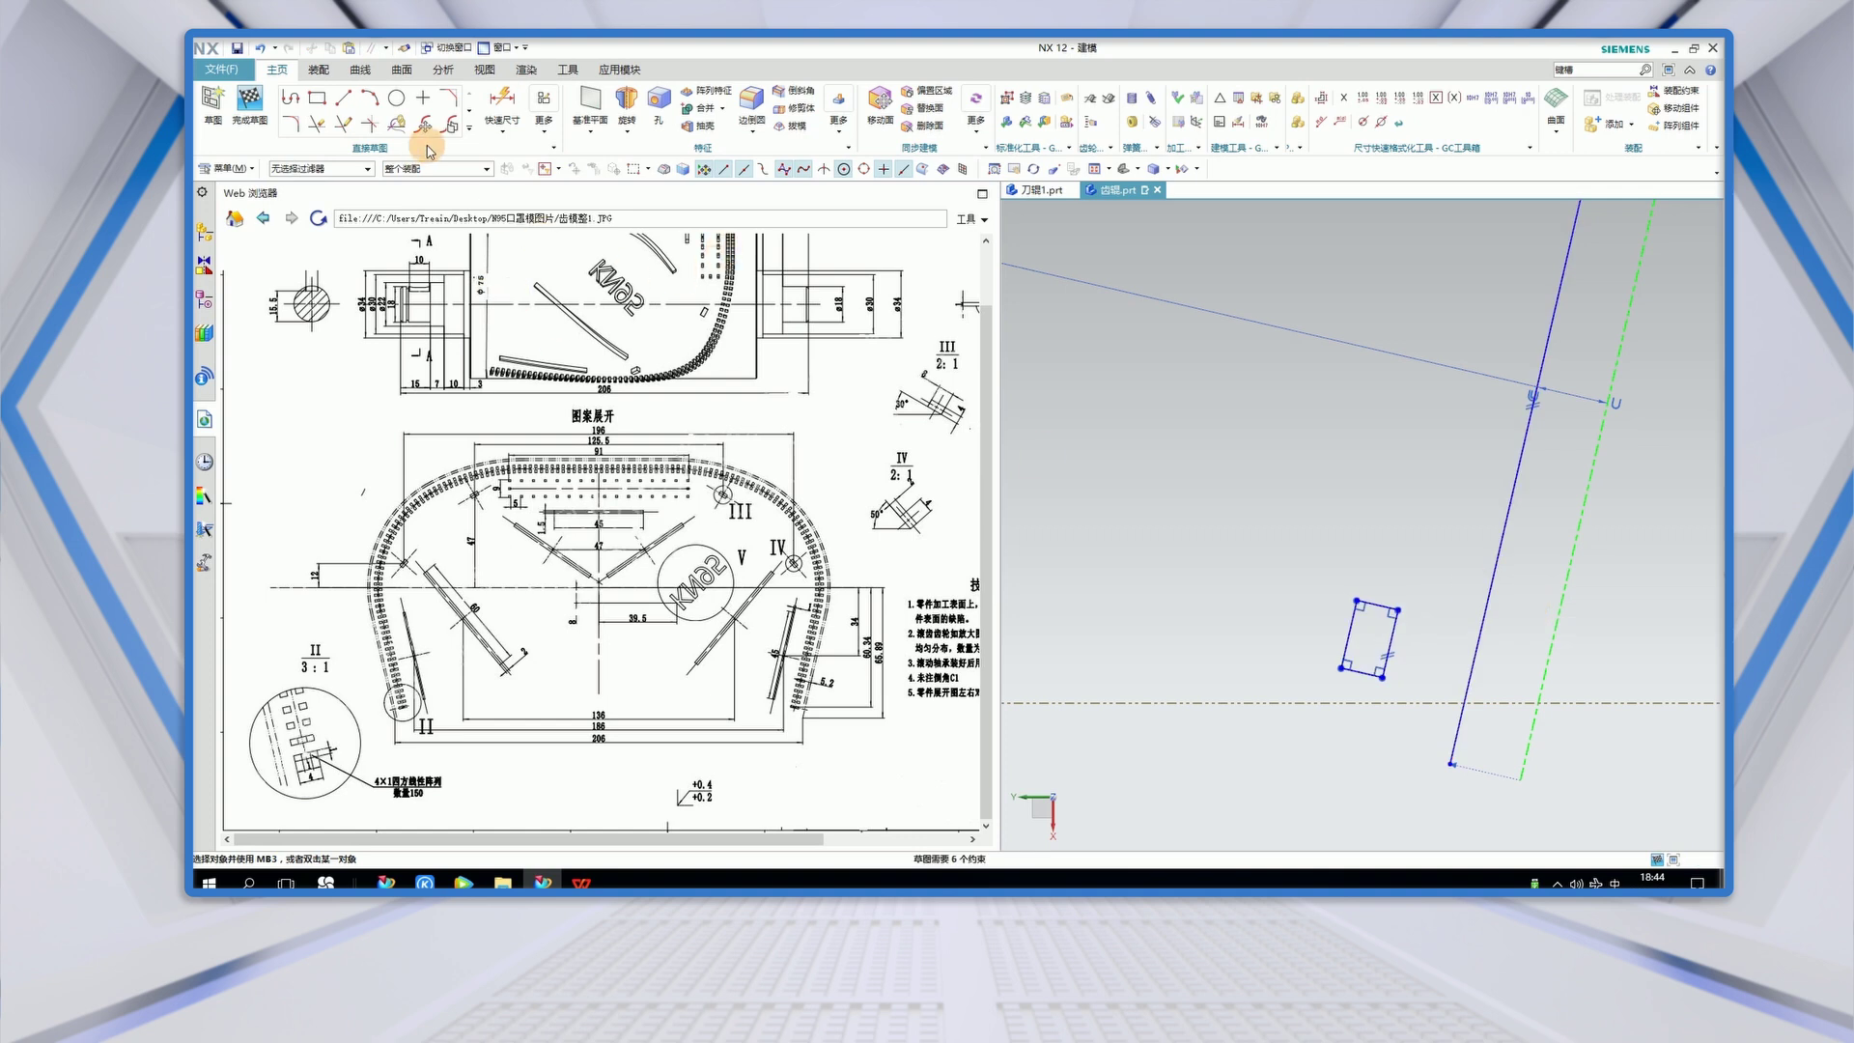
- Mirror the rectangle's four connected curves about the offset outline's straight segment, with conversion of the centerline to reference turned off
left_click(467, 129)
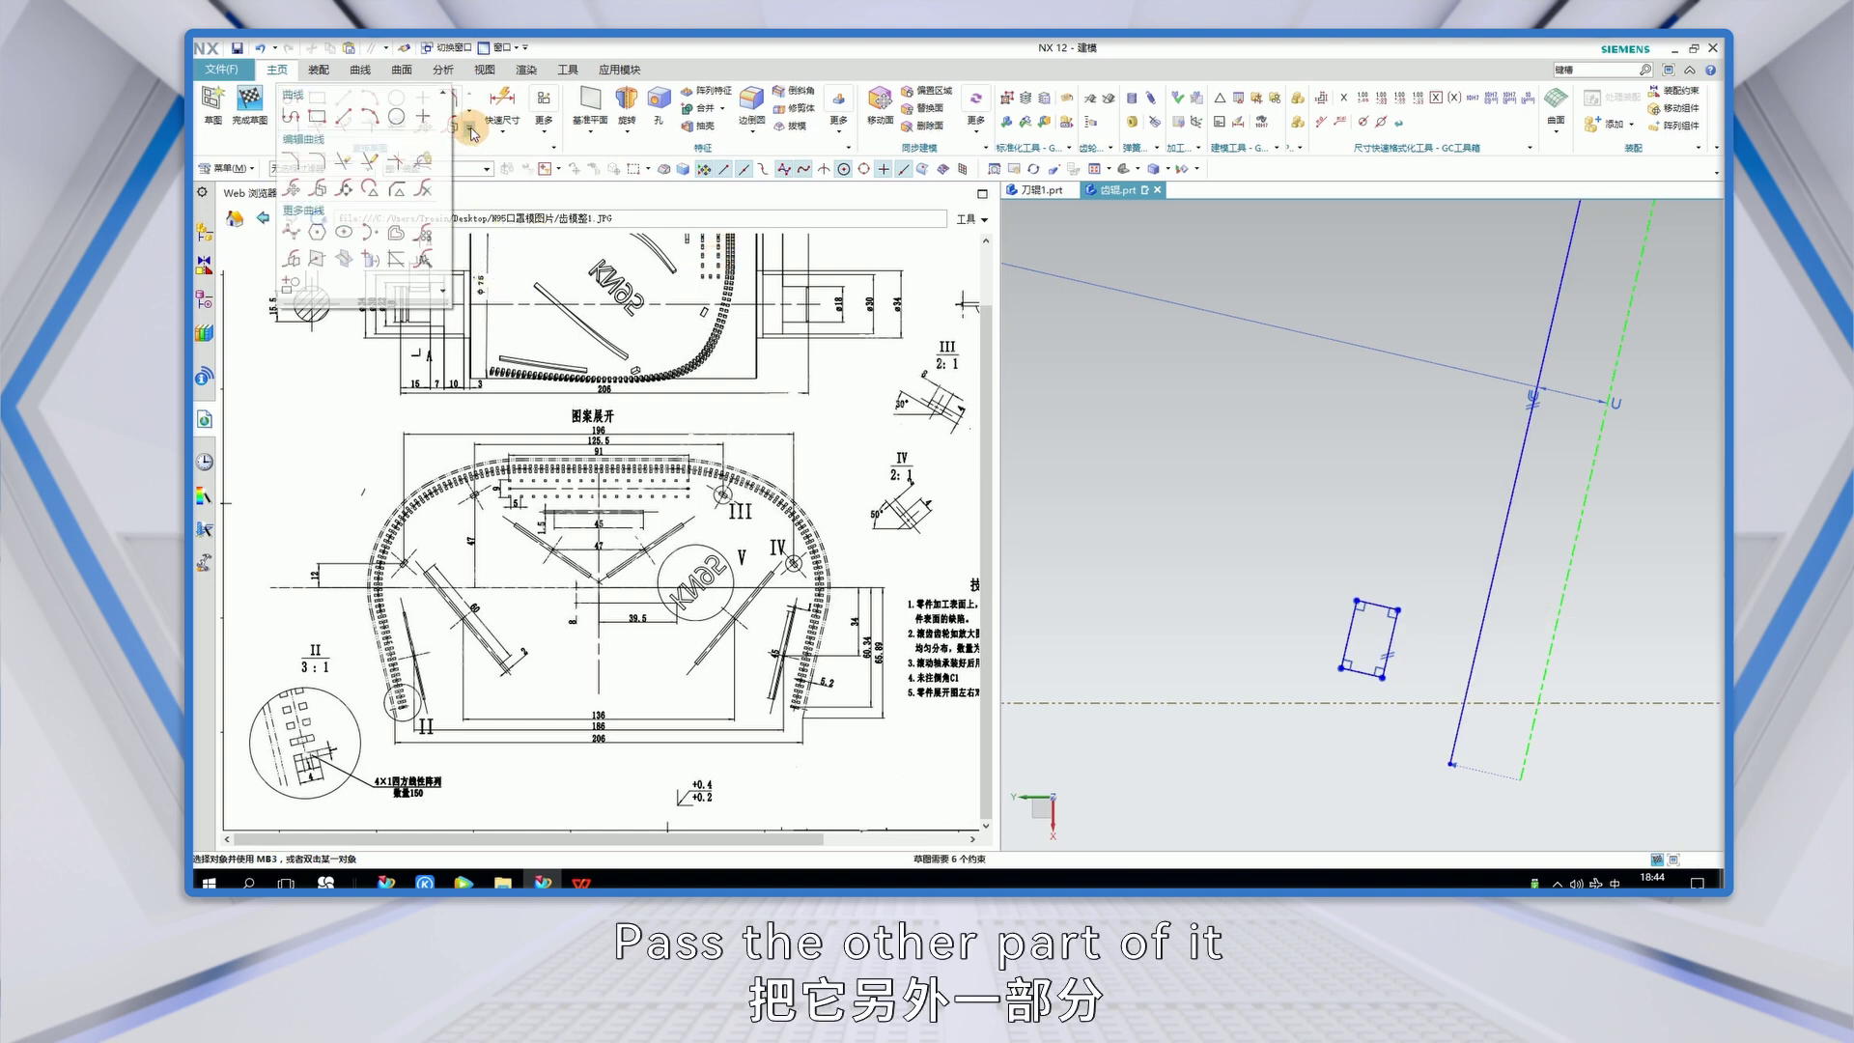
left_click(290, 261)
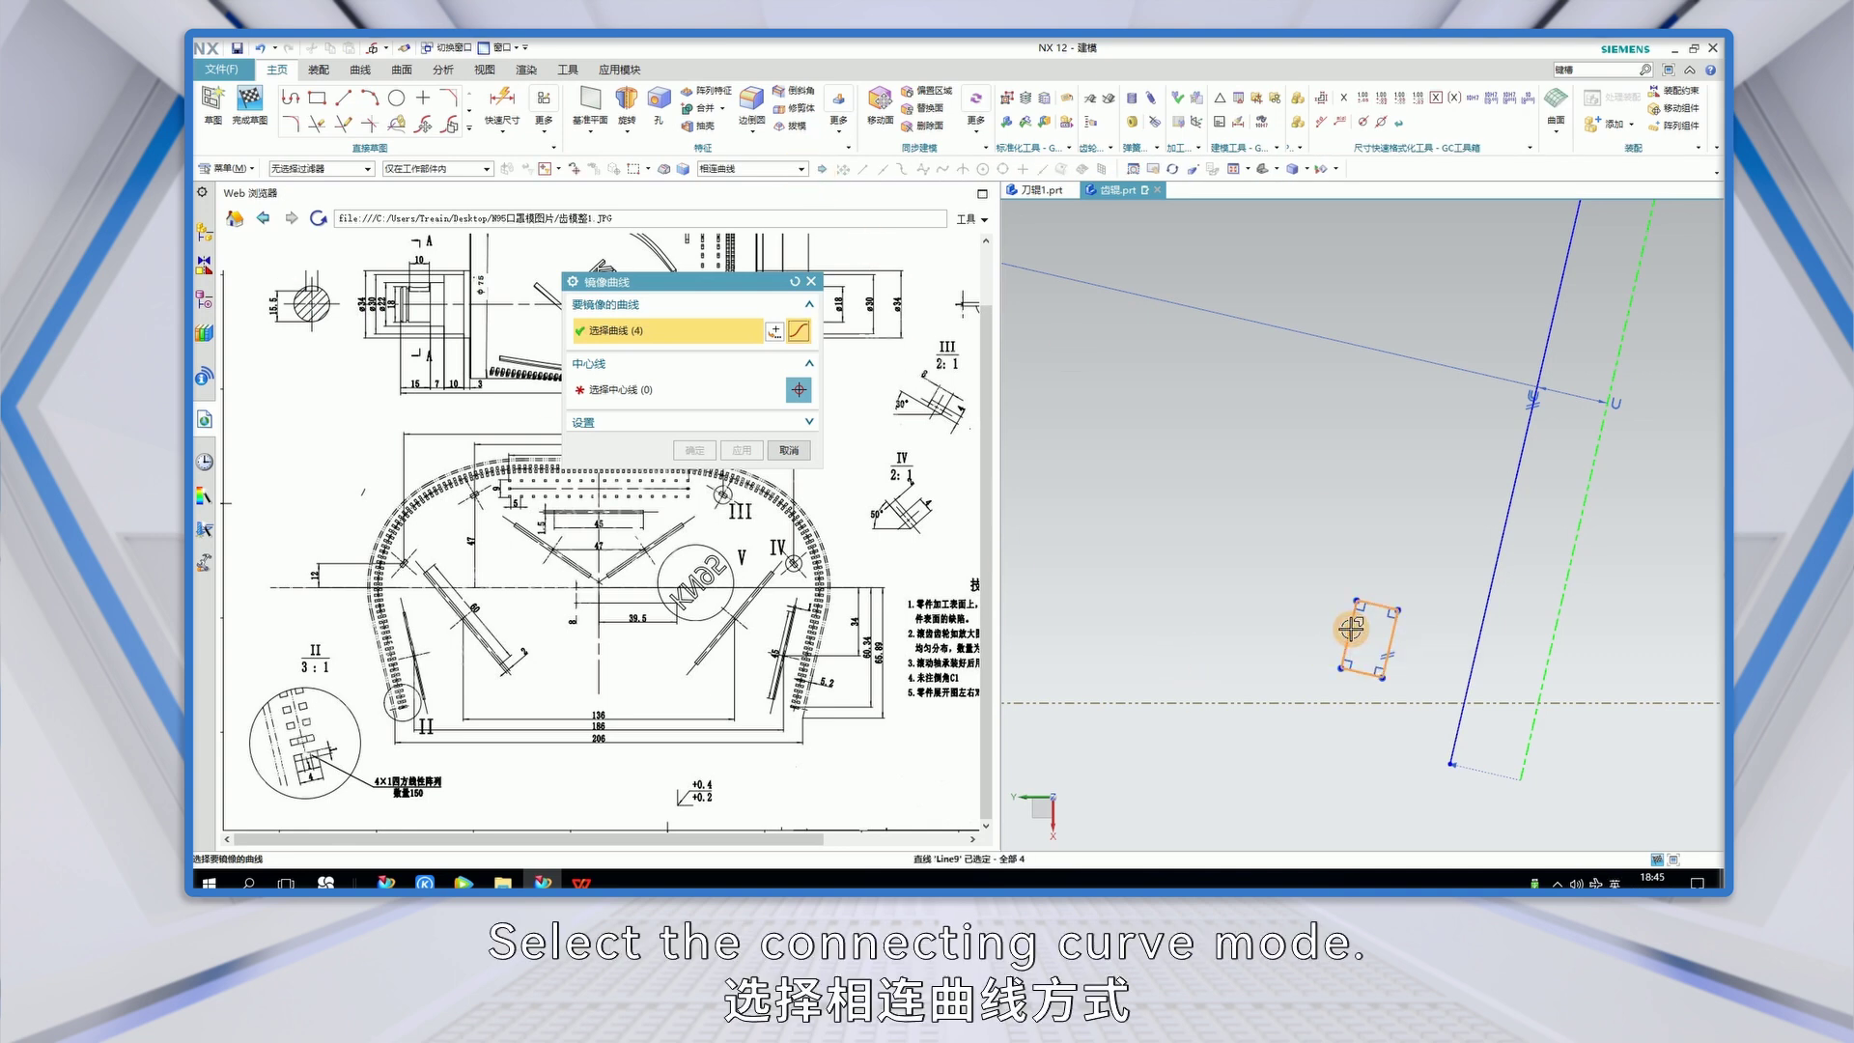
left_click(660, 403)
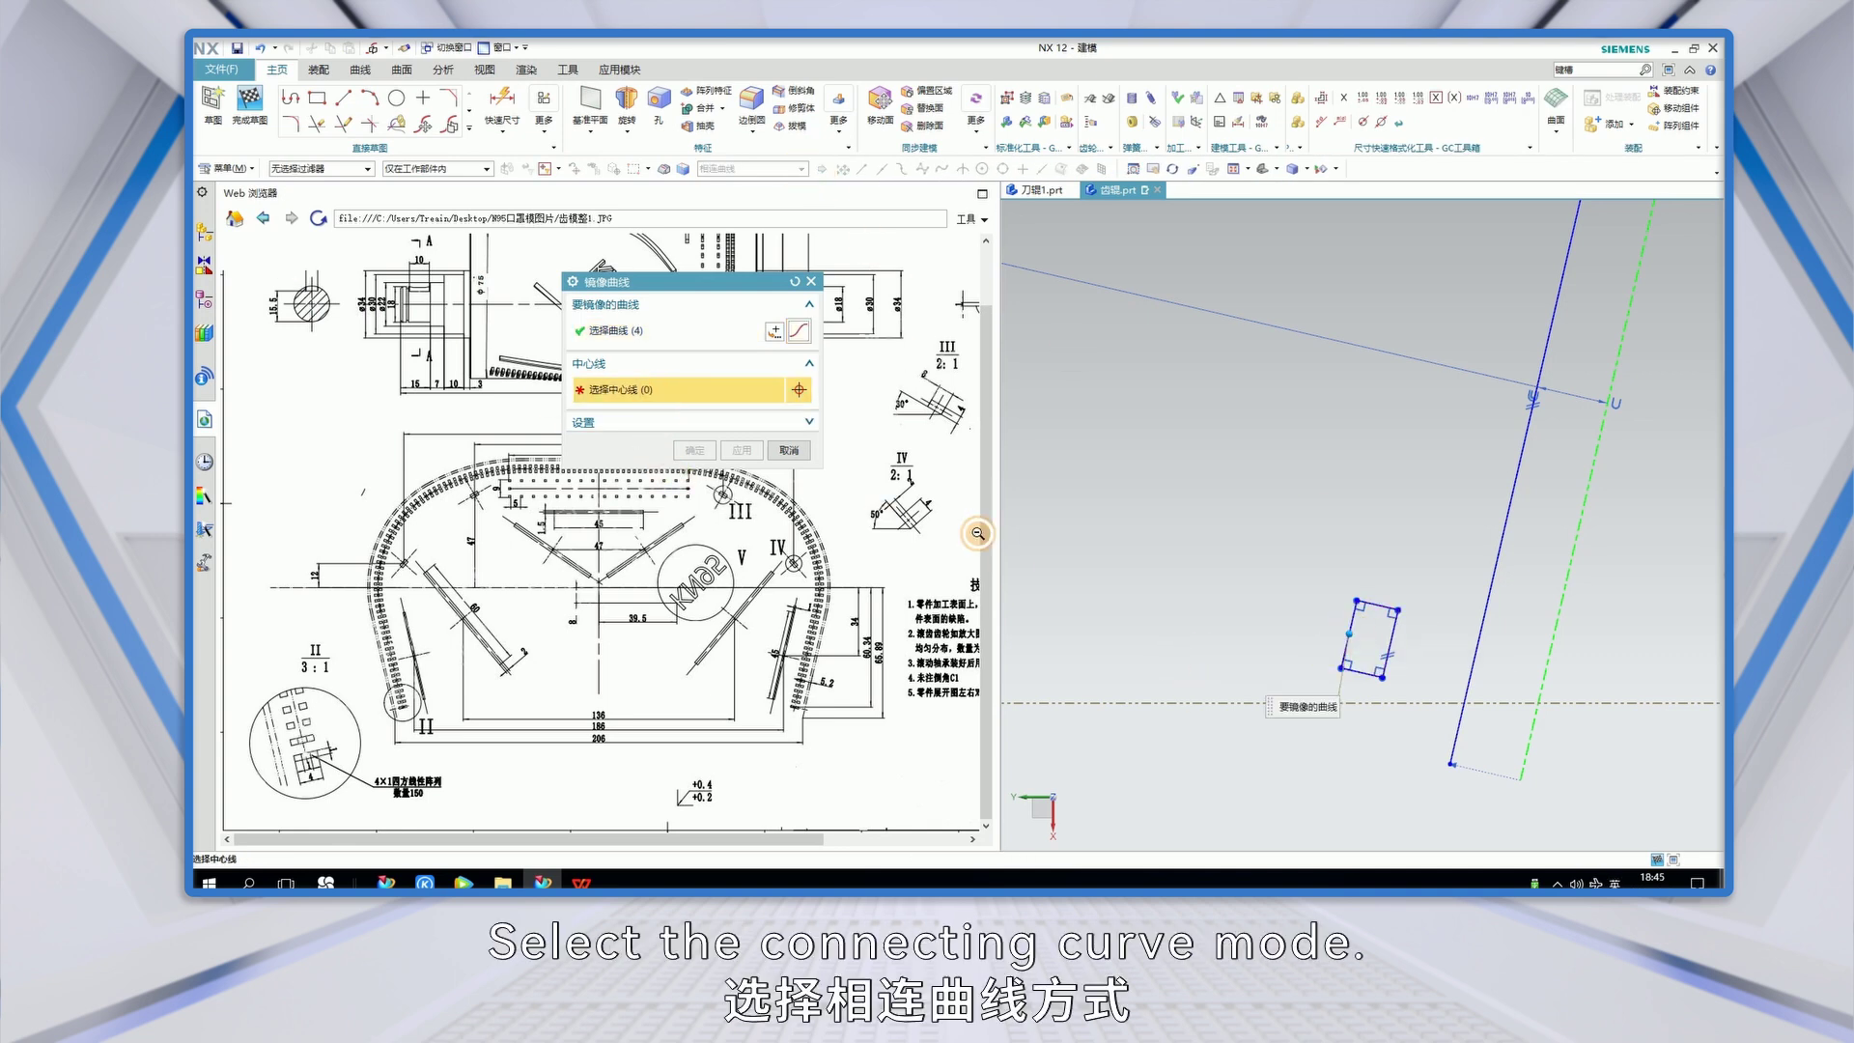
left_click(1479, 639)
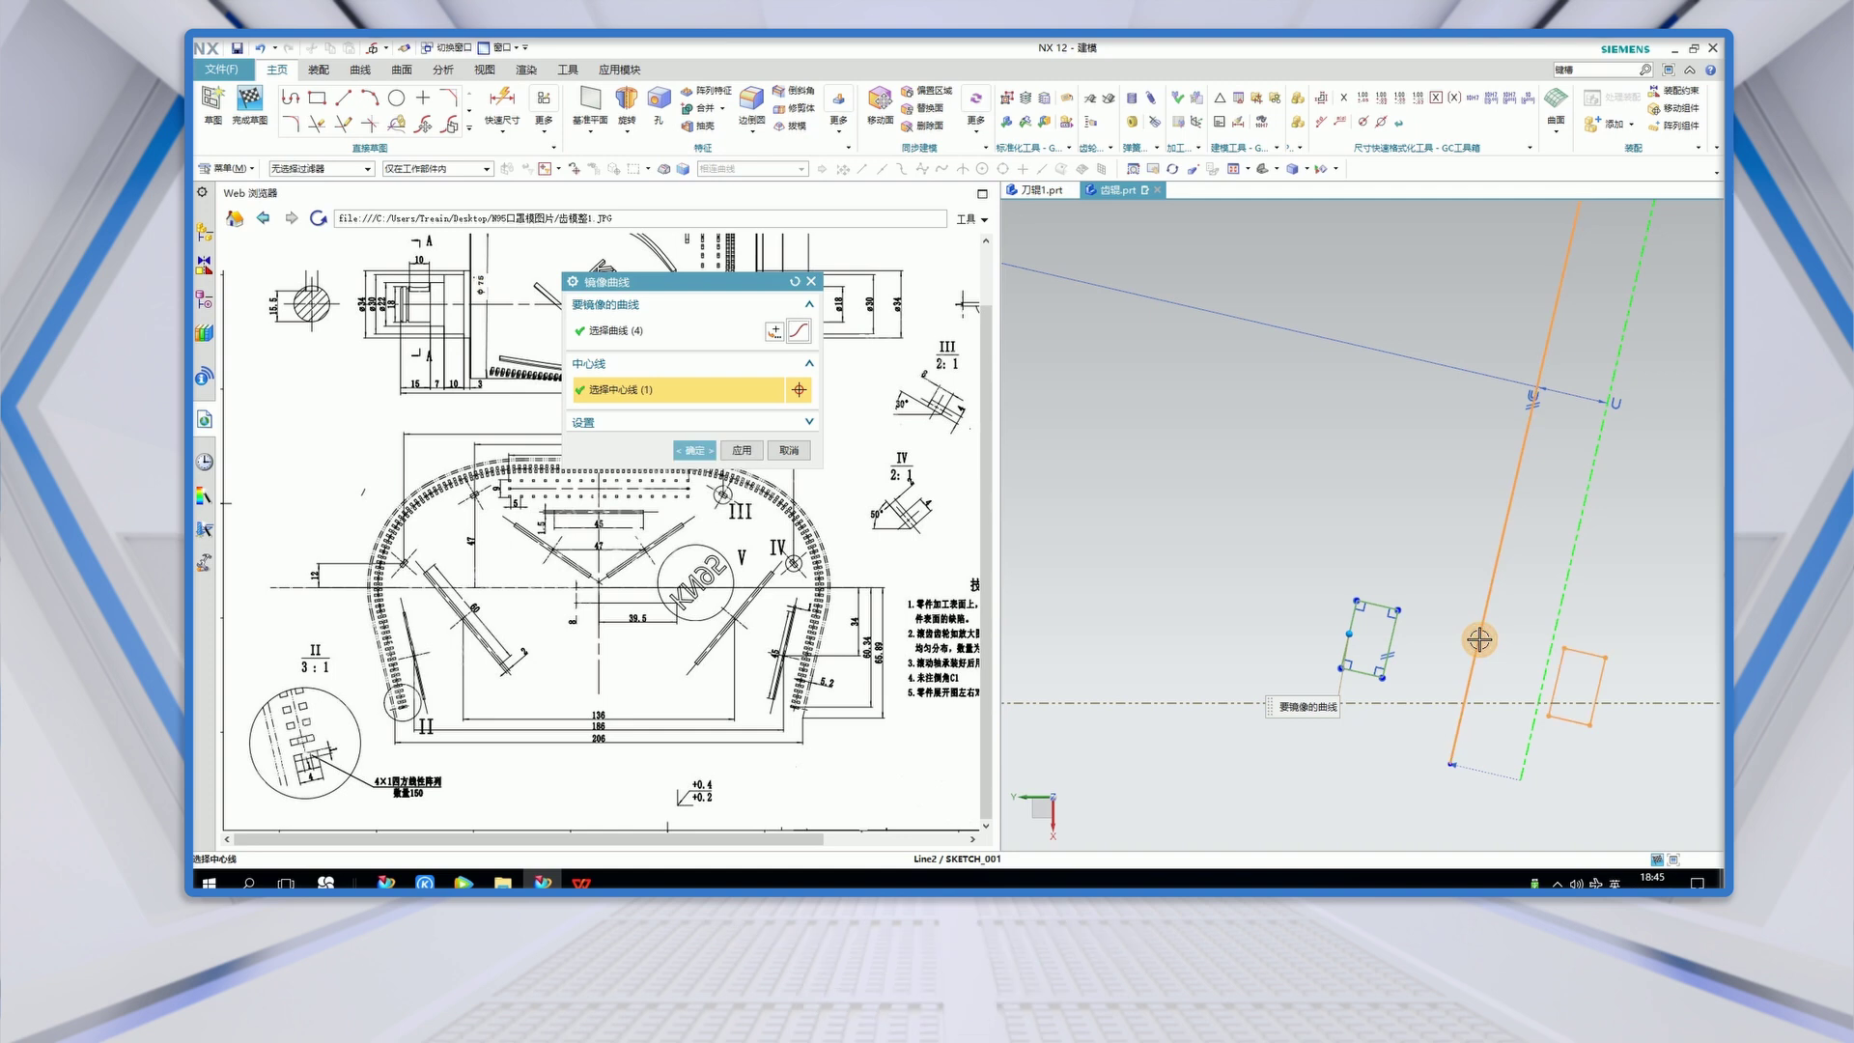
left_click(633, 424)
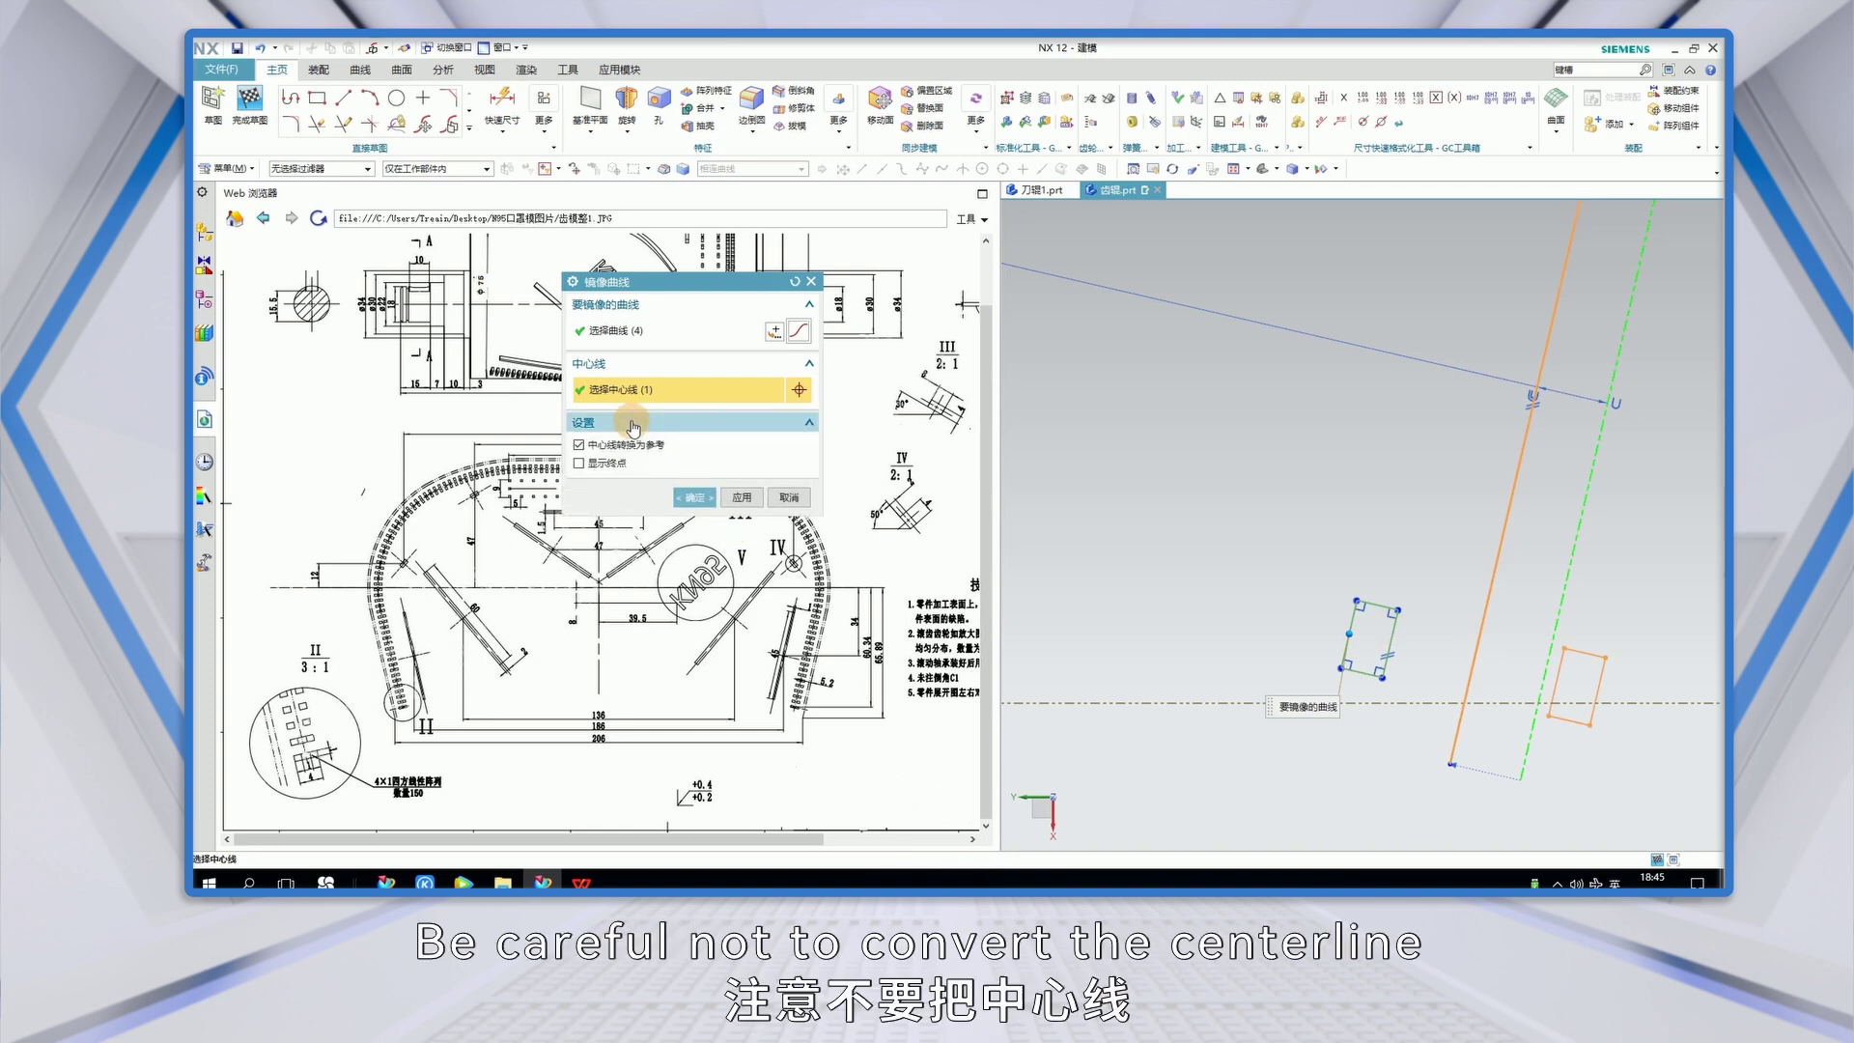
left_click(580, 447)
left_click(692, 500)
left_click(1236, 543)
- Dimension the gap between the facing long edges of the two tooth rectangles and set it to 1 mm
left_click(502, 104)
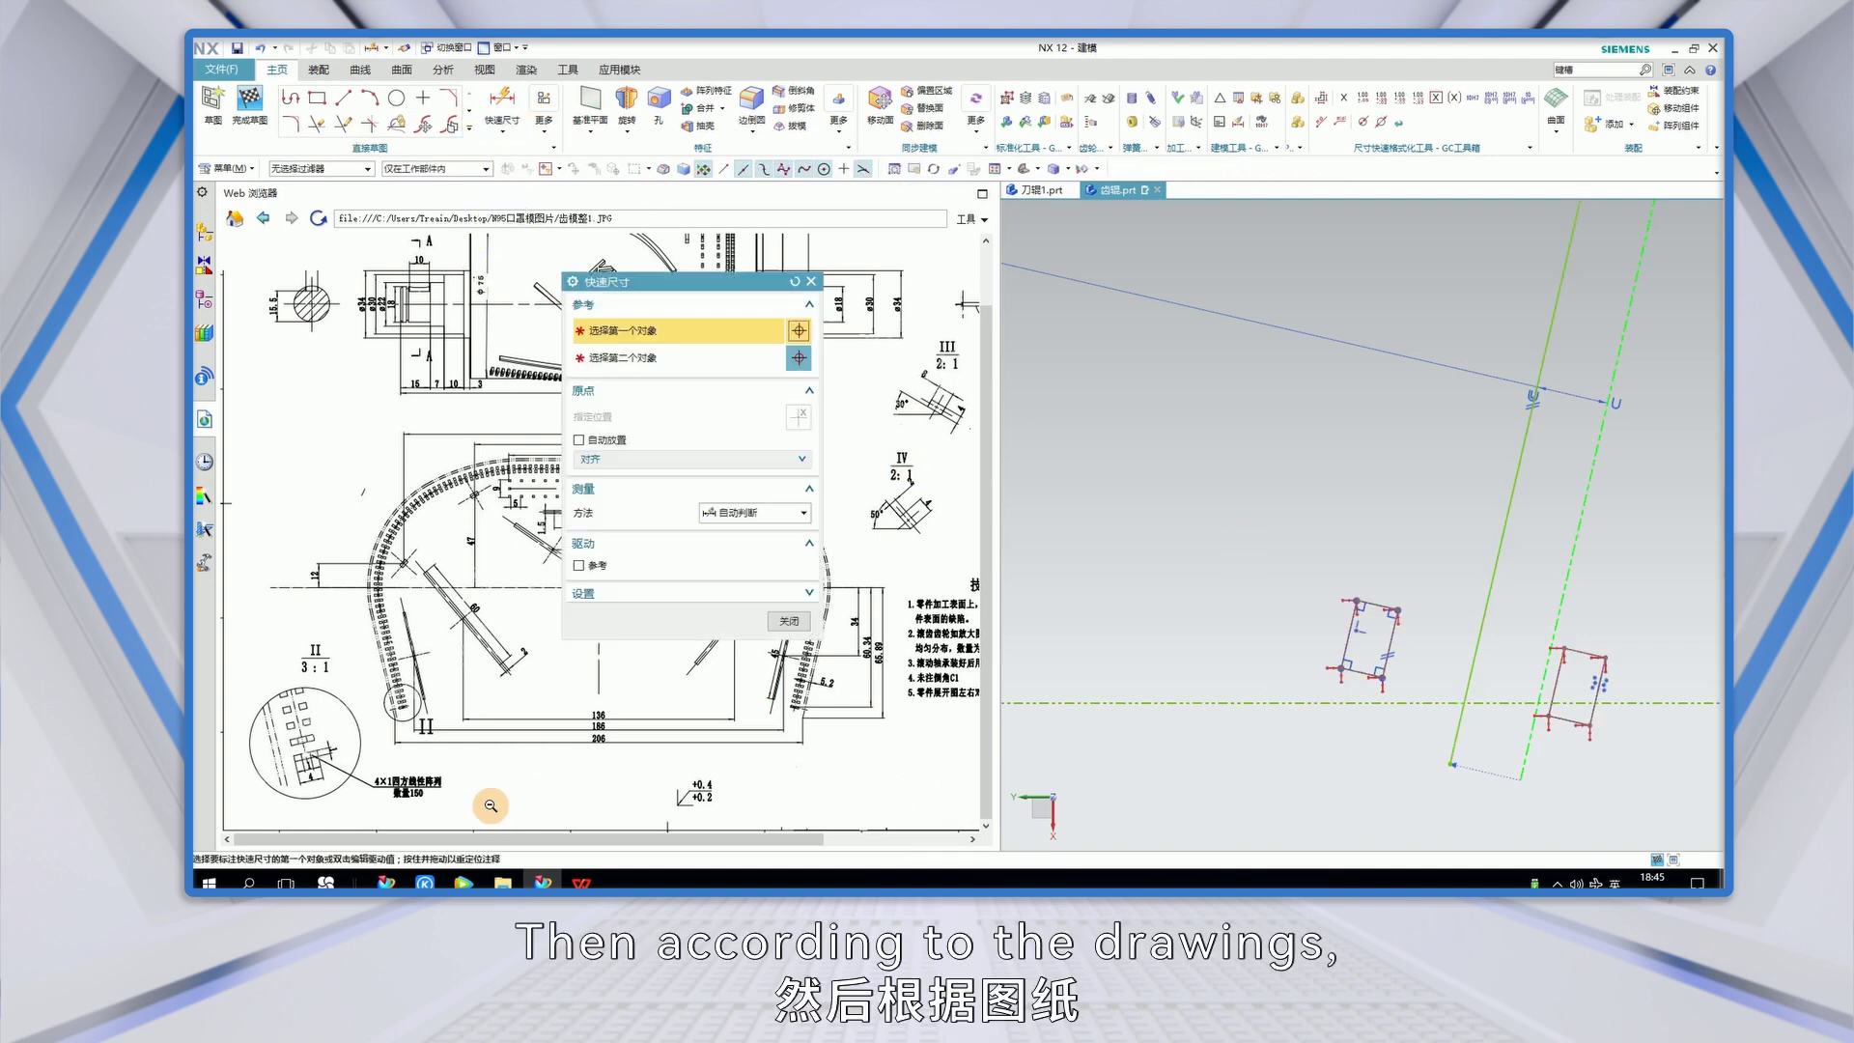
left_click(1392, 631)
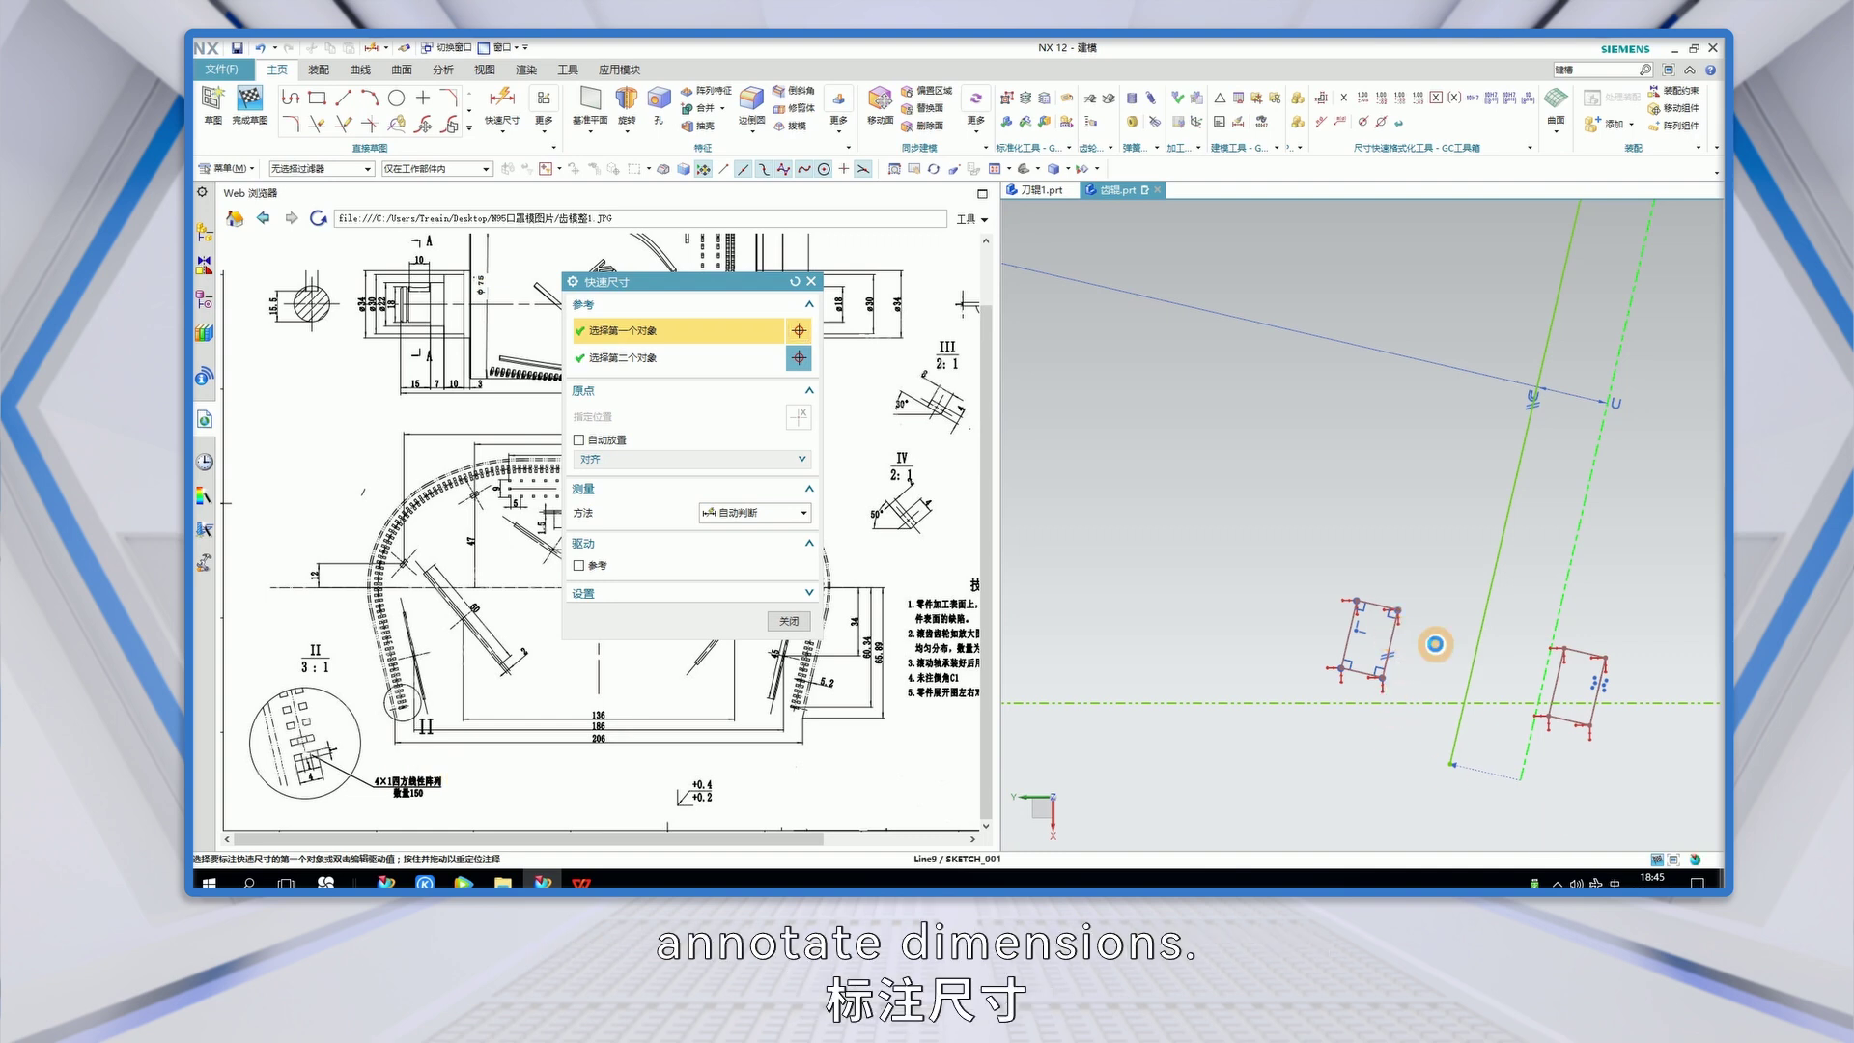
left_click(1557, 682)
left_click(1391, 761)
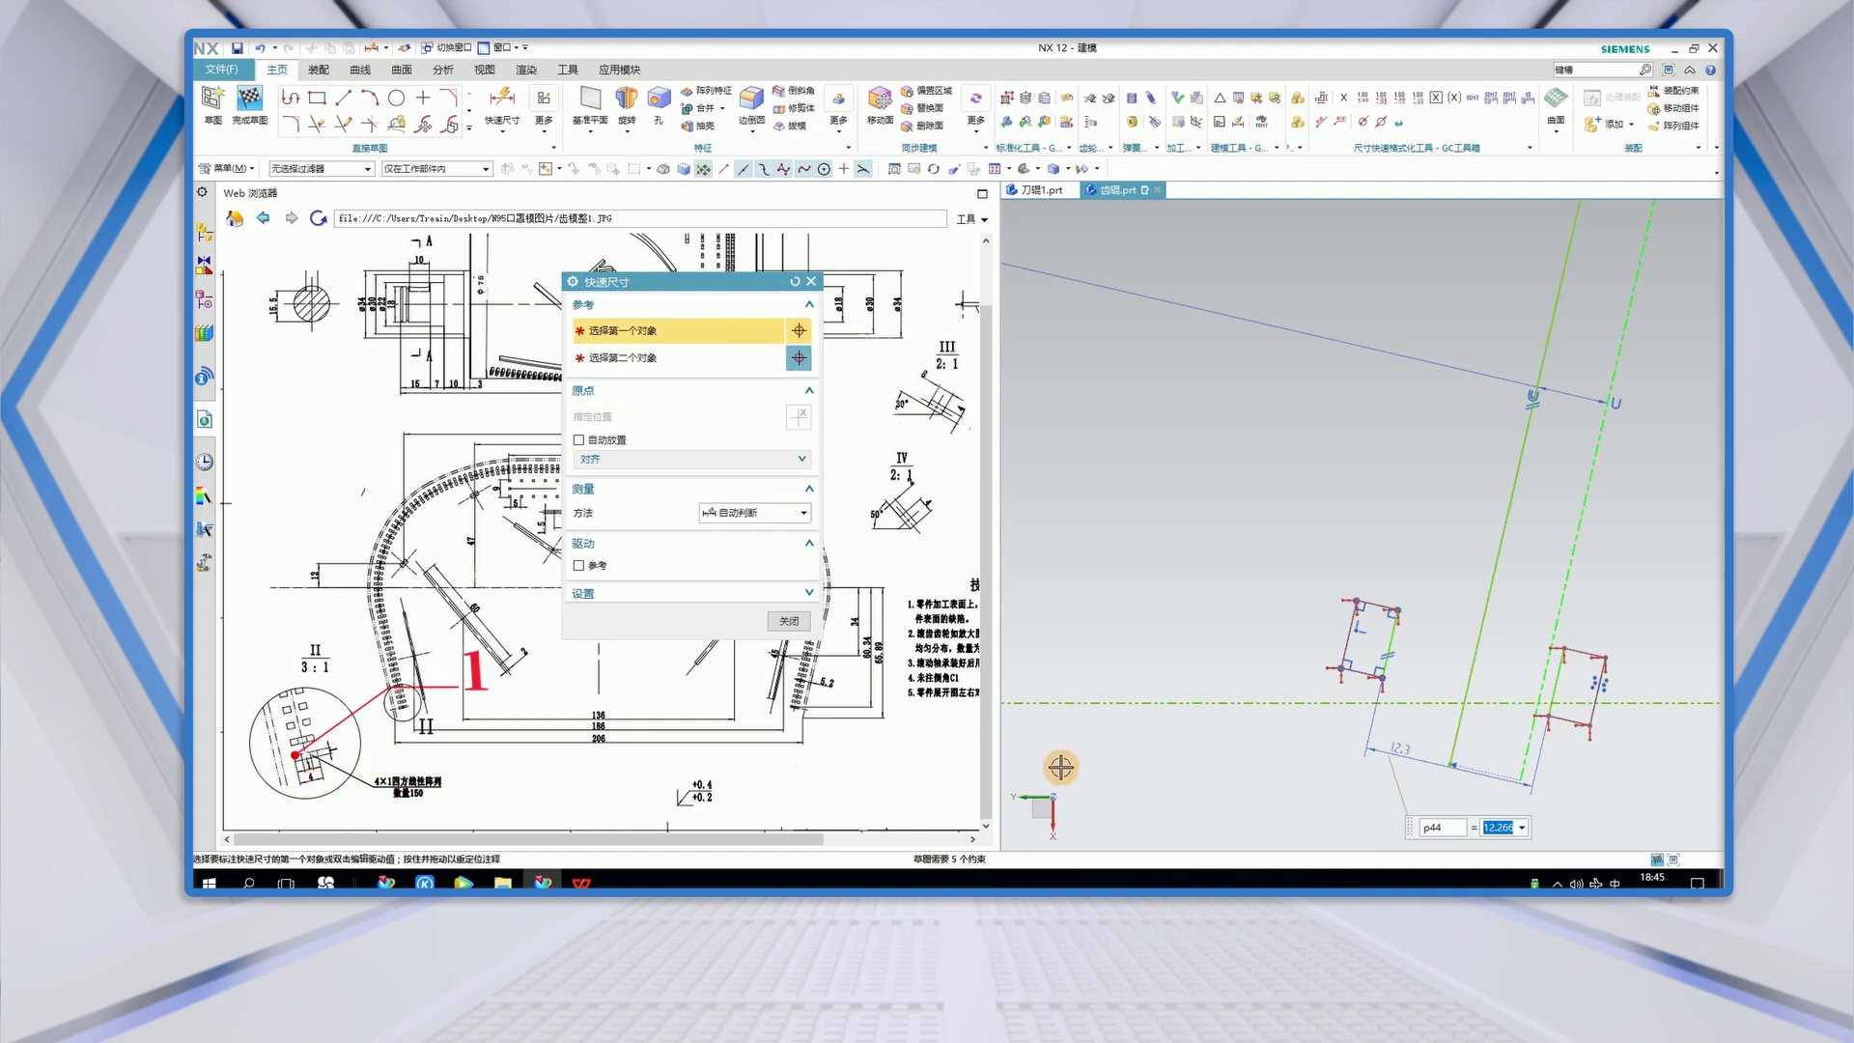
type("1")
key("Return")
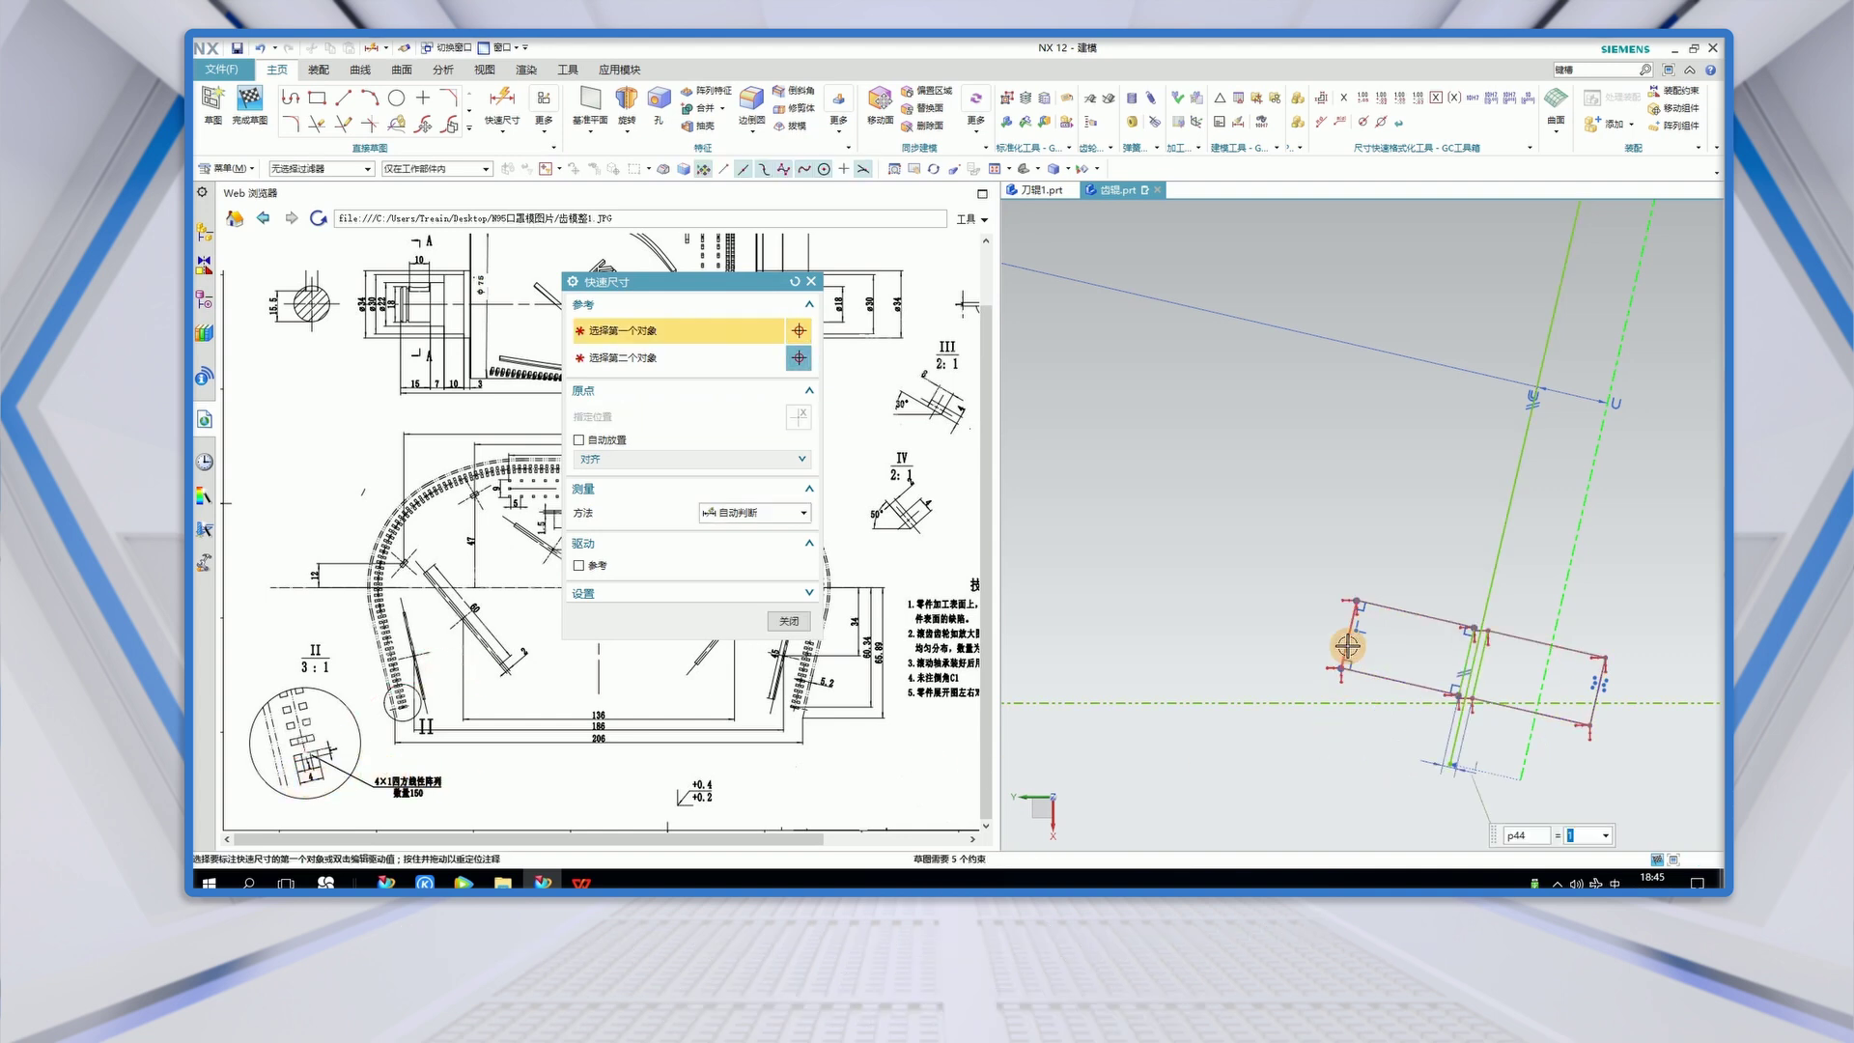
- Dimension the distance between the outer long edges of the two tooth rectangles and set it to 4 mm
left_click(1345, 646)
left_click(1598, 691)
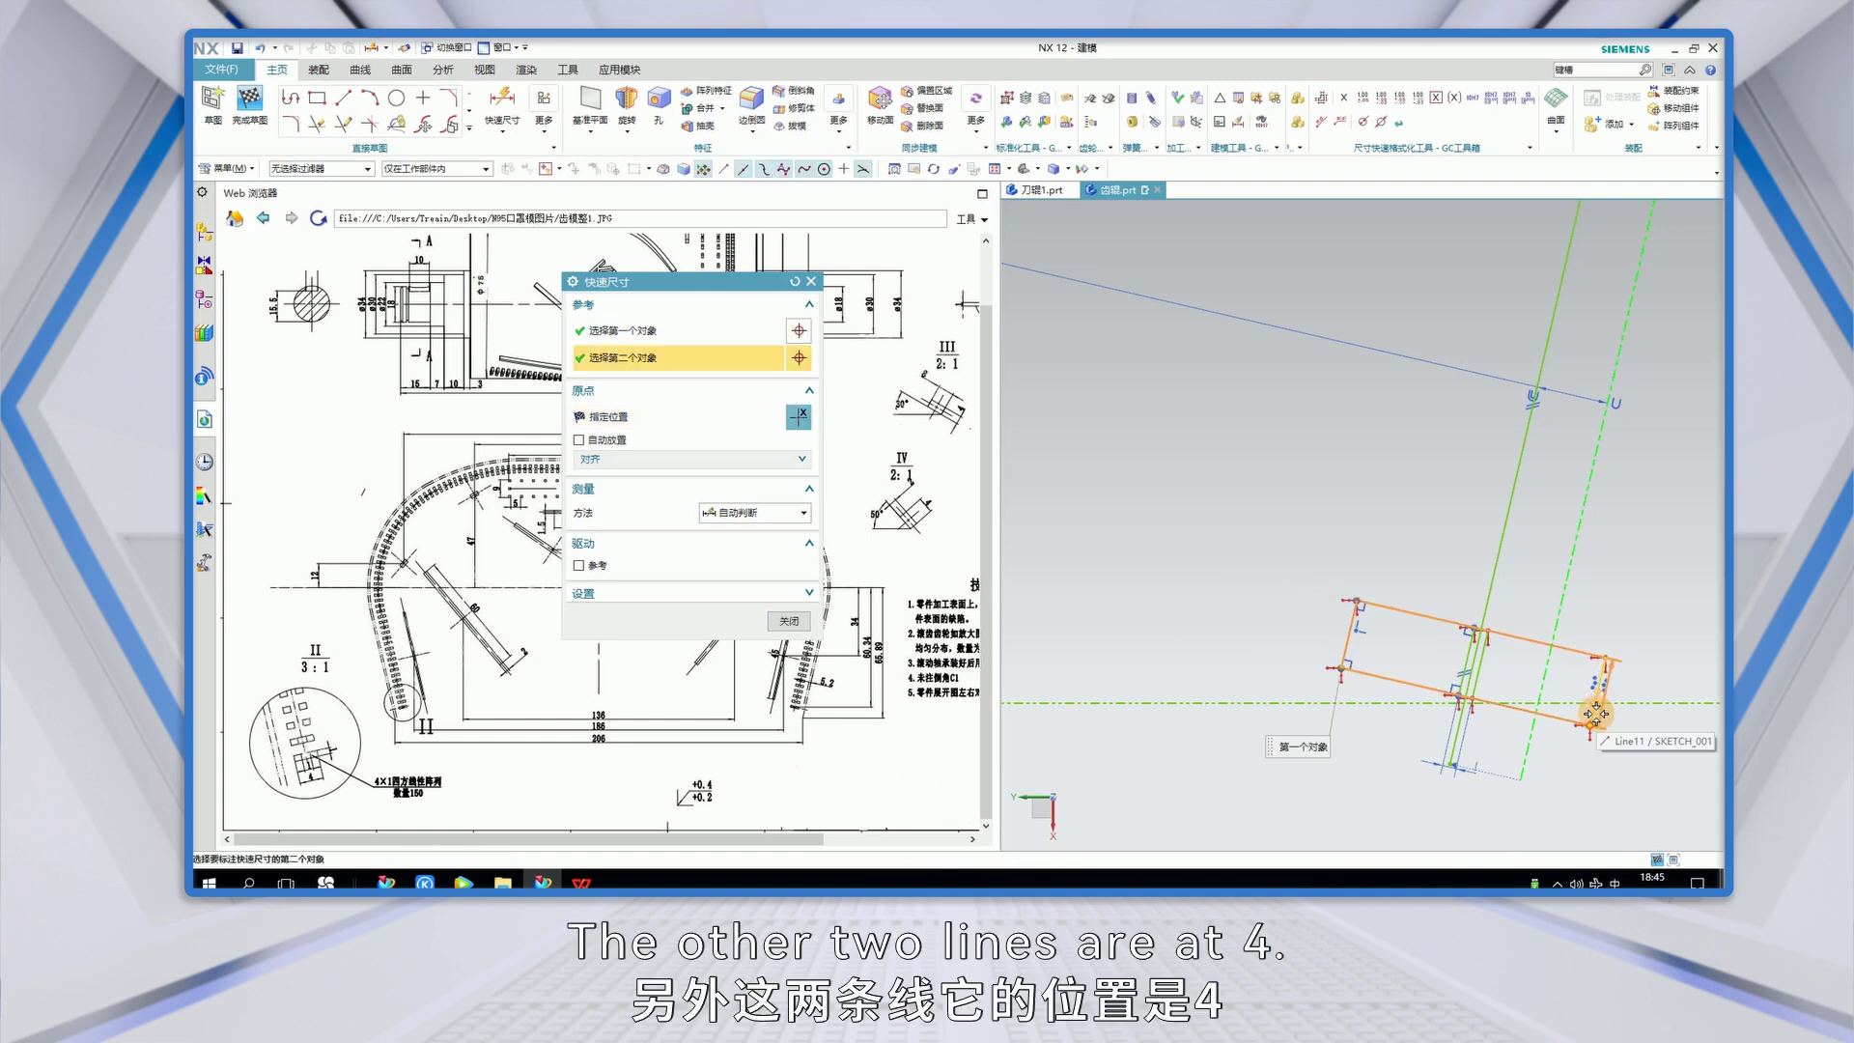
left_click(1404, 802)
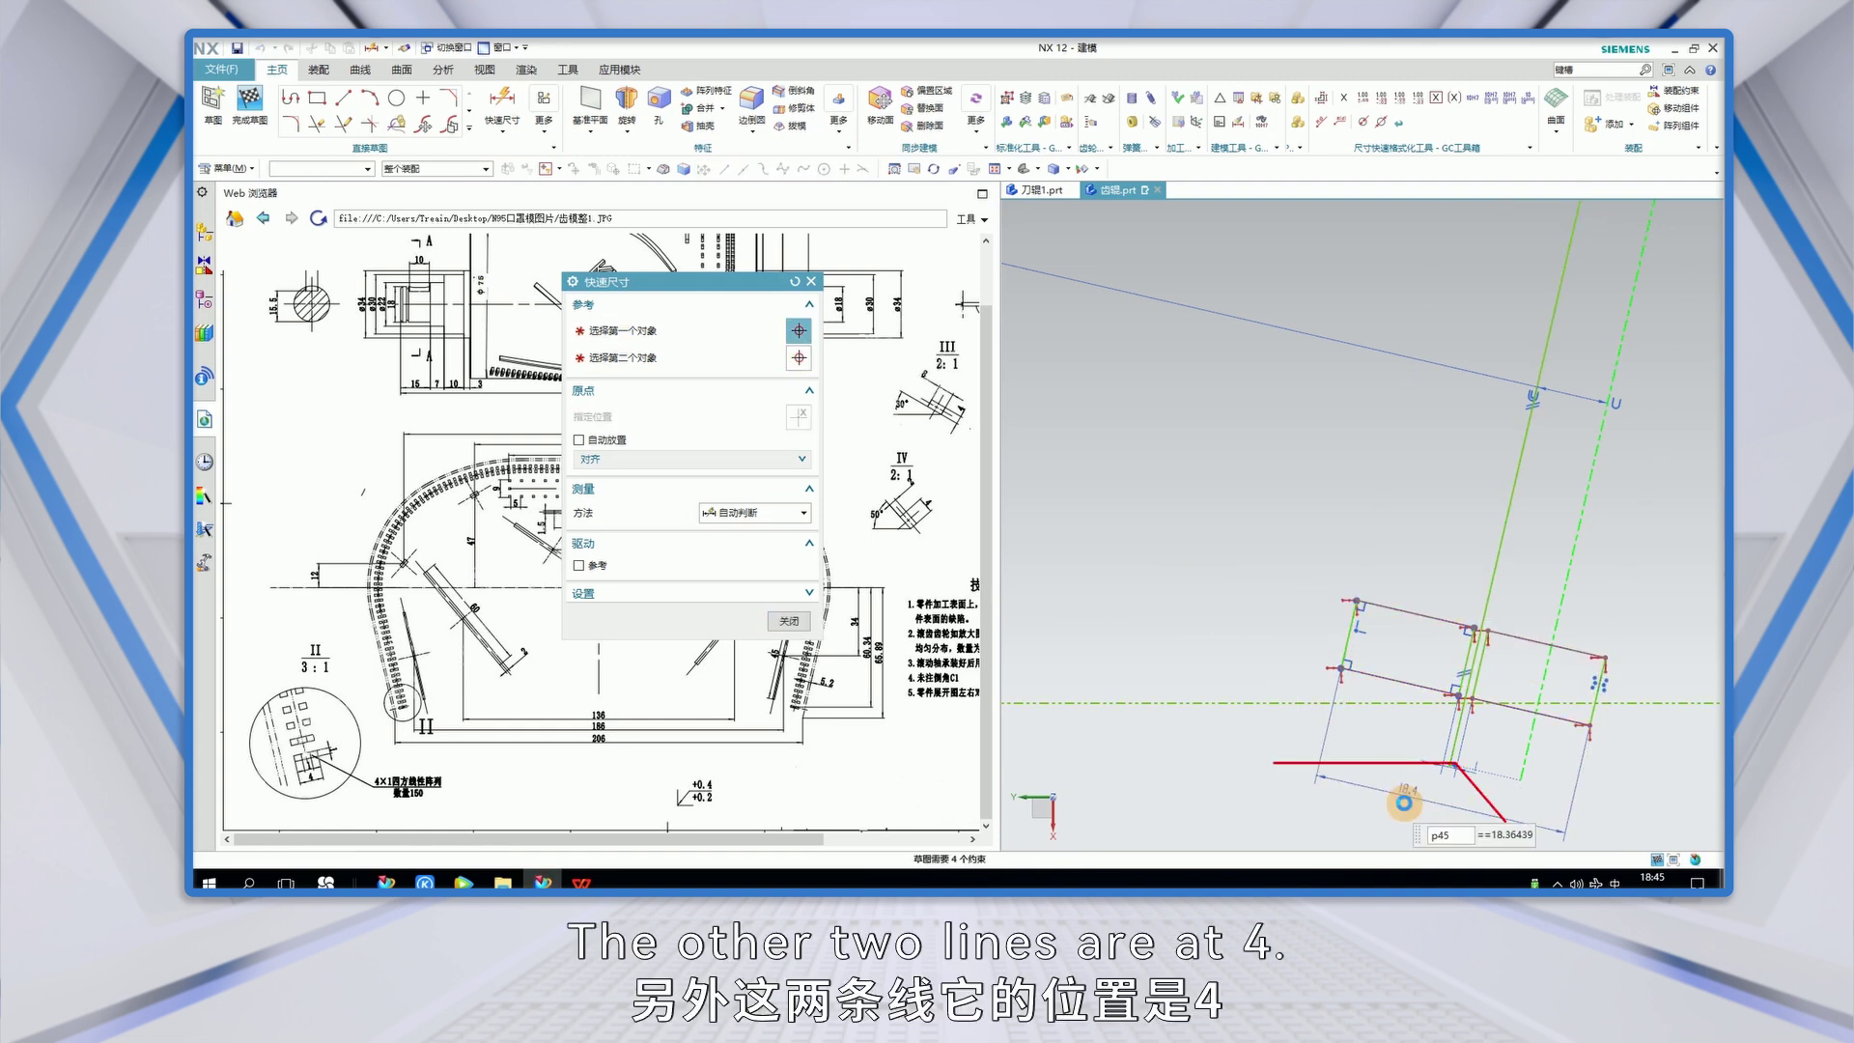
type("4")
key("Return")
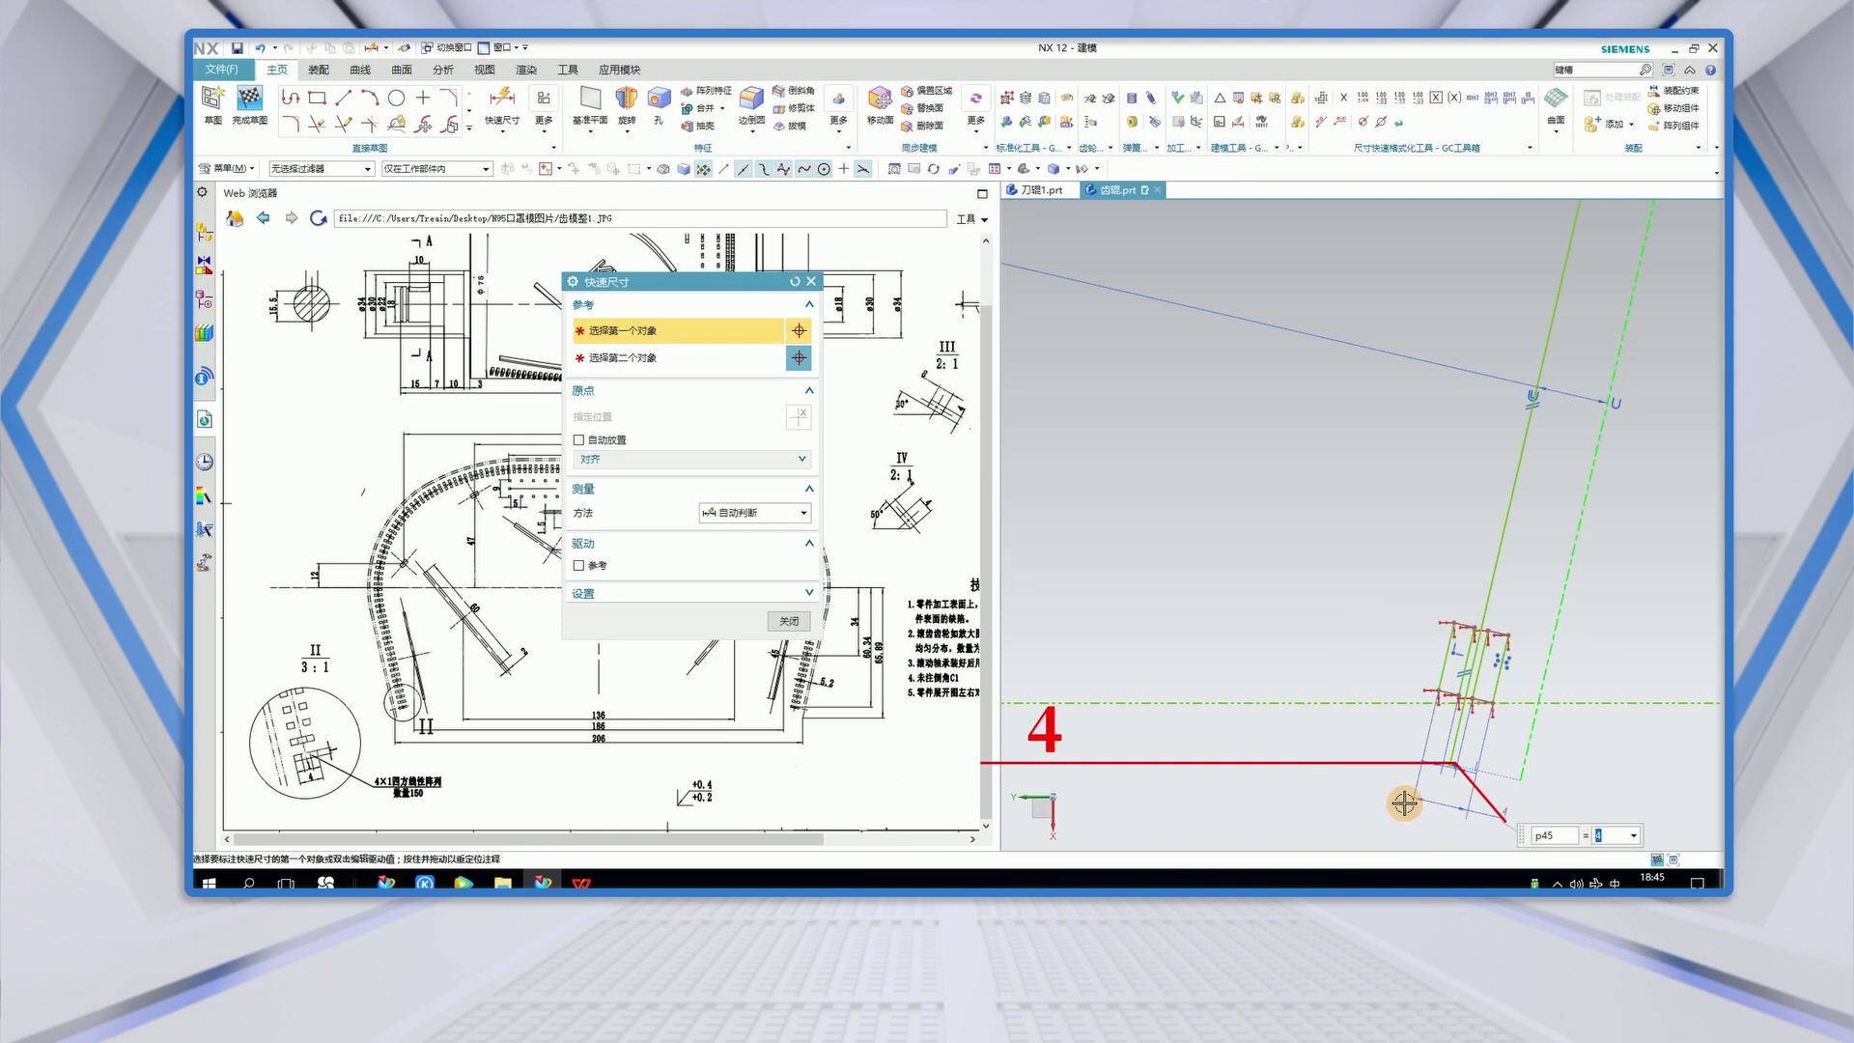
- Dimension the outer long edge of the tooth rectangle nearest the dashed mask outline and set its length to 1 mm
scroll(1512, 666, "up", 5)
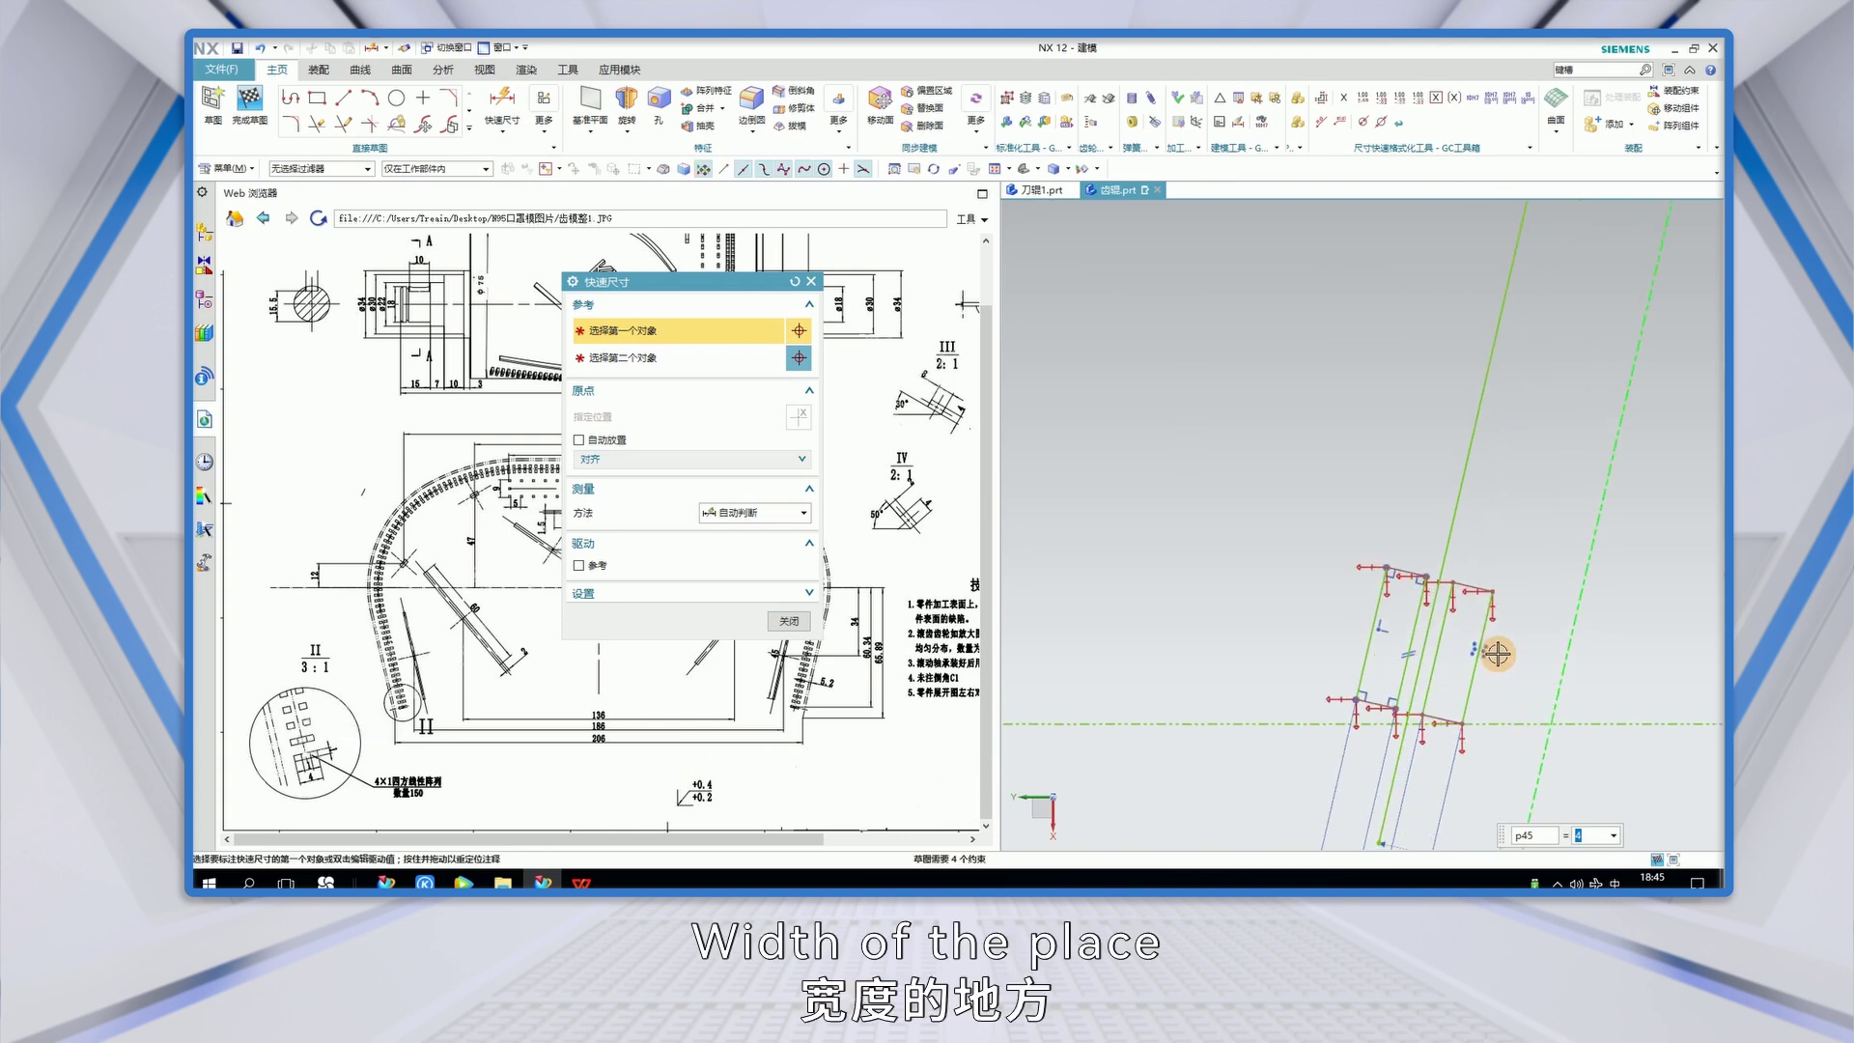
left_click(1475, 638)
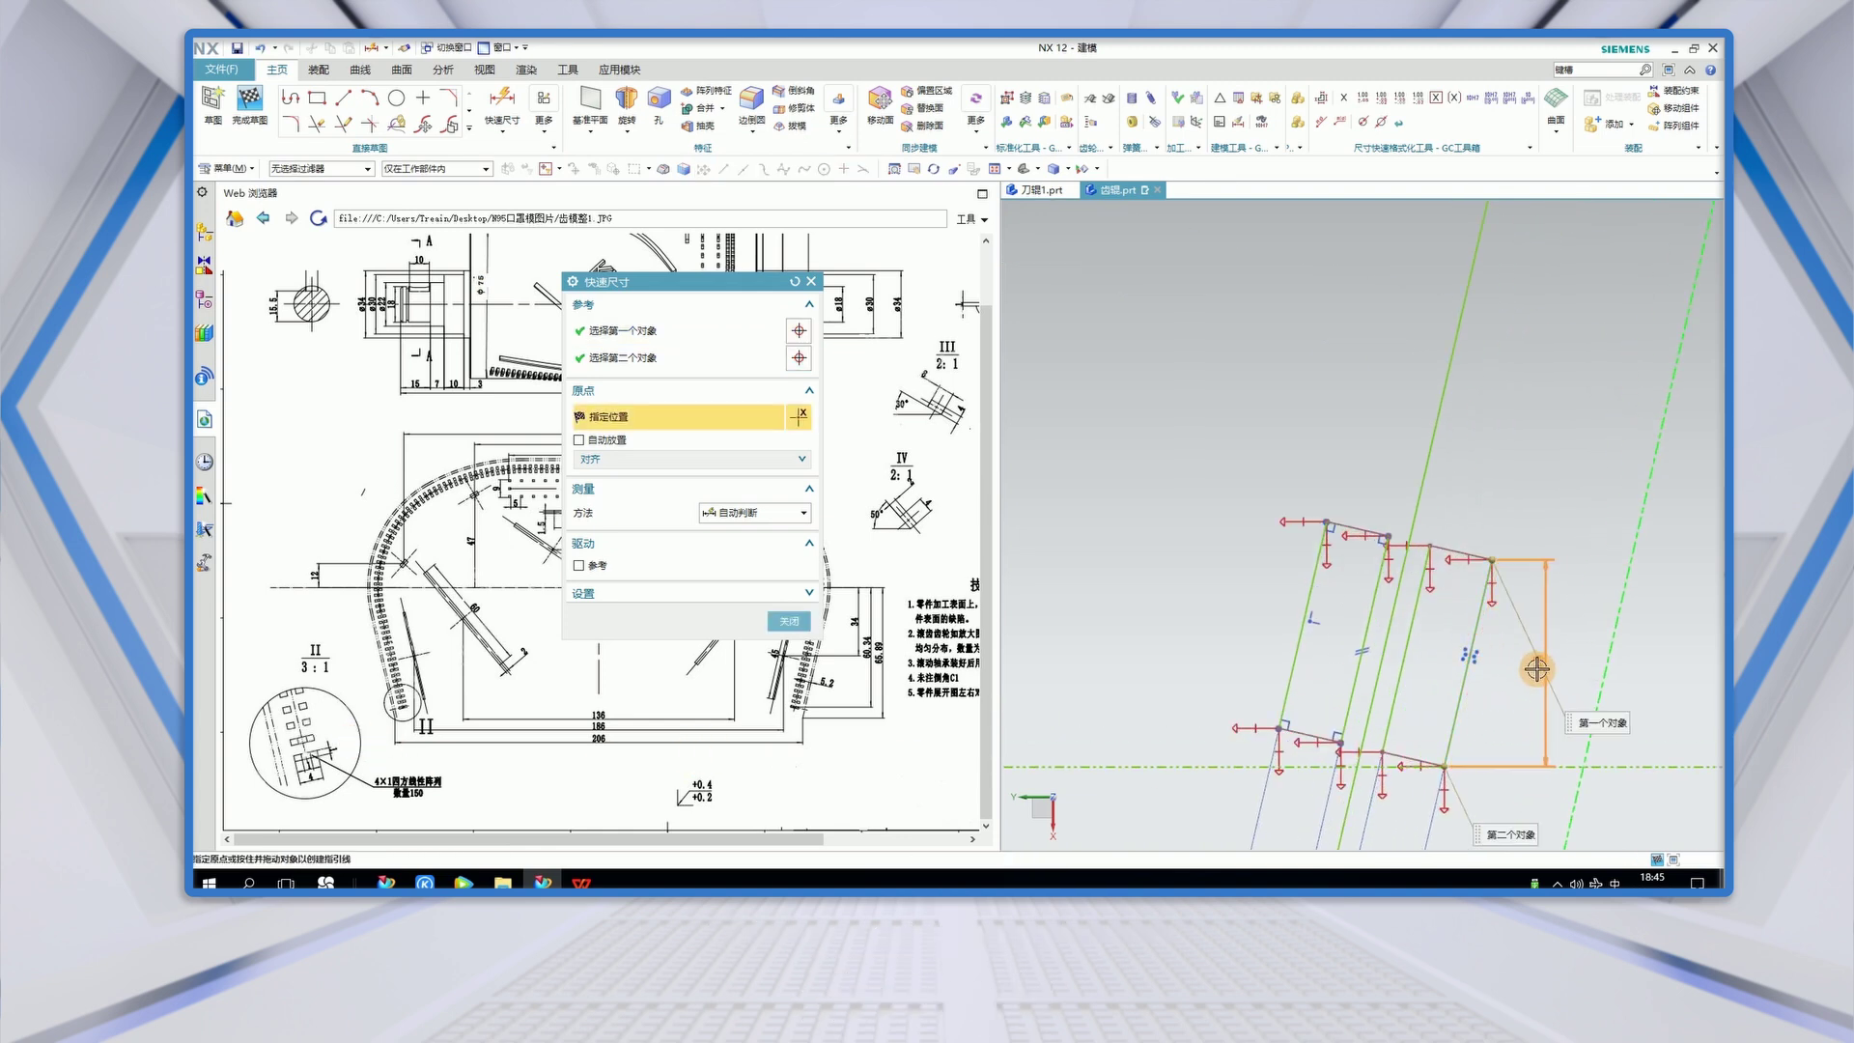
left_click(1470, 696)
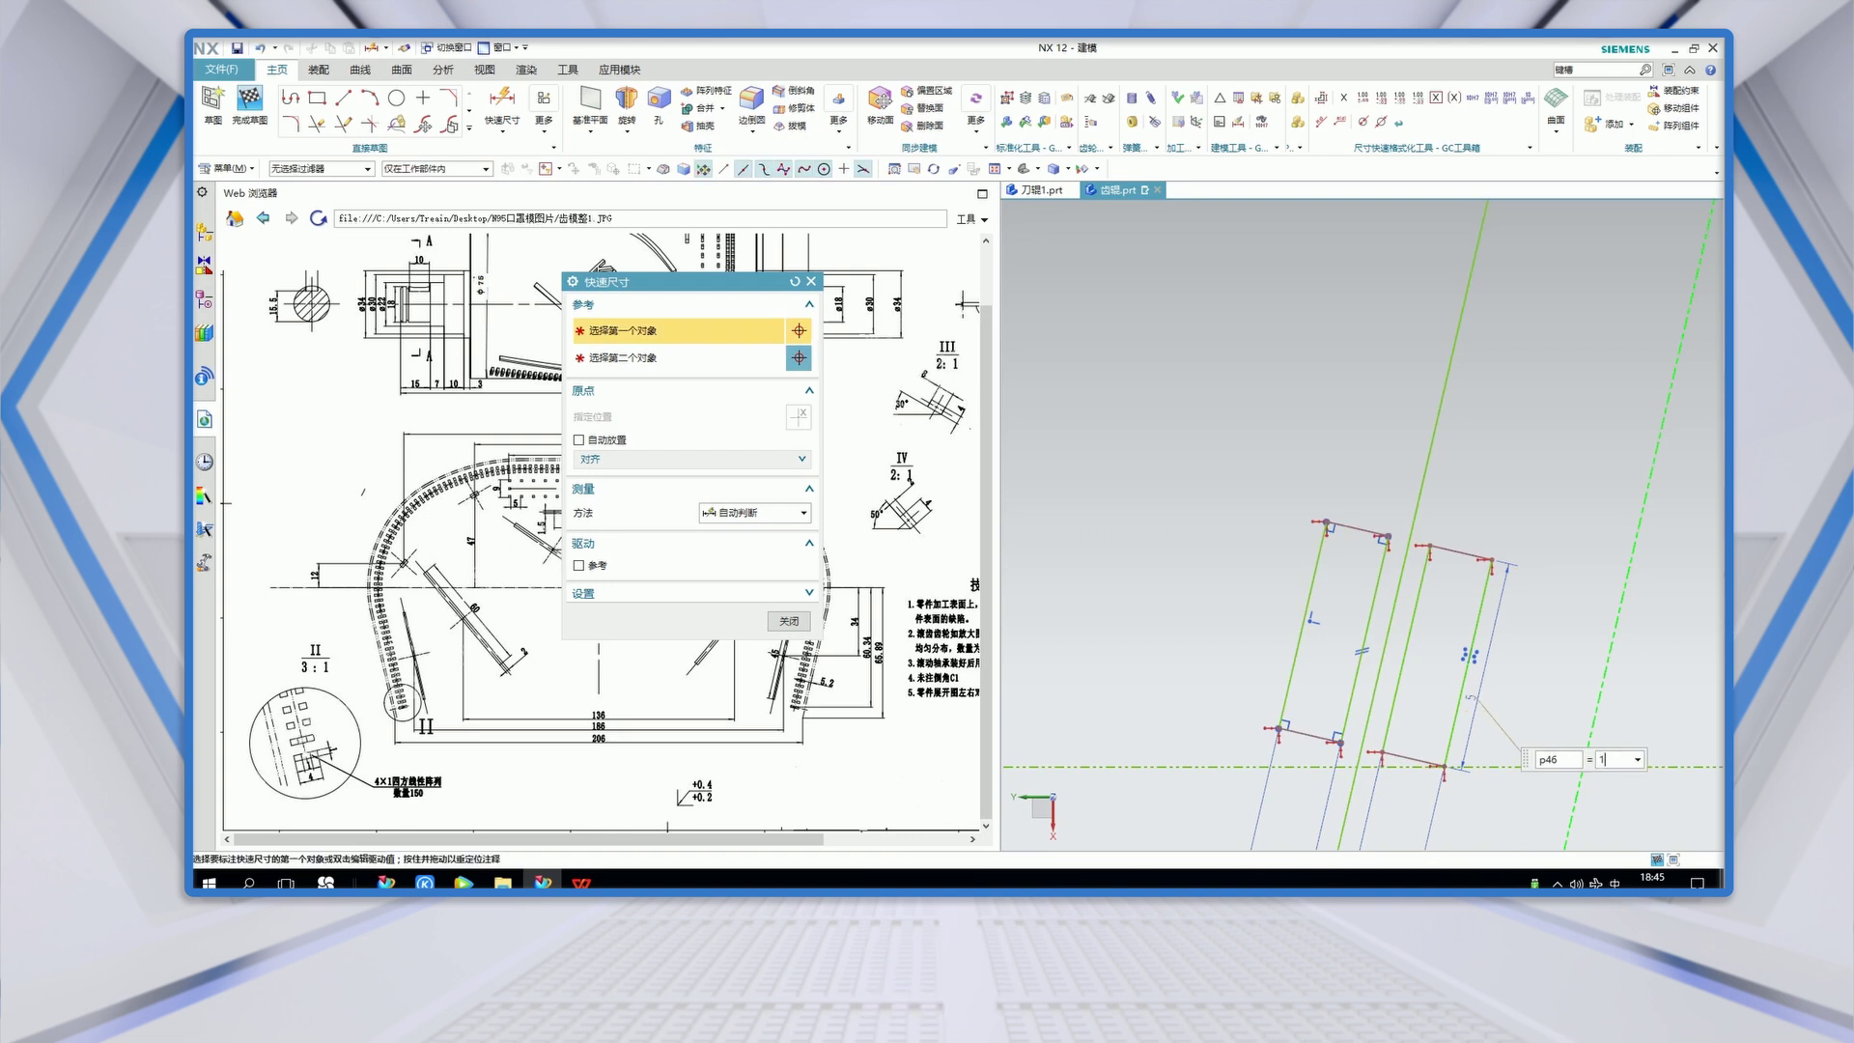
type("1")
key("Return")
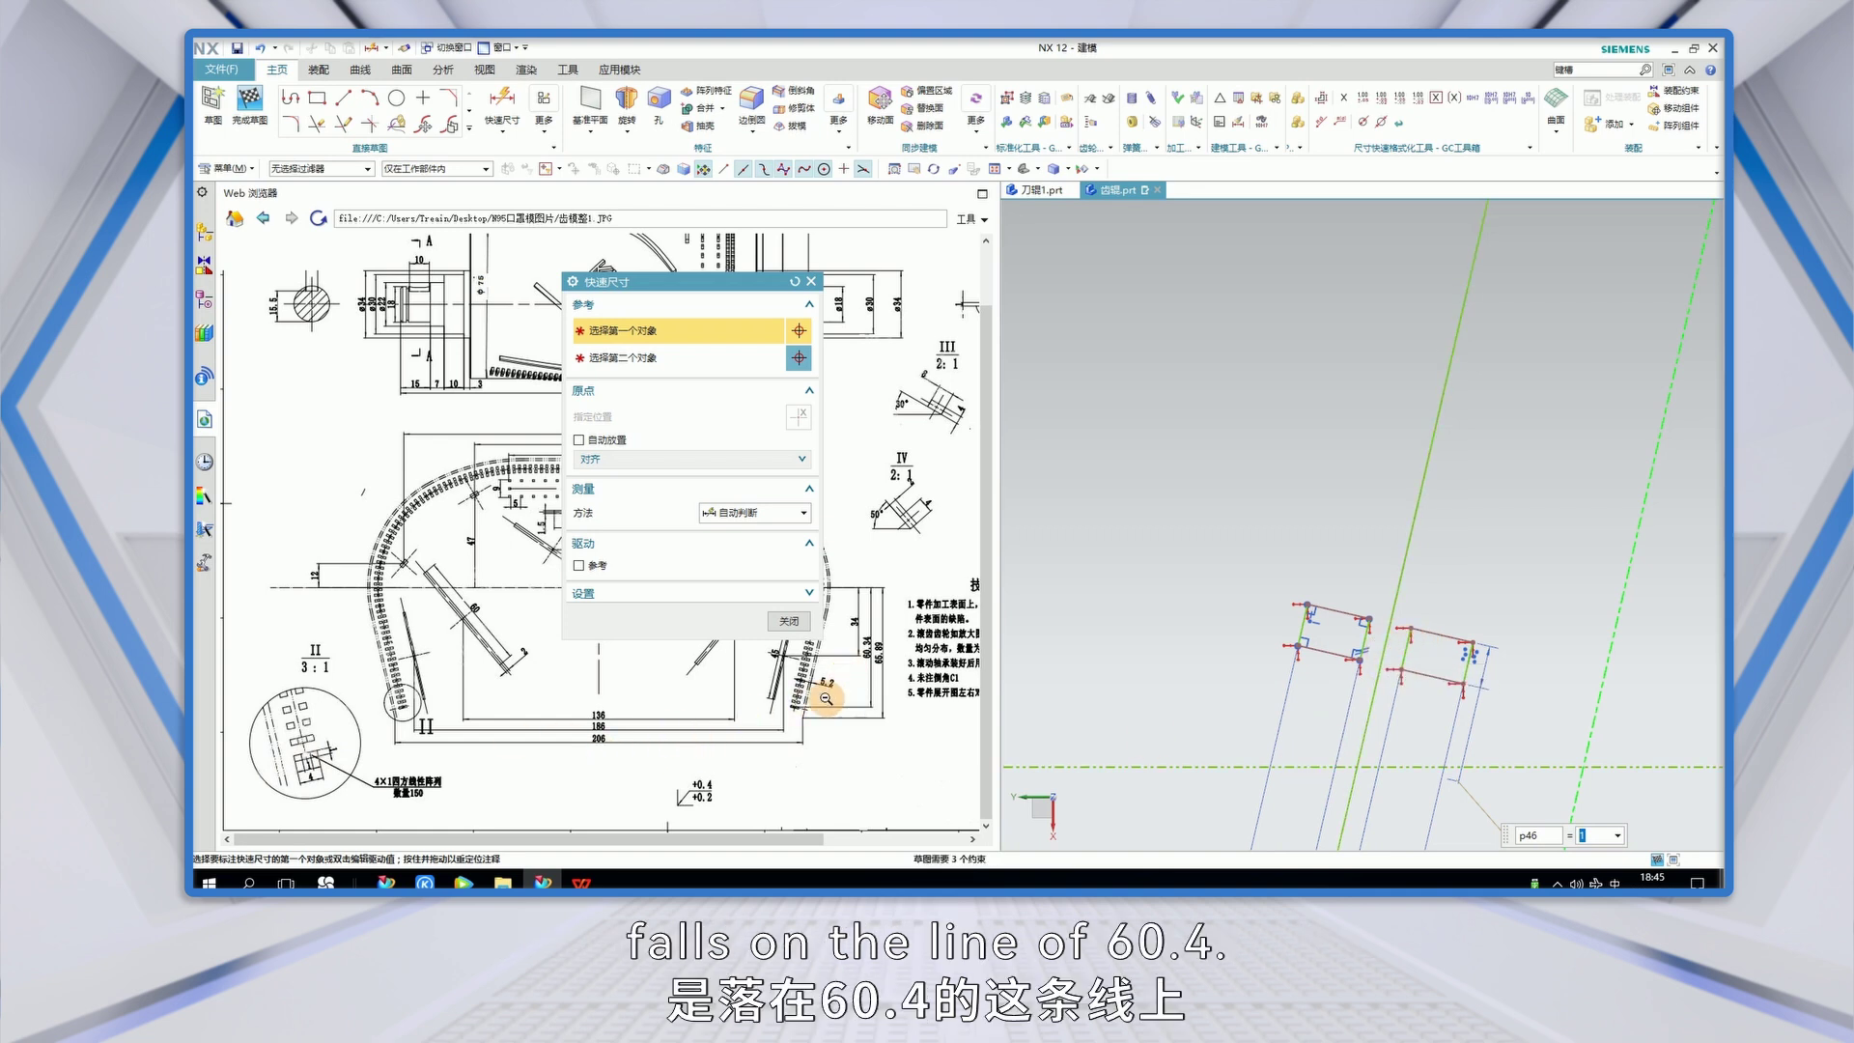
- Draw a short line connecting the midpoints of the facing edges of the two tooth rectangles across the offset outline
left_click(344, 98)
left_click(1367, 639)
left_click(1406, 650)
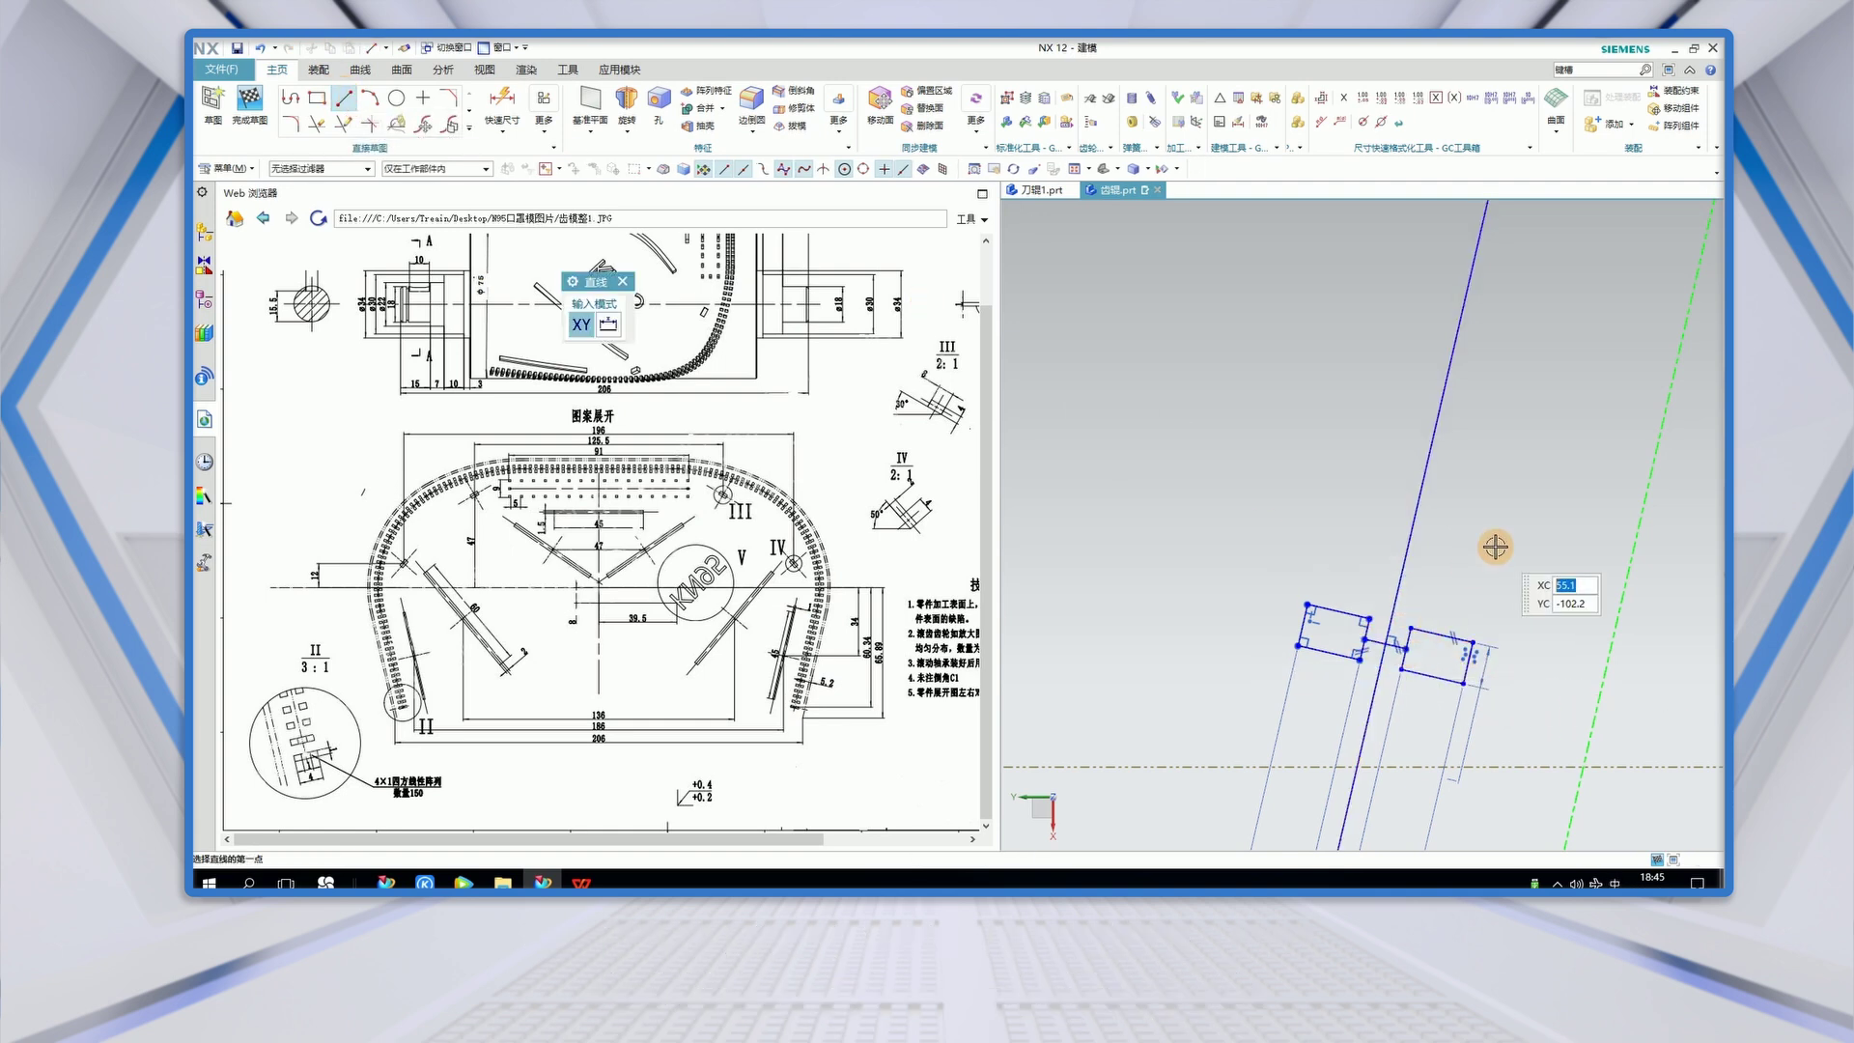
key("Escape")
- Create a sketch point with the Intersection Point method where the short connecting line crosses the offset outline's straight segment
scroll(1342, 650, "up", 3)
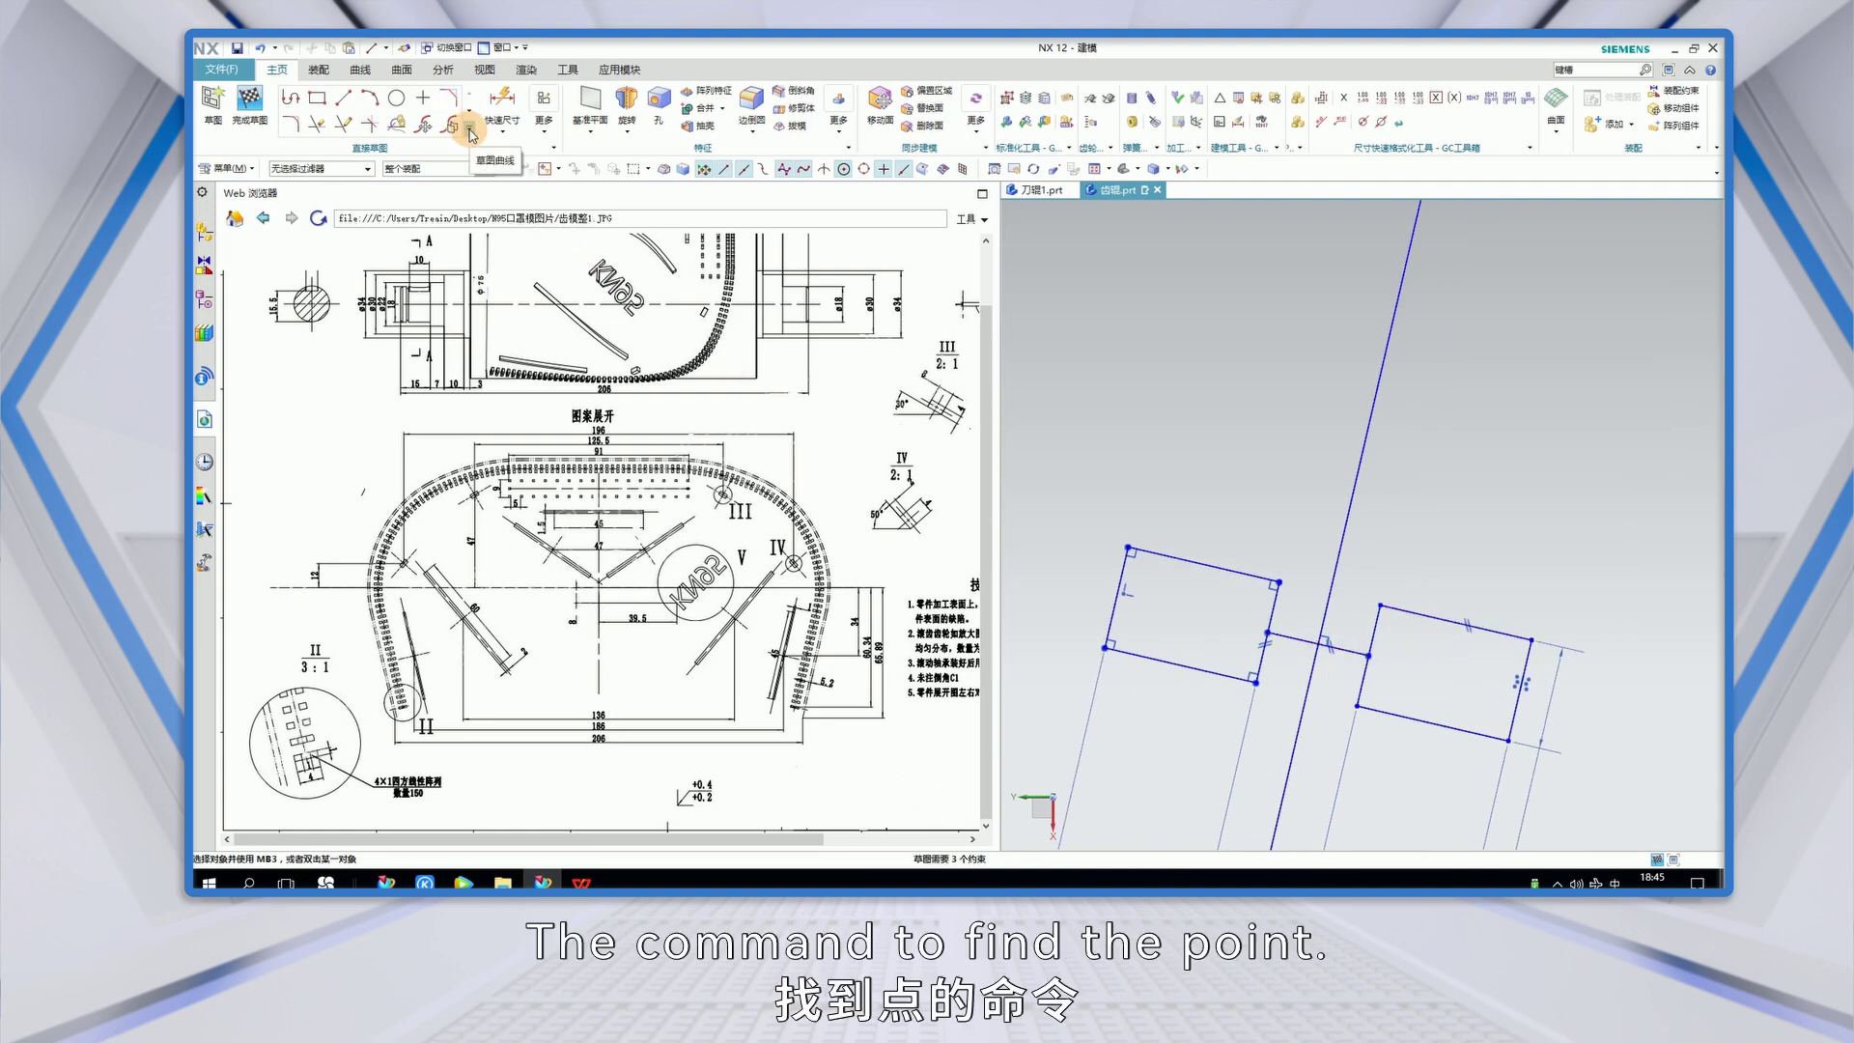
left_click(422, 98)
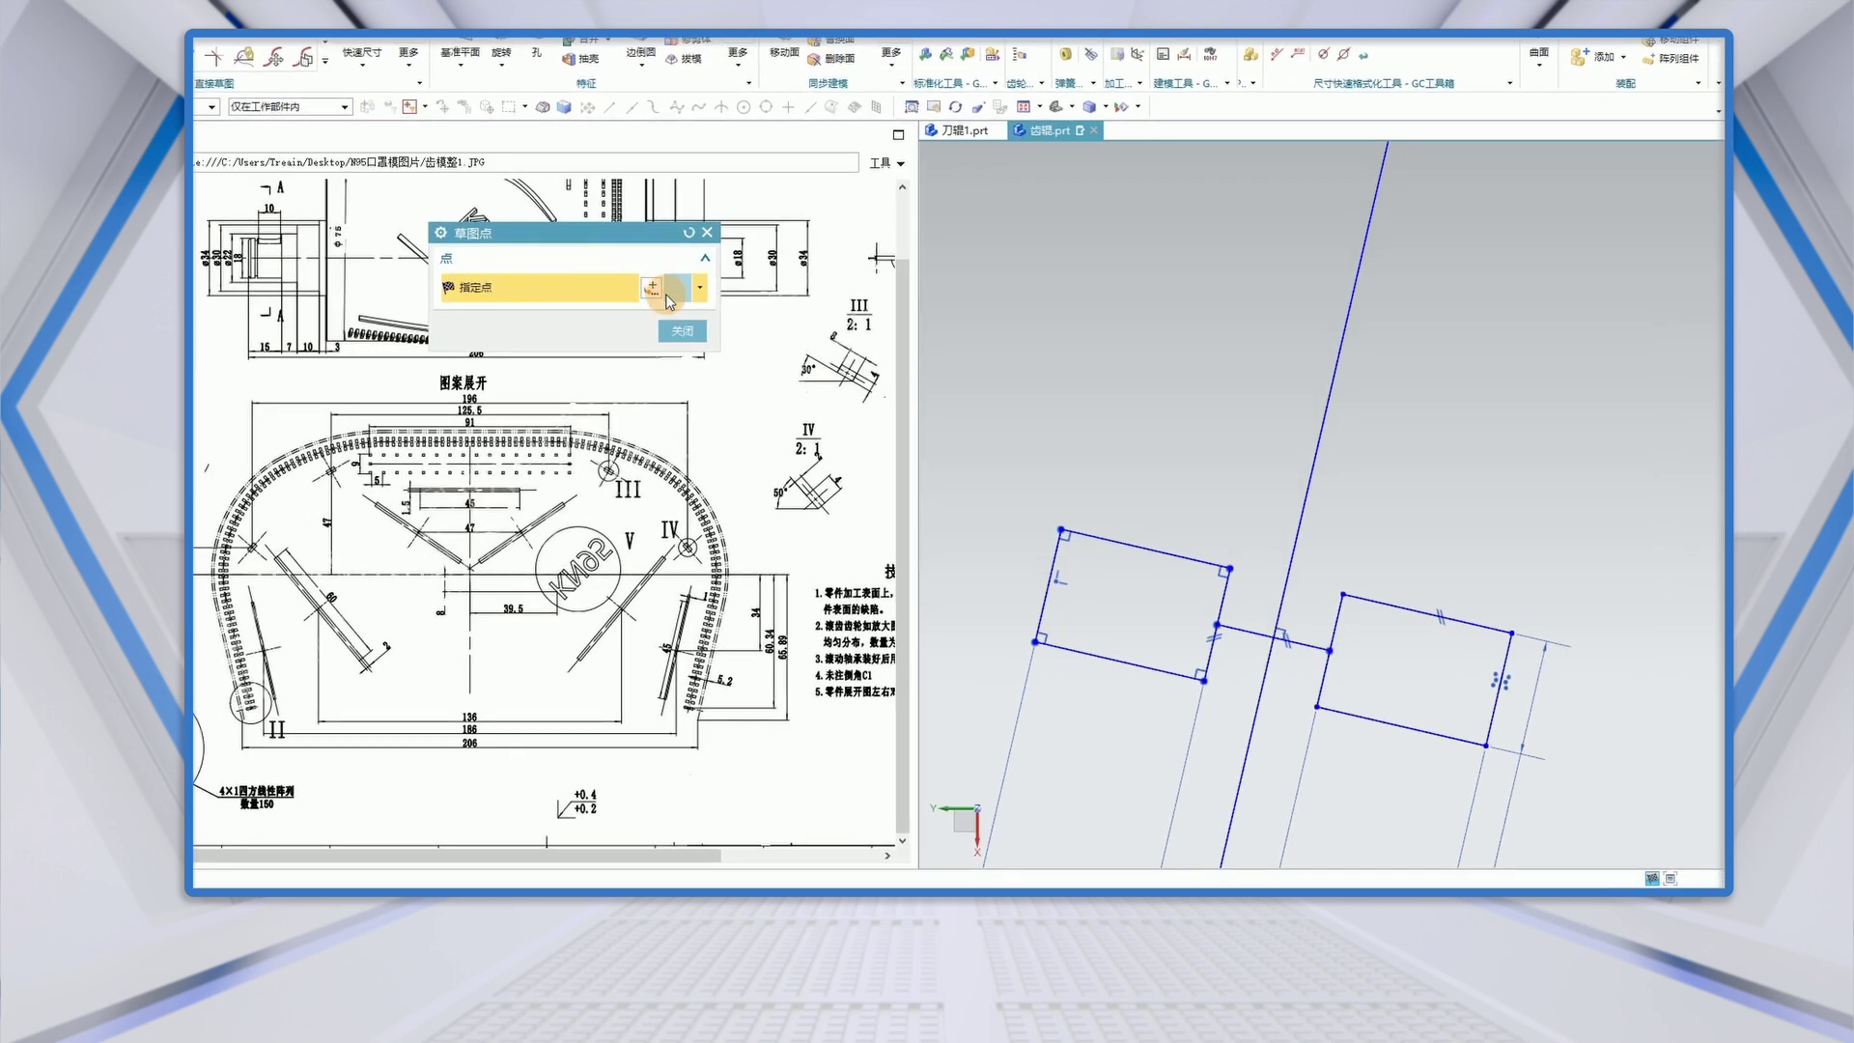
left_click(699, 291)
left_click(681, 468)
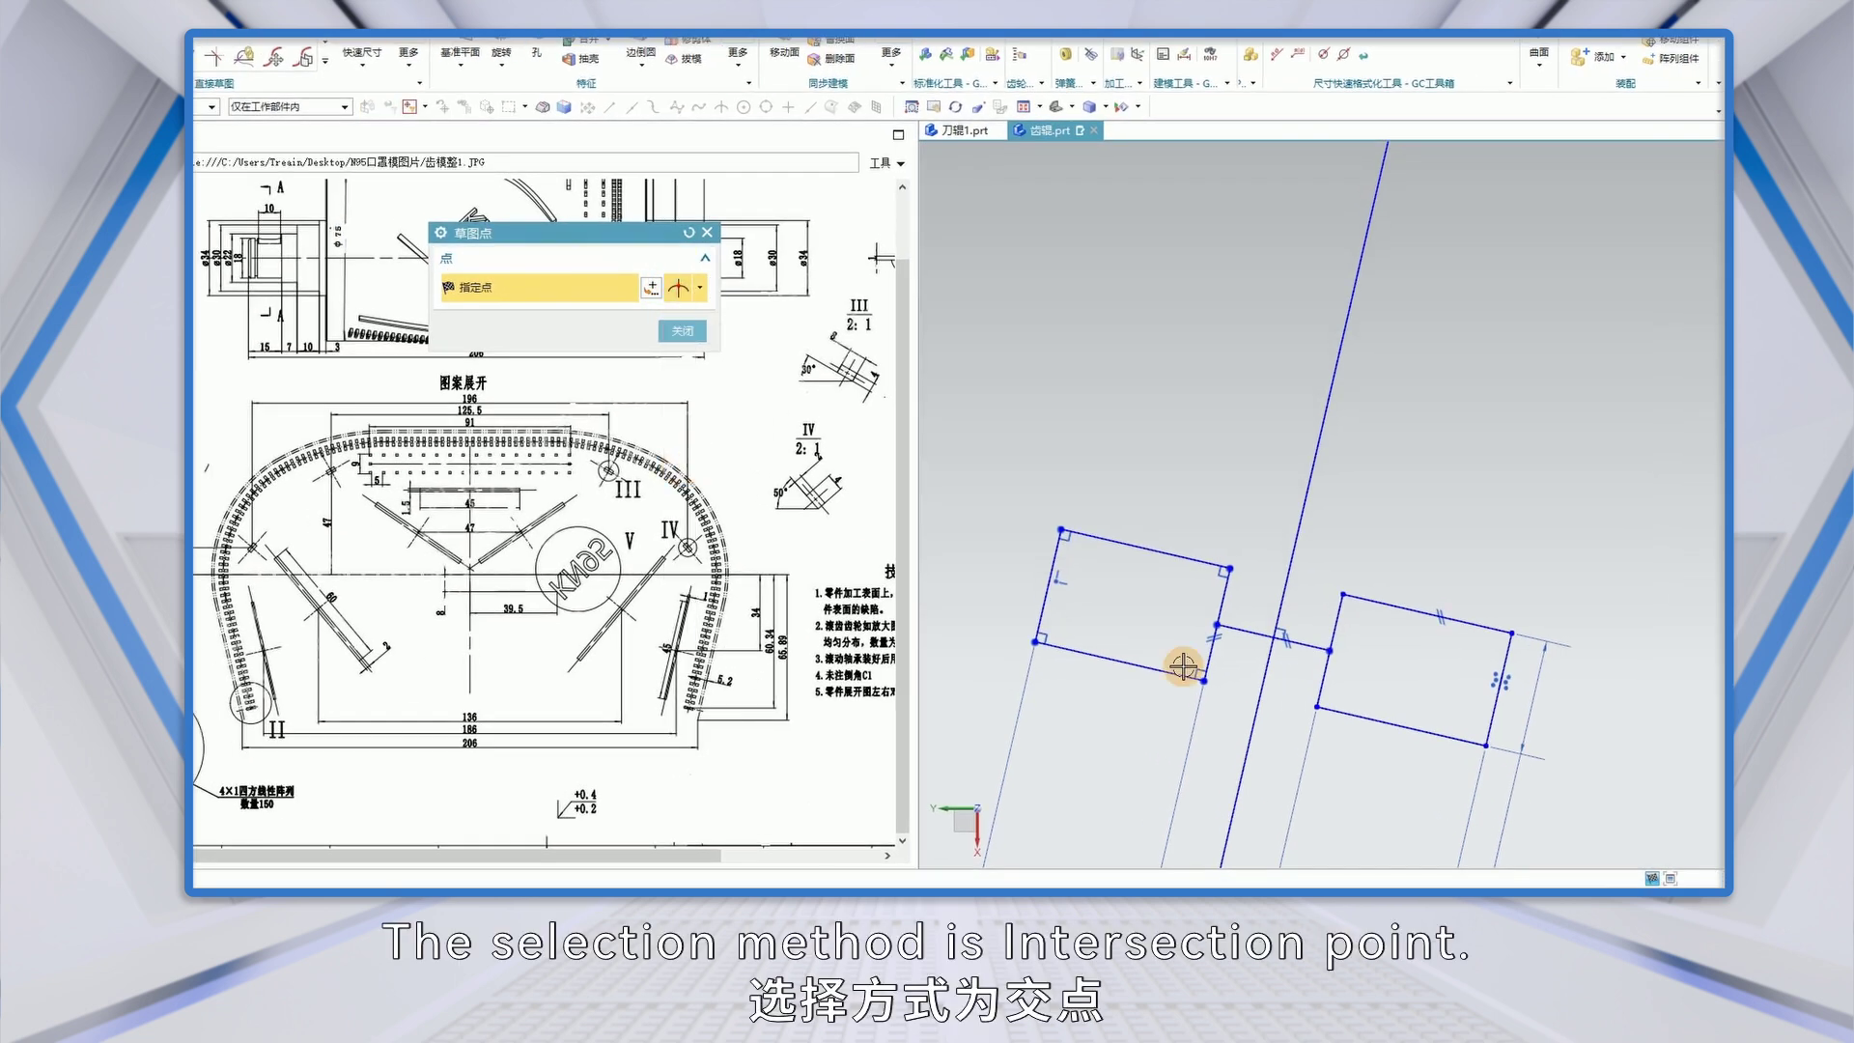
scroll(1184, 650, "up", 4)
left_click(1243, 567)
left_click(683, 331)
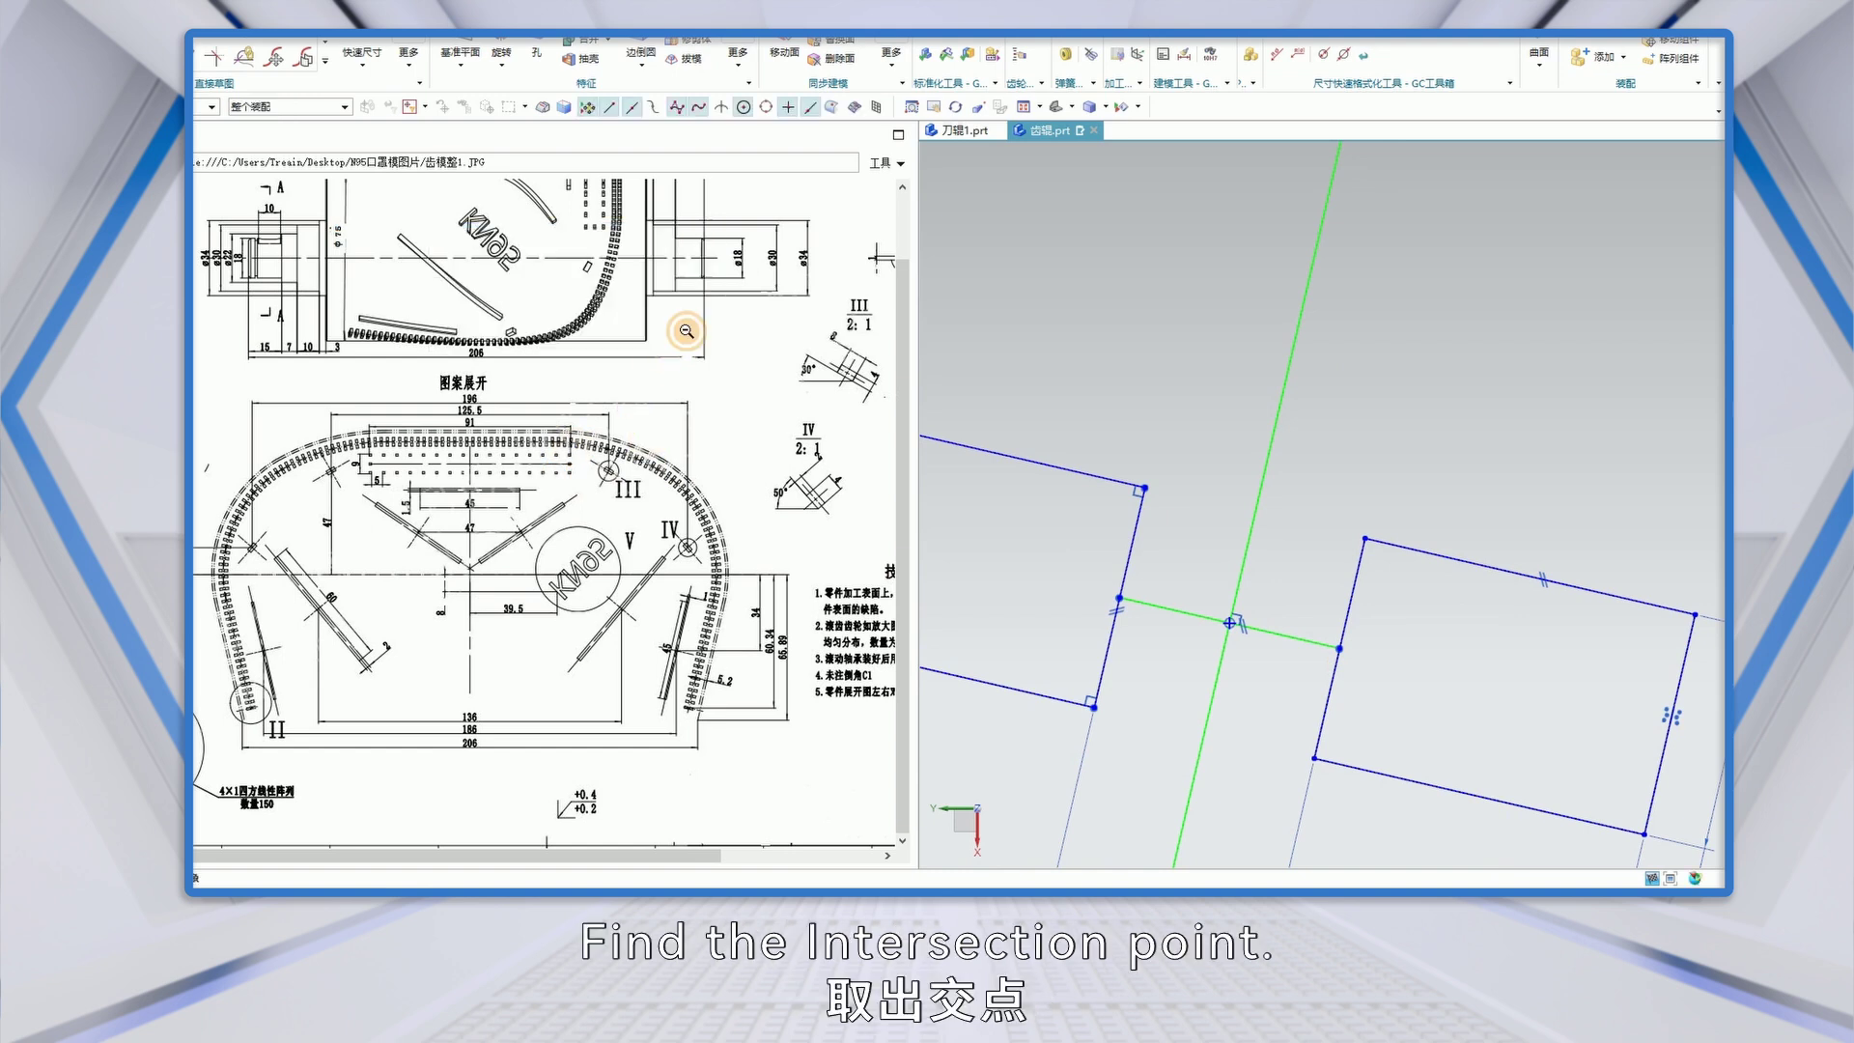
- Constrain the intersection point between the teeth onto the horizontal dash-dot reference line with a point-on-curve constraint
scroll(1337, 518, "down", 5)
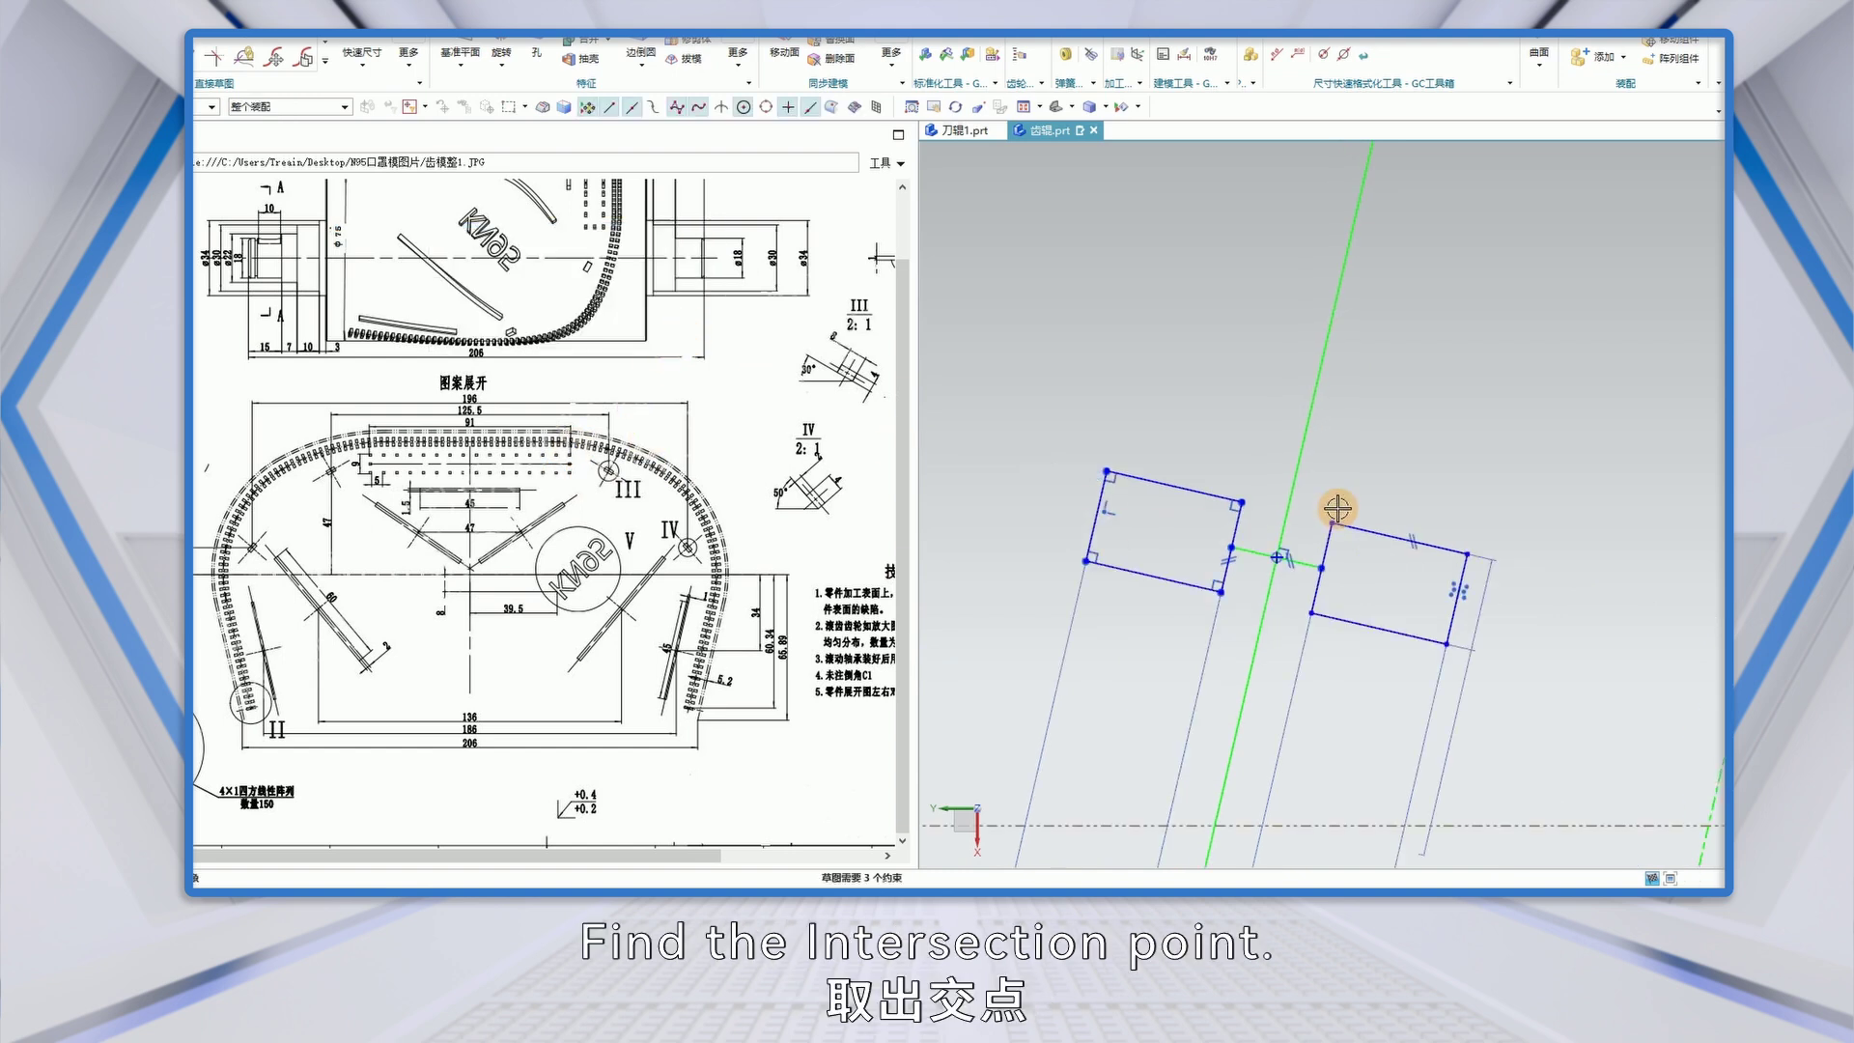
left_click(1282, 527)
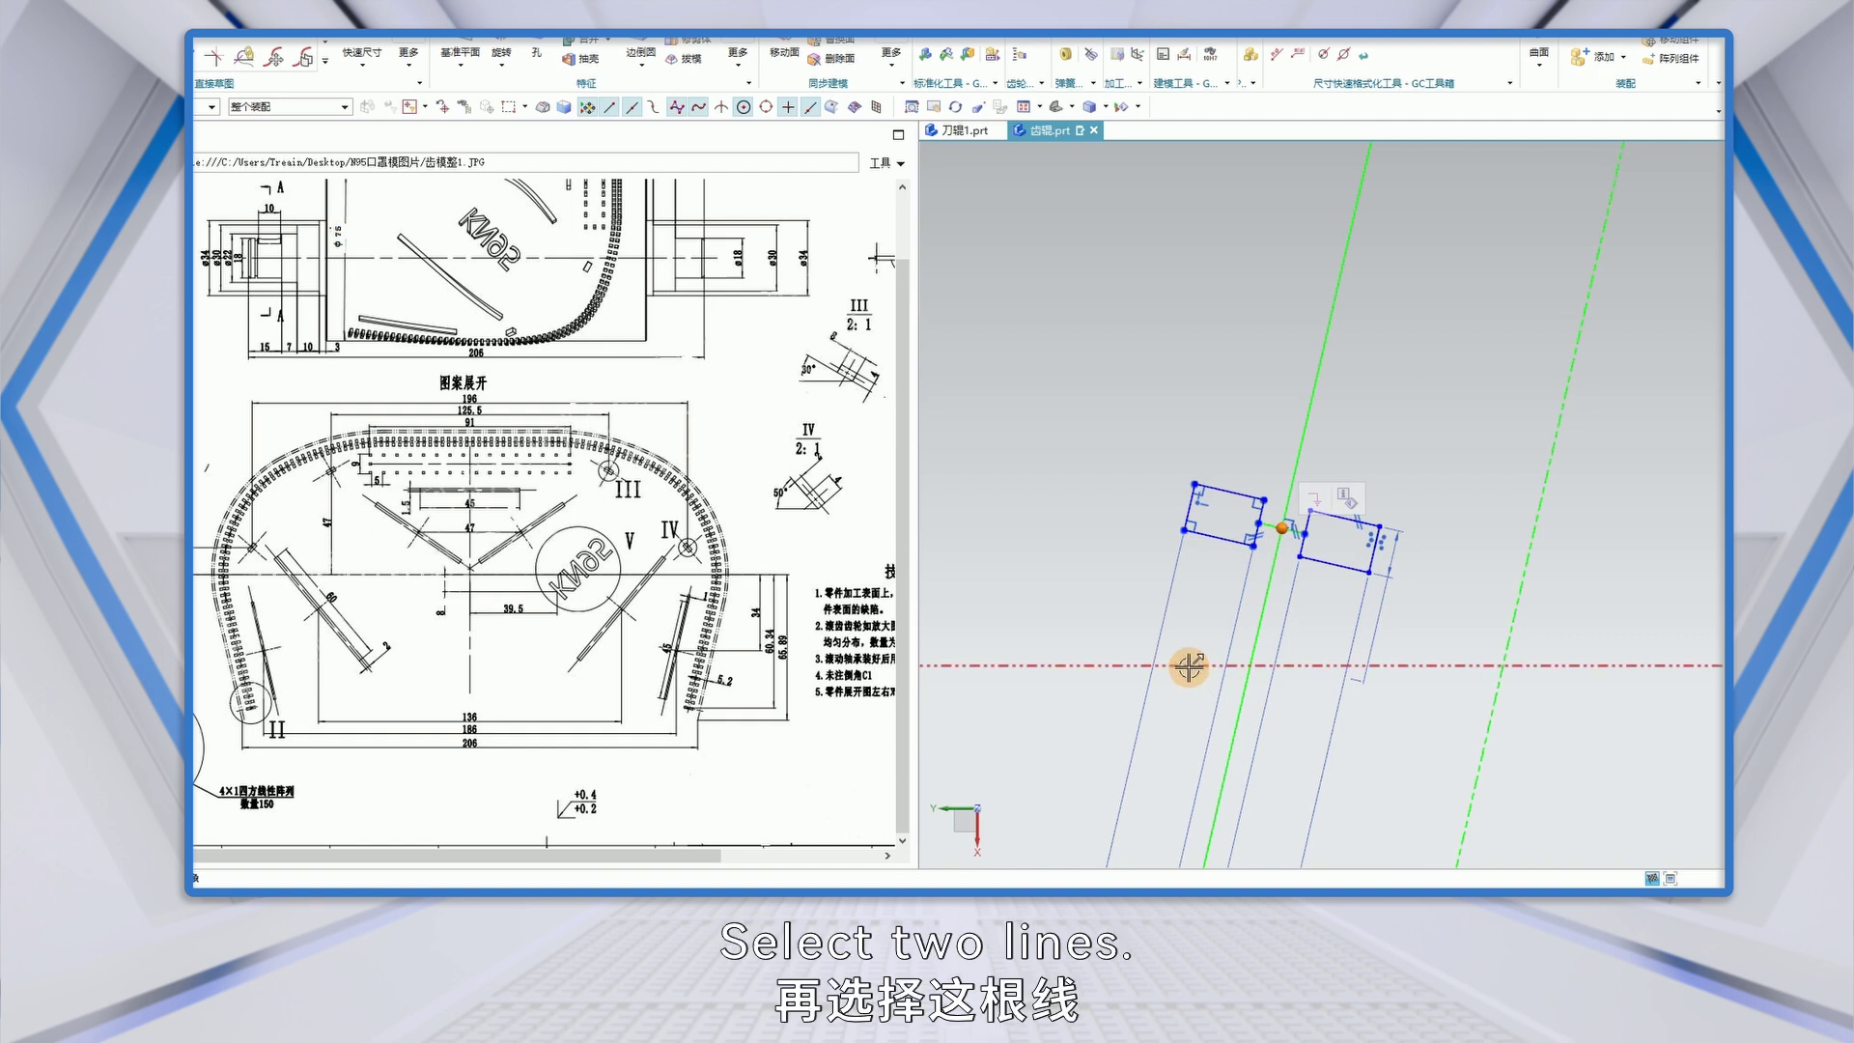
left_click(1233, 663)
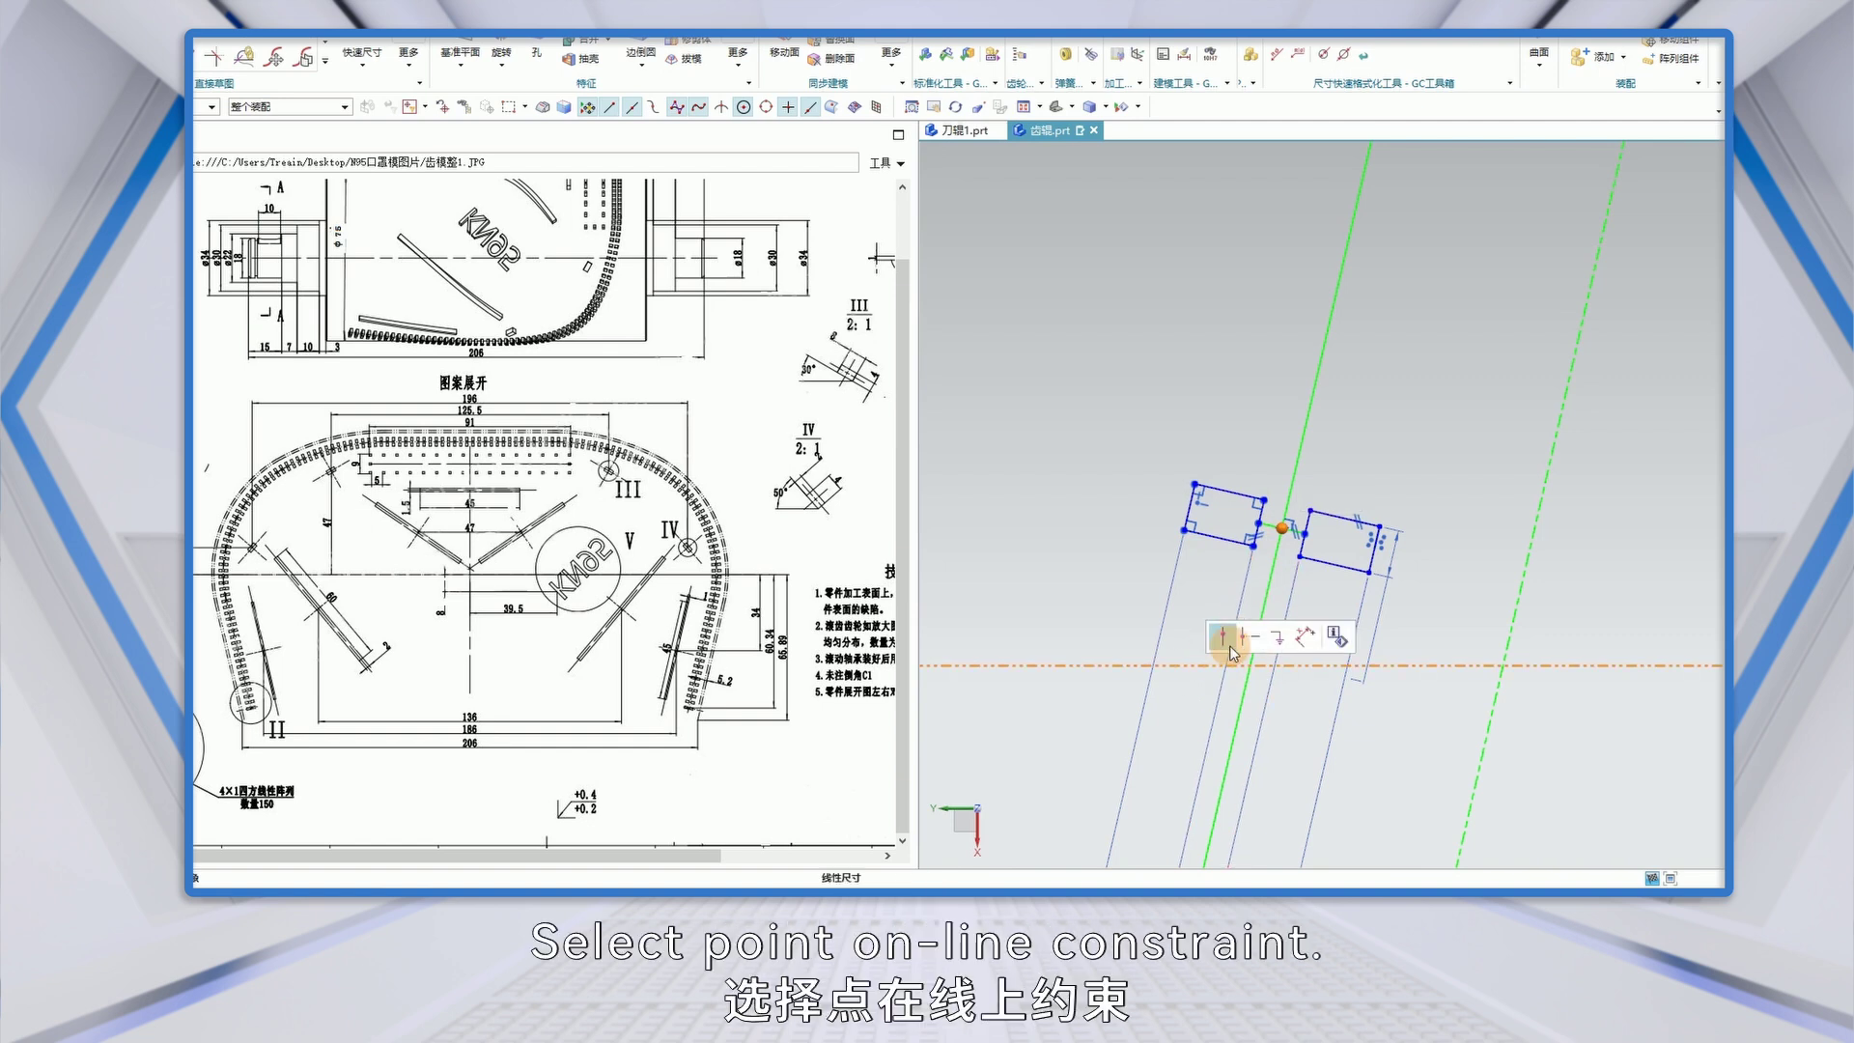
left_click(1223, 636)
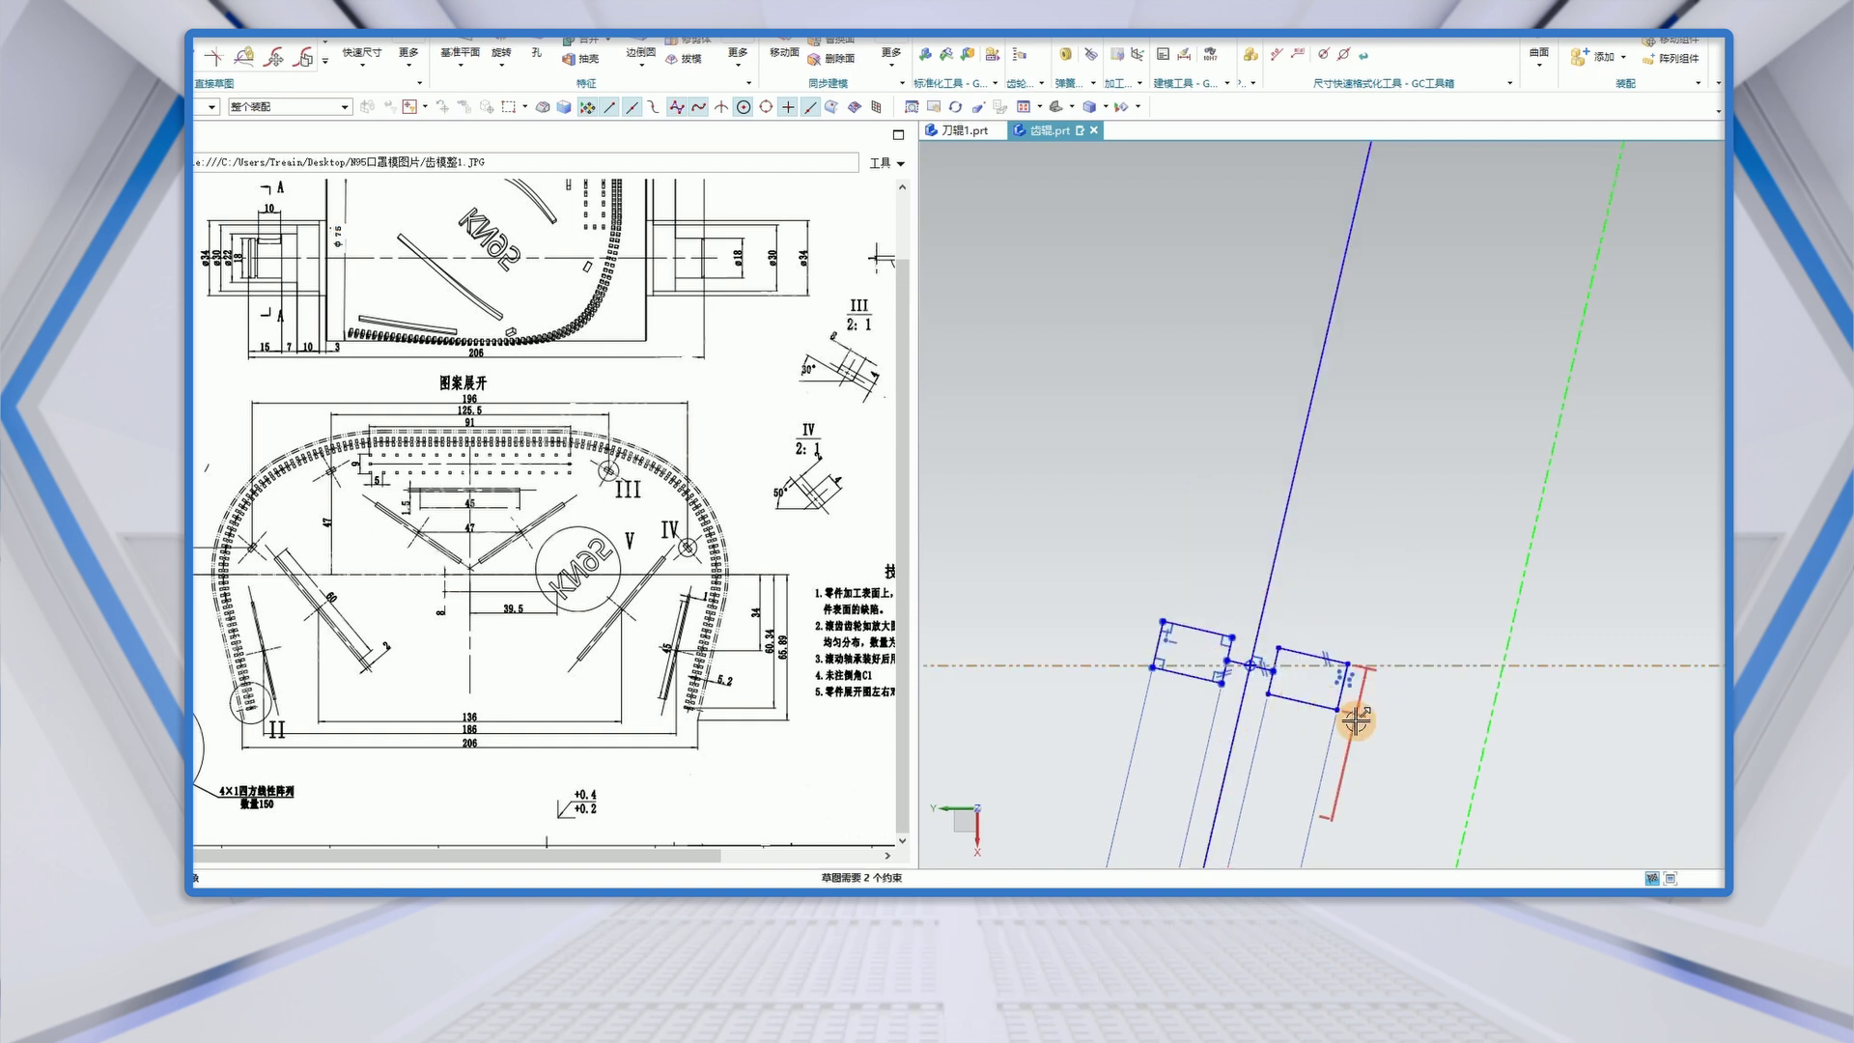
scroll(1232, 746, "down", 3)
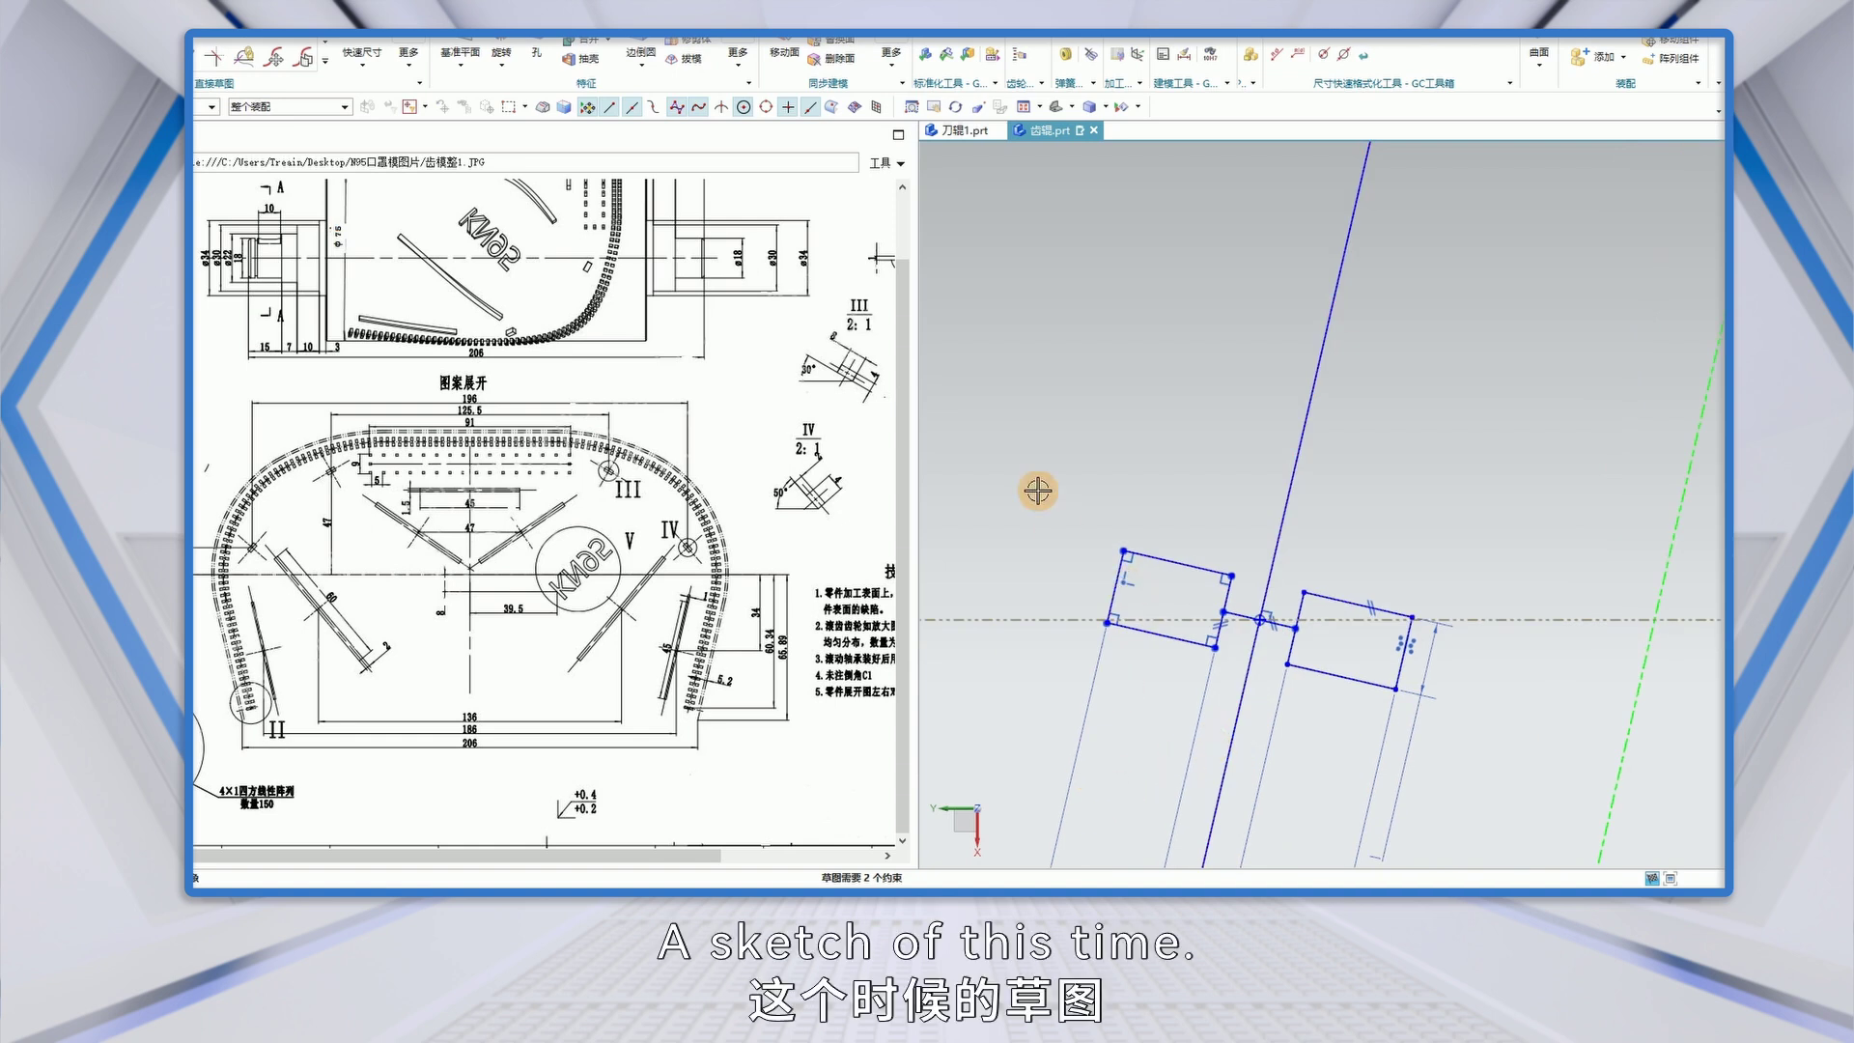
left_click(368, 50)
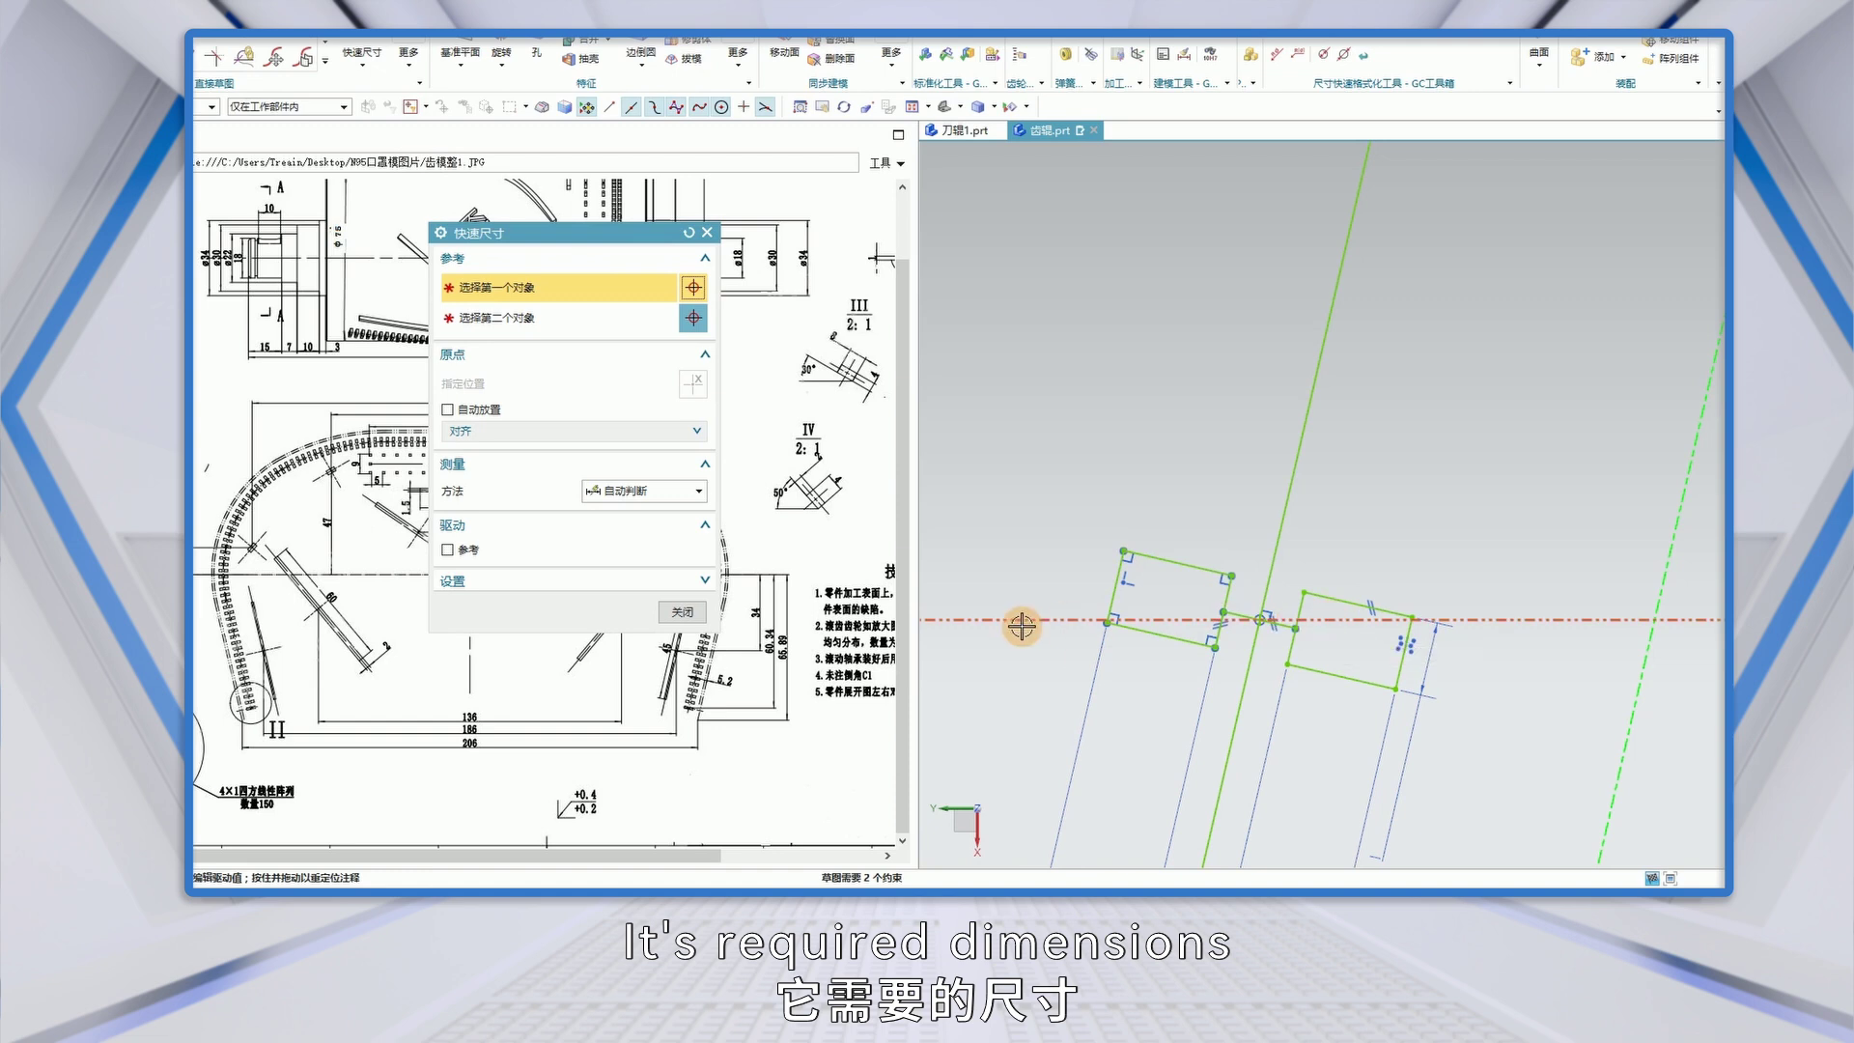
left_click(681, 614)
key("ctrl+q")
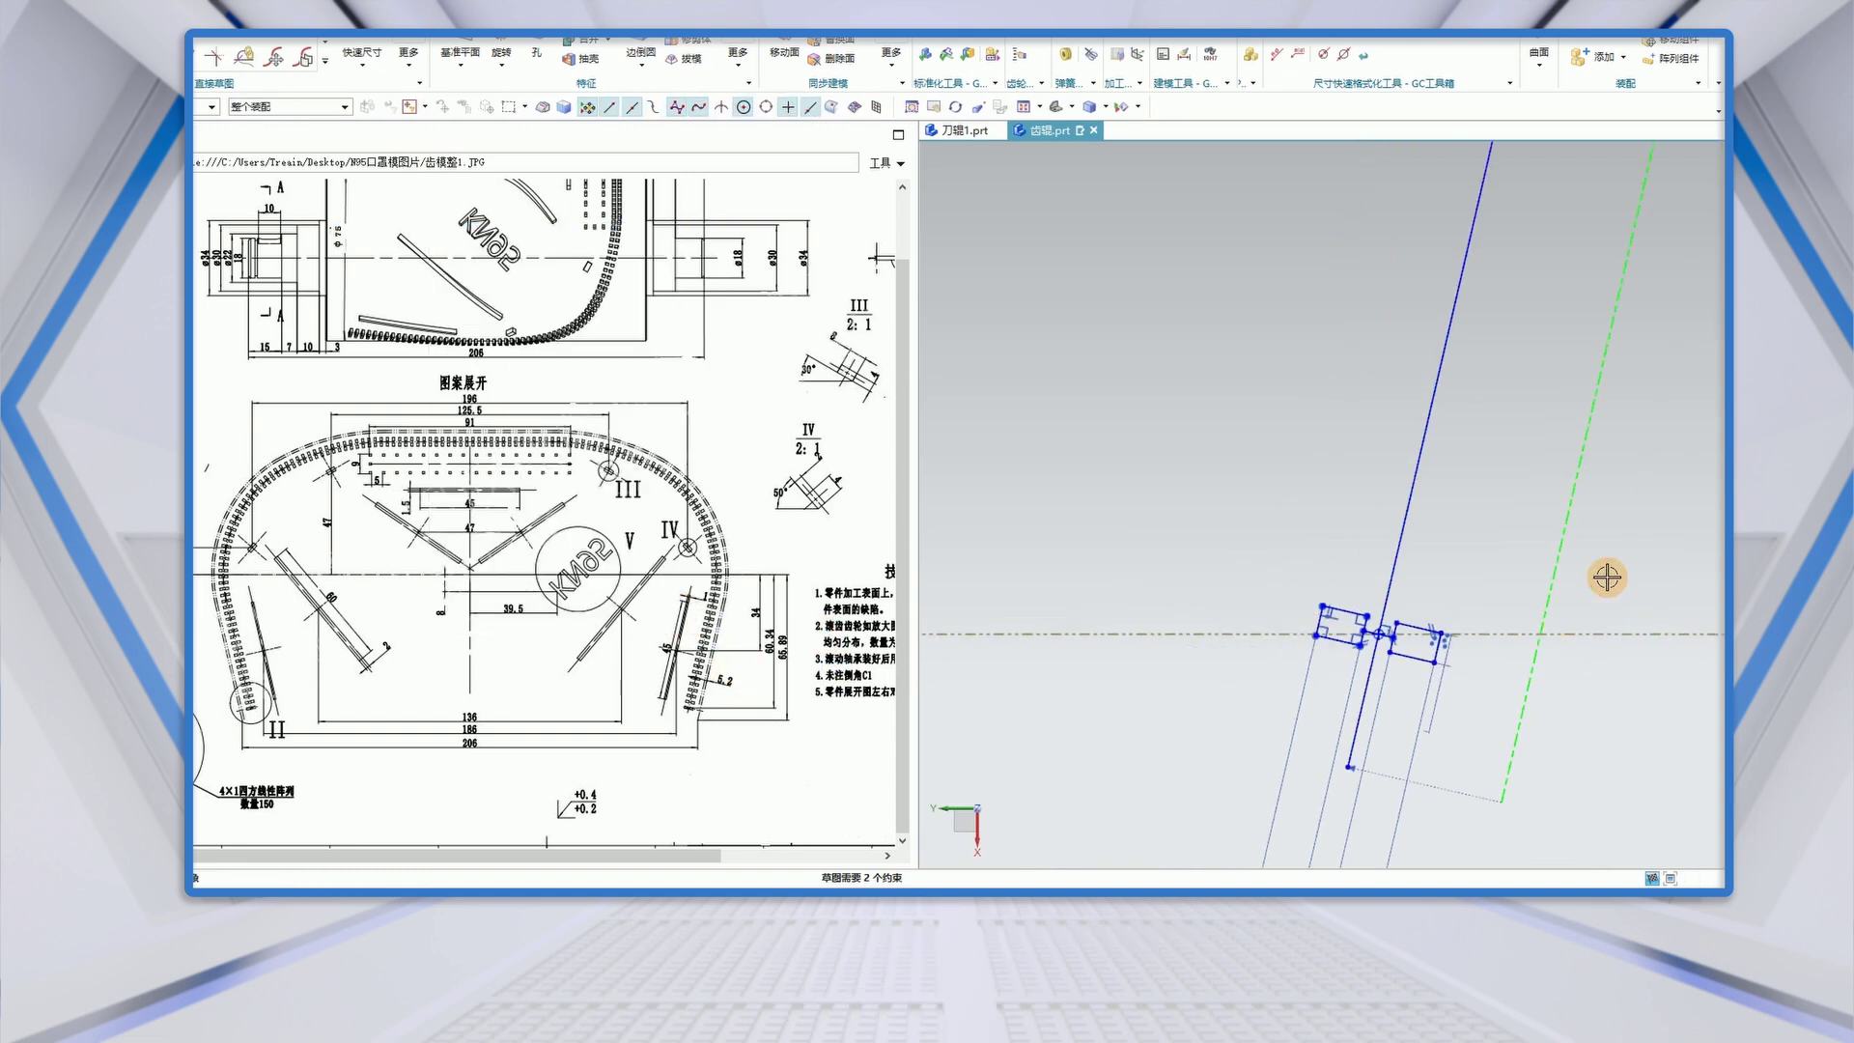
- Mirror the short connecting line between the teeth about the central X axis to the outline's opposite end, and finish the sketch
scroll(1198, 642, "up", 3)
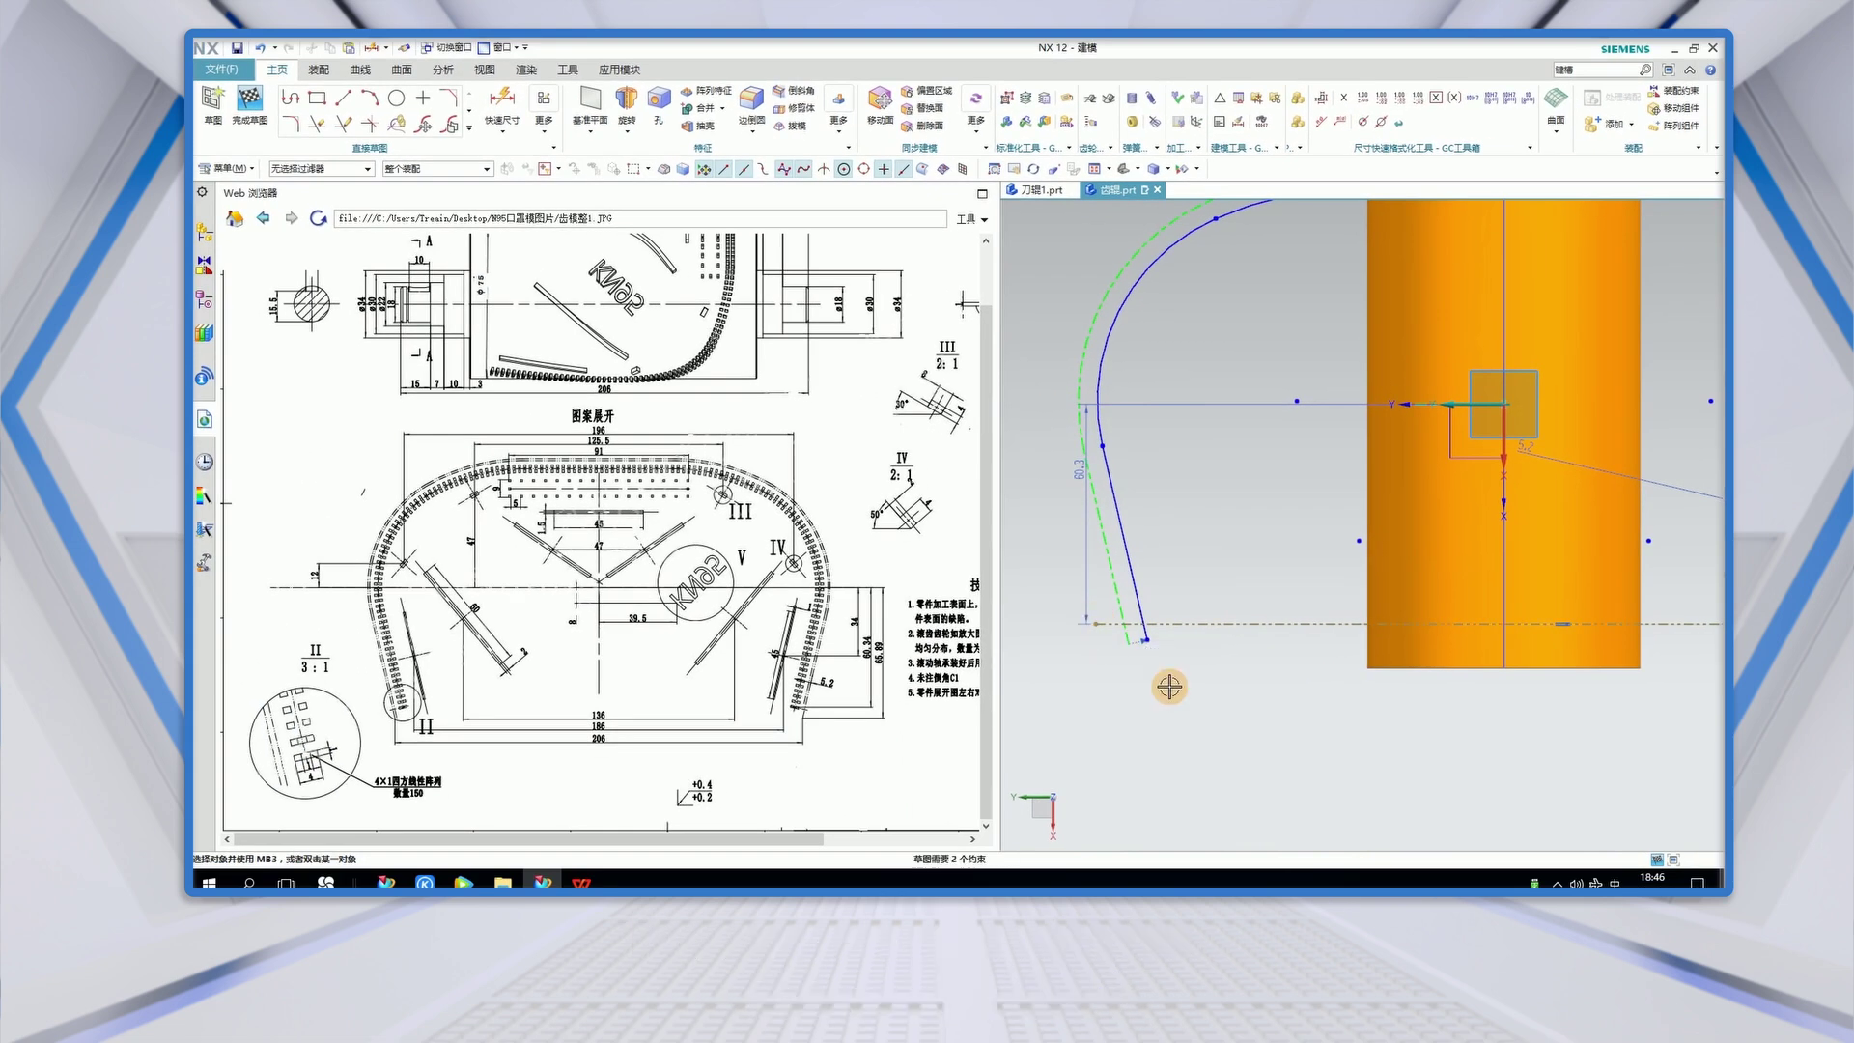
scroll(1157, 691, "down", 2)
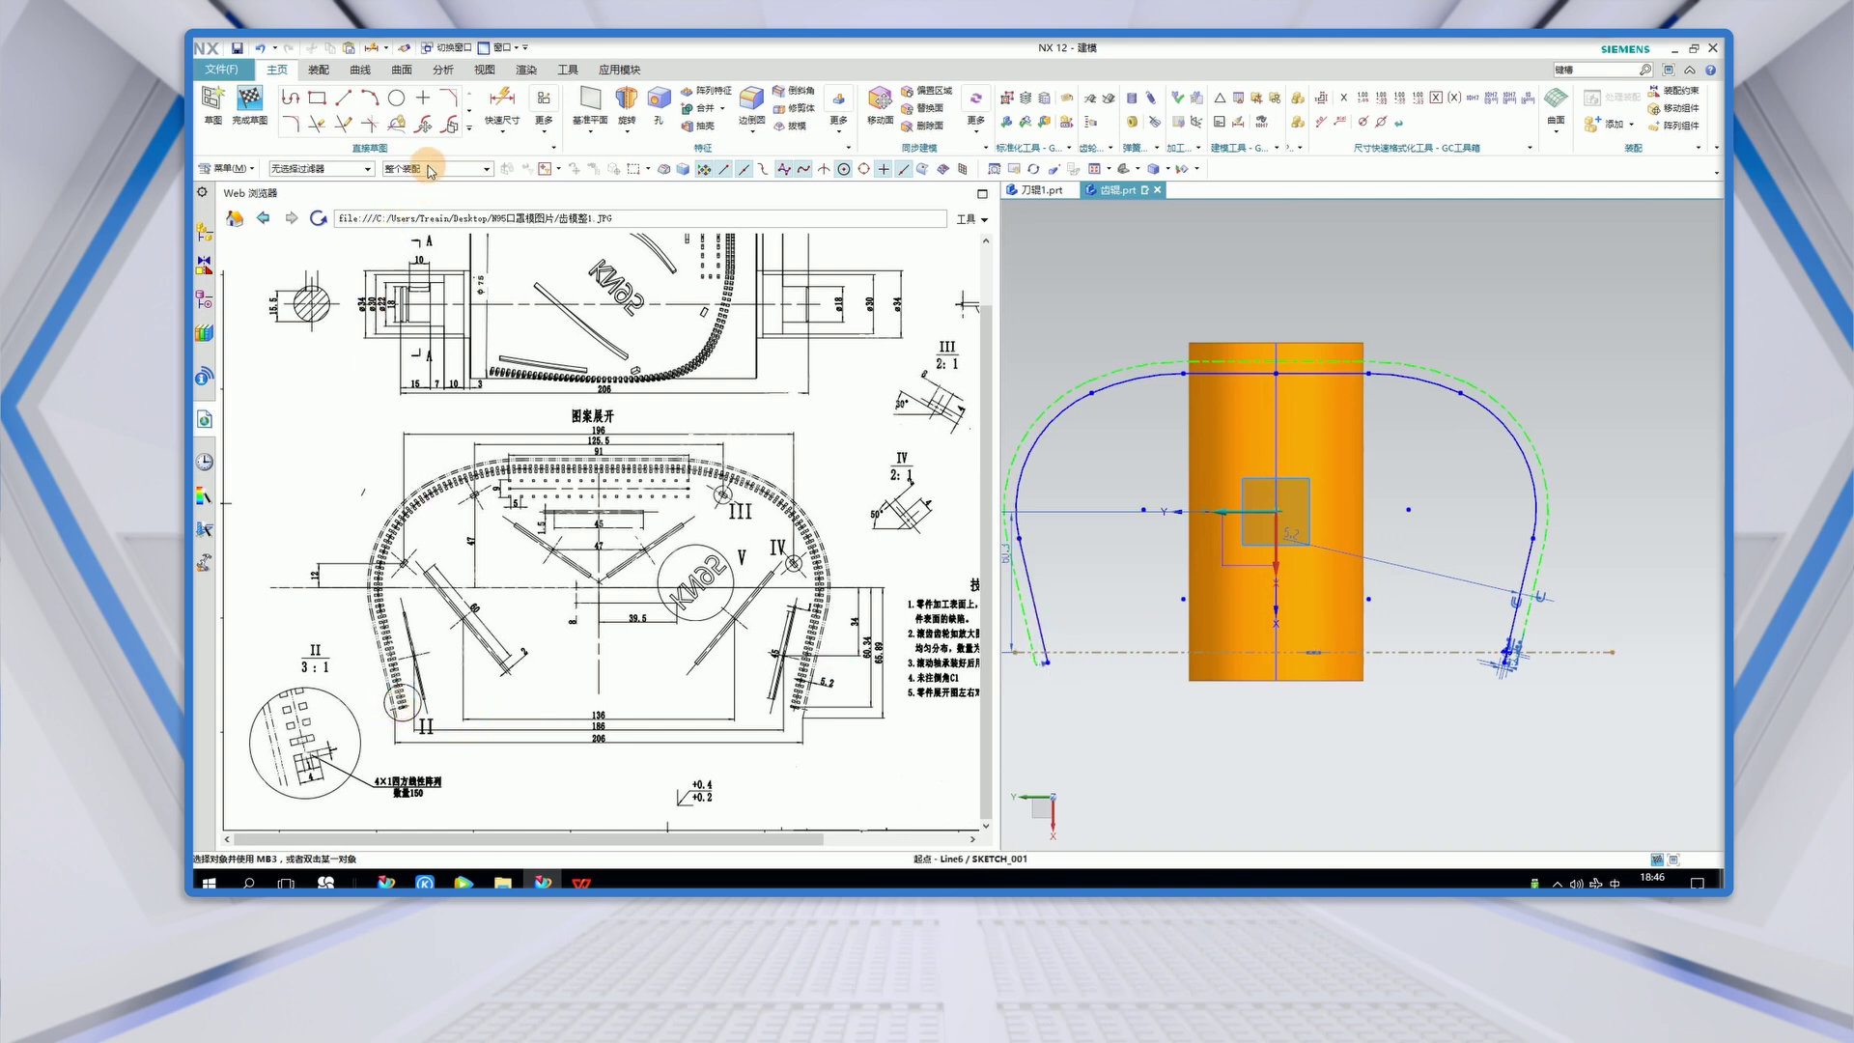
left_click(470, 126)
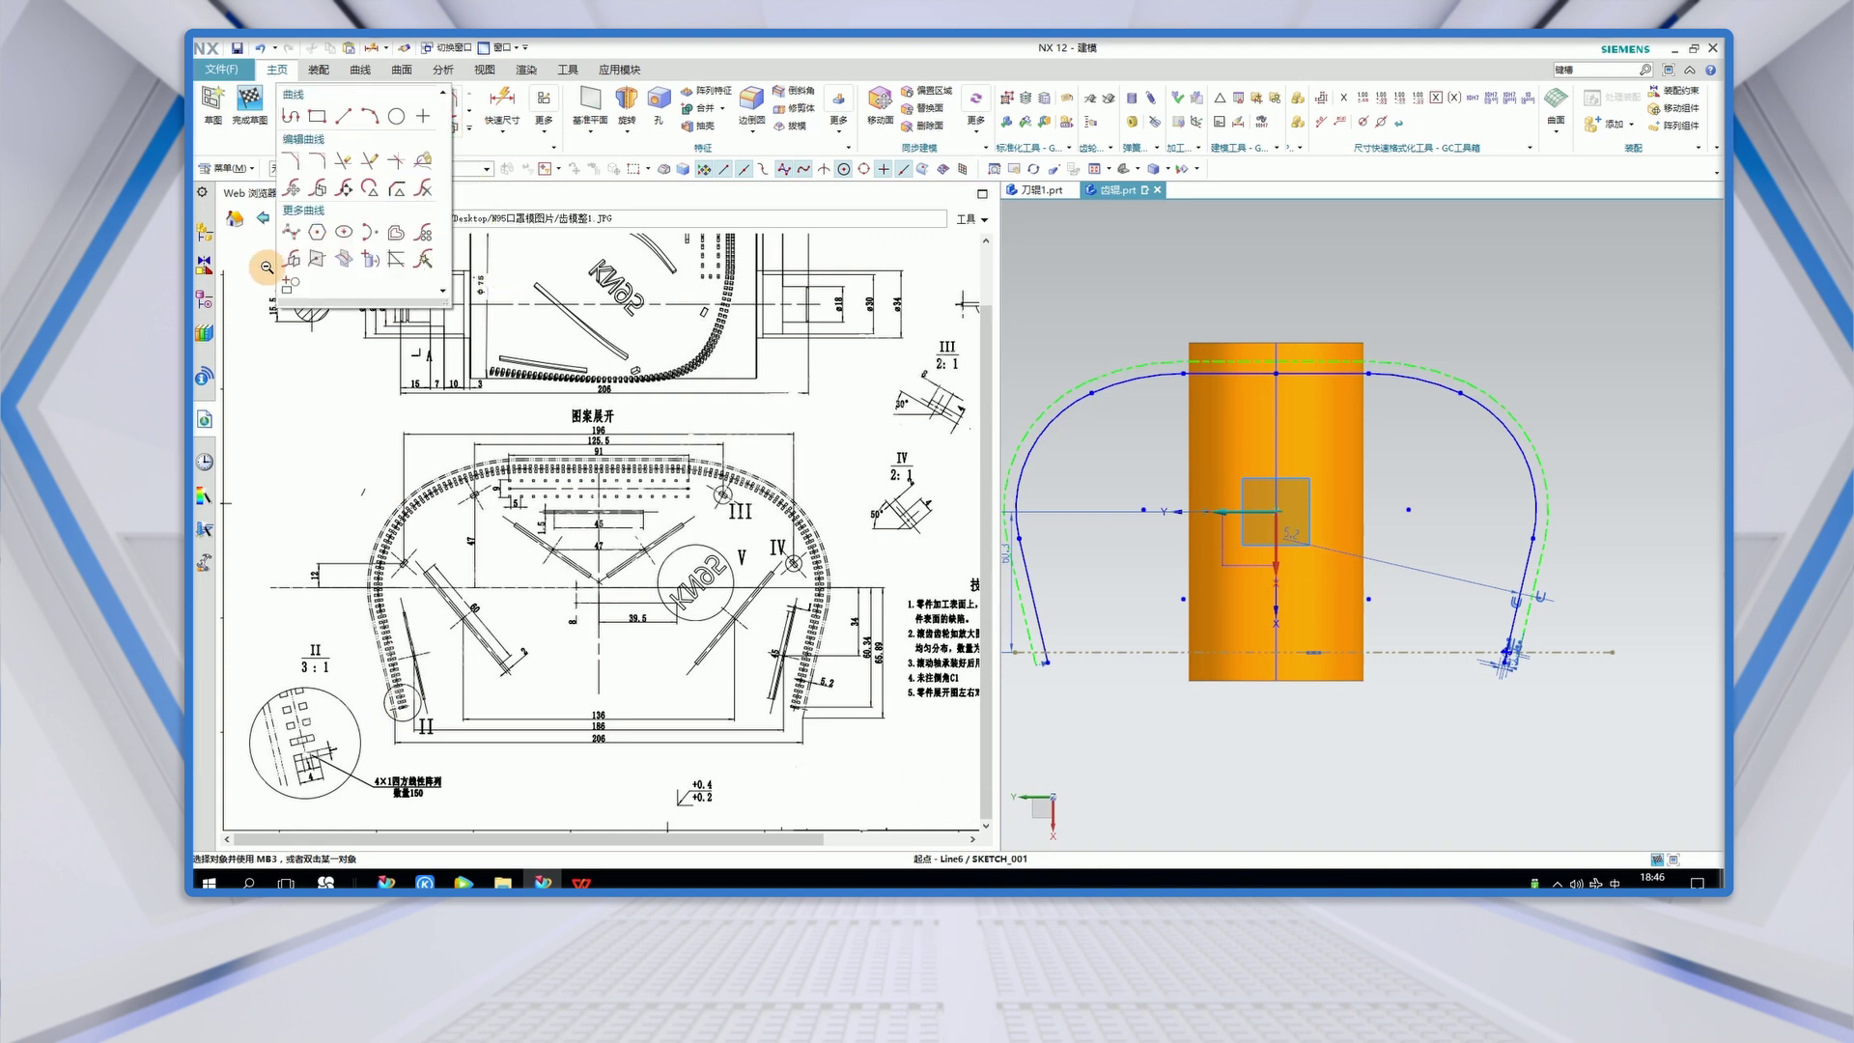
left_click(291, 270)
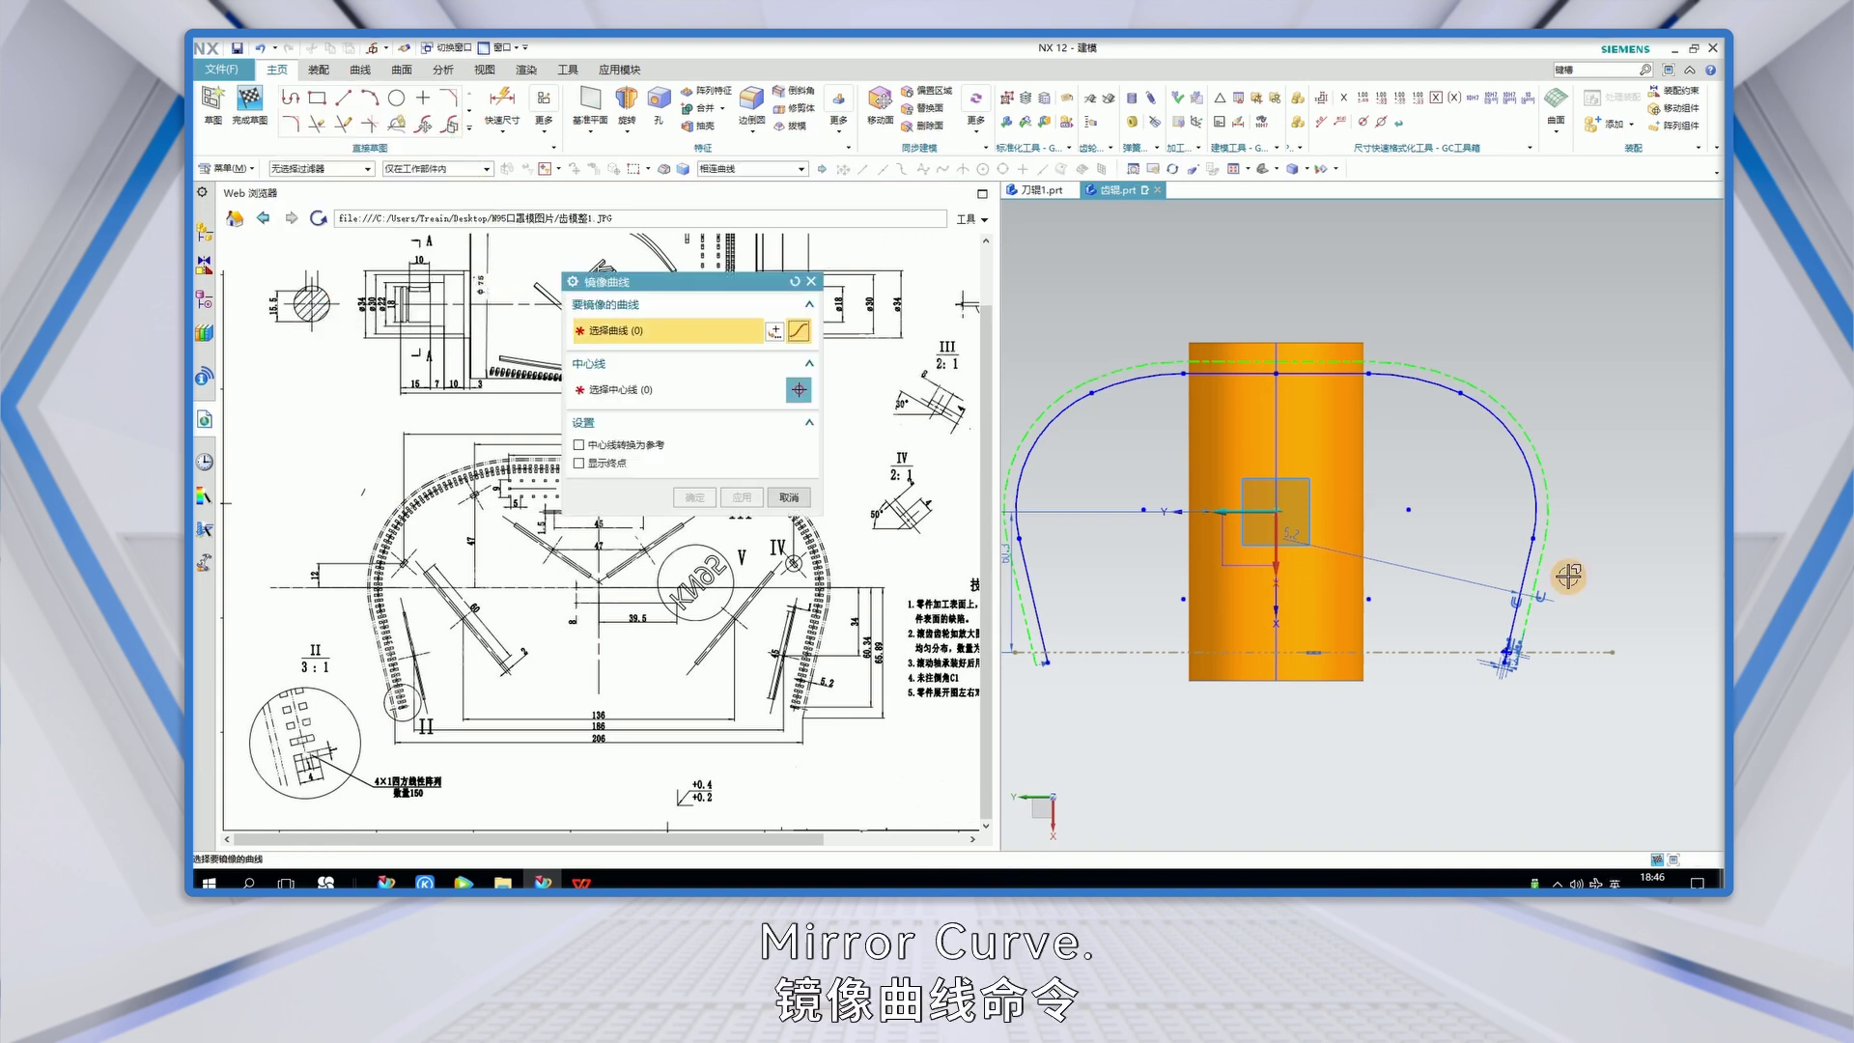
scroll(1524, 661, "up", 8)
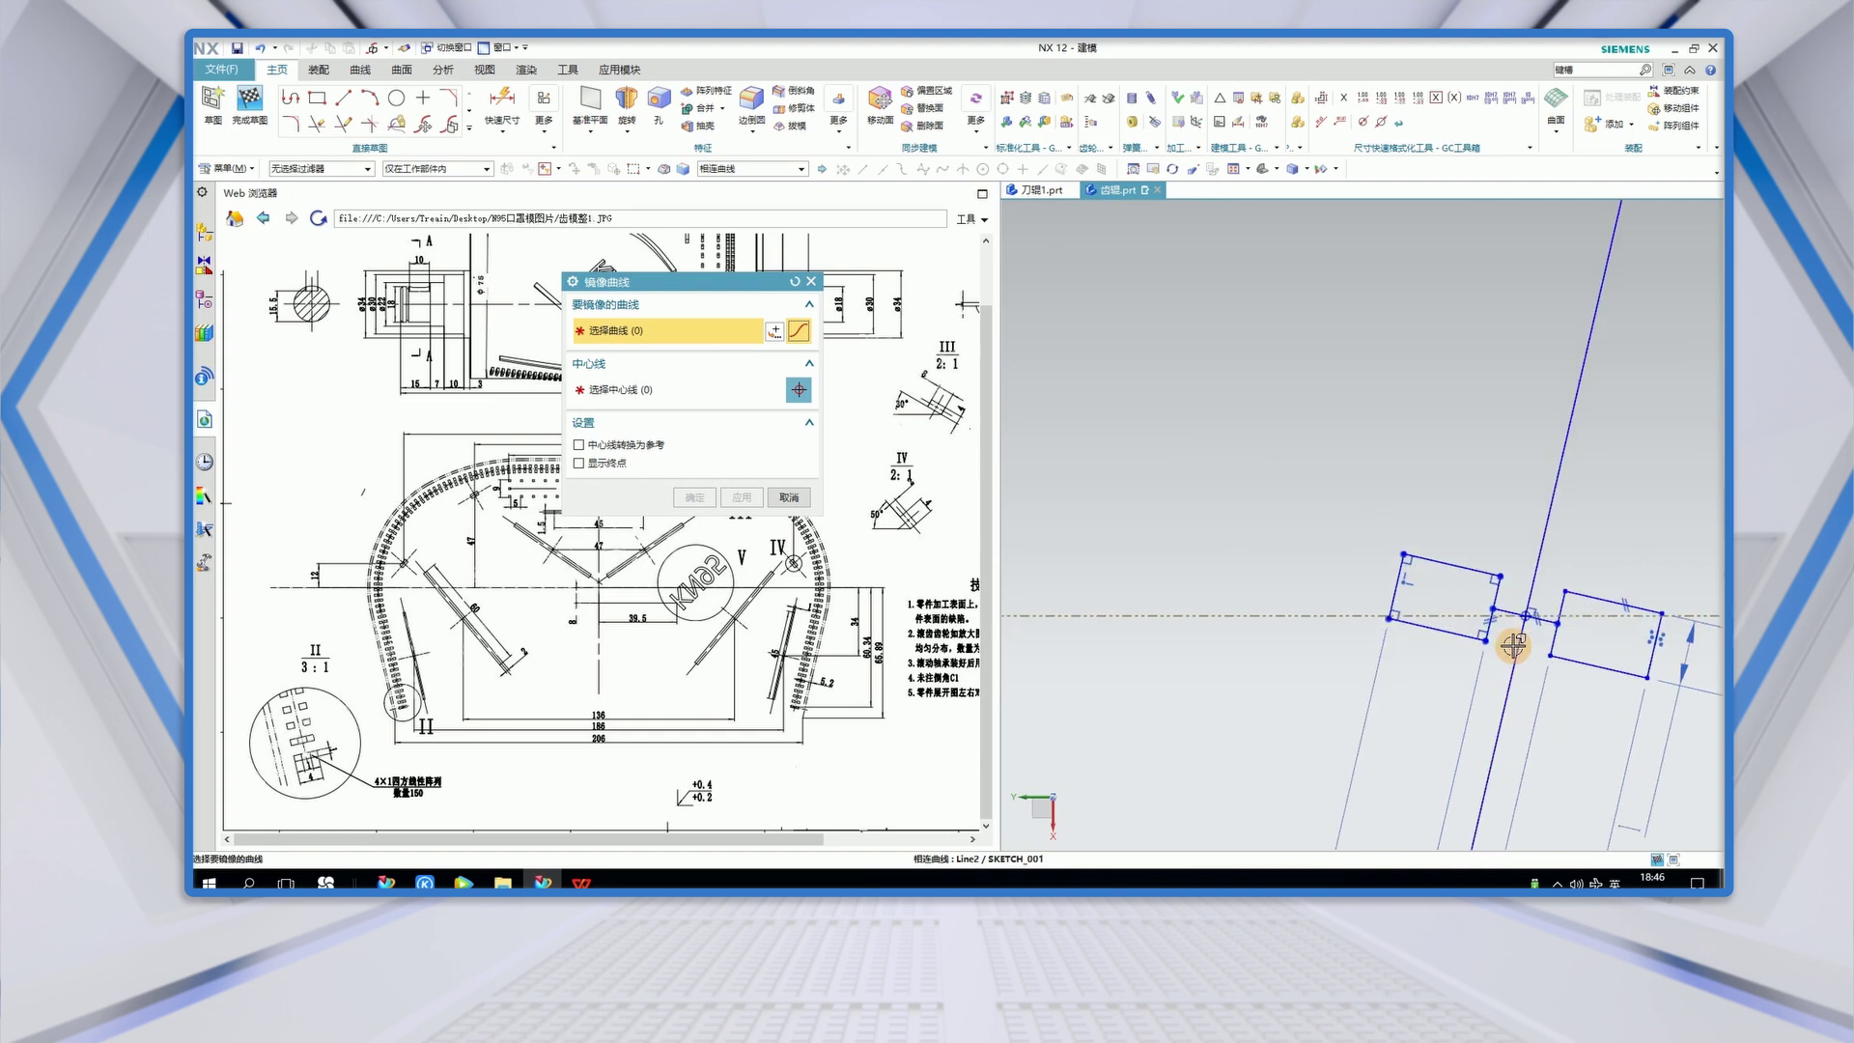
left_click(1502, 598)
scroll(1632, 623, "down", 3)
scroll(1631, 623, "down", 5)
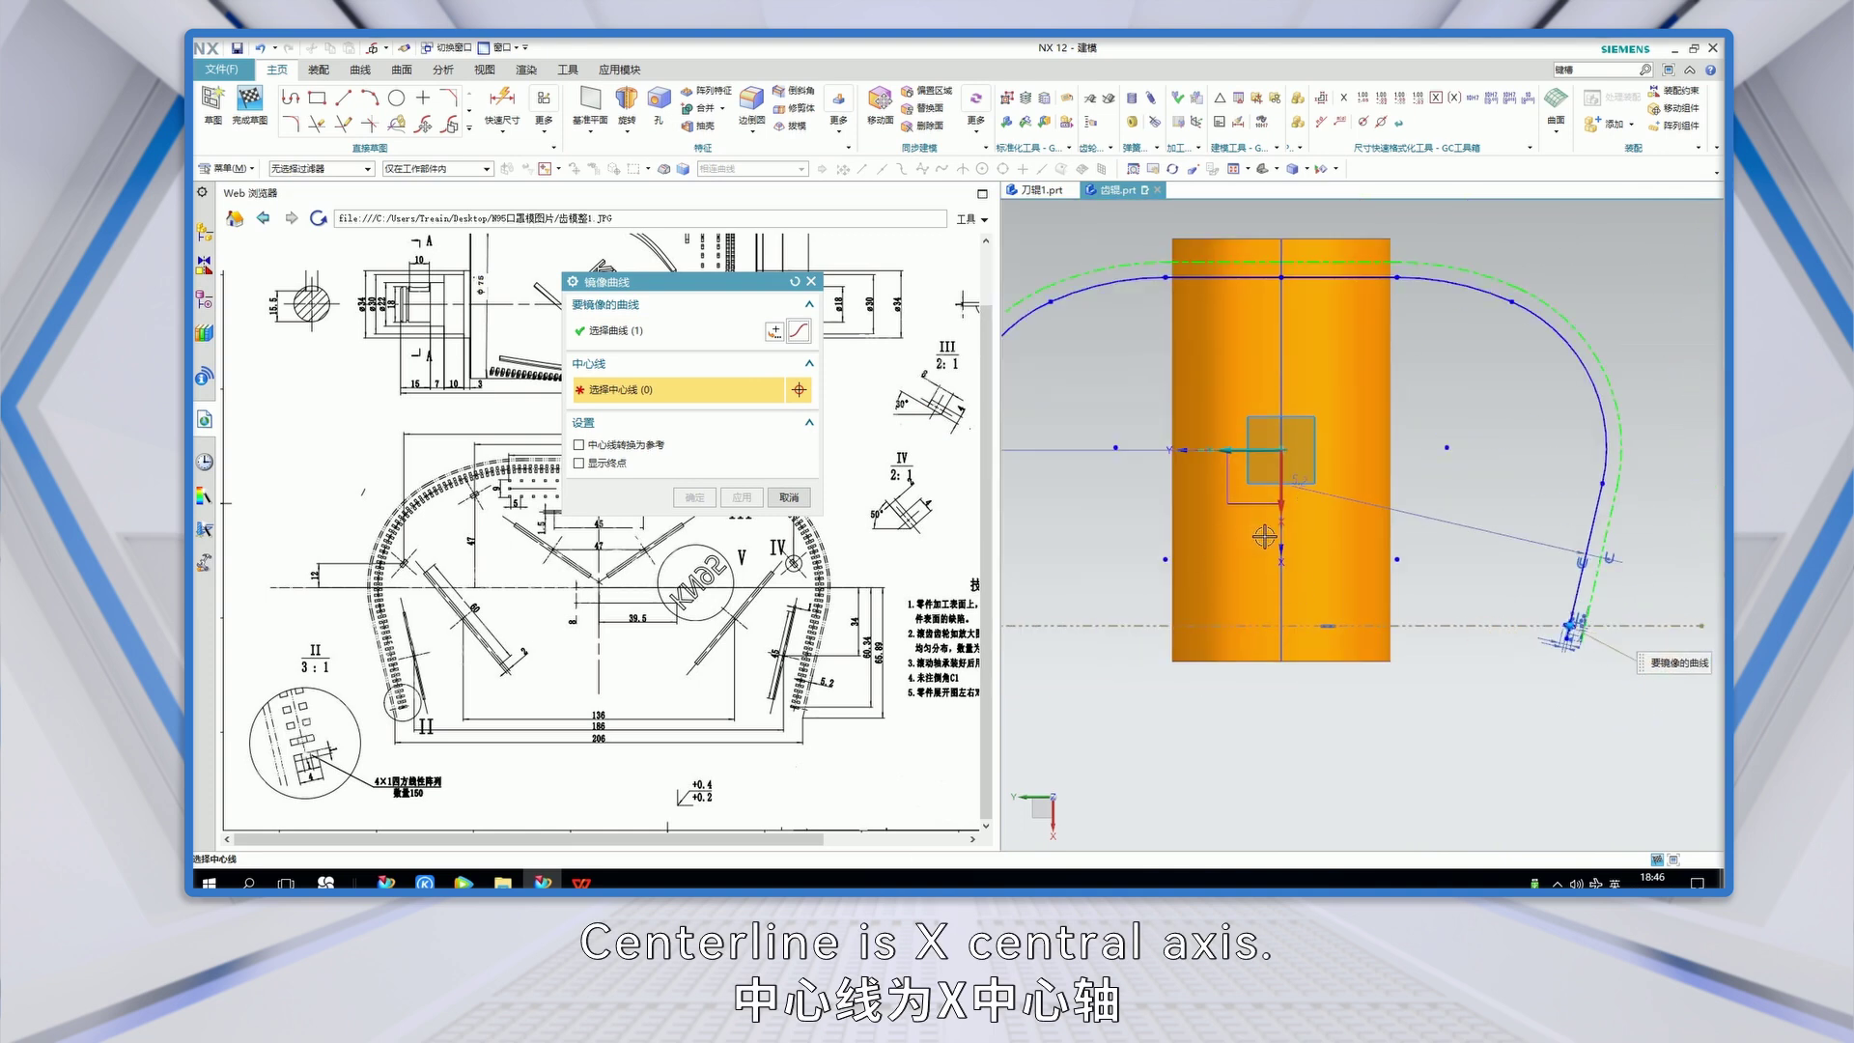
left_click(1281, 509)
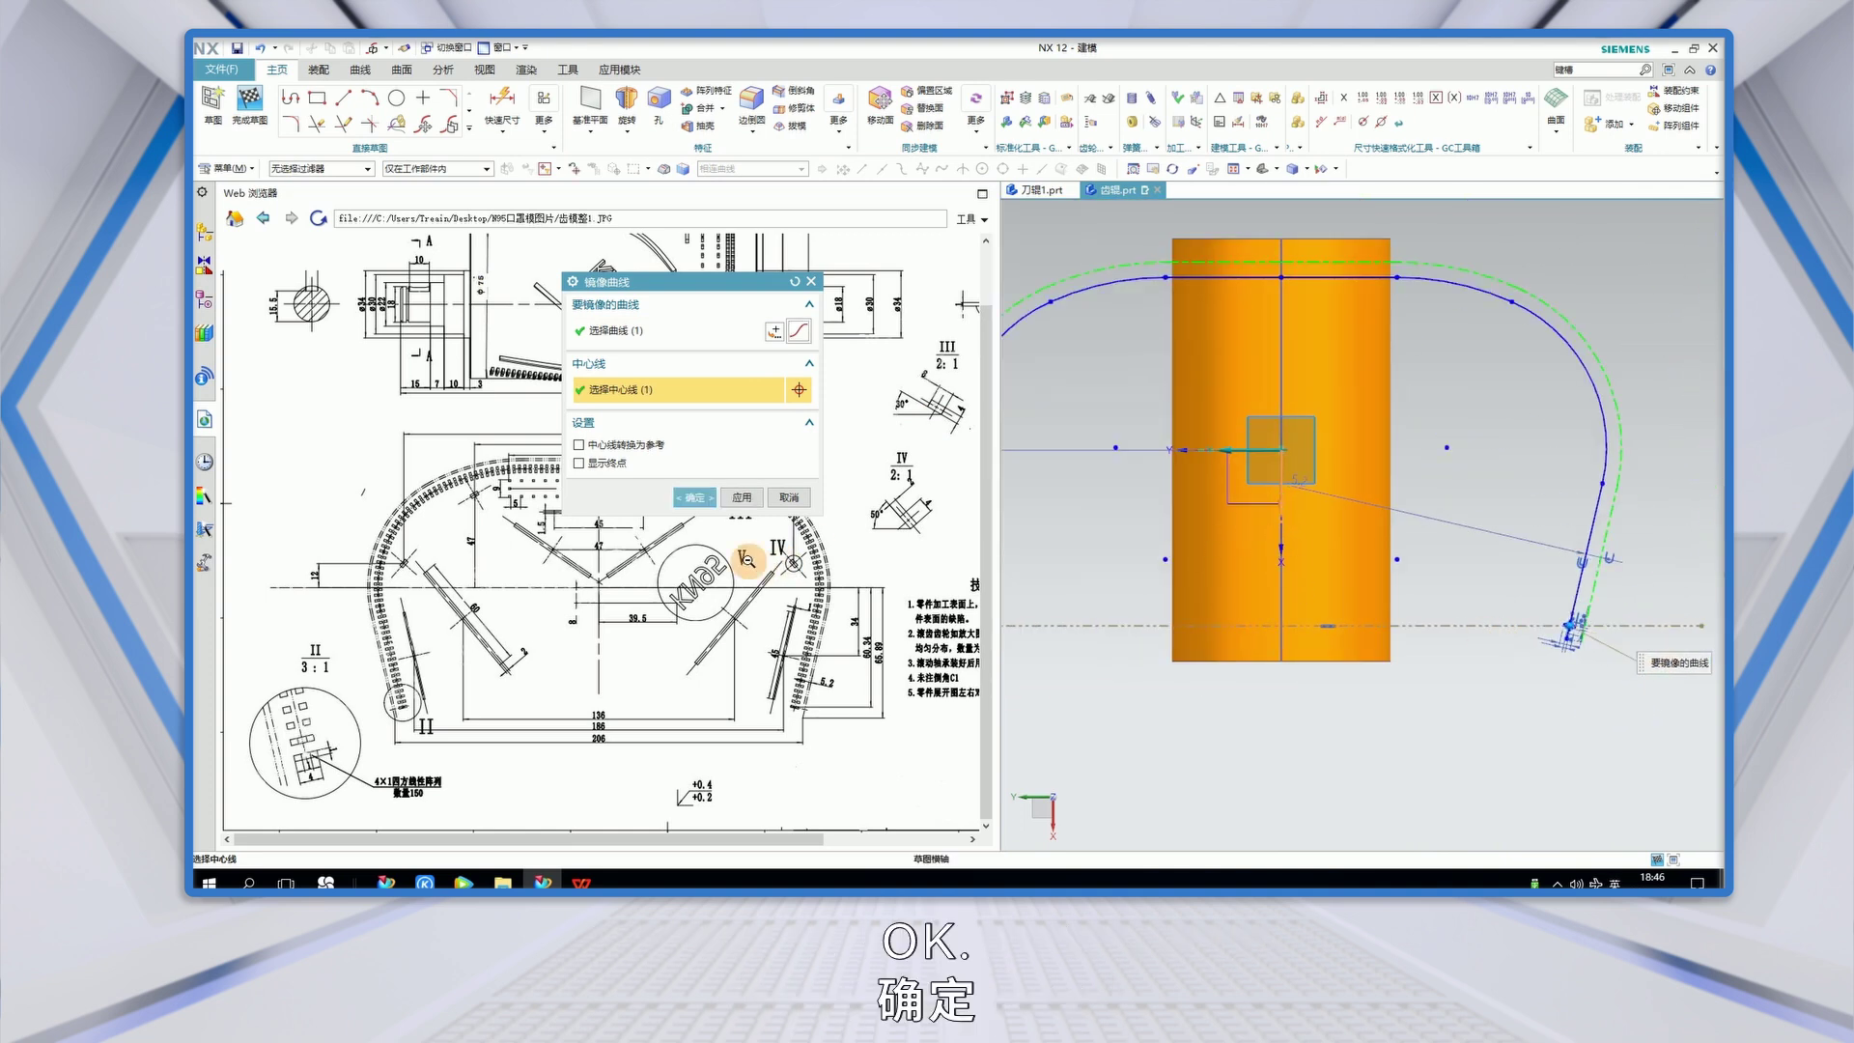
left_click(697, 497)
scroll(1474, 695, "down", 2)
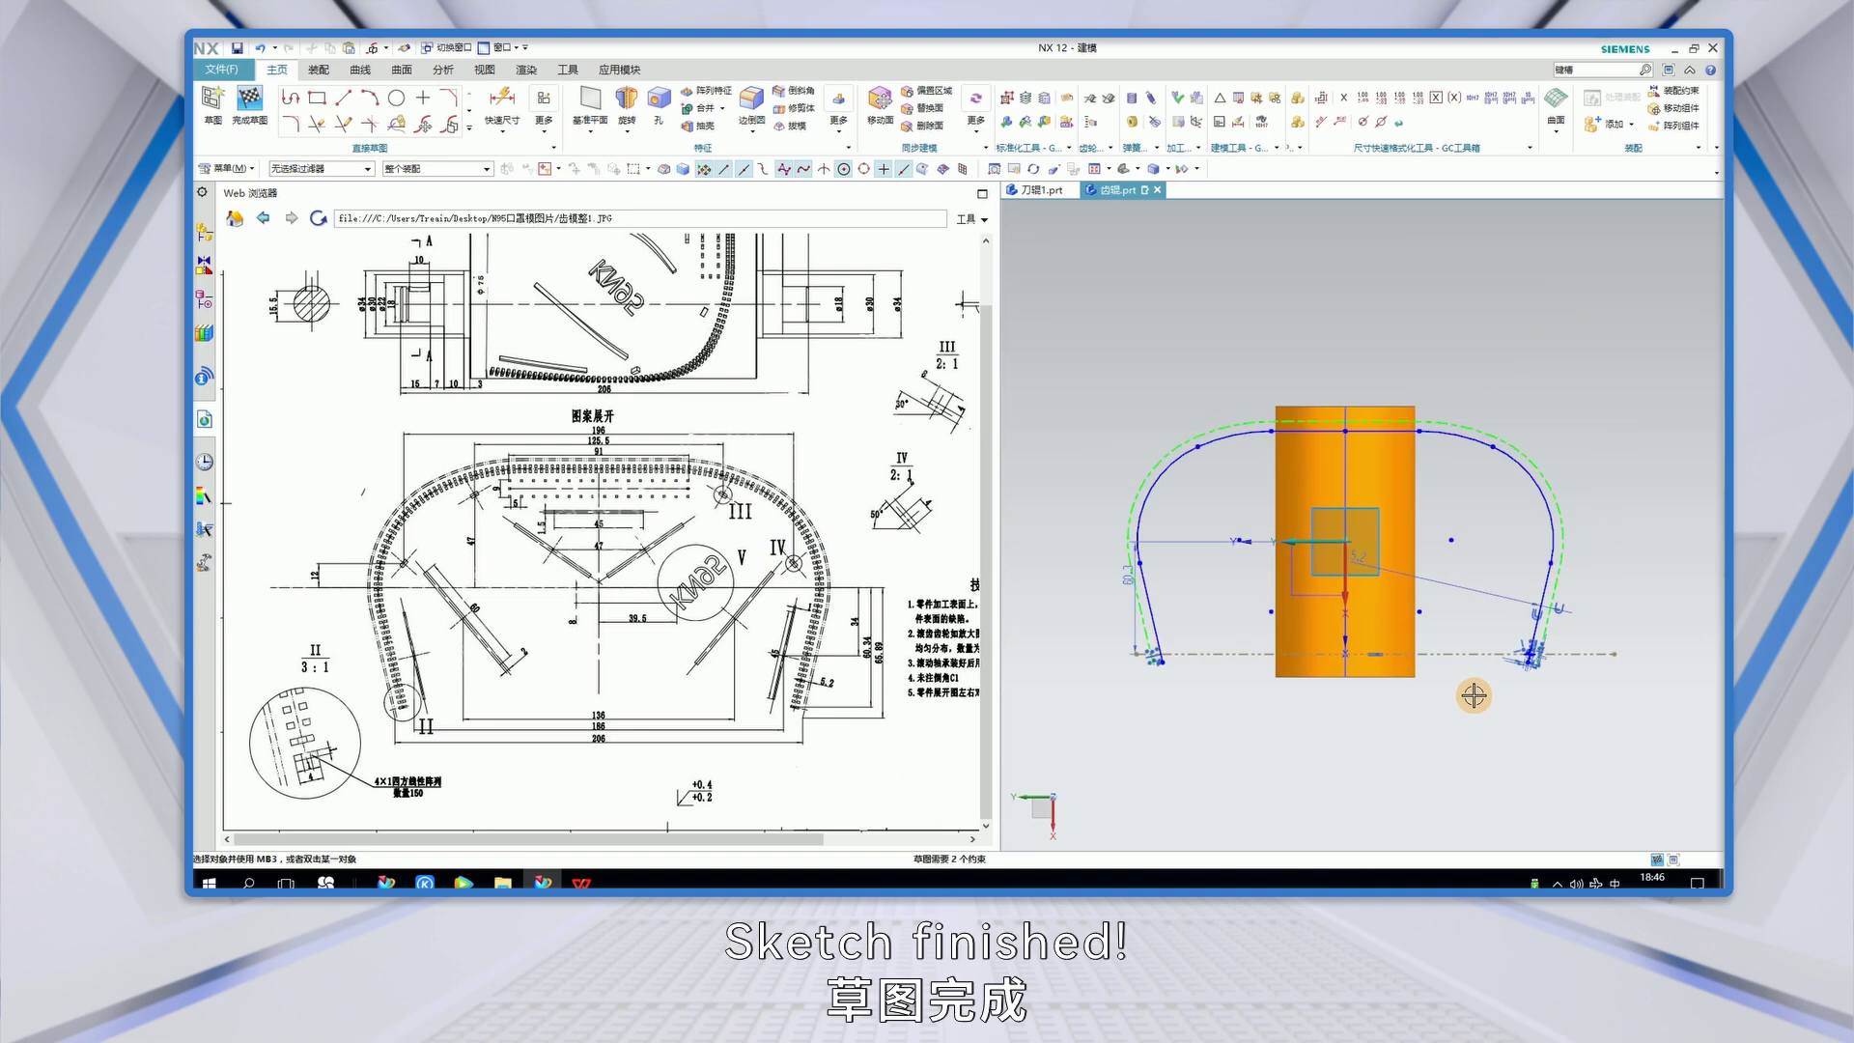
left_click(255, 102)
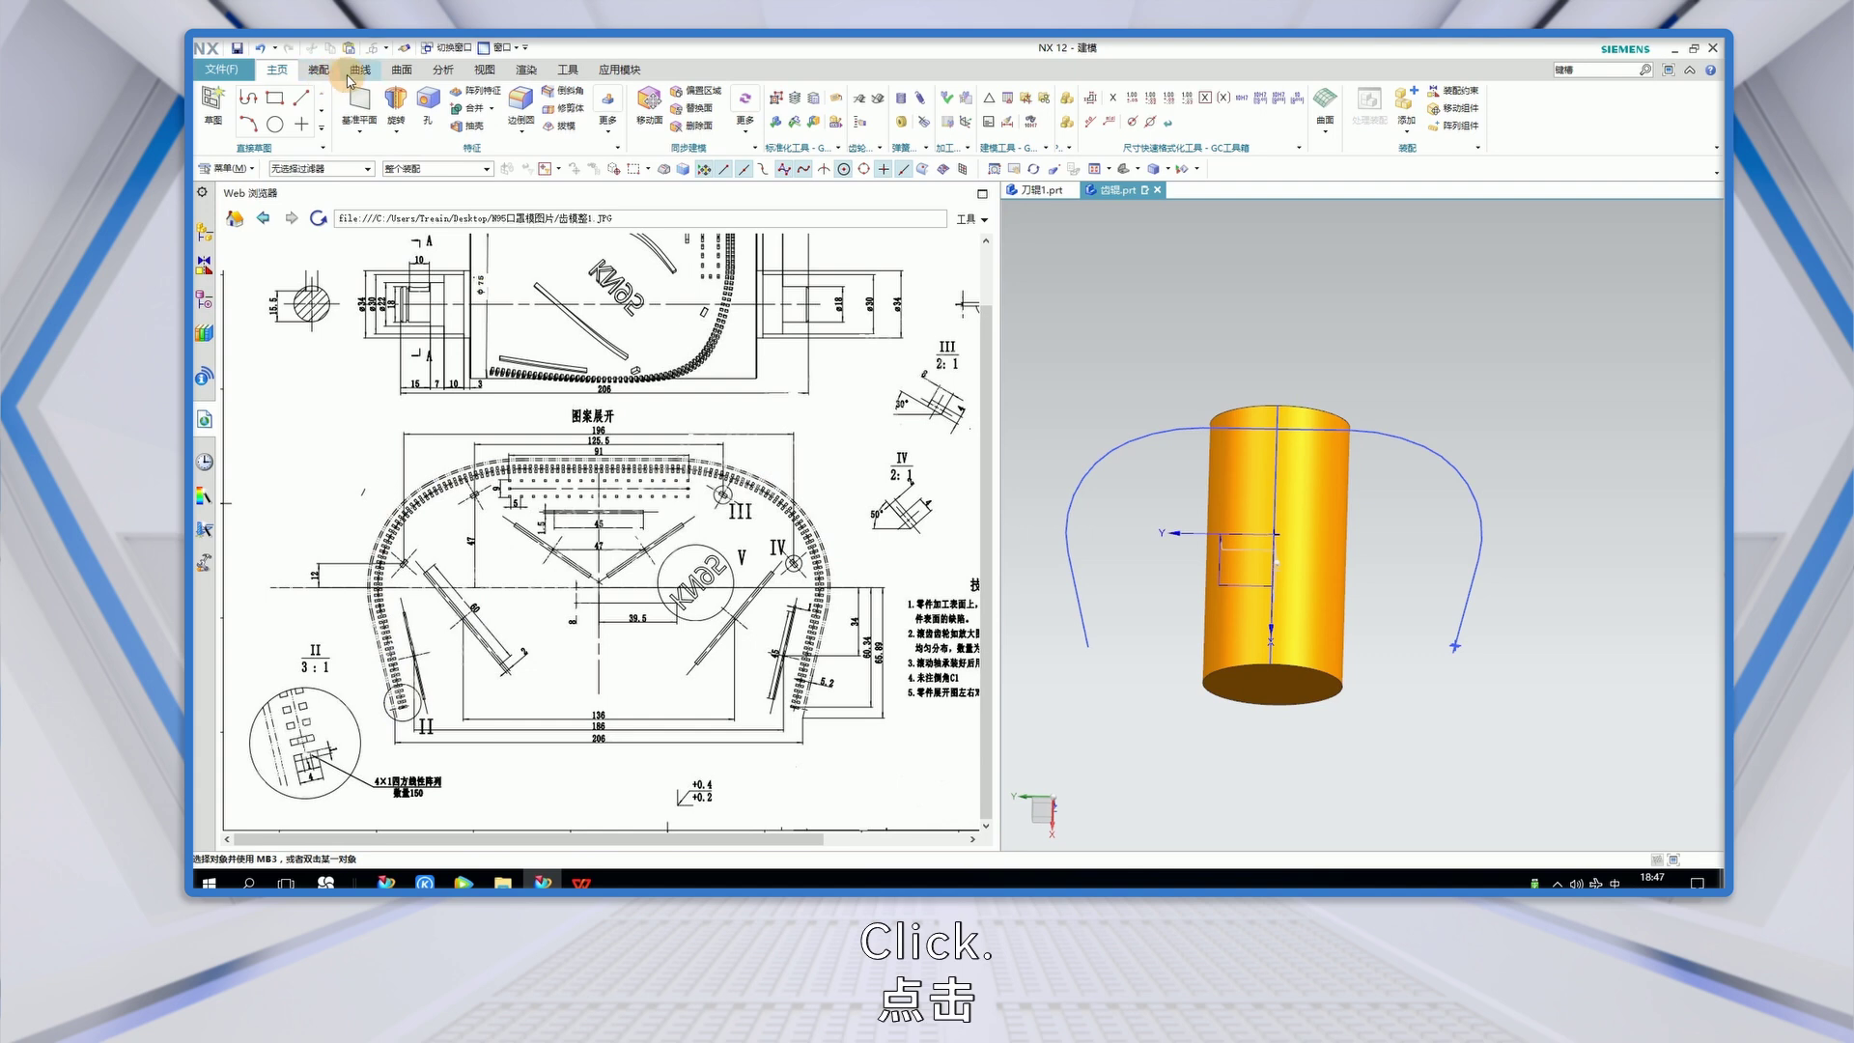
- Extract the offset mask outline as a composite curve, with Stop at Intersection turned on and the whole chain between the short crossing lines selected
left_click(224, 168)
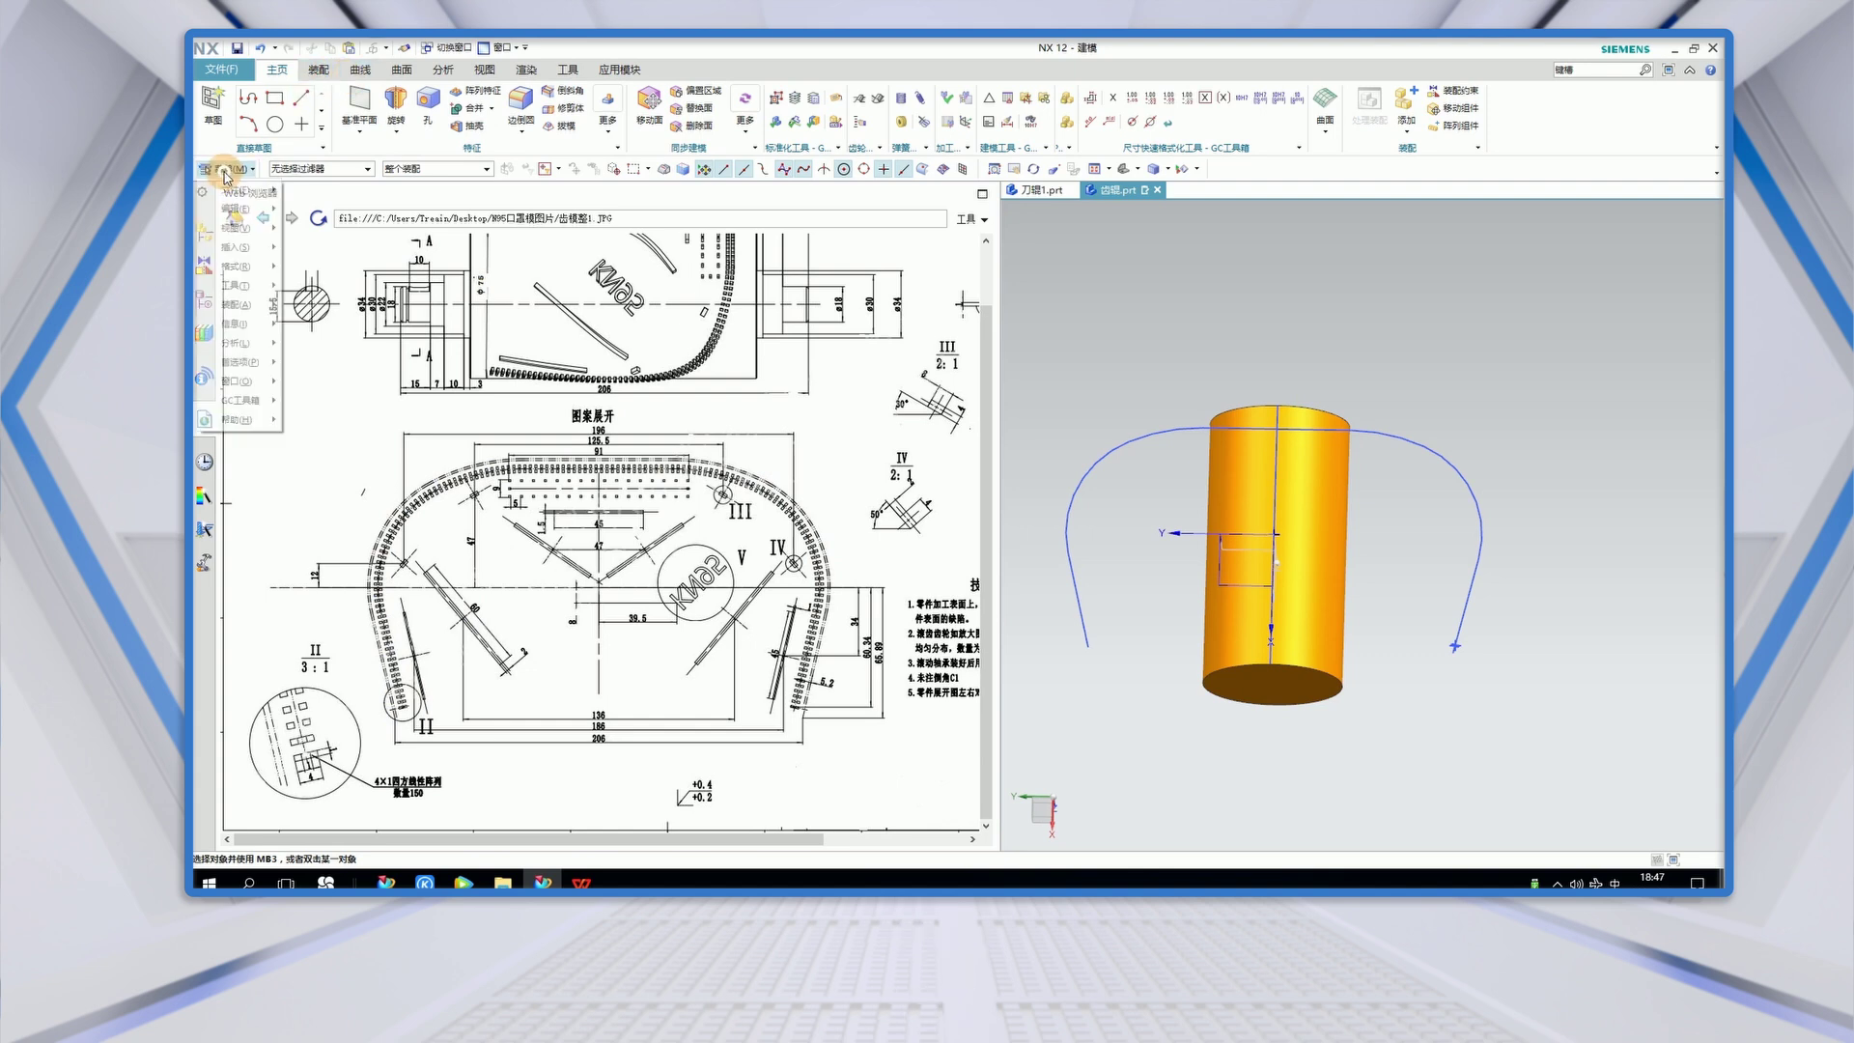
mouse_move(238, 249)
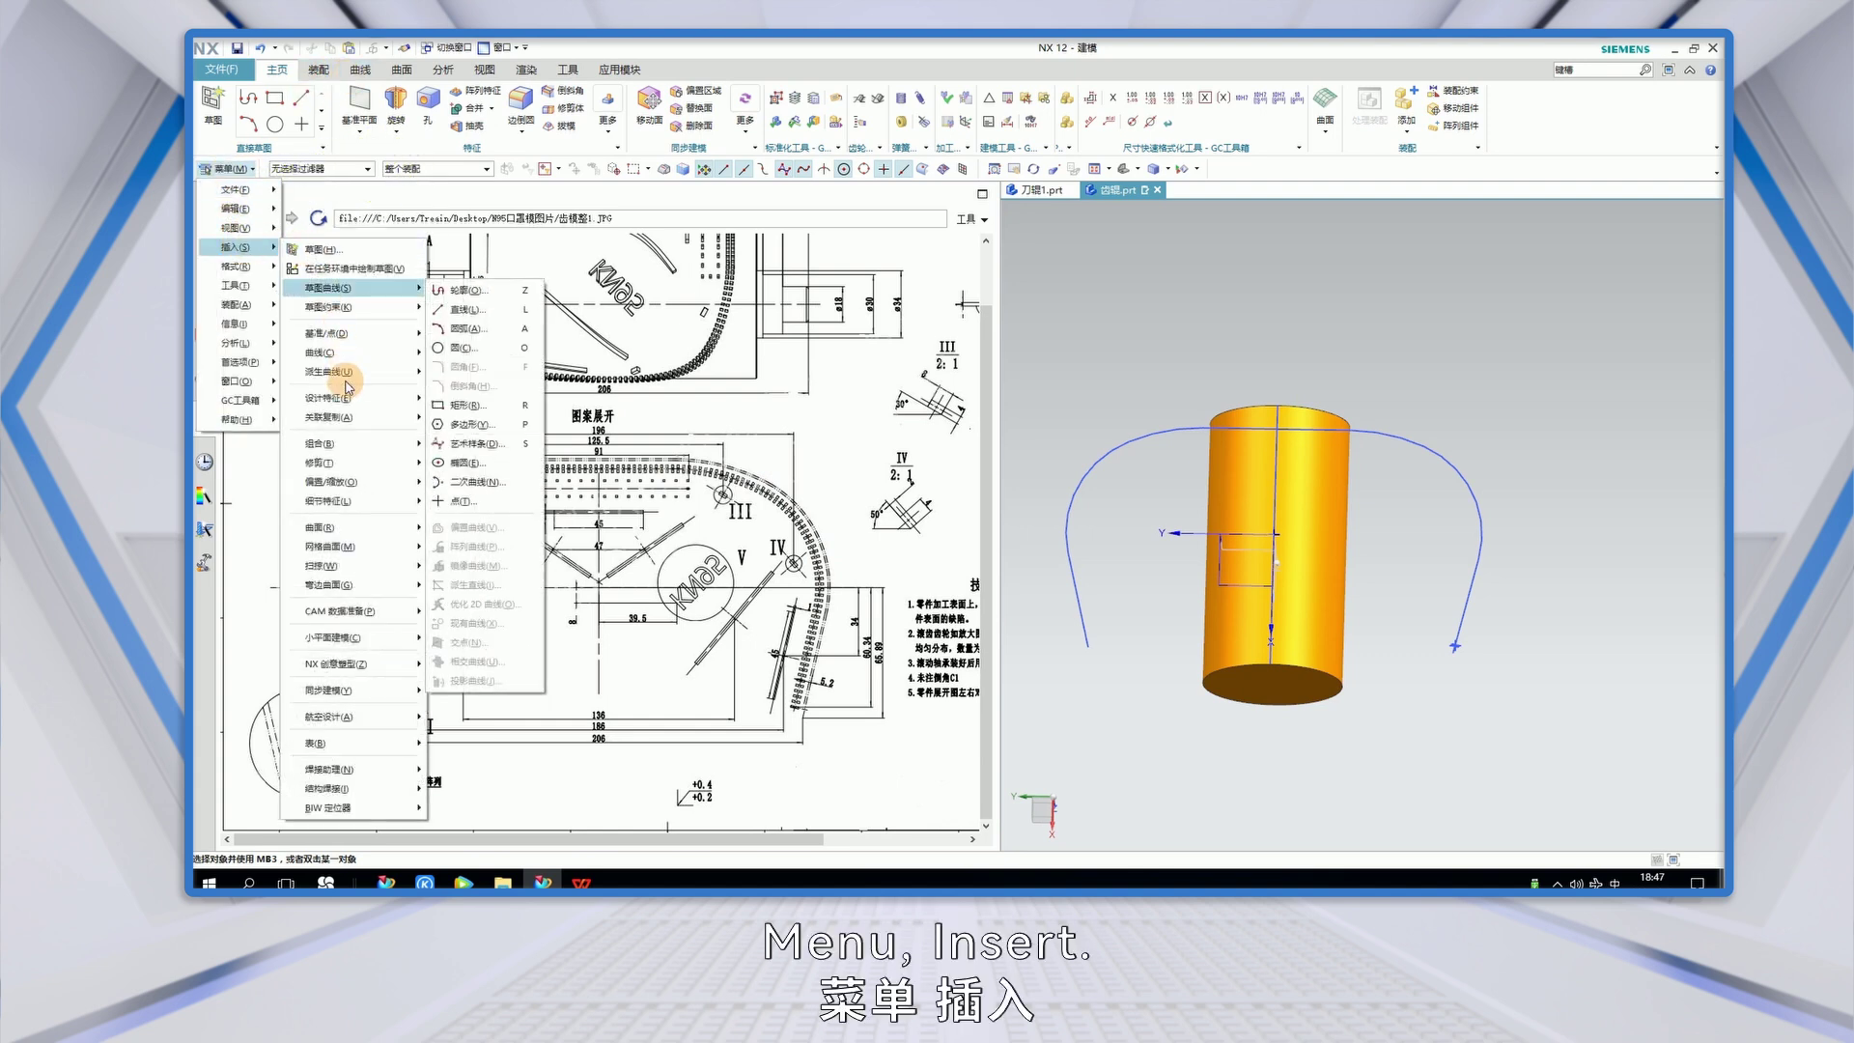
mouse_move(345, 418)
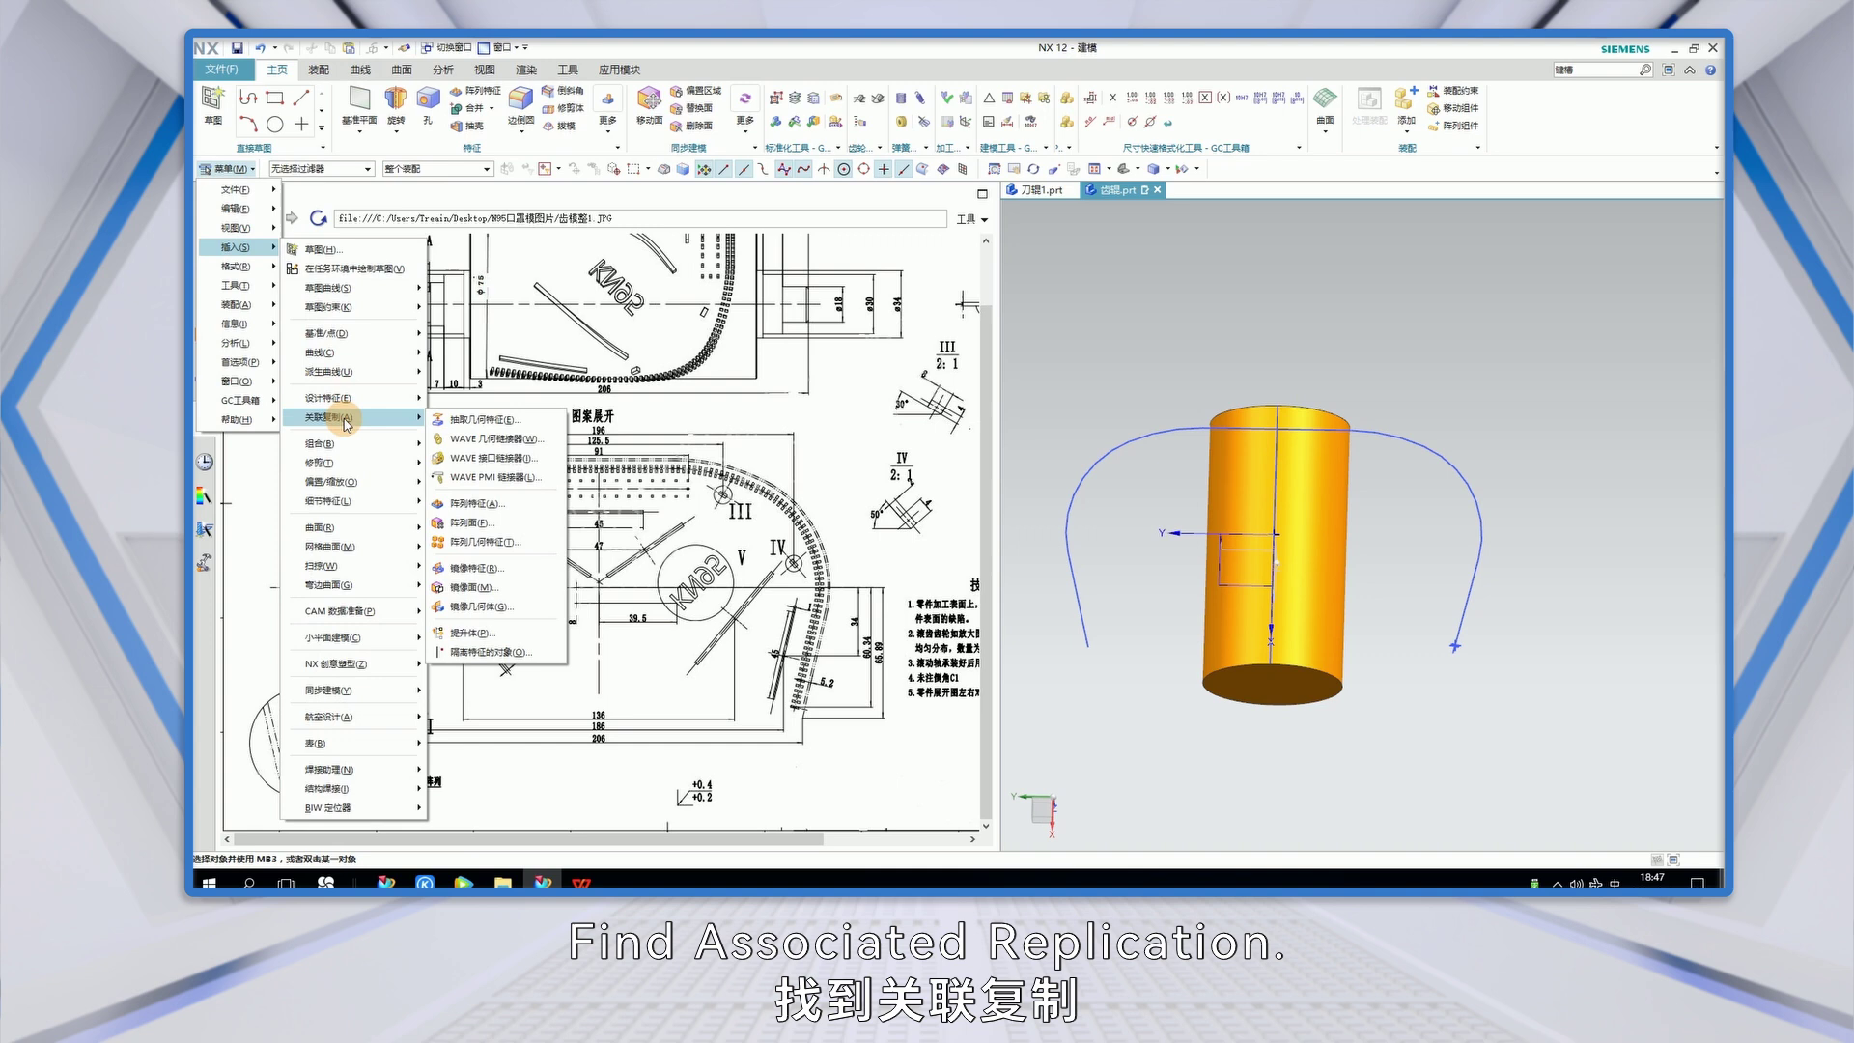
left_click(485, 419)
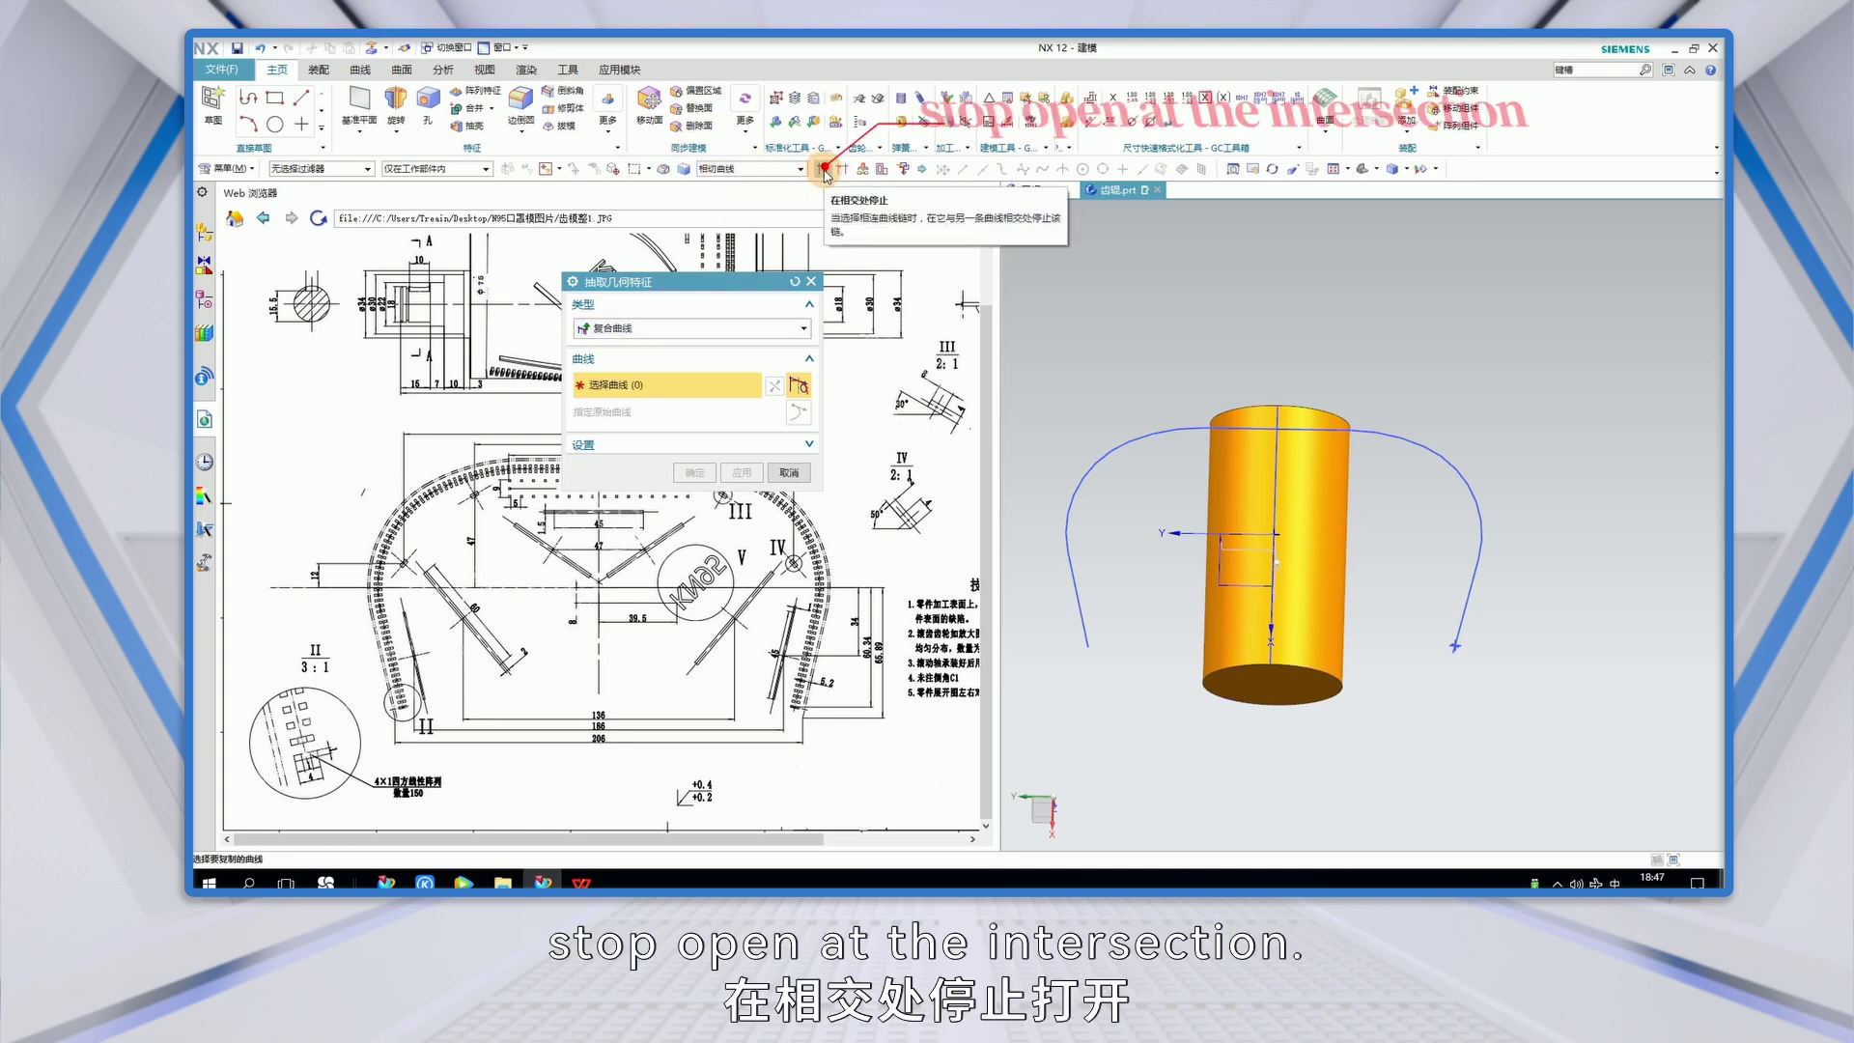
left_click(824, 171)
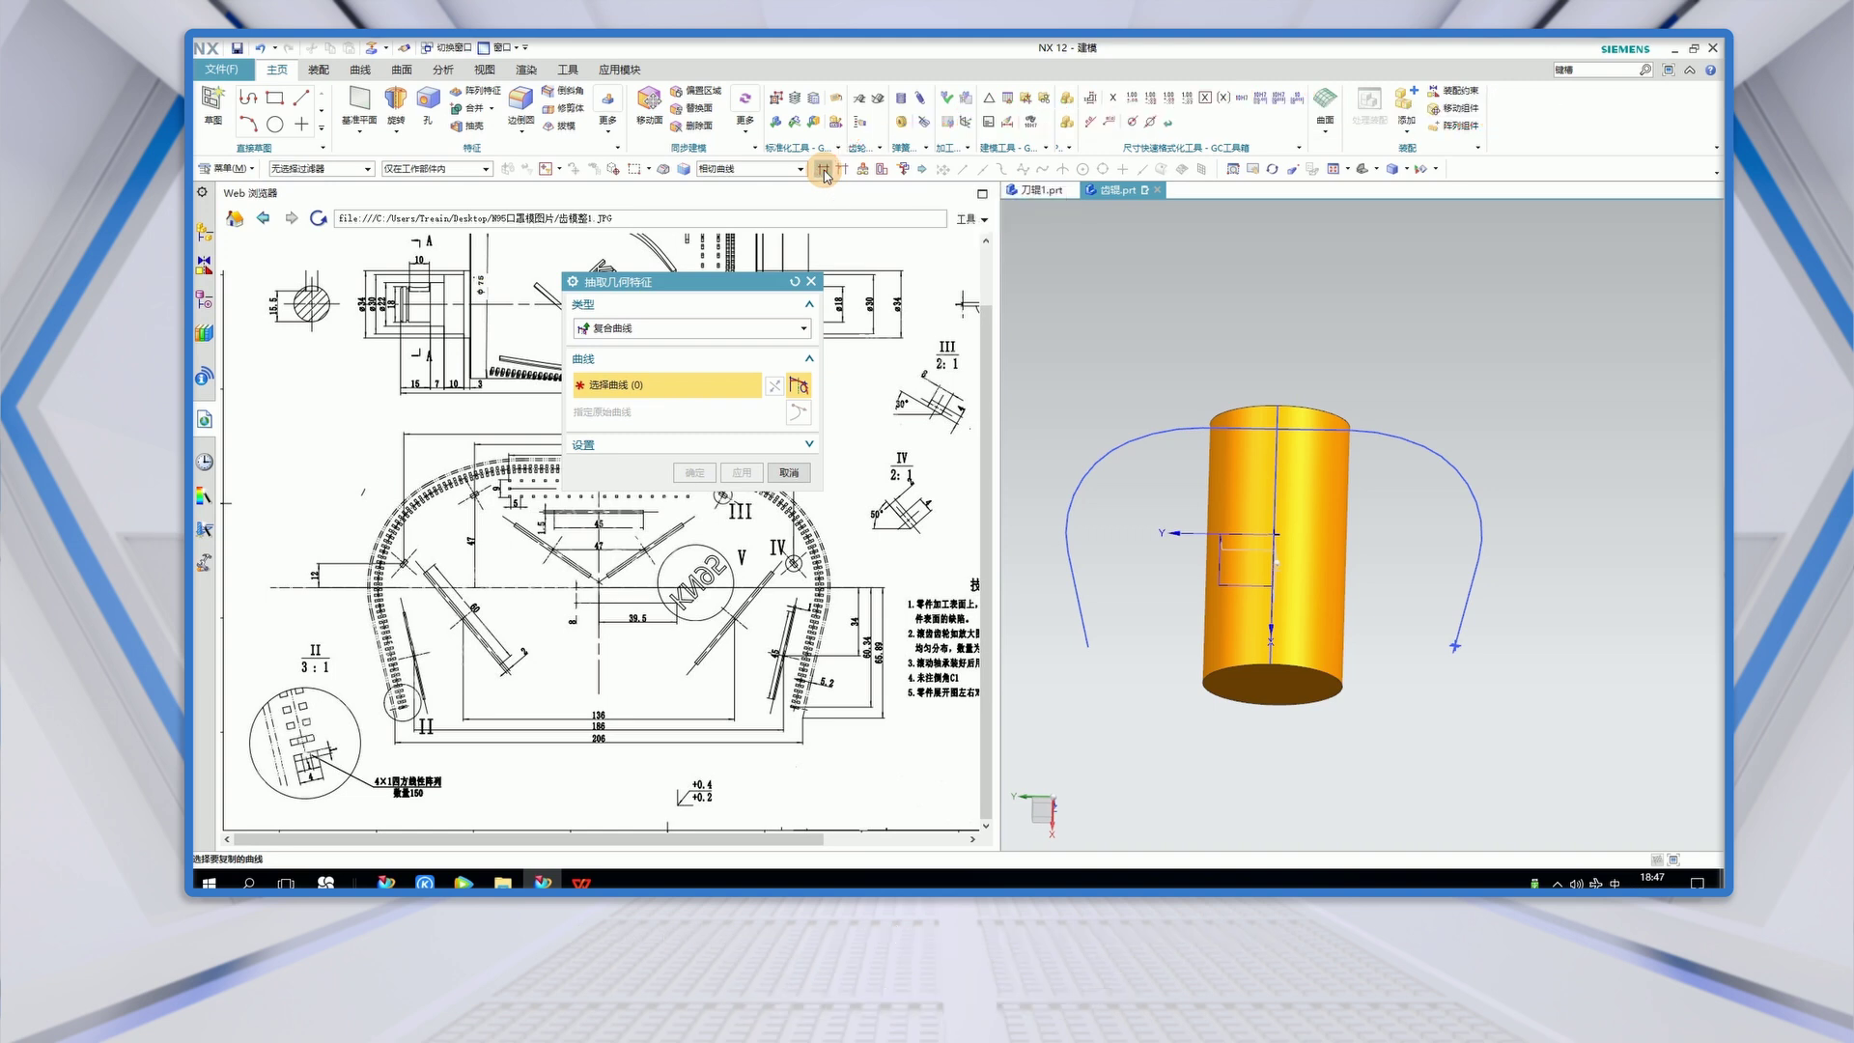
left_click(1408, 442)
left_click(1207, 437)
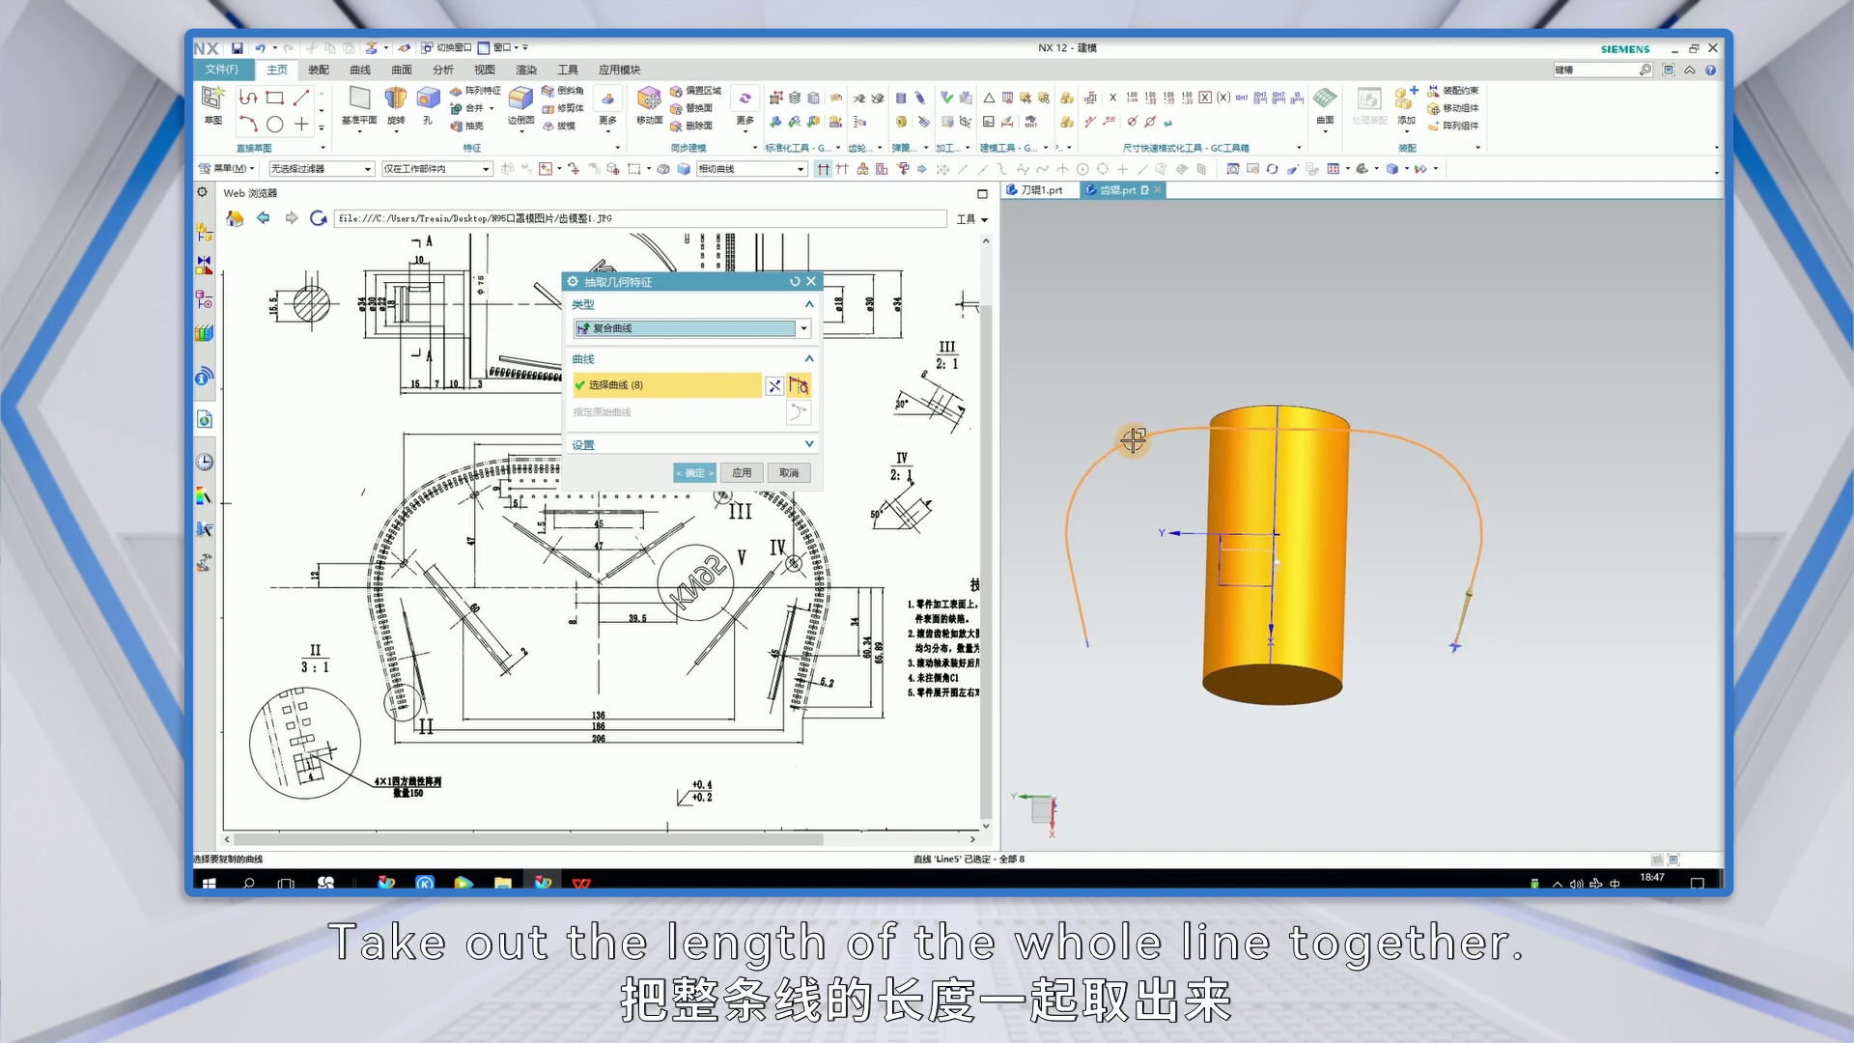
left_click(692, 475)
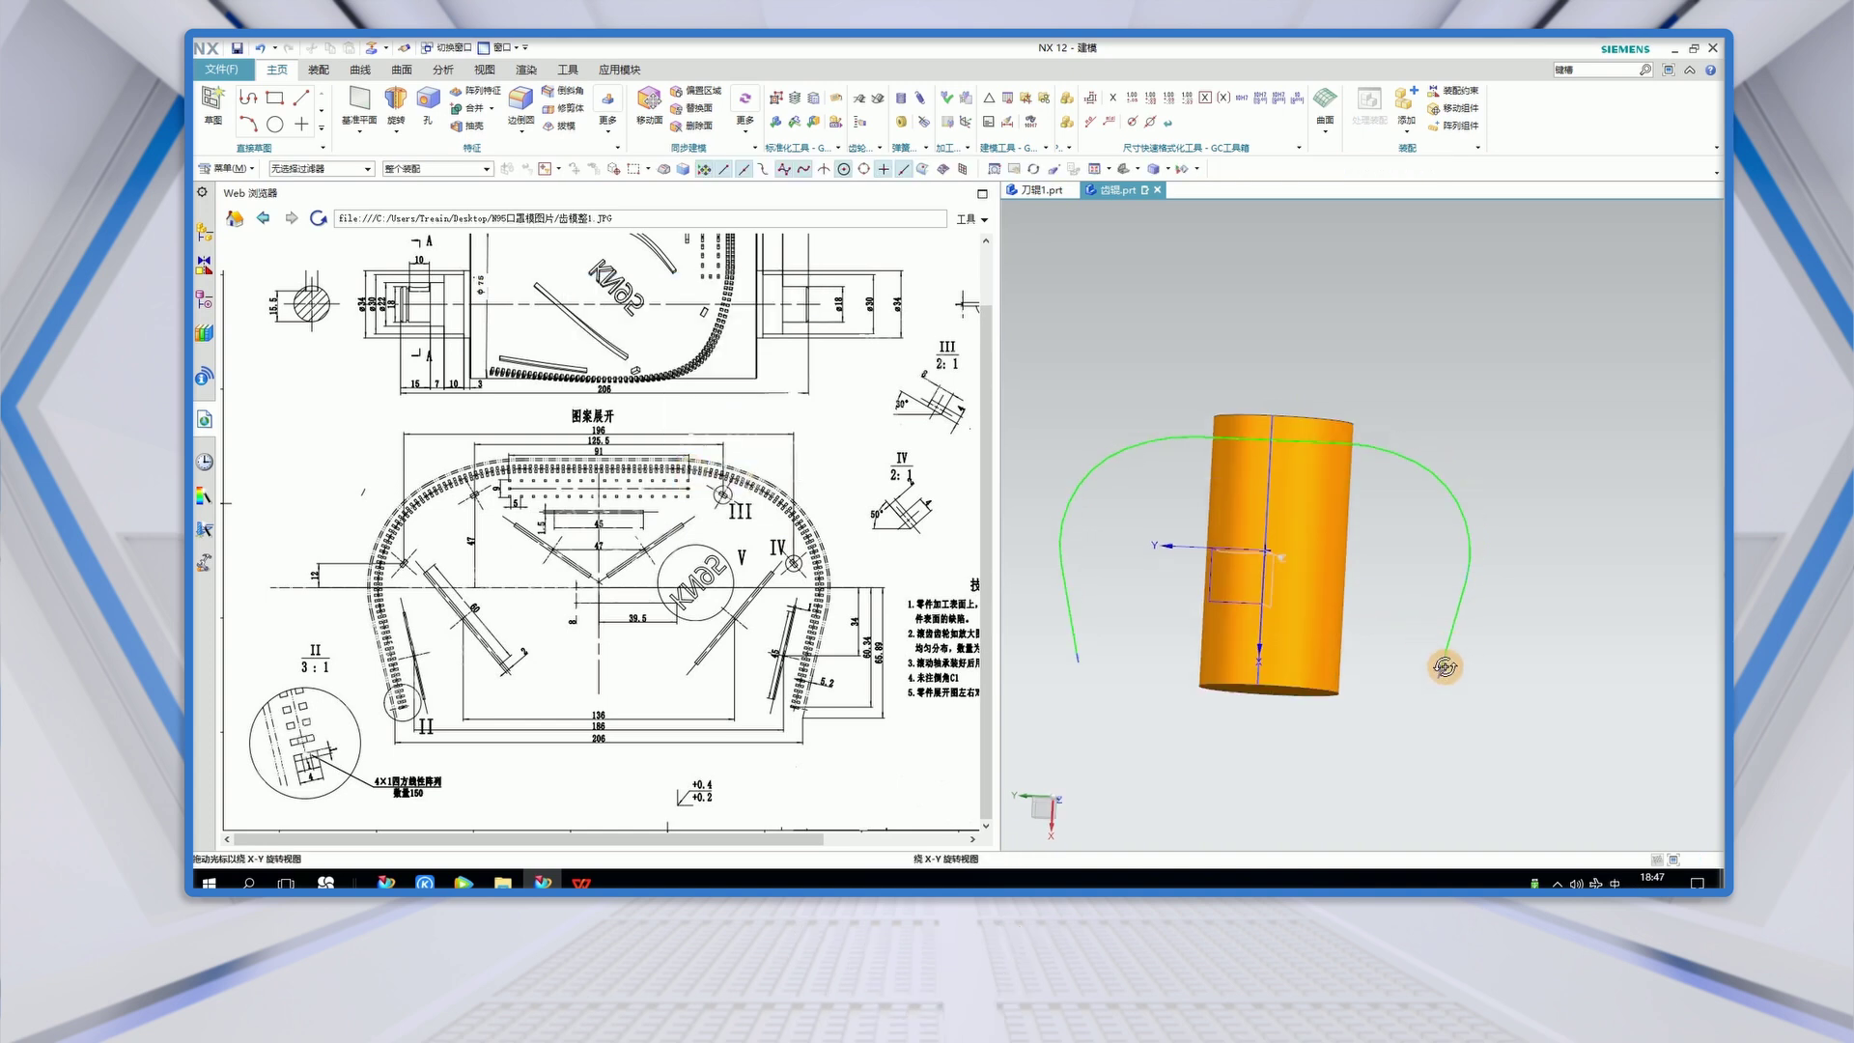
- Start a Pattern Geometry feature with default settings and select both tooth rectangles at the outline's end, using the Connected Curves rule
scroll(1440, 671, "up", 5)
scroll(1442, 674, "up", 3)
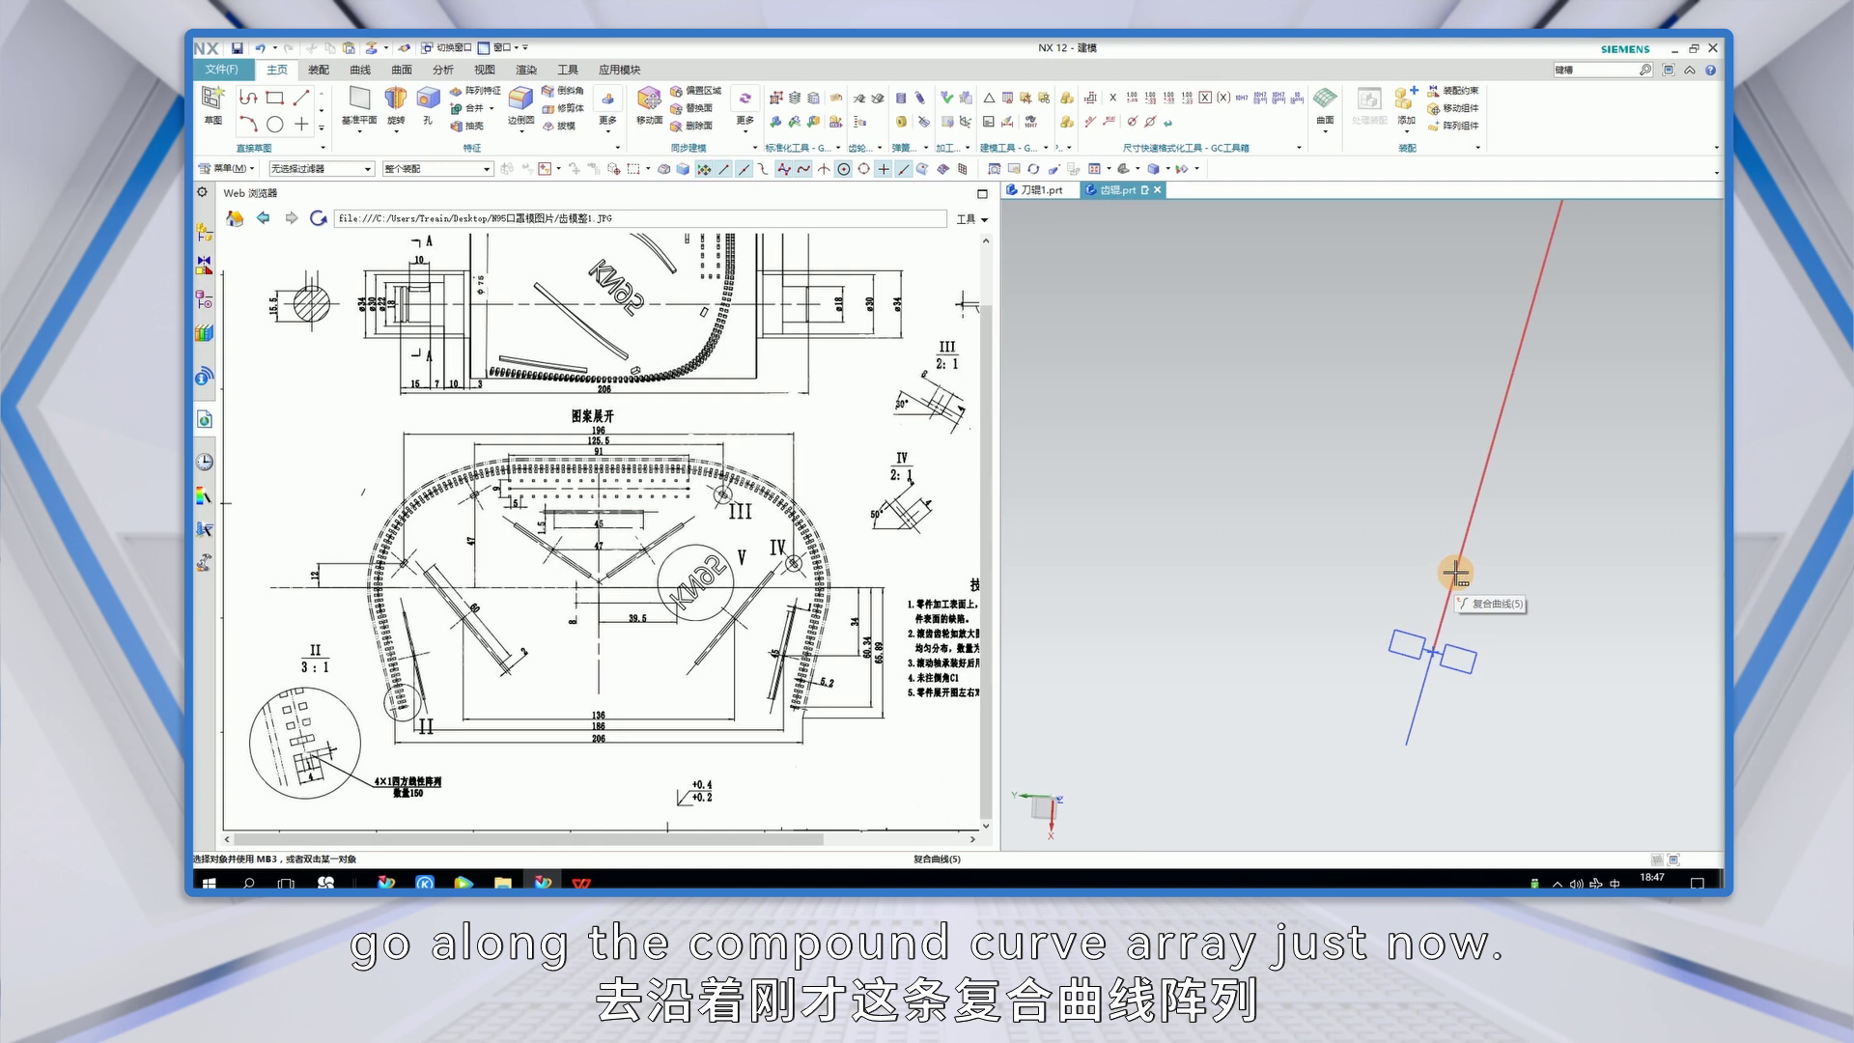
scroll(1477, 589, "down", 5)
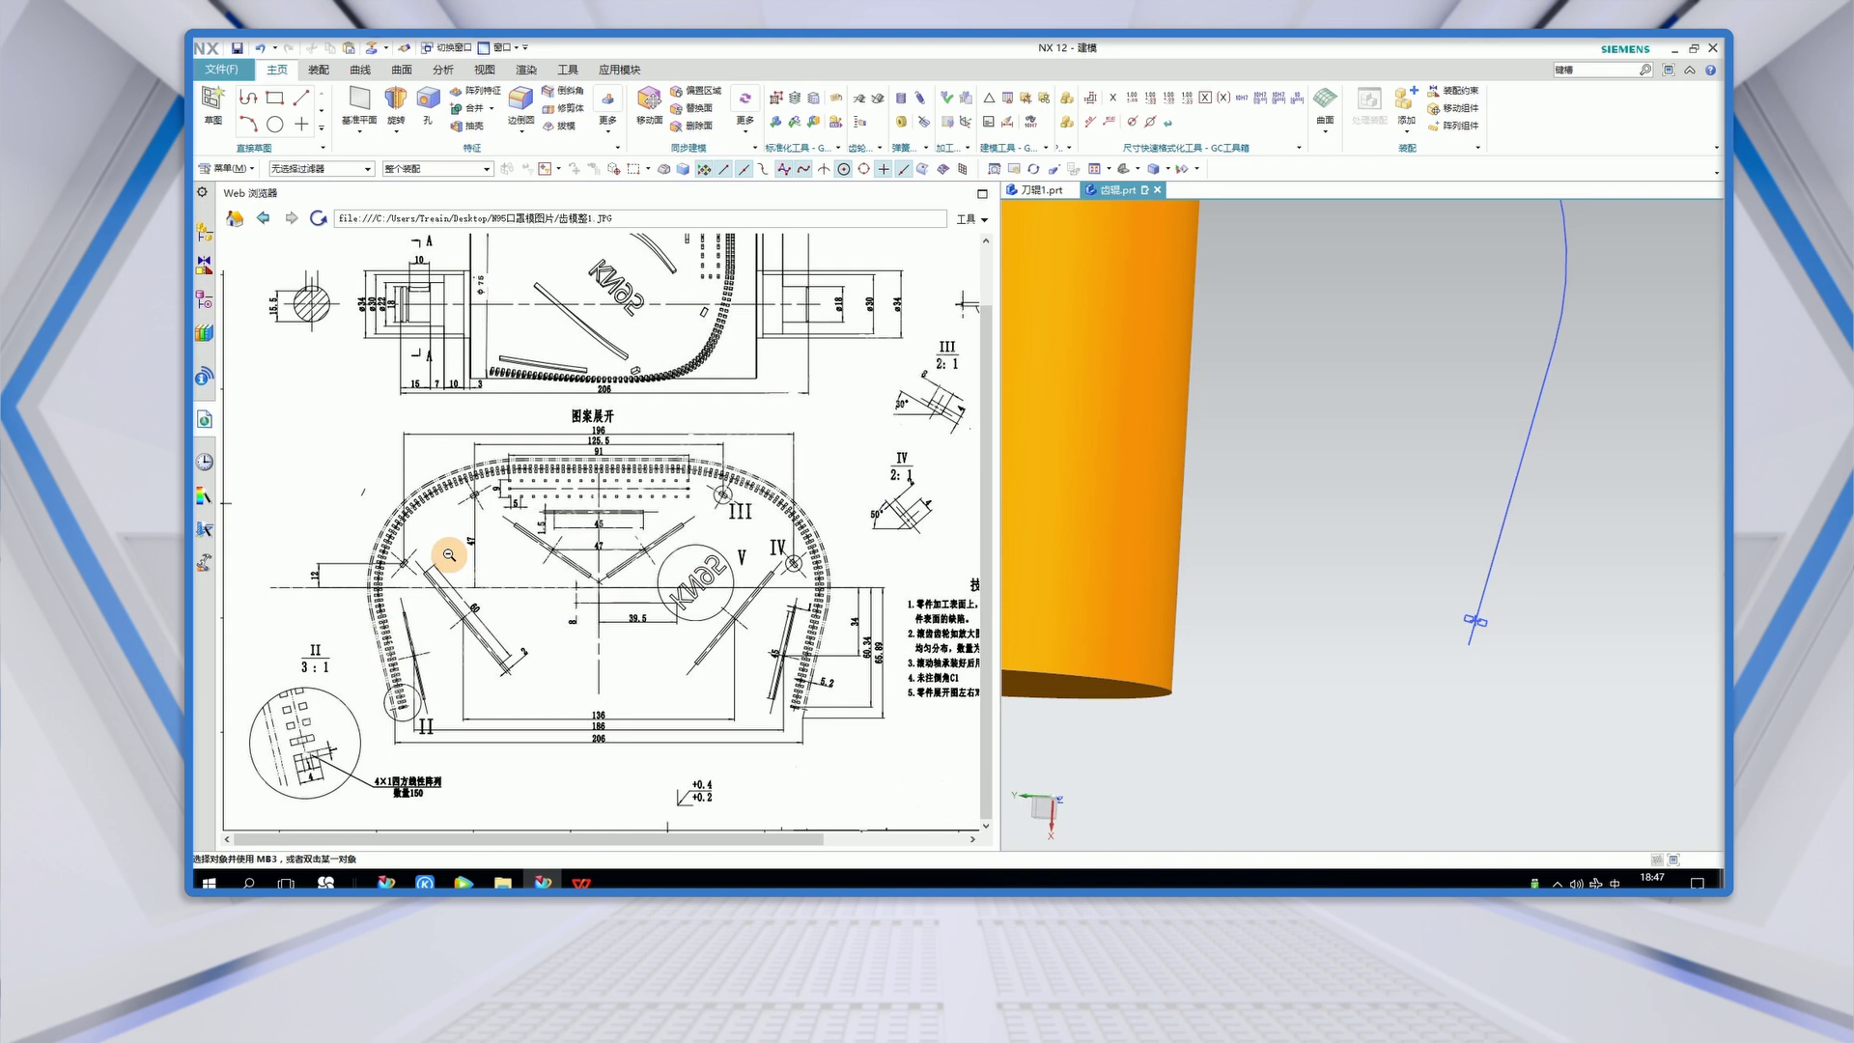
left_click(608, 118)
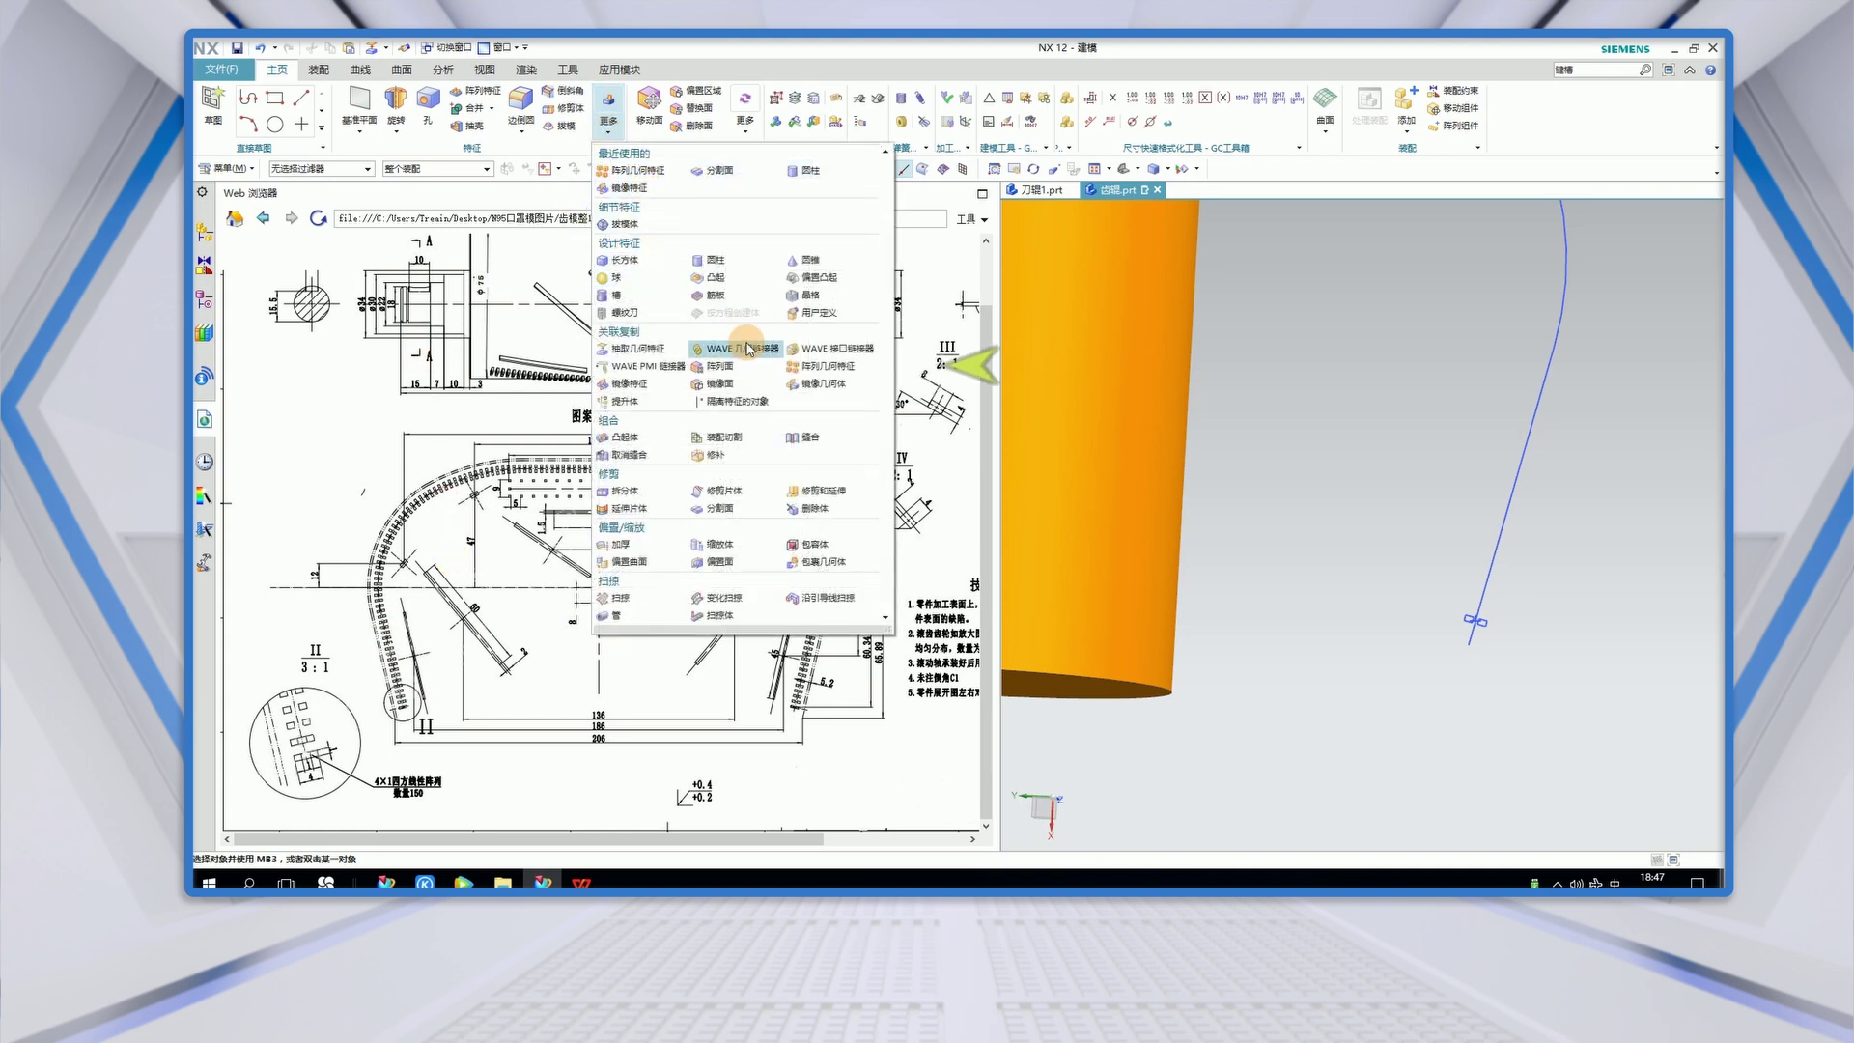
left_click(826, 366)
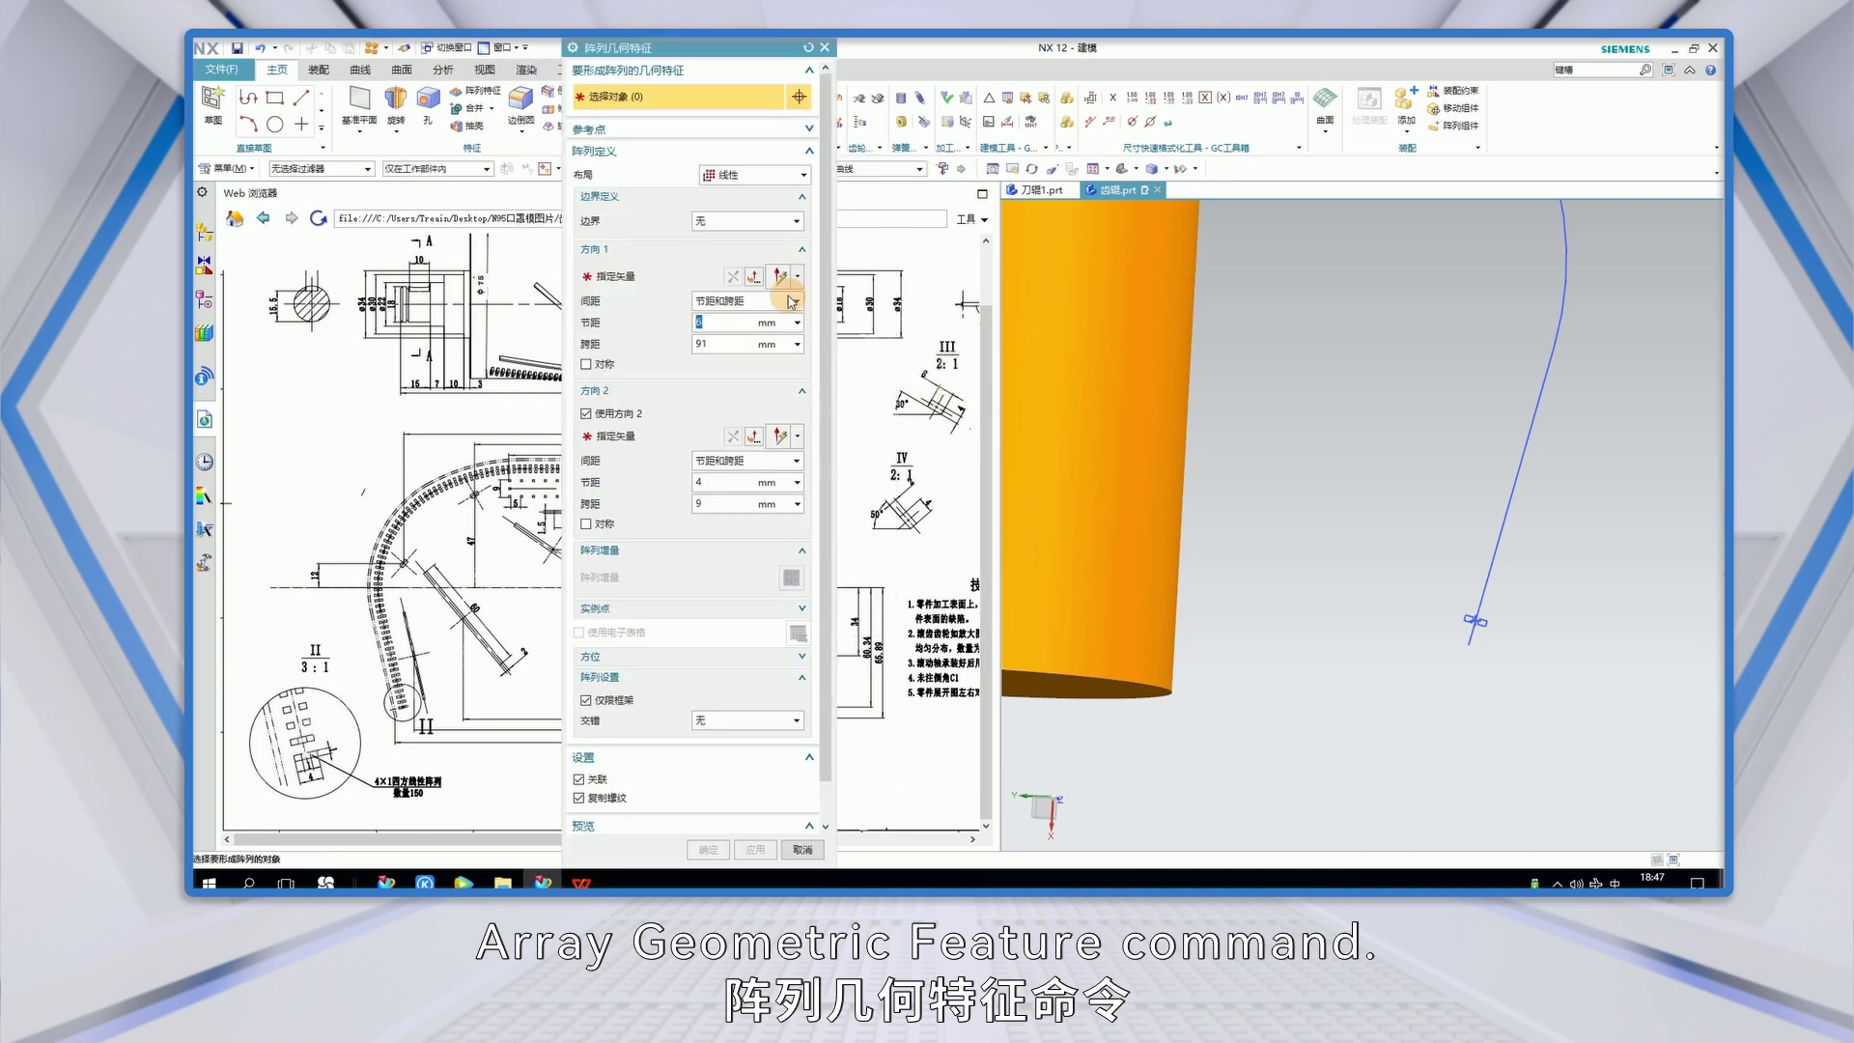
left_click(809, 47)
left_click_drag(762, 54, 719, 261)
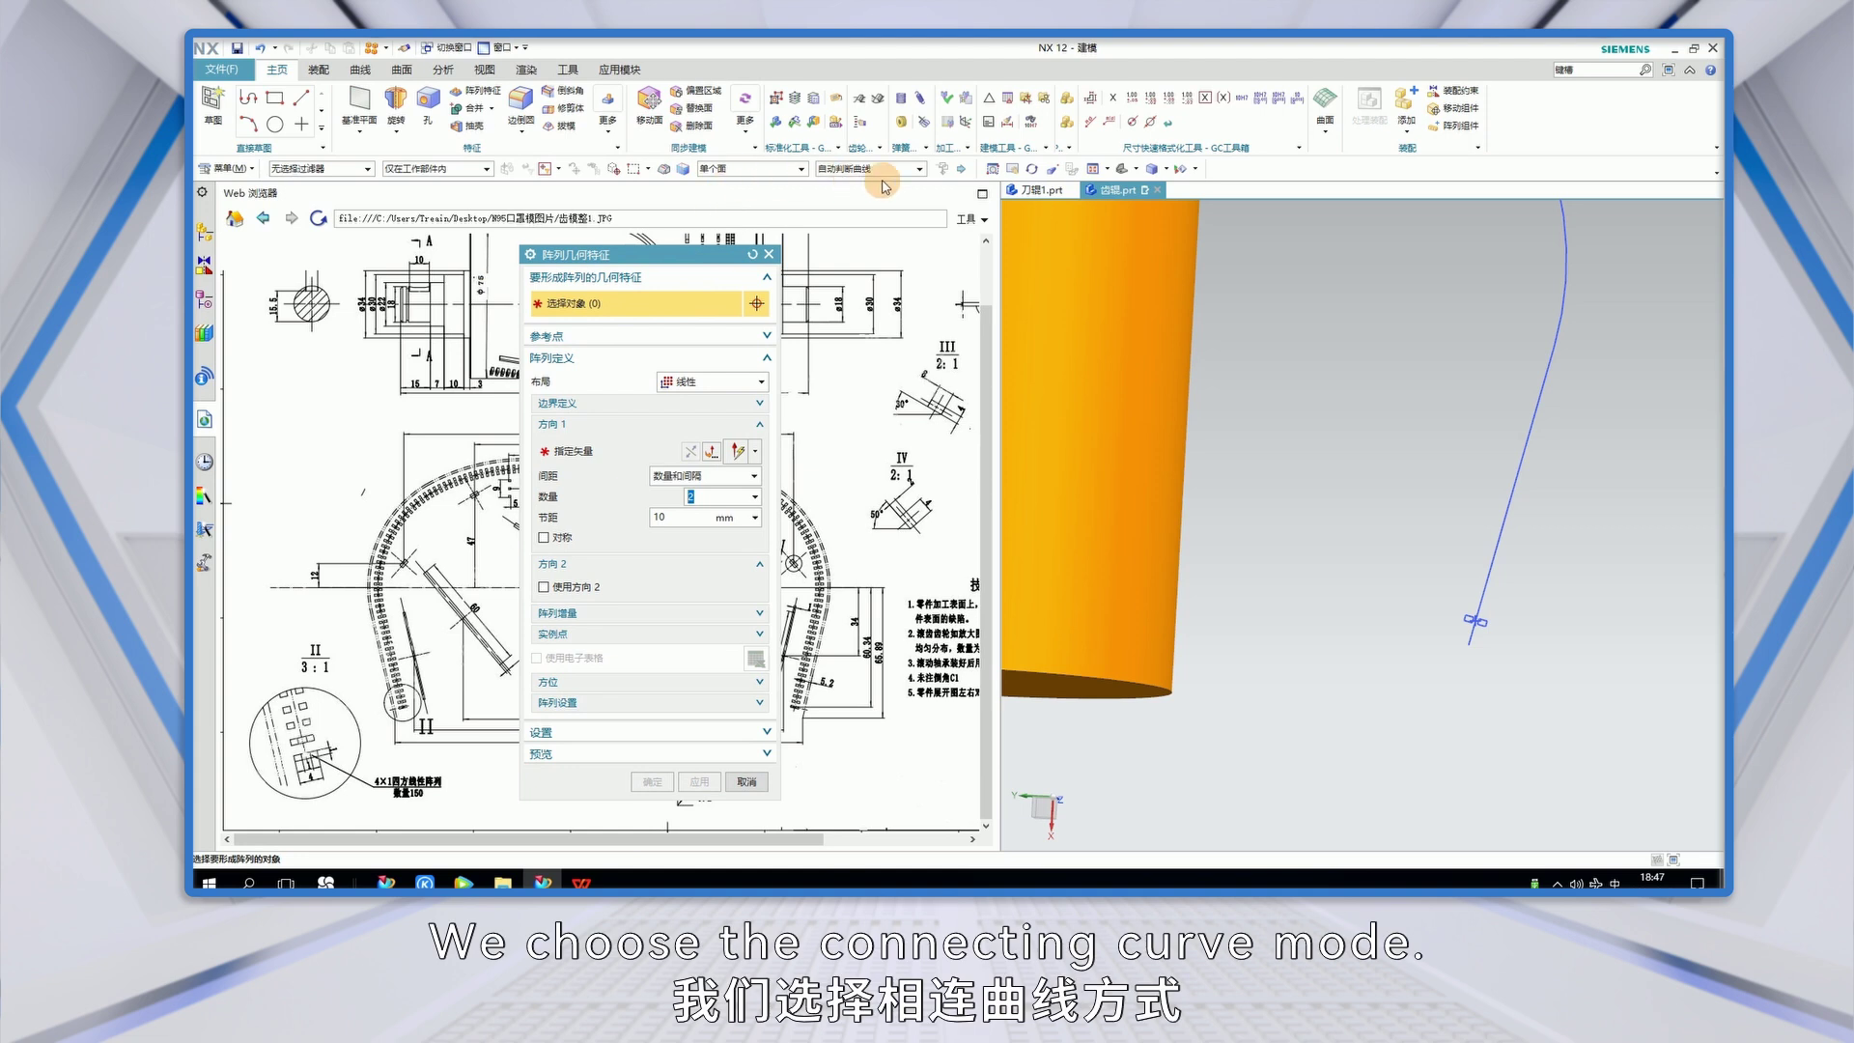
left_click(920, 169)
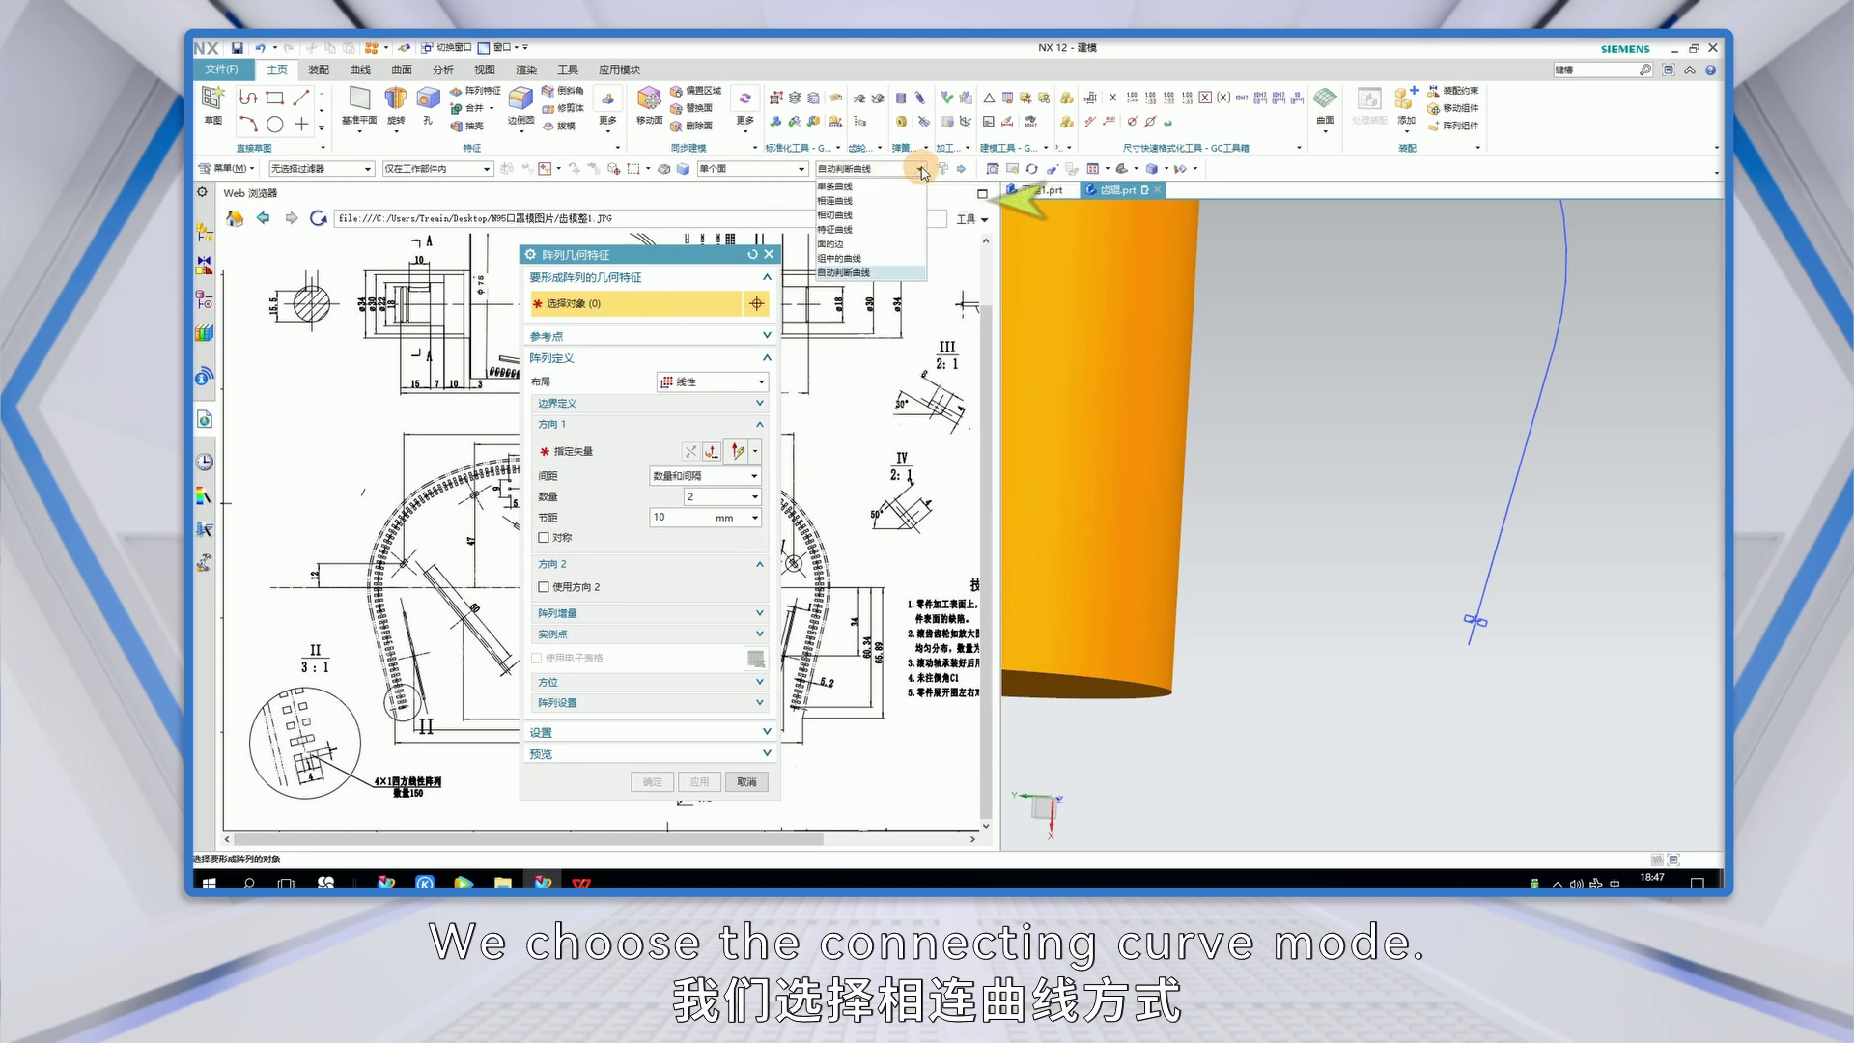
left_click(835, 200)
scroll(1493, 618, "up", 3)
scroll(1432, 548, "up", 2)
left_click(1426, 576)
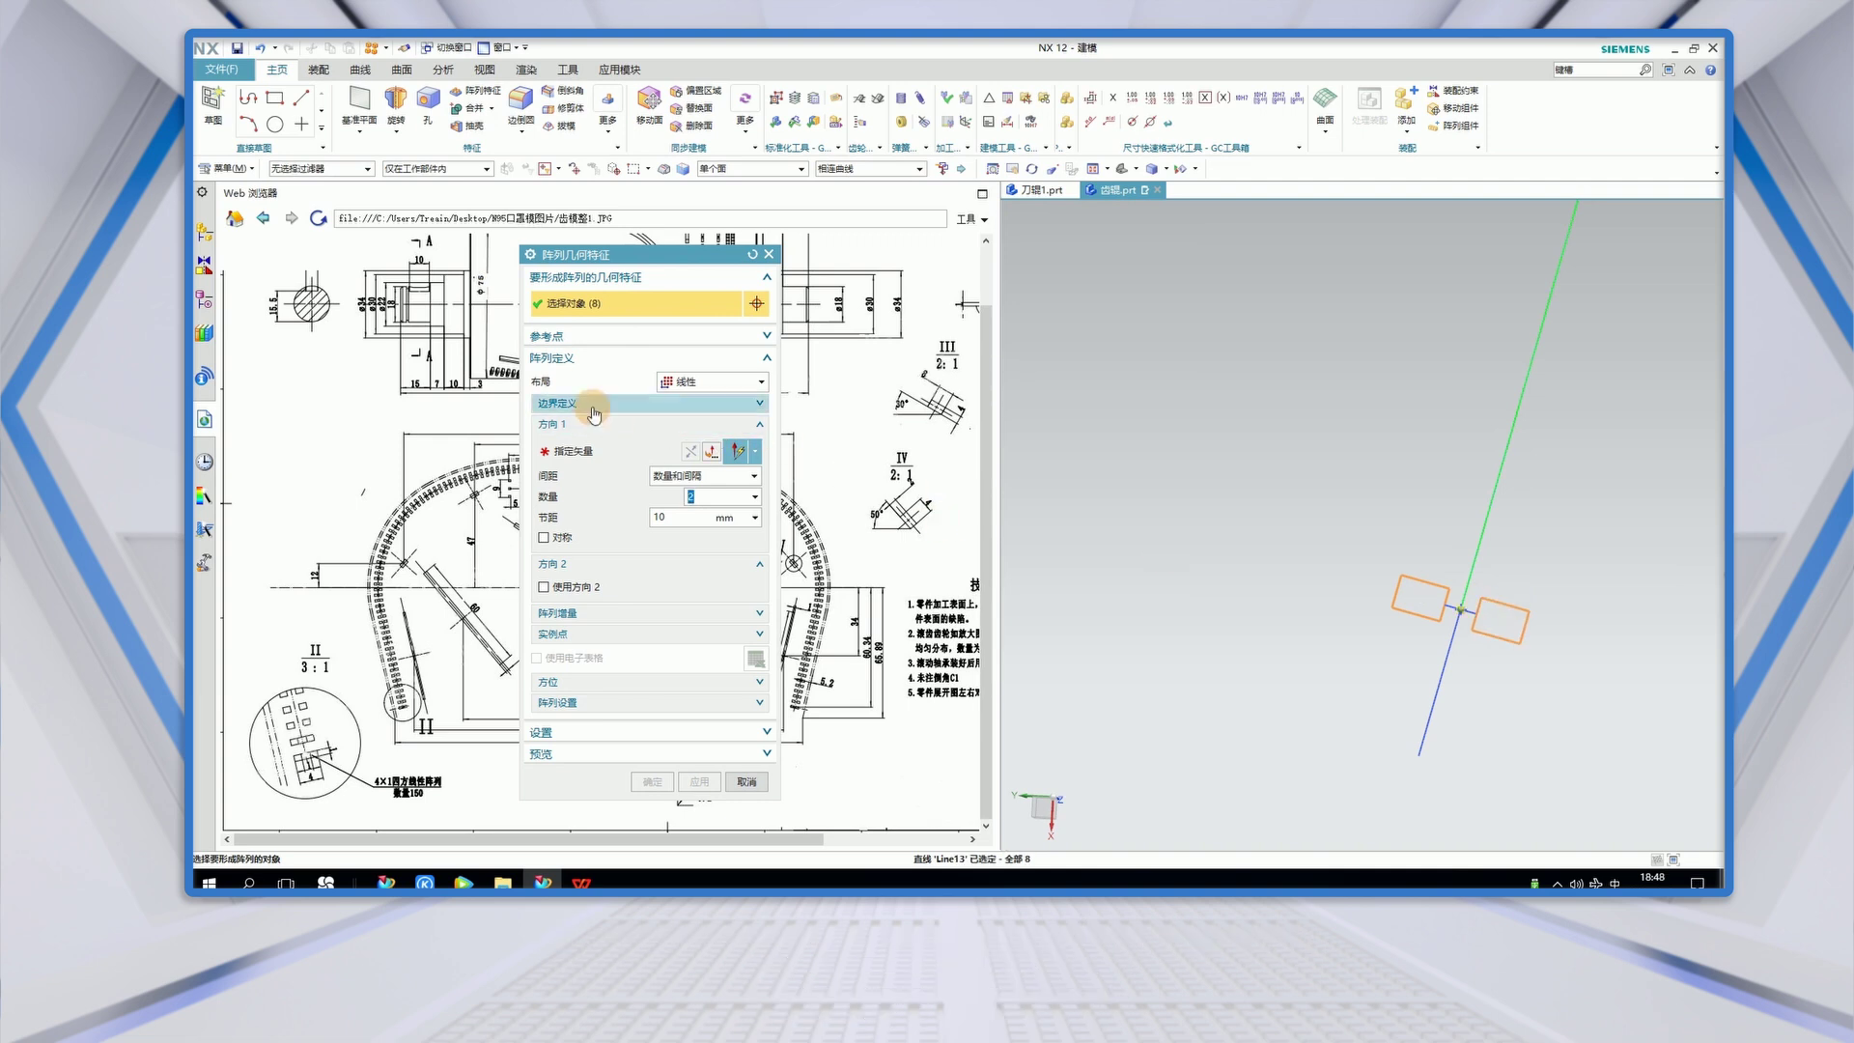
- Set the pattern layout to Along and select the composite curve of the offset mask outline as its path
left_click(763, 383)
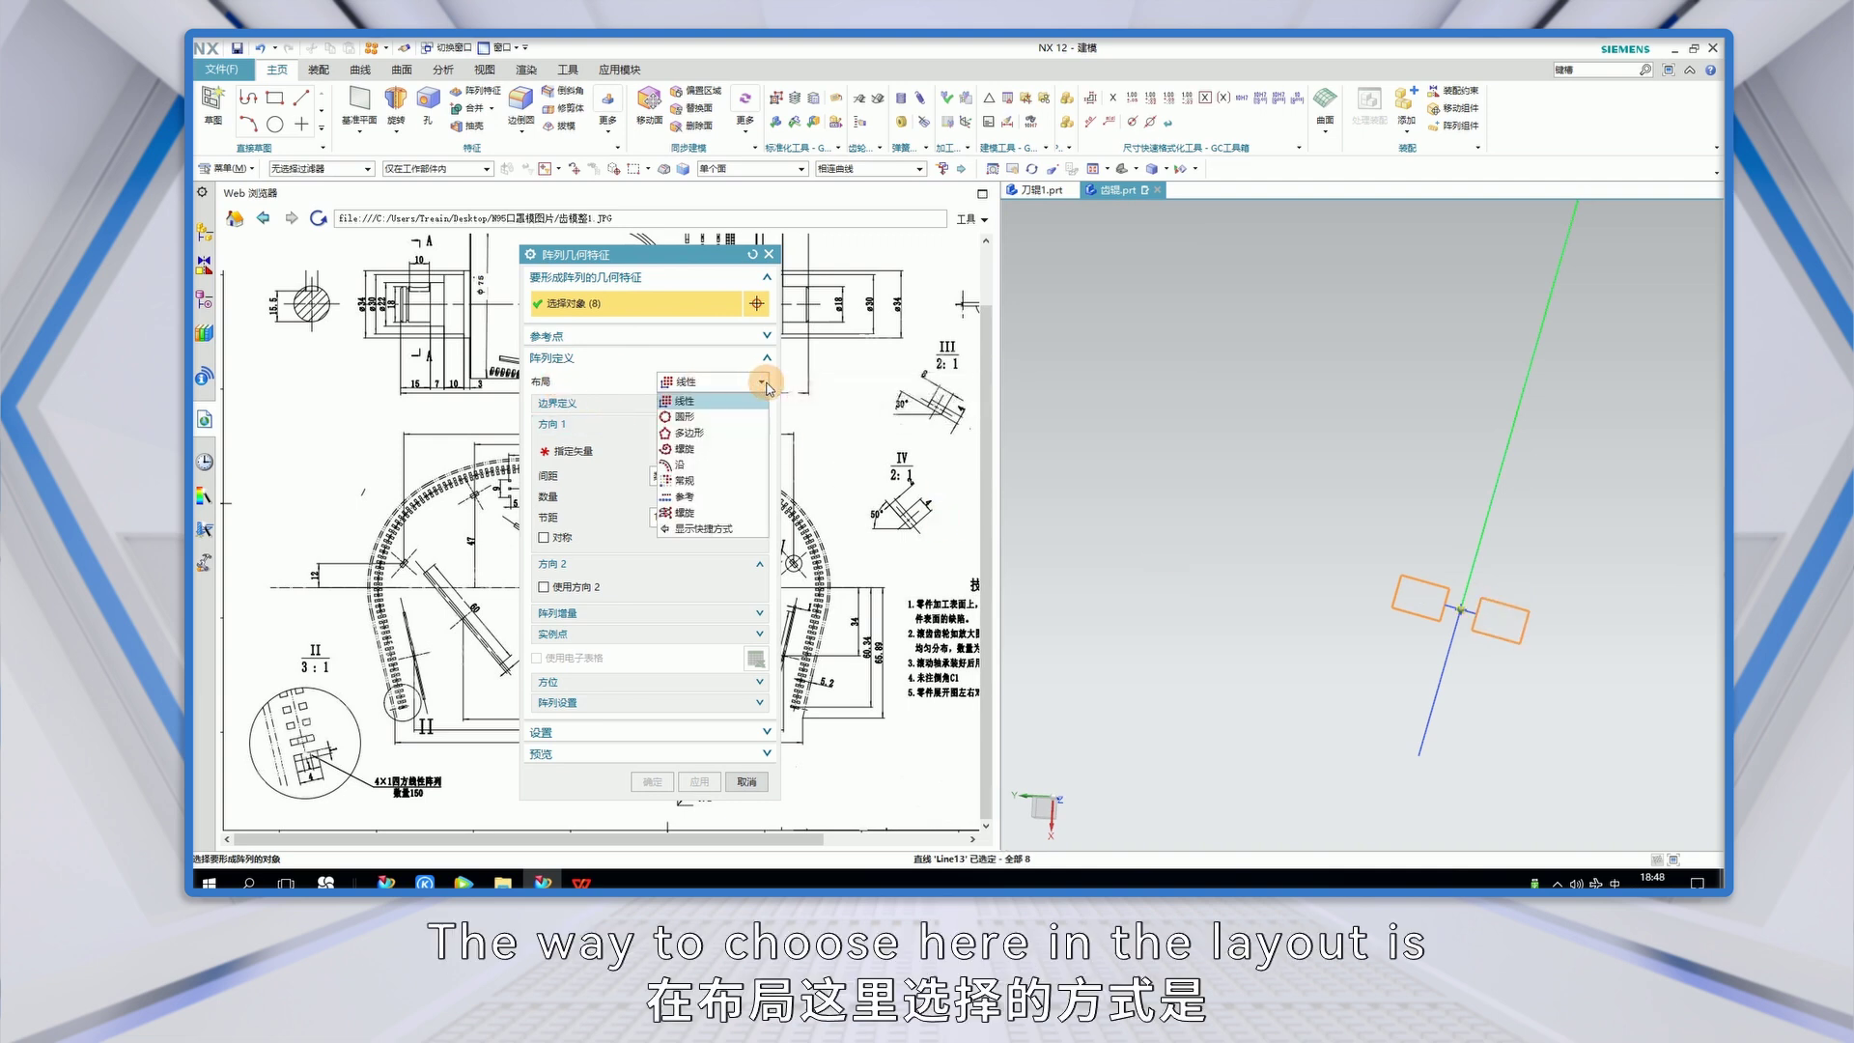
left_click(701, 468)
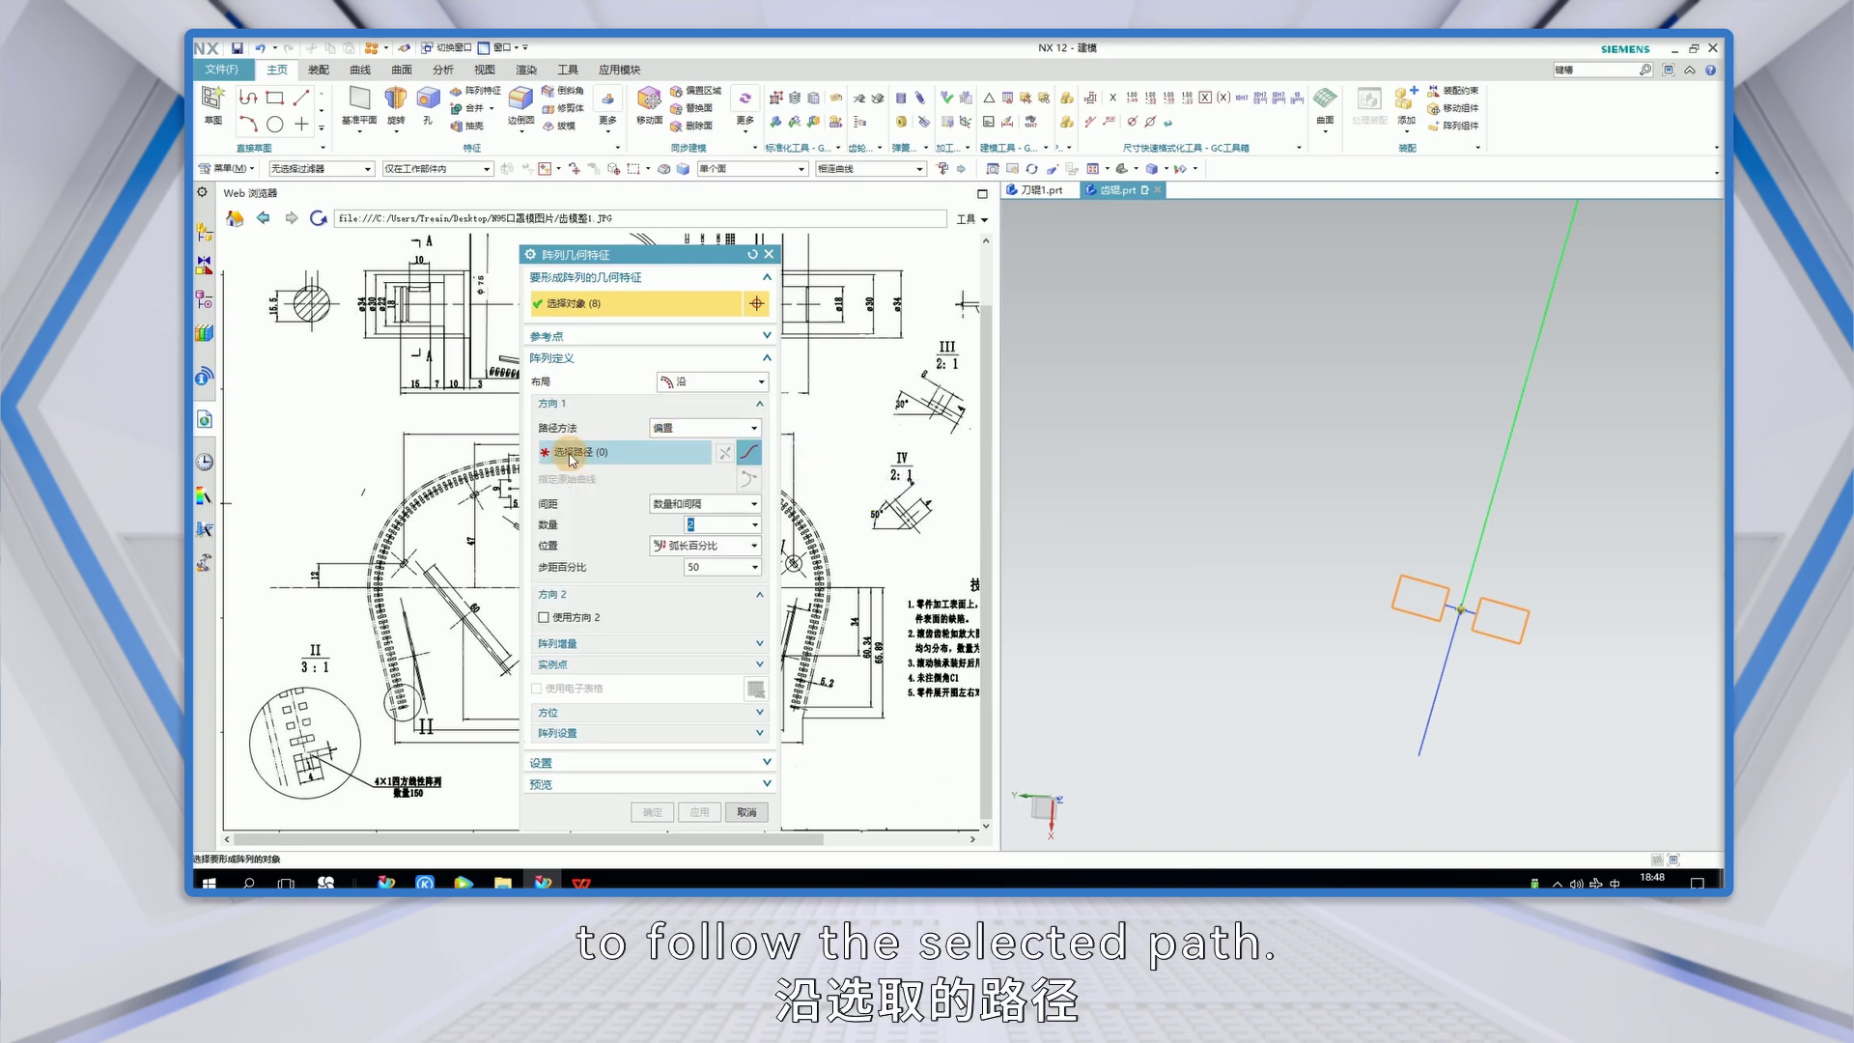
left_click(581, 460)
left_click(207, 301)
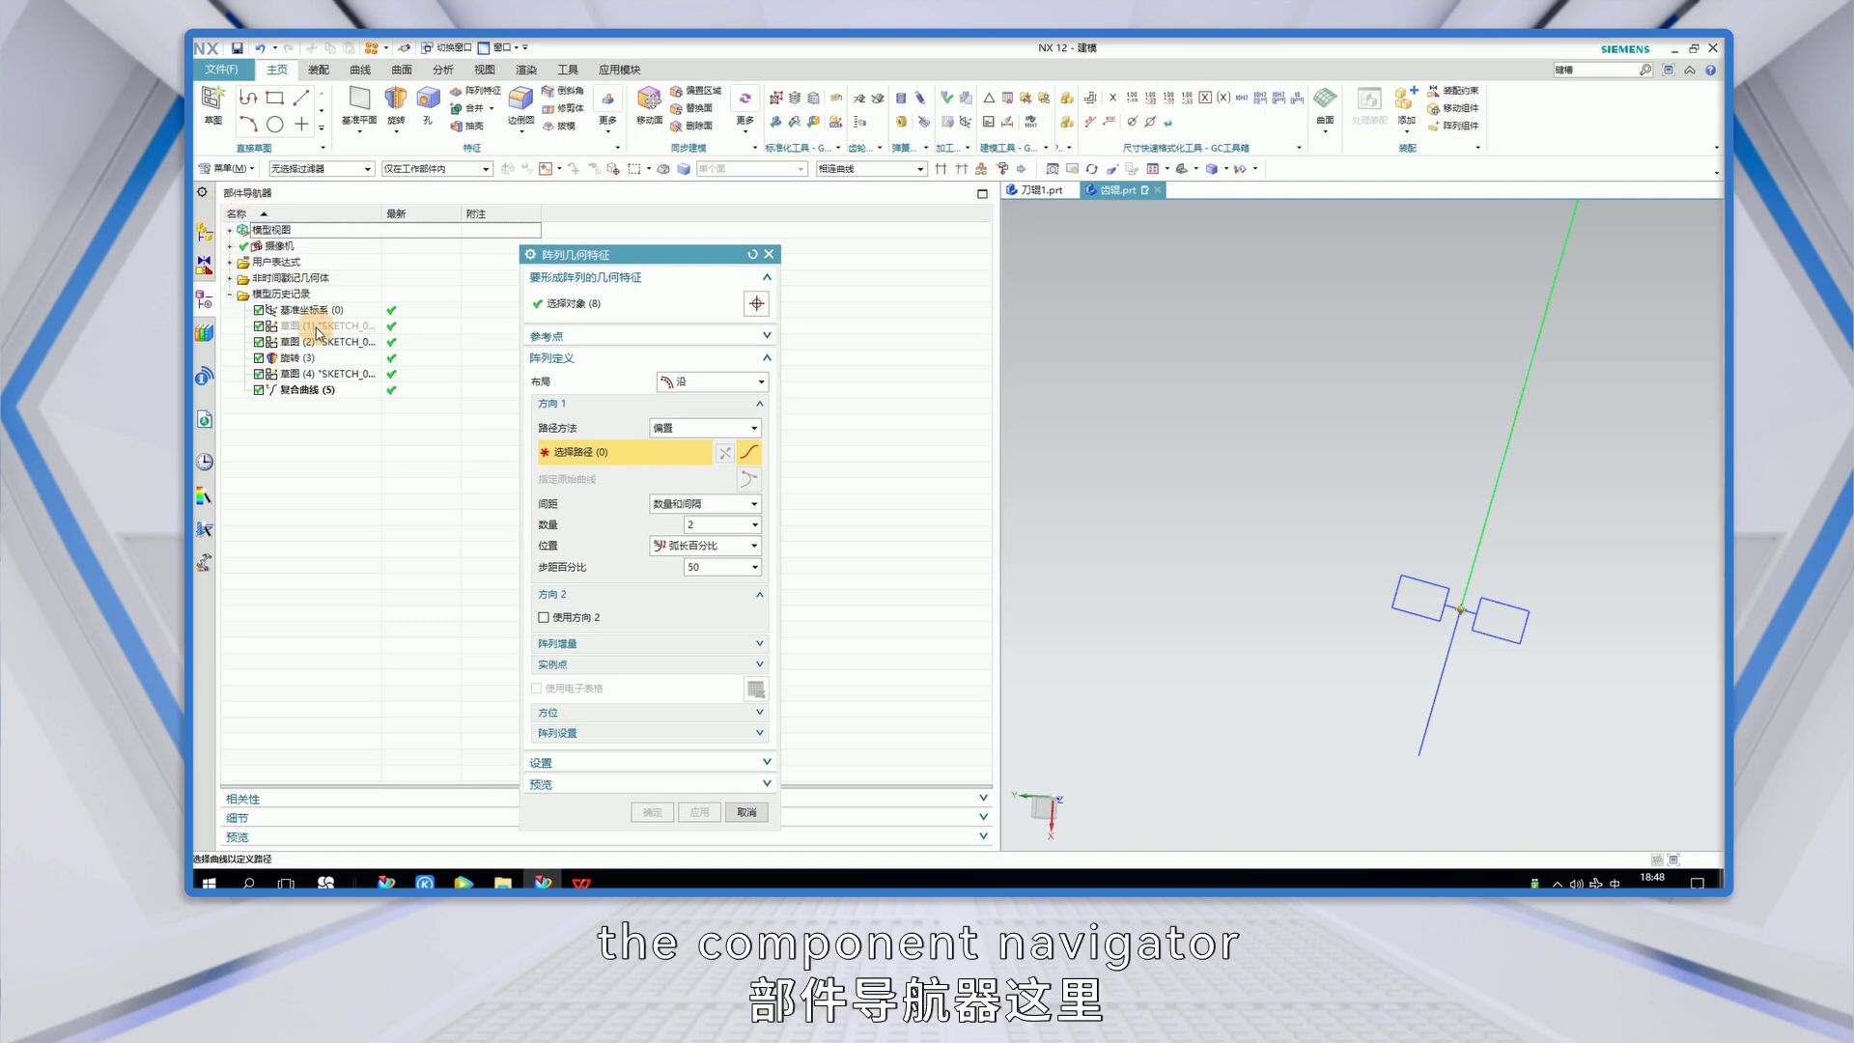
left_click(304, 392)
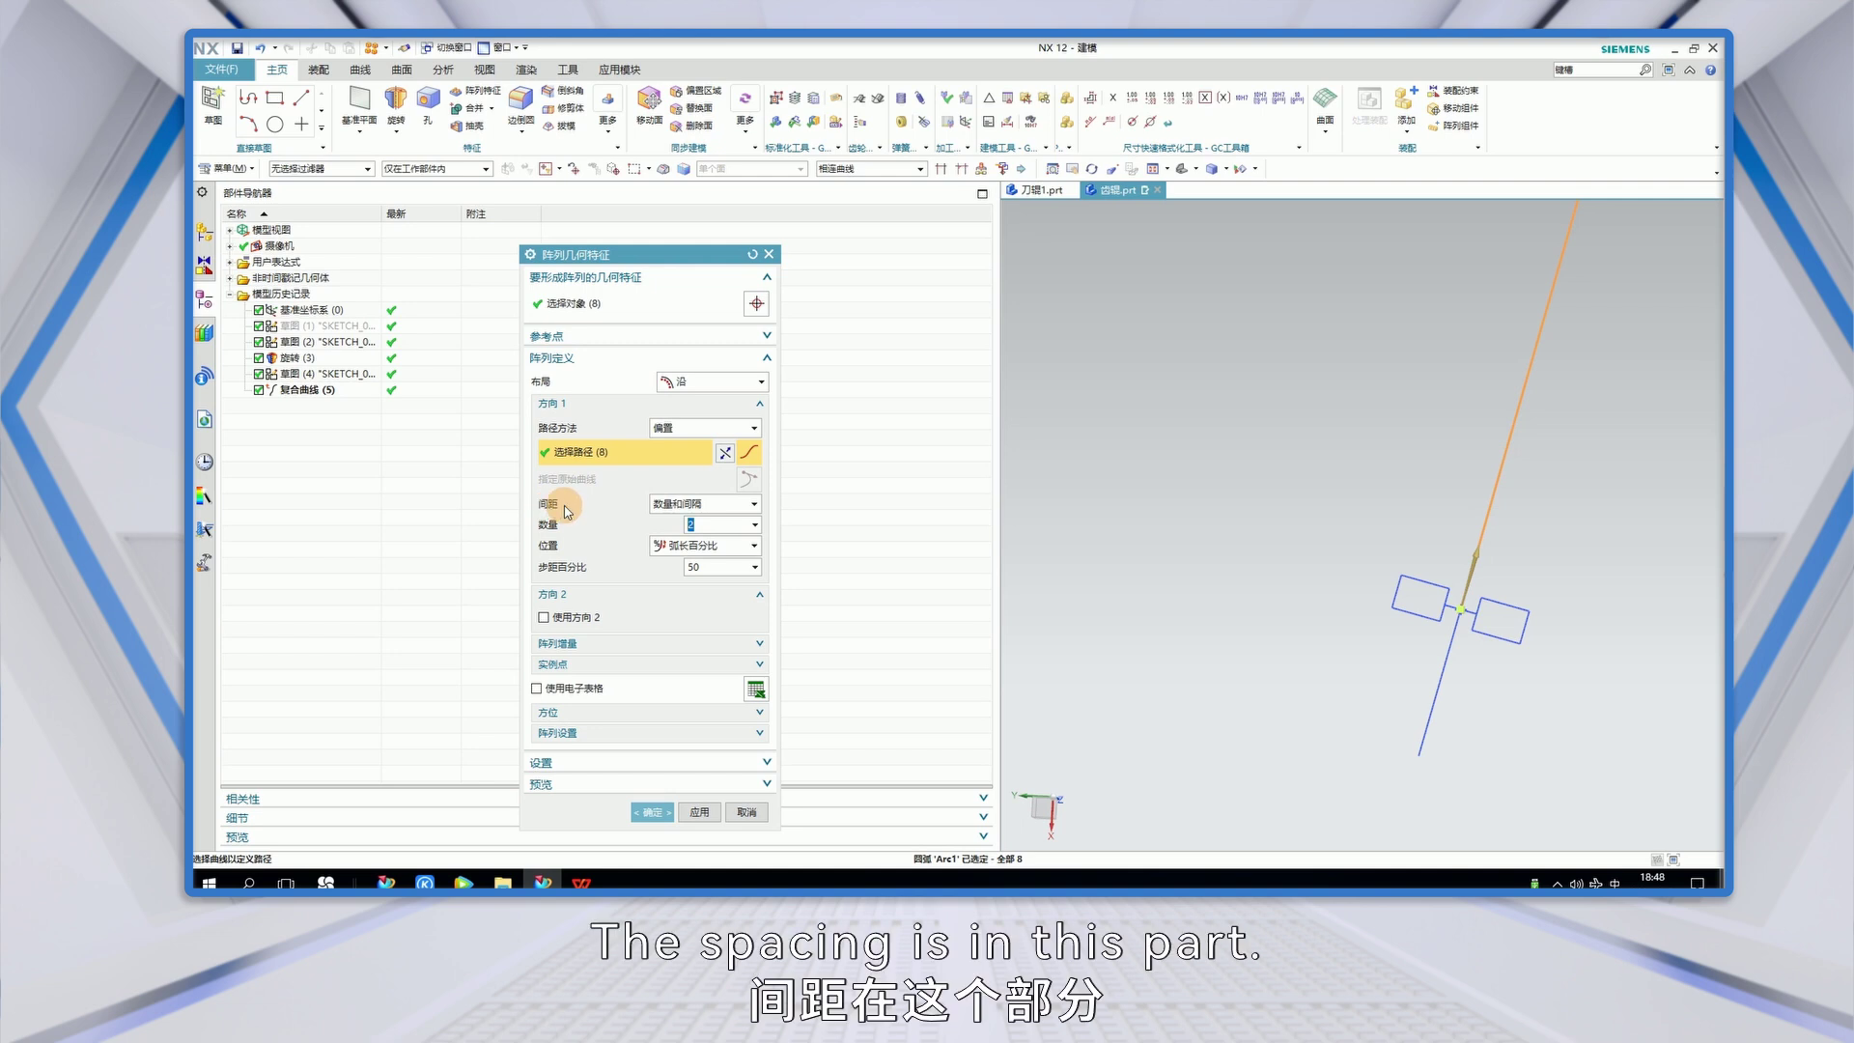
- Set the pattern spacing to Count and Span with a count of 150 and a span of 100% arc length, and create the pattern
left_click(754, 507)
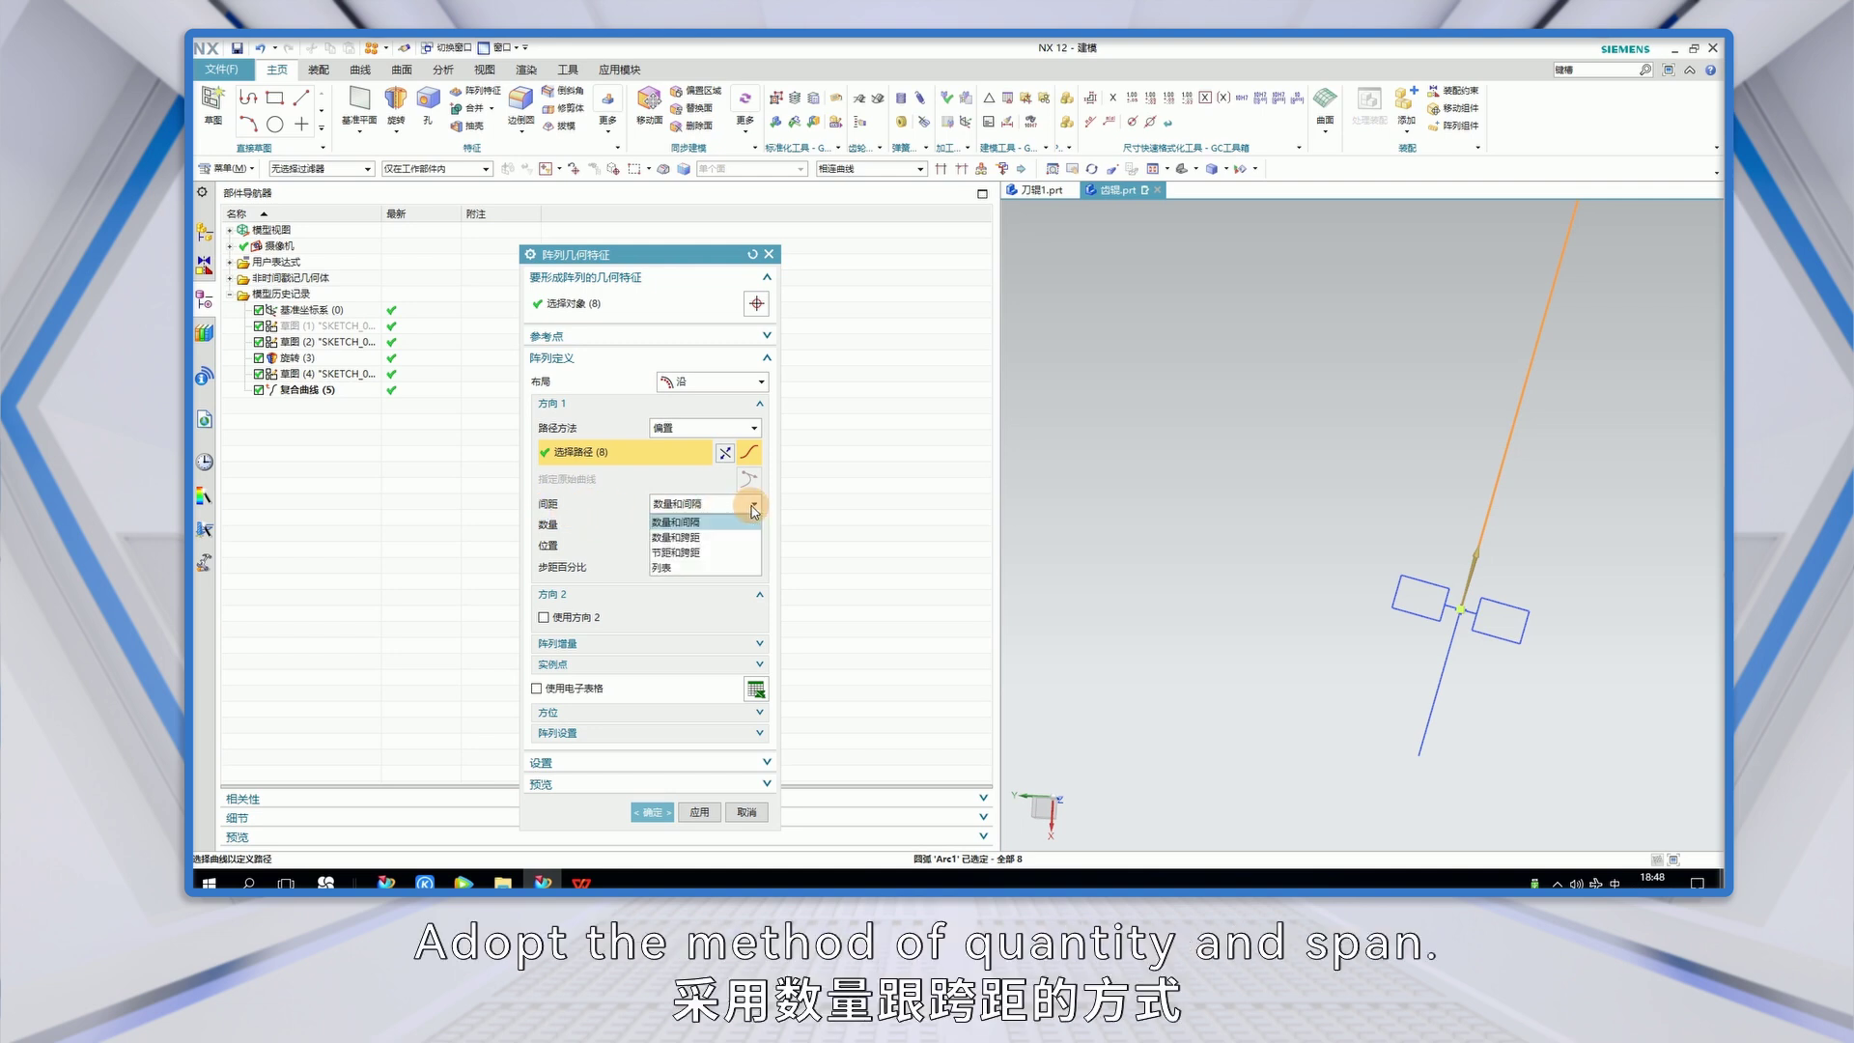
left_click(676, 537)
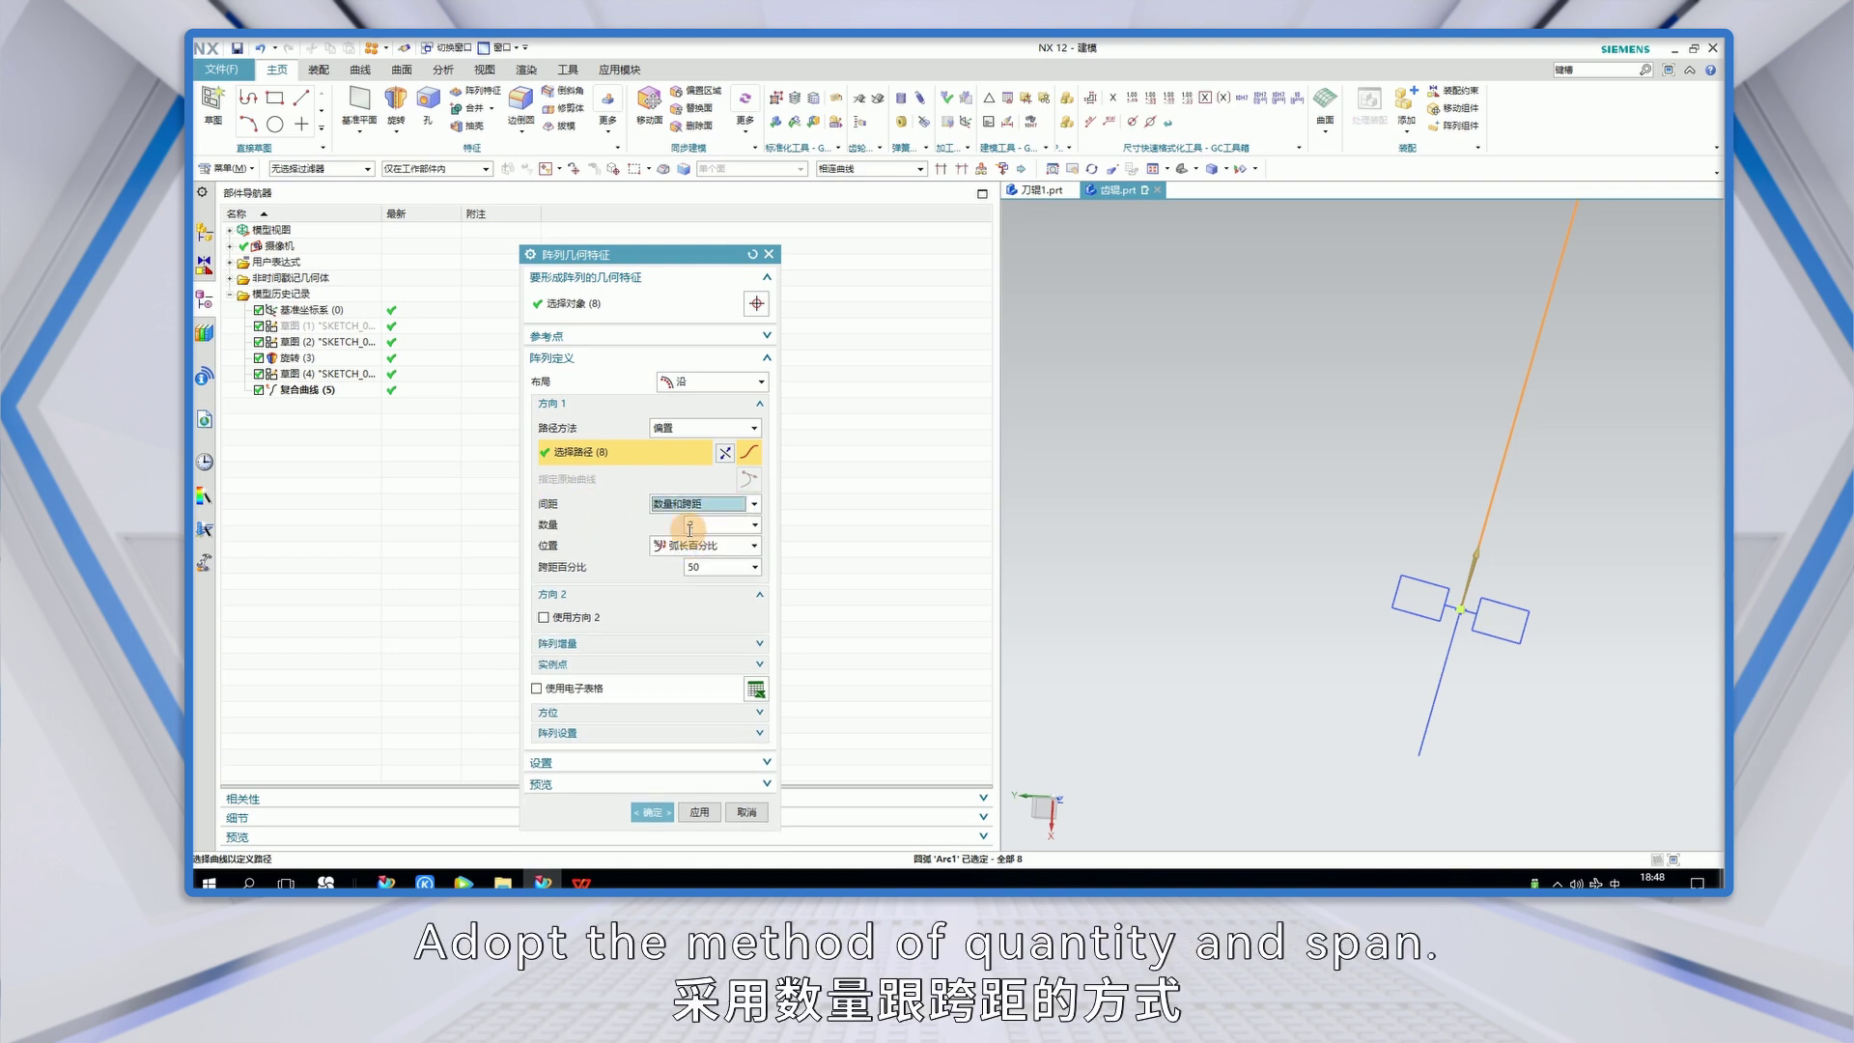
double_click(695, 526)
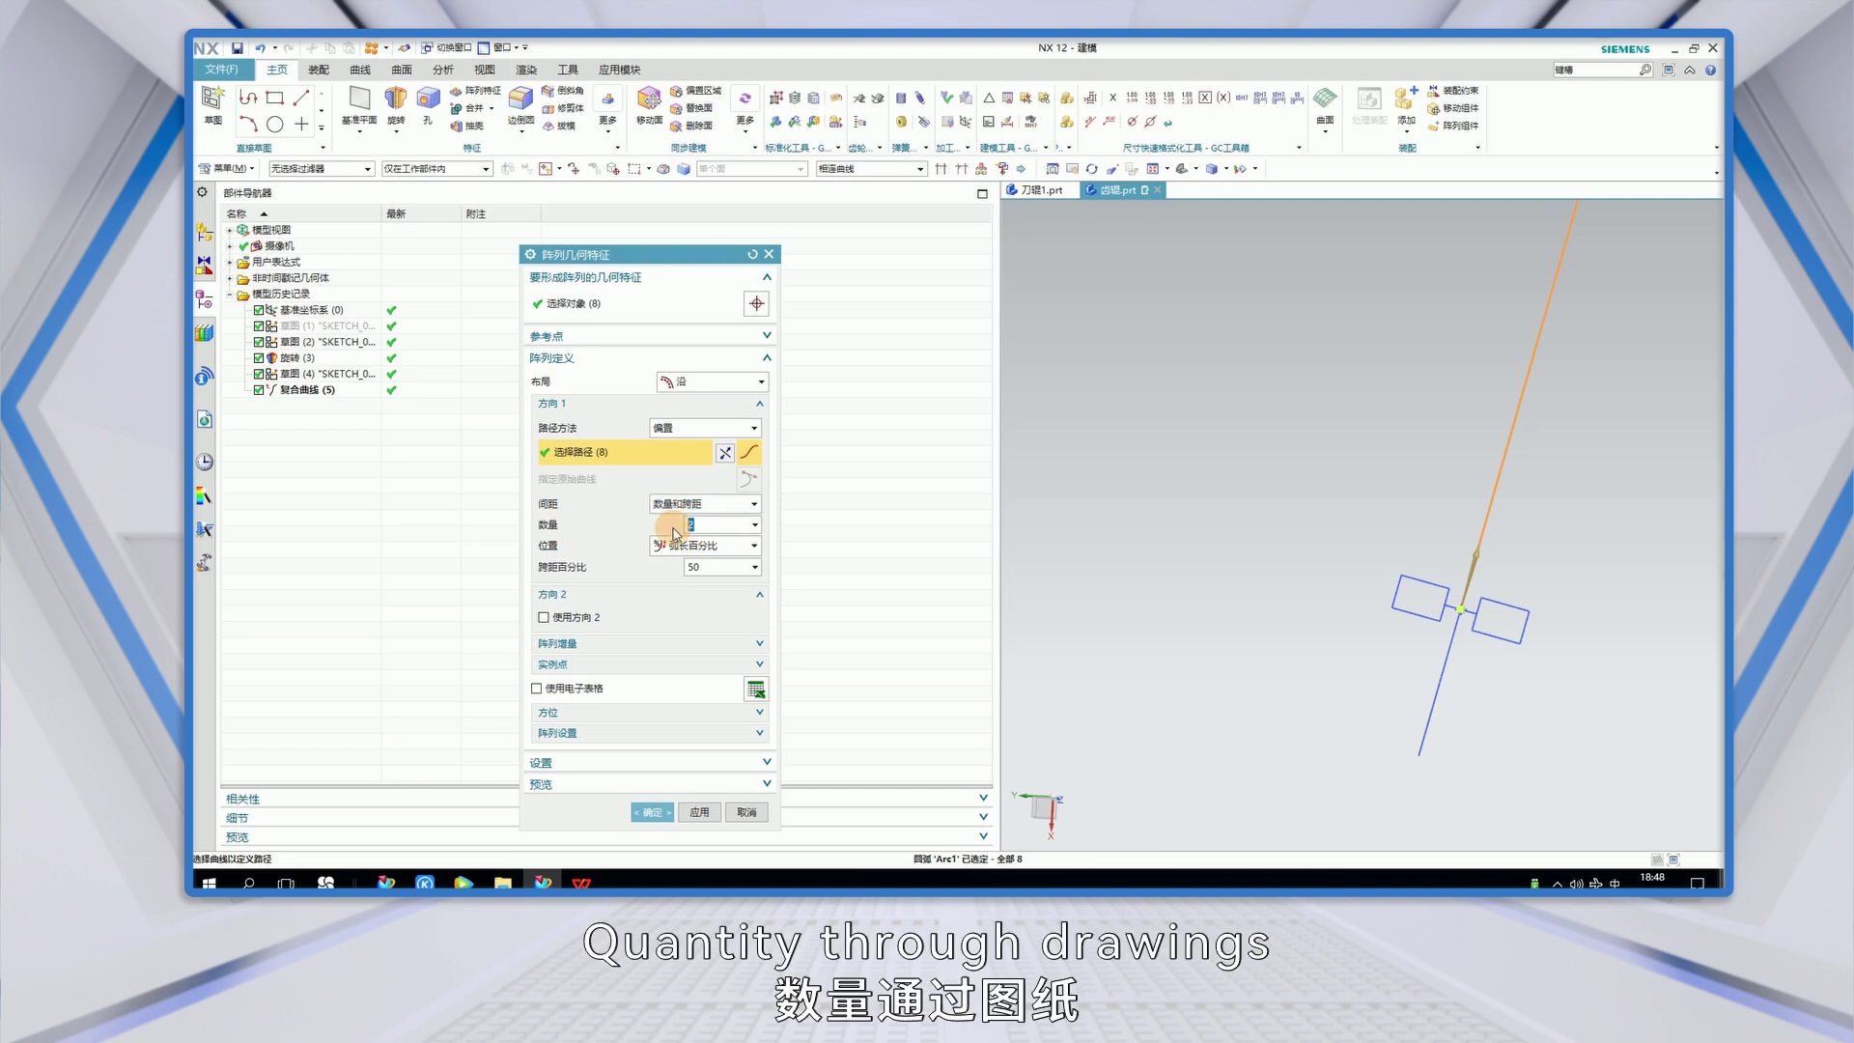
left_click(204, 421)
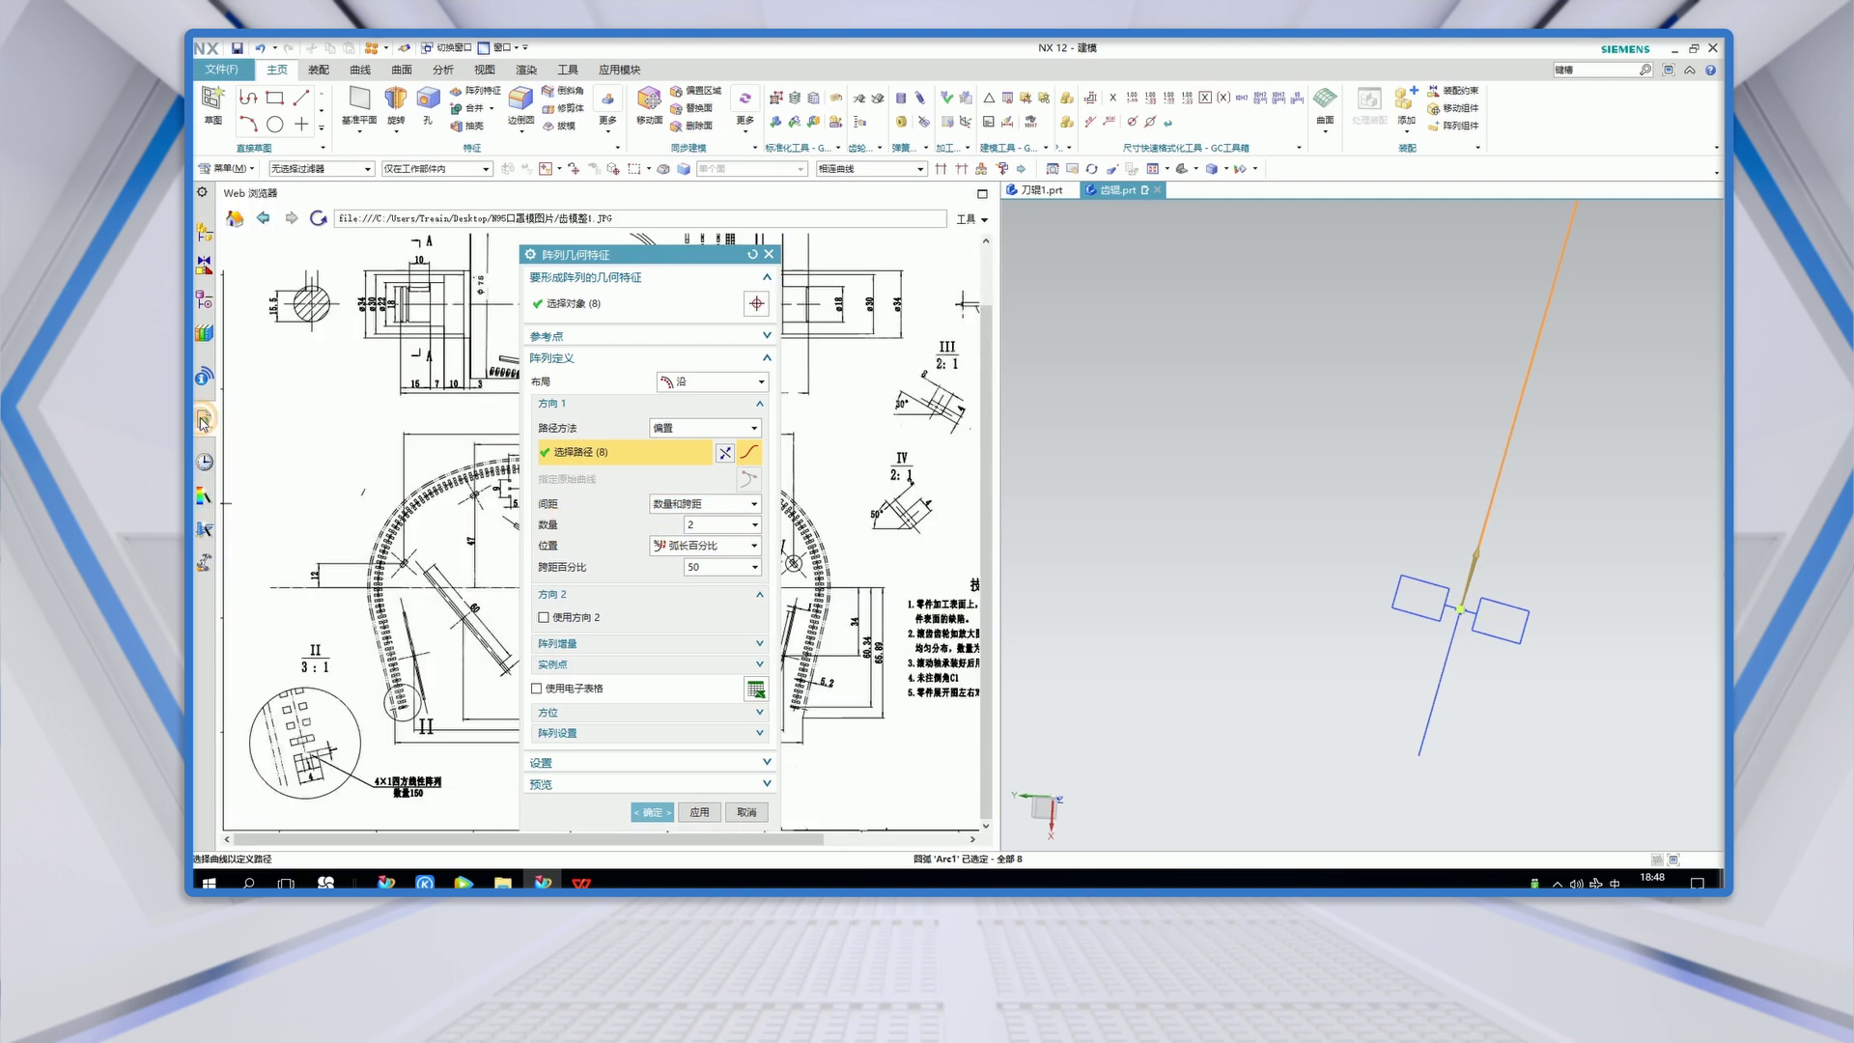
double_click(693, 525)
type("150")
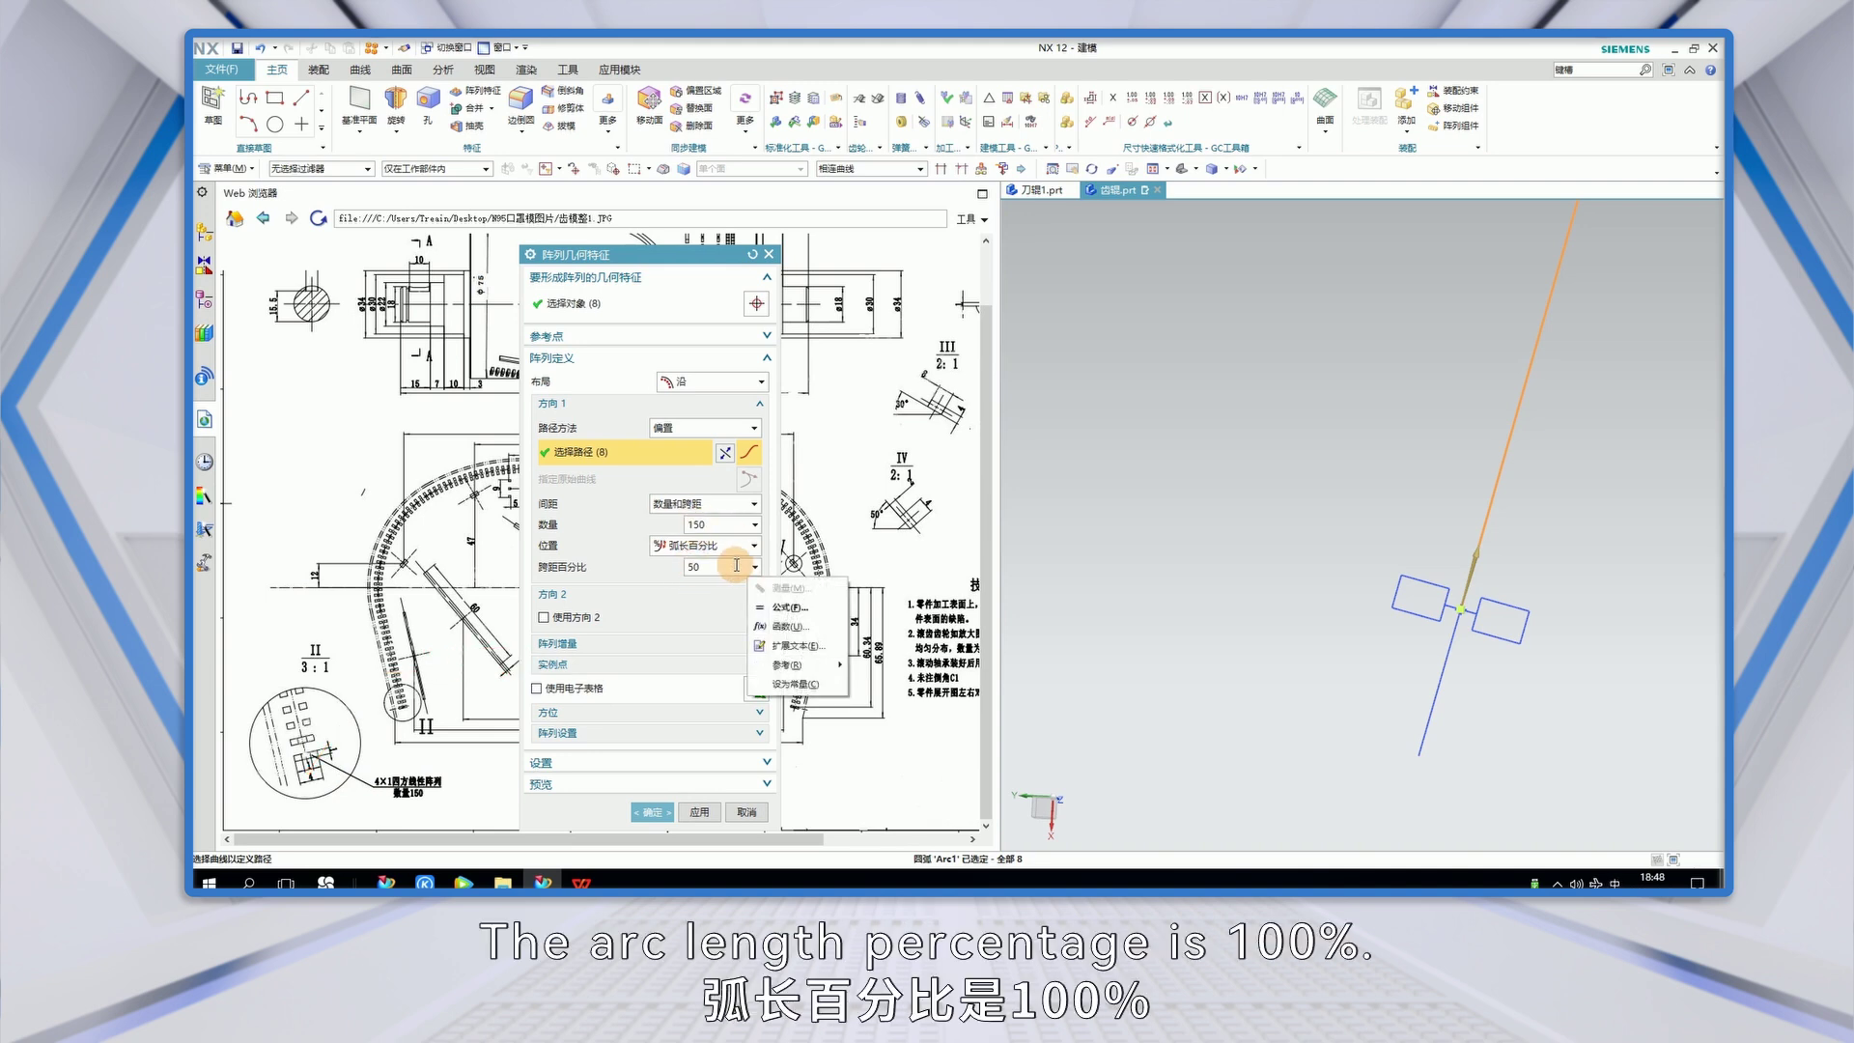
left_click(699, 568)
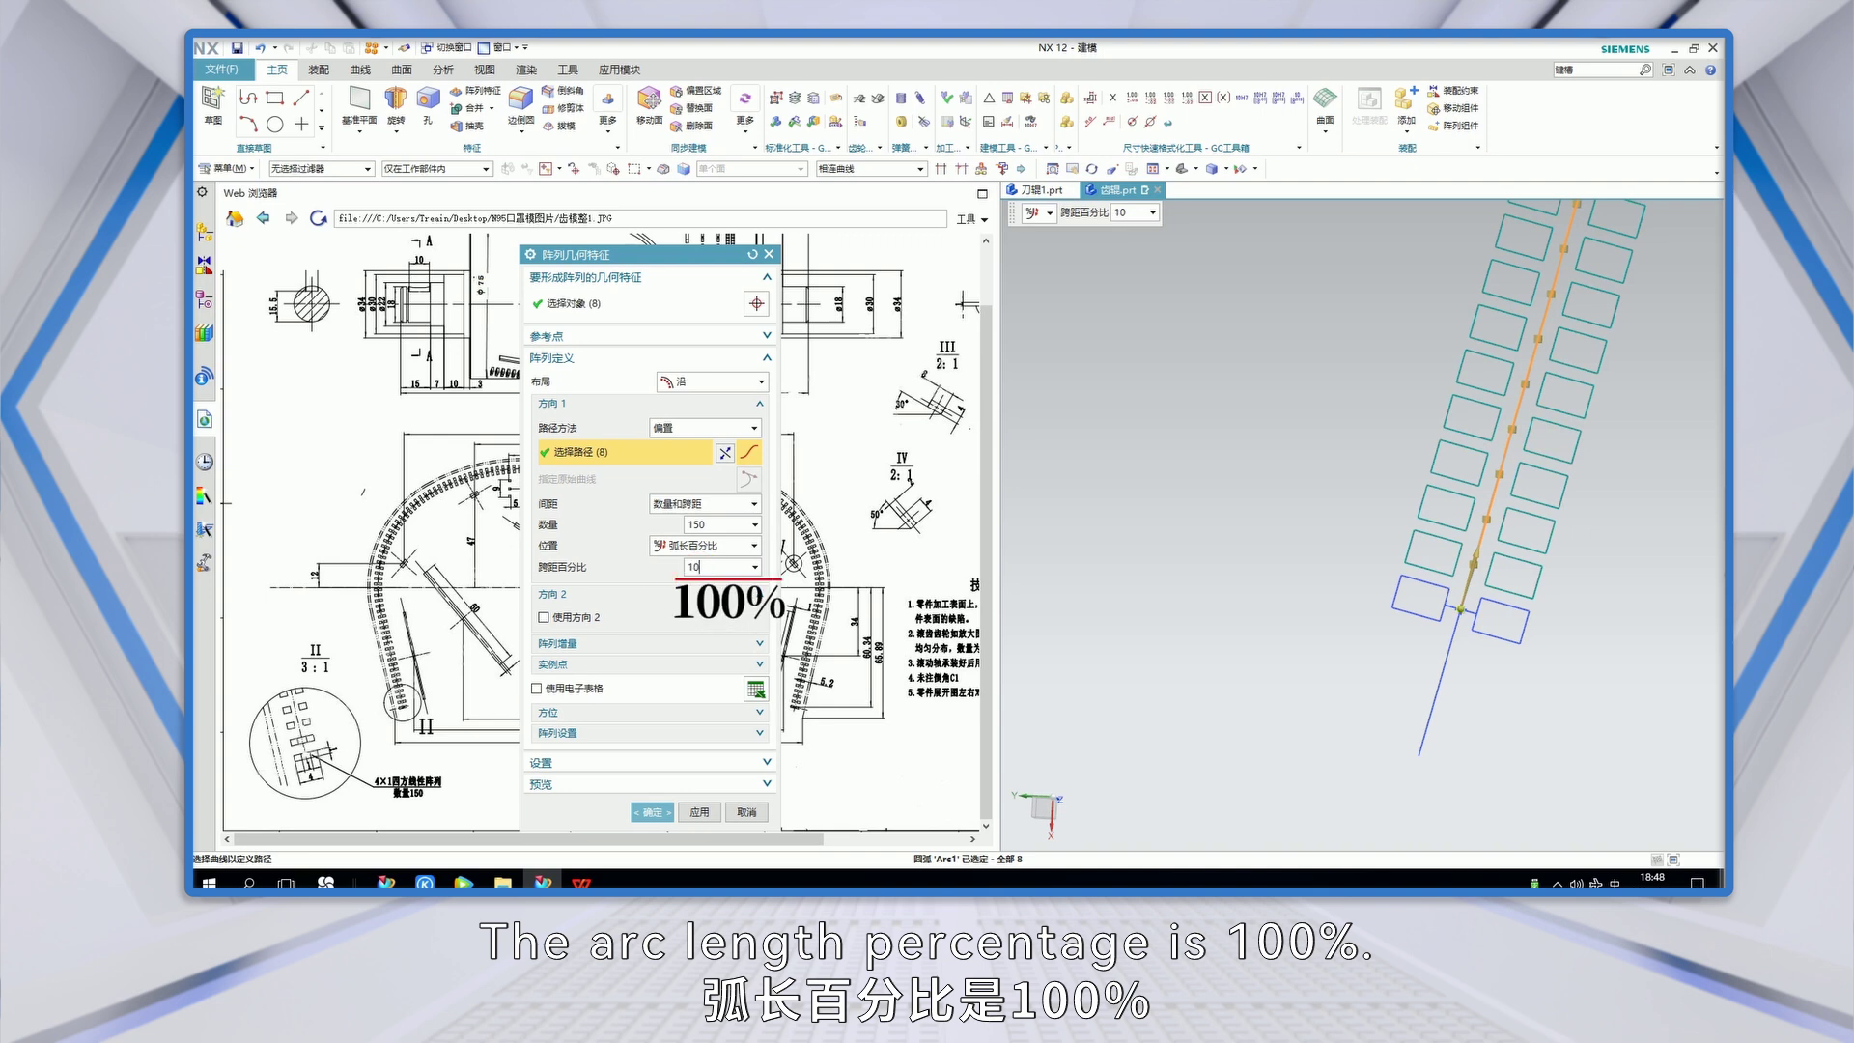
type("100")
key("Return")
scroll(1095, 529, "down", 6)
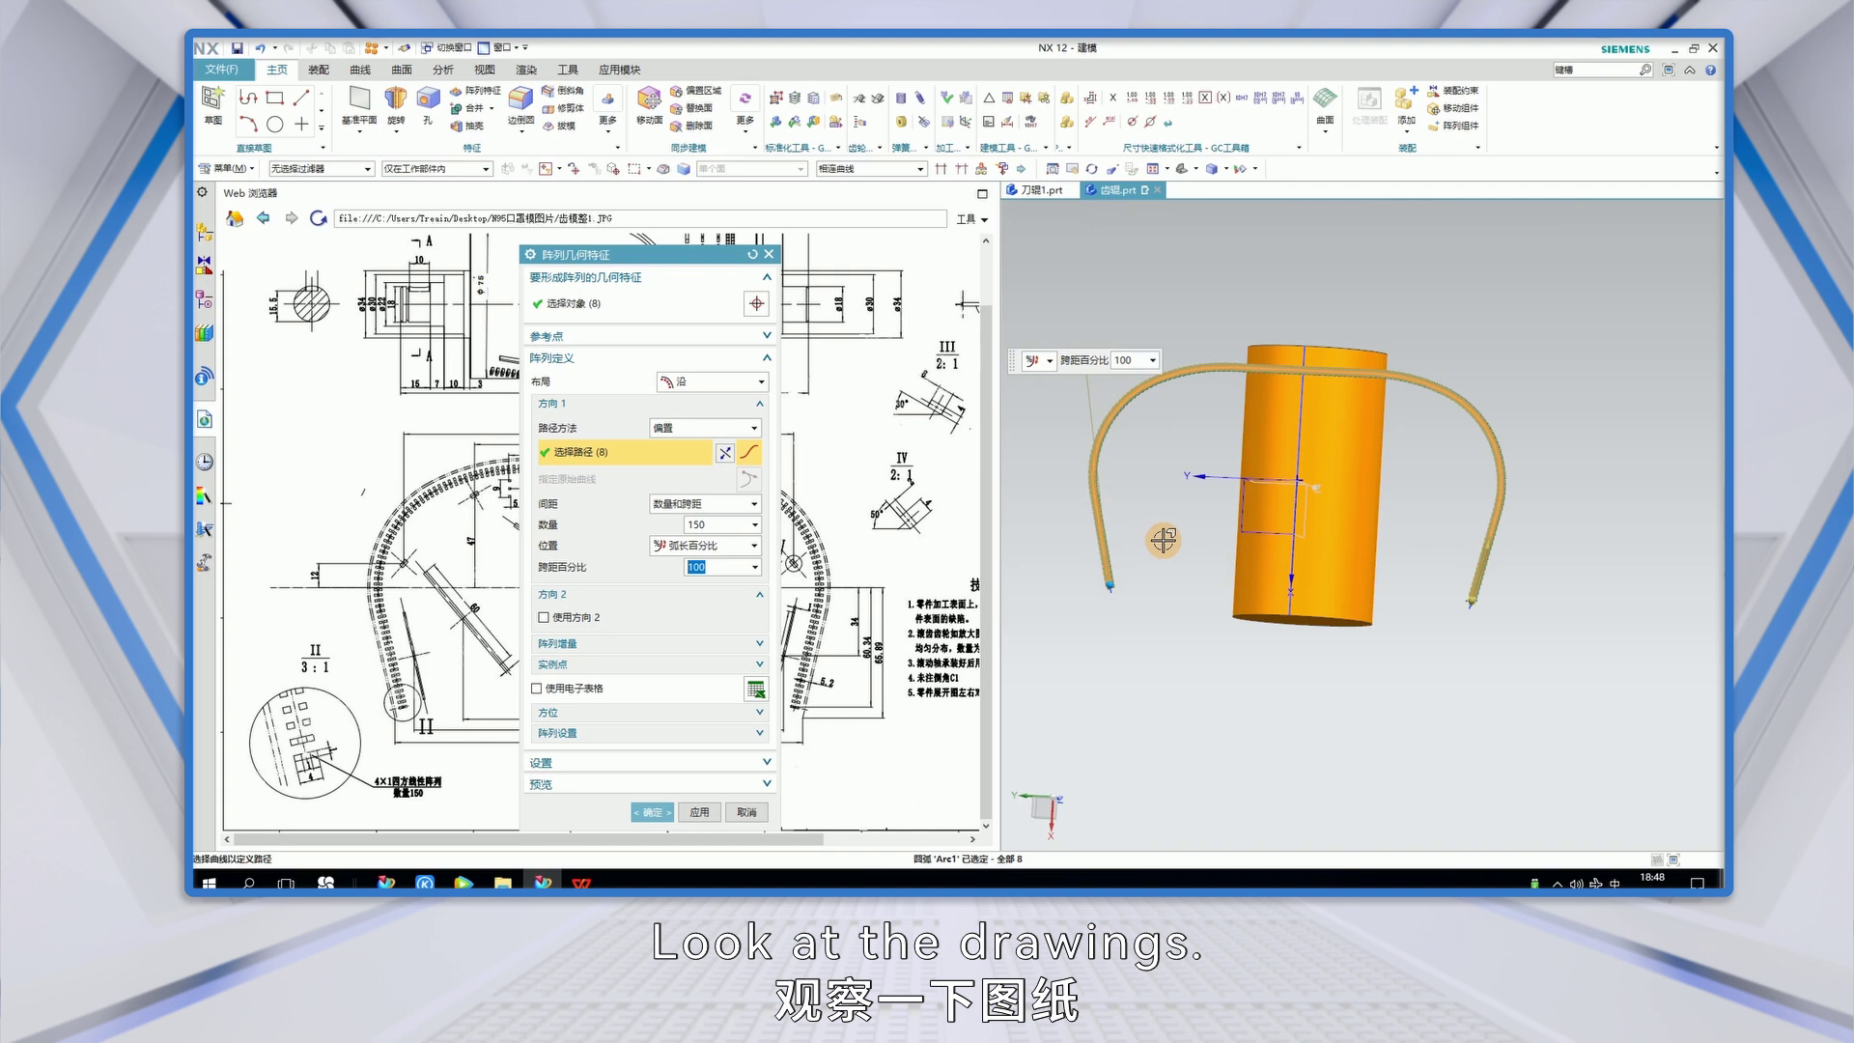
left_click(653, 812)
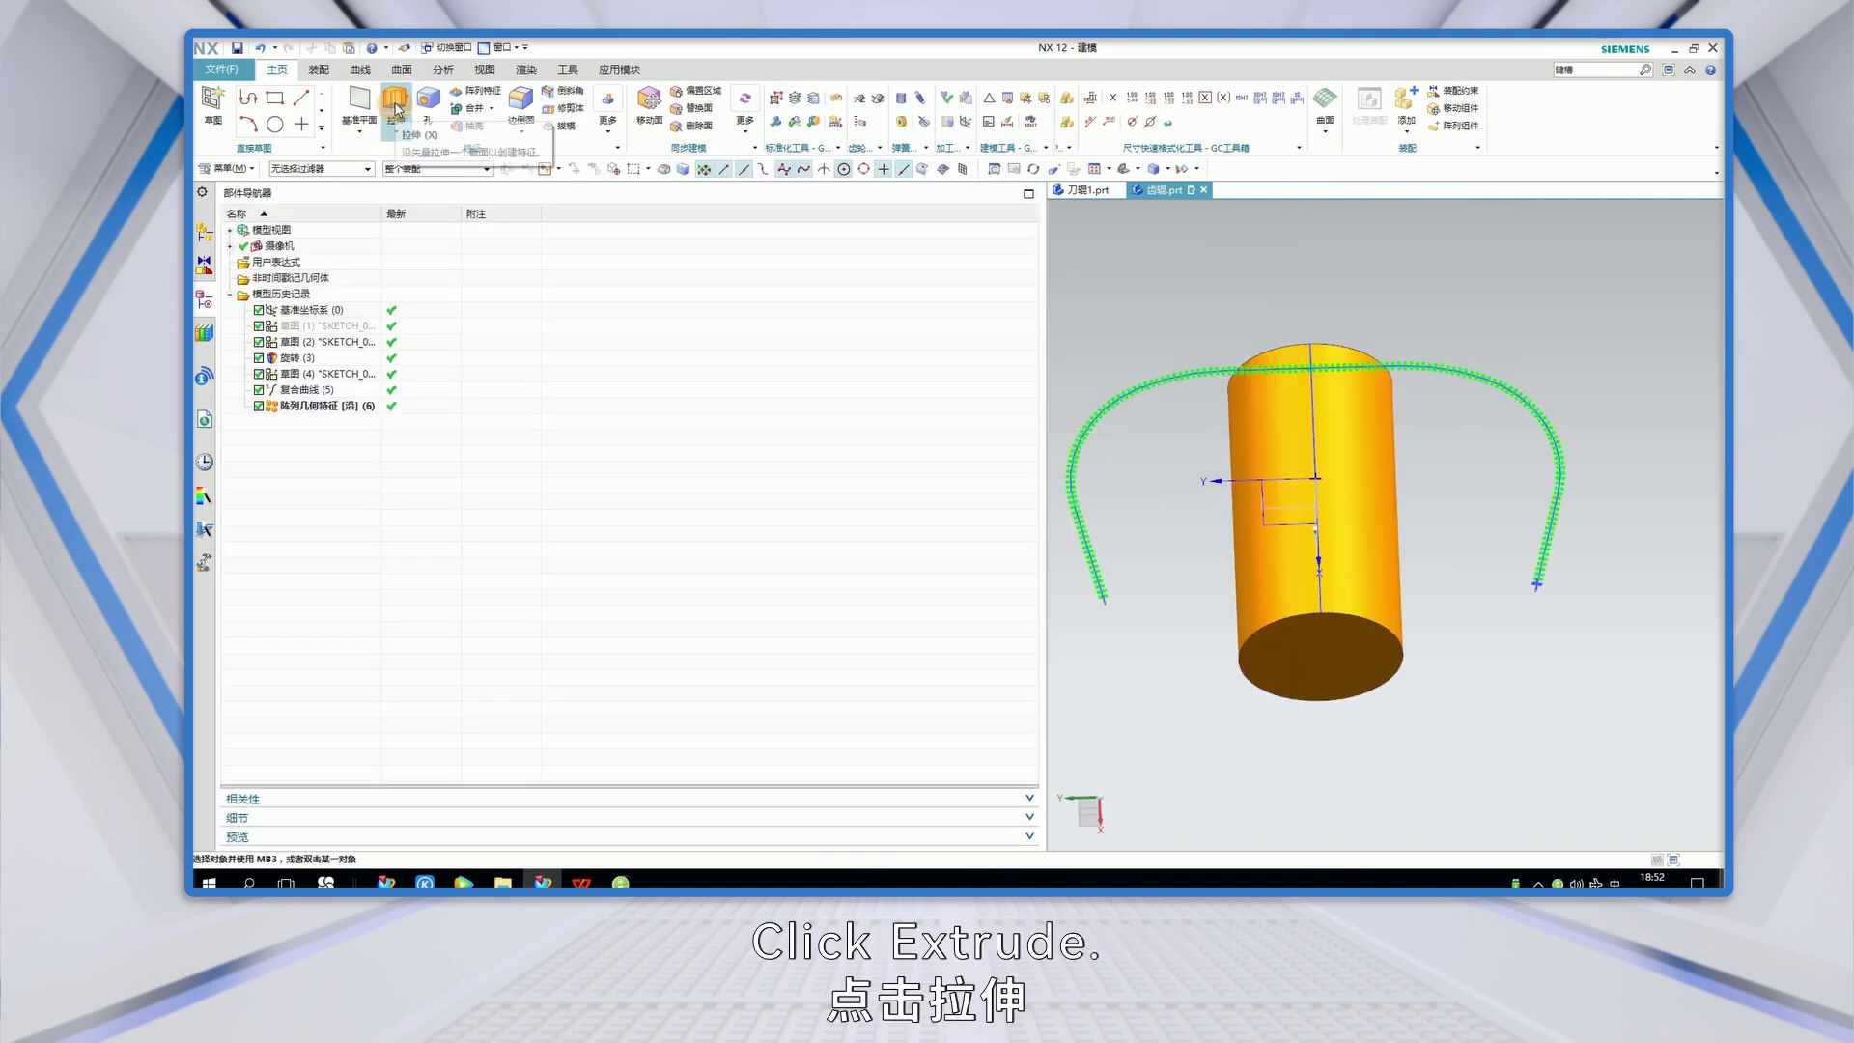
- Extrude all curves of the patterned tooth geometry from 0 to 1 mm with Boolean set to None
left_click(412, 127)
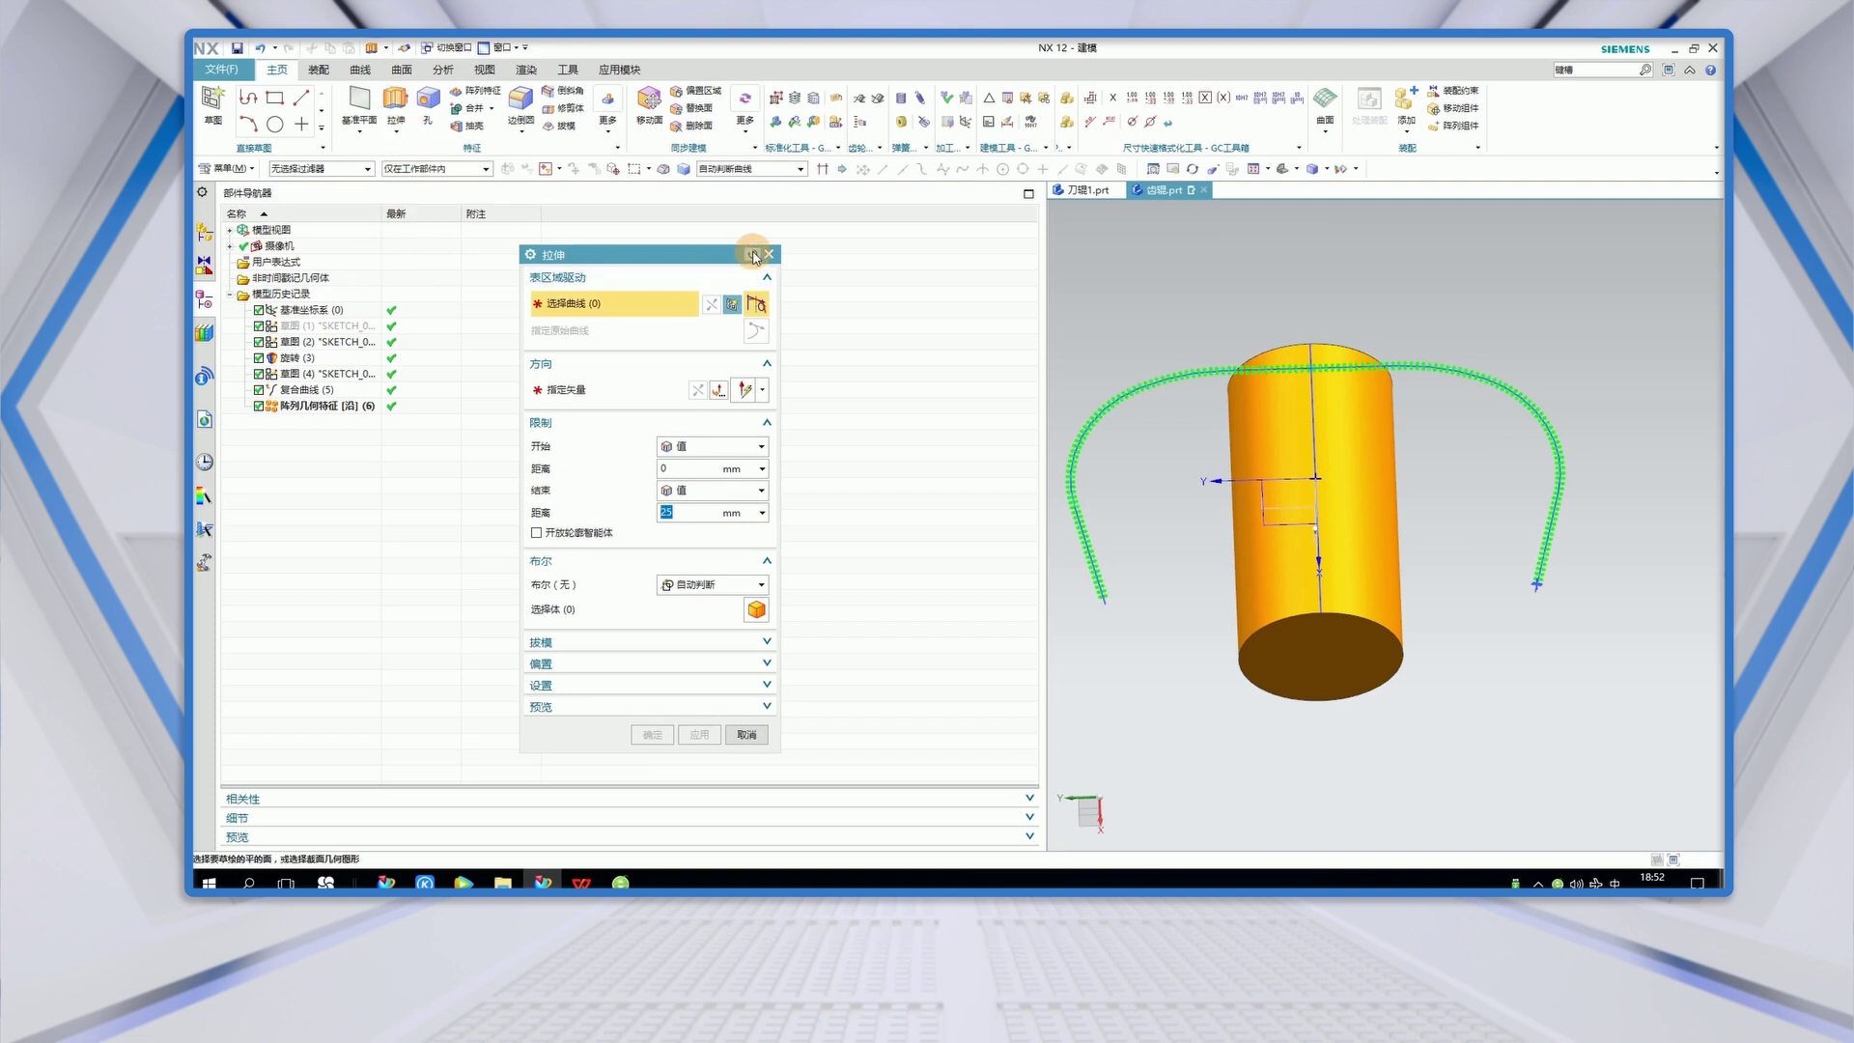
left_click(577, 307)
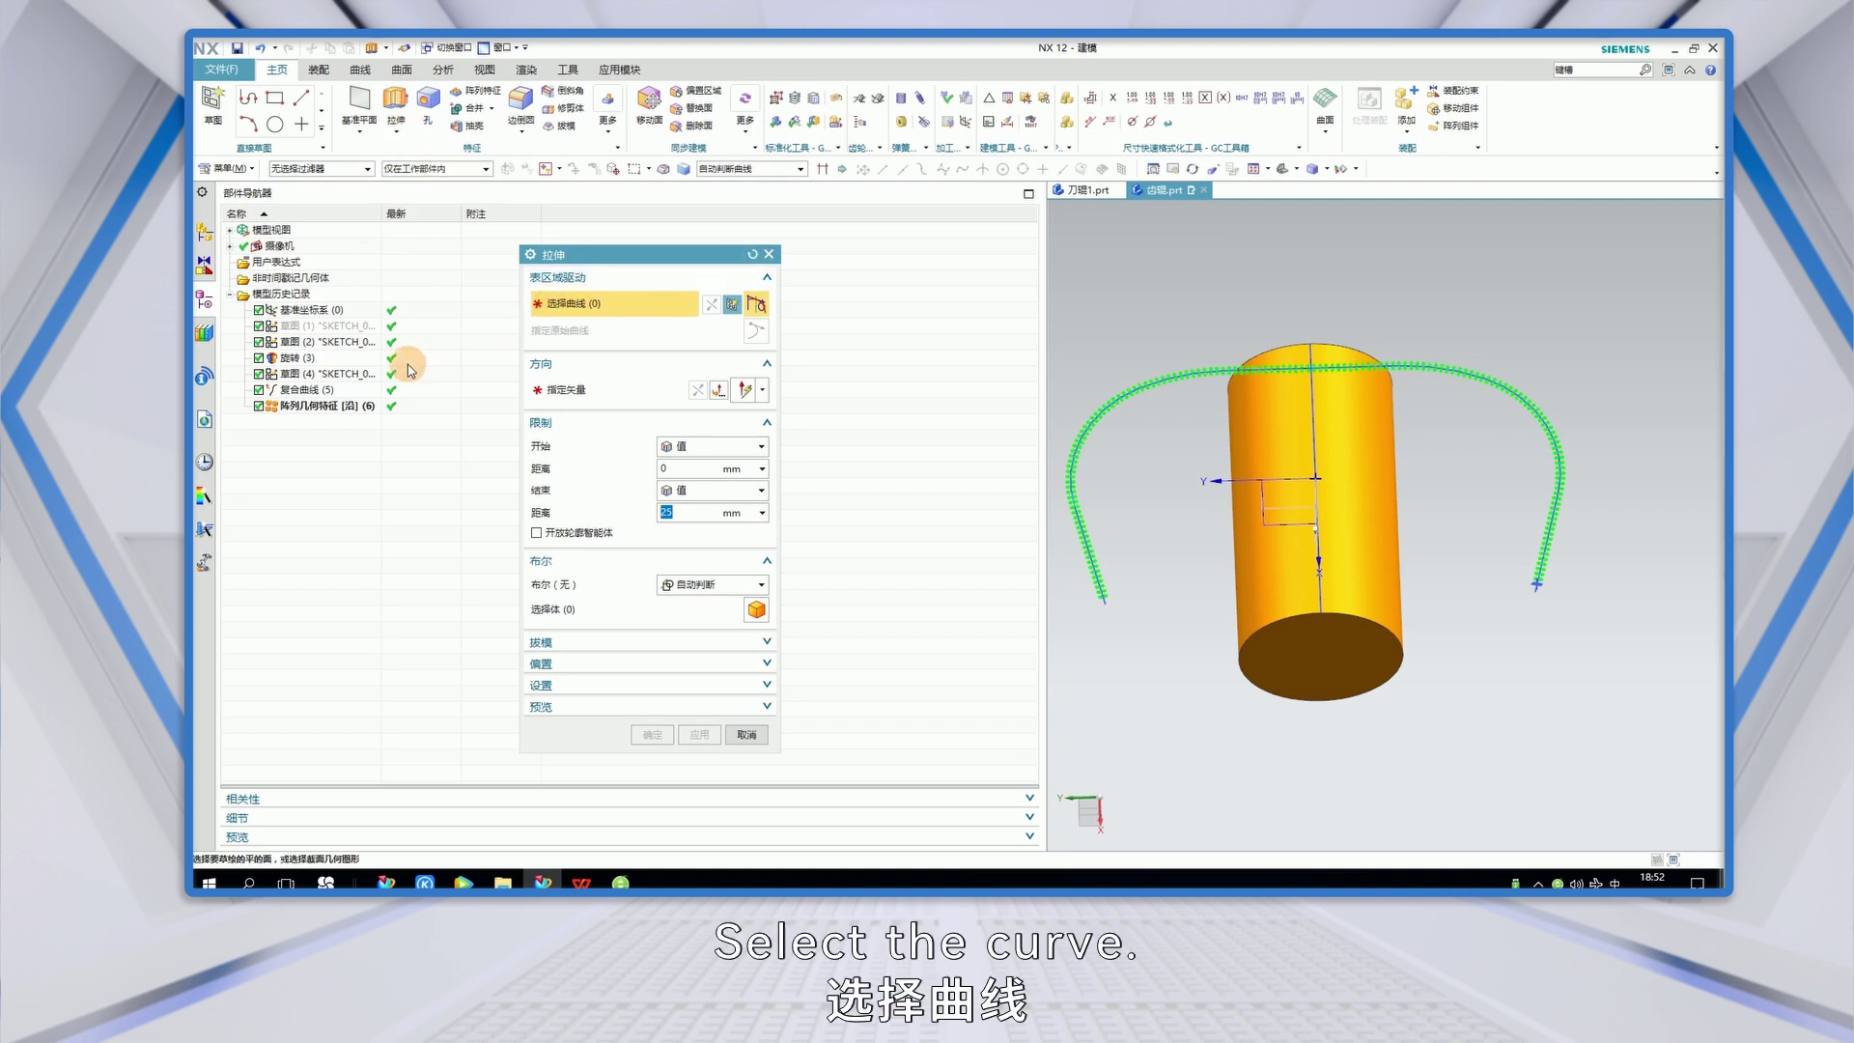
left_click(301, 406)
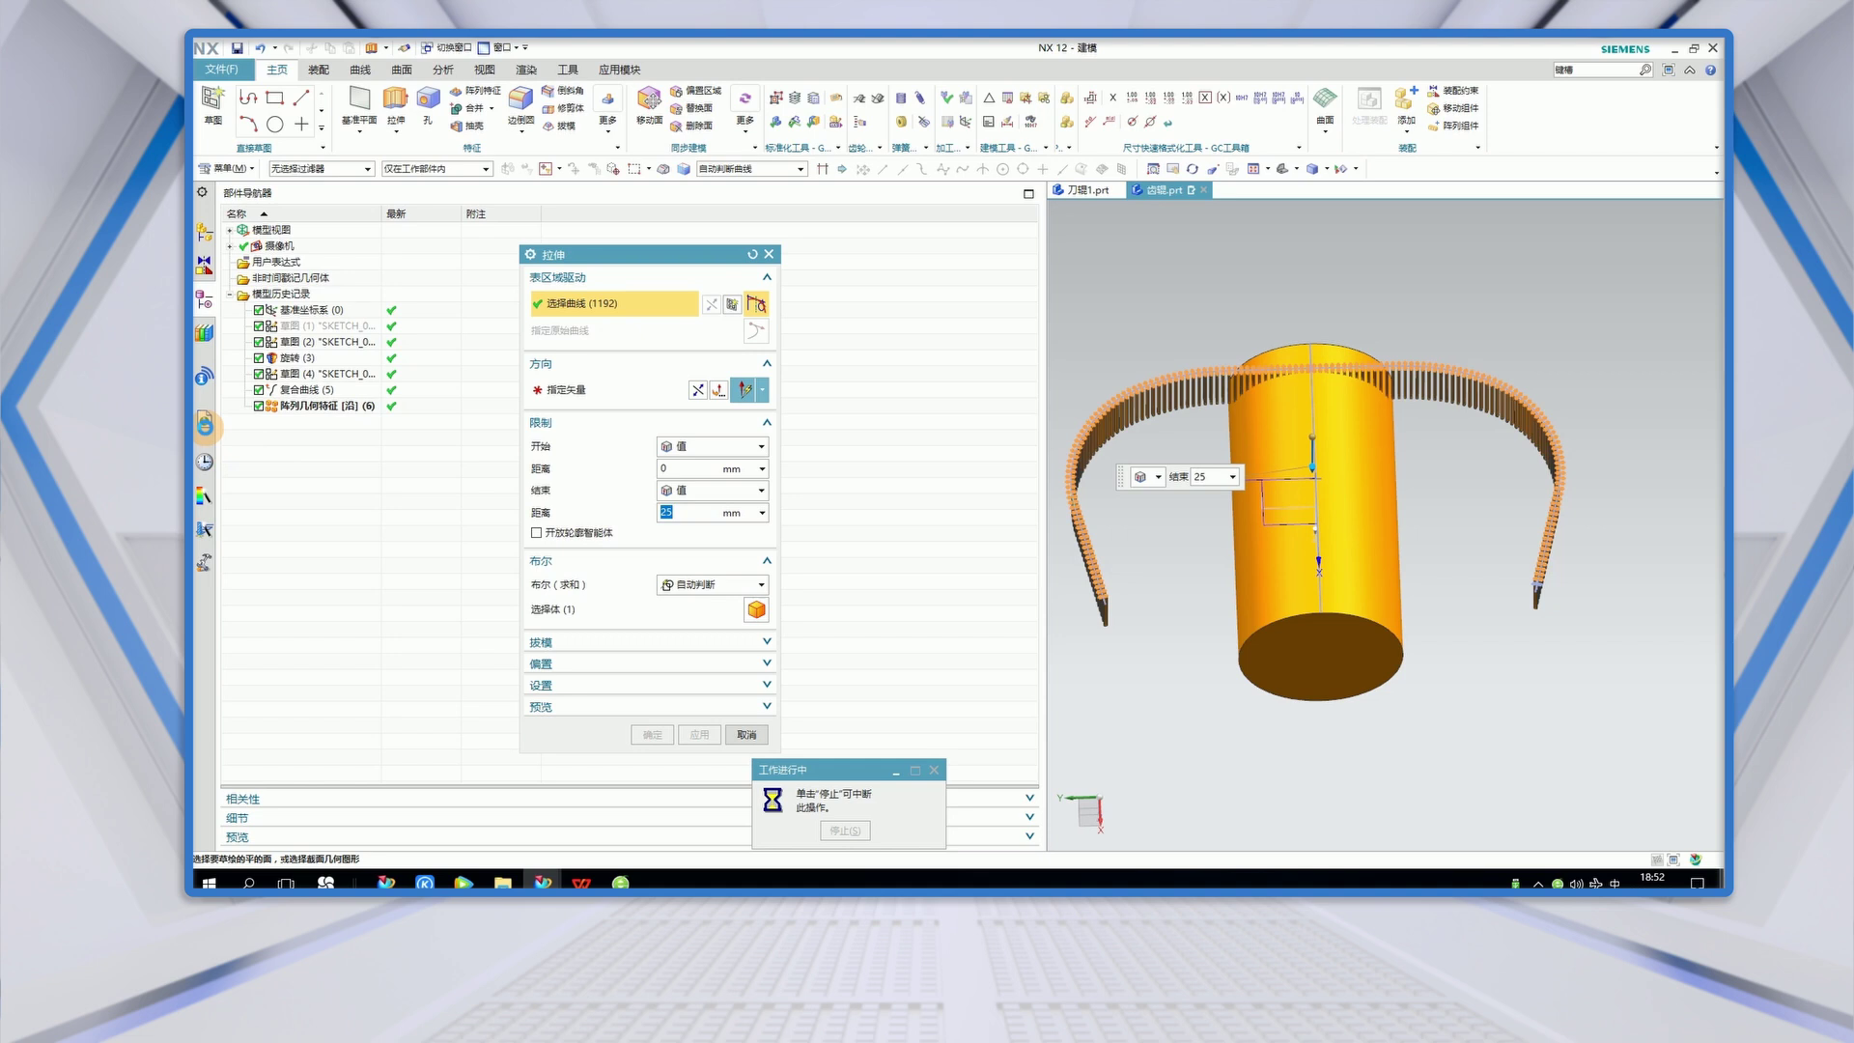
left_click(205, 422)
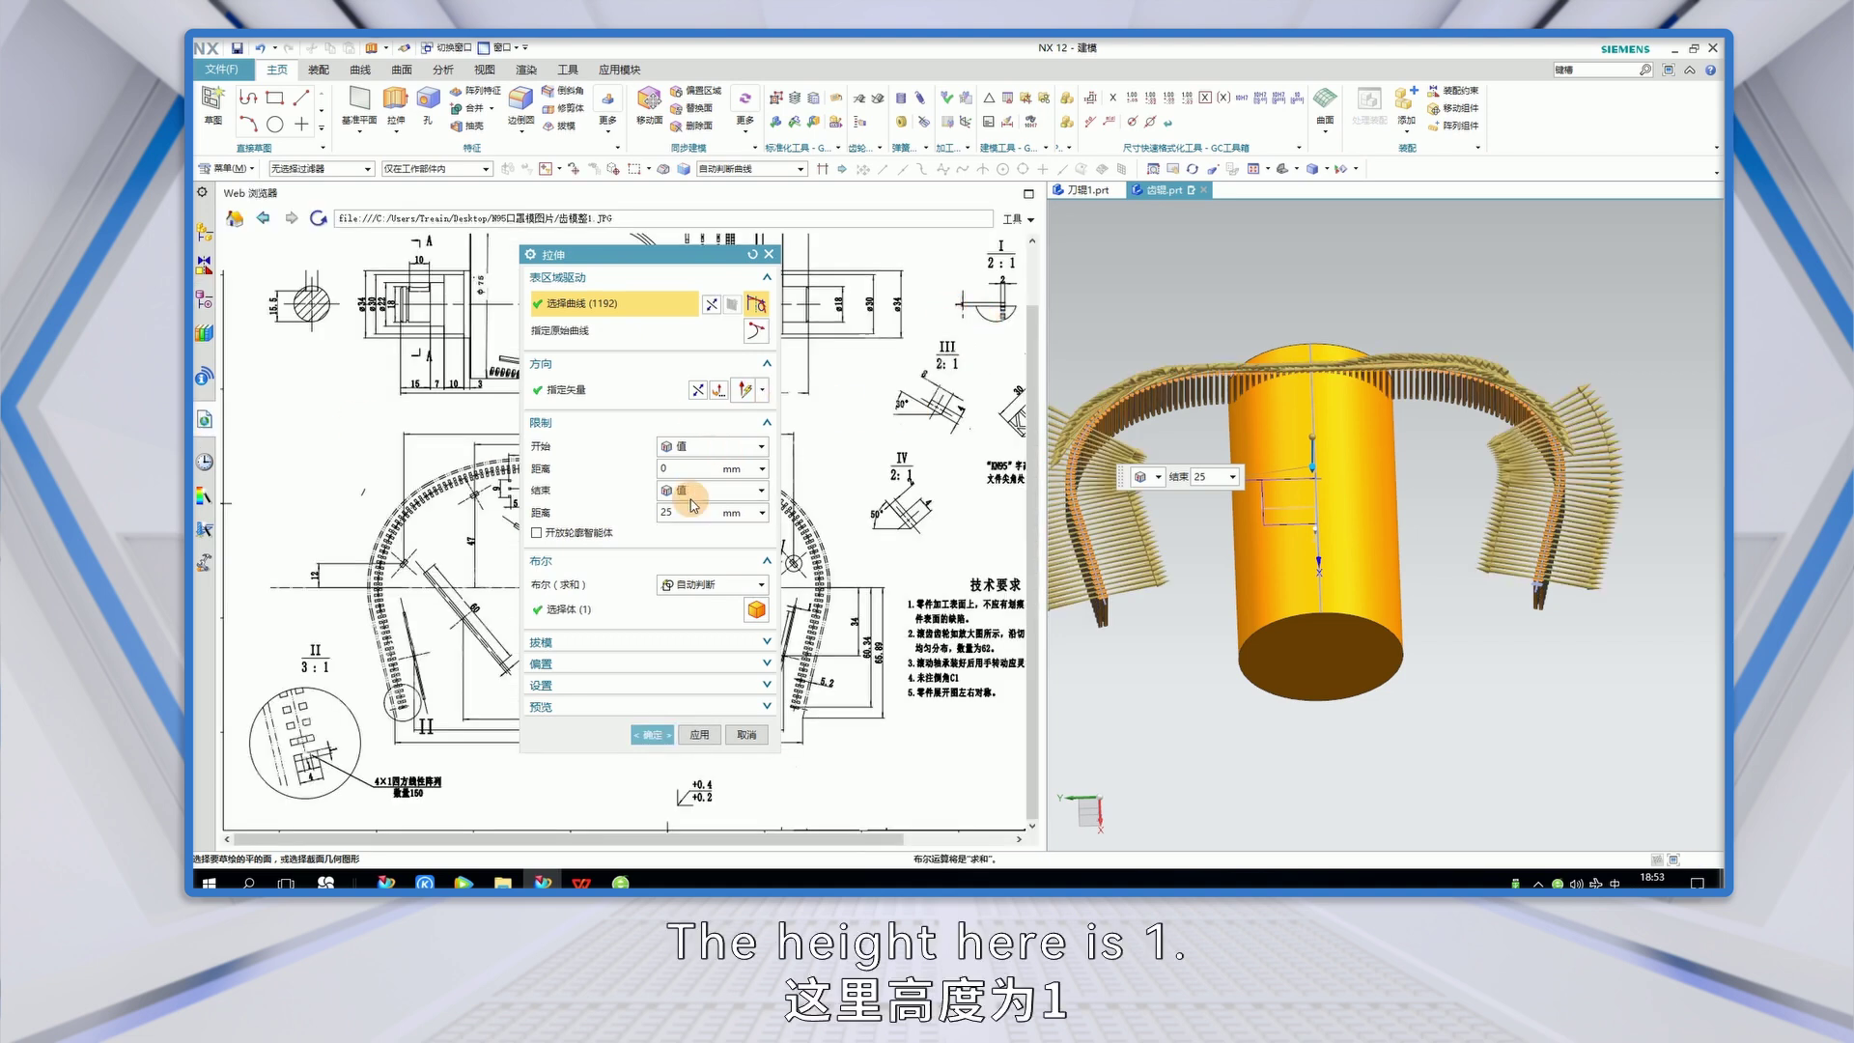
left_click_drag(674, 513, 633, 512)
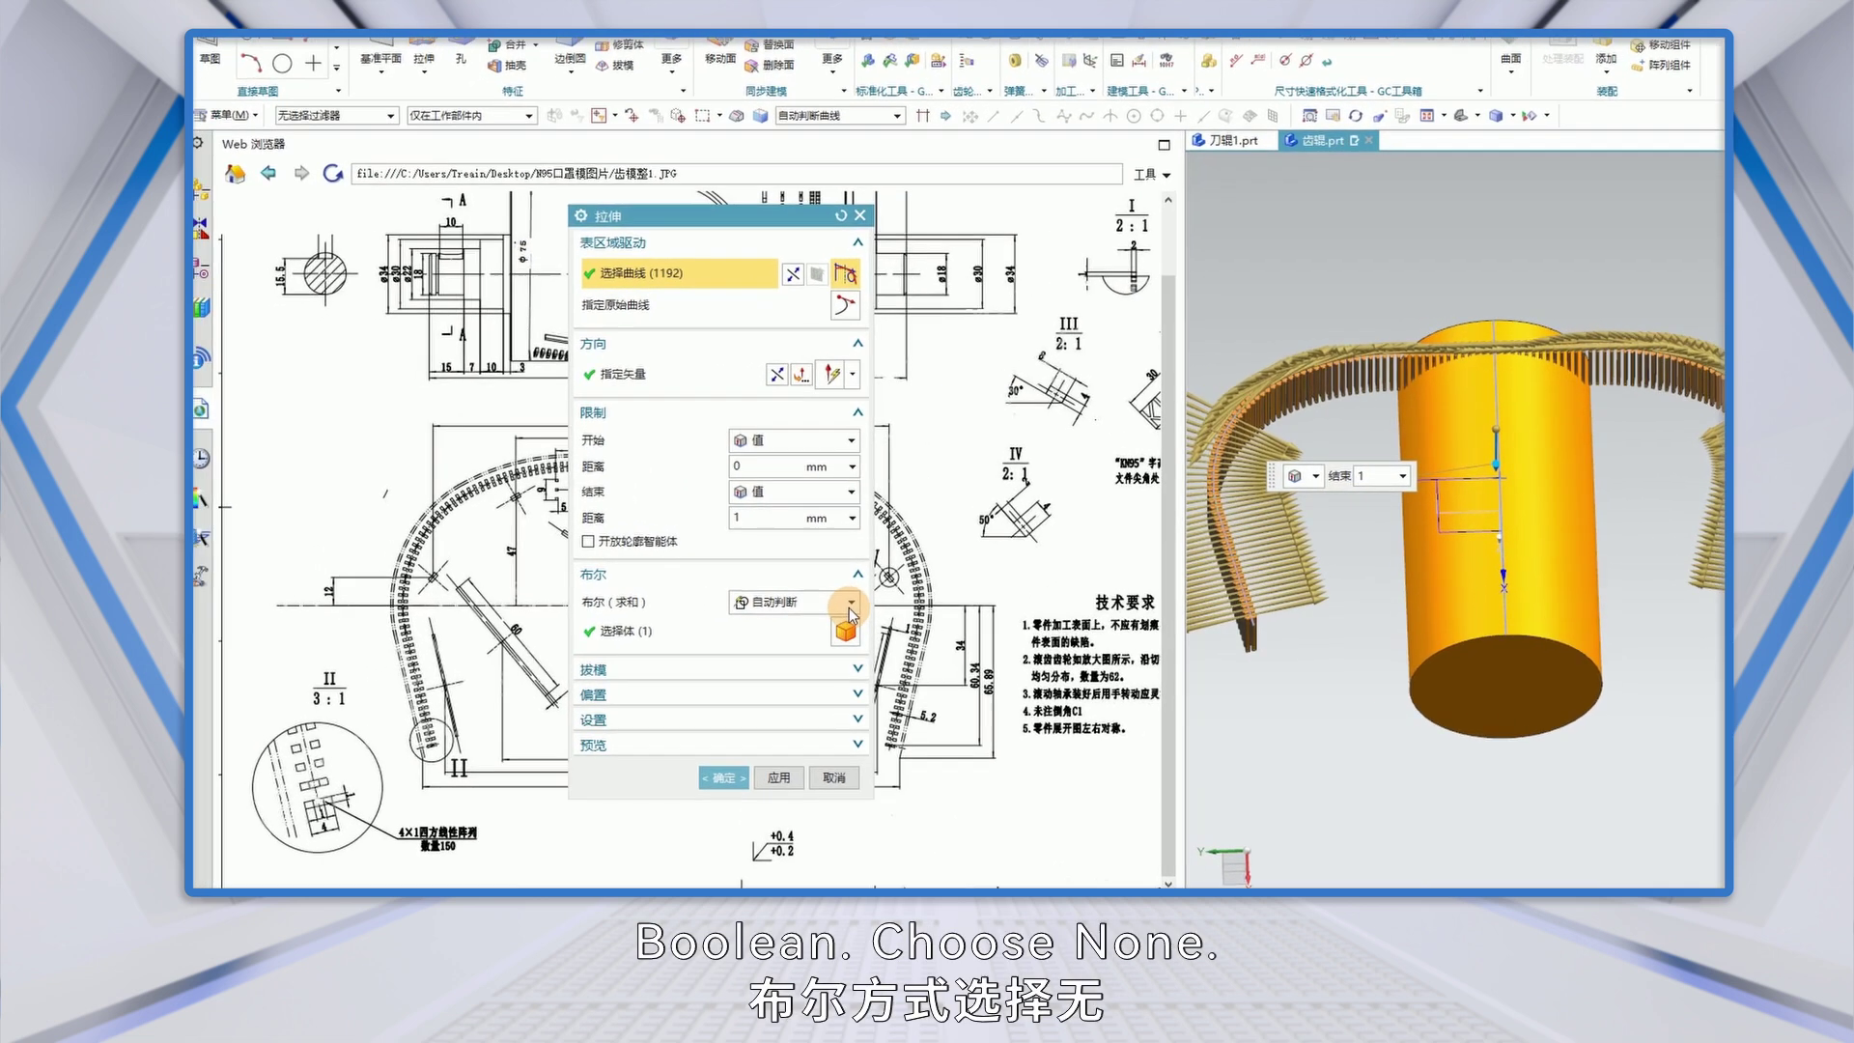
left_click(719, 585)
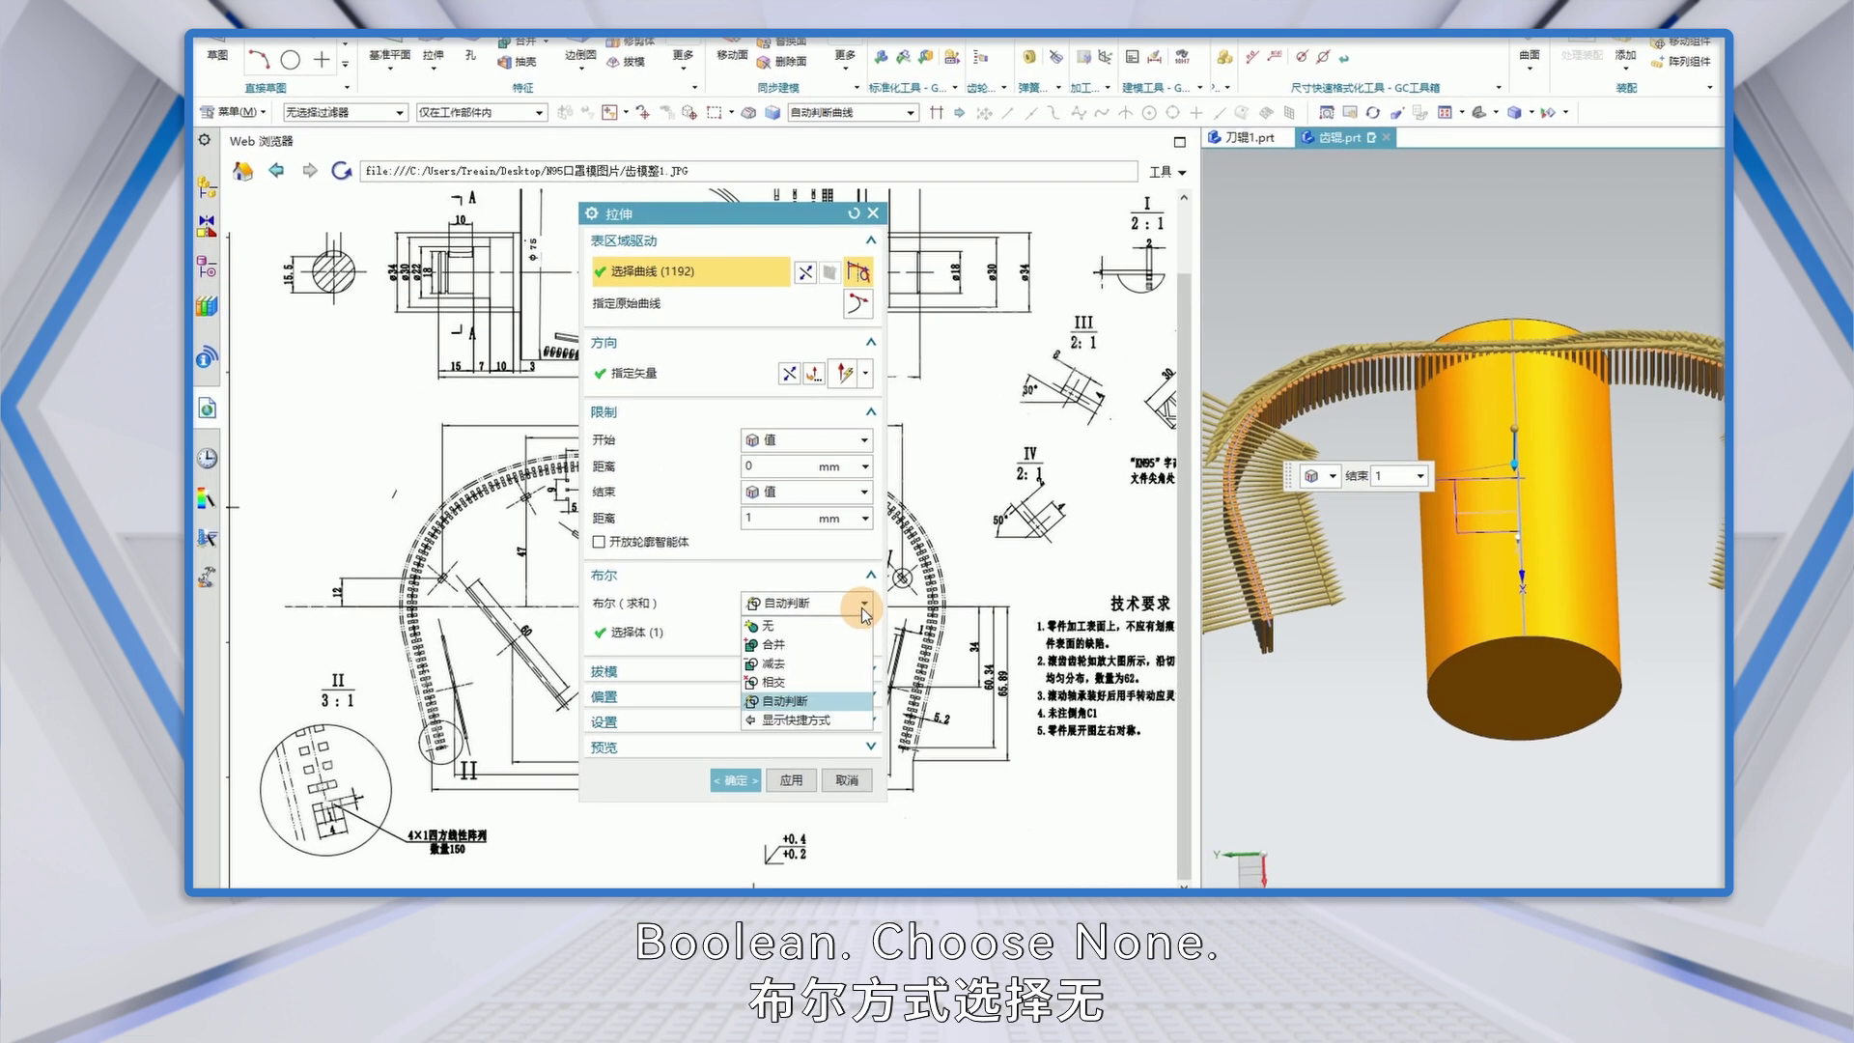
left_click(774, 629)
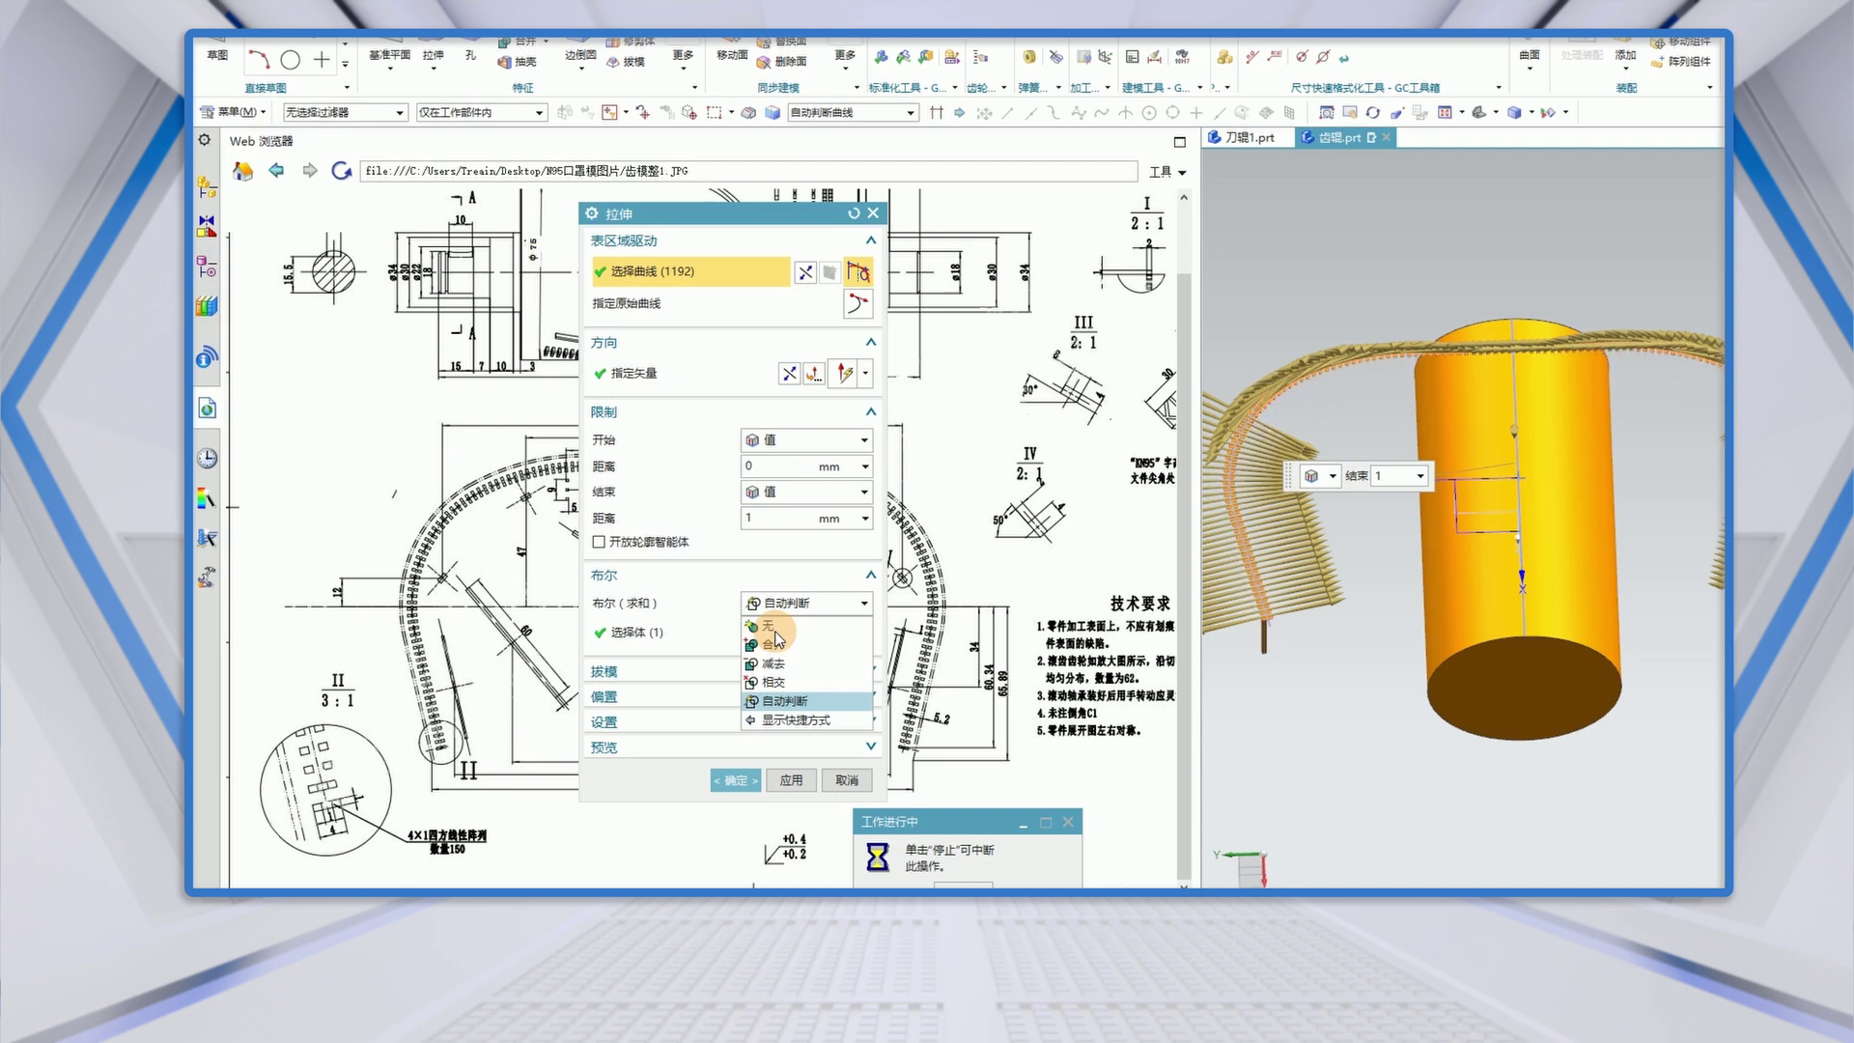
left_click(775, 628)
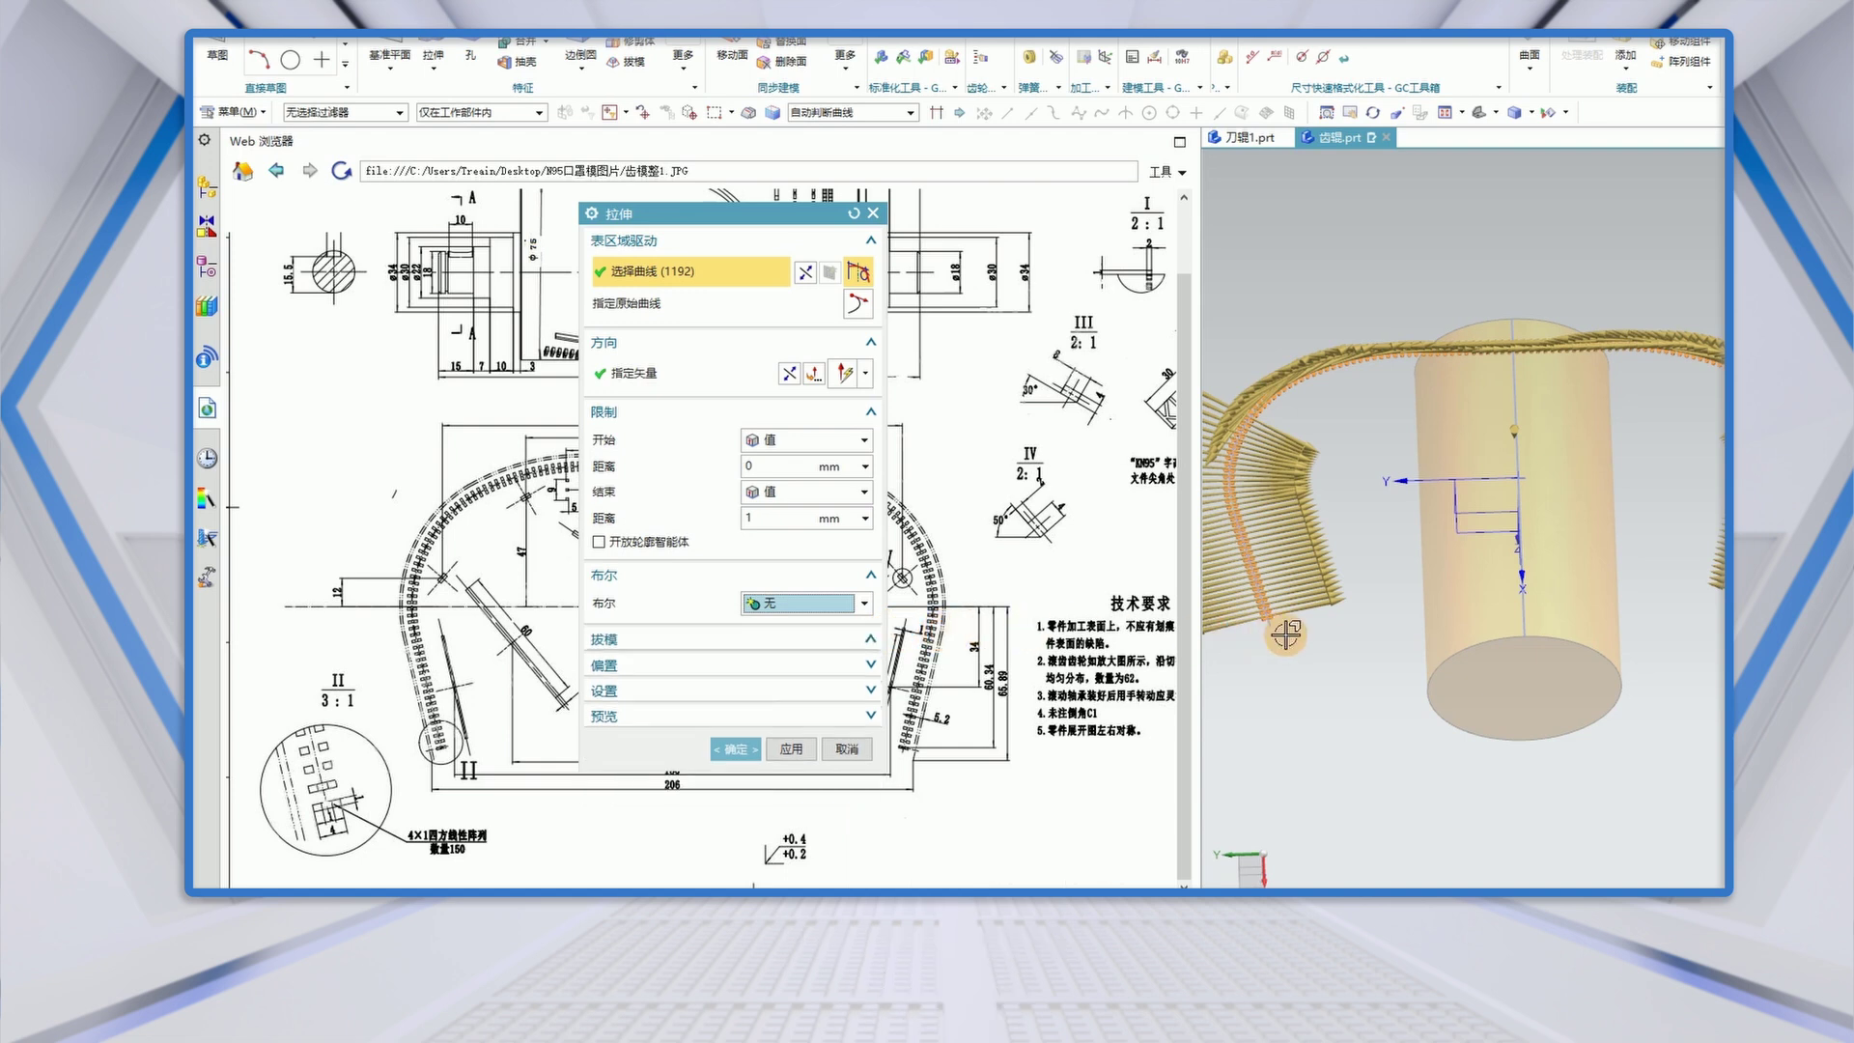
left_click(743, 794)
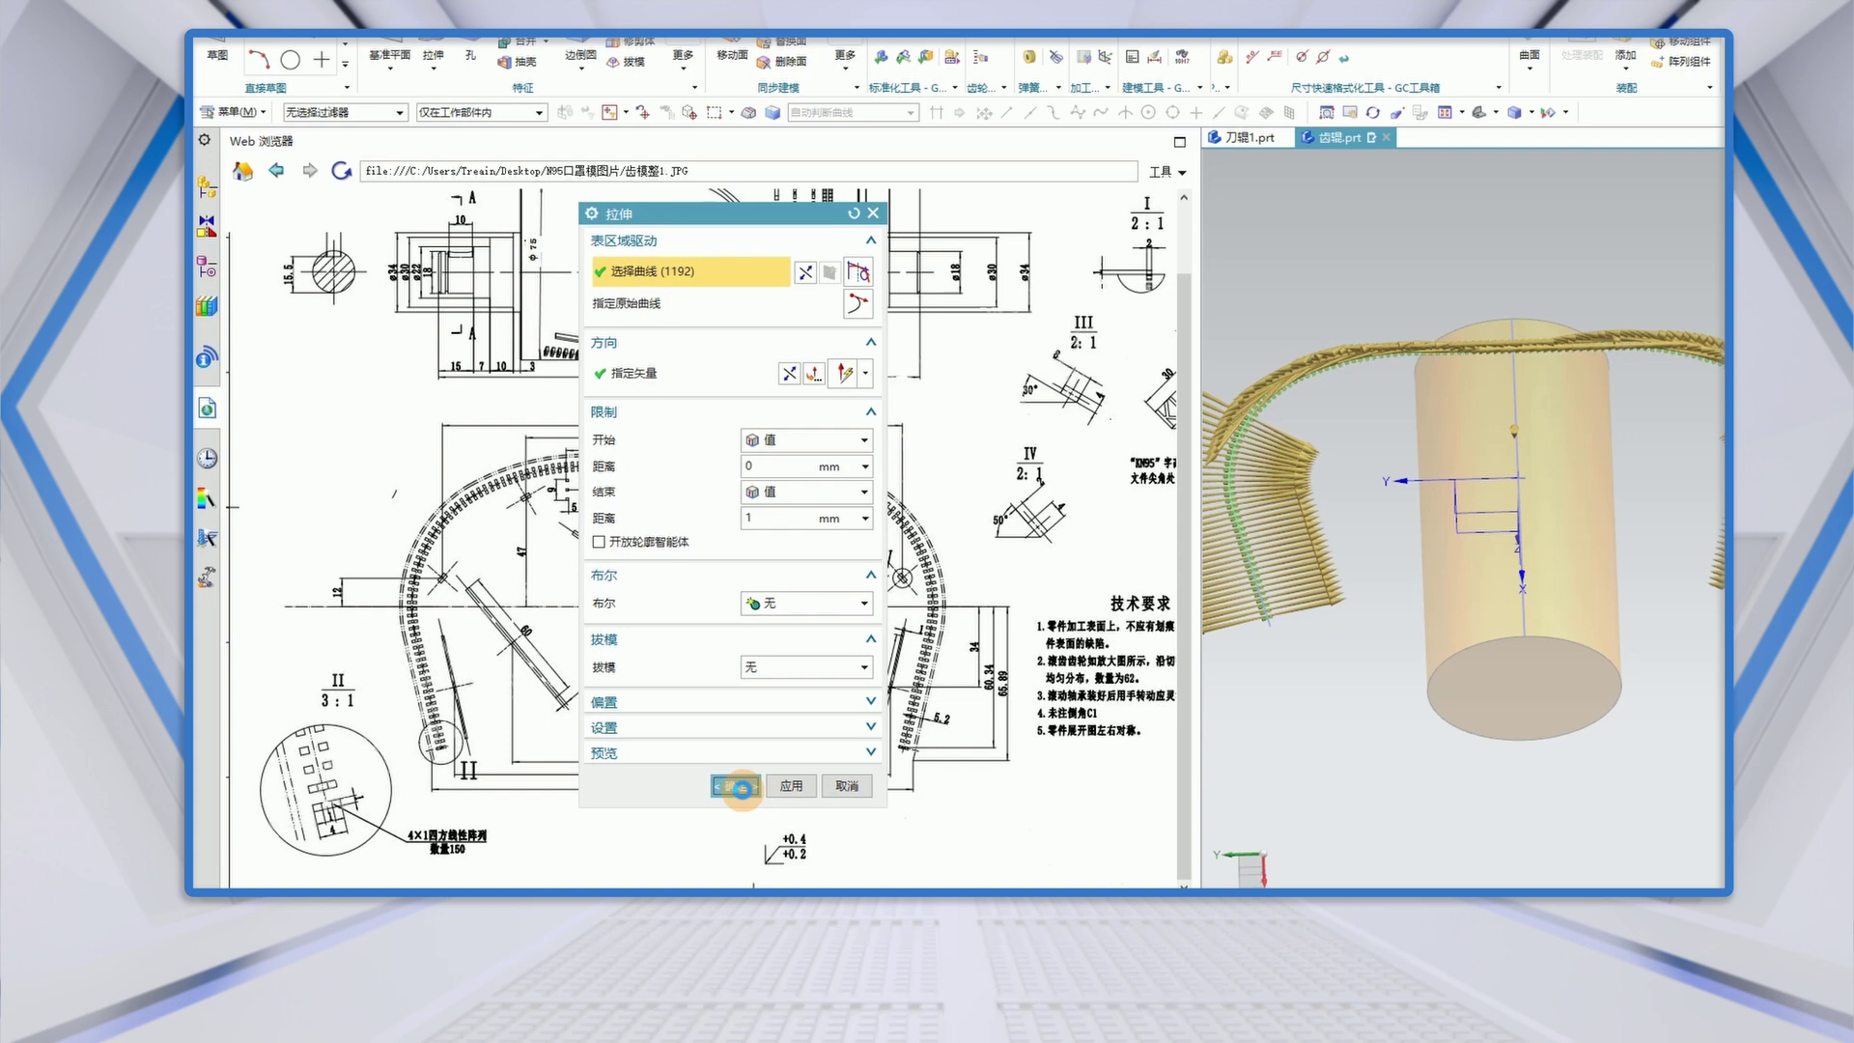
left_click(736, 786)
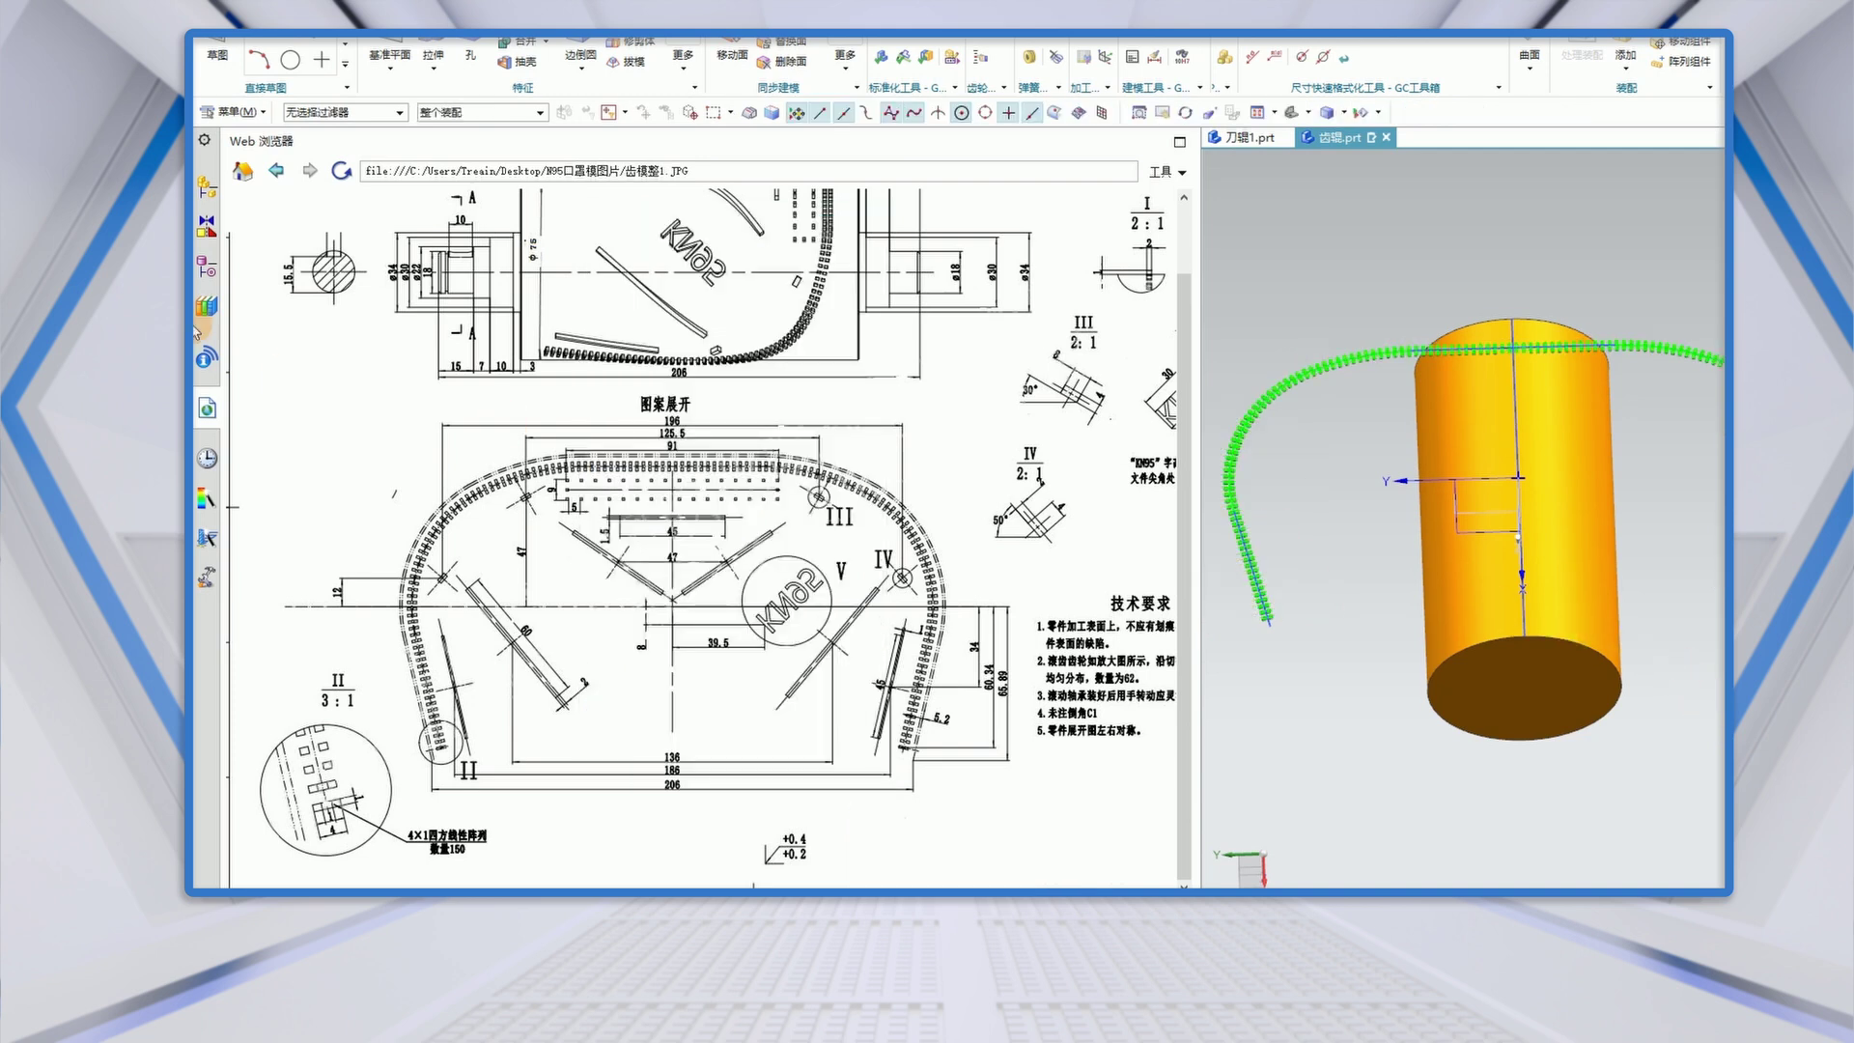
- Hide the Pattern Geometry feature of the tooth rectangles in the model history
left_click(206, 265)
left_click(305, 394)
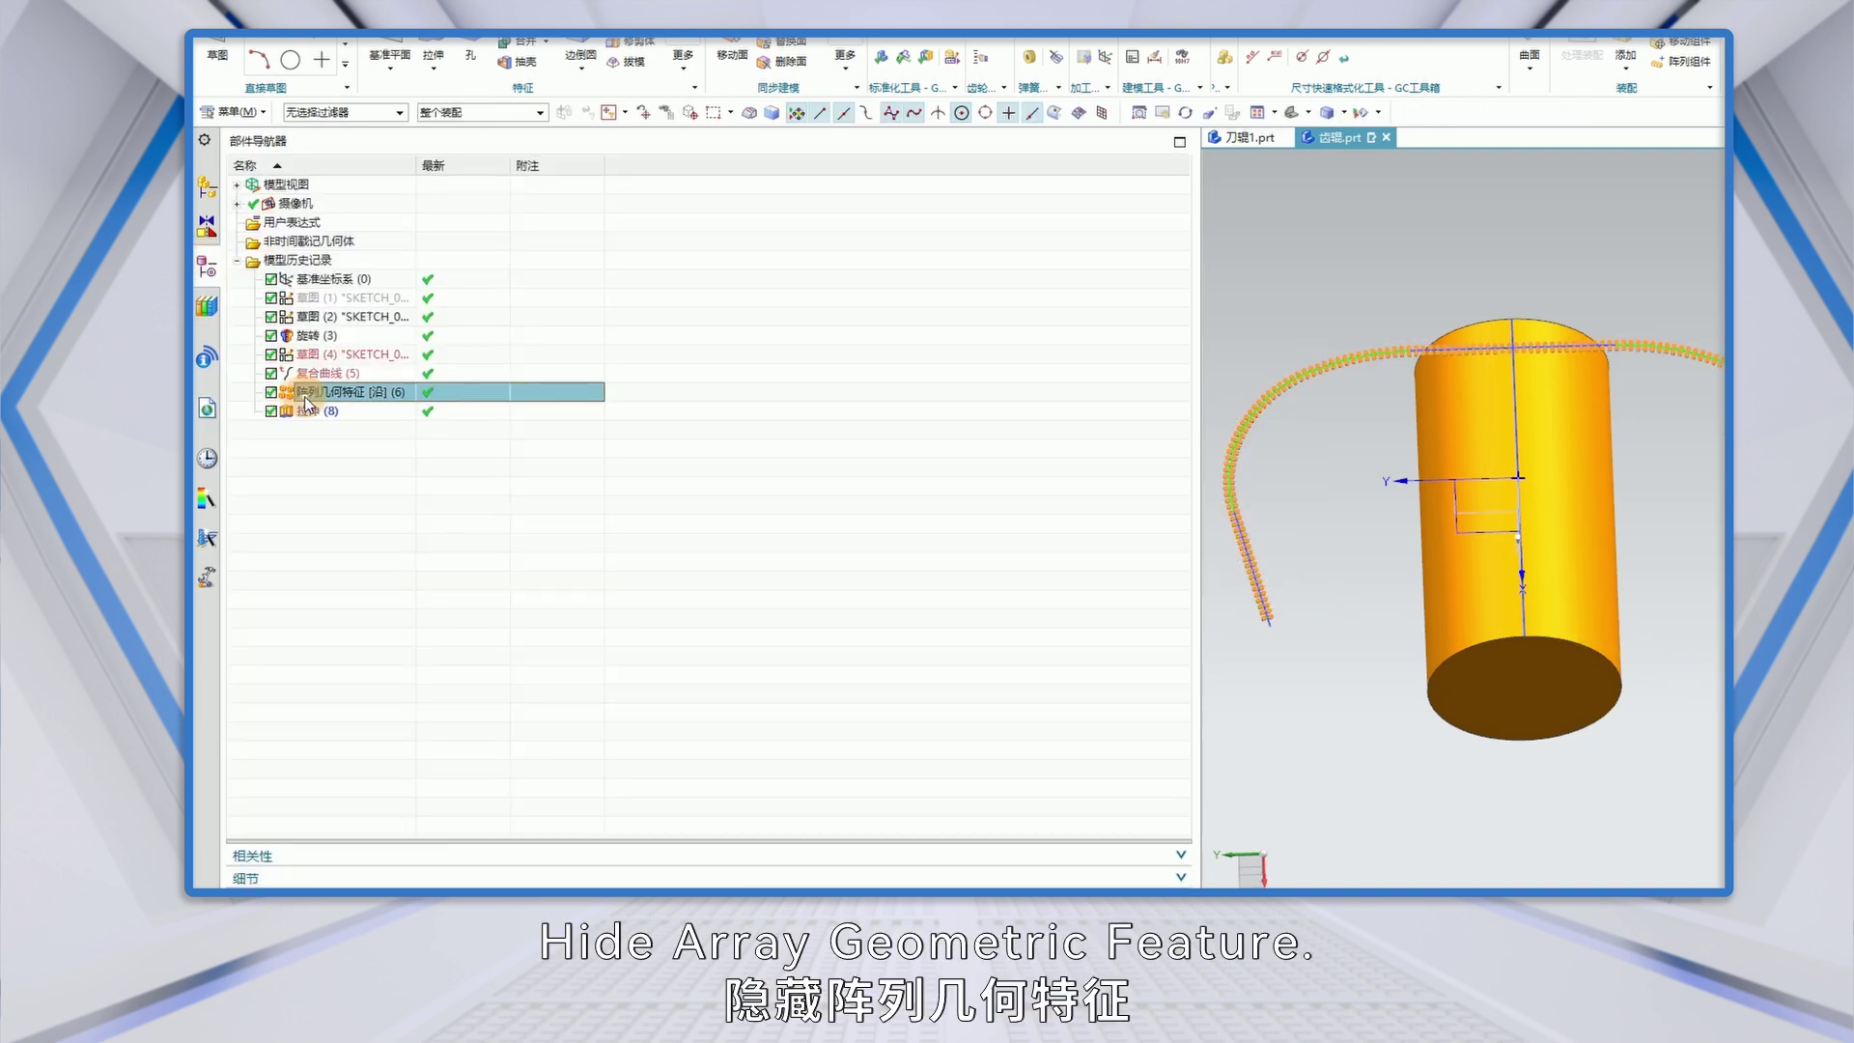
right_click(307, 395)
left_click(356, 409)
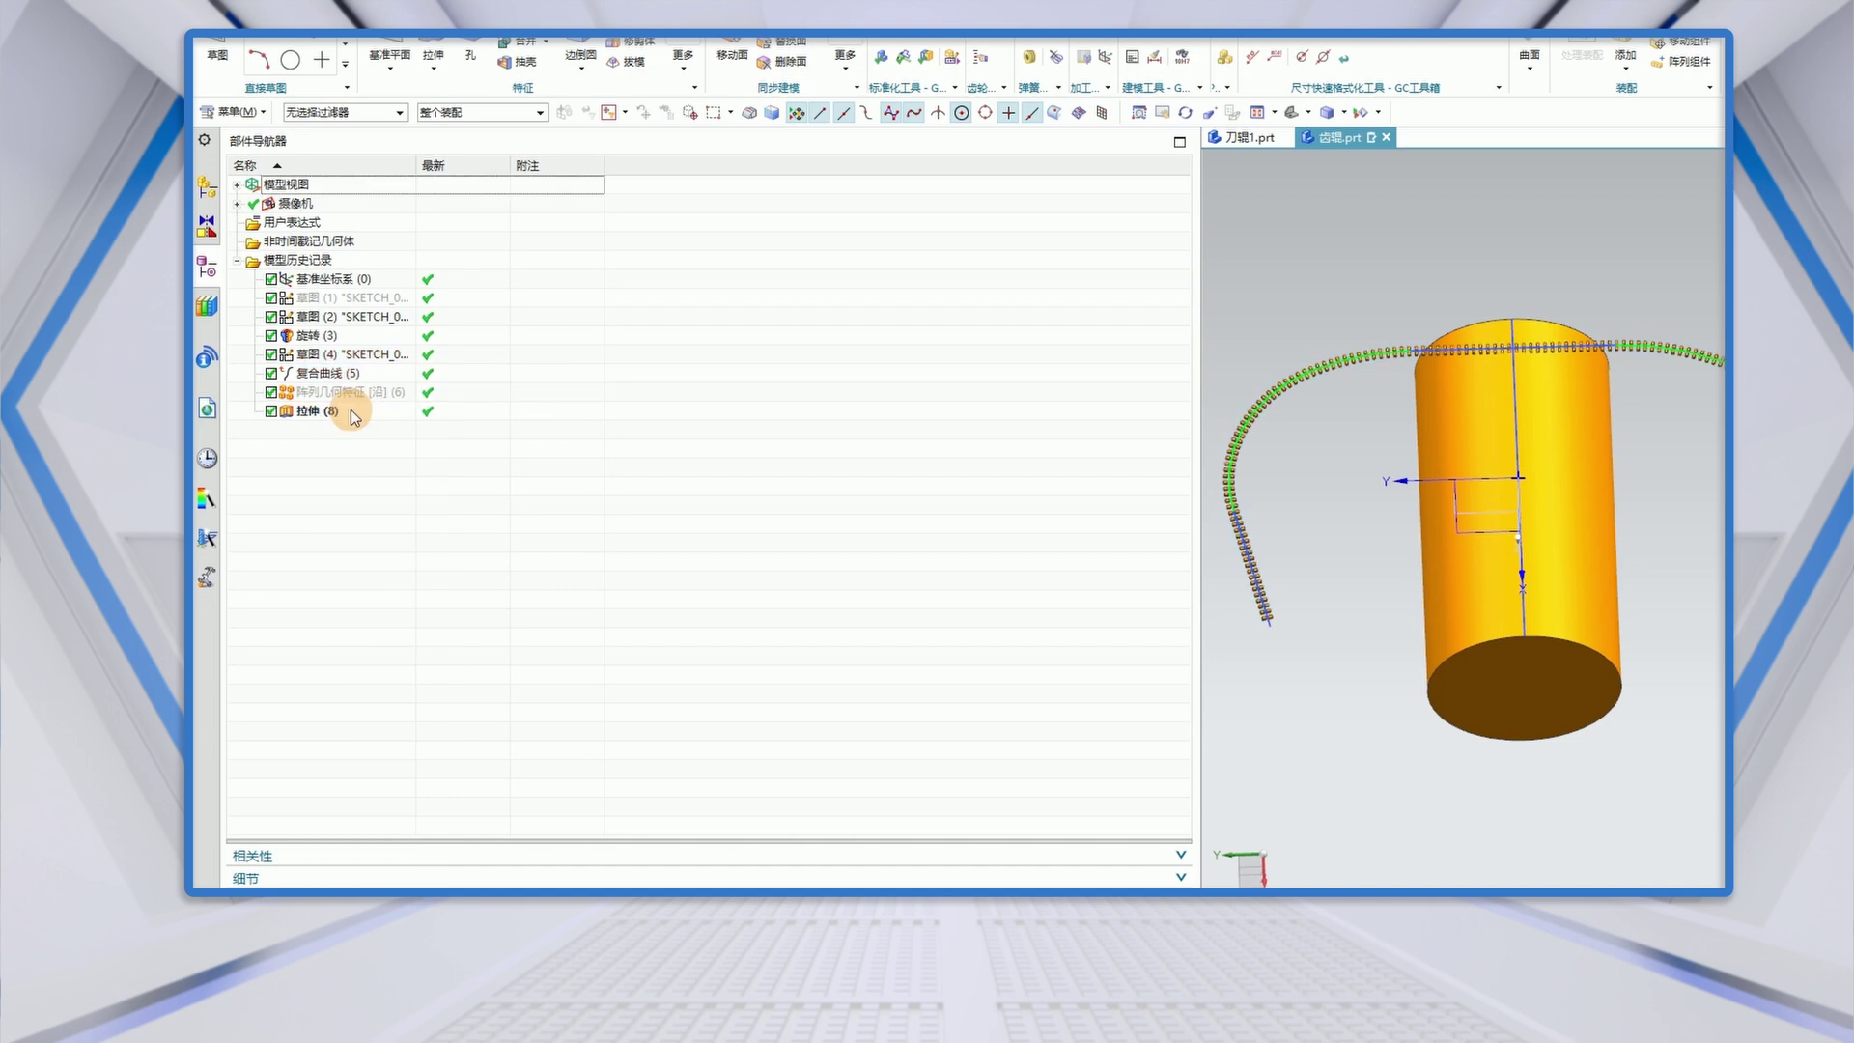
- Extrude the unextruded pair of tooth rectangles at the outline's end from 0 to 1 mm, selecting them as Region Boundary Curves with Boolean None
scroll(1593, 589, "down", 10)
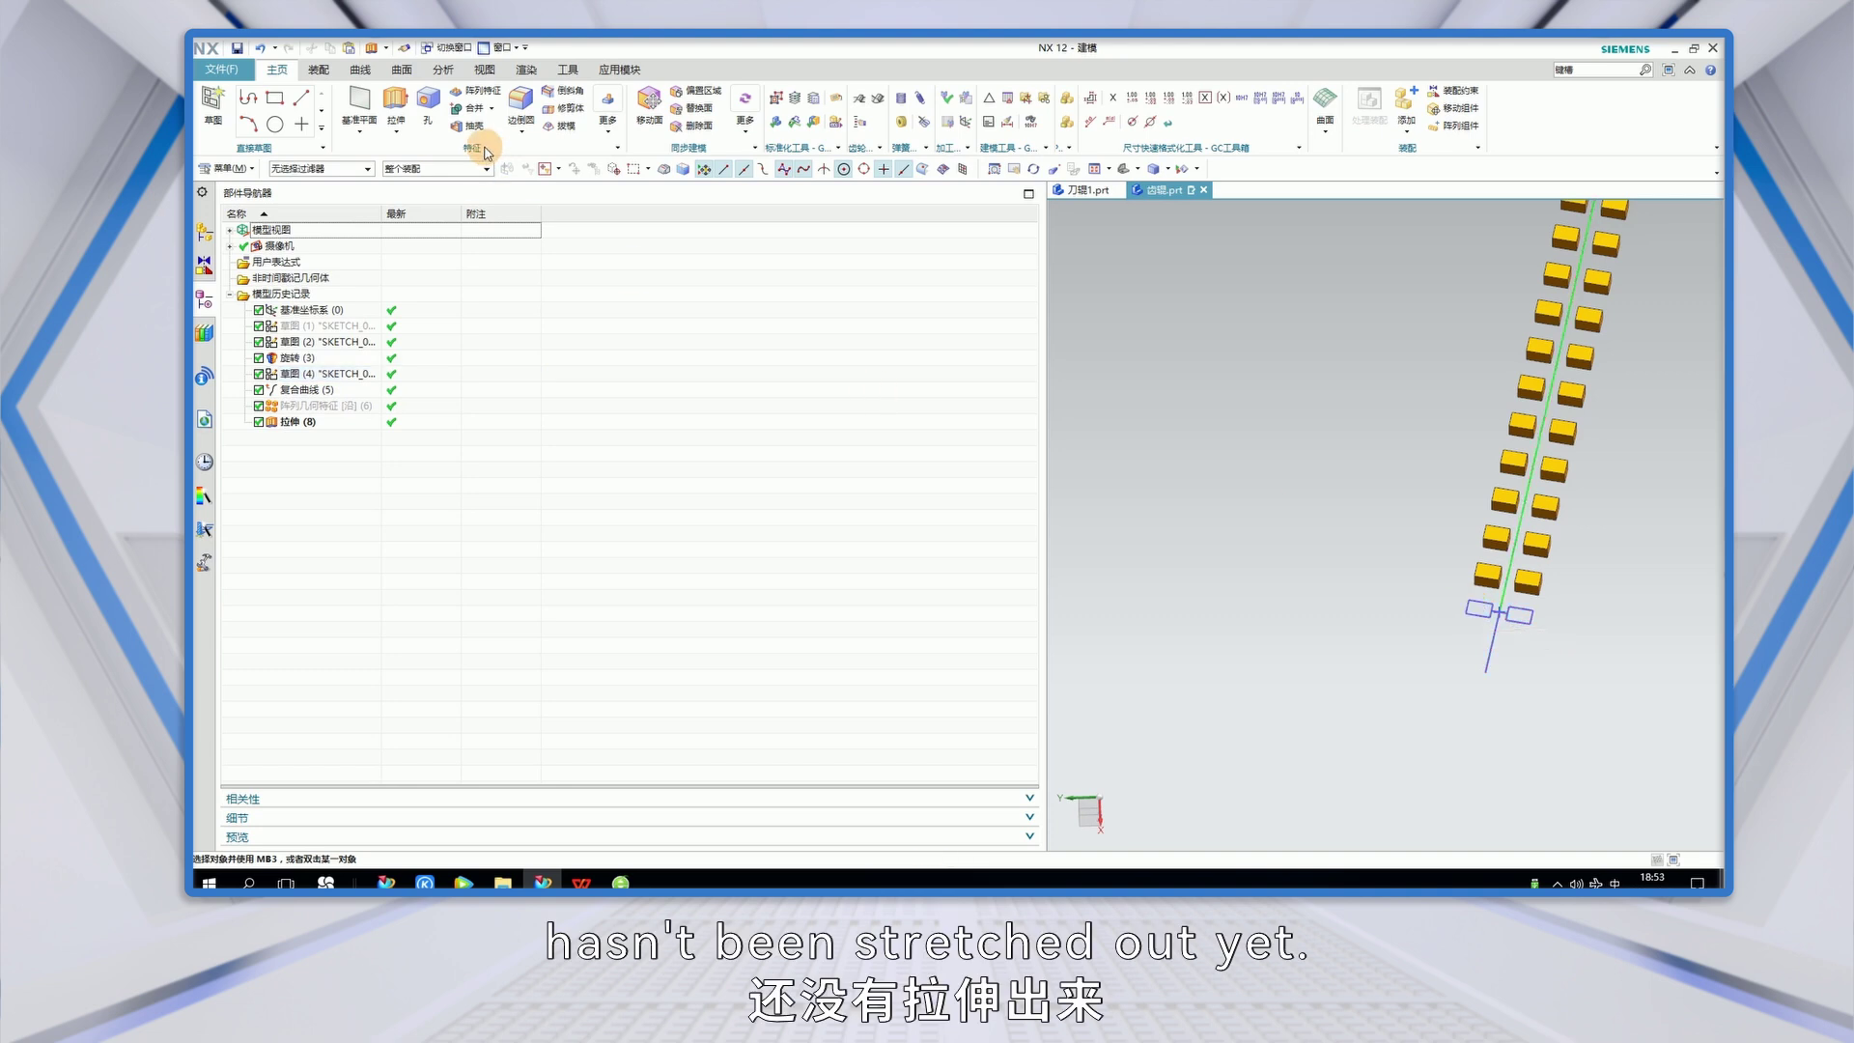
left_click(400, 106)
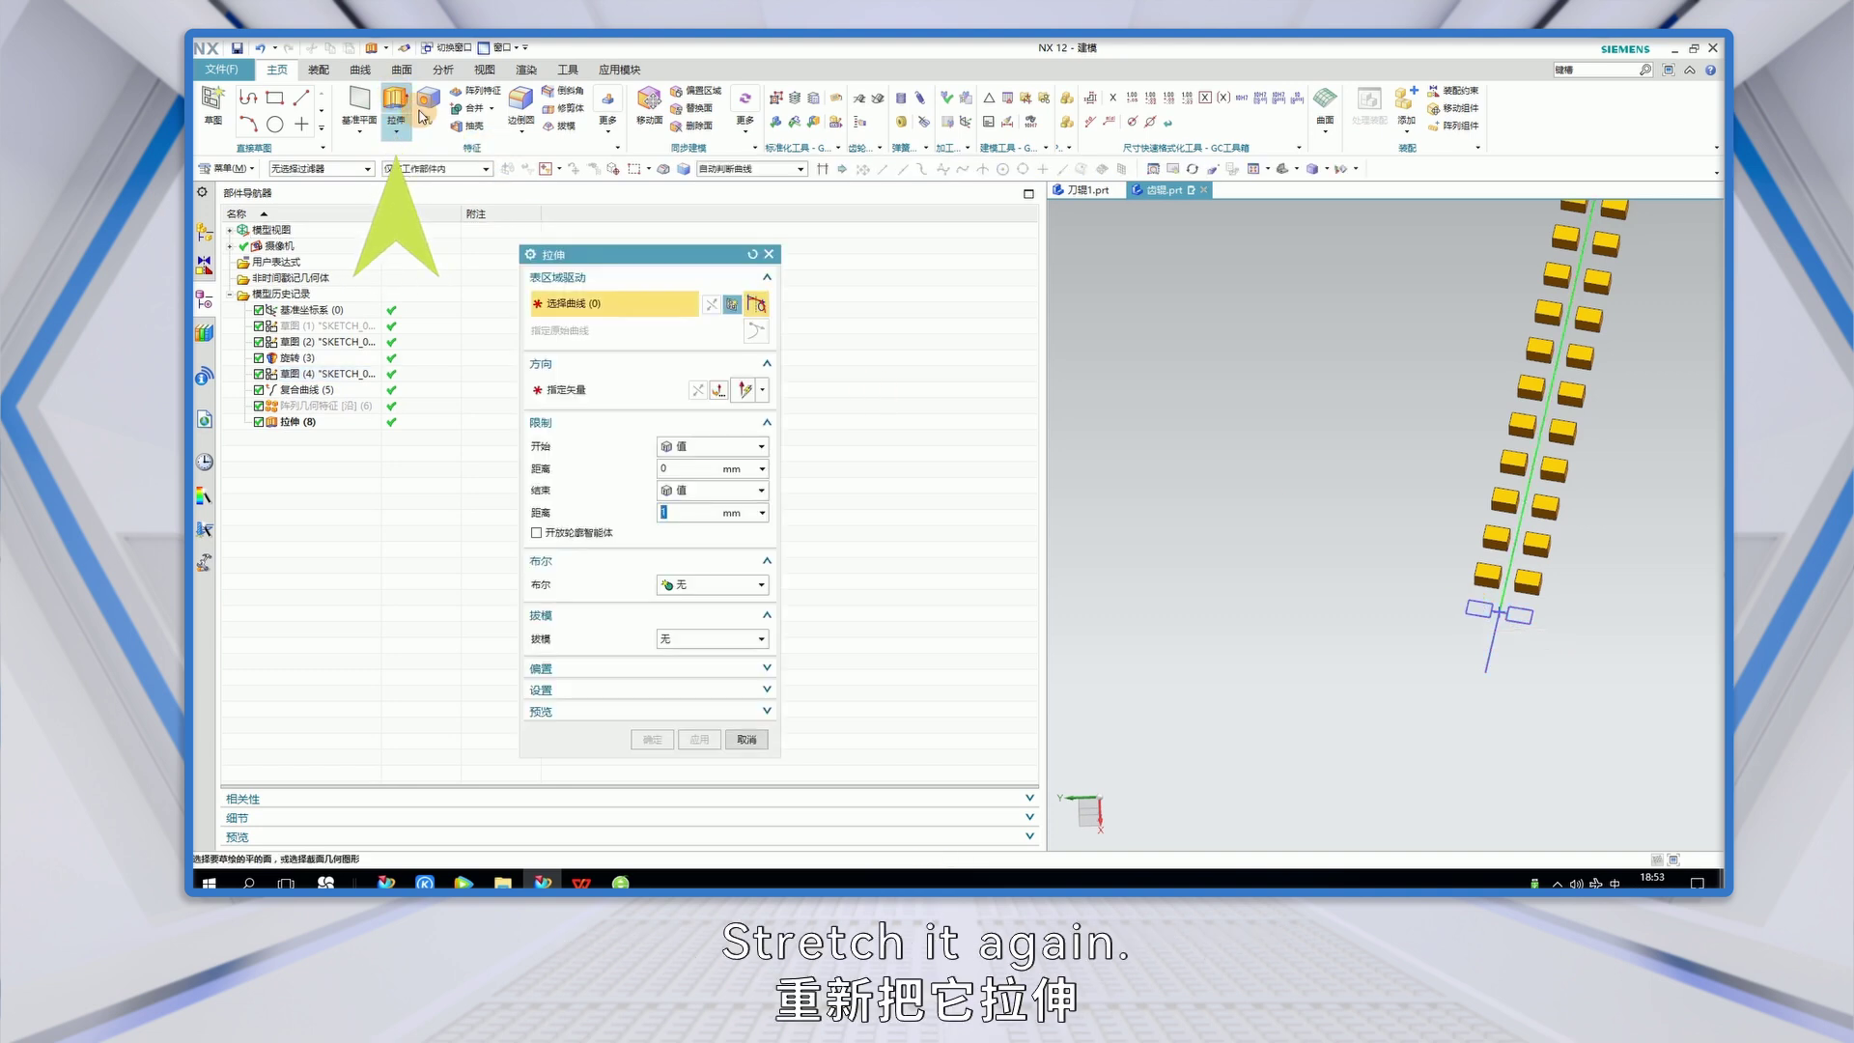
left_click(801, 169)
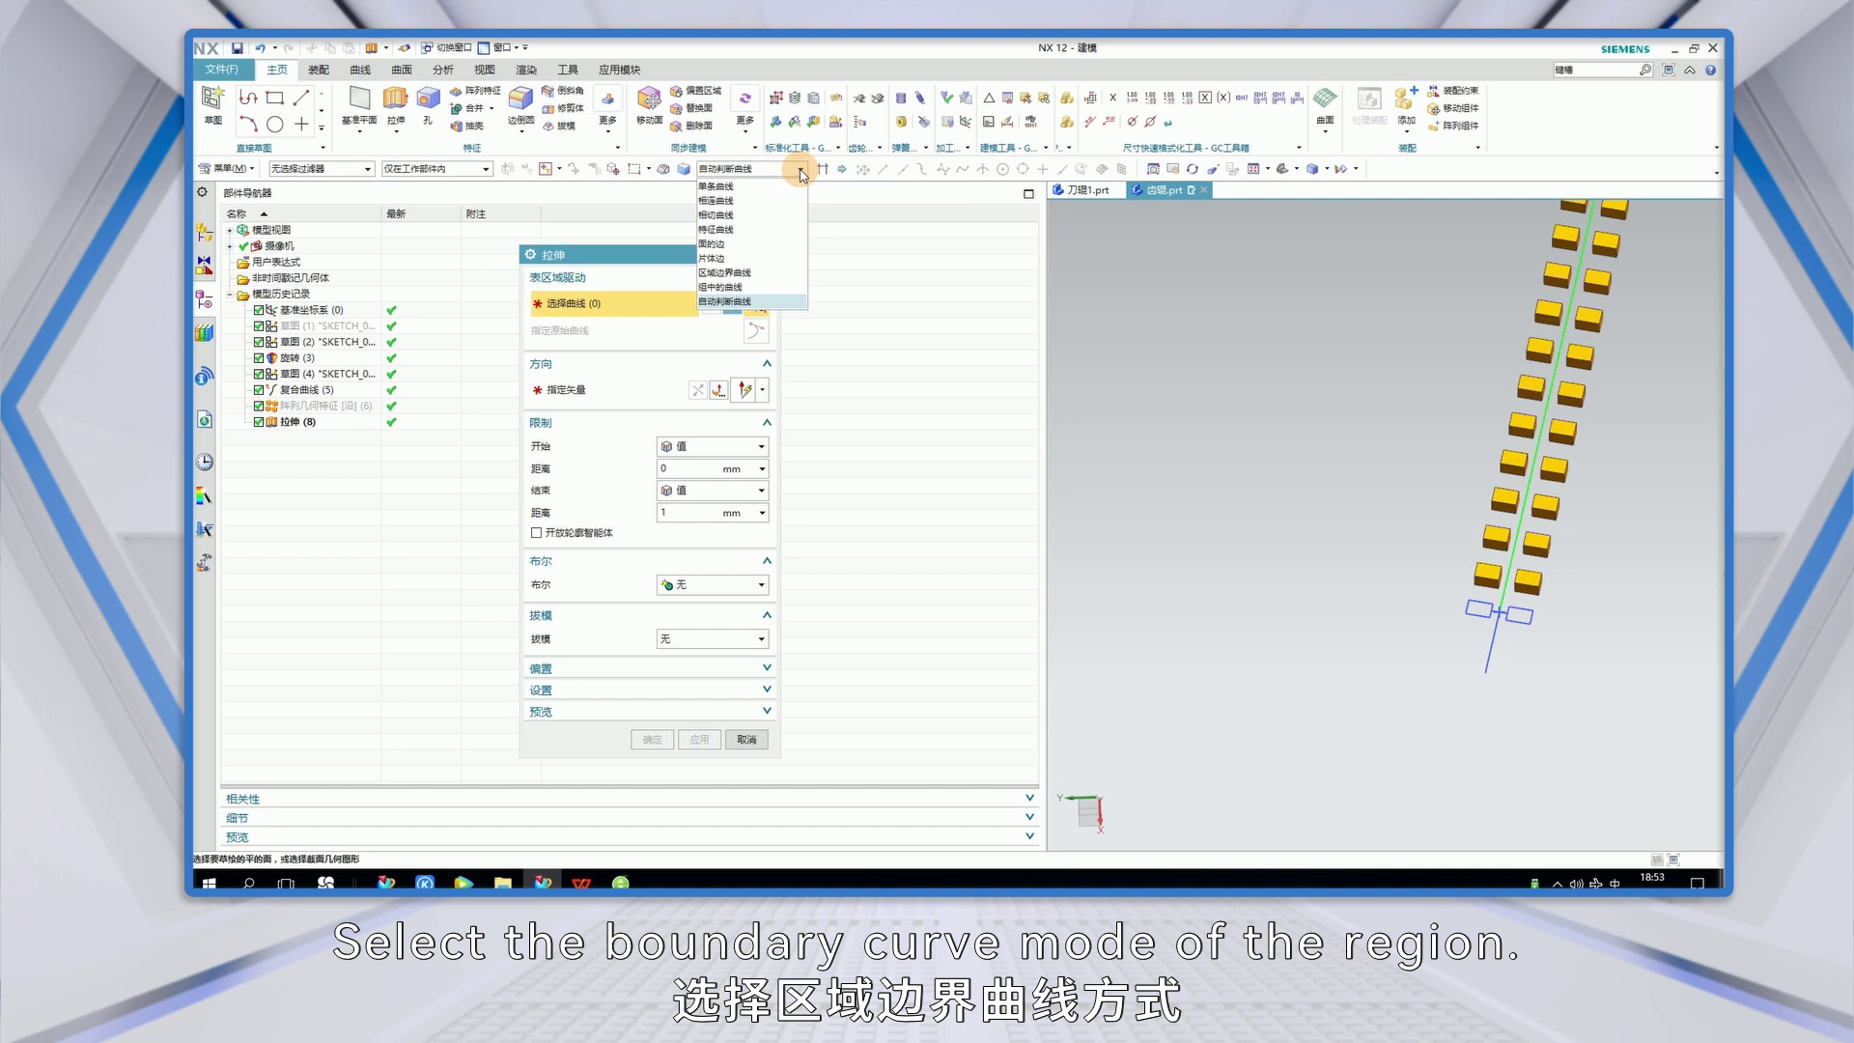
left_click(724, 272)
scroll(1481, 614, "up", 2)
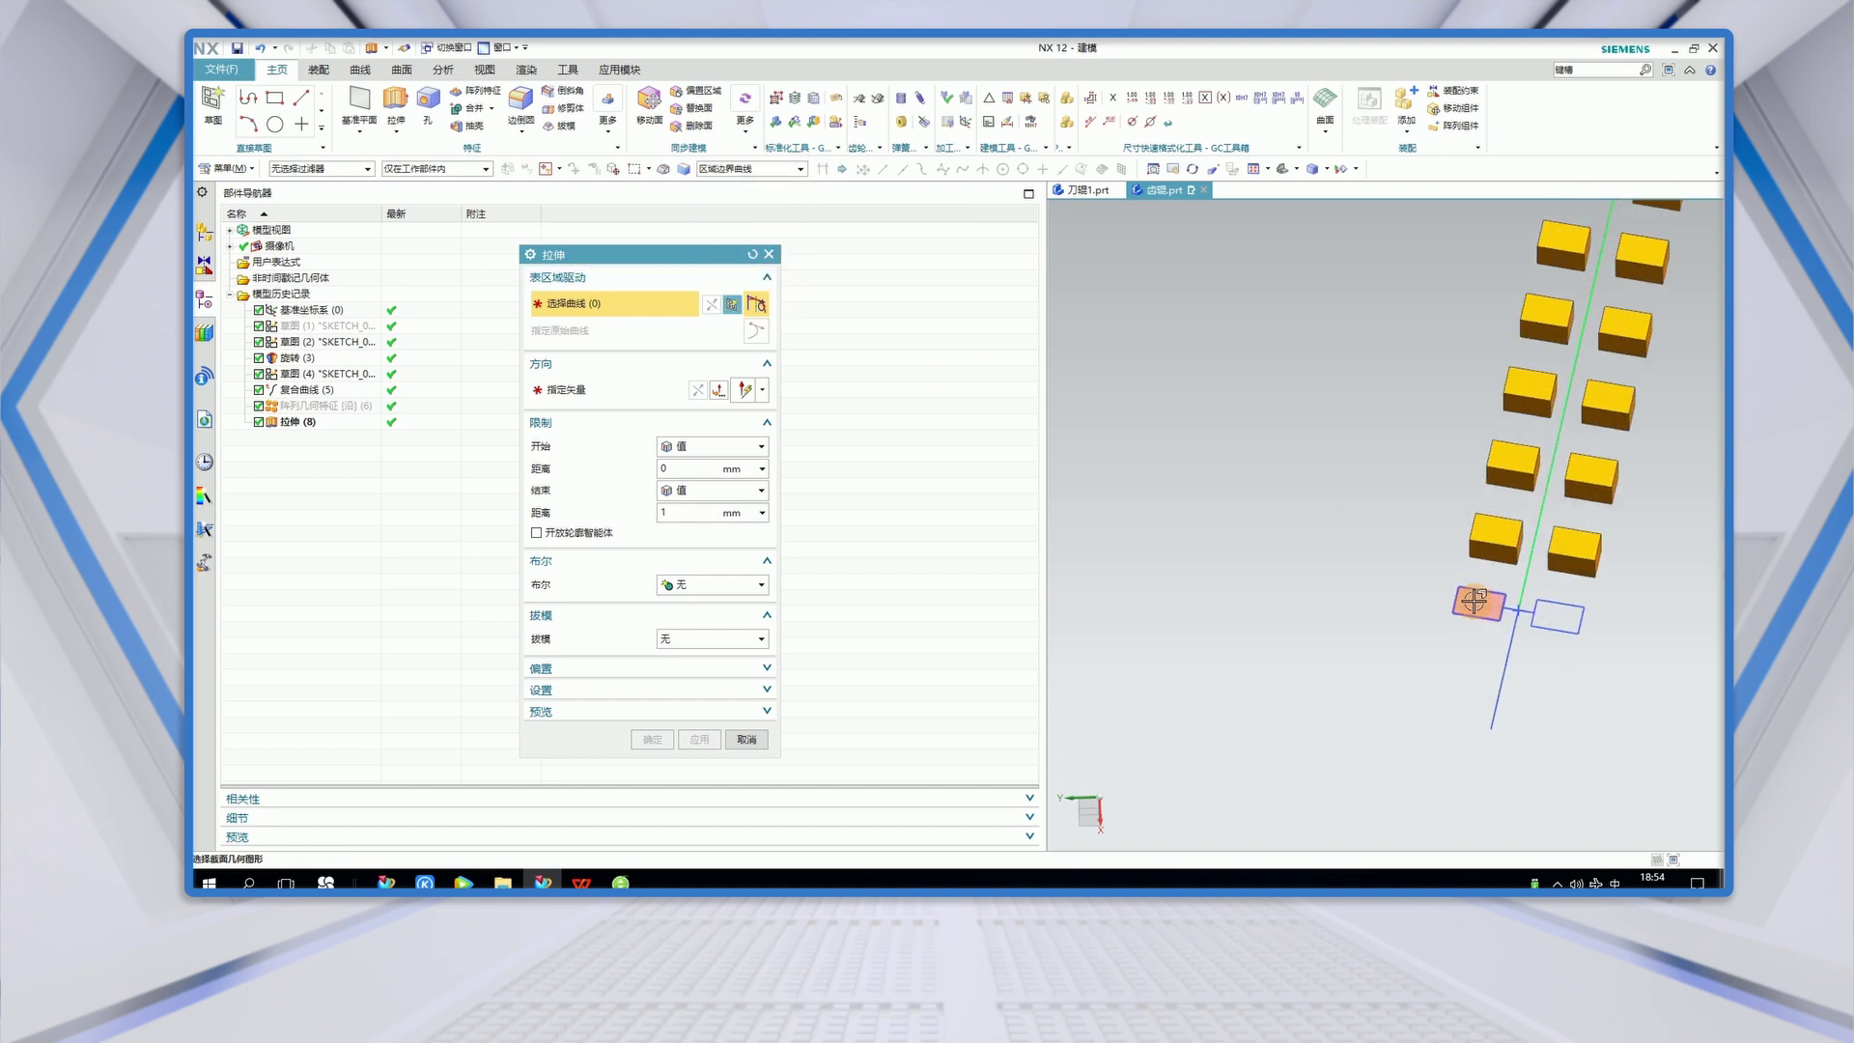
left_click(1479, 610)
scroll(1349, 605, "down", 3)
mouse_move(1349, 605)
middle_mouse_down()
mouse_move(1345, 675)
mouse_move(1357, 569)
middle_mouse_up()
scroll(1362, 560, "up", 5)
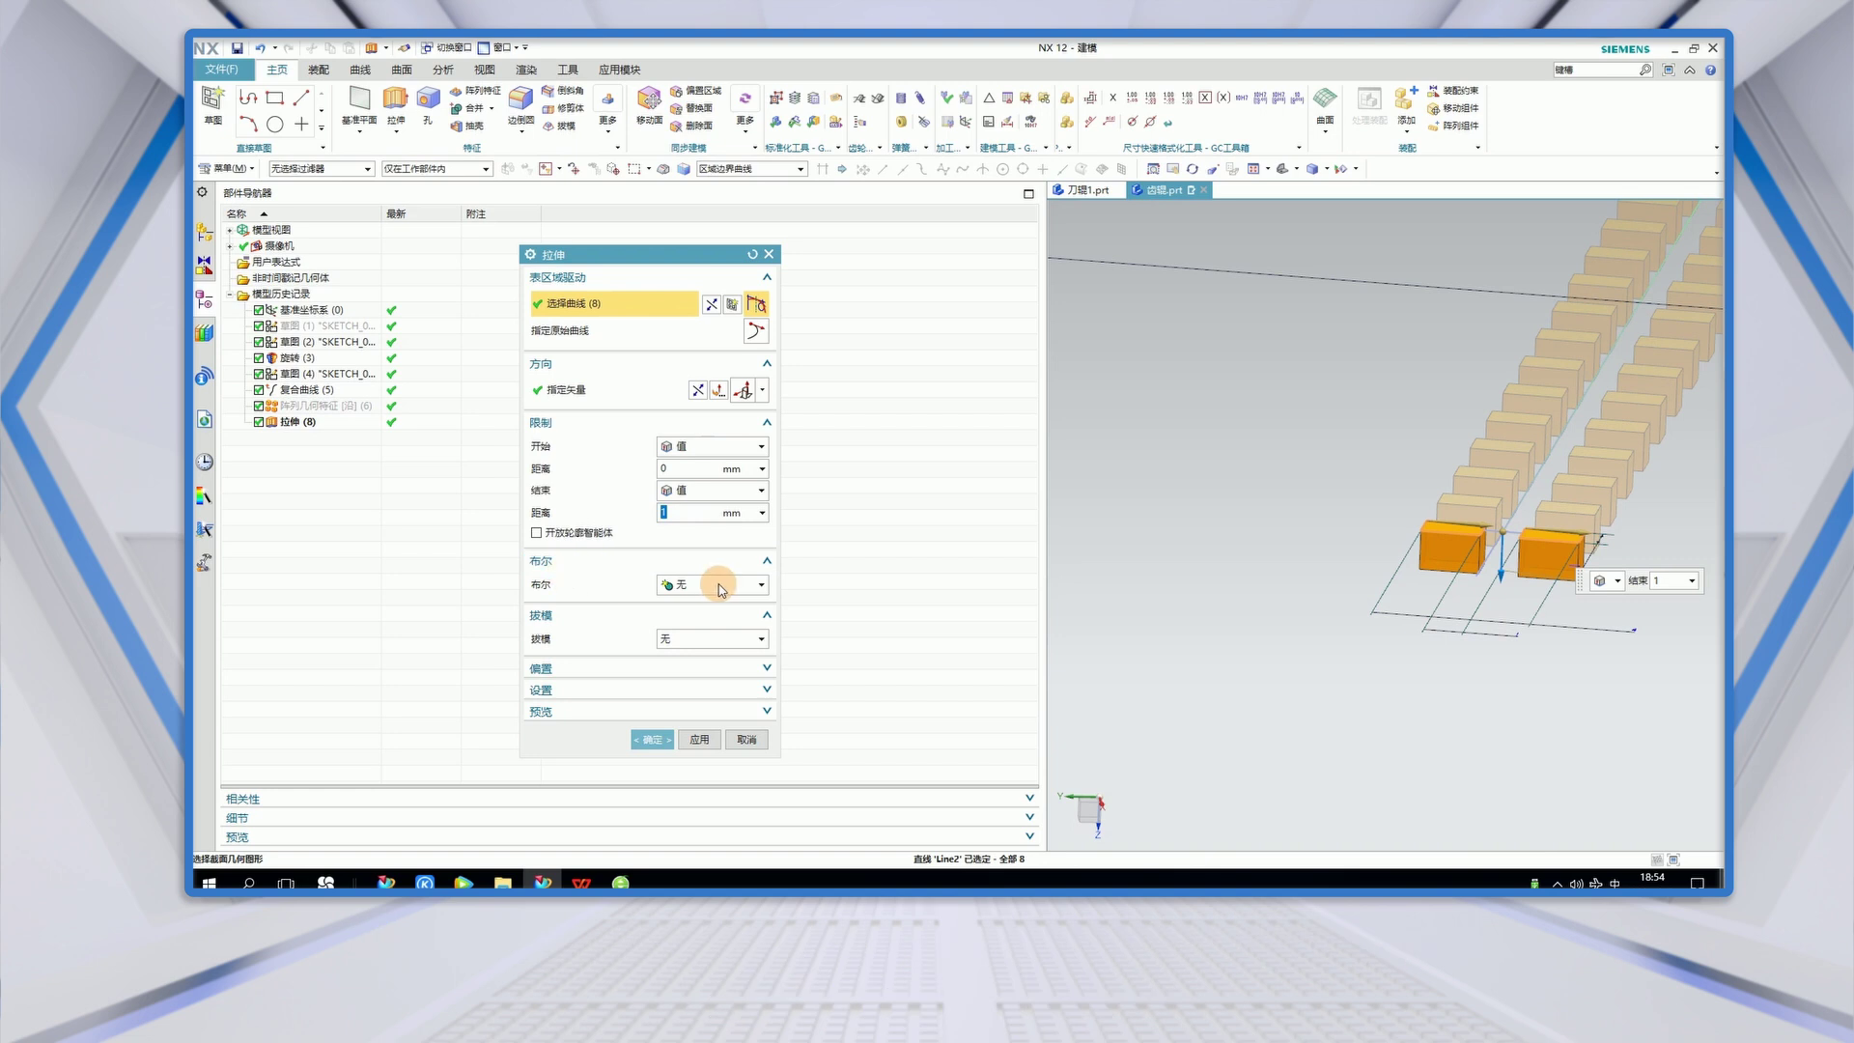
left_click(654, 741)
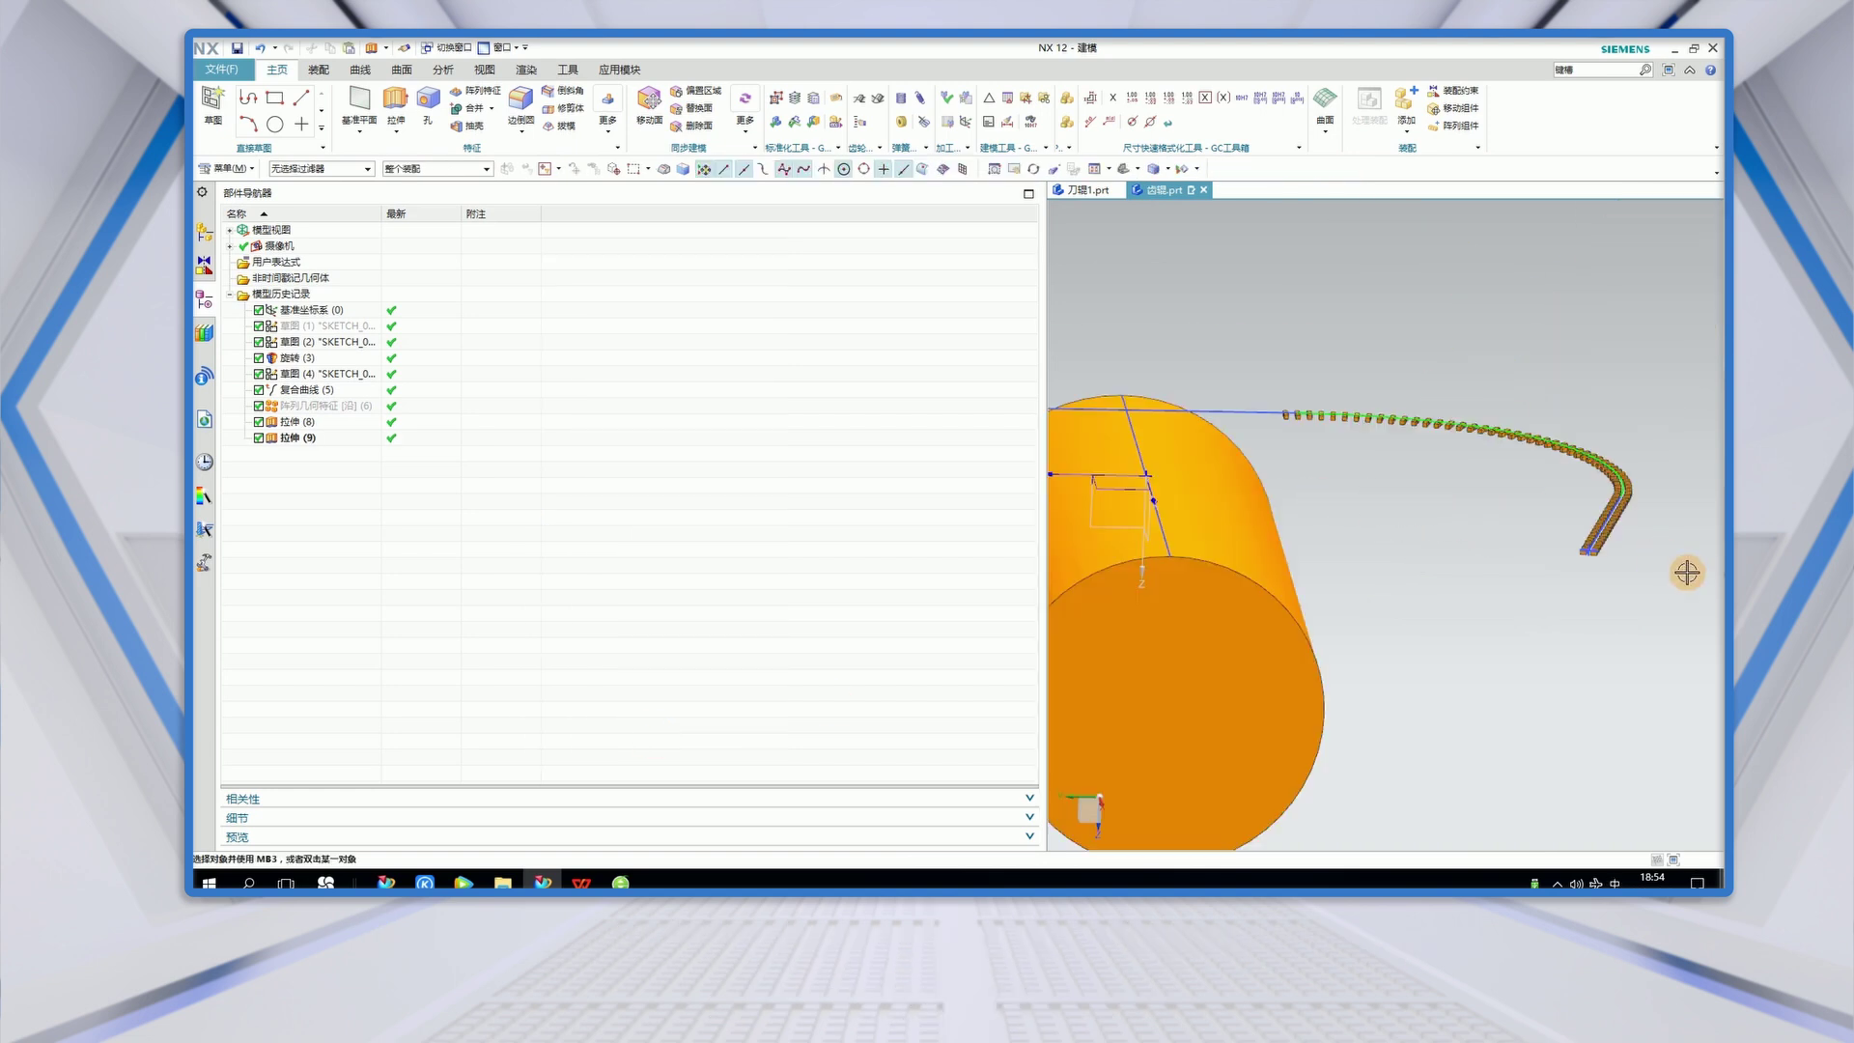
- Hide the composite curve and the mask outline sketch (4), leaving the extruded teeth and cylinder displayed
left_click(311, 390)
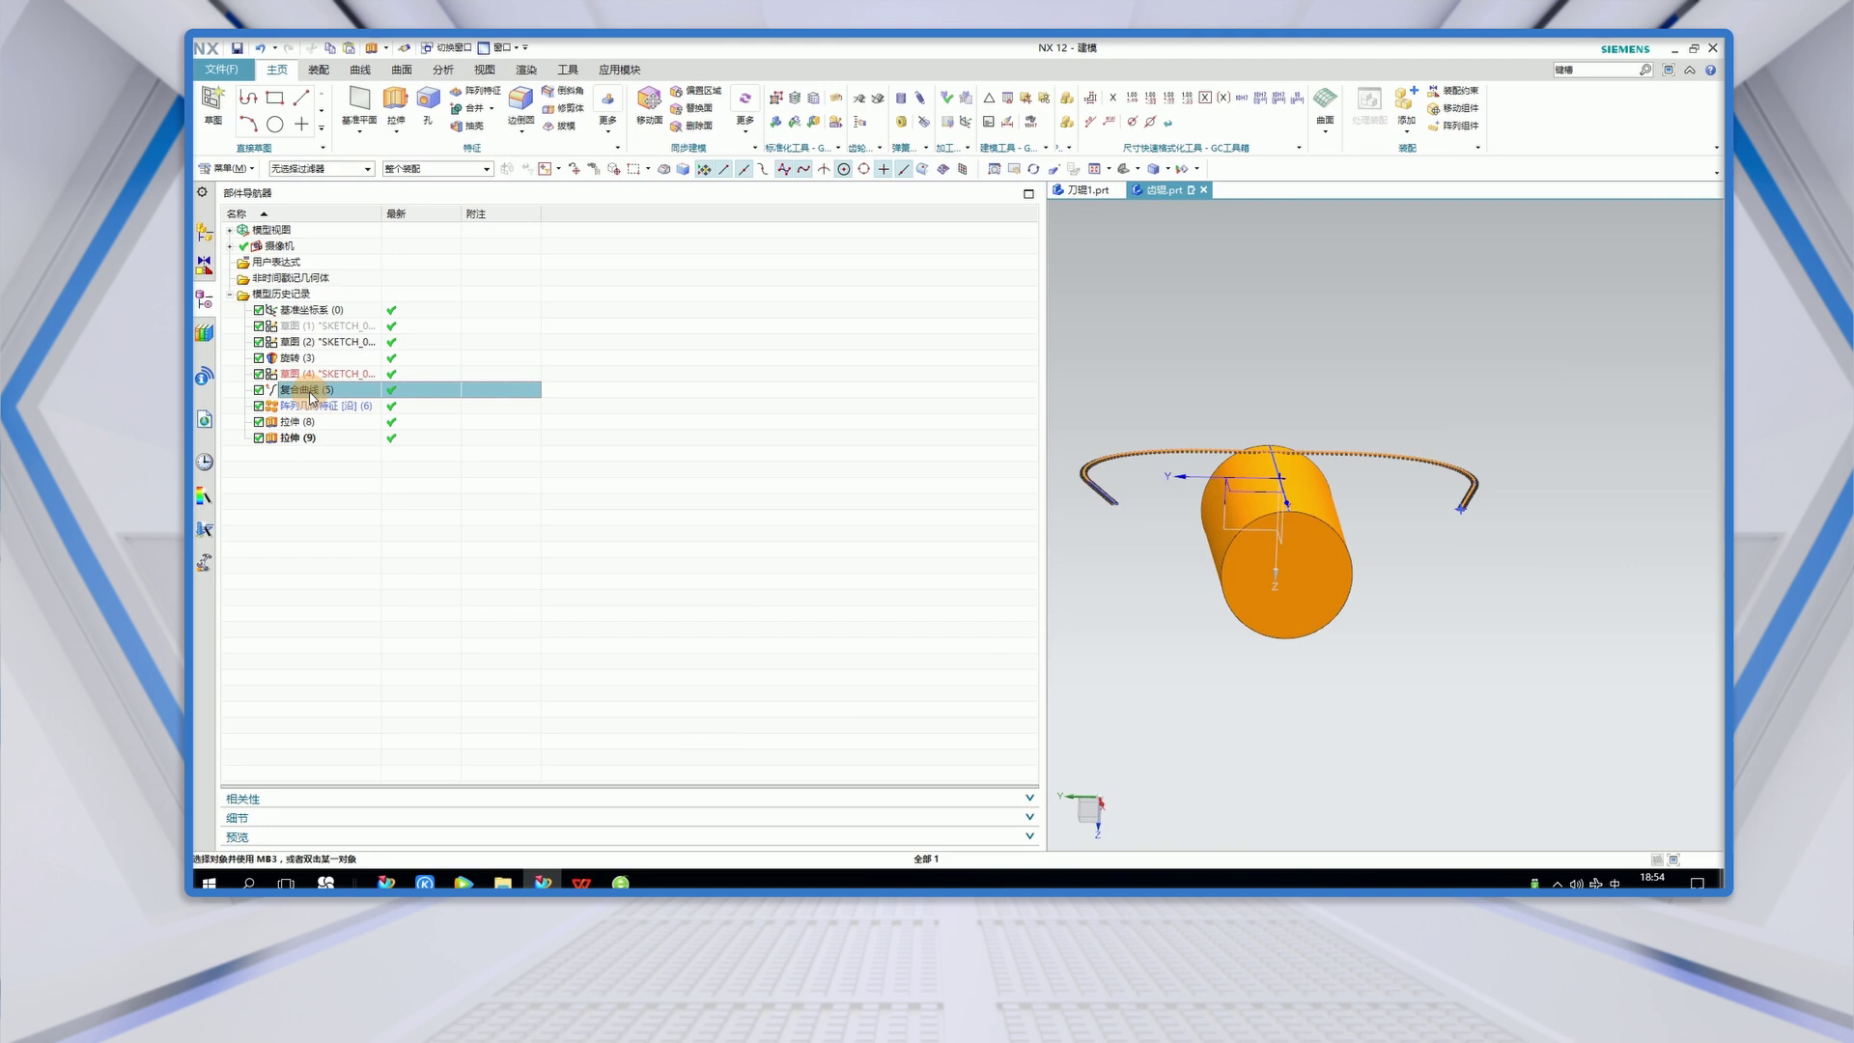
left_click(307, 376, "ctrl")
right_click(307, 384)
left_click(331, 387)
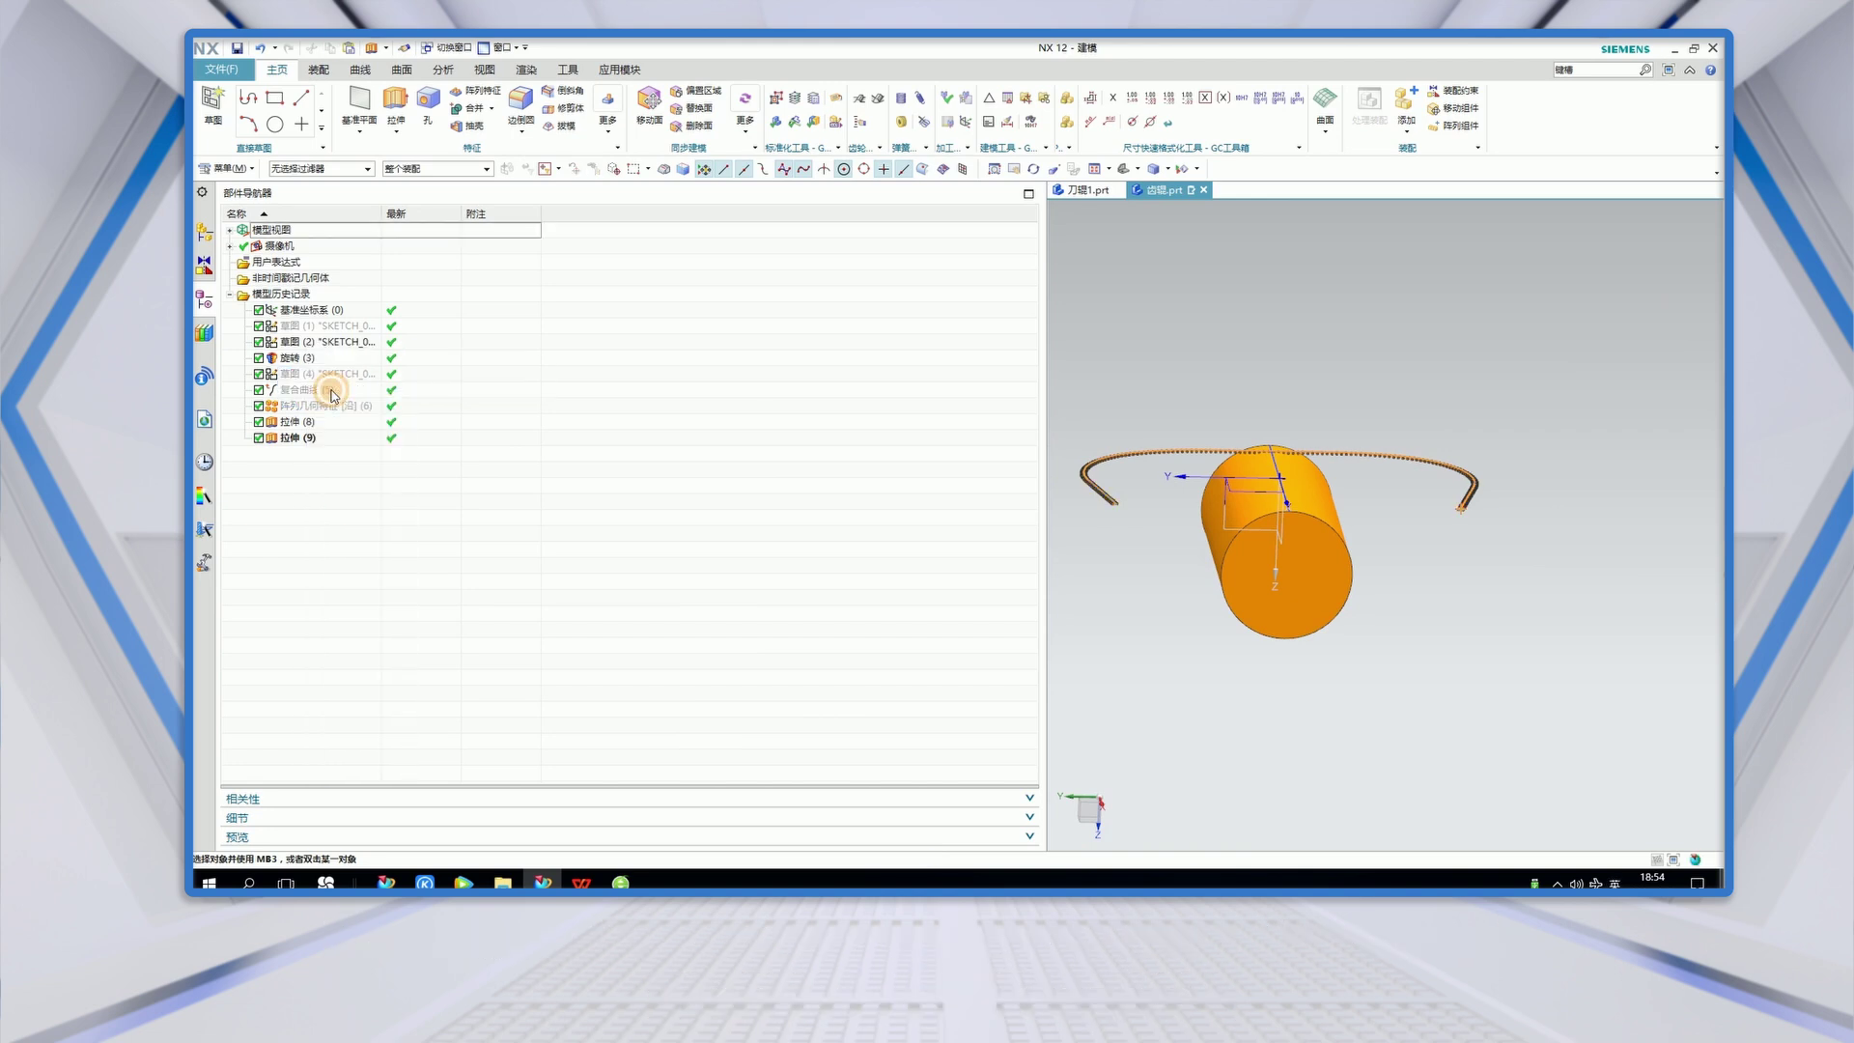
middle_click_drag(1345, 530, 1317, 558)
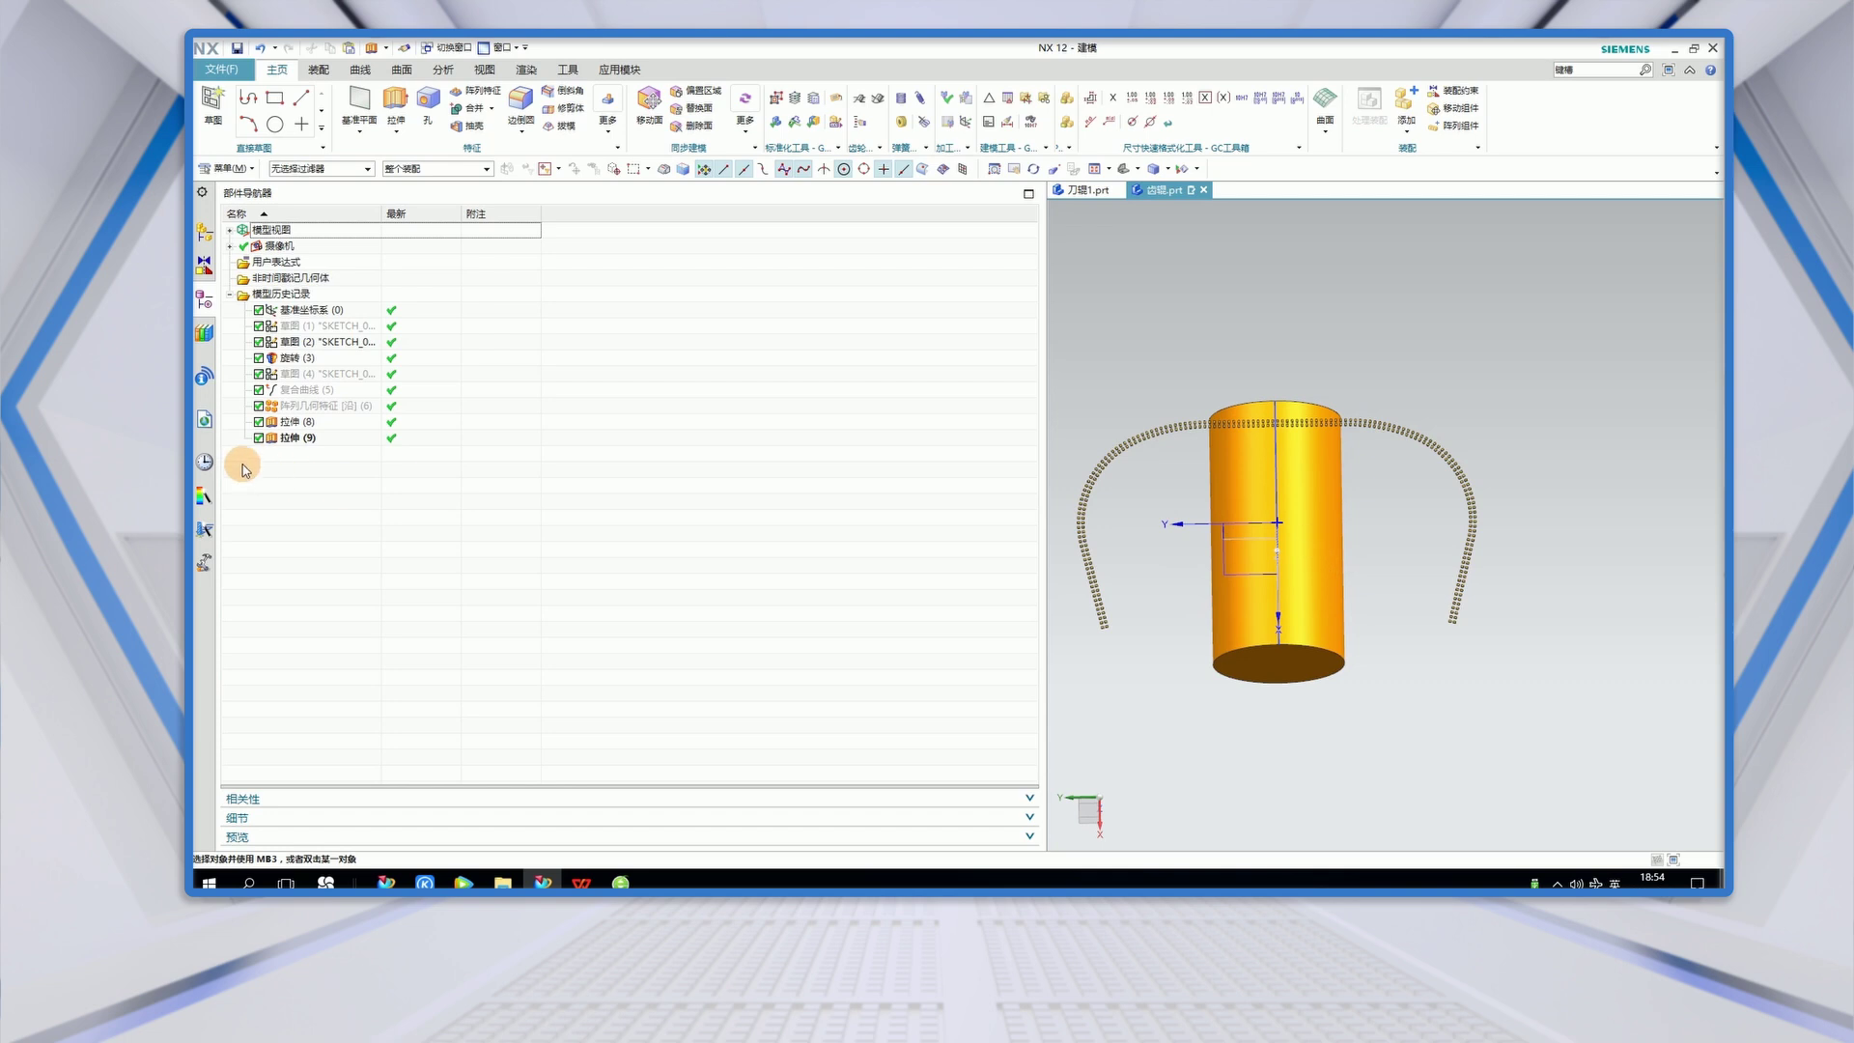
- Show the reference drawing and hide the roller cylinder and its axis sketch in the model
left_click(206, 461)
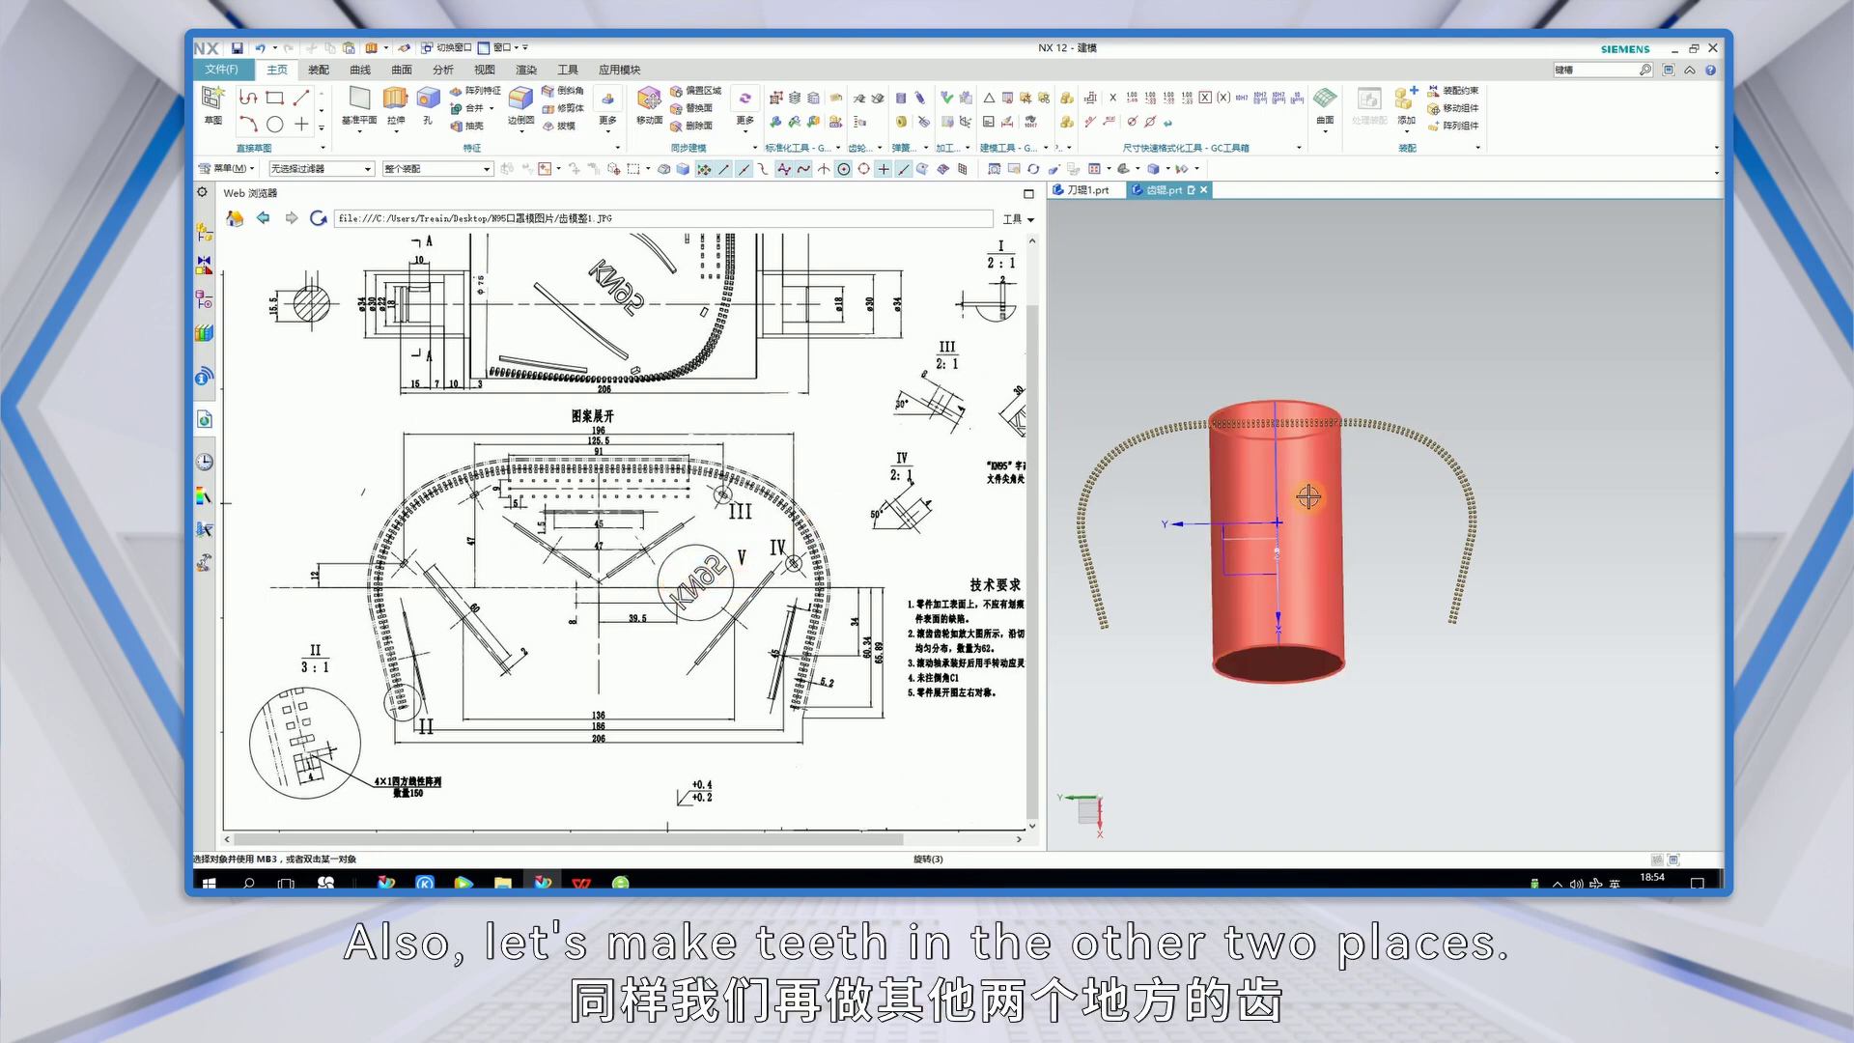
right_click(1309, 497)
left_click(1344, 537)
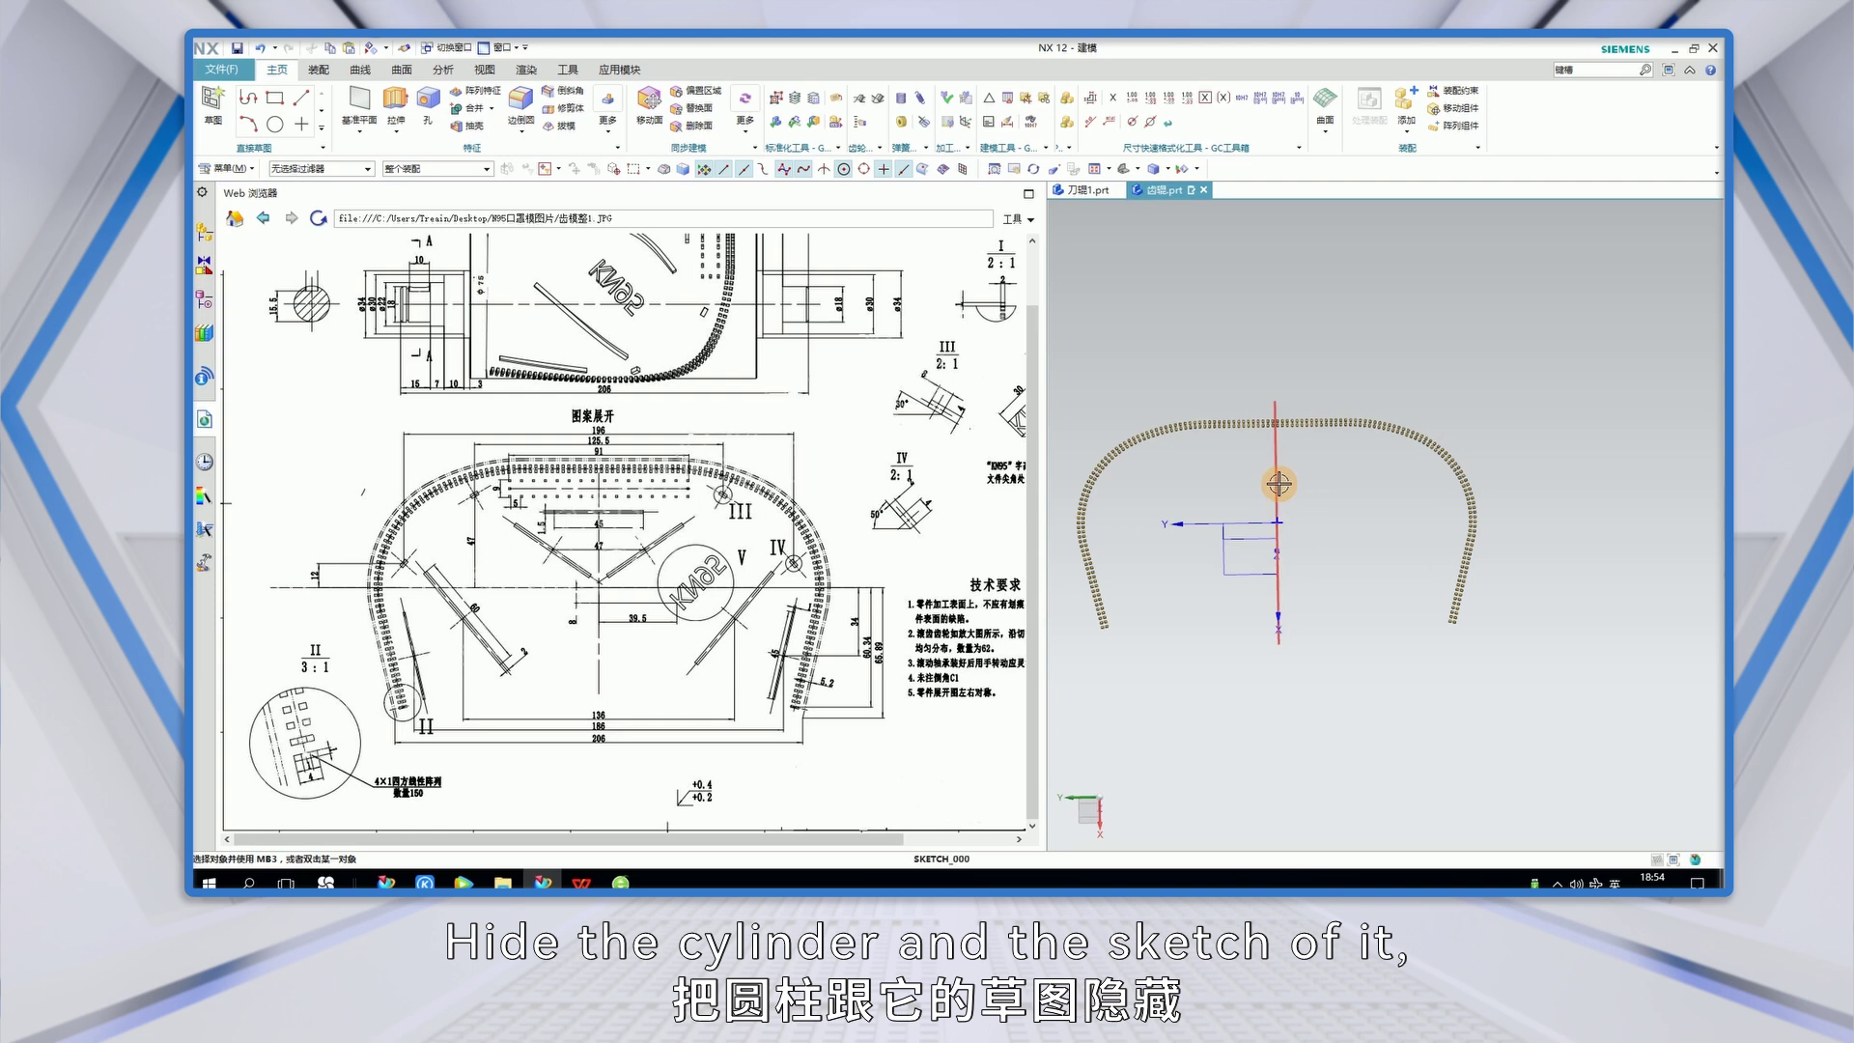
right_click(1280, 484)
left_click(1322, 114)
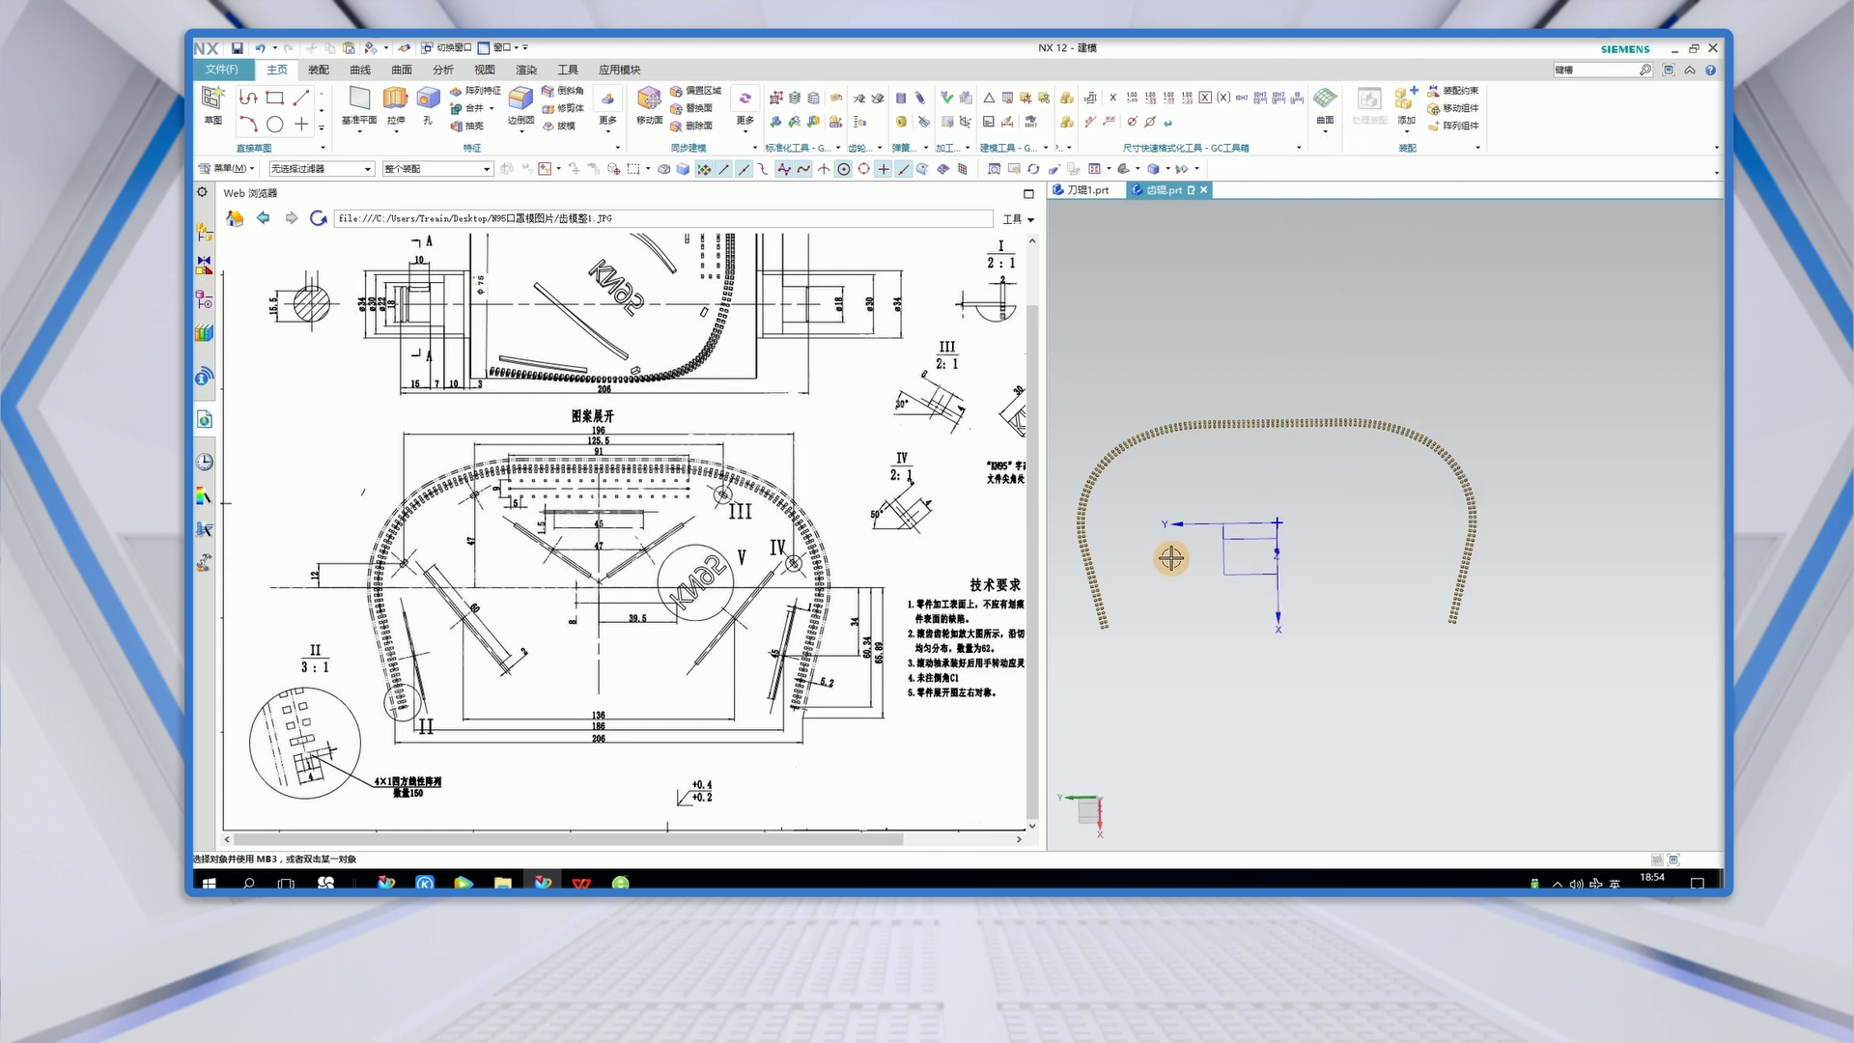
- Create a new sketch on the default plane facing the tooth outline, and widen the reference drawing area to see the KN95 text detail
key("F8")
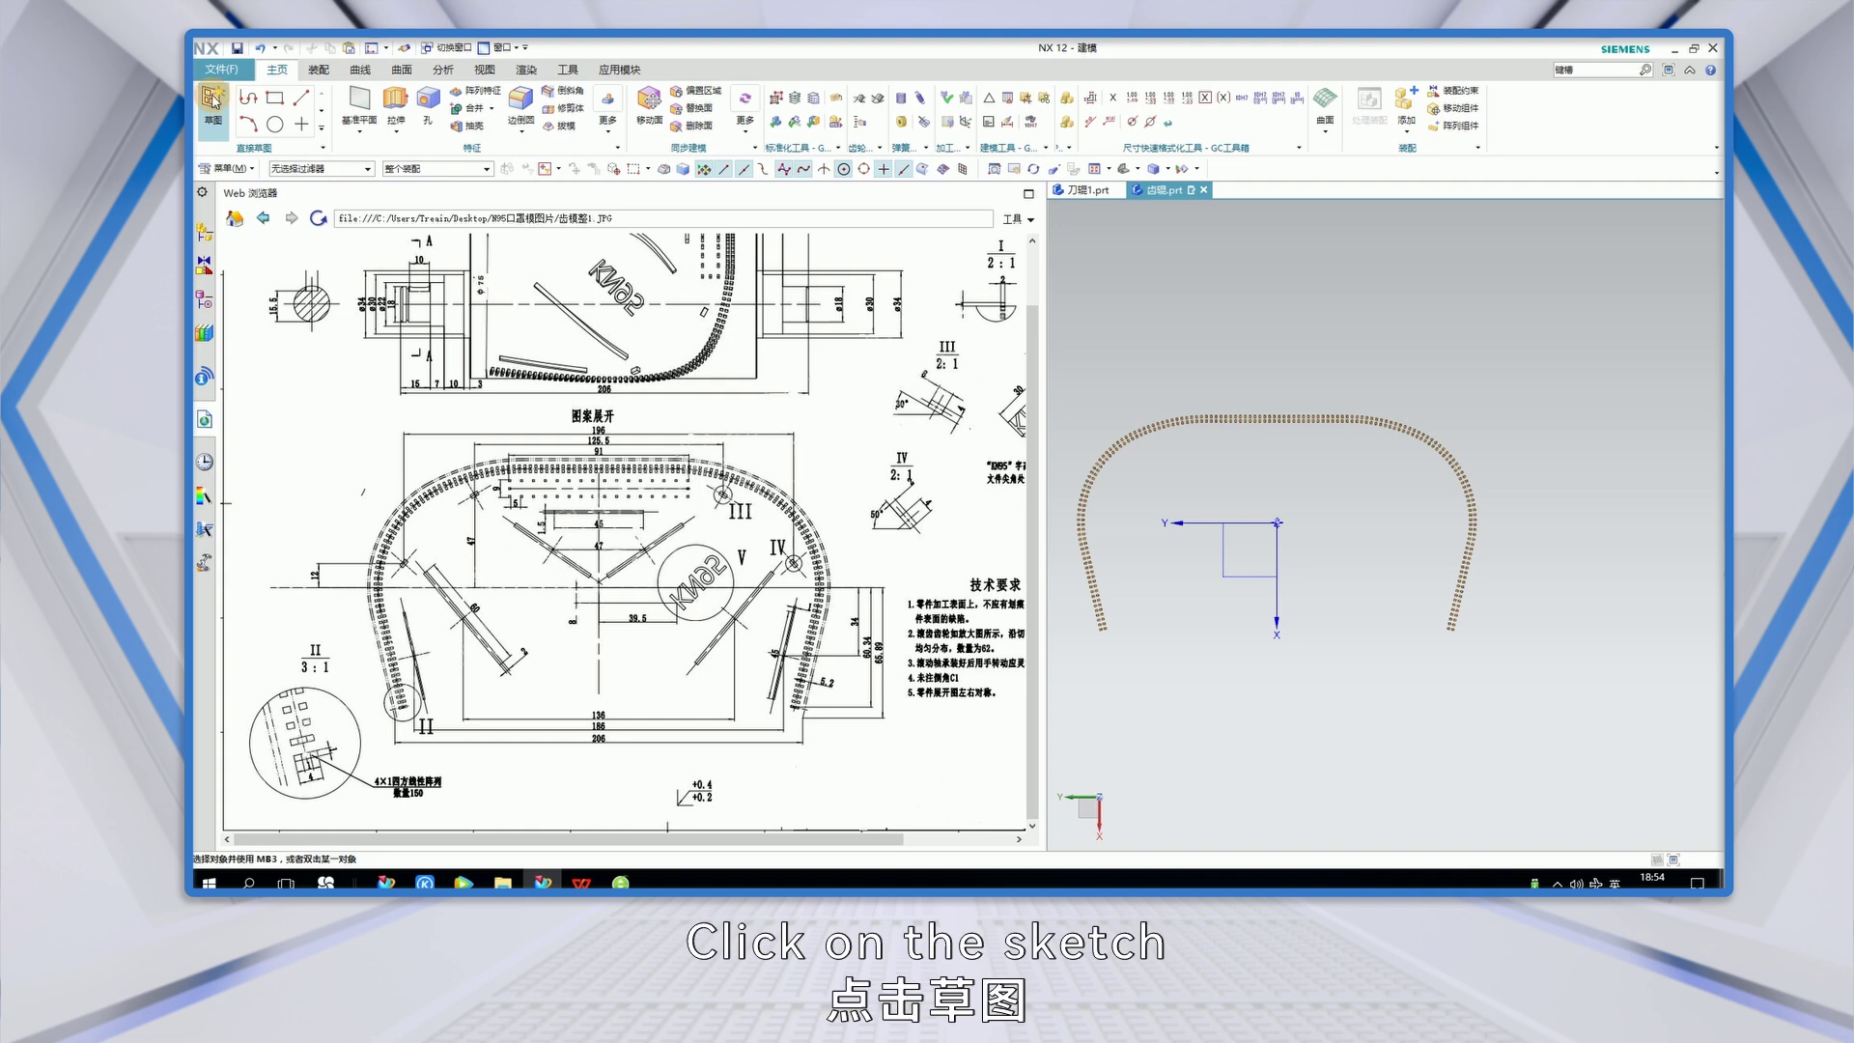
left_click(213, 100)
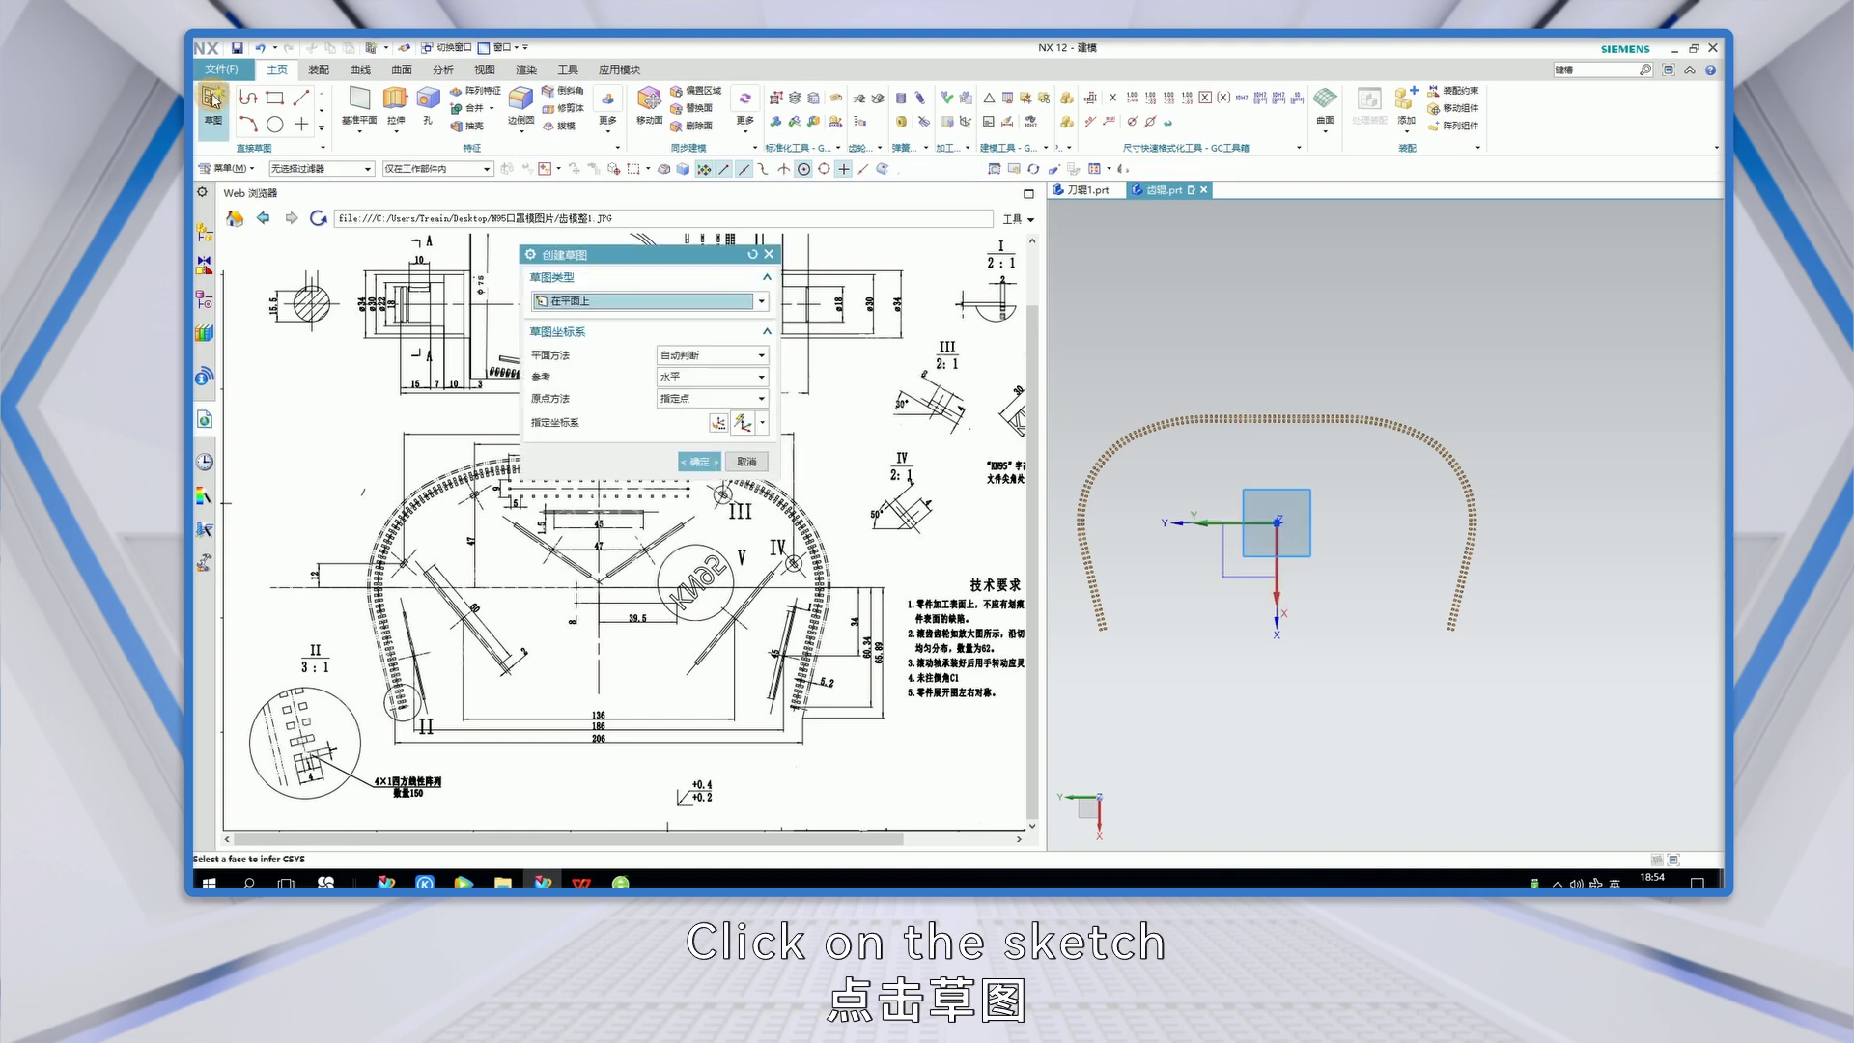
left_click(701, 462)
mouse_move(1200, 687)
middle_mouse_down()
mouse_move(1307, 538)
mouse_move(1352, 521)
middle_mouse_up()
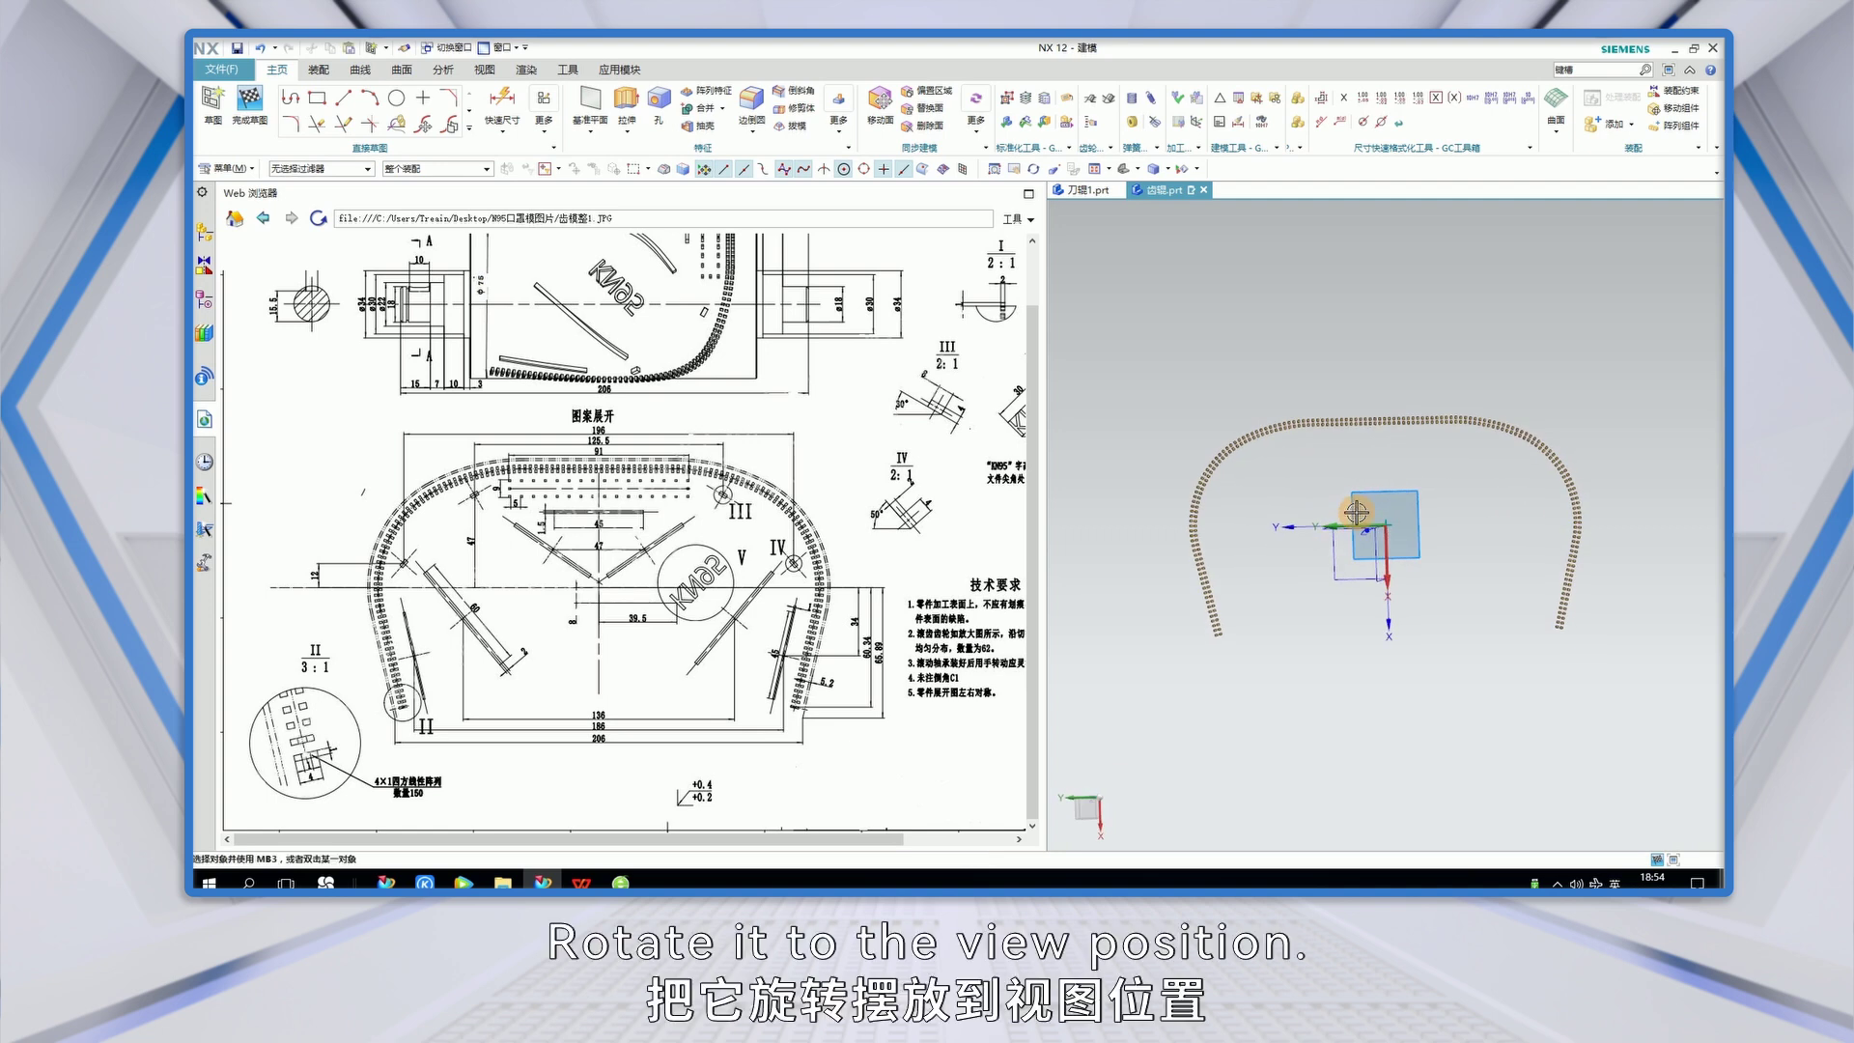
mouse_move(1357, 512)
middle_mouse_down()
mouse_move(1688, 493)
mouse_move(1090, 514)
middle_mouse_up()
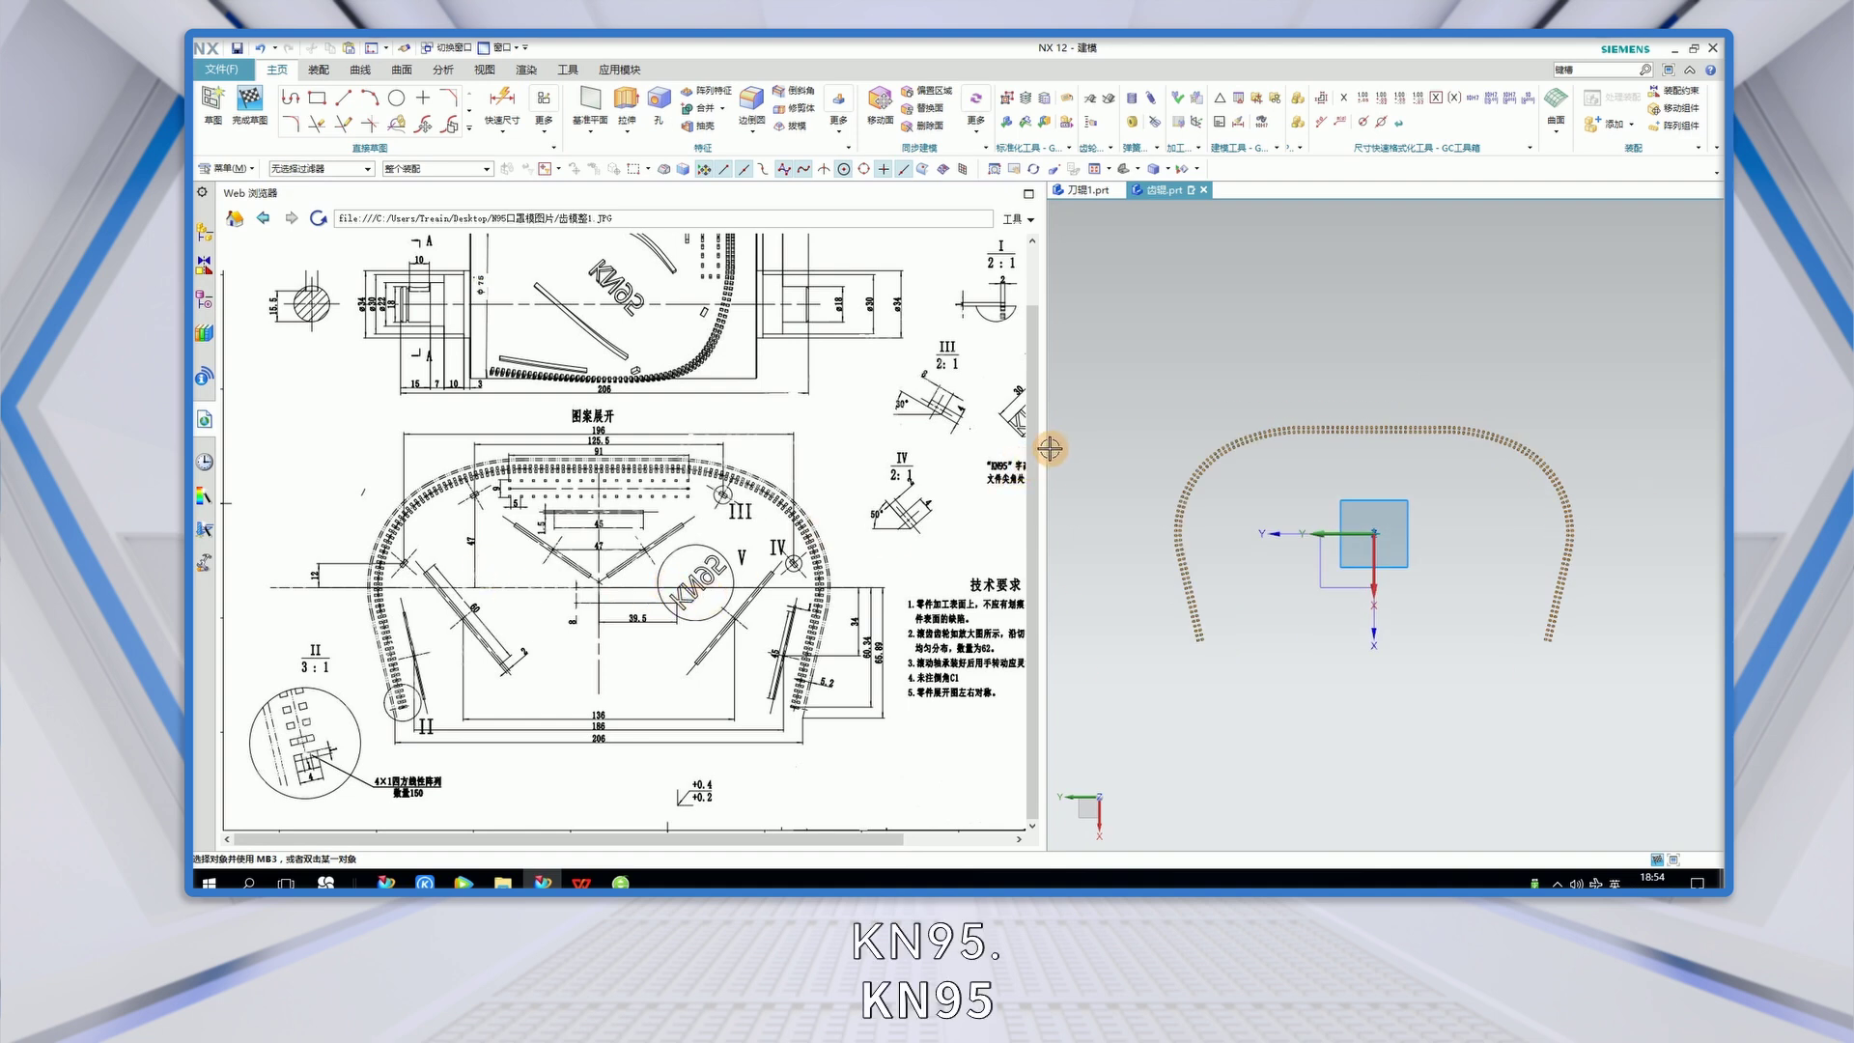
left_click_drag(1049, 448, 1156, 441)
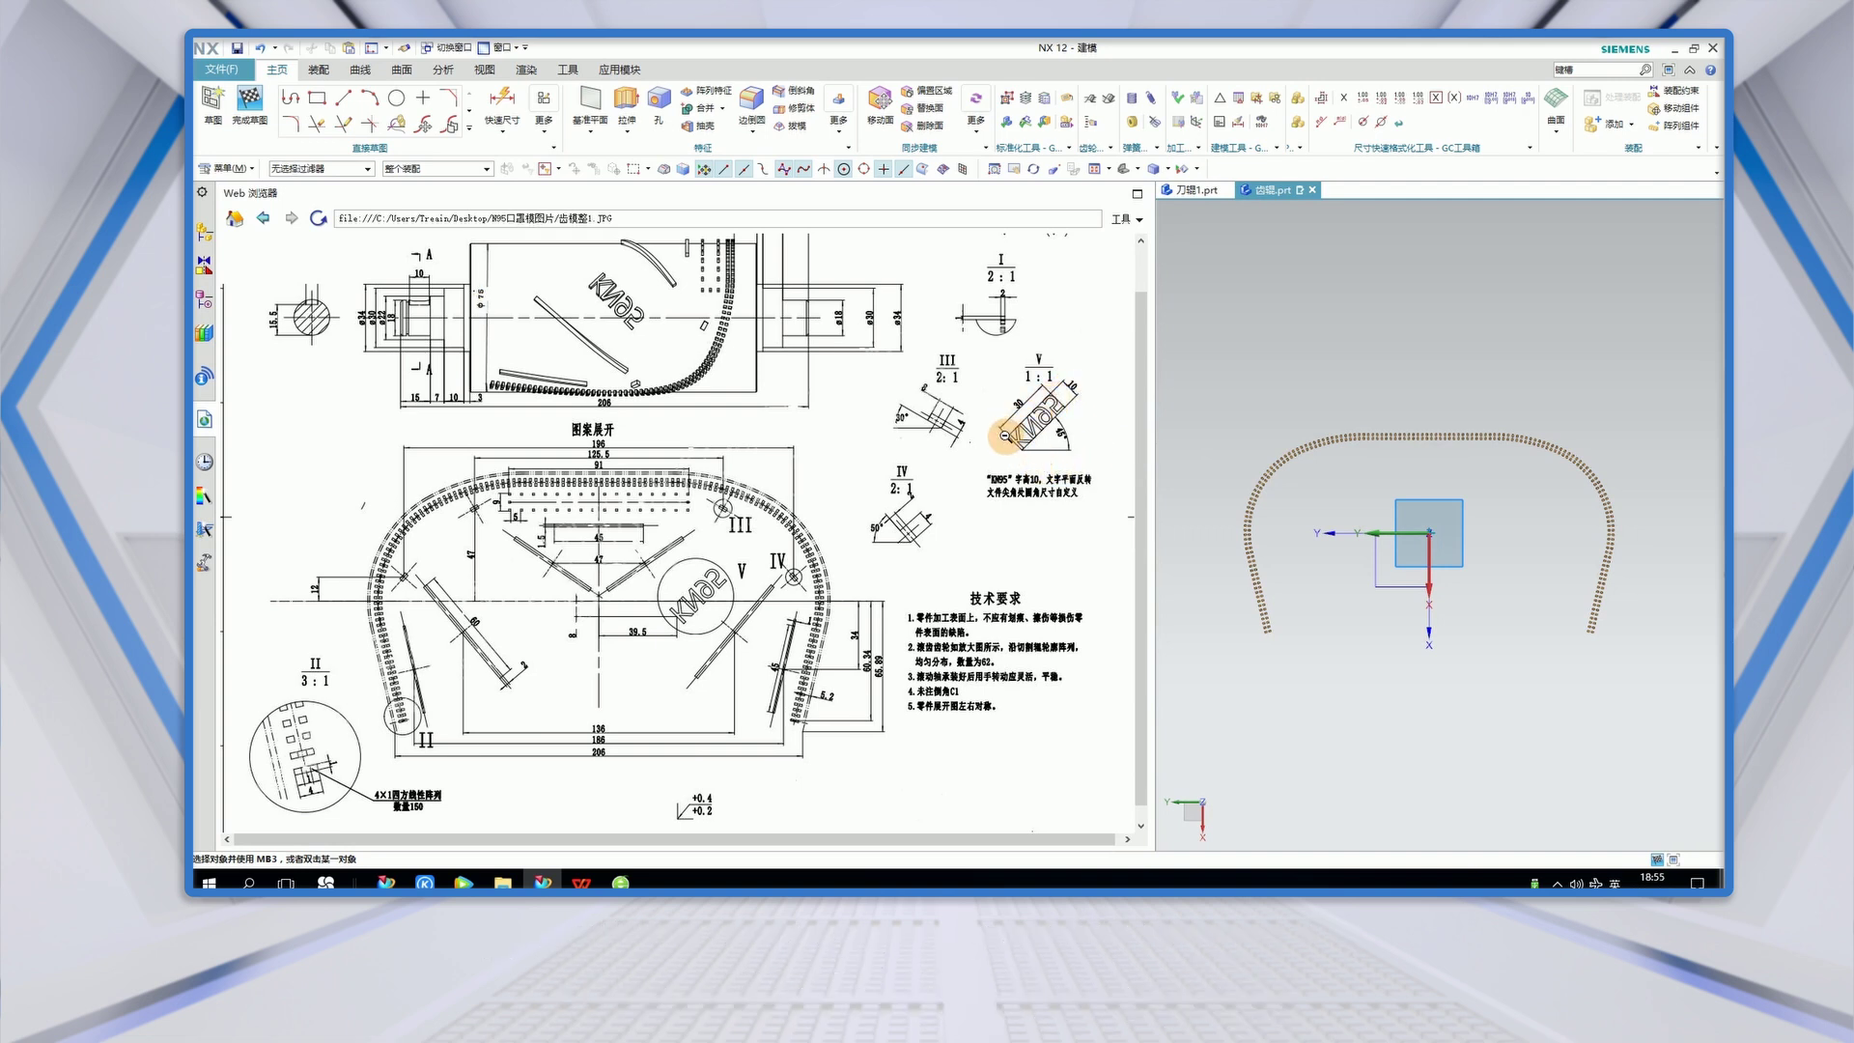
- Sketch a slanted three-point rectangle for the KN95 text, about 43 by 14 mm, inside the tooth outline
left_click(316, 97)
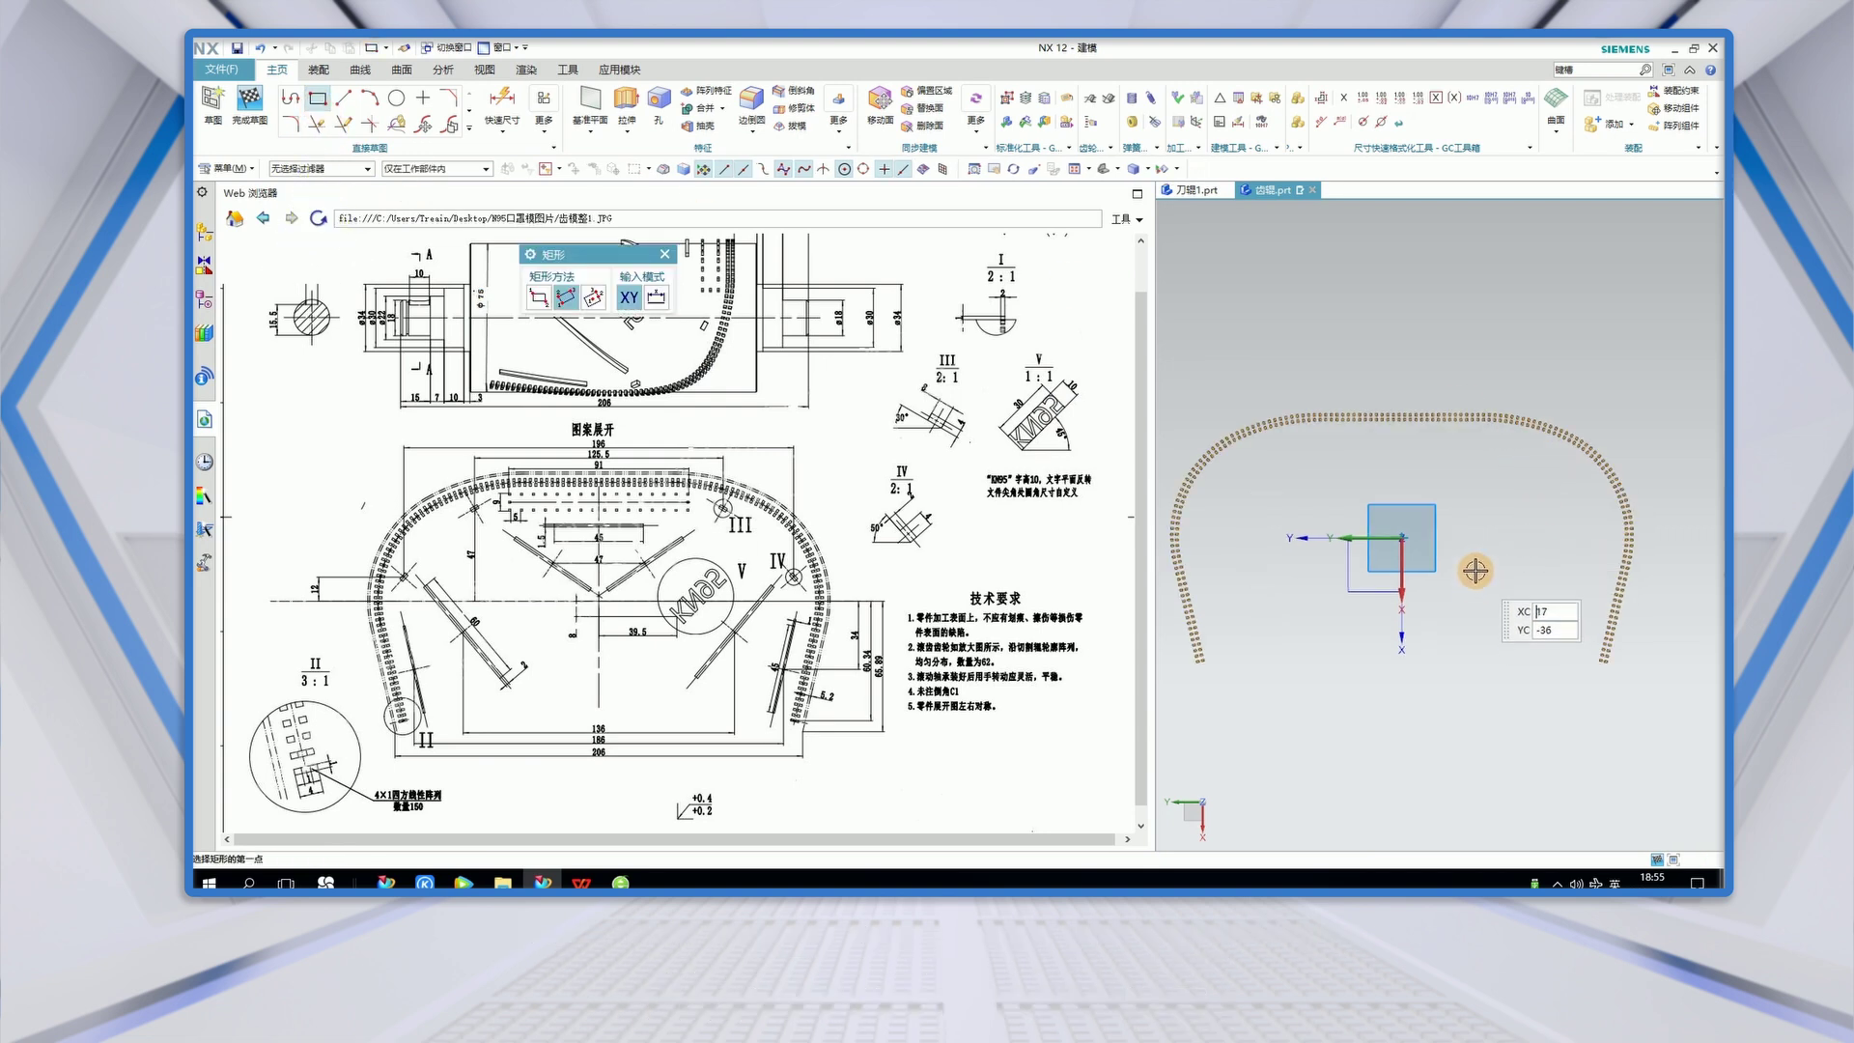
left_click(565, 301)
left_click(1488, 570)
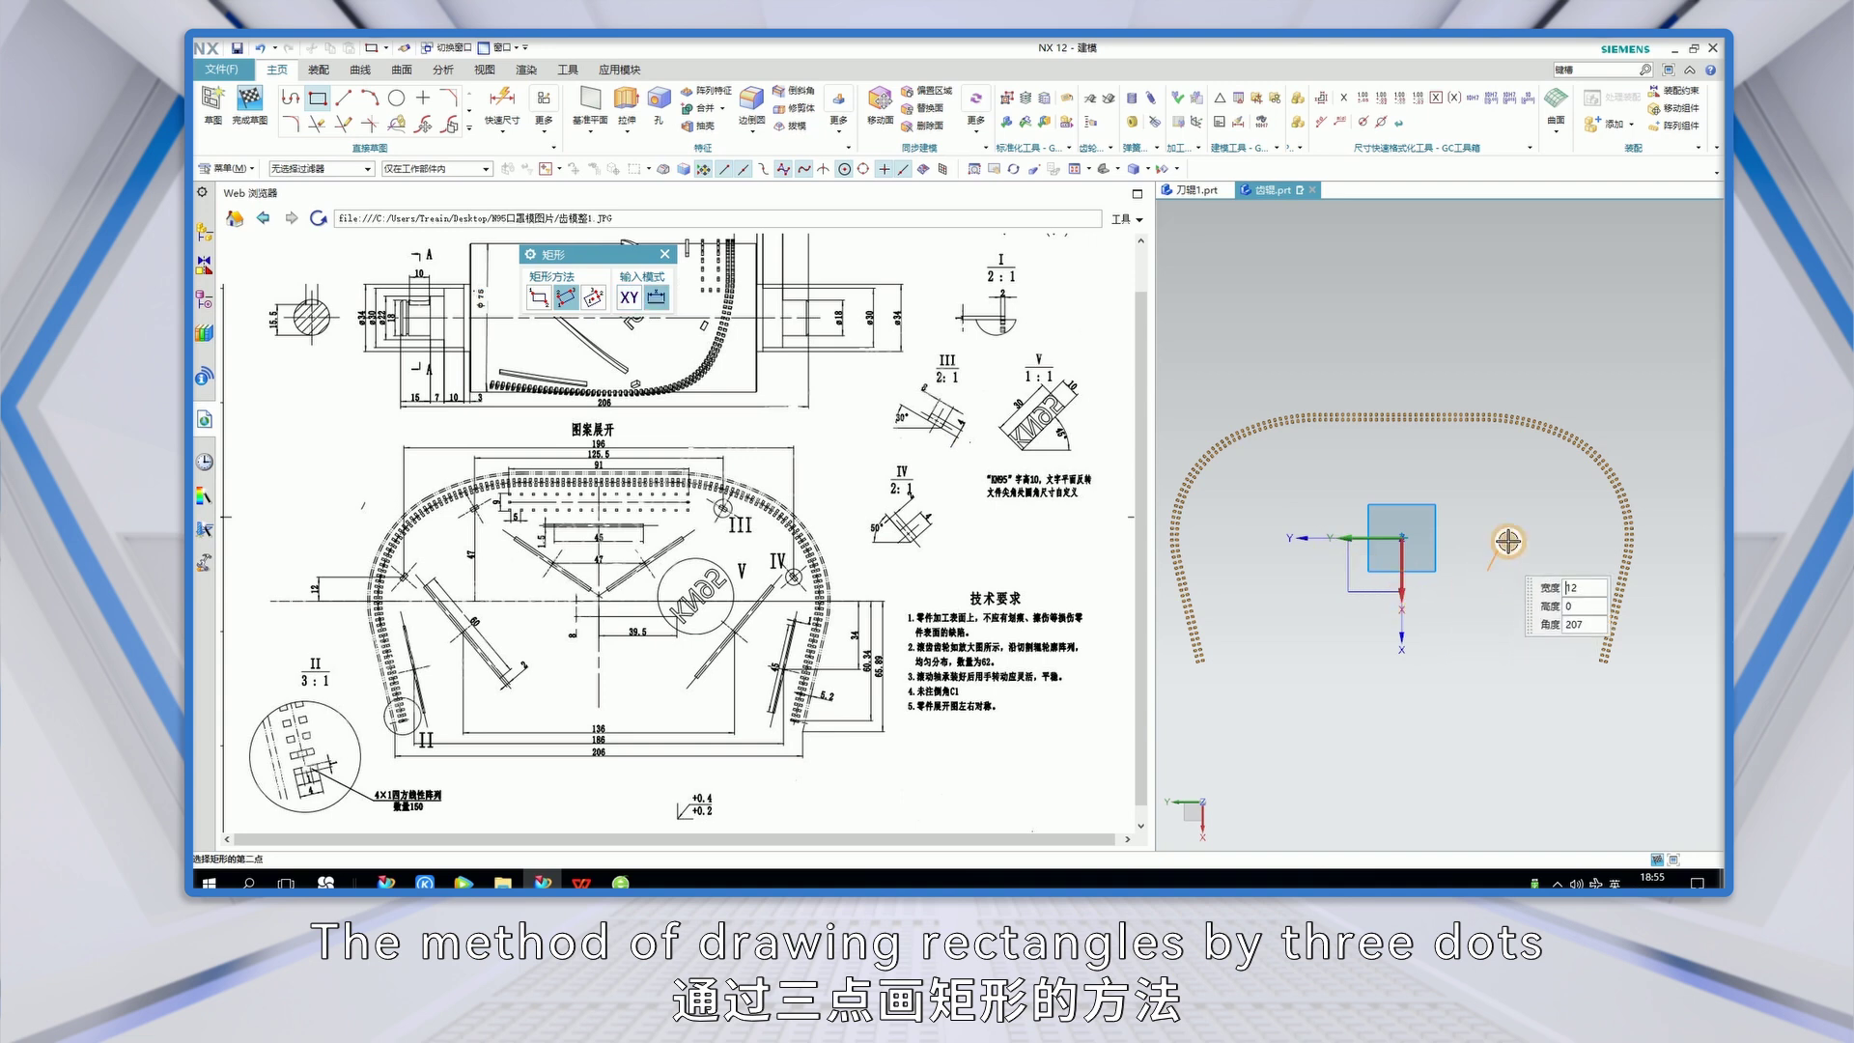
left_click(1548, 509)
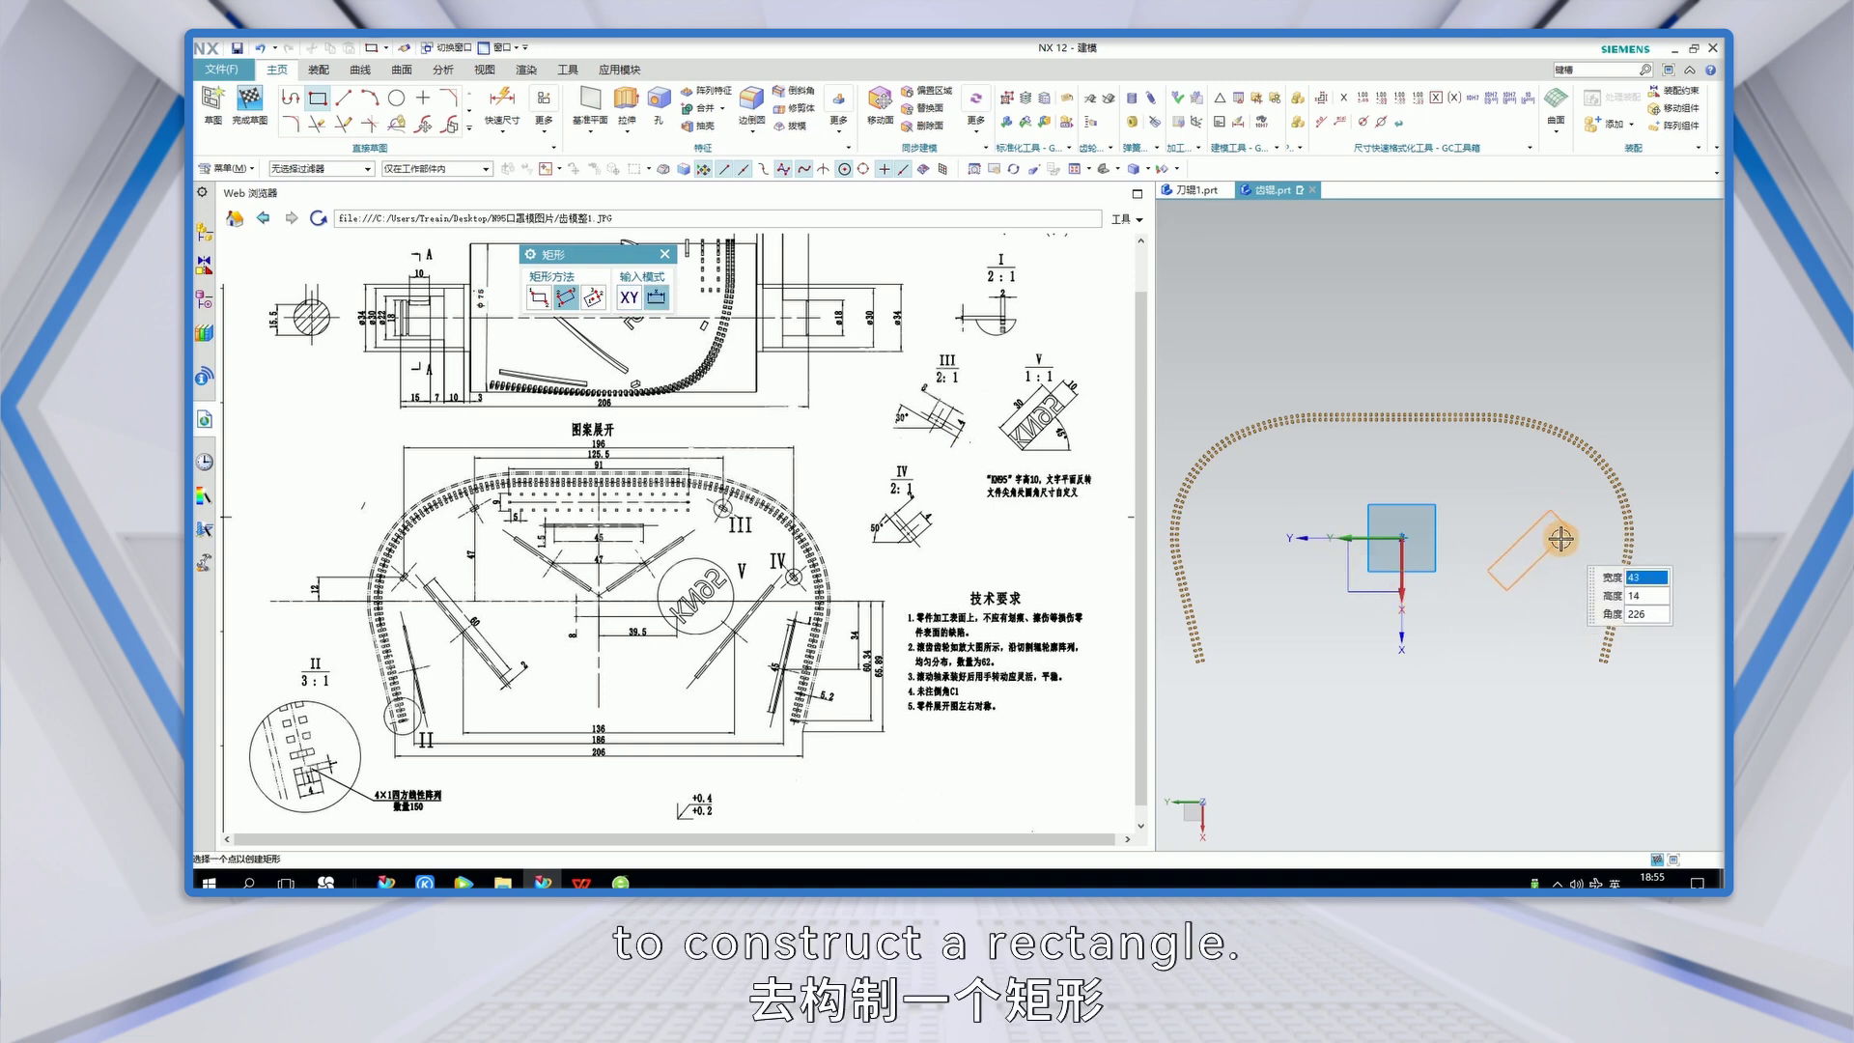
left_click(1564, 534)
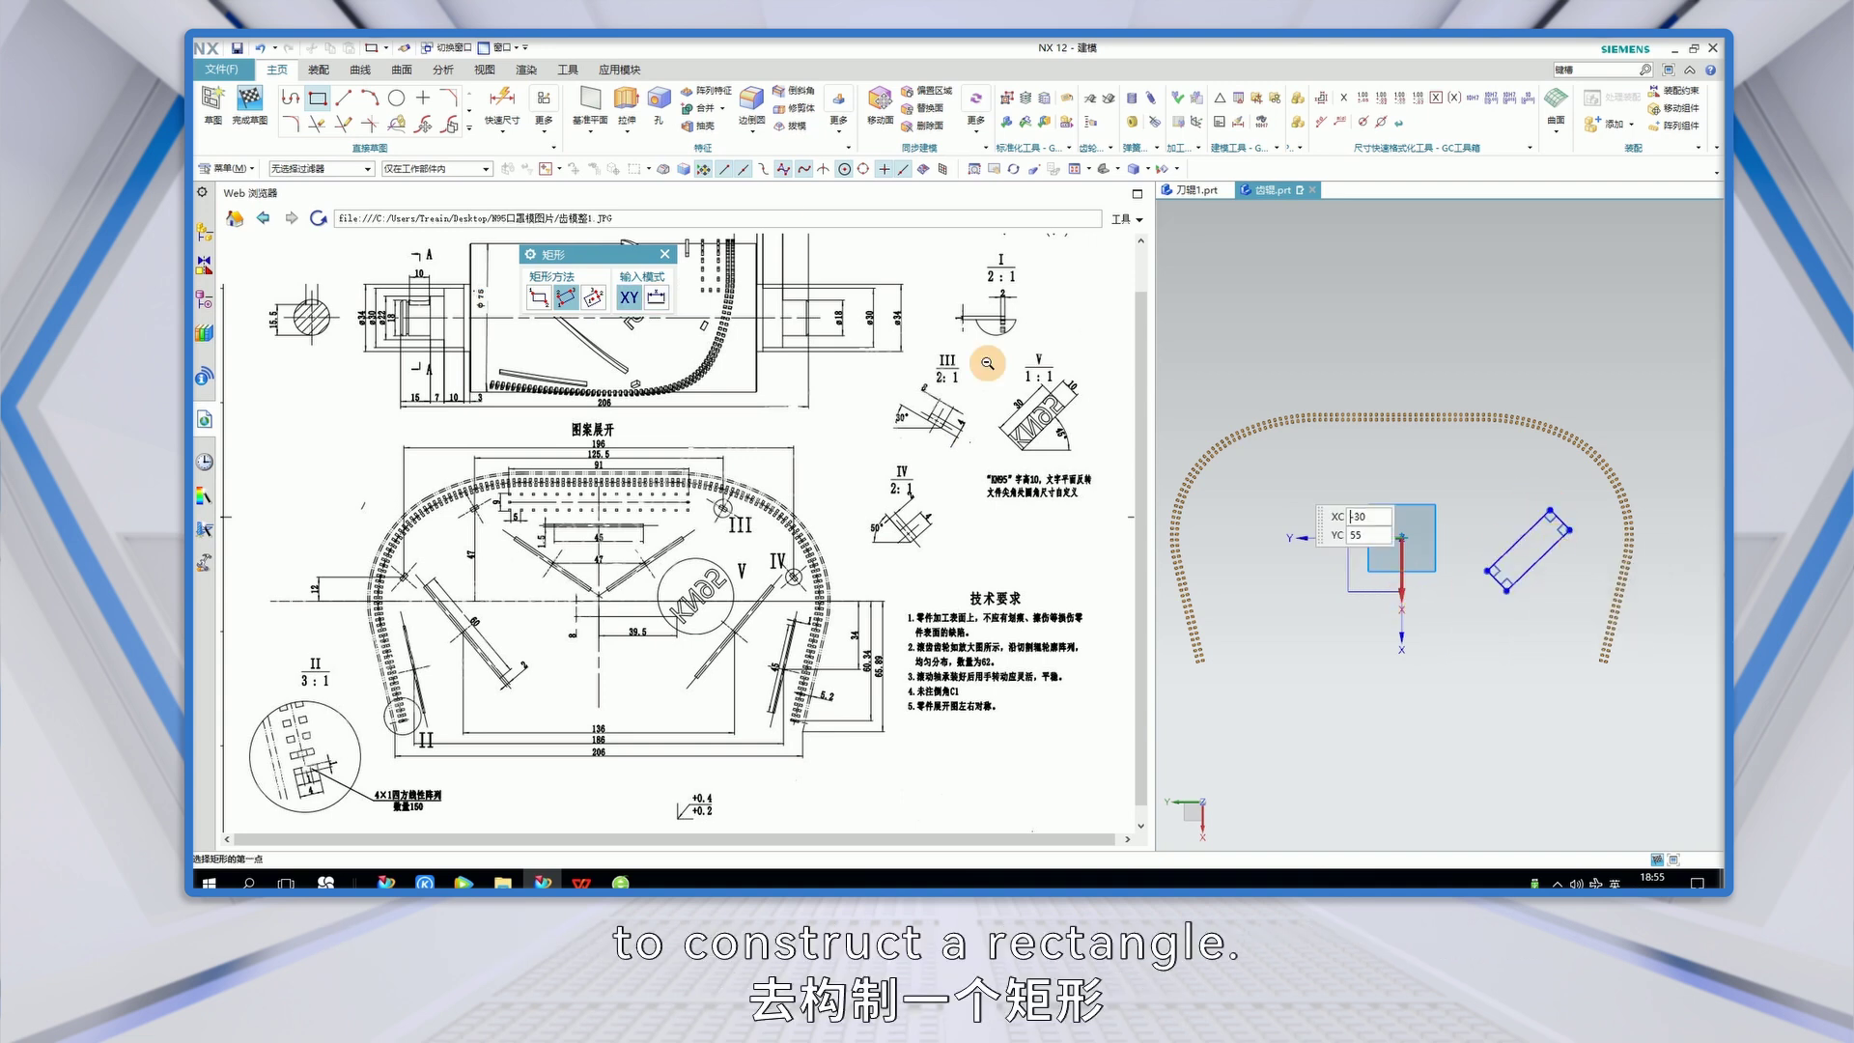
- Dimension the long side of the slanted rectangle with Rapid Dimension as 30 mm
left_click(498, 106)
scroll(1531, 529, "up", 2)
left_click(1531, 529)
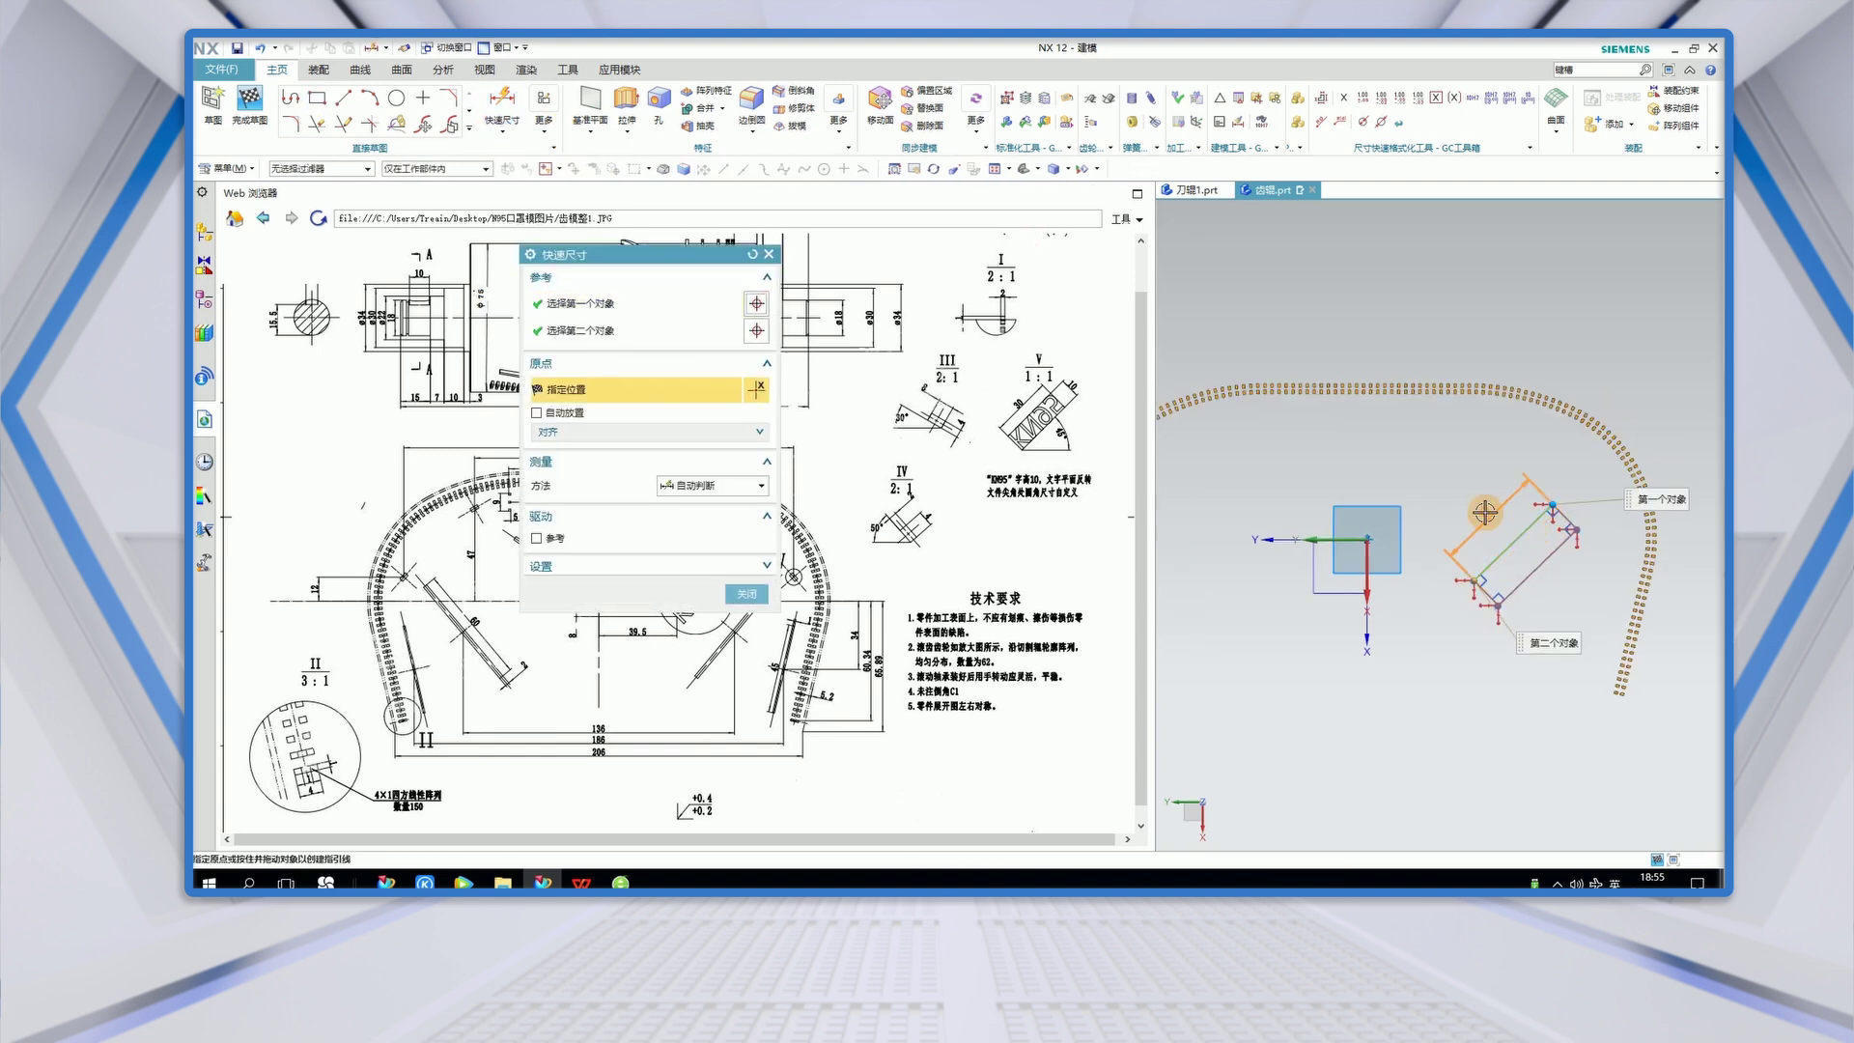
left_click(1485, 512)
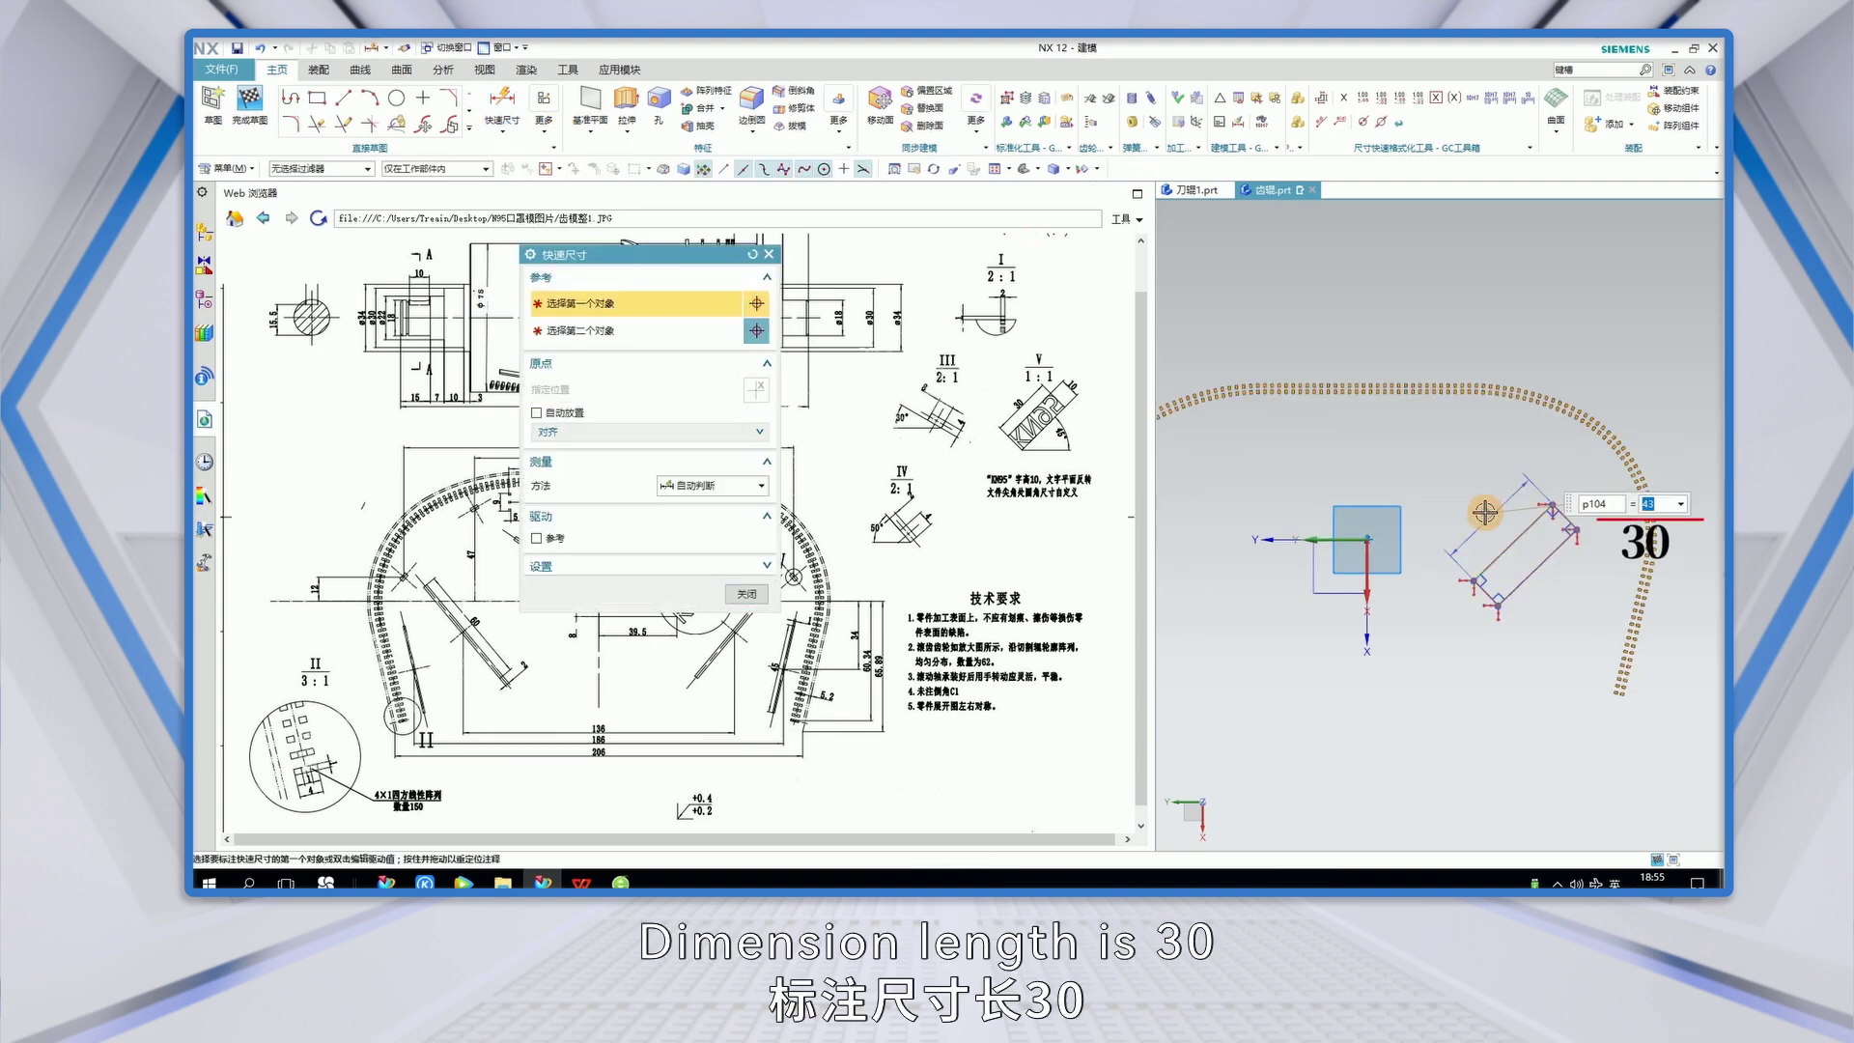
type("30")
key("Return")
- Dimension the short side of the slanted rectangle as 10 mm
scroll(1506, 531, "up", 3)
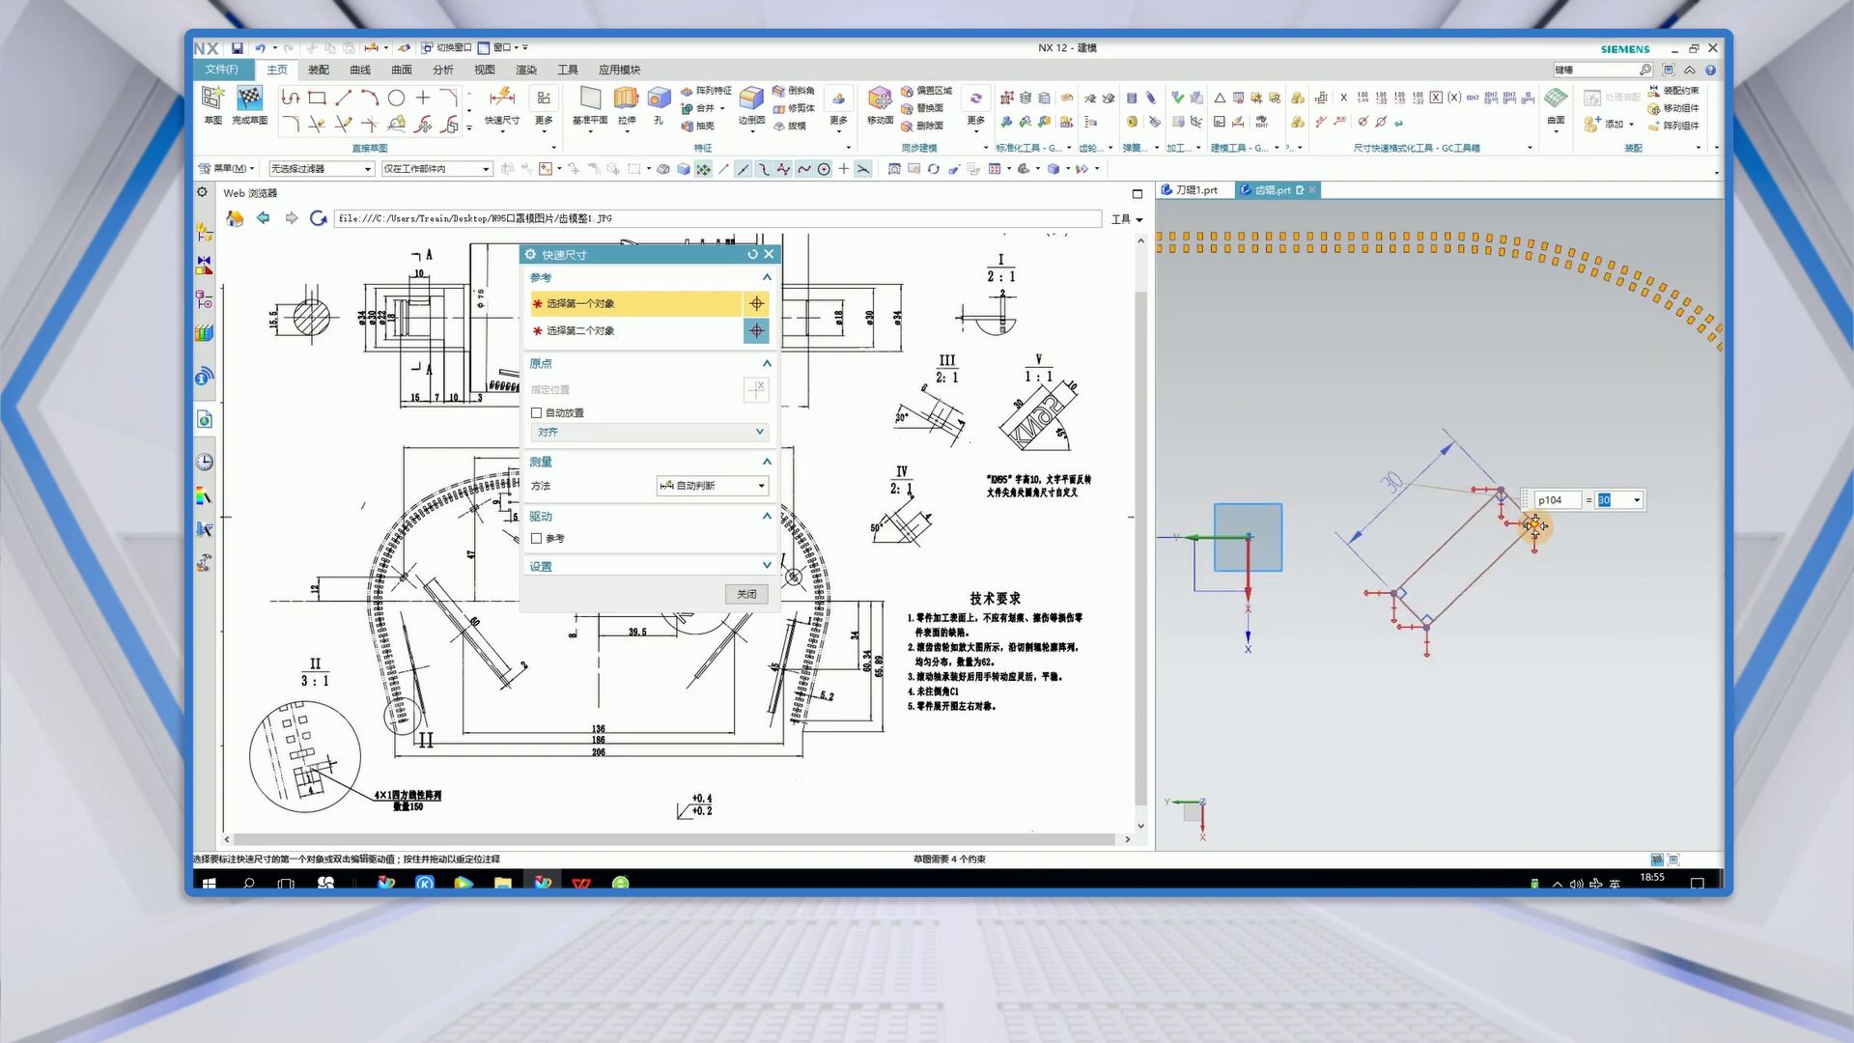
left_click(1516, 507)
scroll(1538, 451, "up", 2)
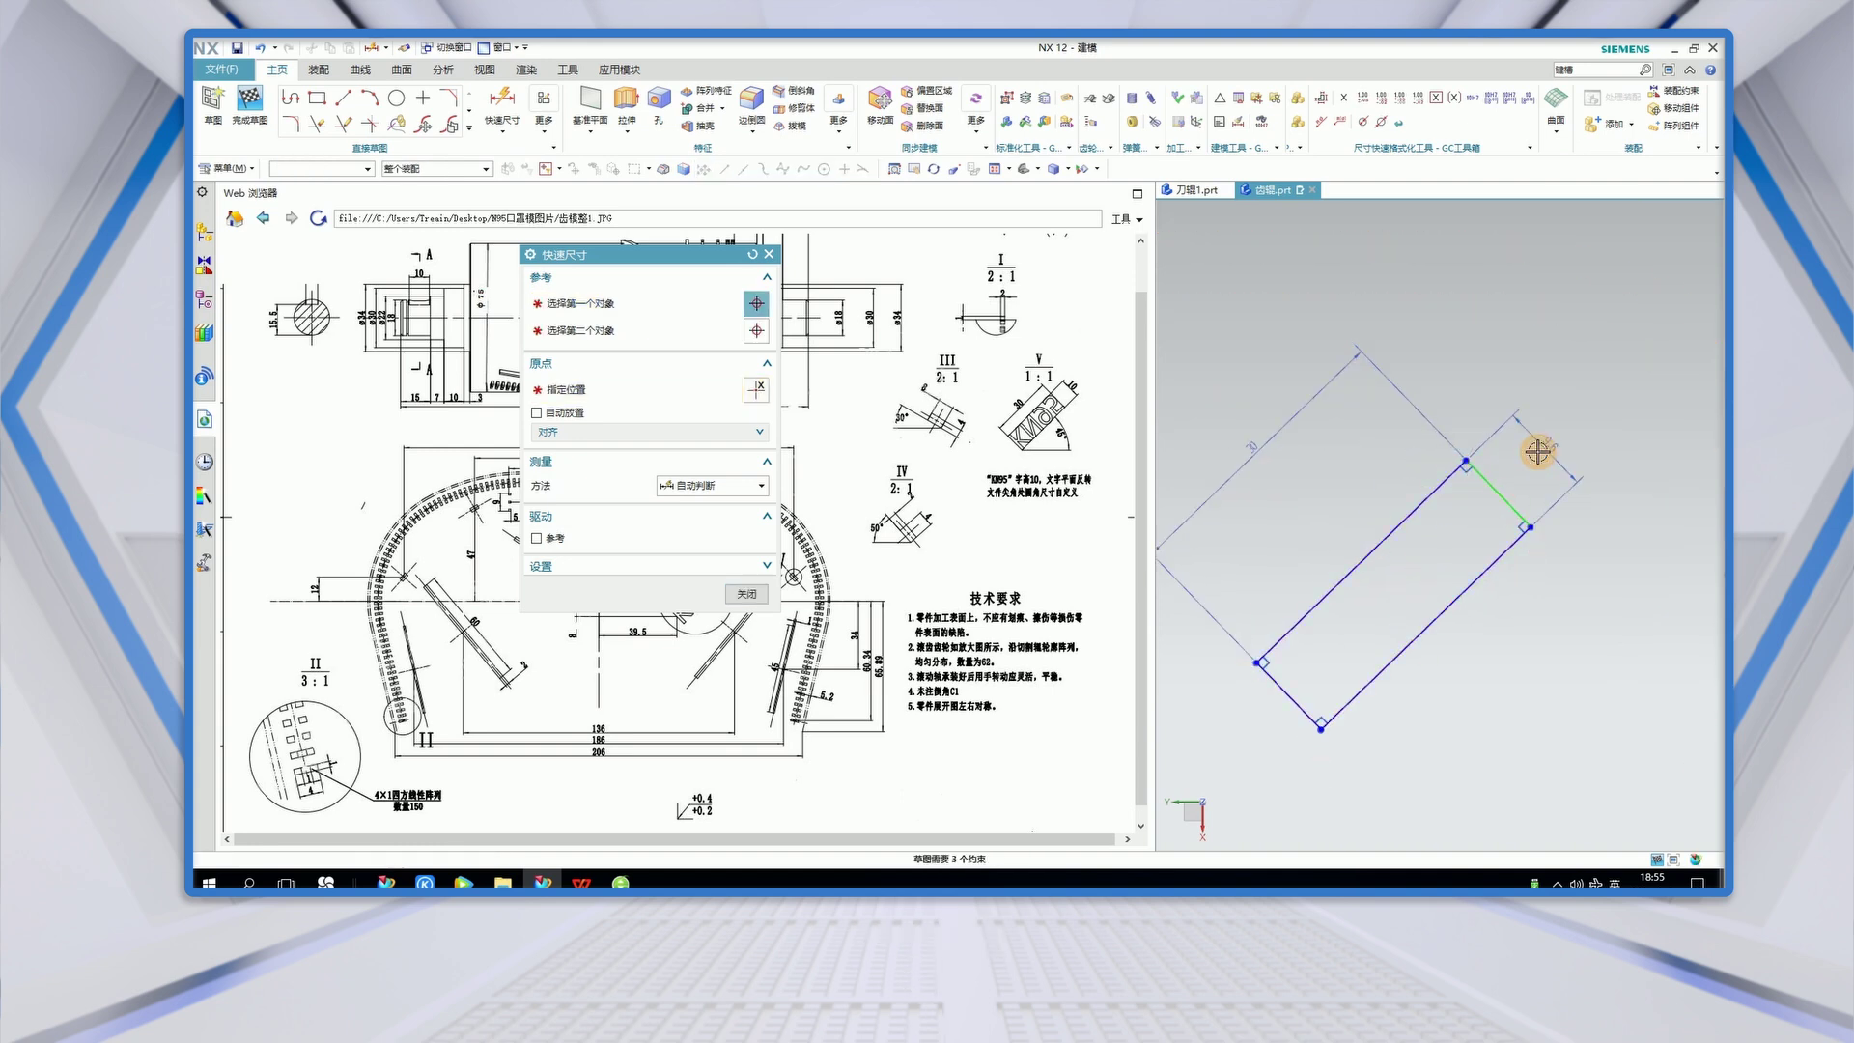
left_click(1538, 451)
type("10")
key("Return")
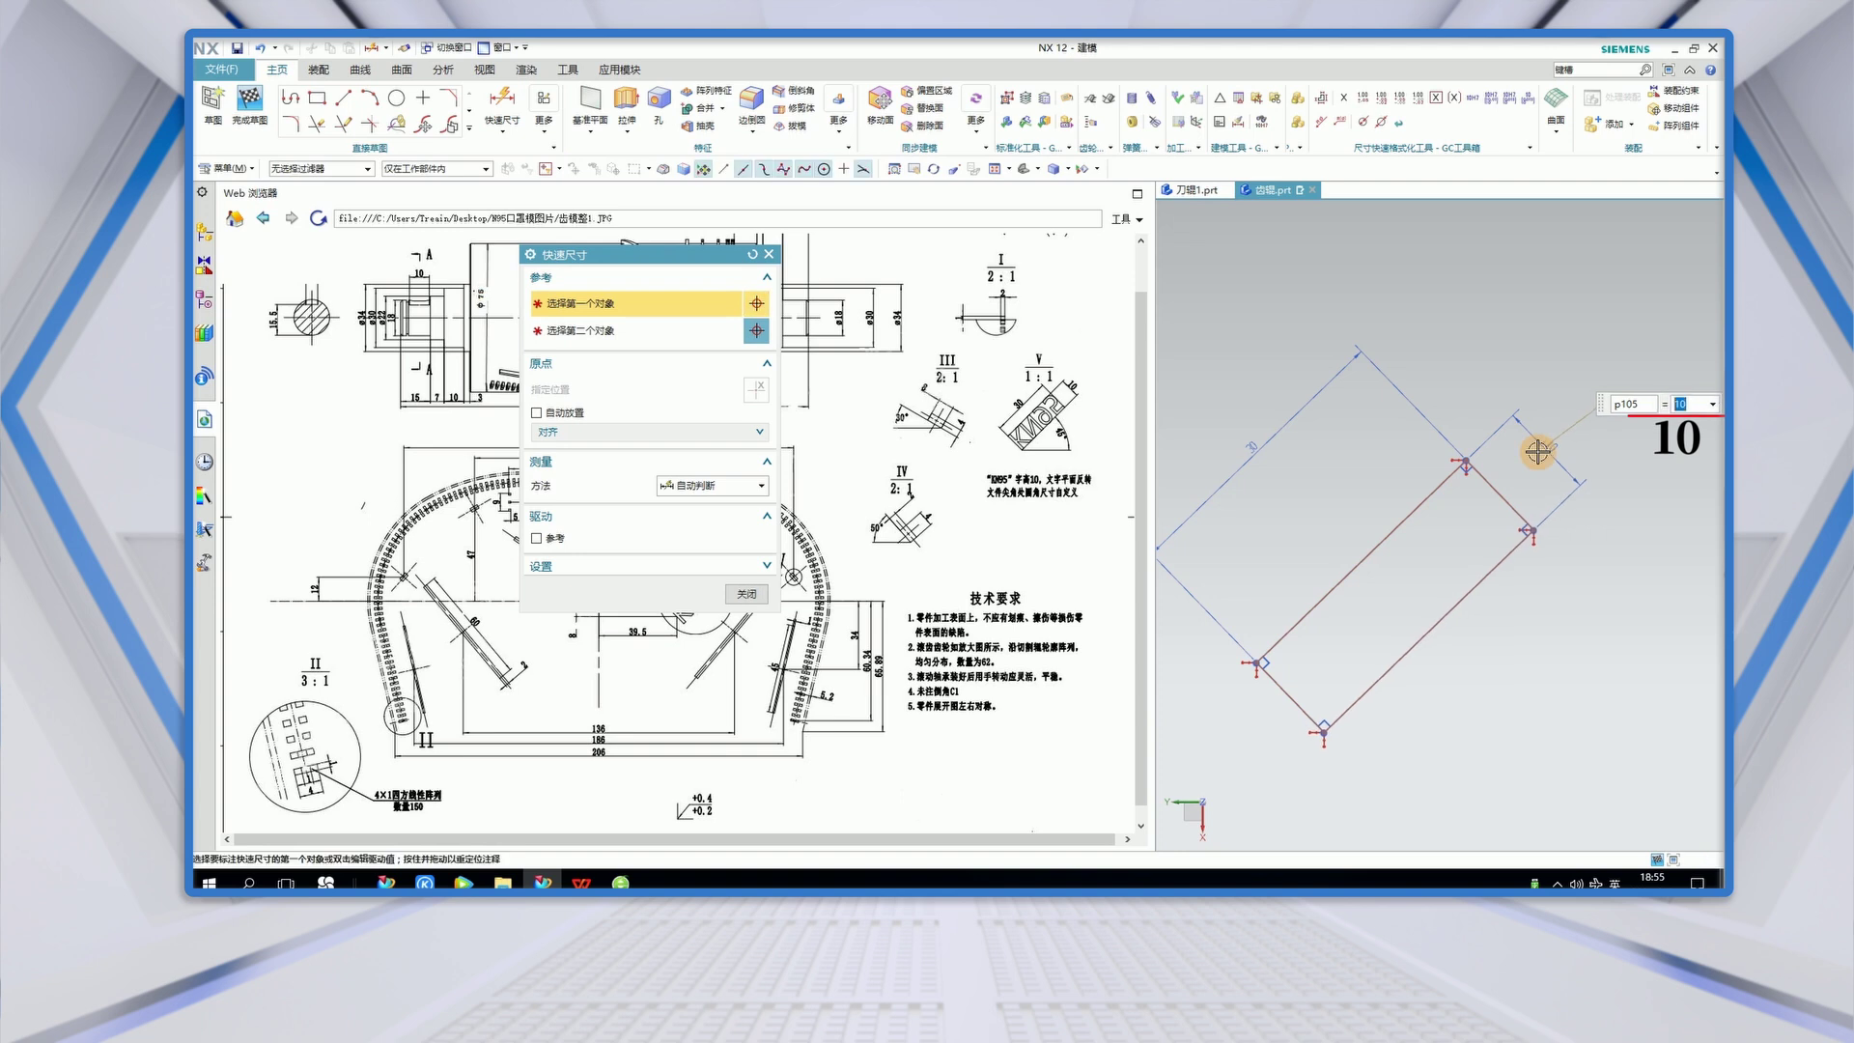
- Dimension the angle between the rectangle's long side and the horizontal Y axis as 135°
scroll(1586, 469, "down", 3)
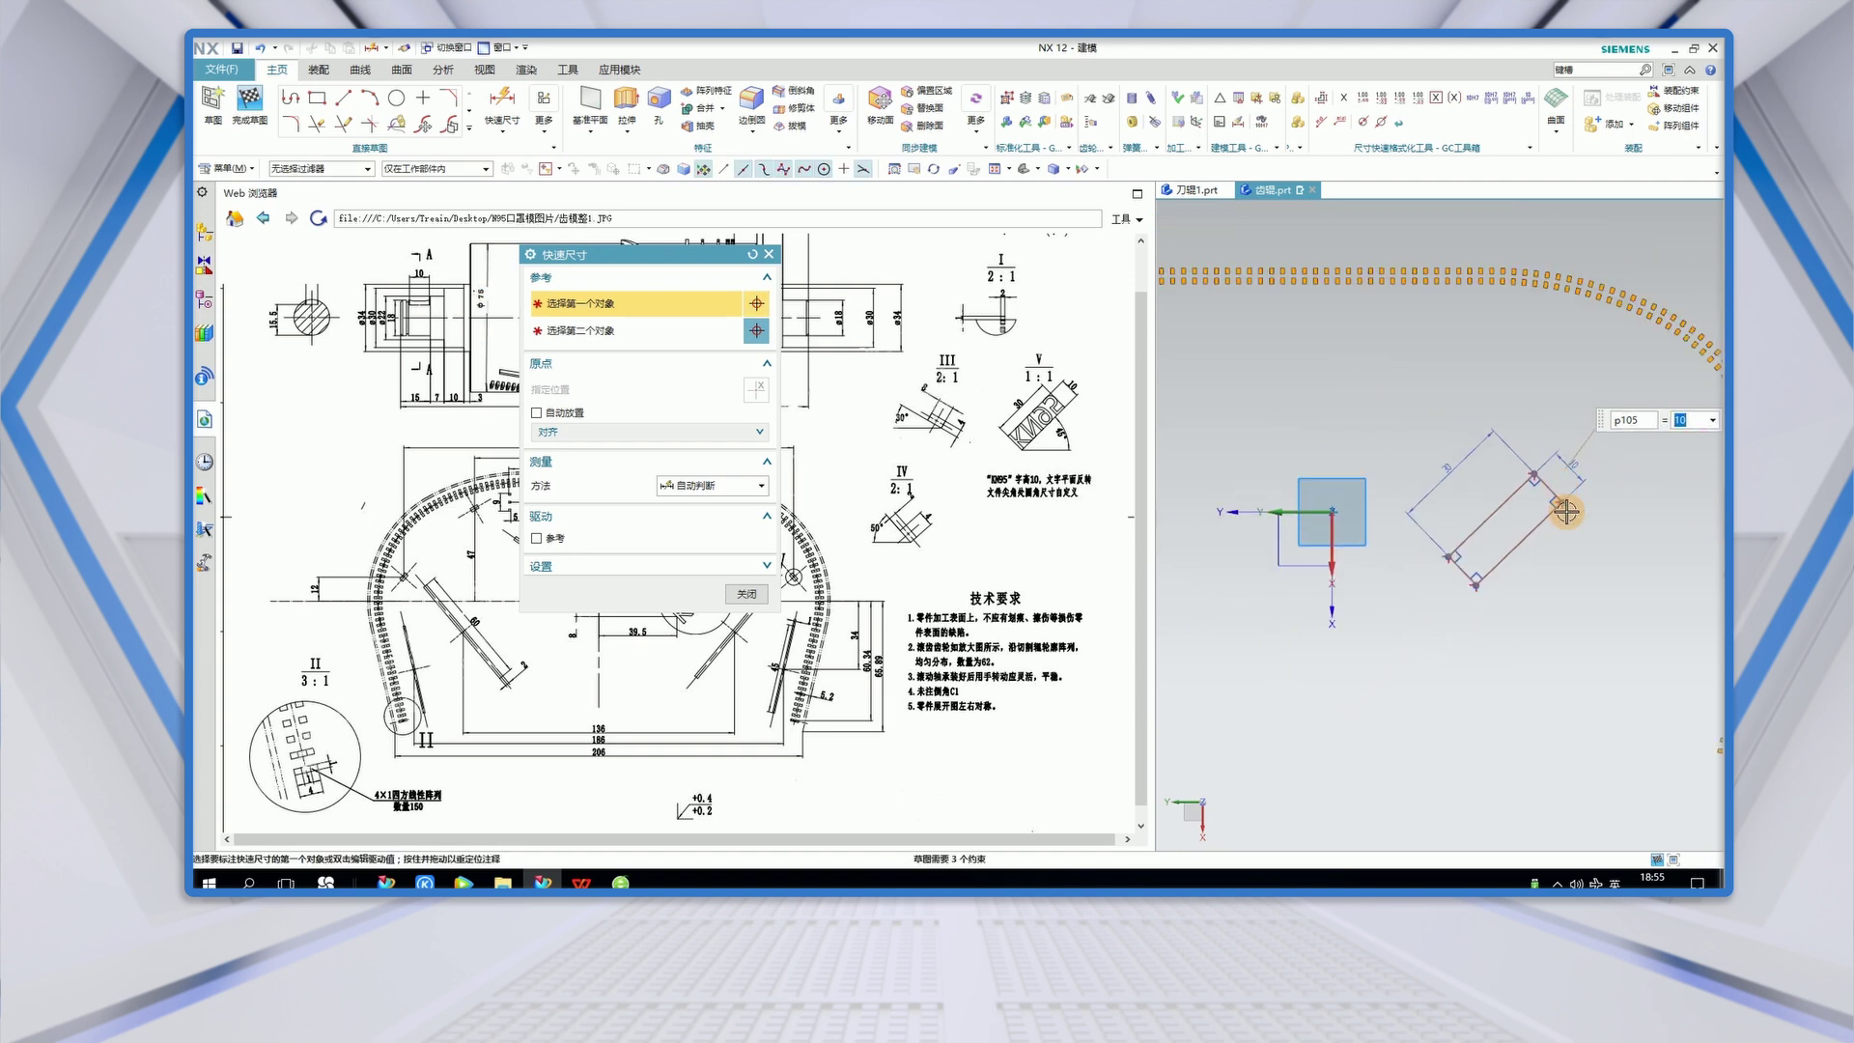
mouse_move(693, 259)
left_mouse_down()
mouse_move(841, 364)
mouse_move(916, 536)
mouse_move(917, 586)
mouse_move(1103, 468)
mouse_move(960, 484)
mouse_move(832, 441)
left_mouse_up()
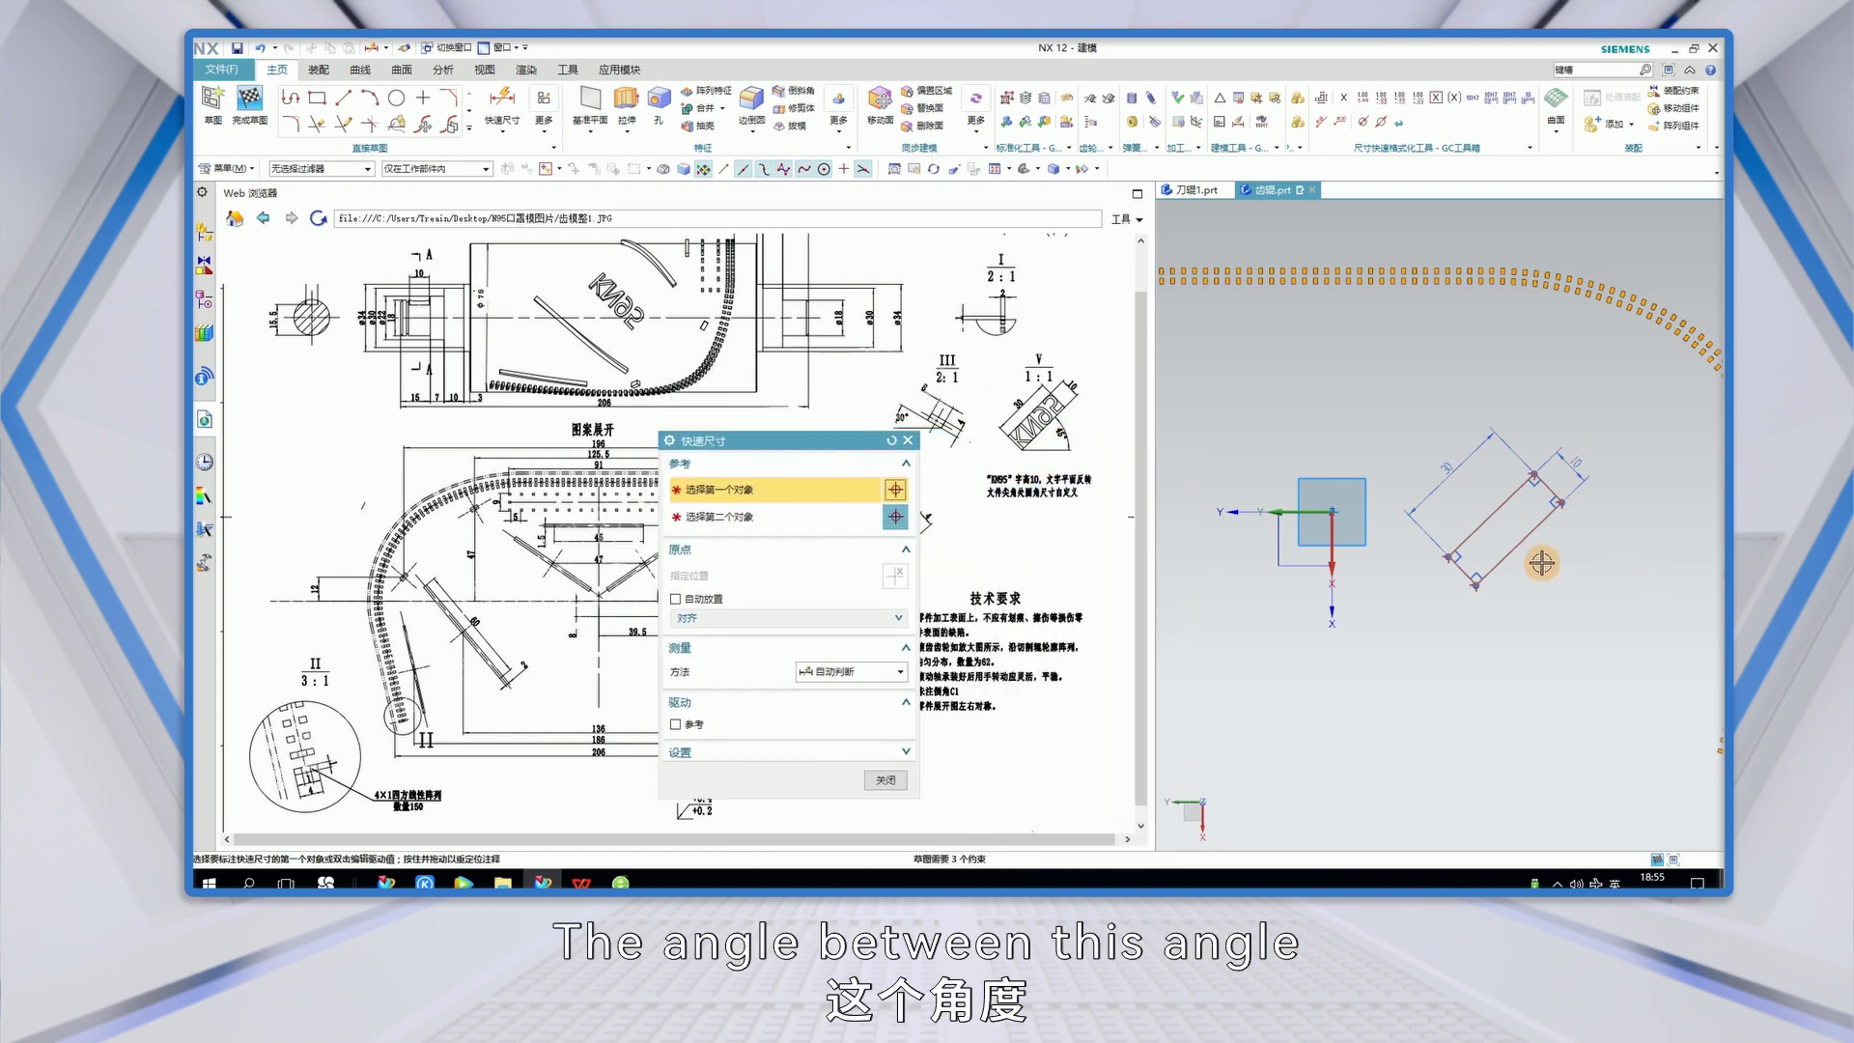
scroll(1539, 562, "up", 2)
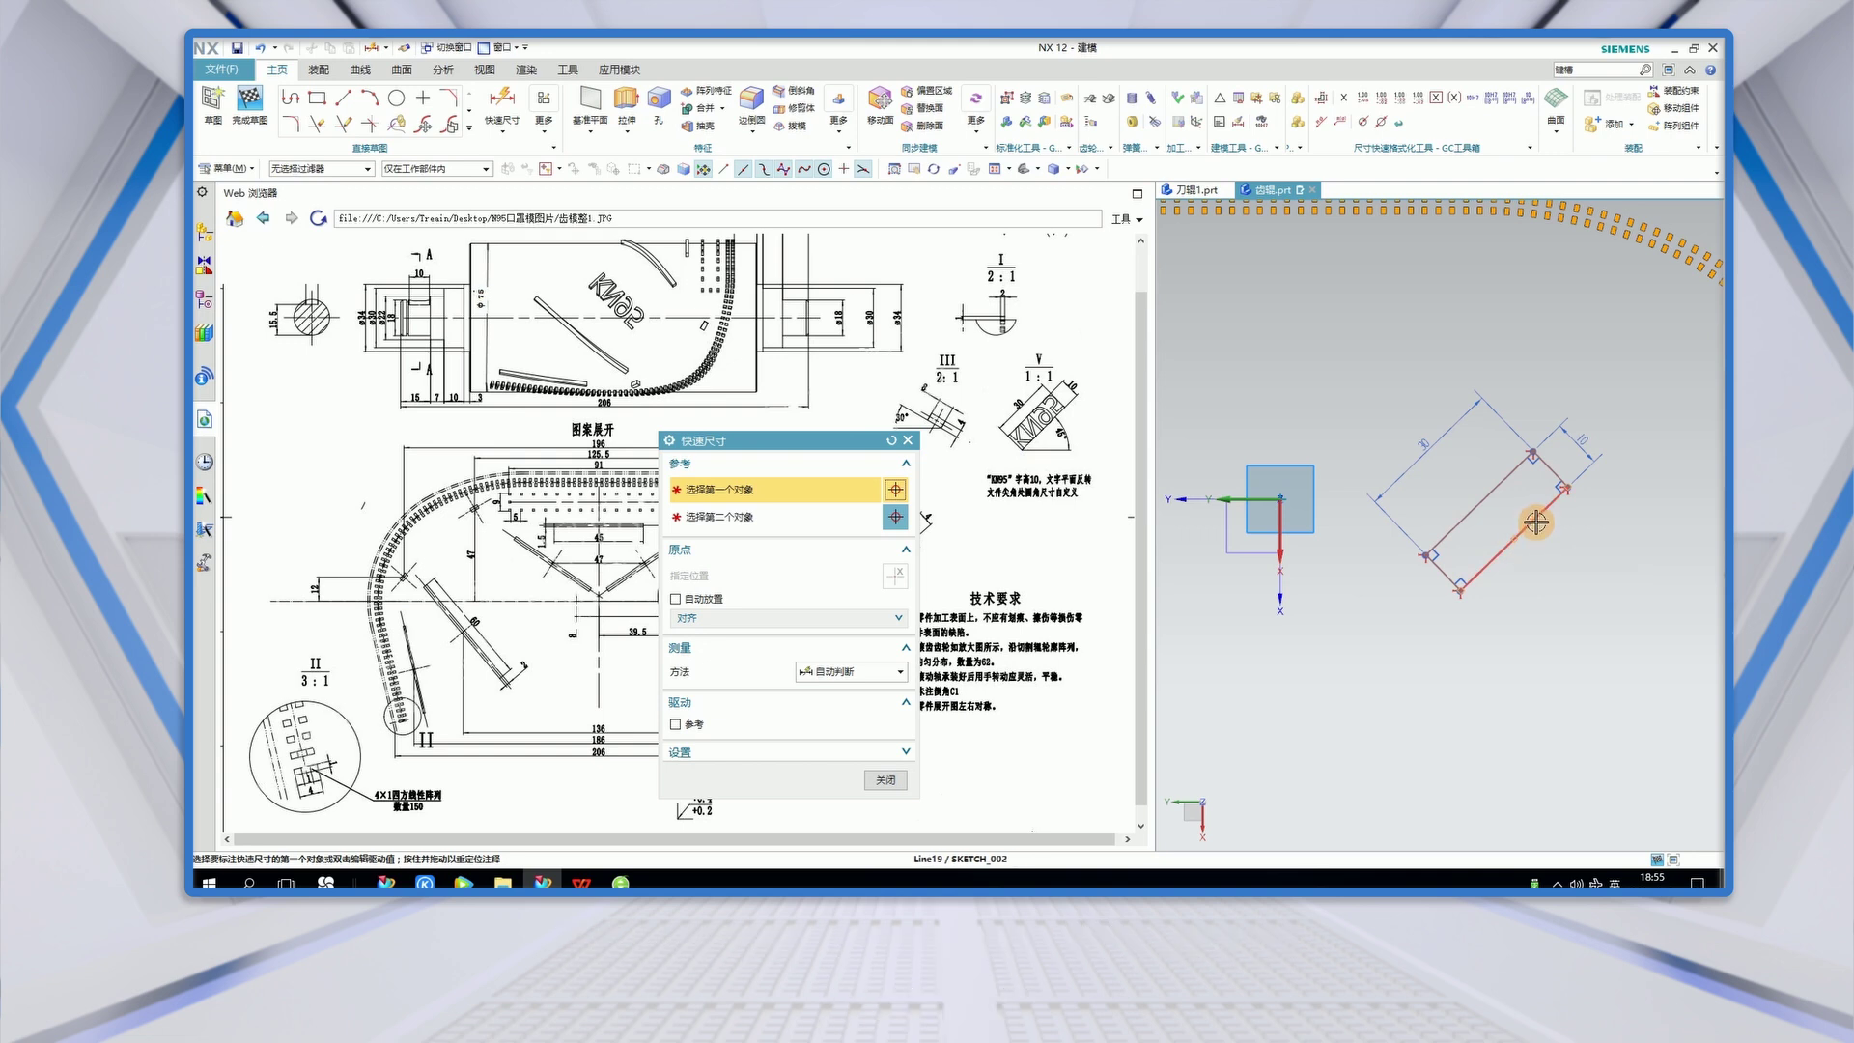
left_click(1520, 529)
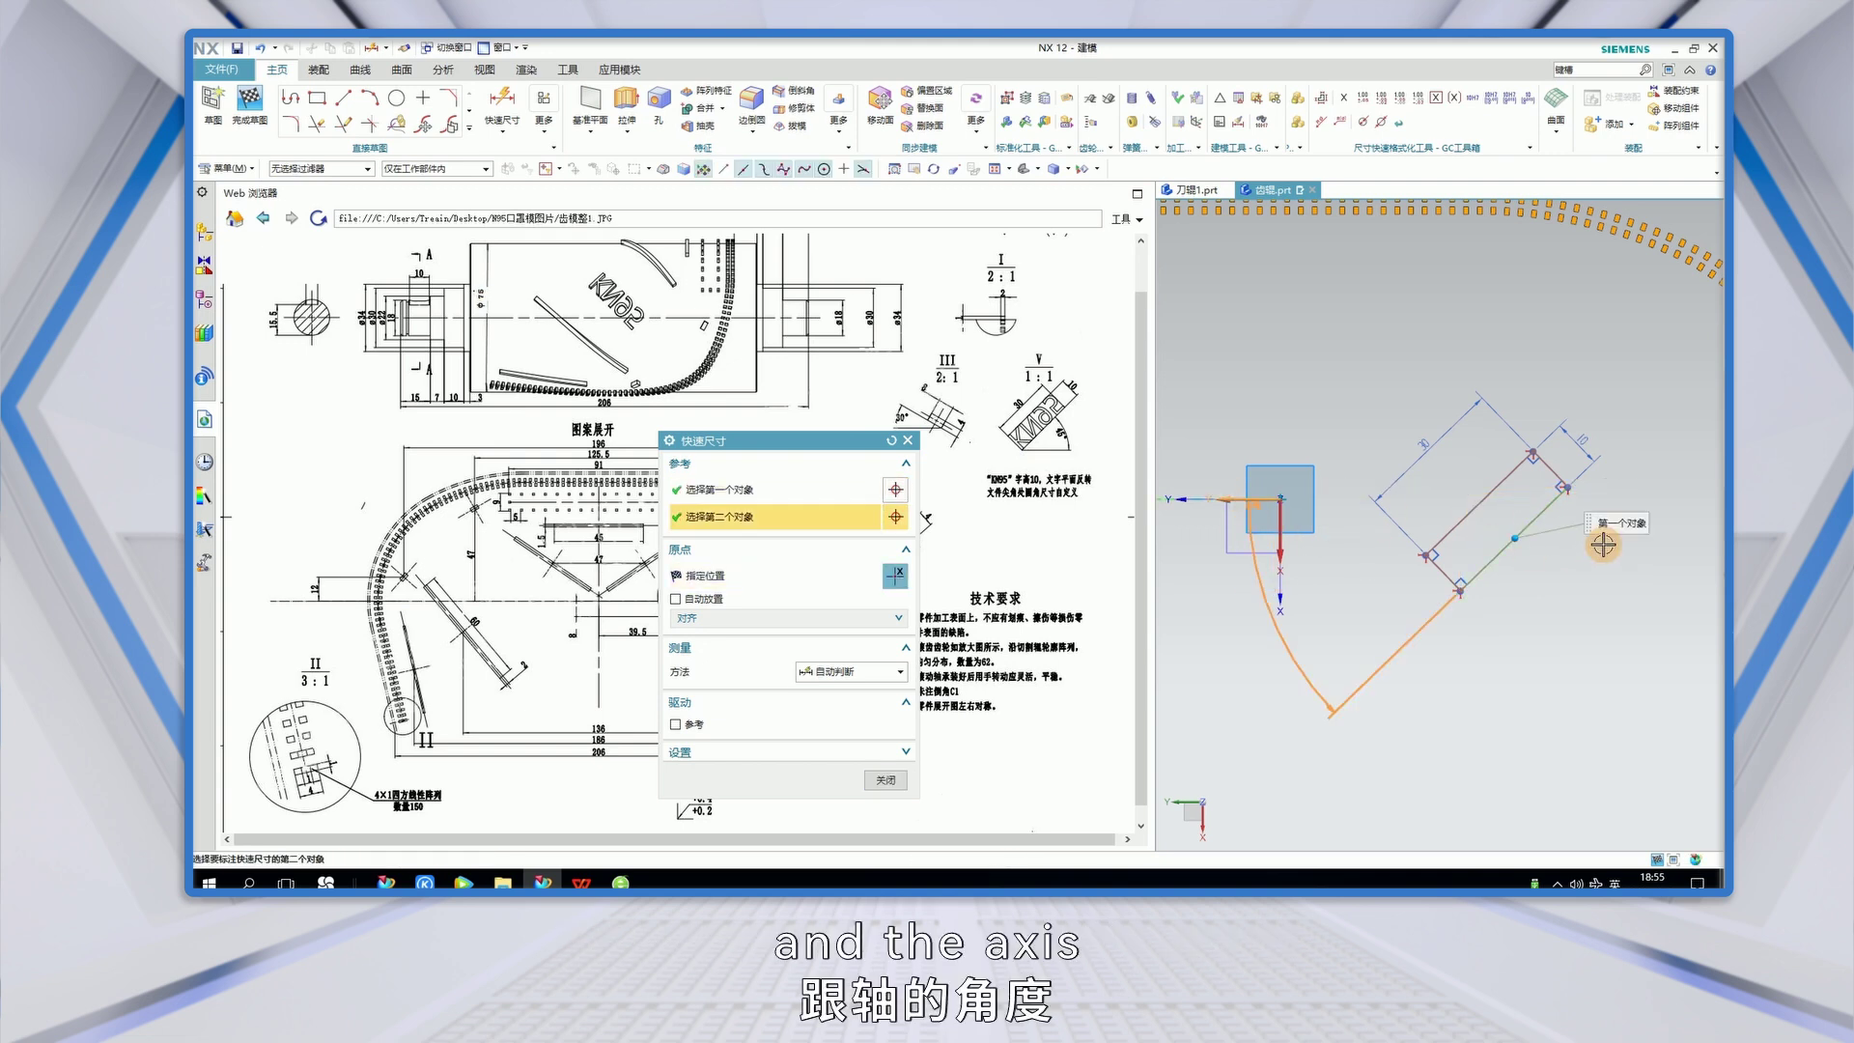
left_click(1565, 530)
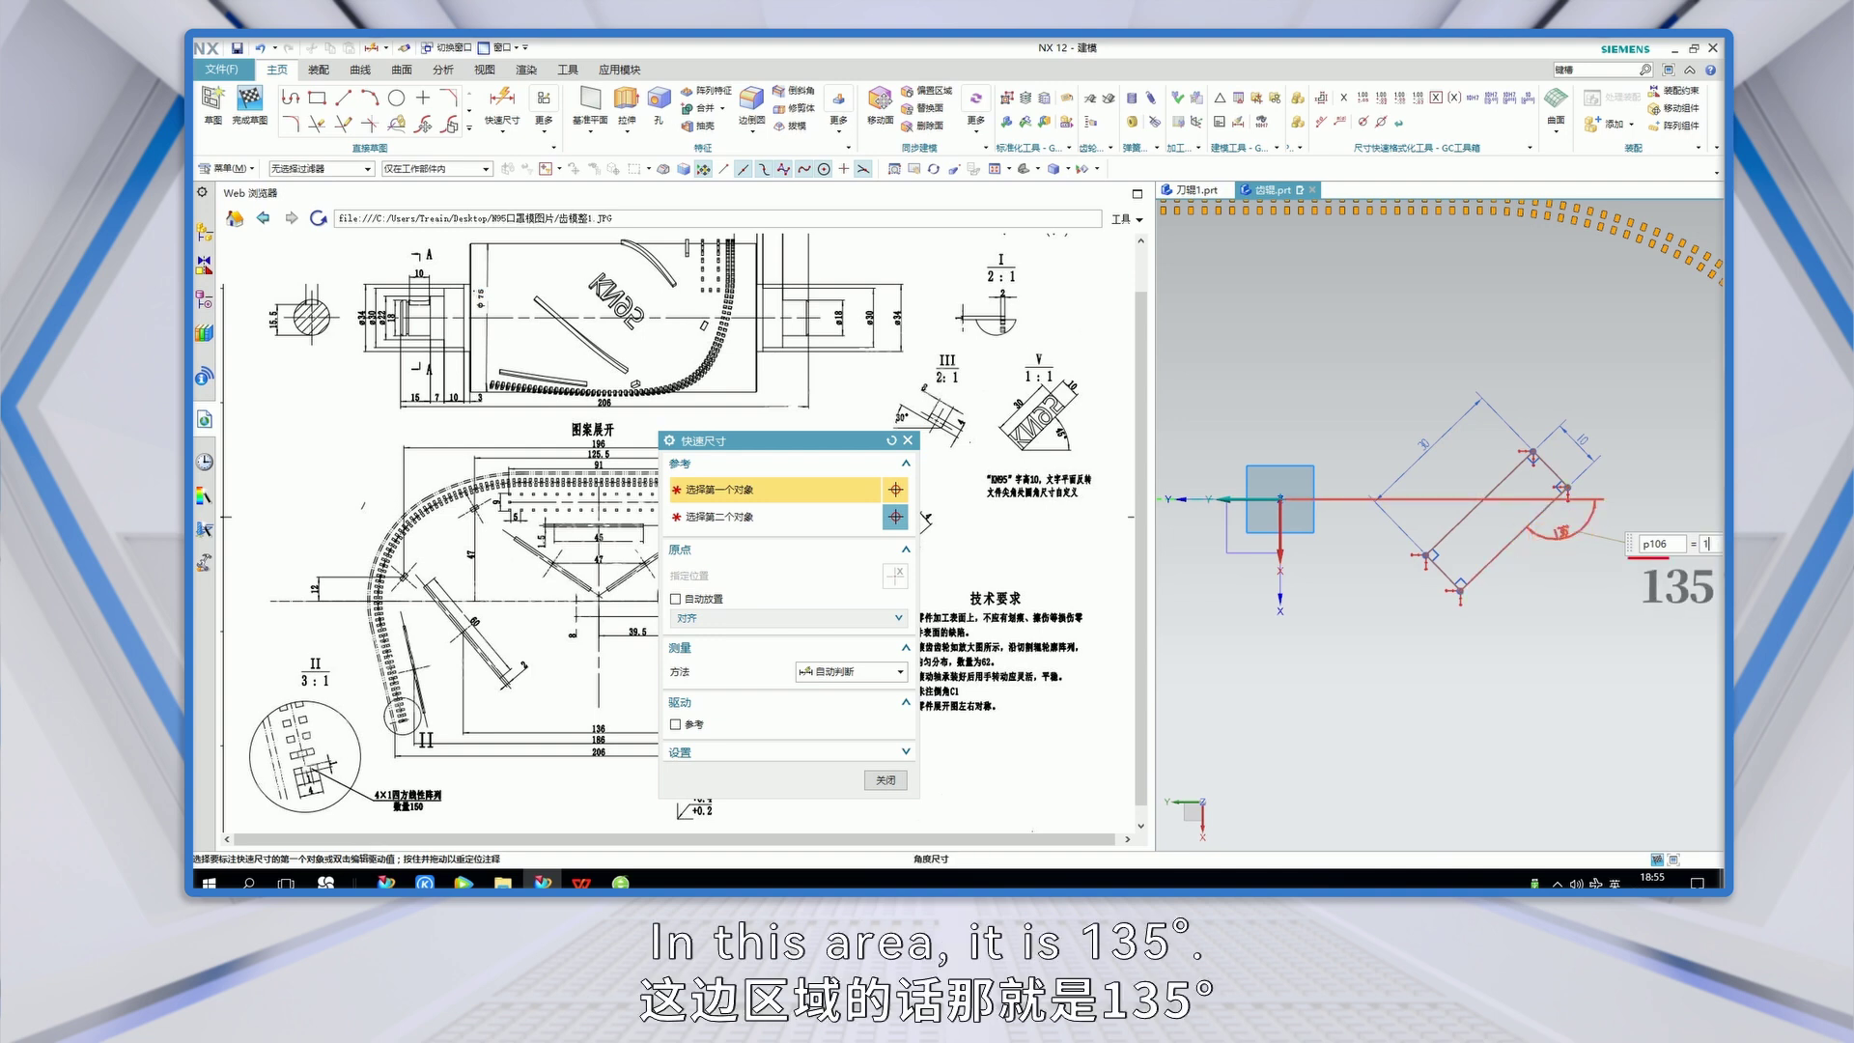
type("135")
key("Return")
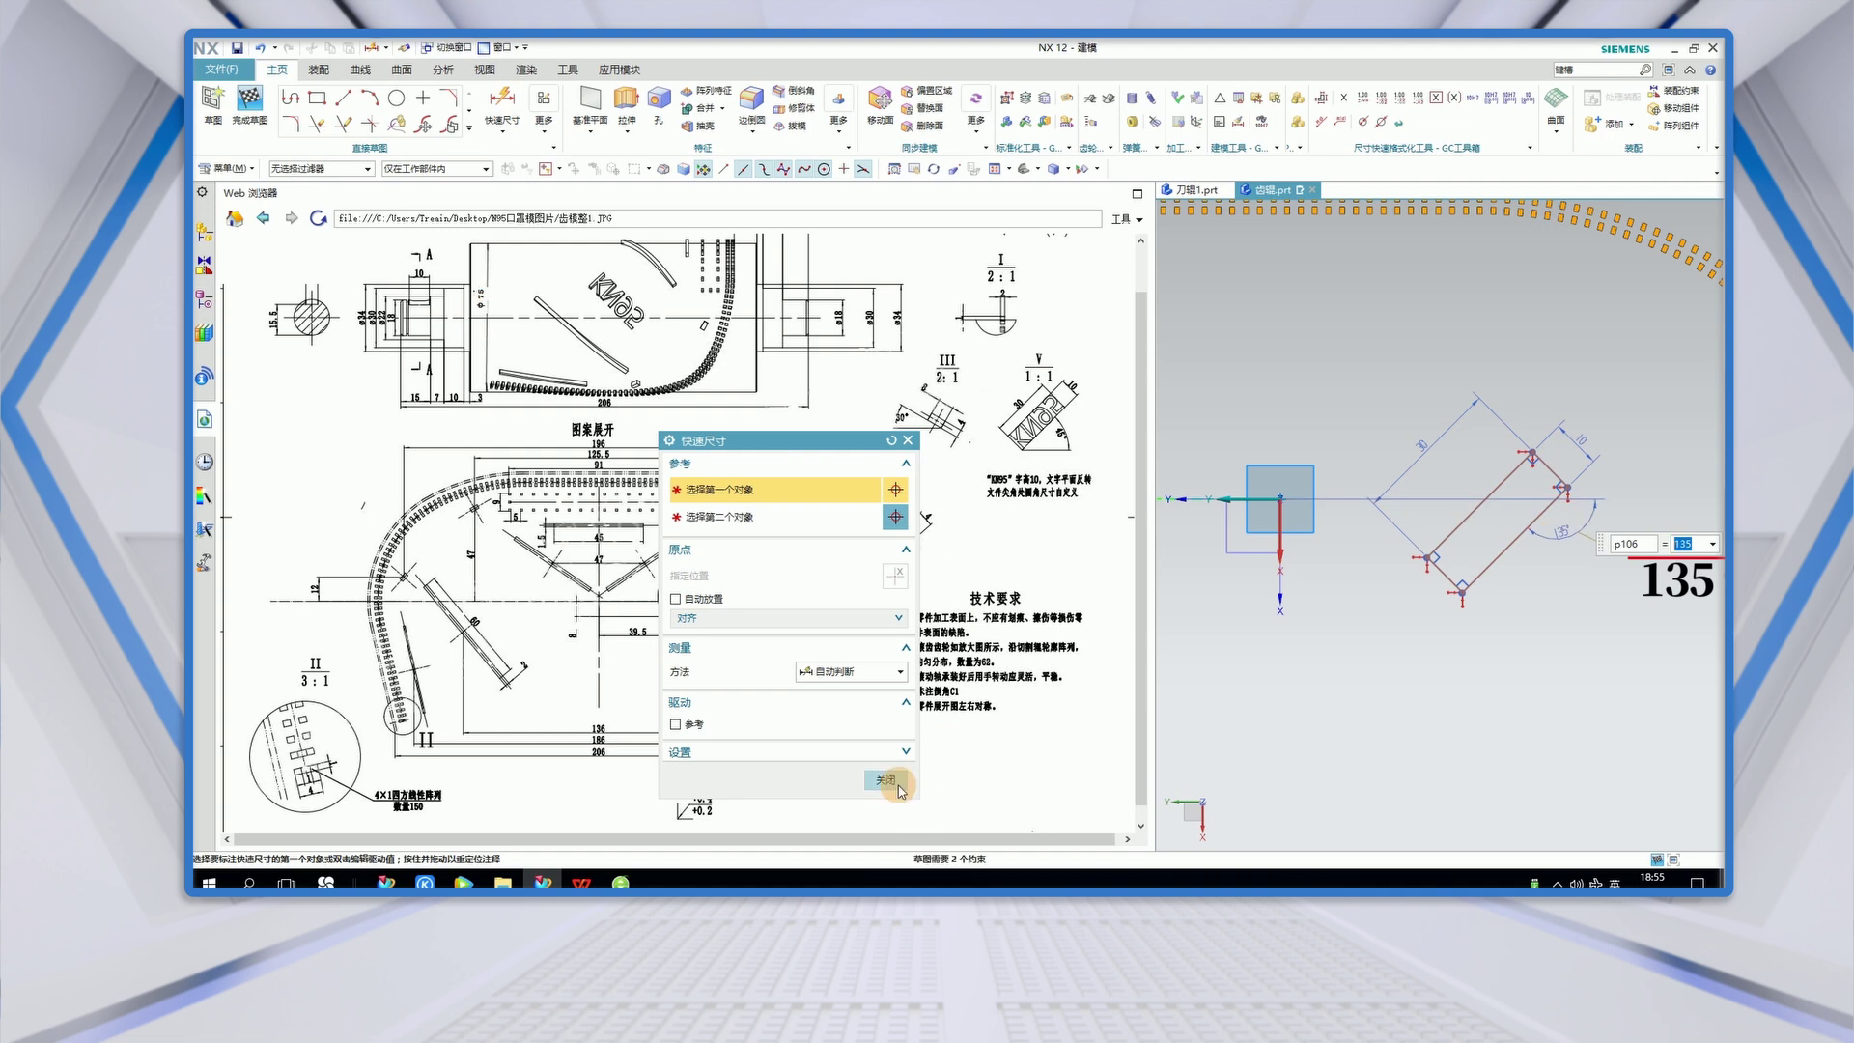
- Dimension the distance from the midpoint of the slanted rectangle's lower short side to the vertical X axis as 39.5 mm
mouse_move(813, 447)
left_mouse_down()
mouse_move(883, 451)
mouse_move(1123, 561)
left_mouse_up()
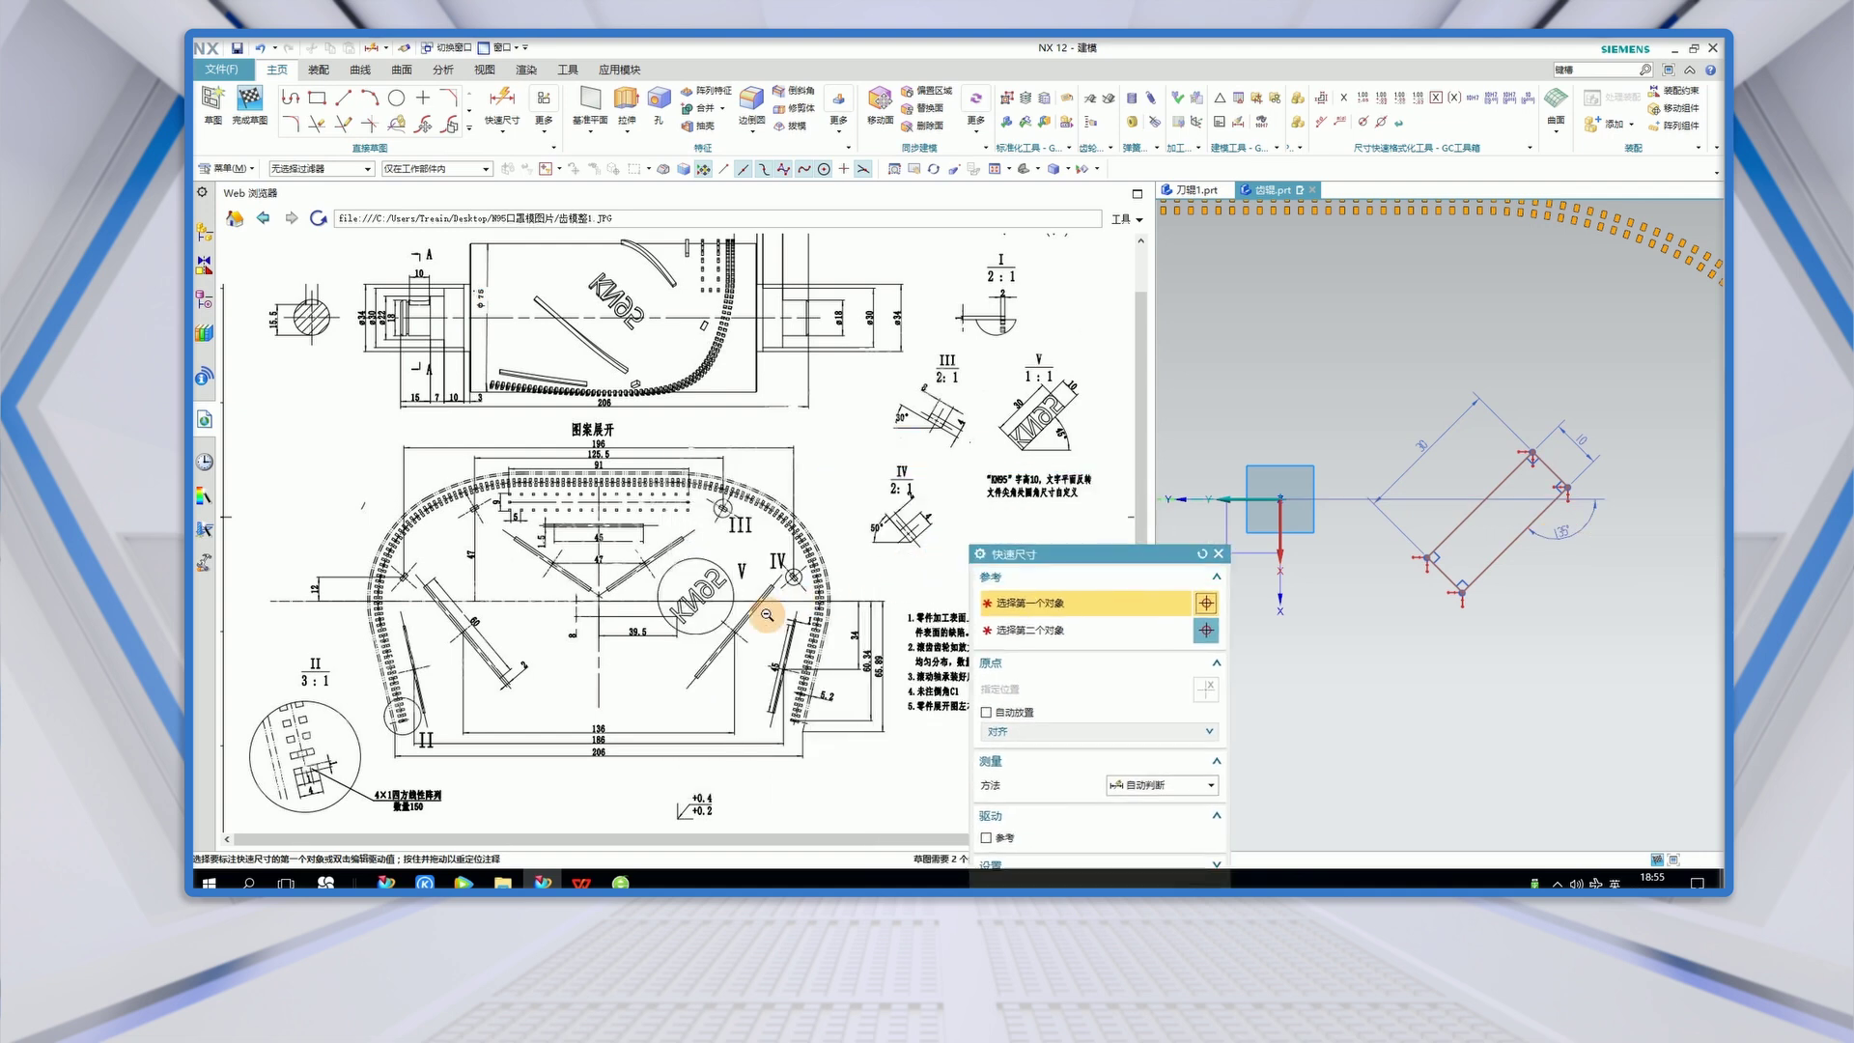
left_click(1470, 584)
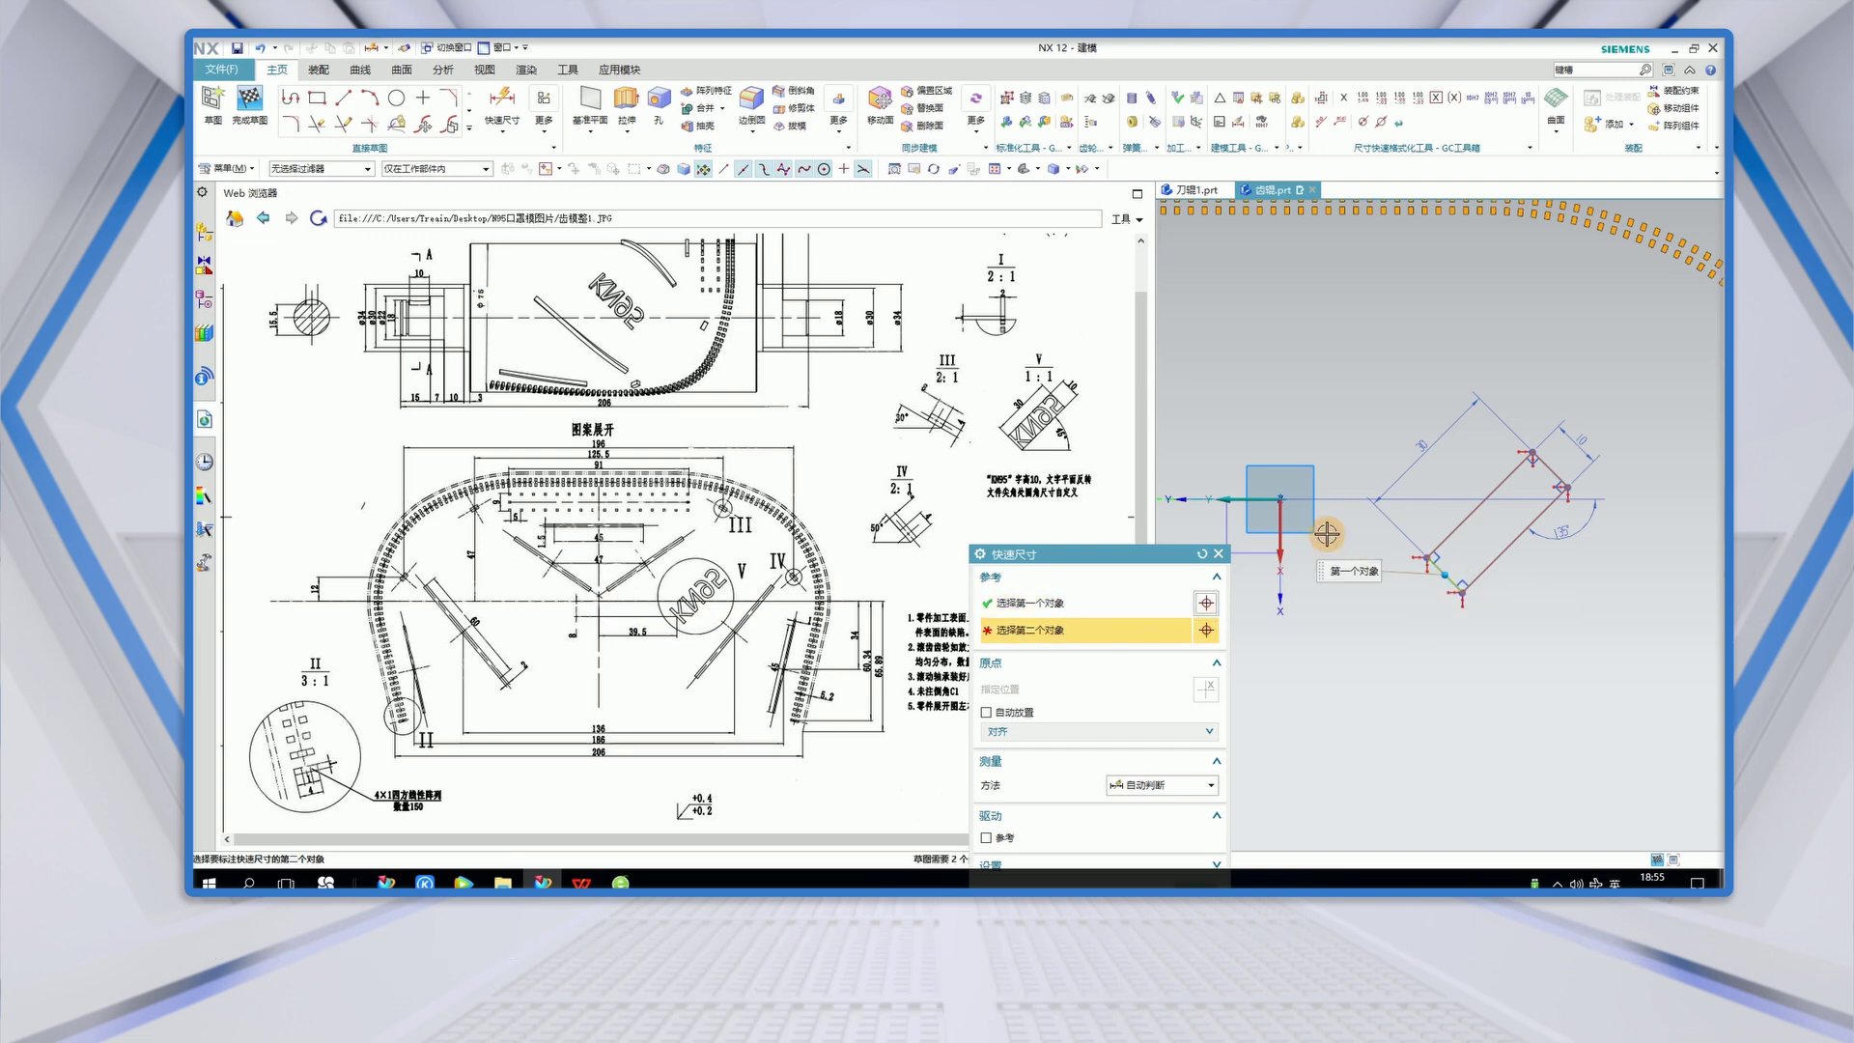
left_click(1282, 541)
left_click(1350, 642)
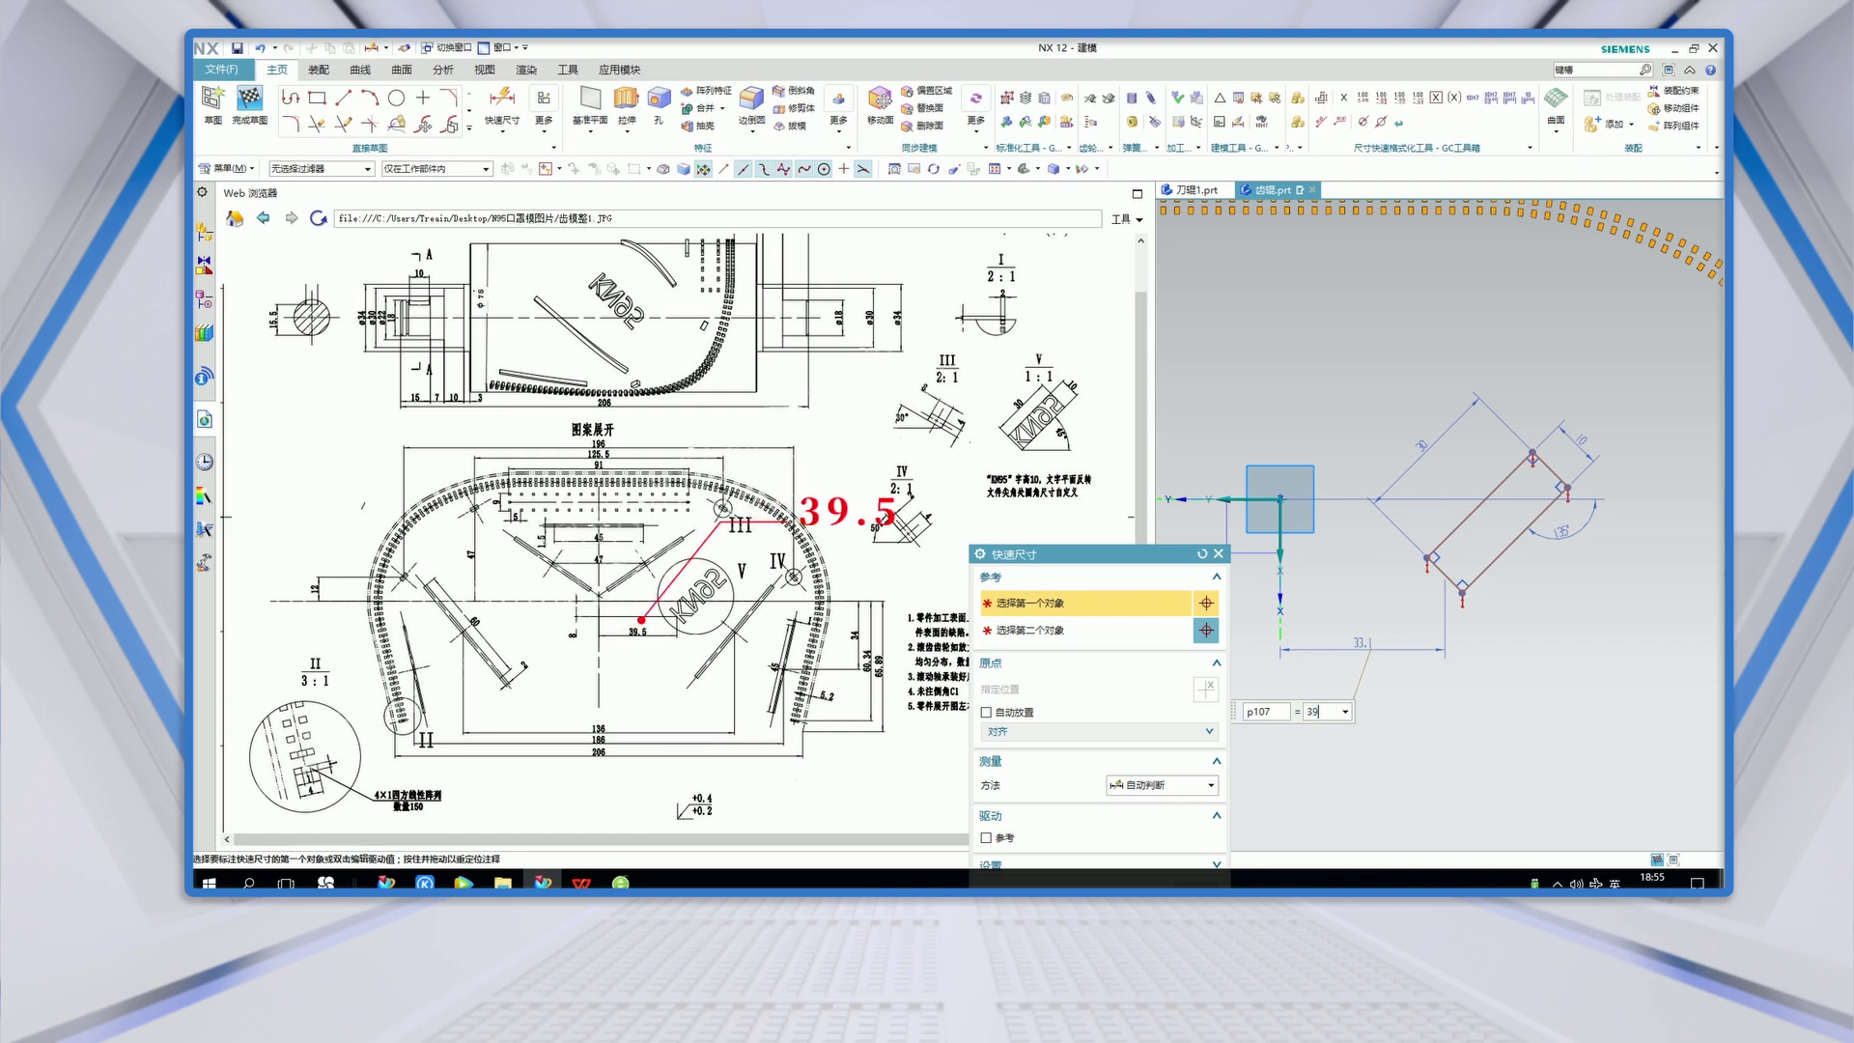
type("39.5")
key("Return")
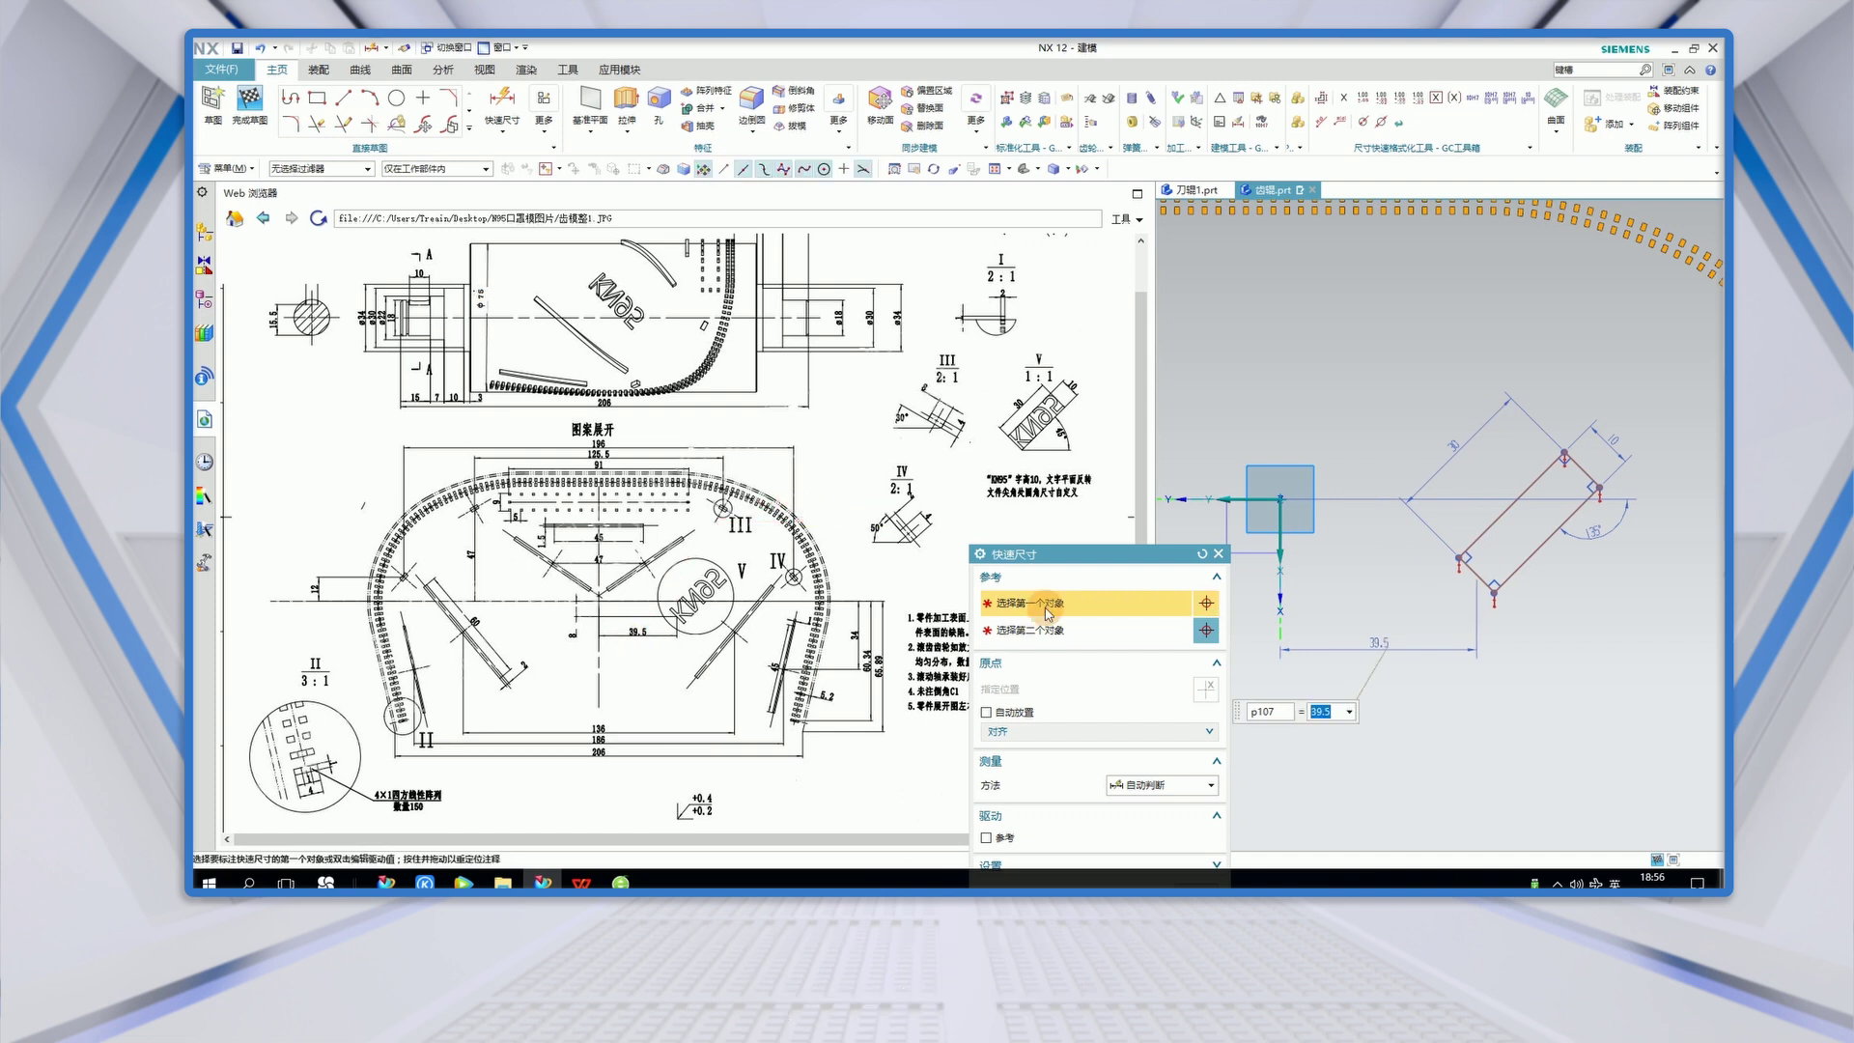
- Dimension the height from the same midpoint to the horizontal Y axis as 8 mm and finish the sketch
left_click(1477, 574)
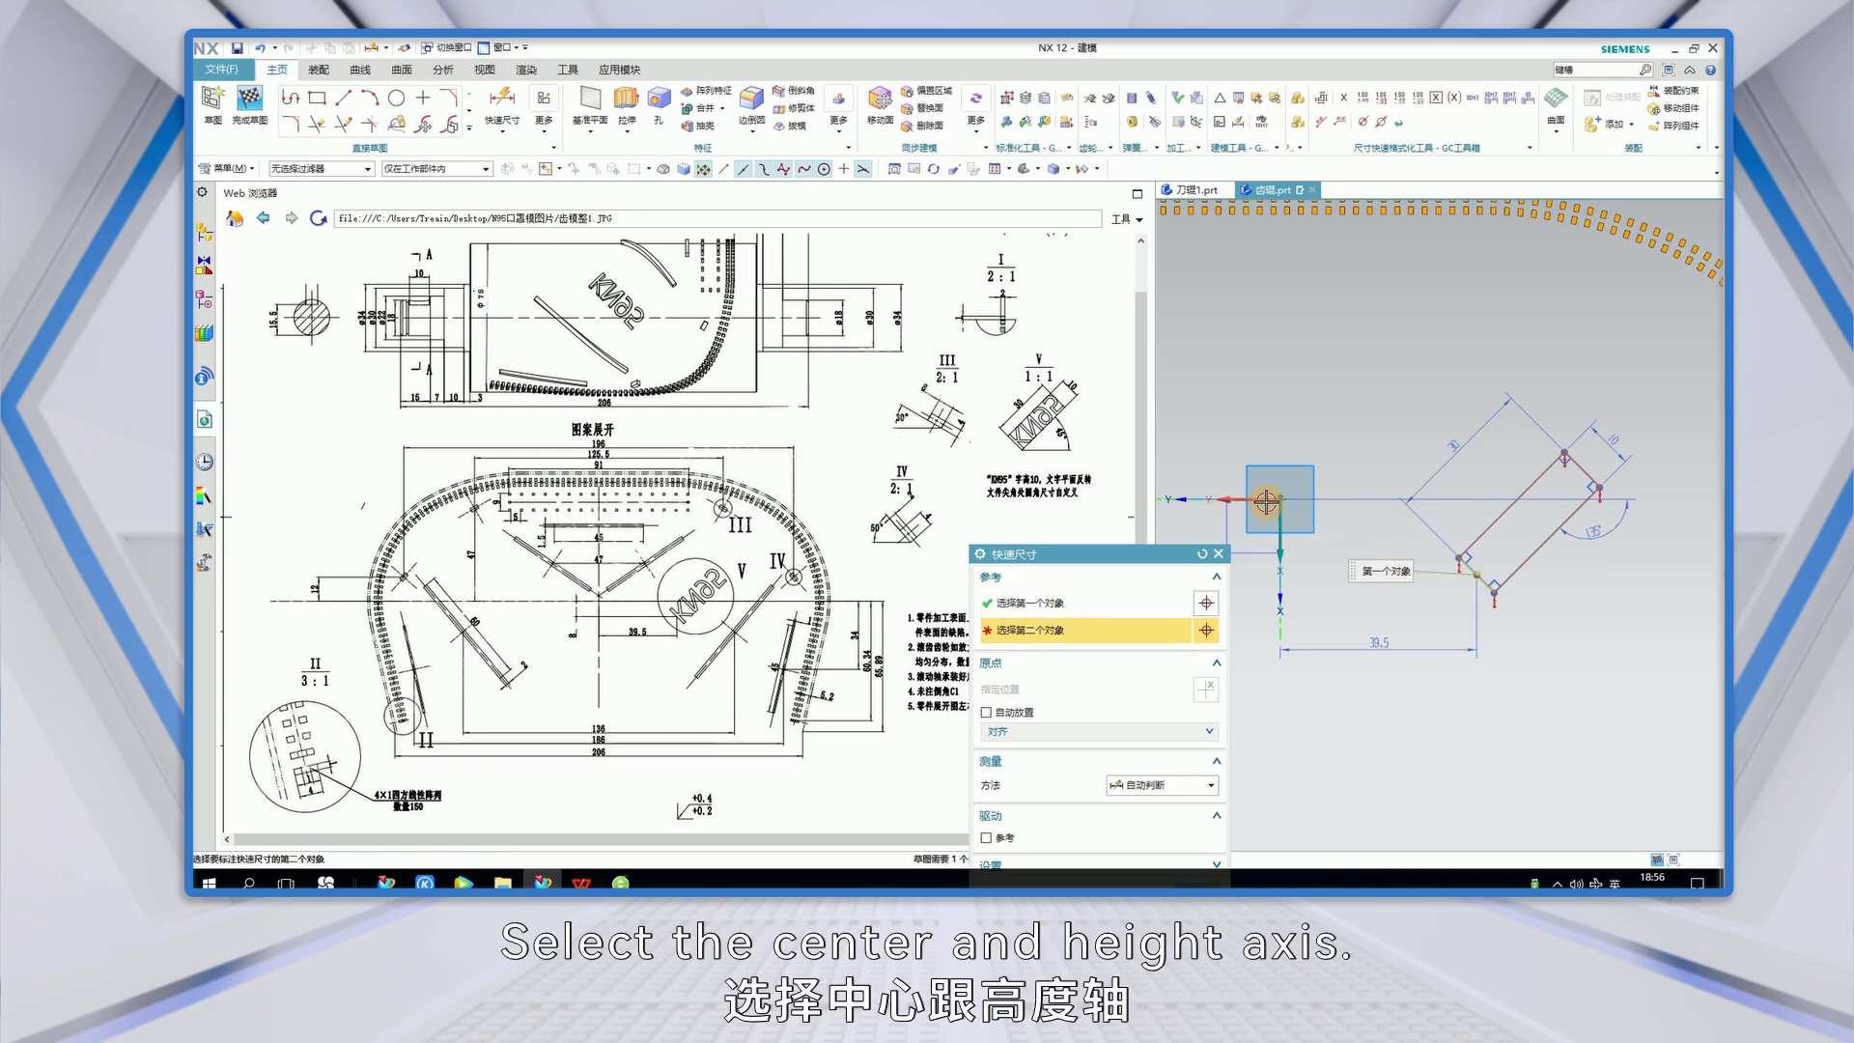
left_click(1259, 500)
left_click(1334, 533)
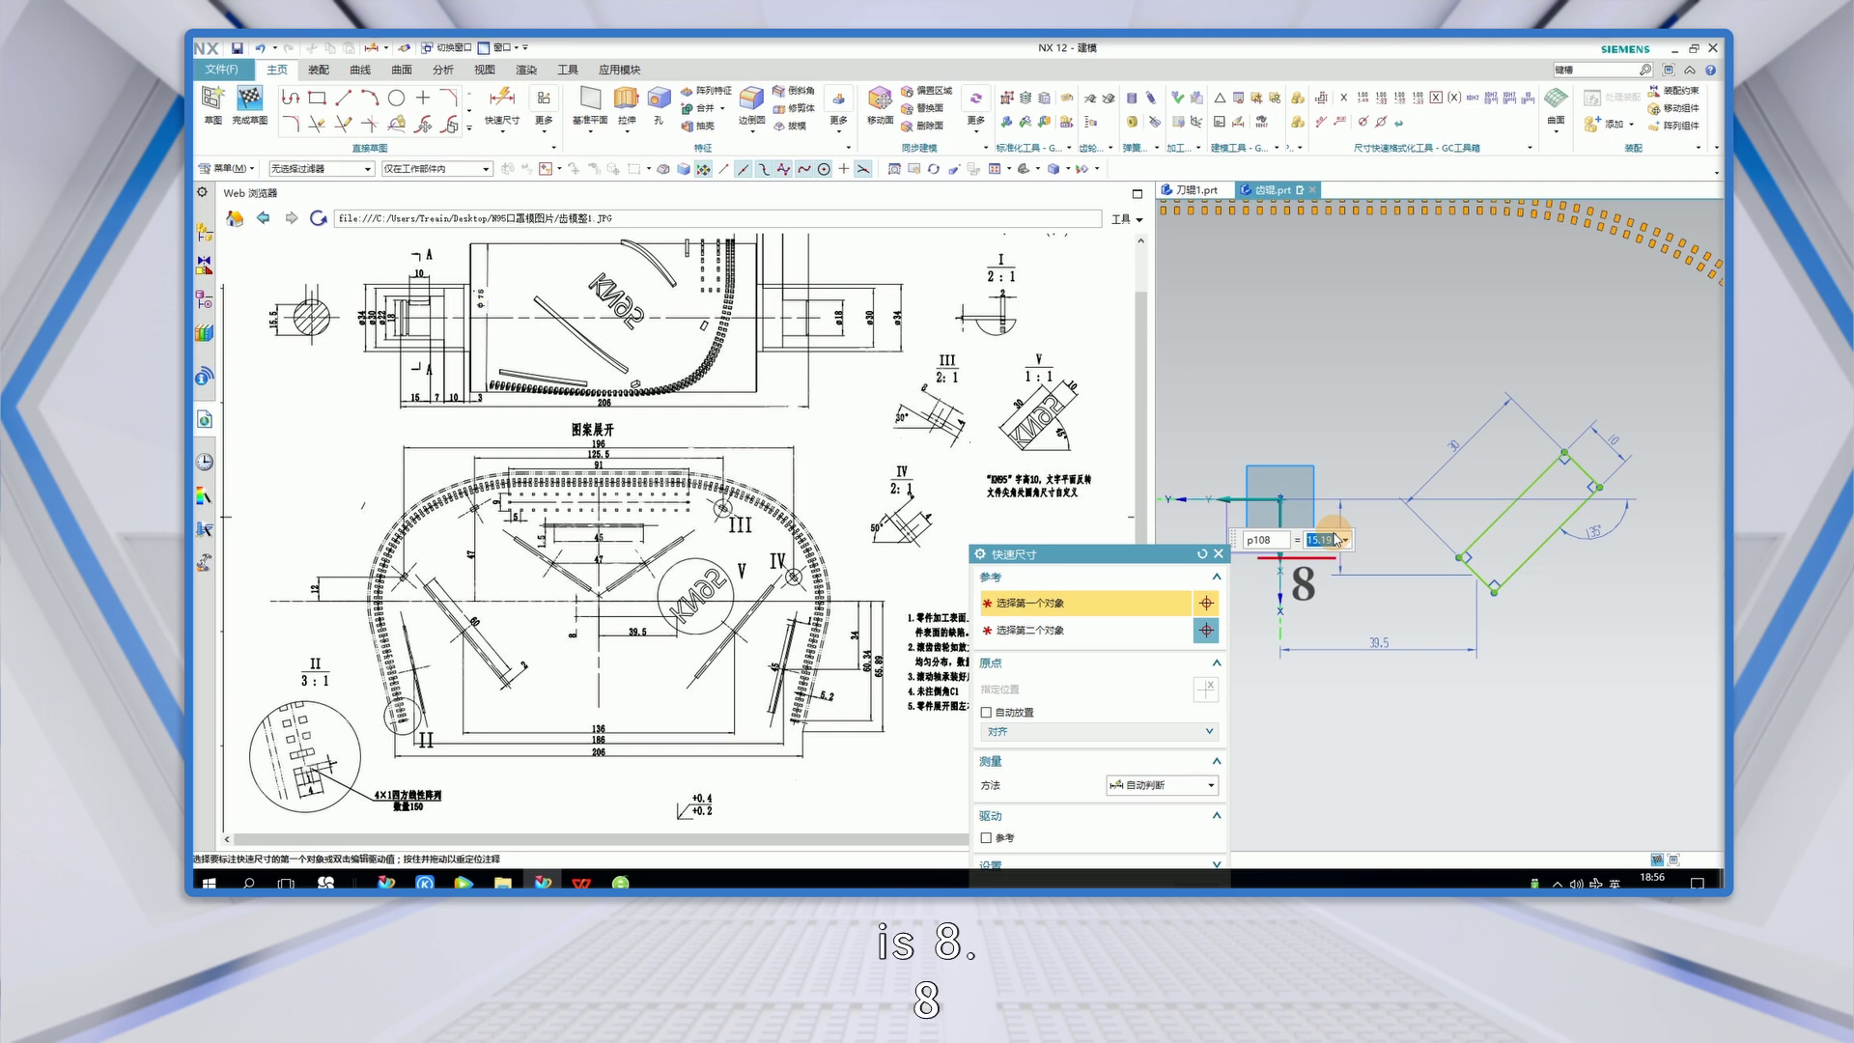
type("8")
key("Return")
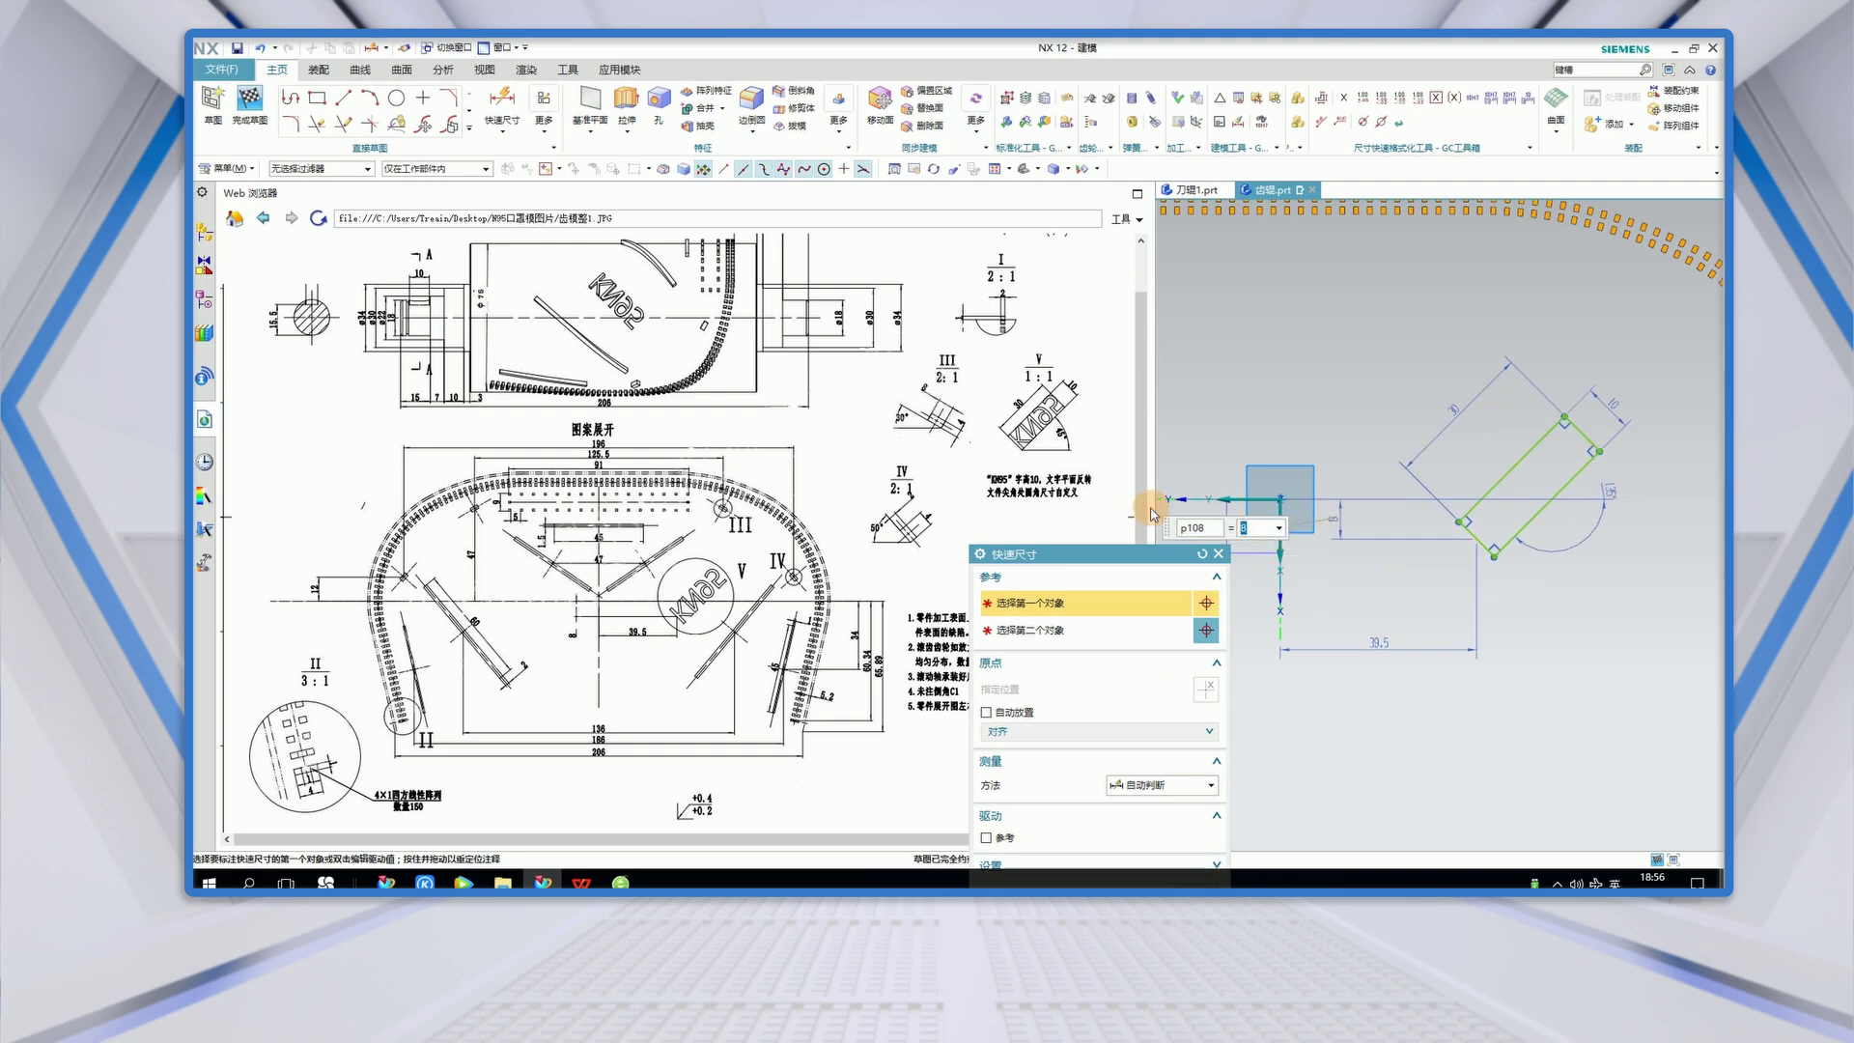
left_click_drag(1164, 558, 1120, 362)
left_click(1151, 696)
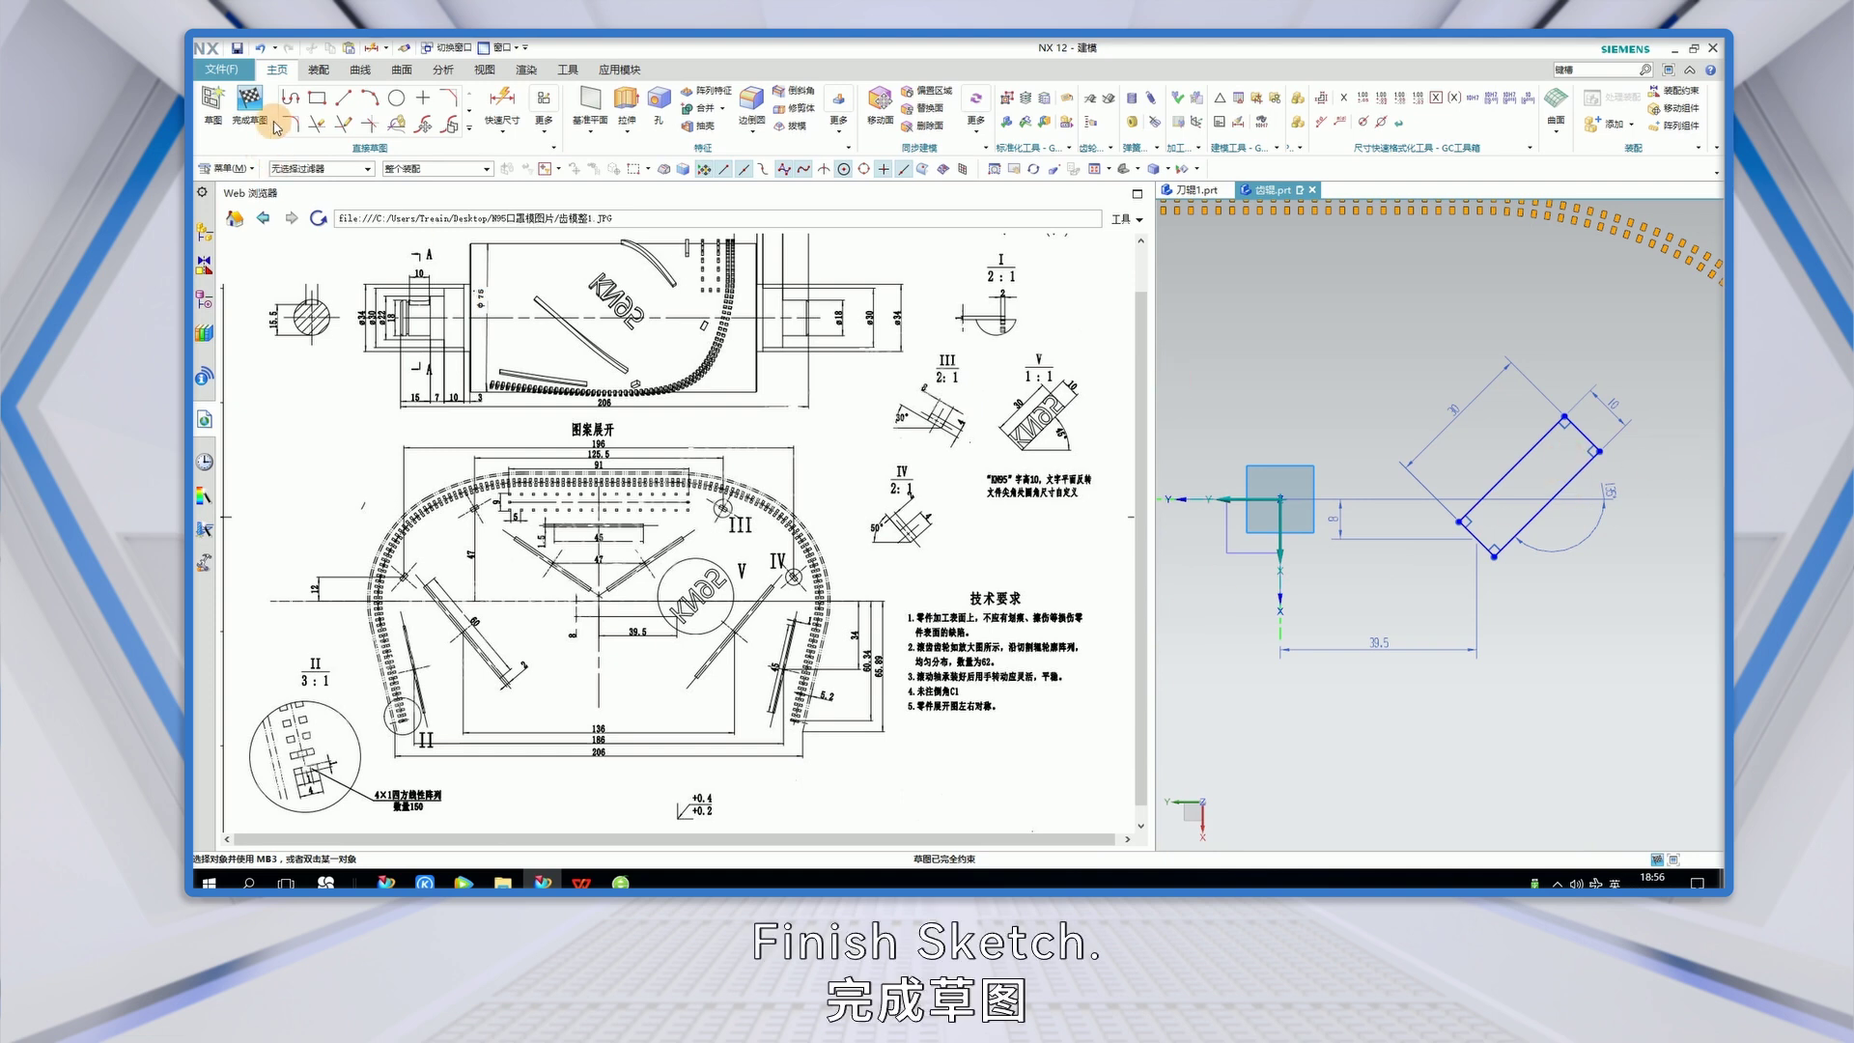
left_click(250, 97)
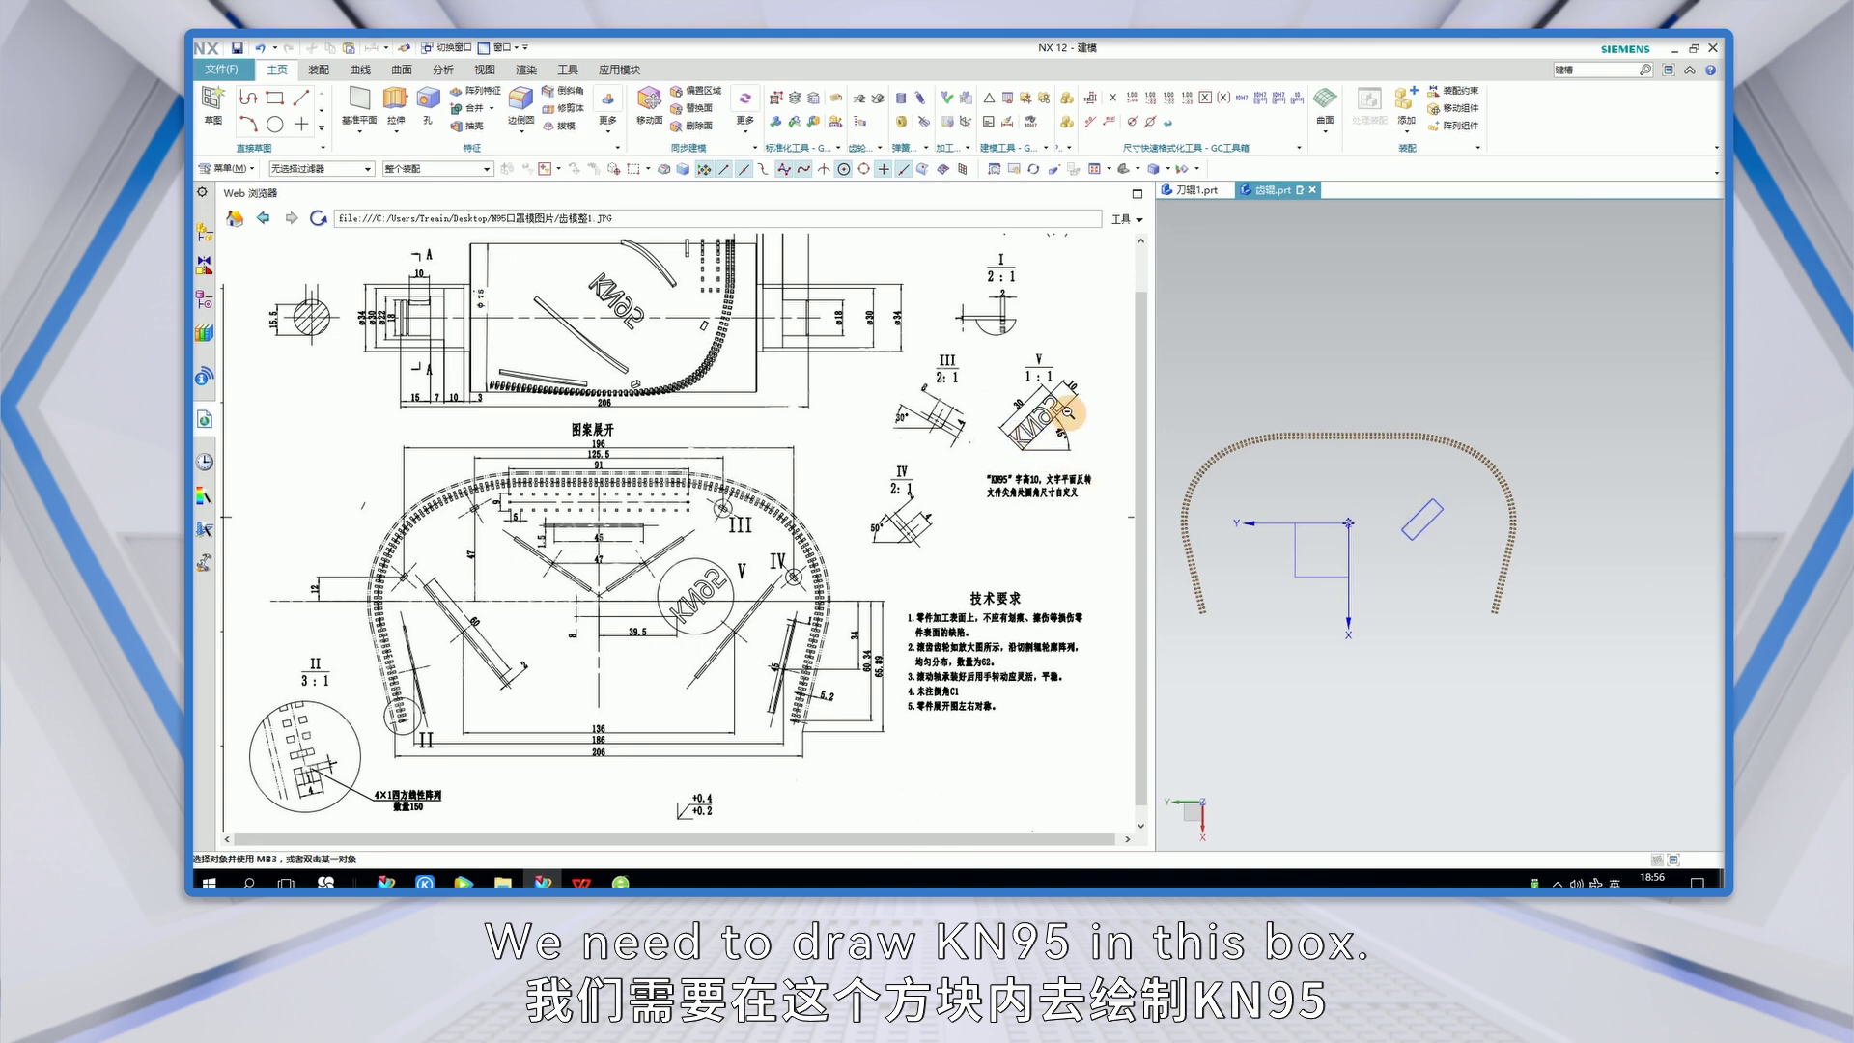
- Start a Text curve of type On Curve (曲线上) with default settings, placed on the rectangle's upper long side
left_click(360, 70)
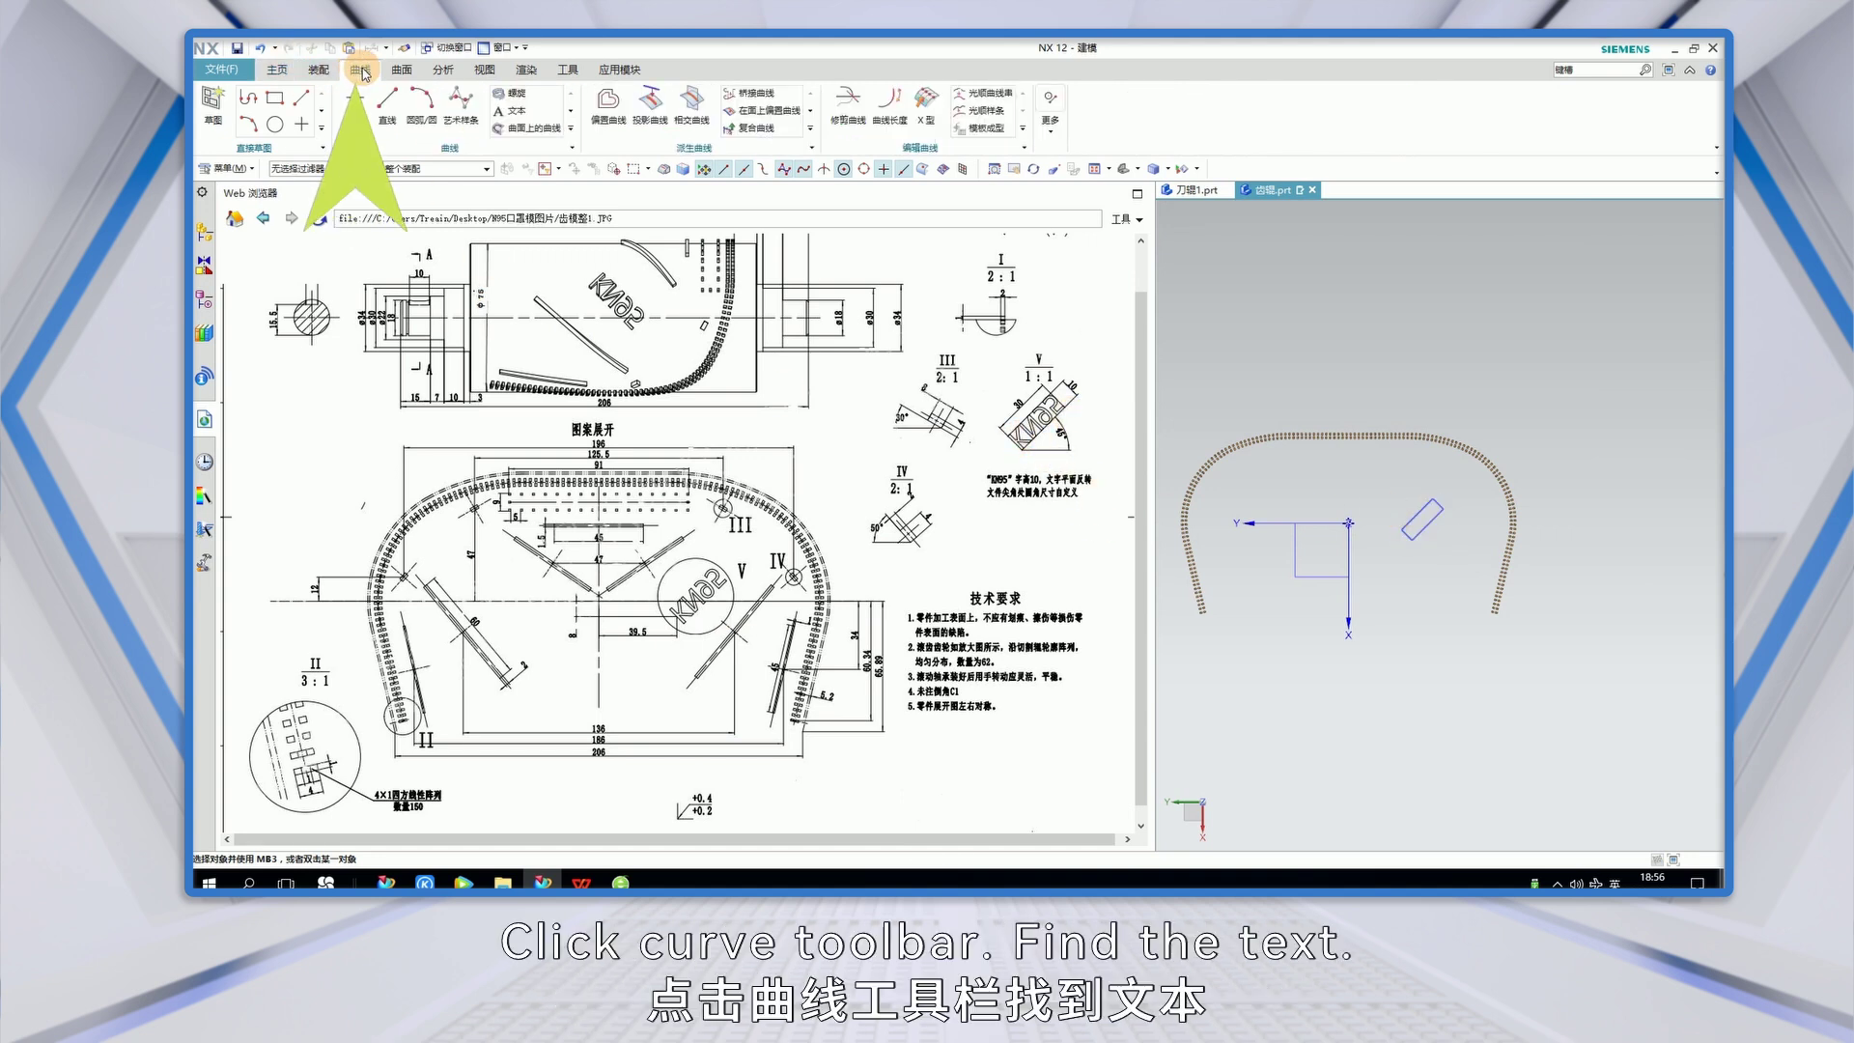
left_click(519, 112)
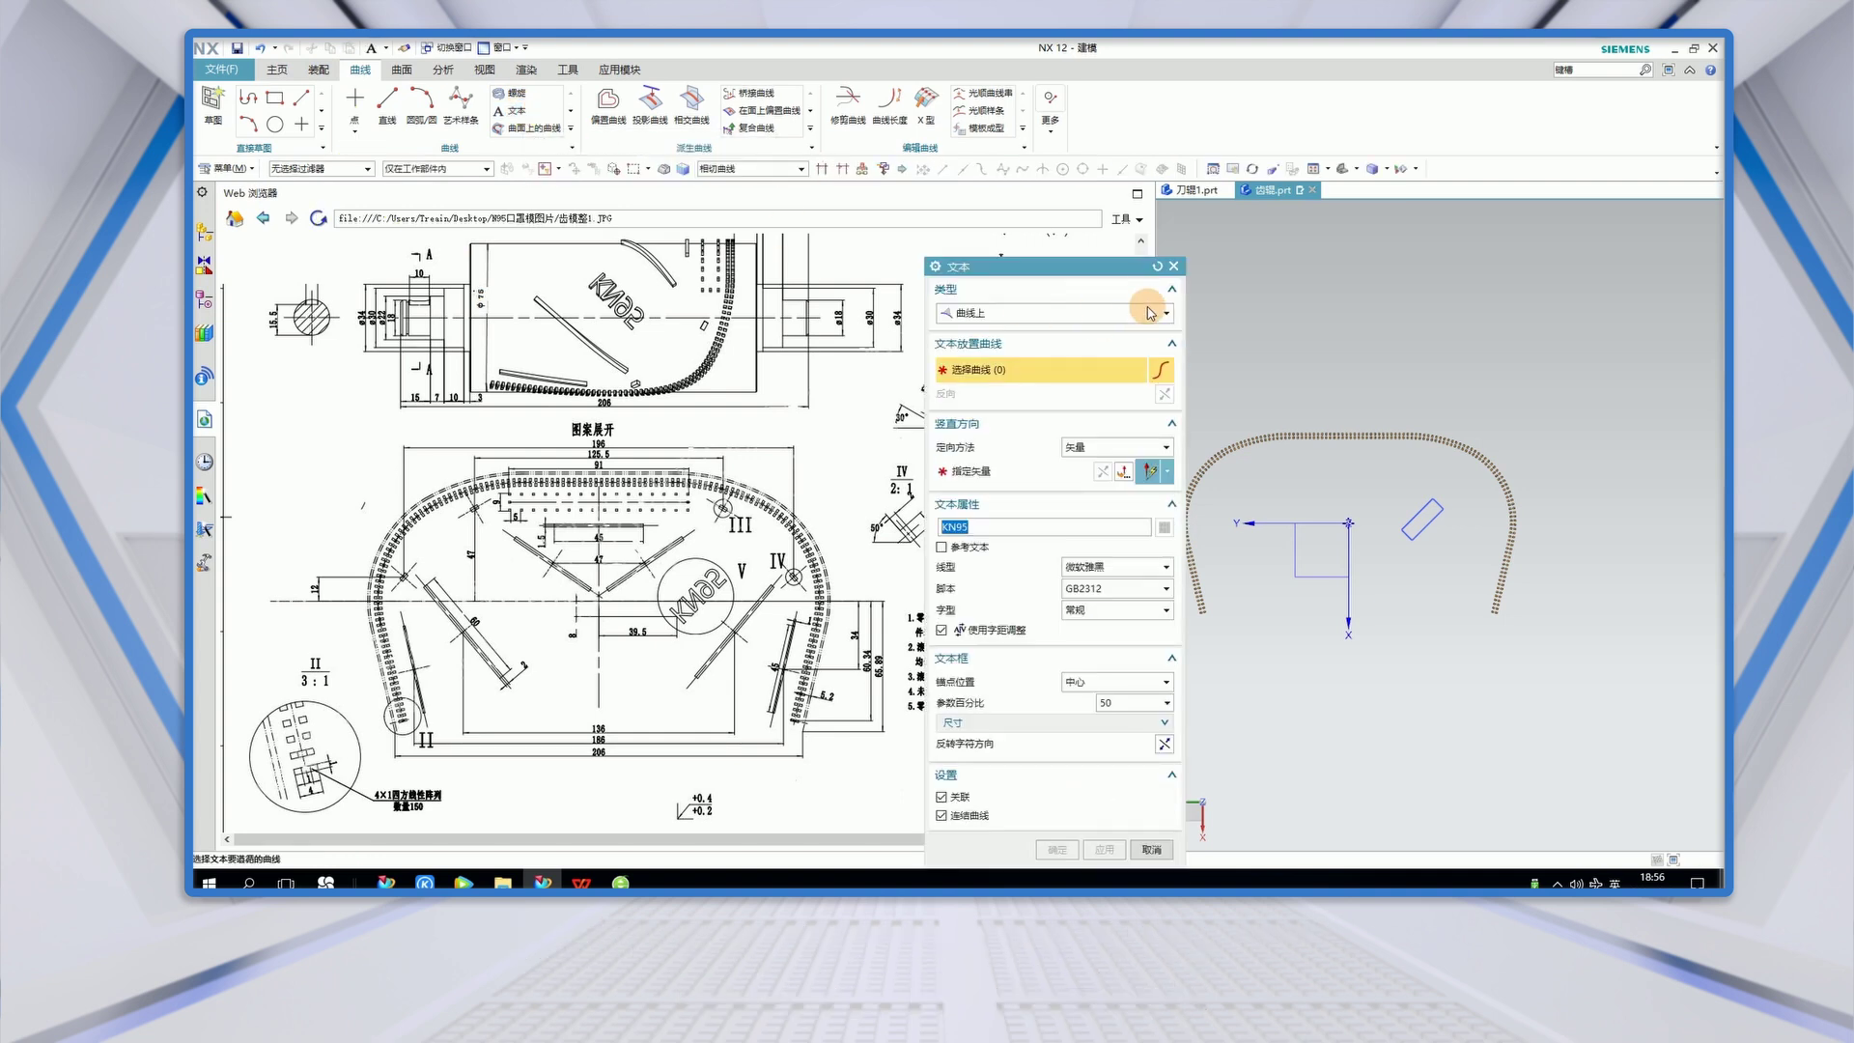
left_click(1157, 267)
left_click_drag(1070, 372, 896, 293)
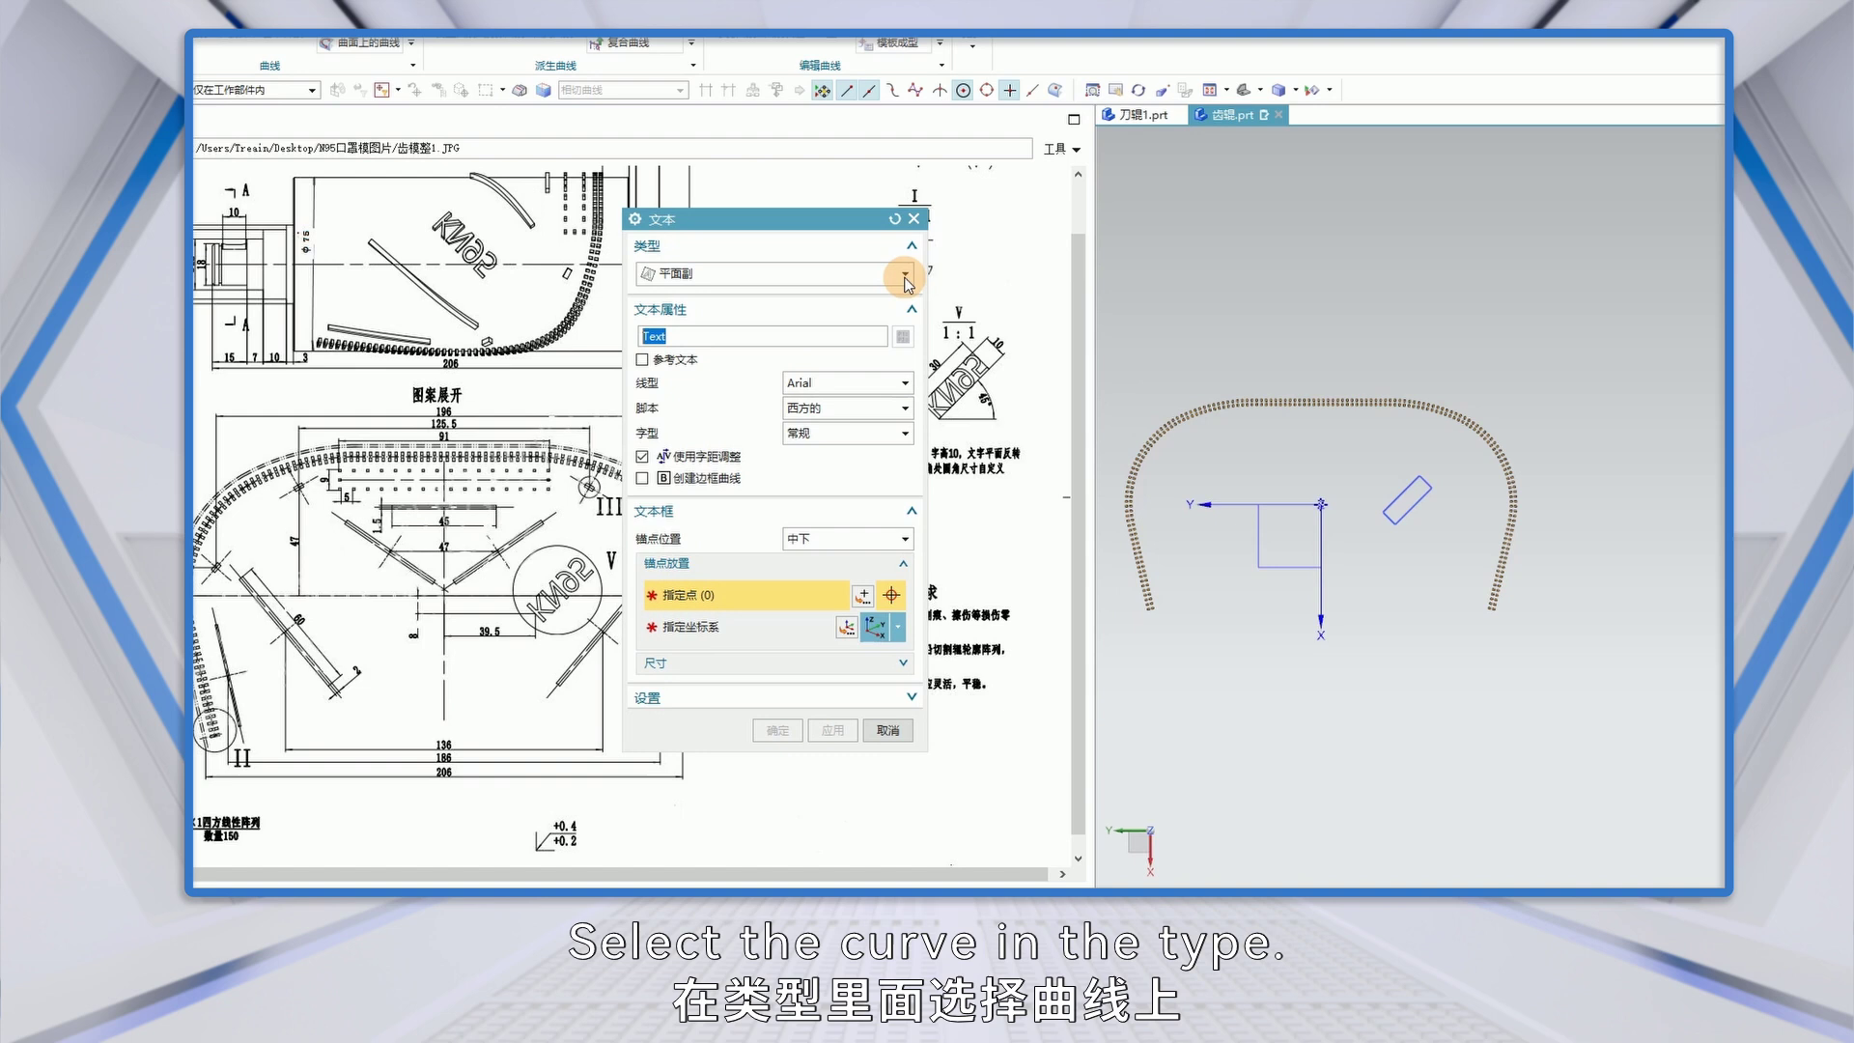
left_click(906, 279)
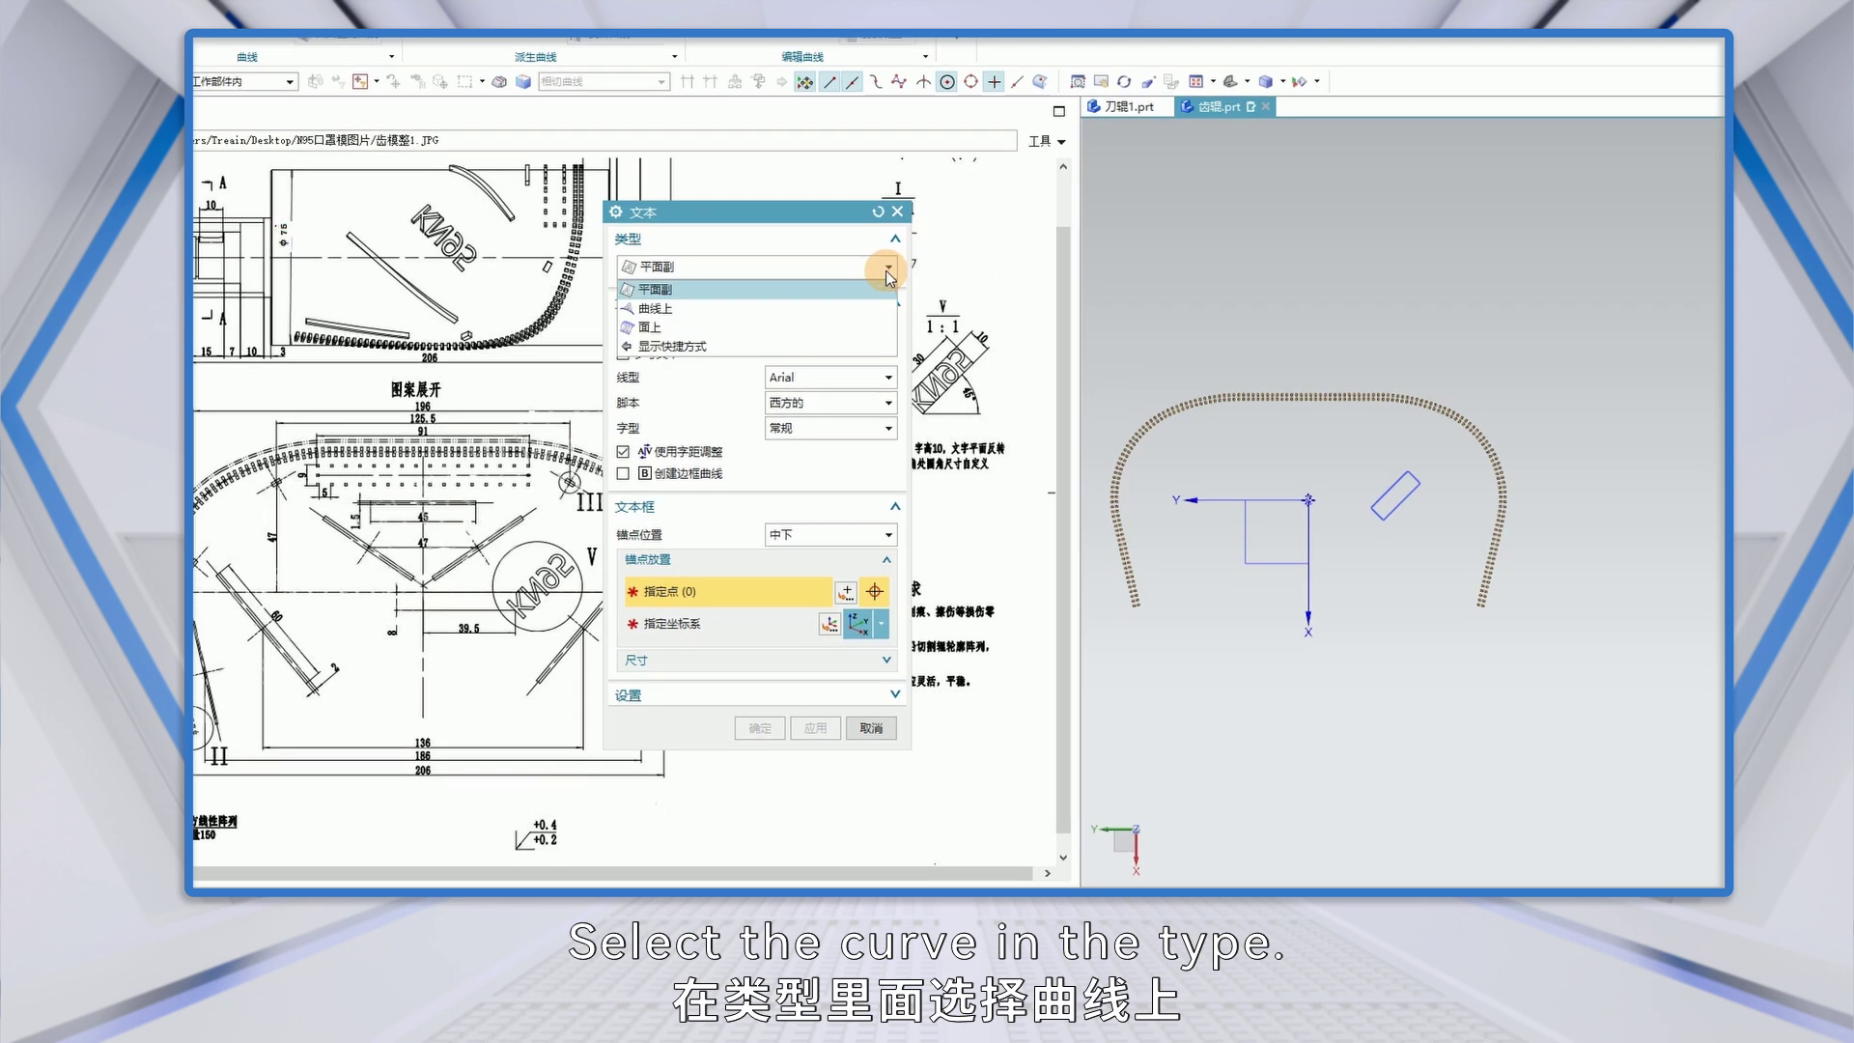
left_click(671, 303)
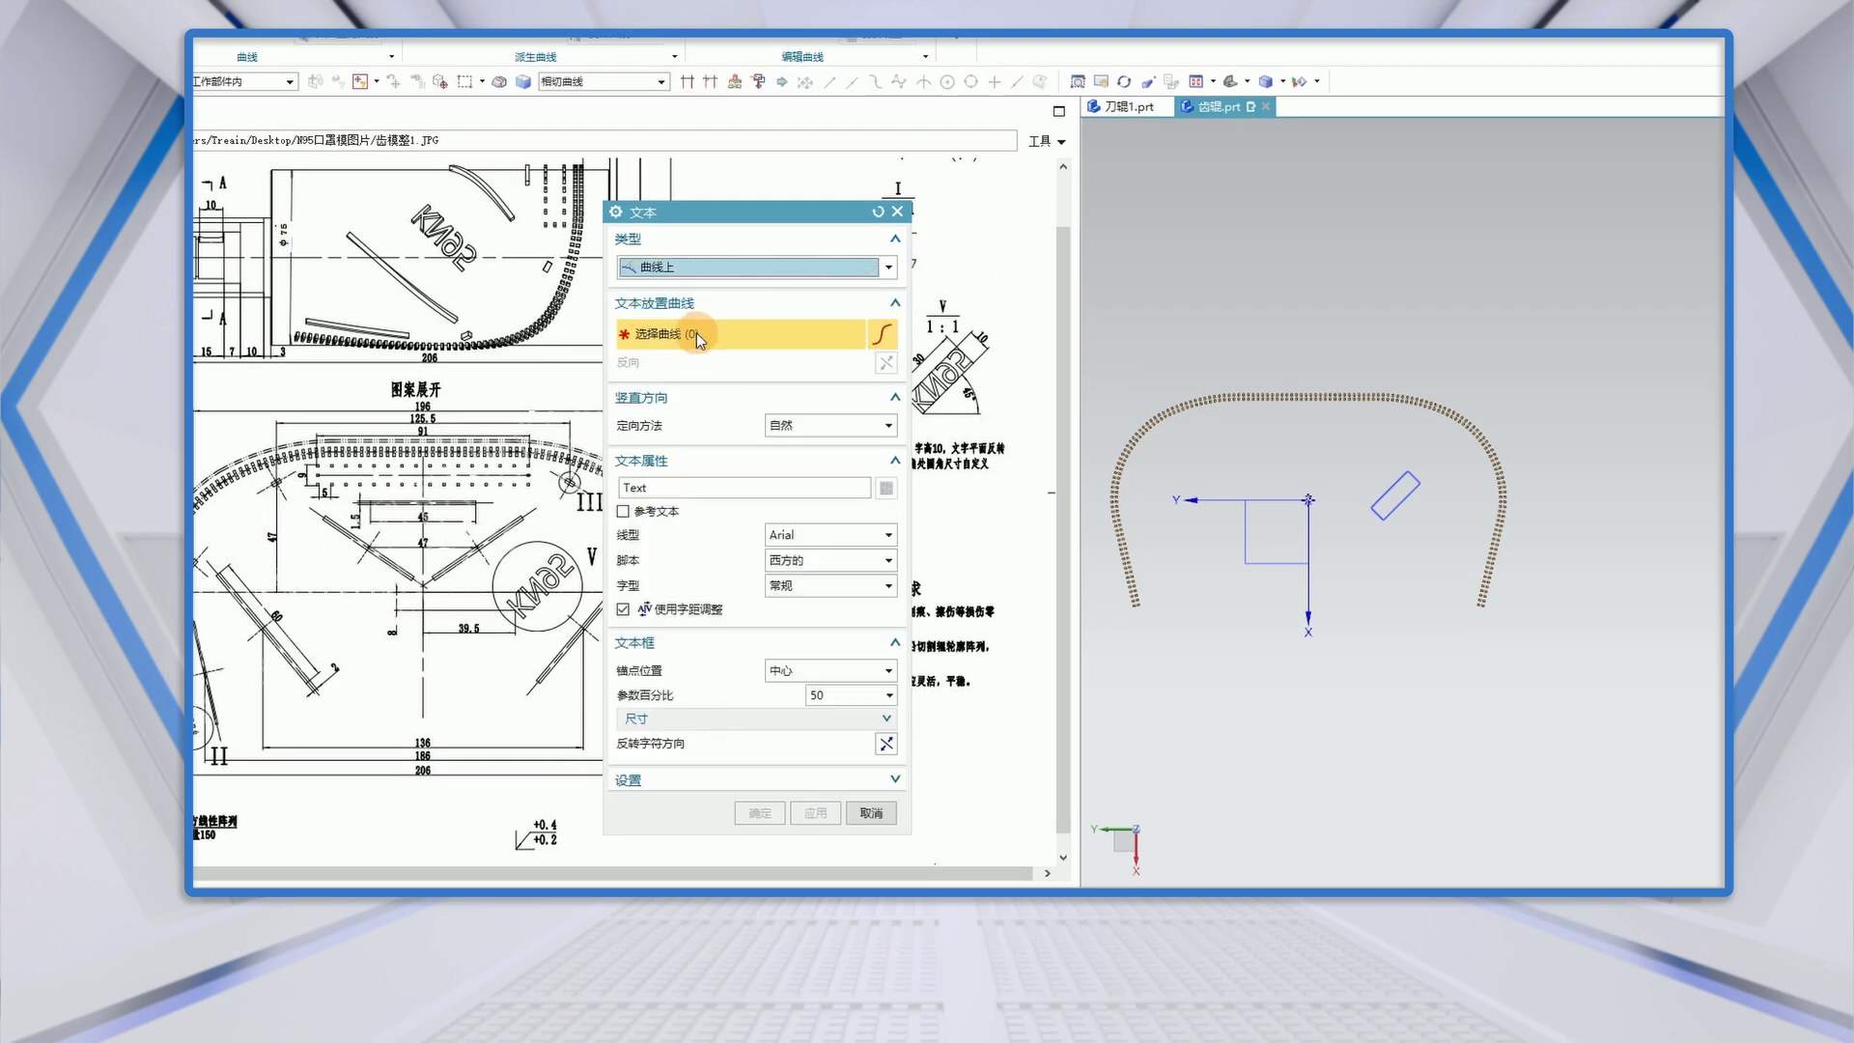
scroll(1345, 507, "down", 3)
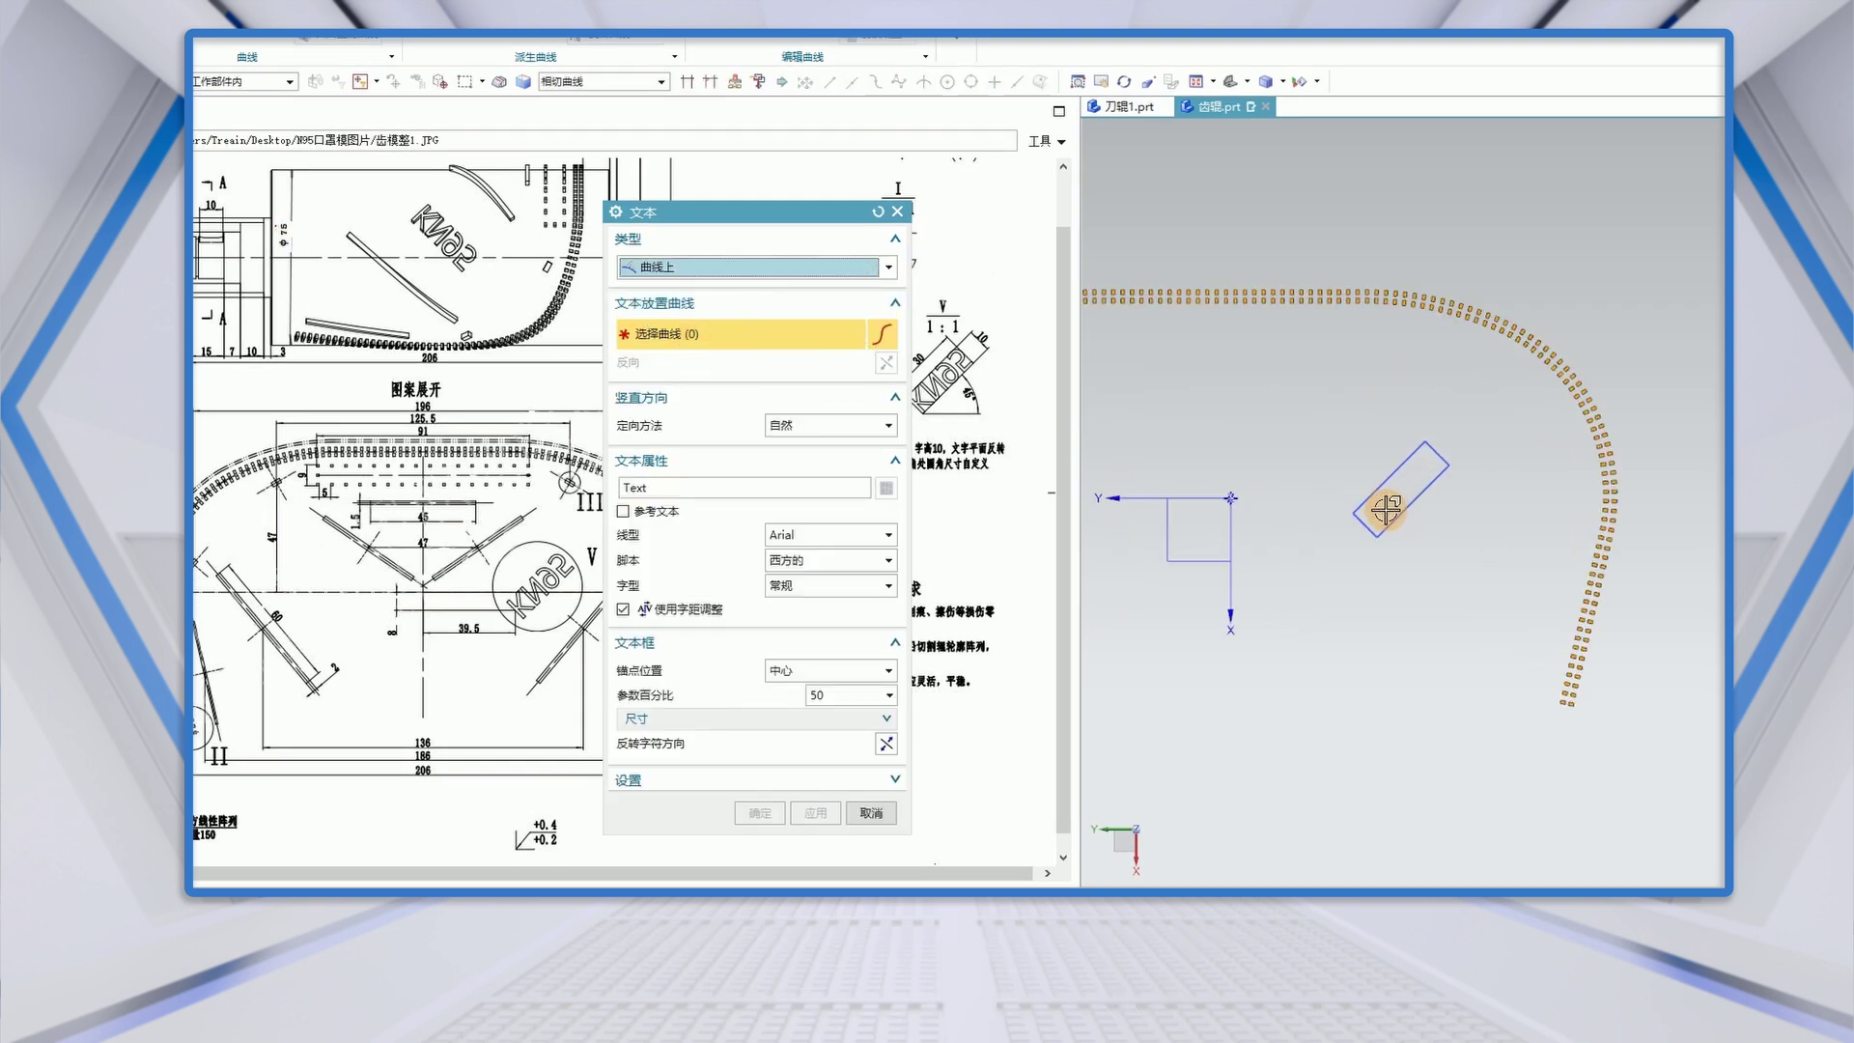
left_click(1362, 502)
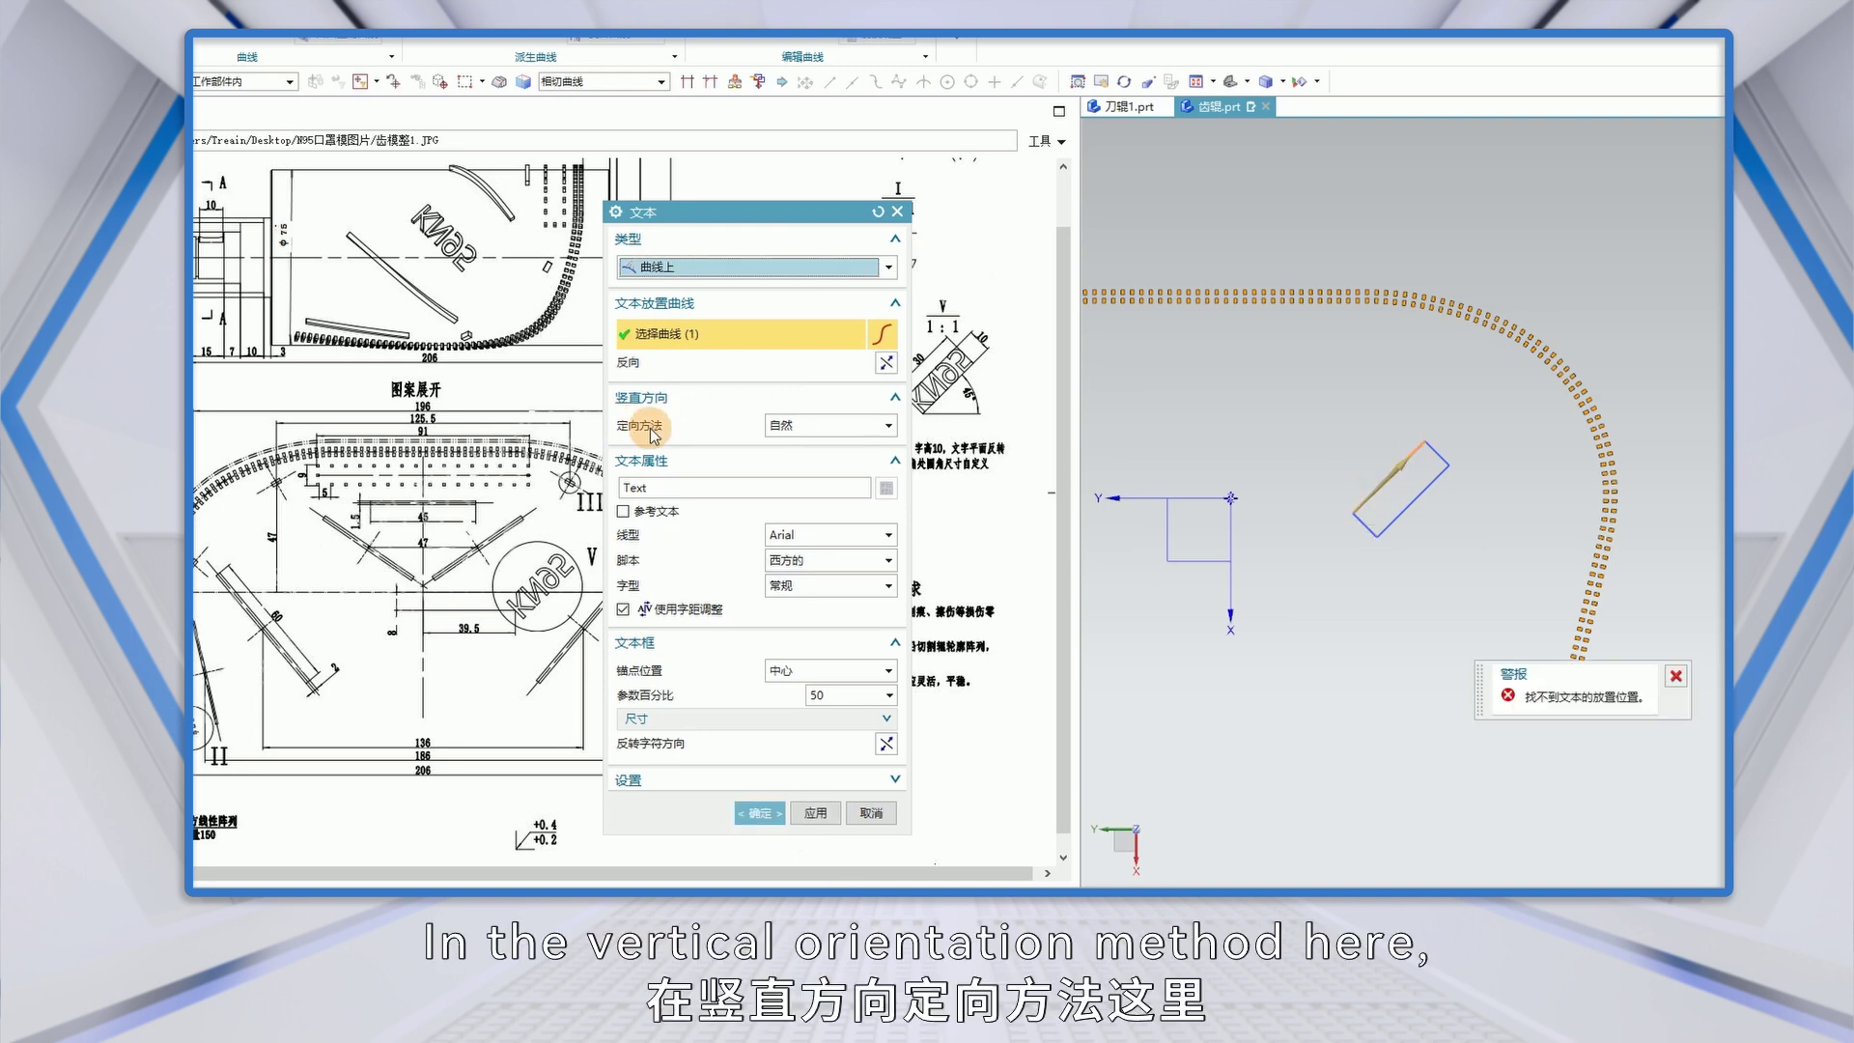
- Orient the text's vertical direction by Vector (矢量) along the rectangle's lower short side
left_click(886, 425)
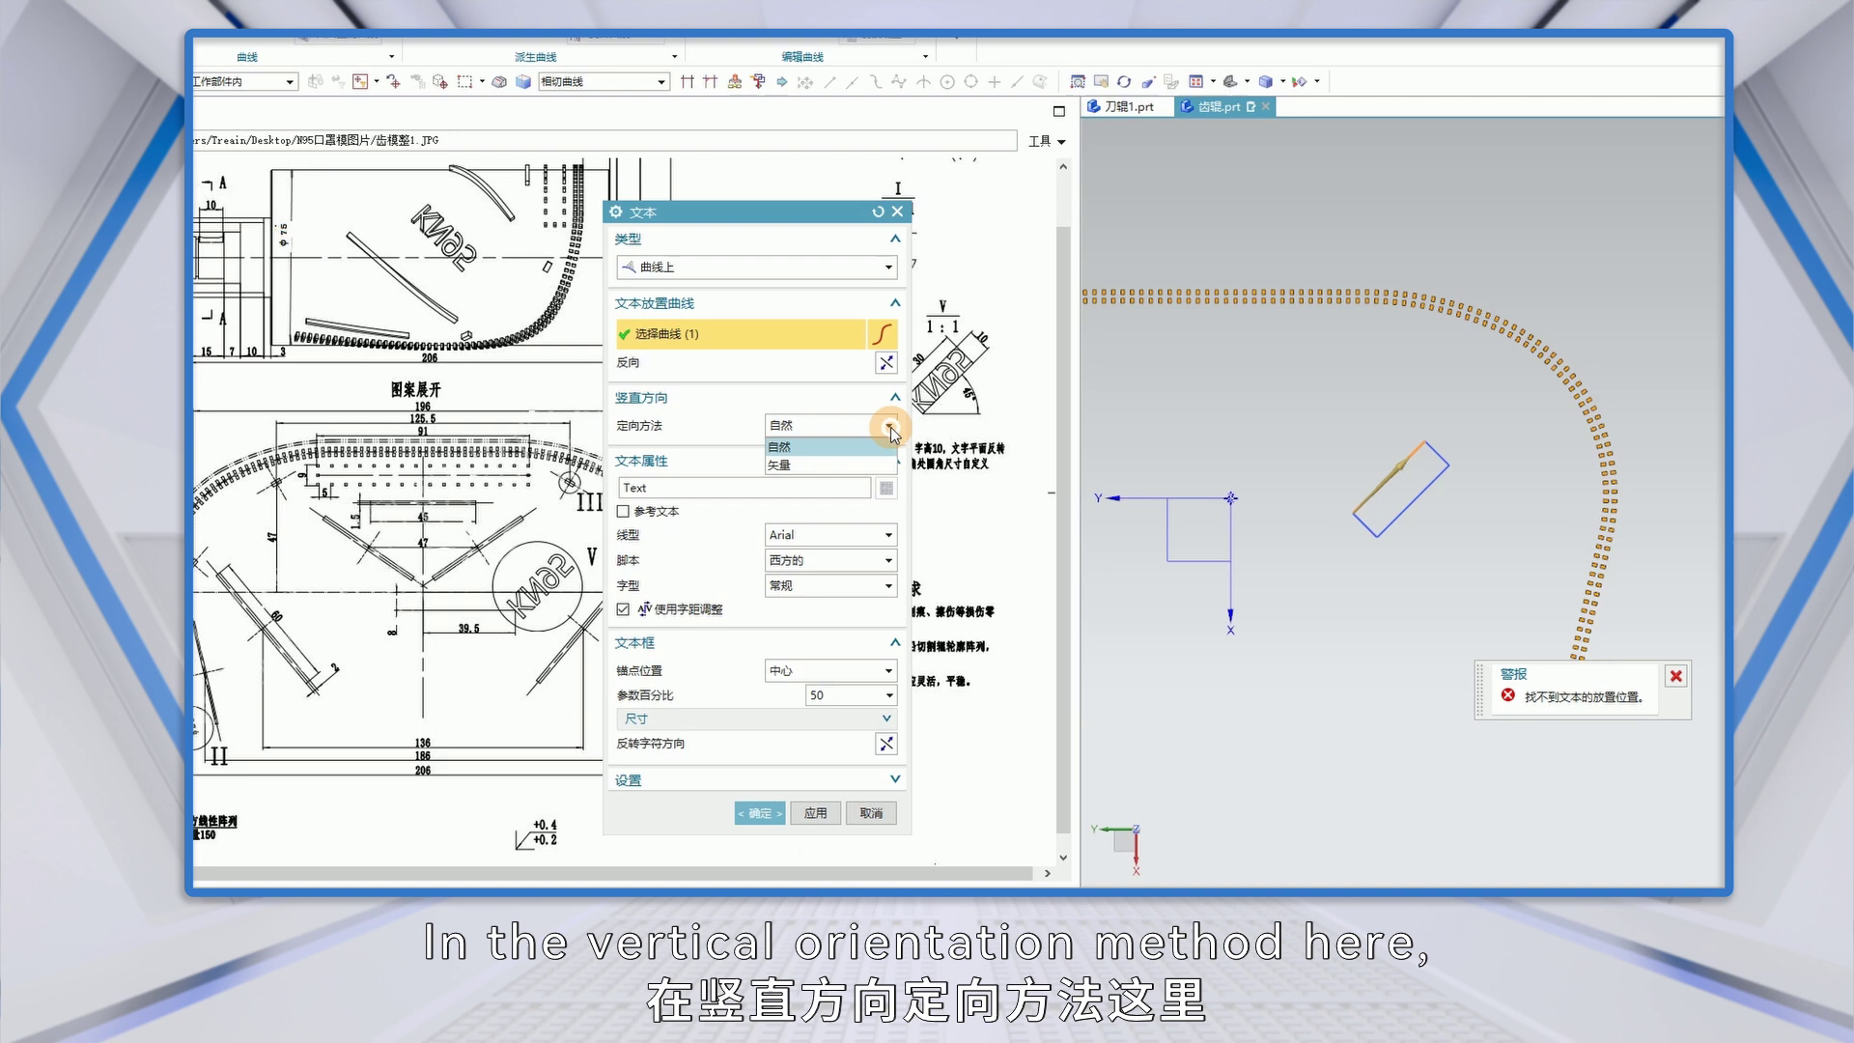
left_click(798, 467)
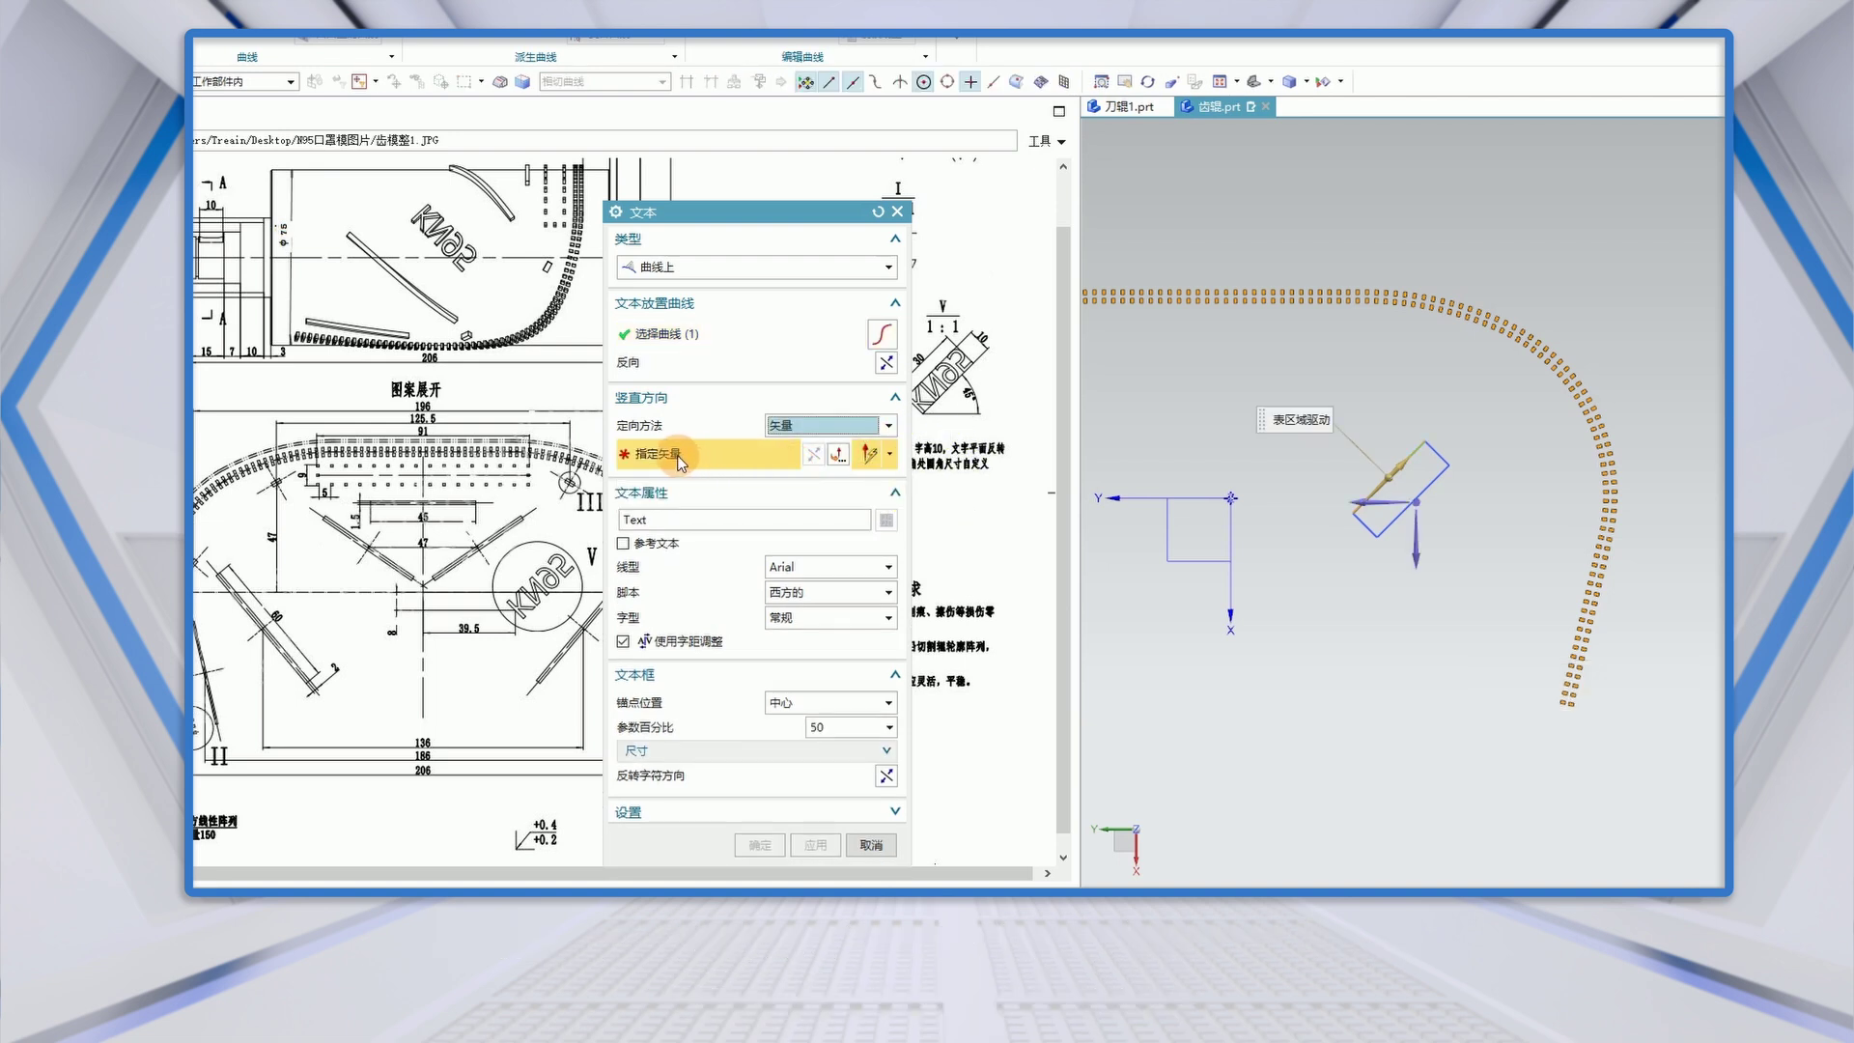
scroll(1372, 534, "up", 5)
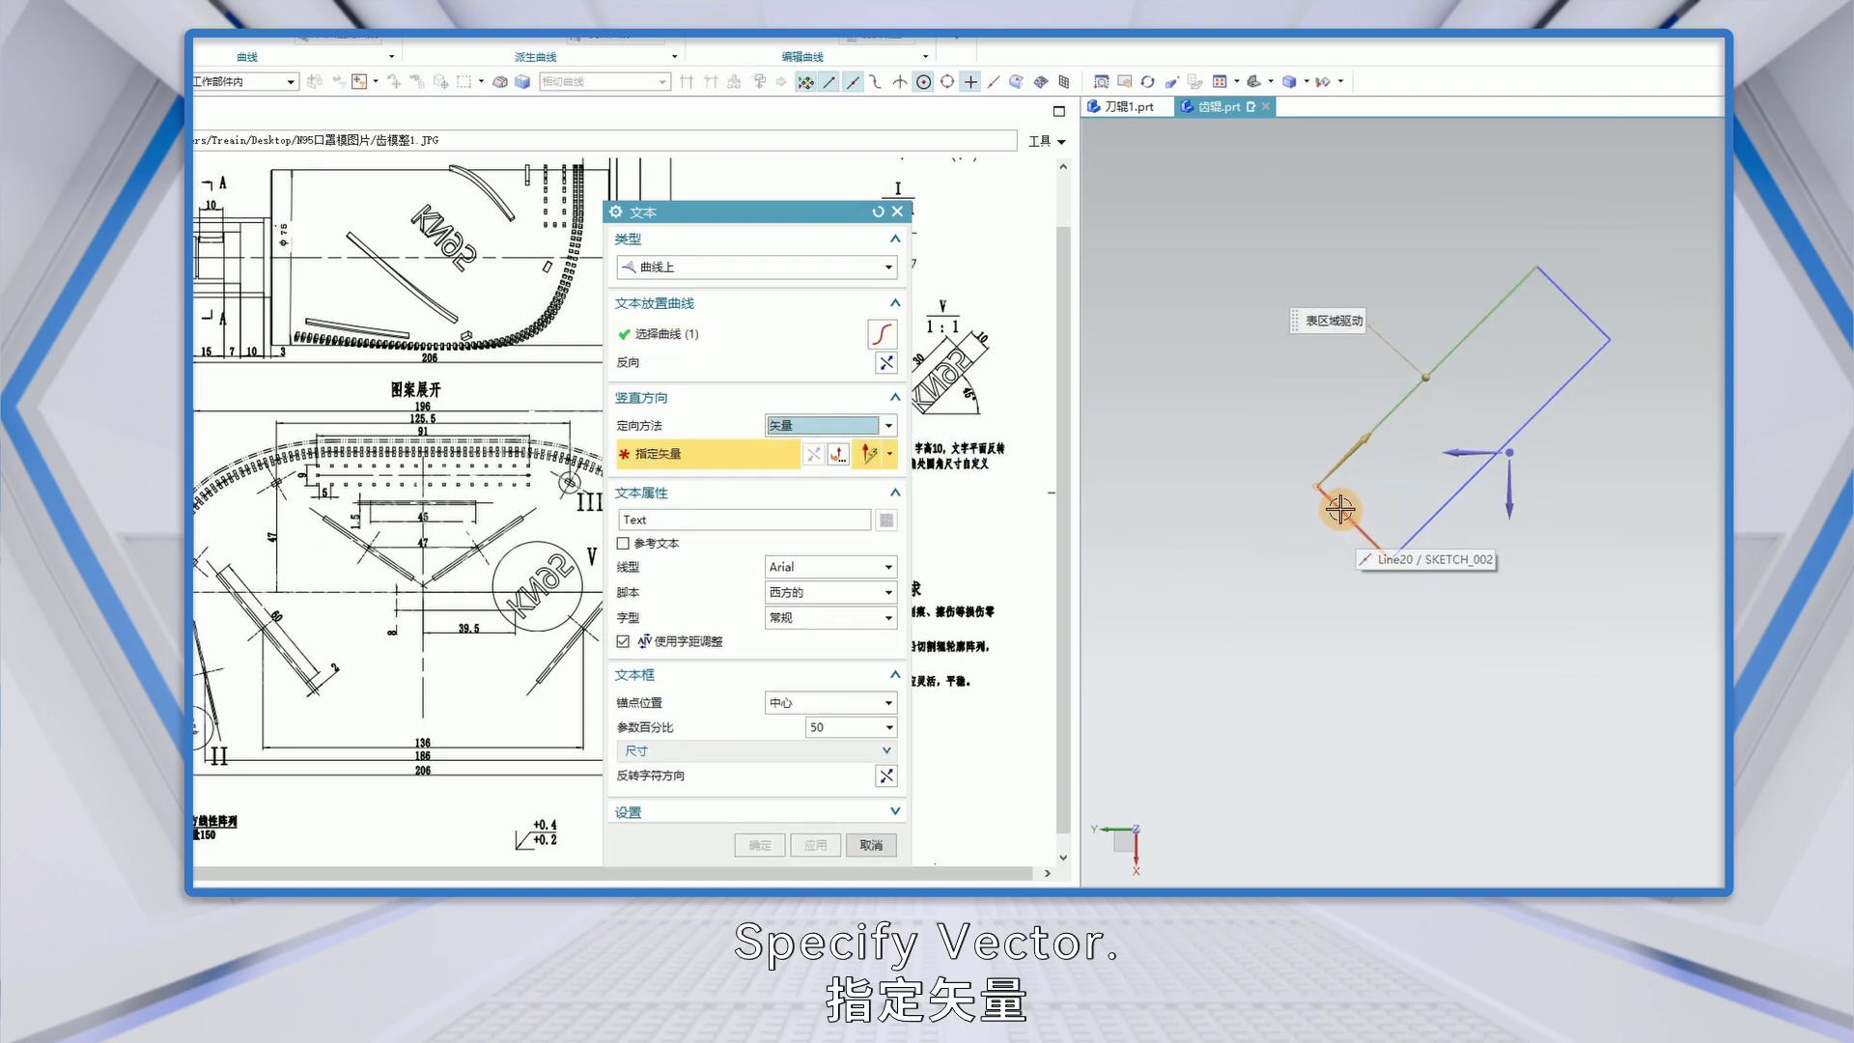
left_click(1340, 507)
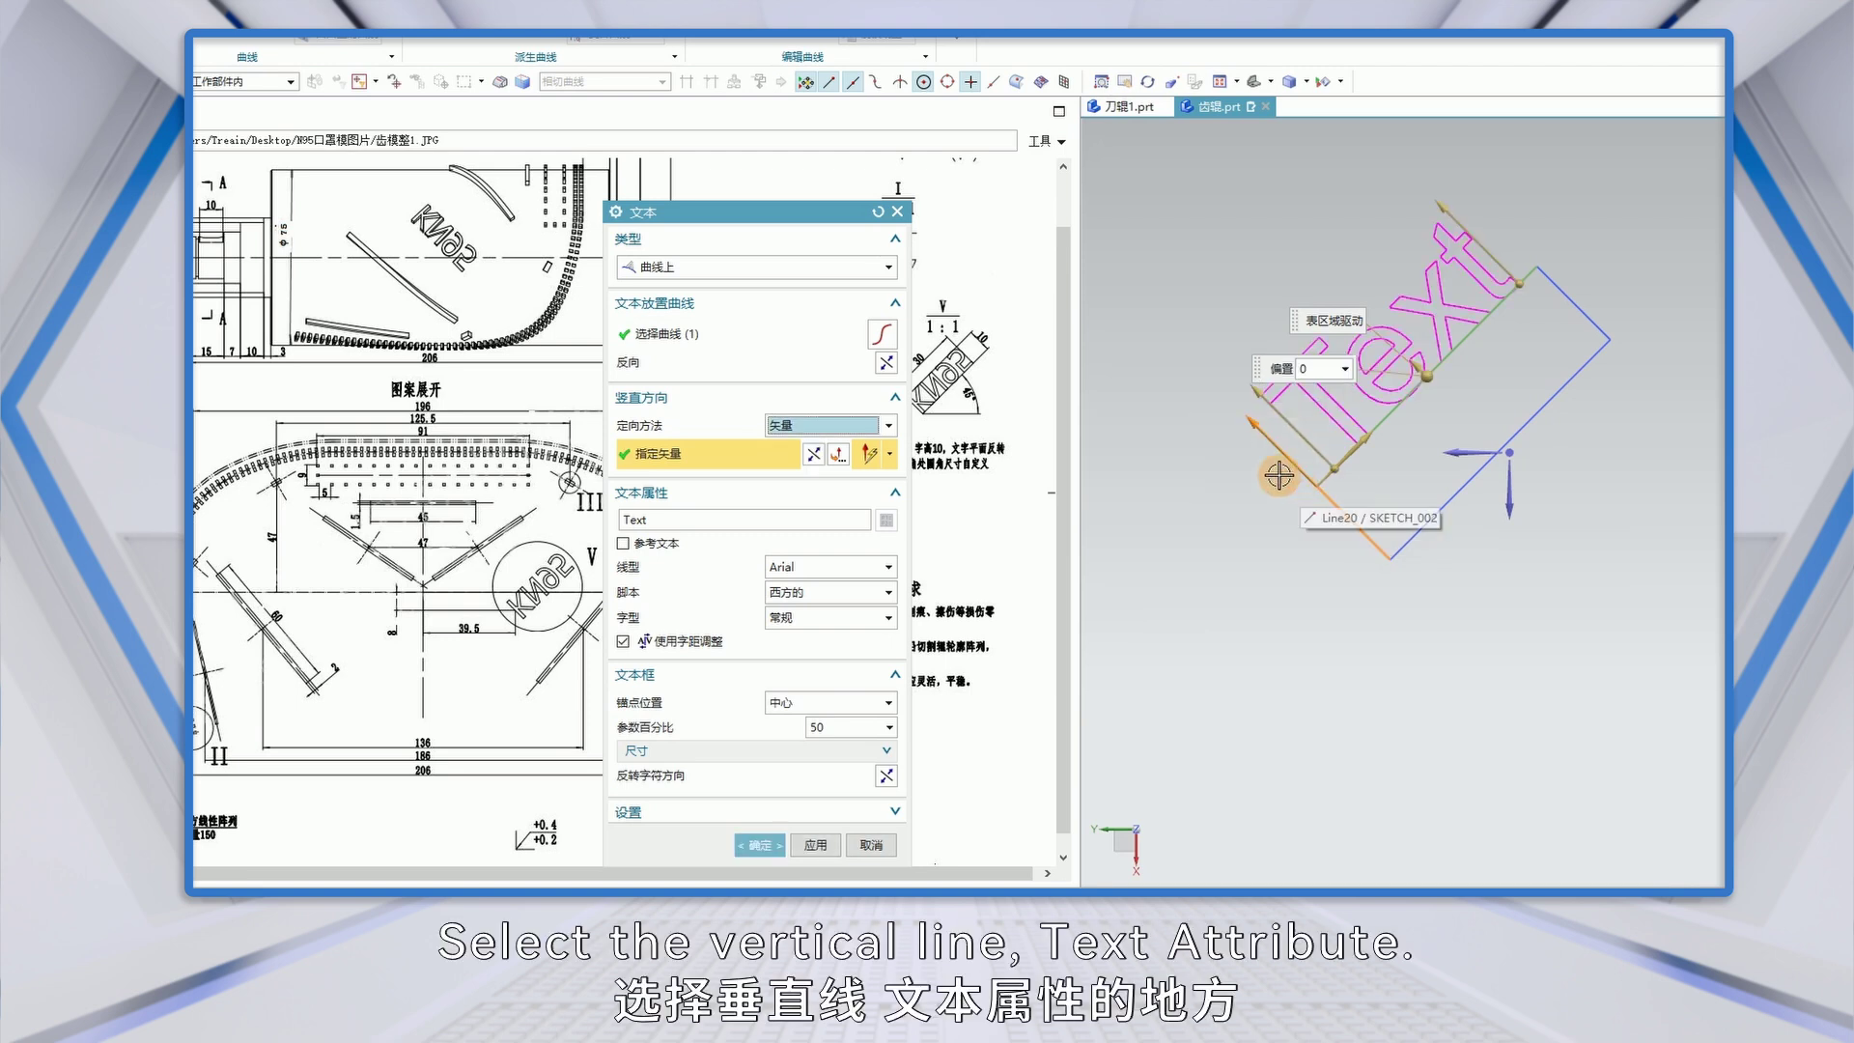
left_click_drag(826, 211, 825, 119)
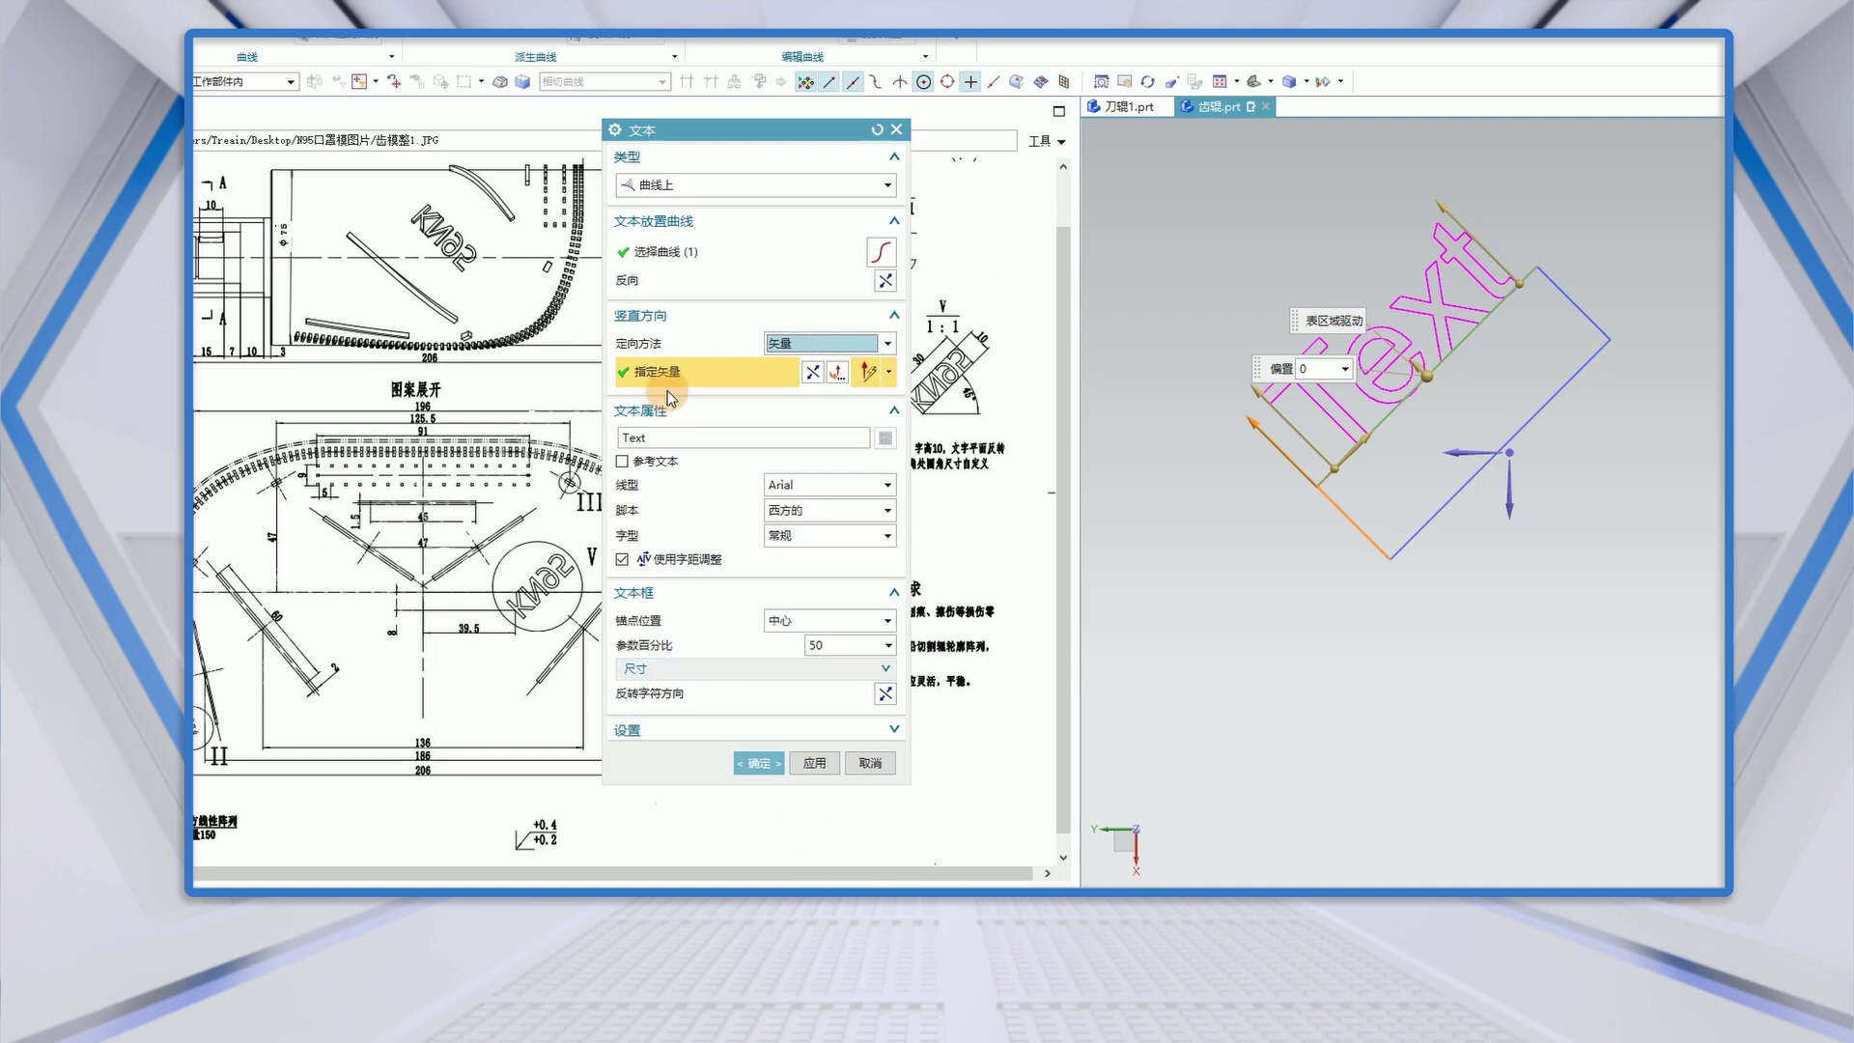
- Enter kn95 as the text and reverse the character direction so it lies inside the rectangle
left_click(642, 437)
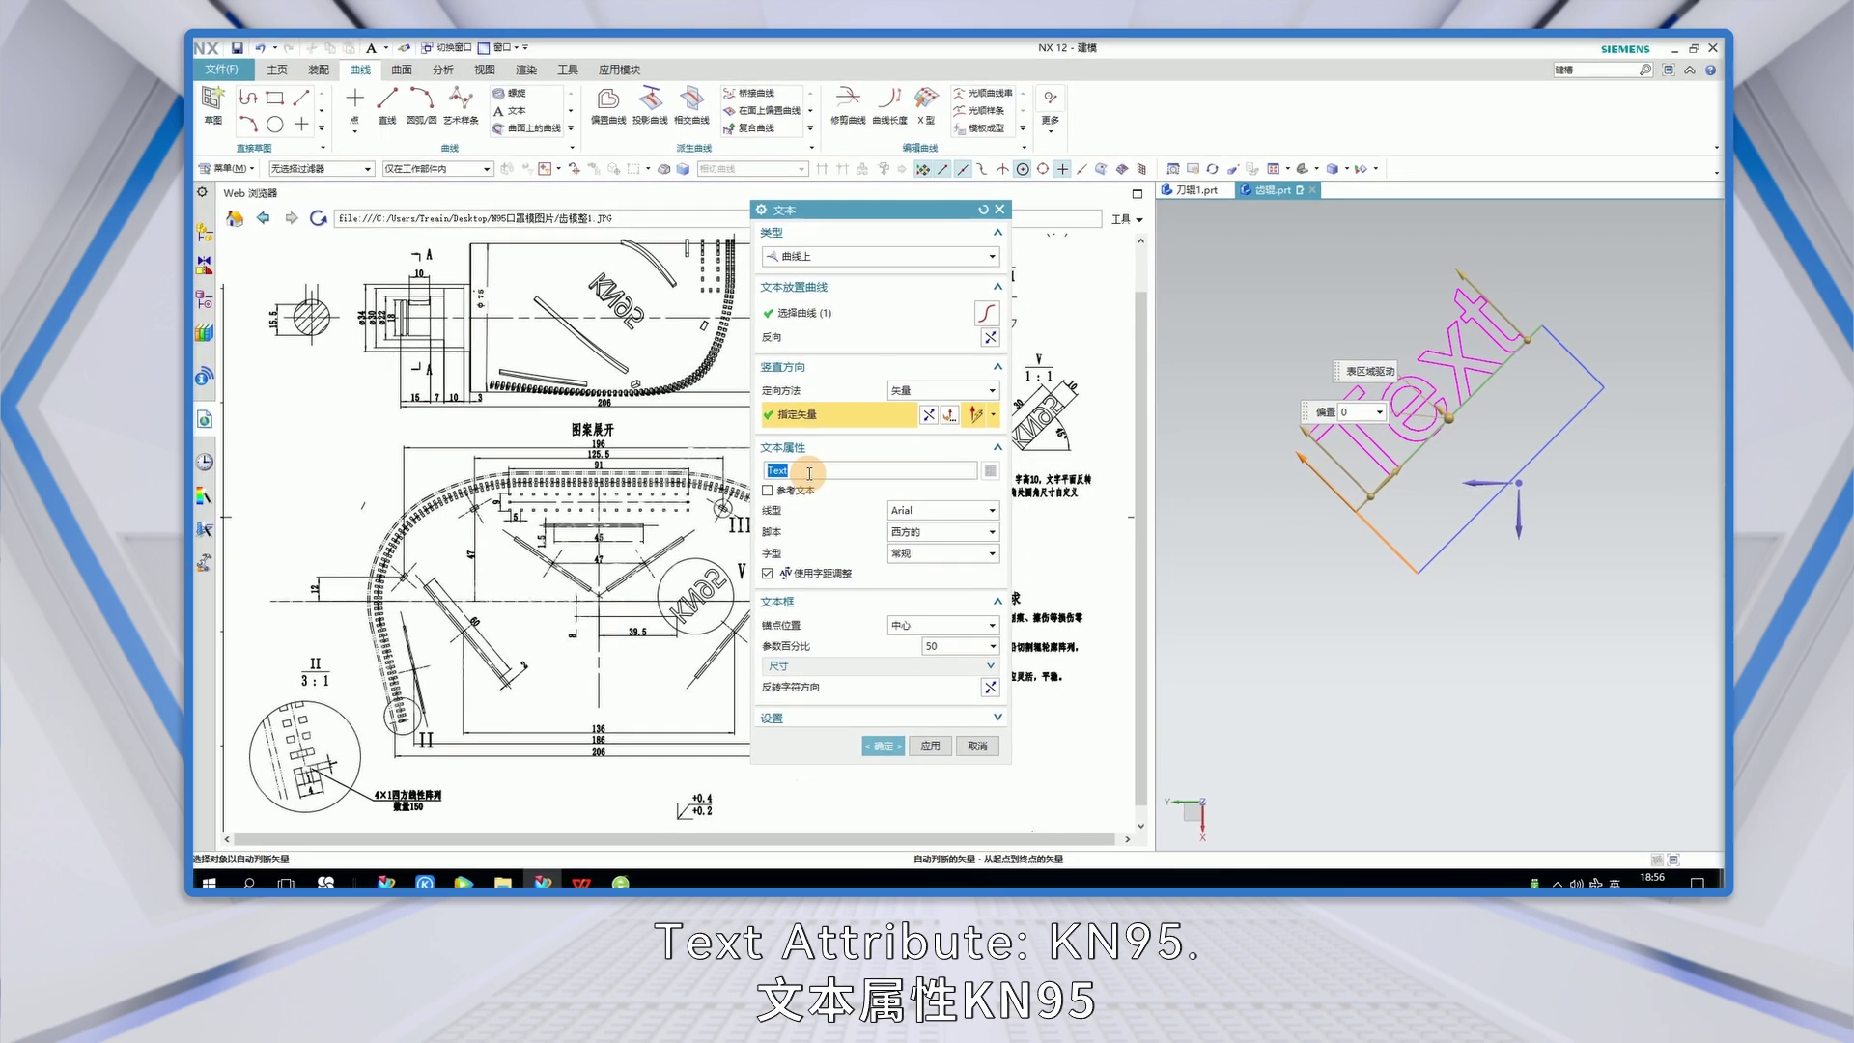
type("k")
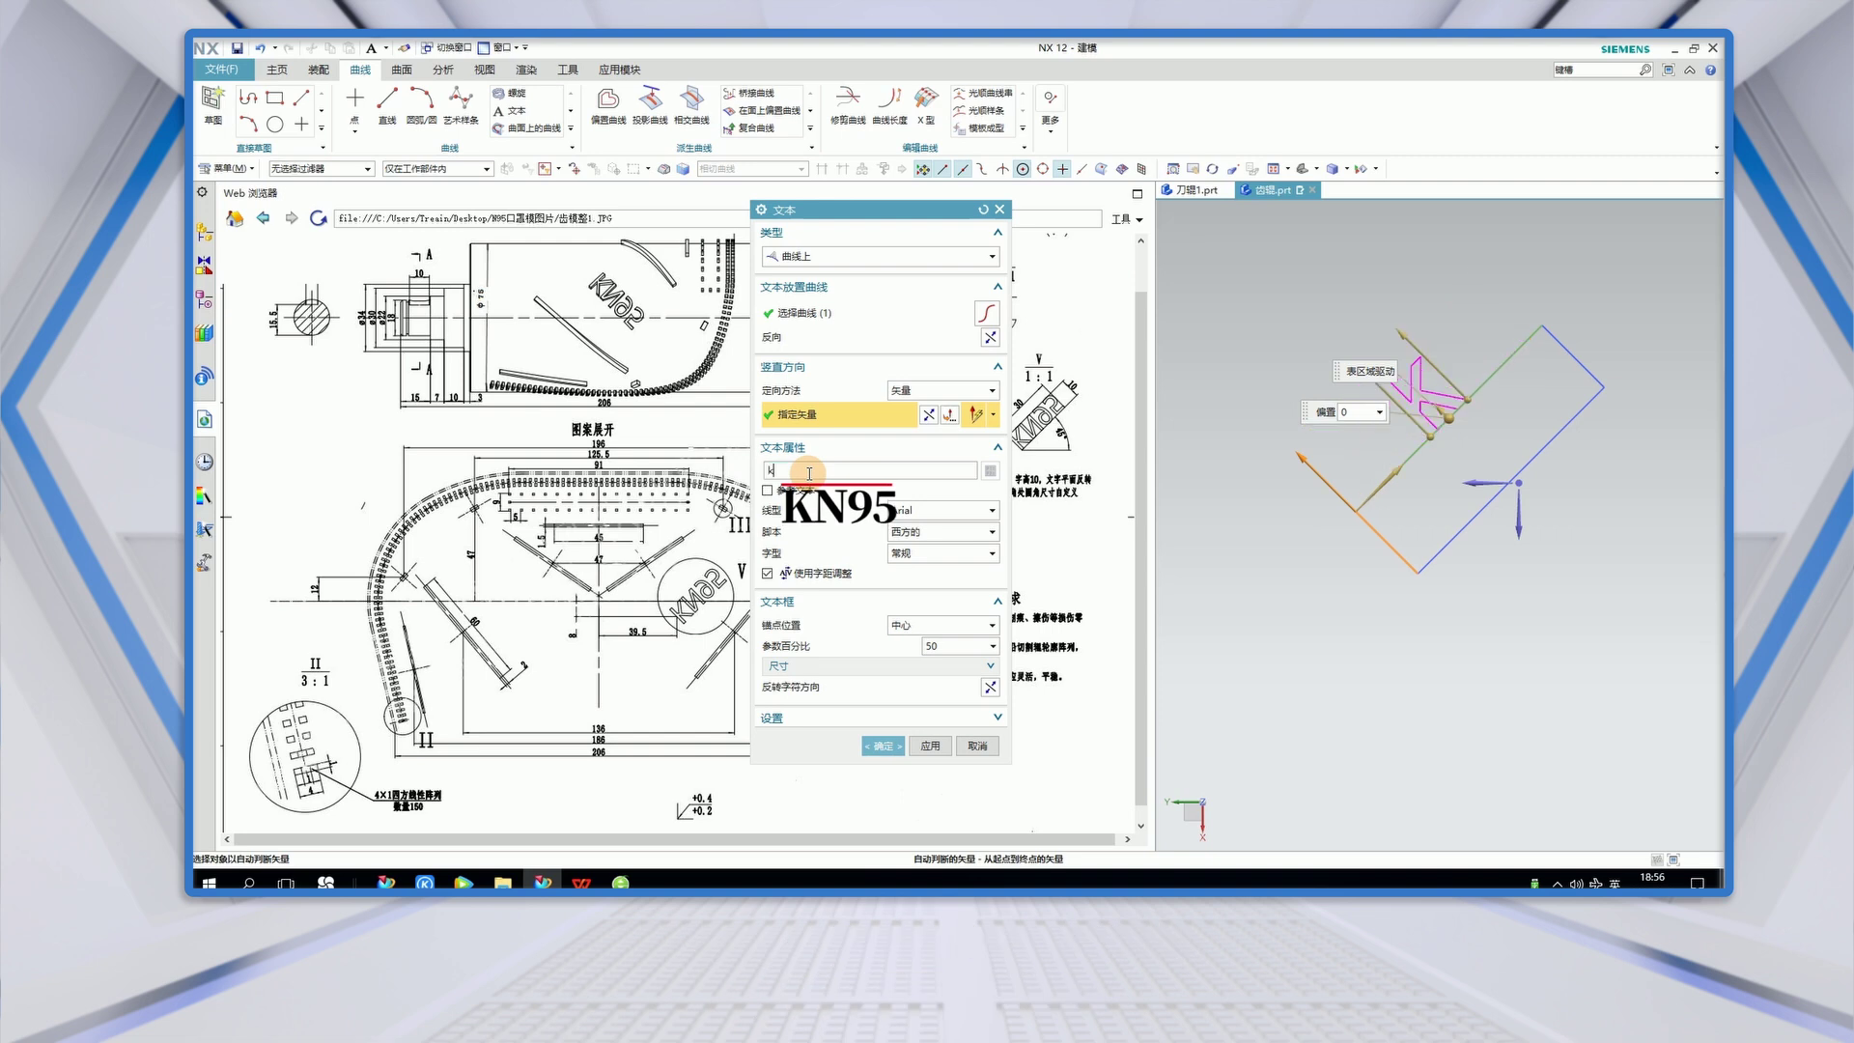
type("n95")
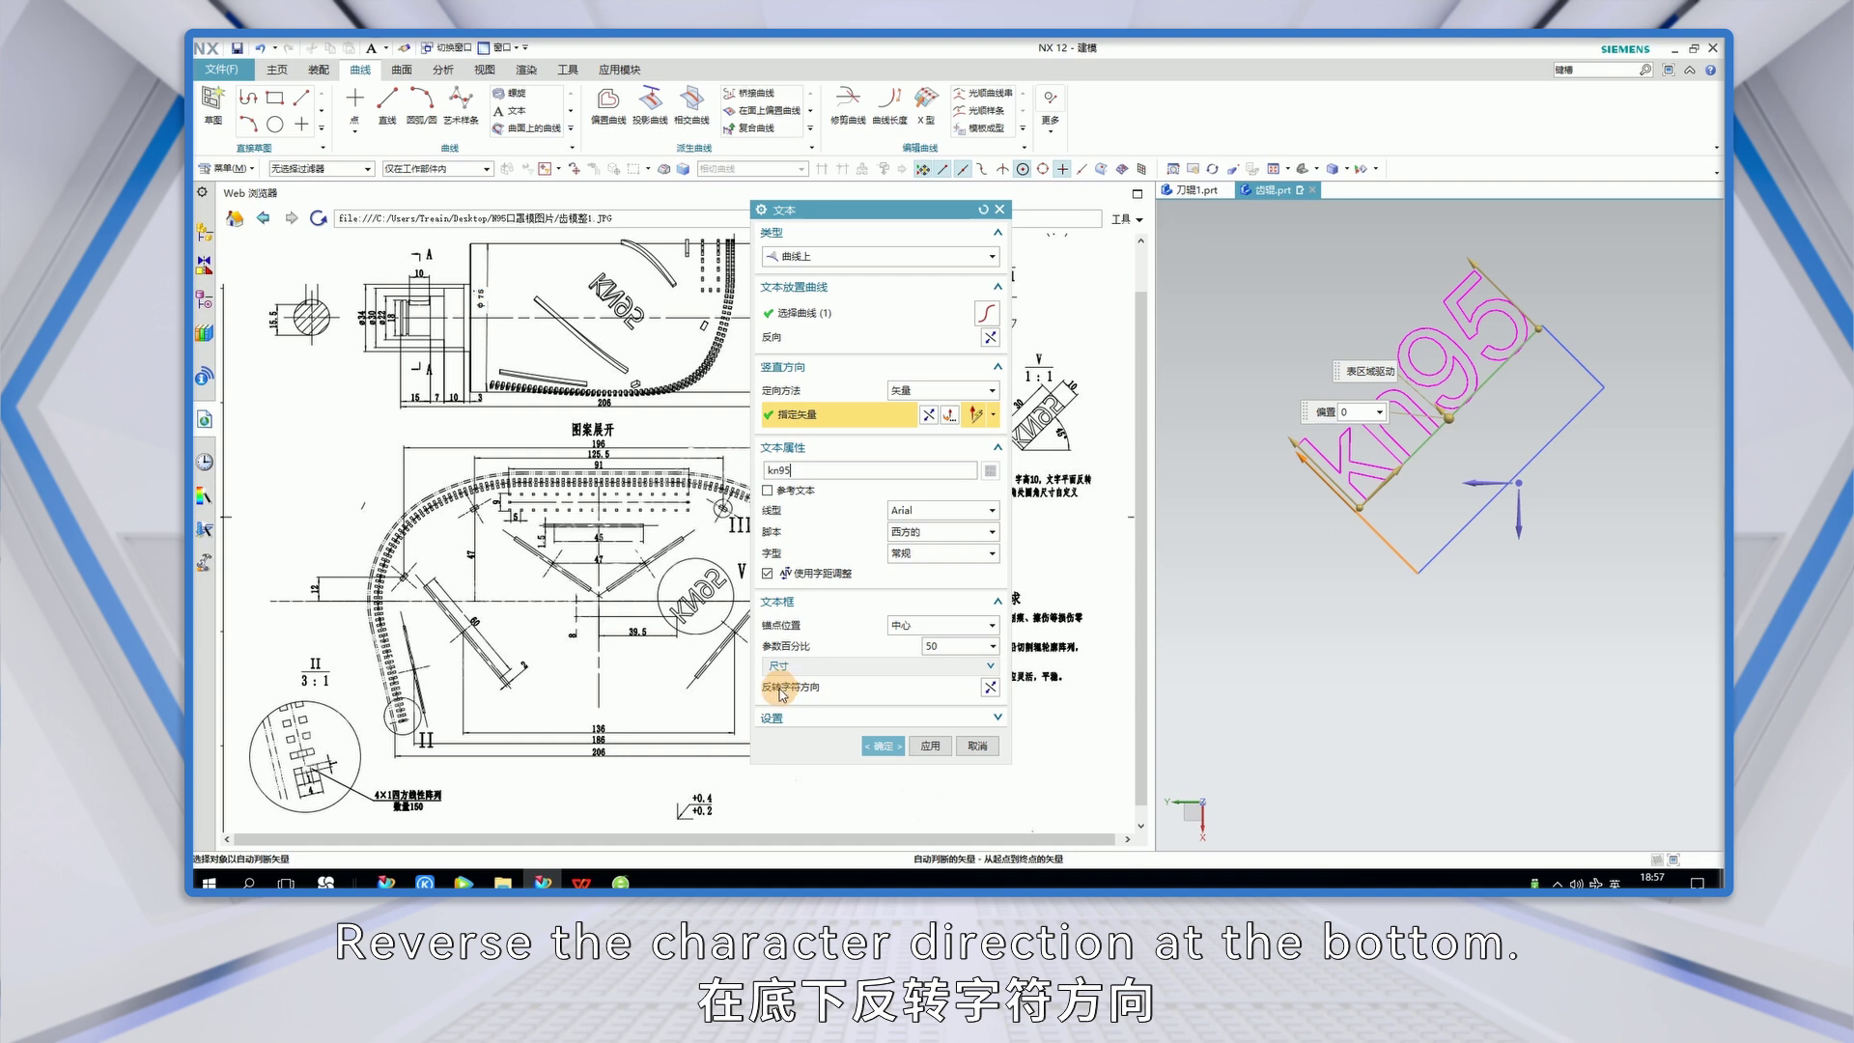
left_click(990, 688)
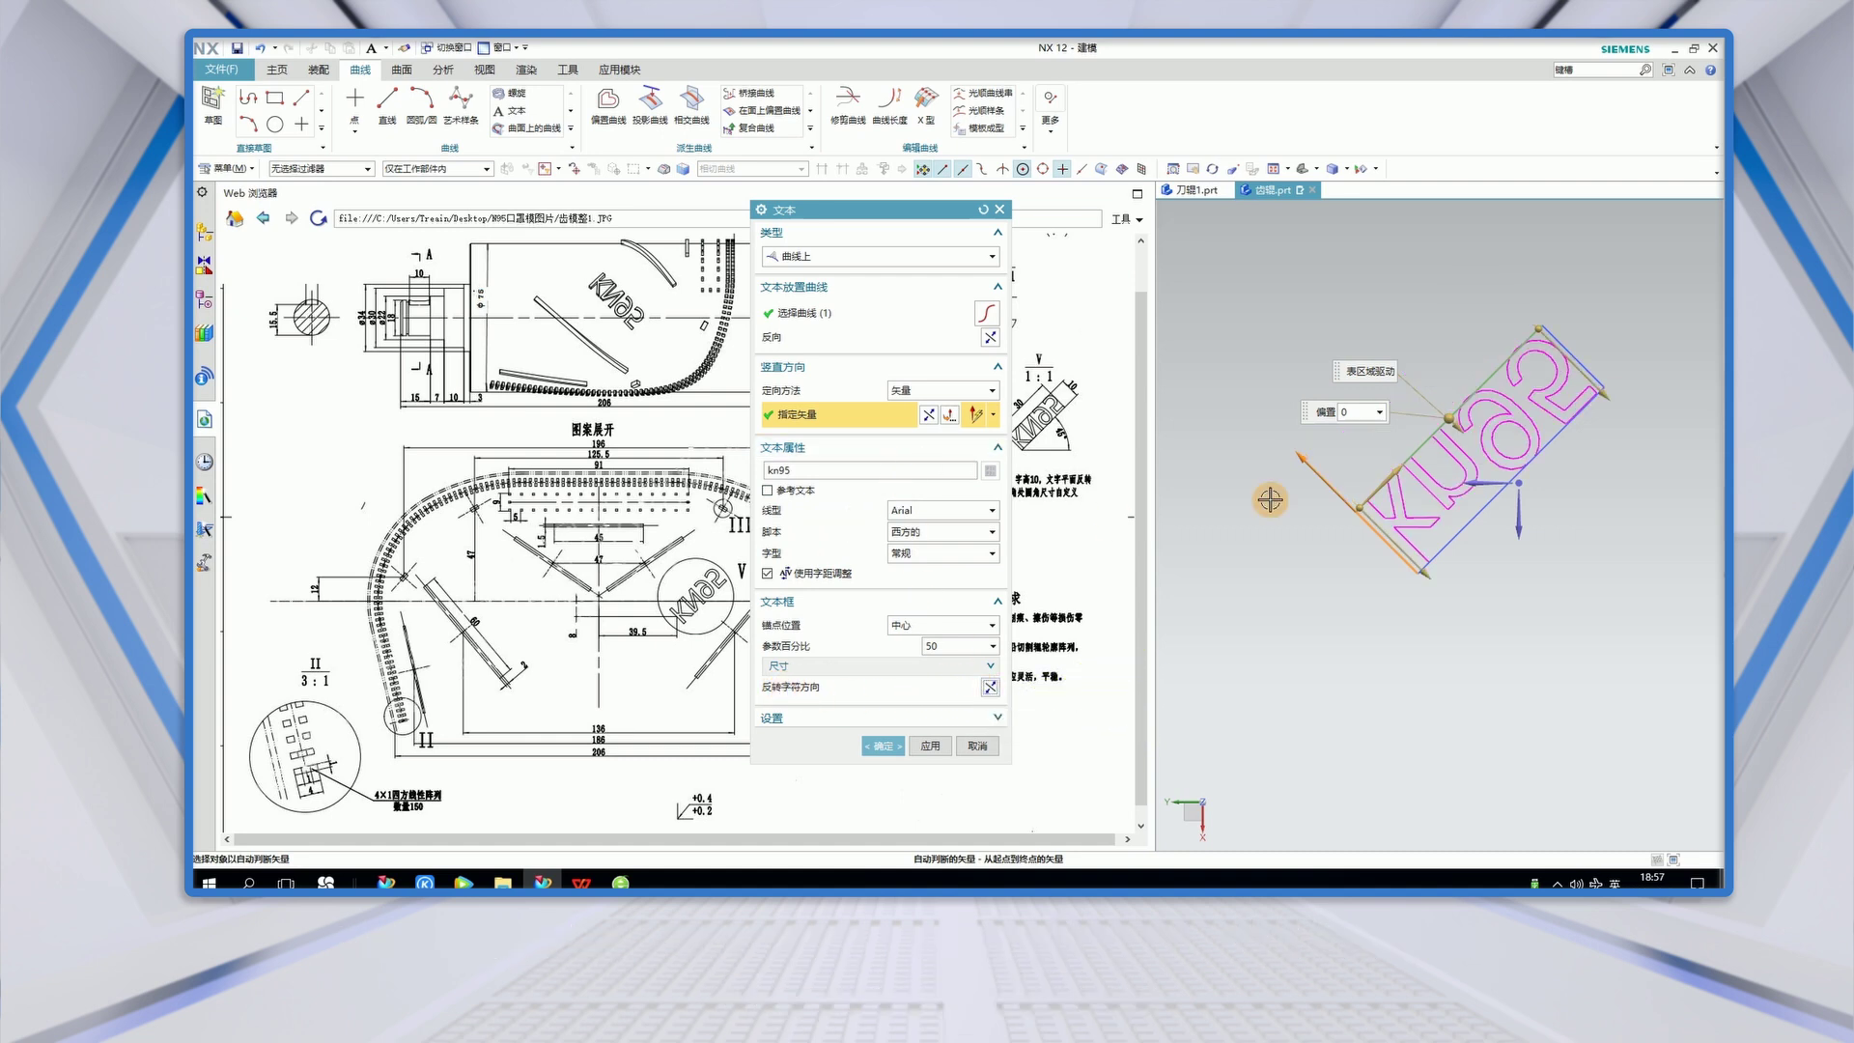
- Set the text font to 微软雅黑 (Microsoft YaHei) to resemble the lettering in the reference drawing
left_click_drag(908, 204, 1130, 197)
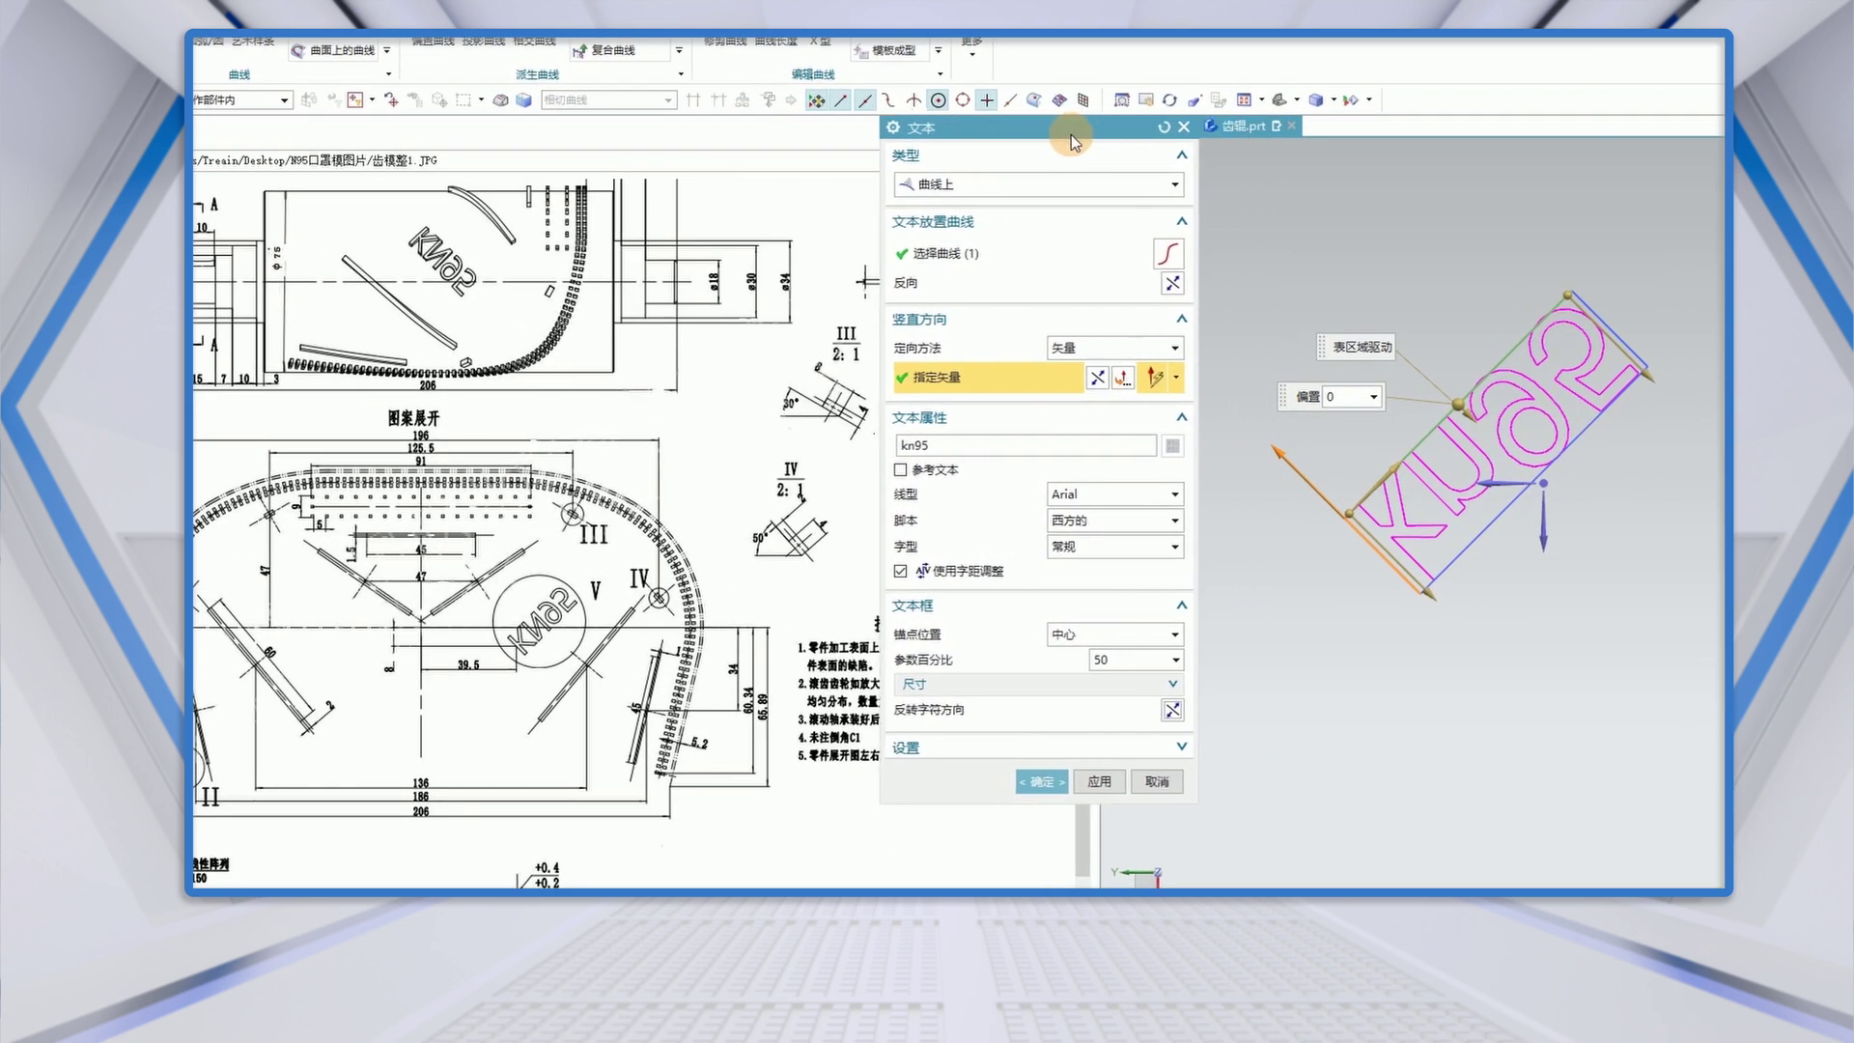
left_click_drag(1070, 135, 1055, 135)
left_click(542, 642)
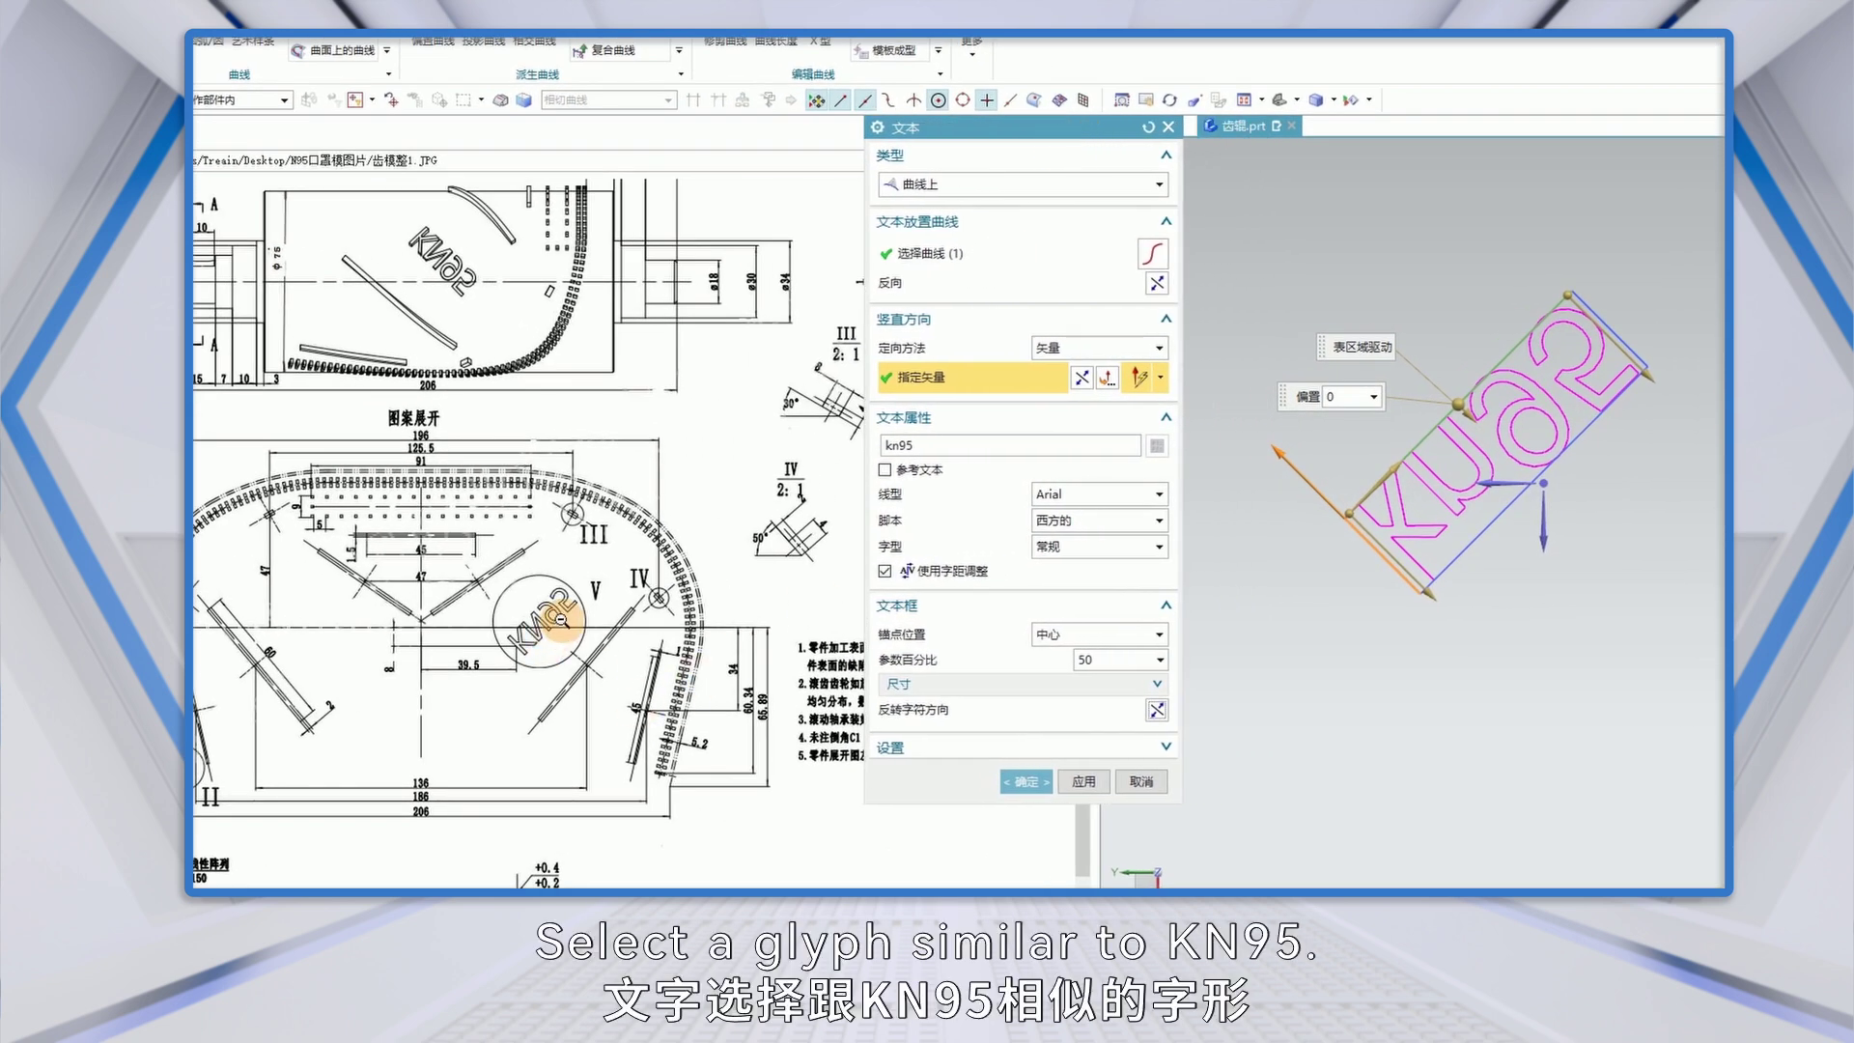
left_click(1099, 514)
left_click(1161, 531)
left_click(1161, 531)
left_click(1159, 494)
left_click_drag(1246, 579, 1230, 811)
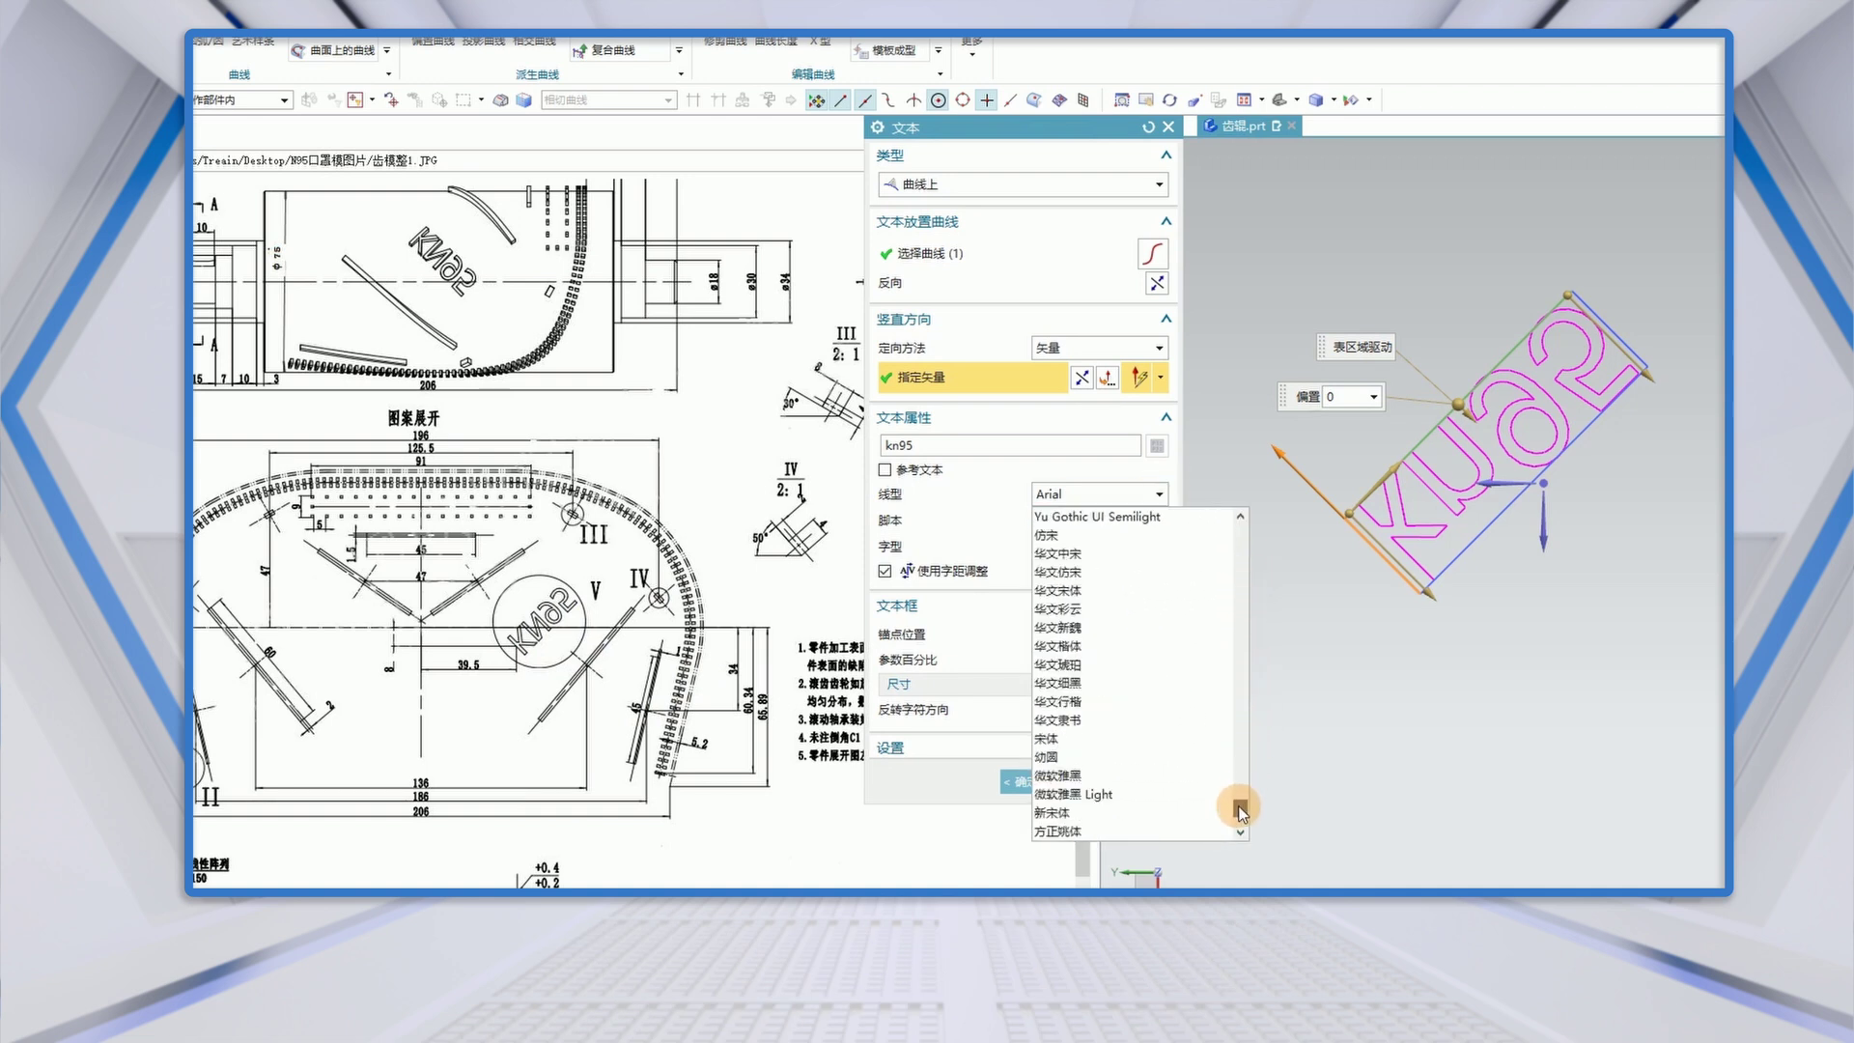
left_click(1072, 773)
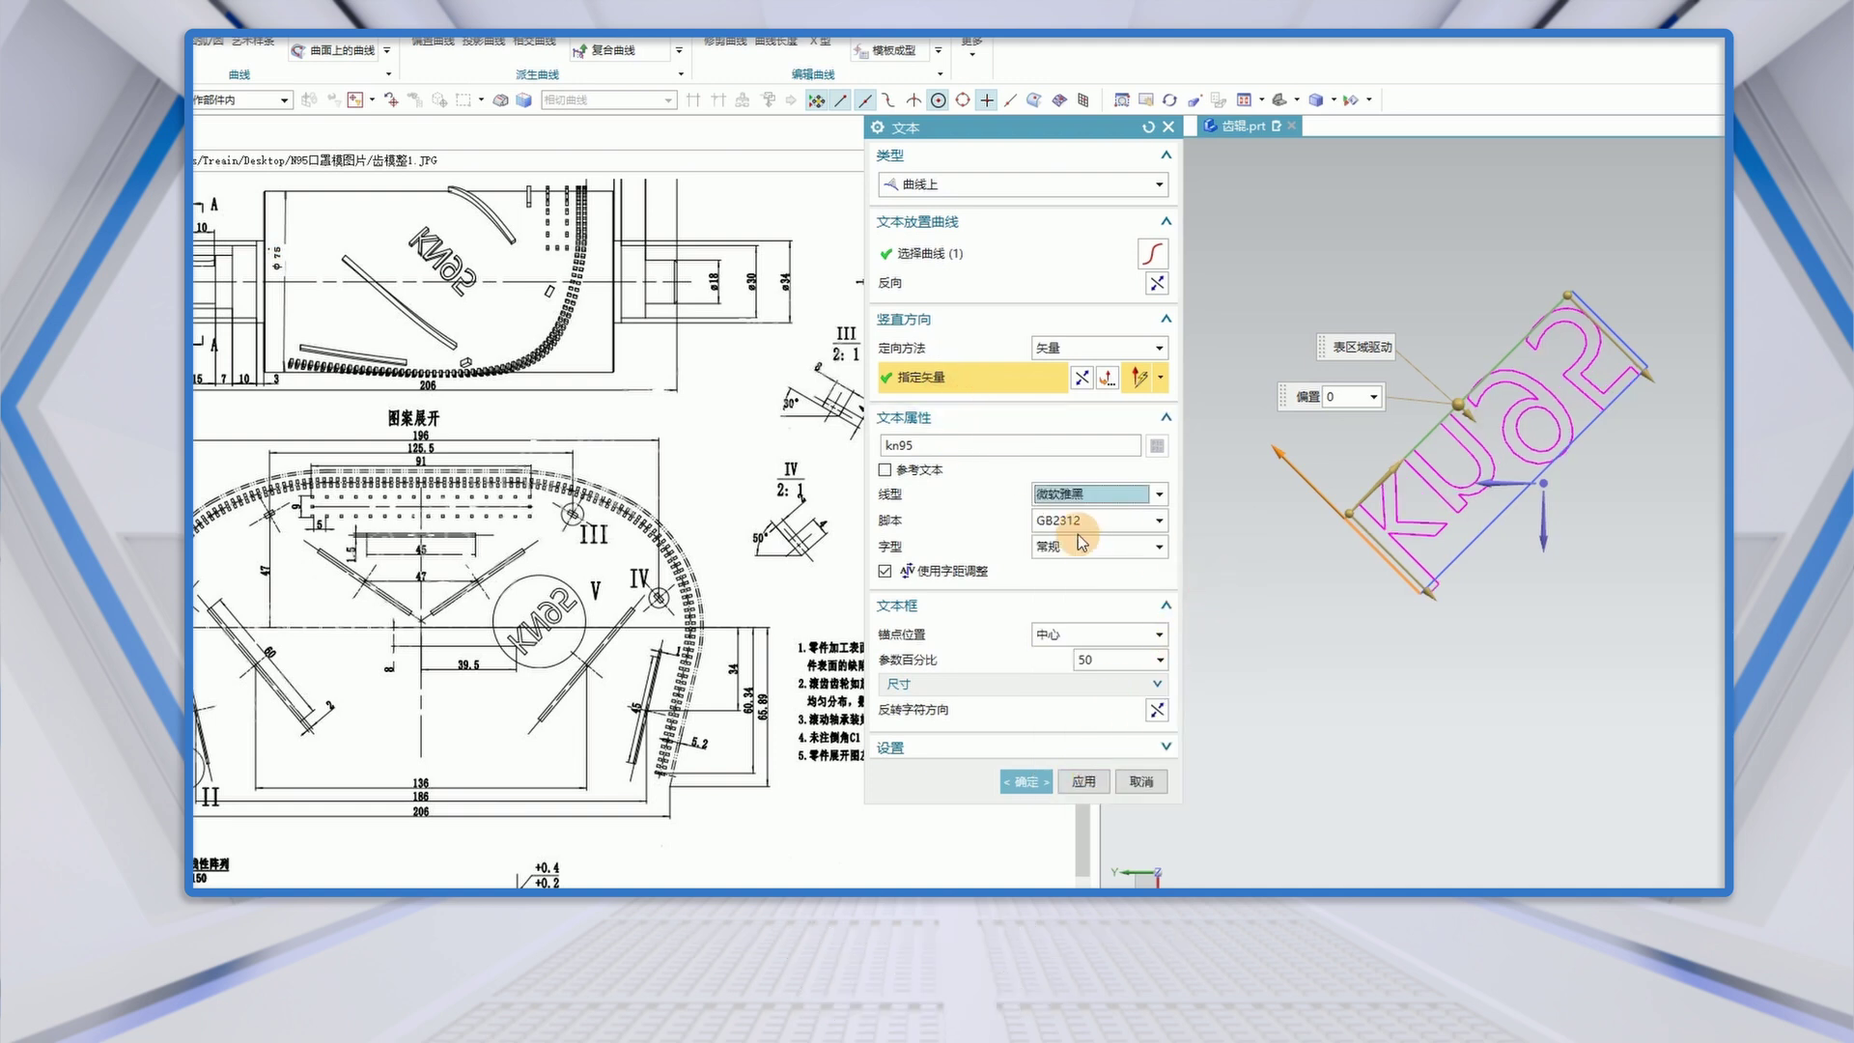
- Change the text to capital KN95 and create the text curves
double_click(912, 446)
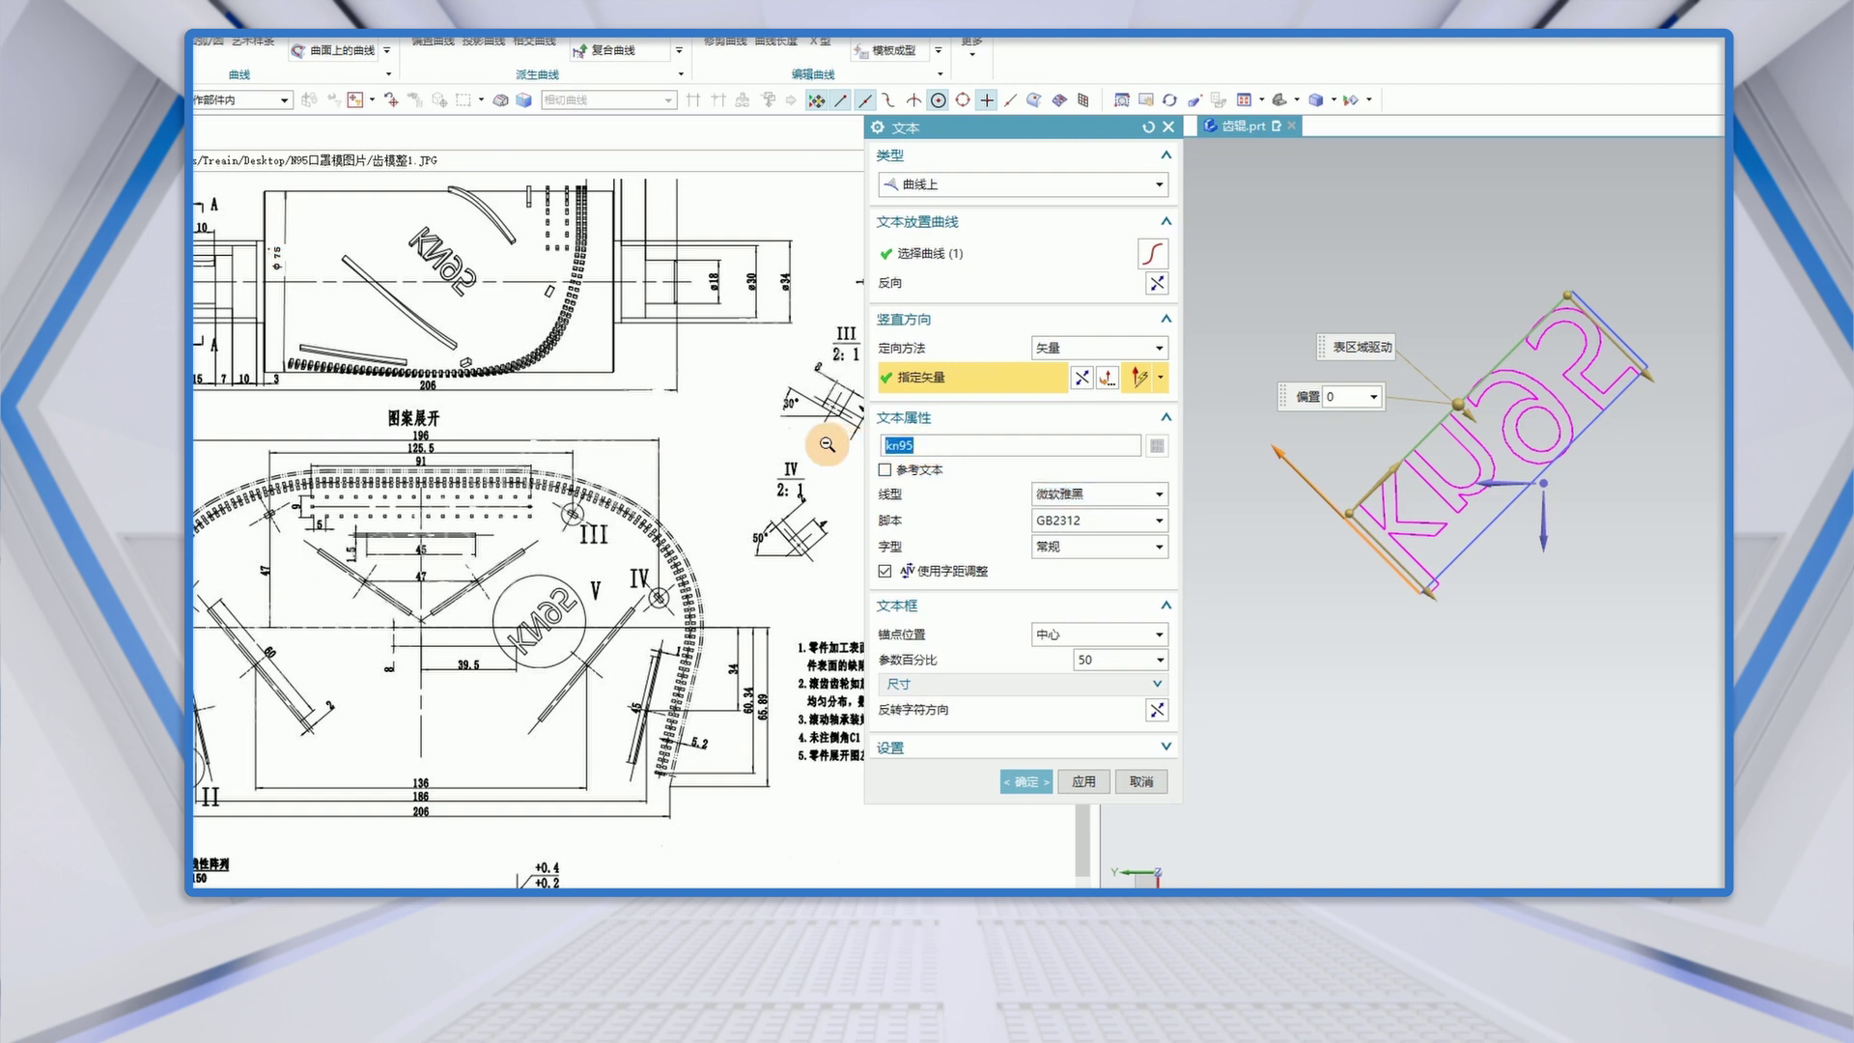
type("K")
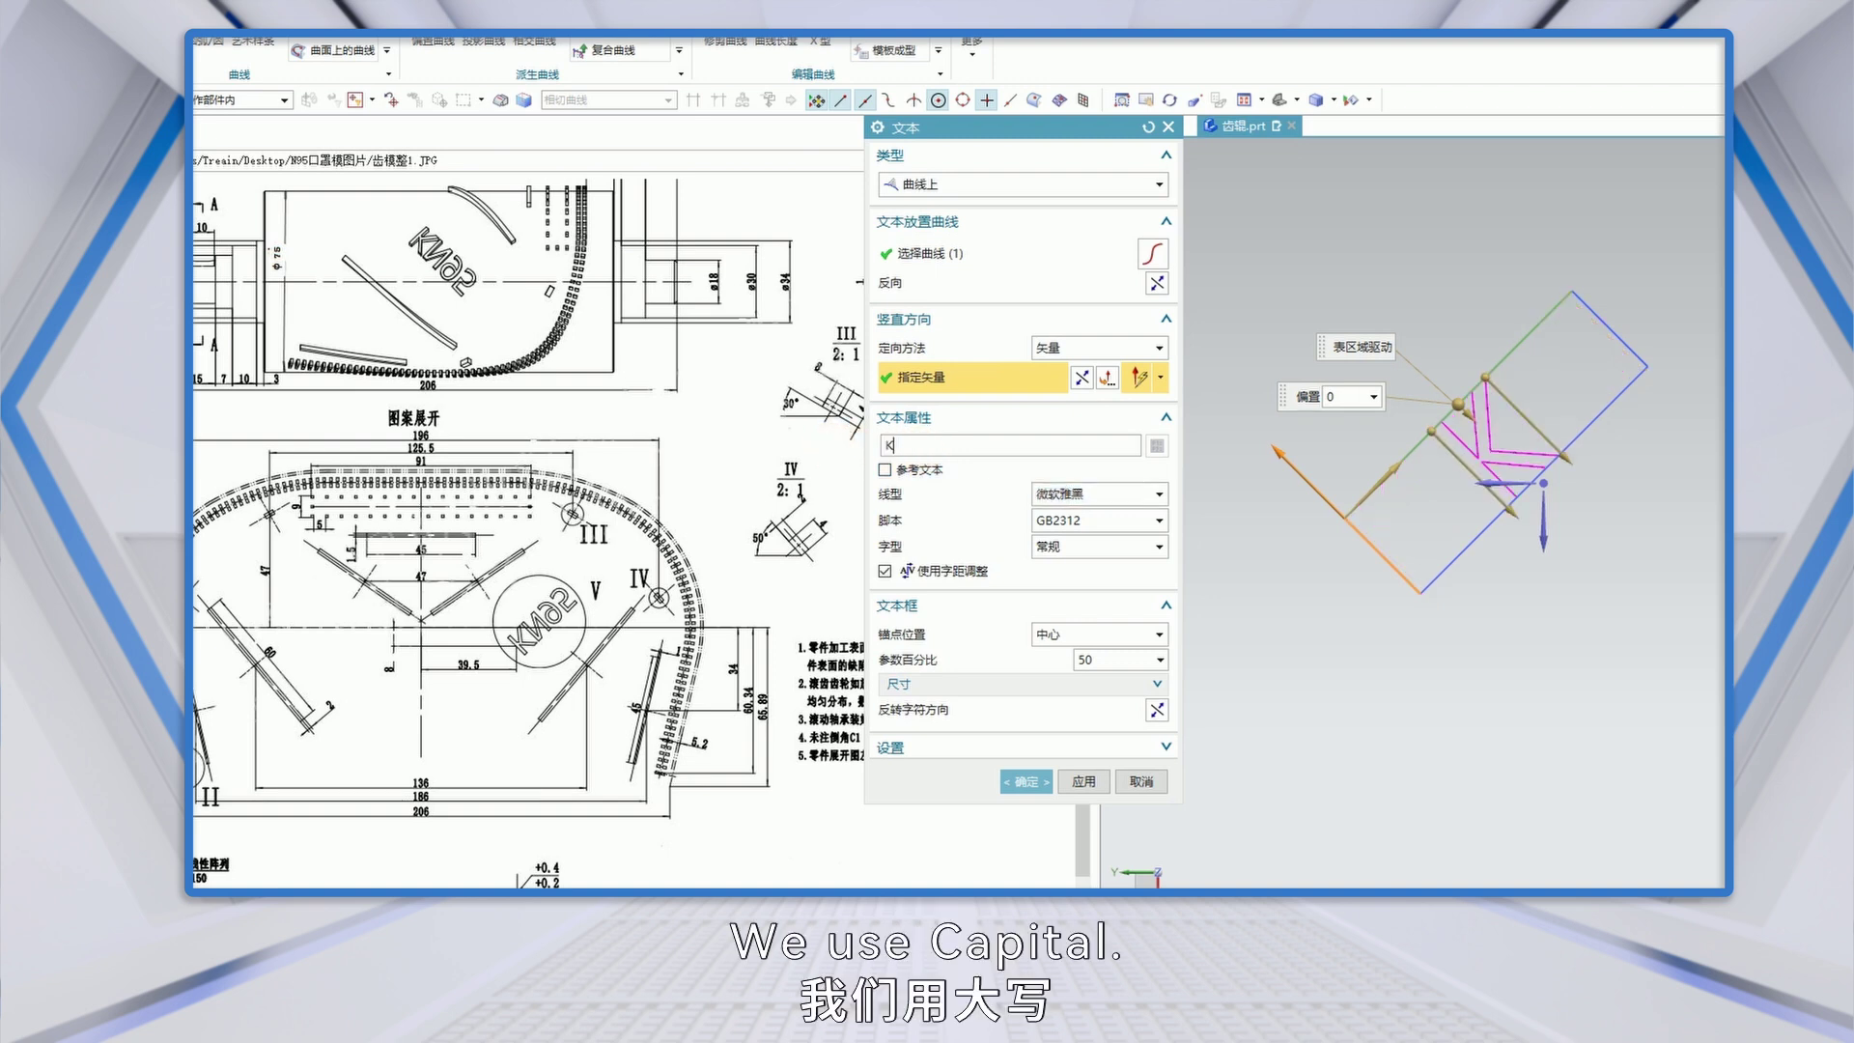
type("N95")
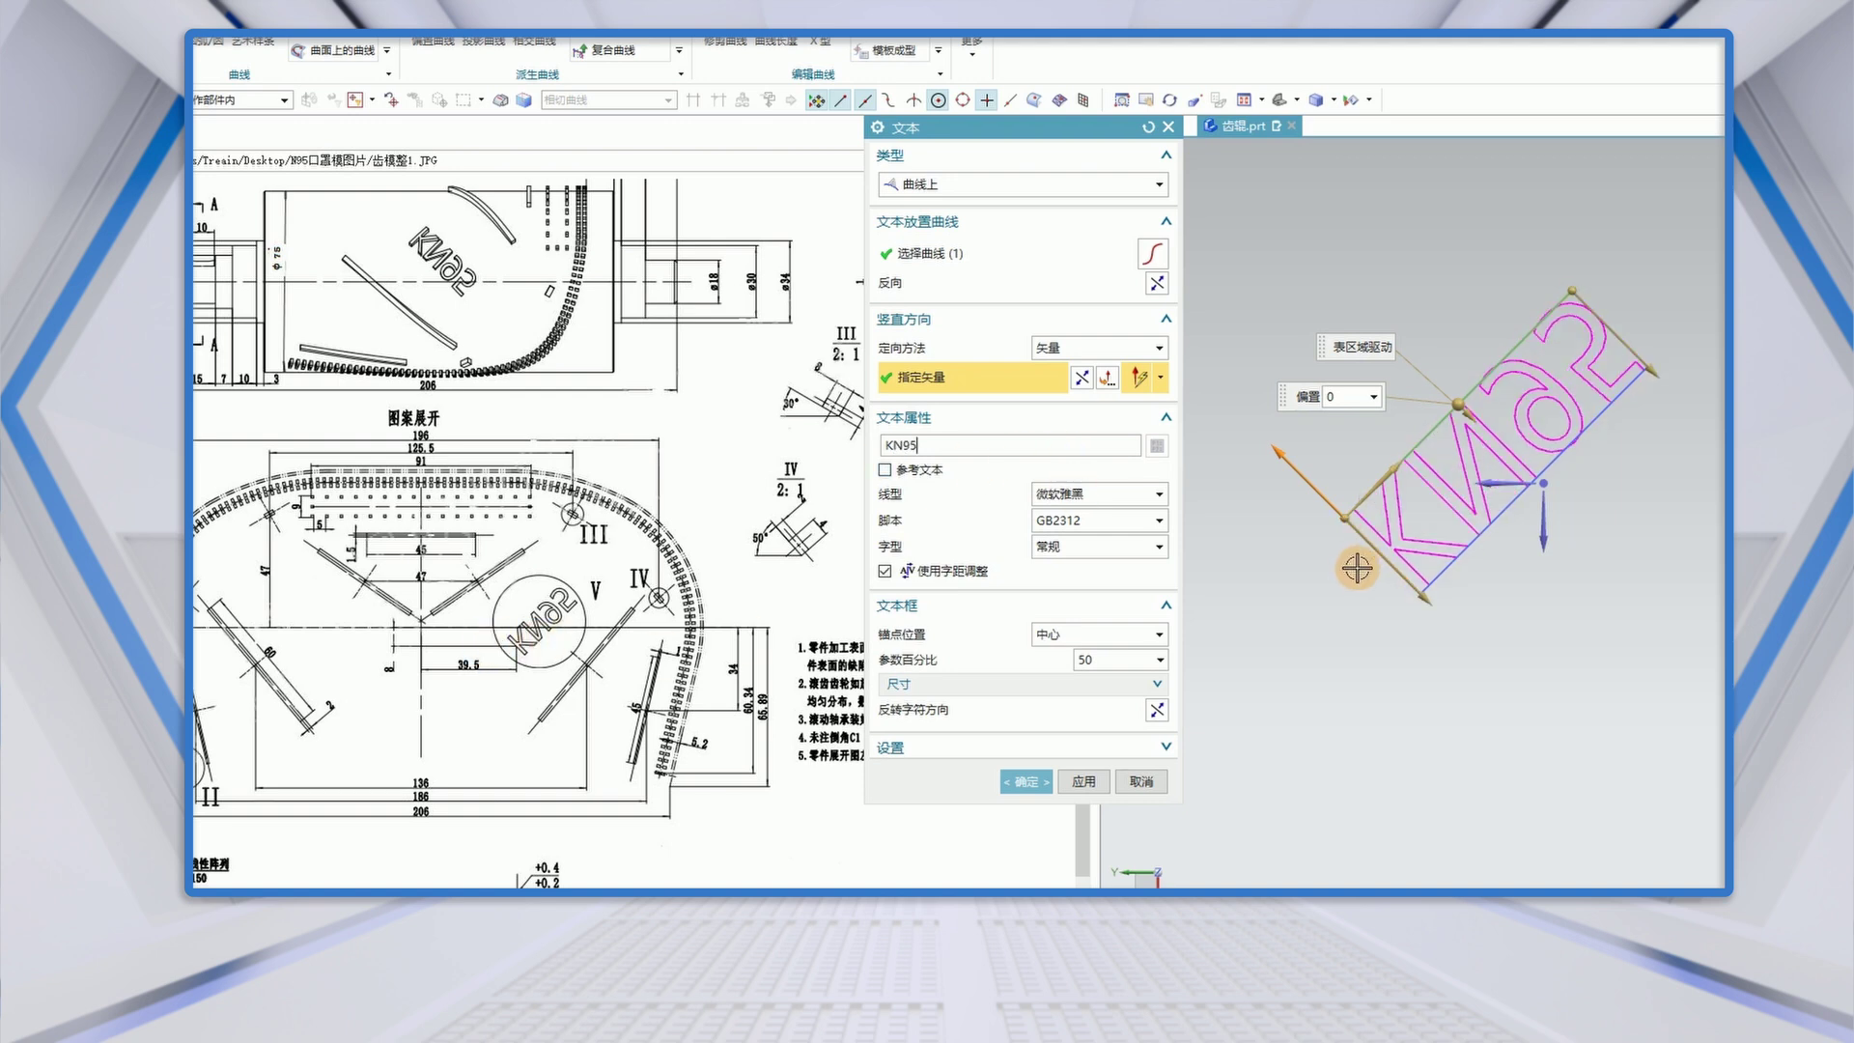
left_click(1026, 781)
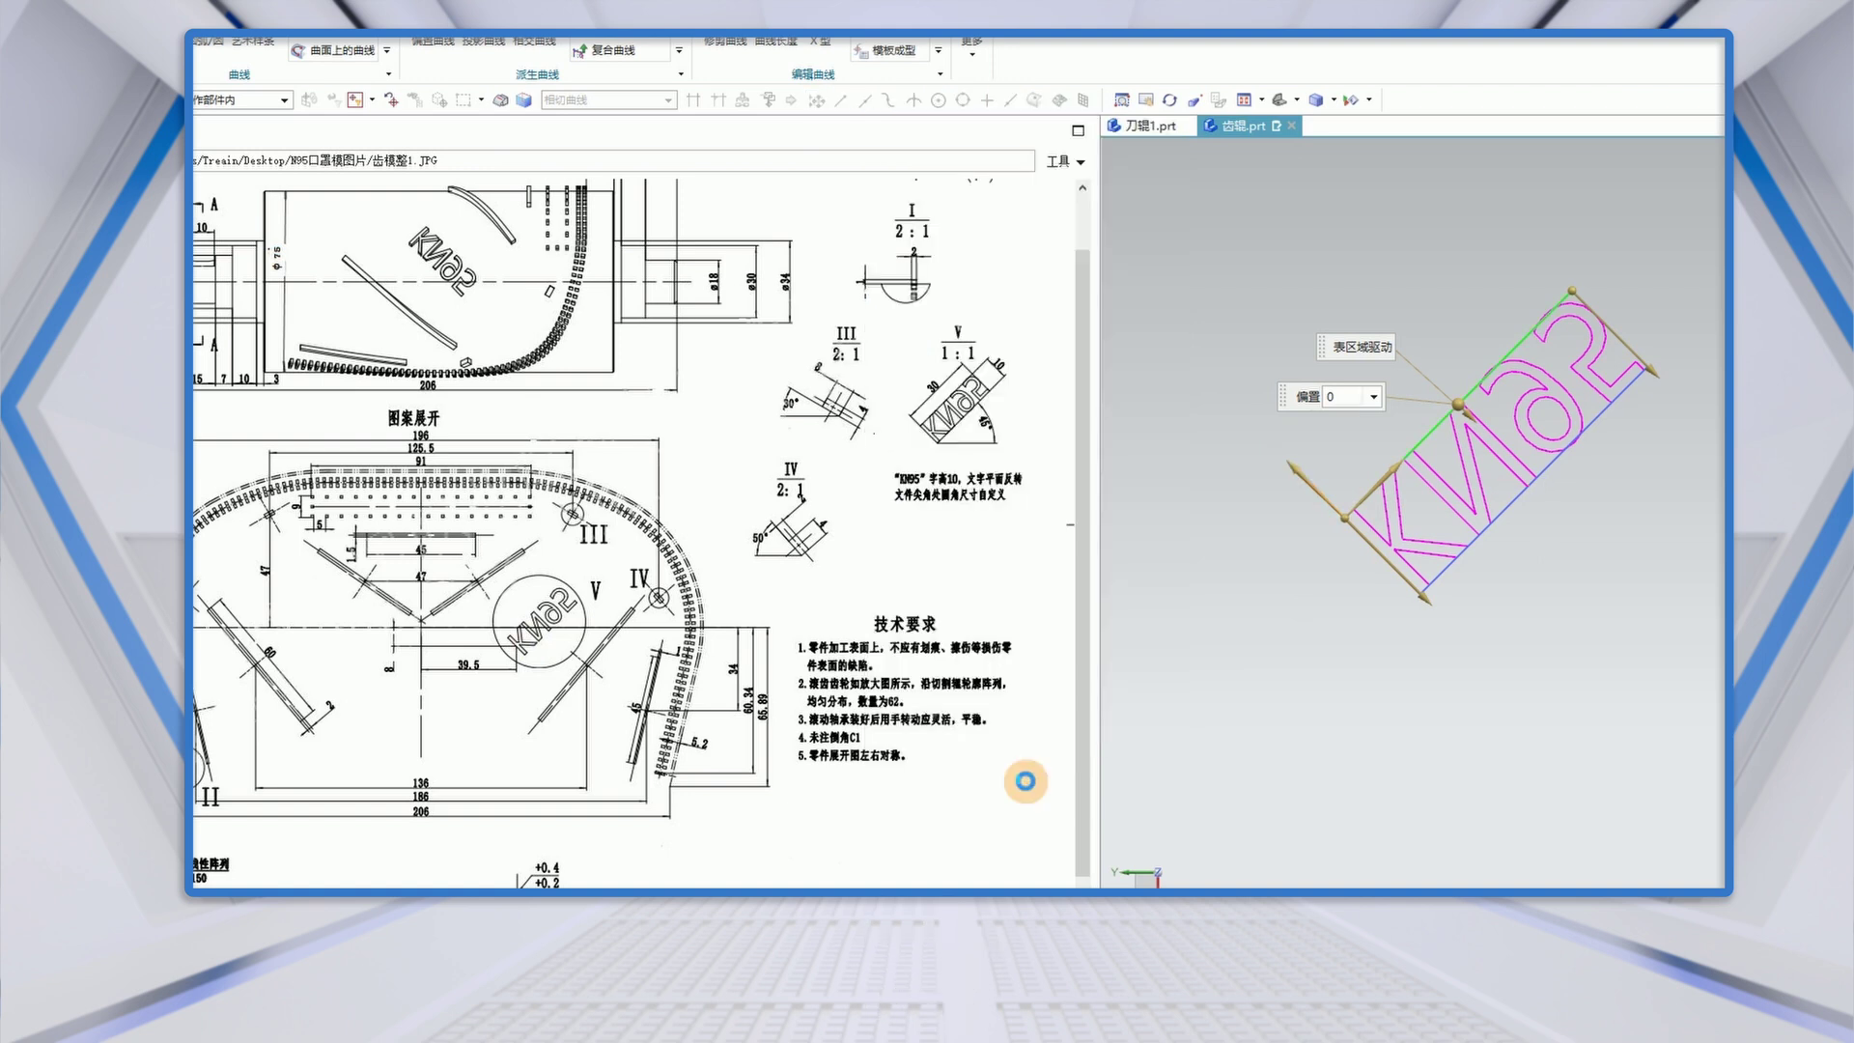
- Hide the slanted rectangle sketch around the KN95 text
right_click(1519, 348)
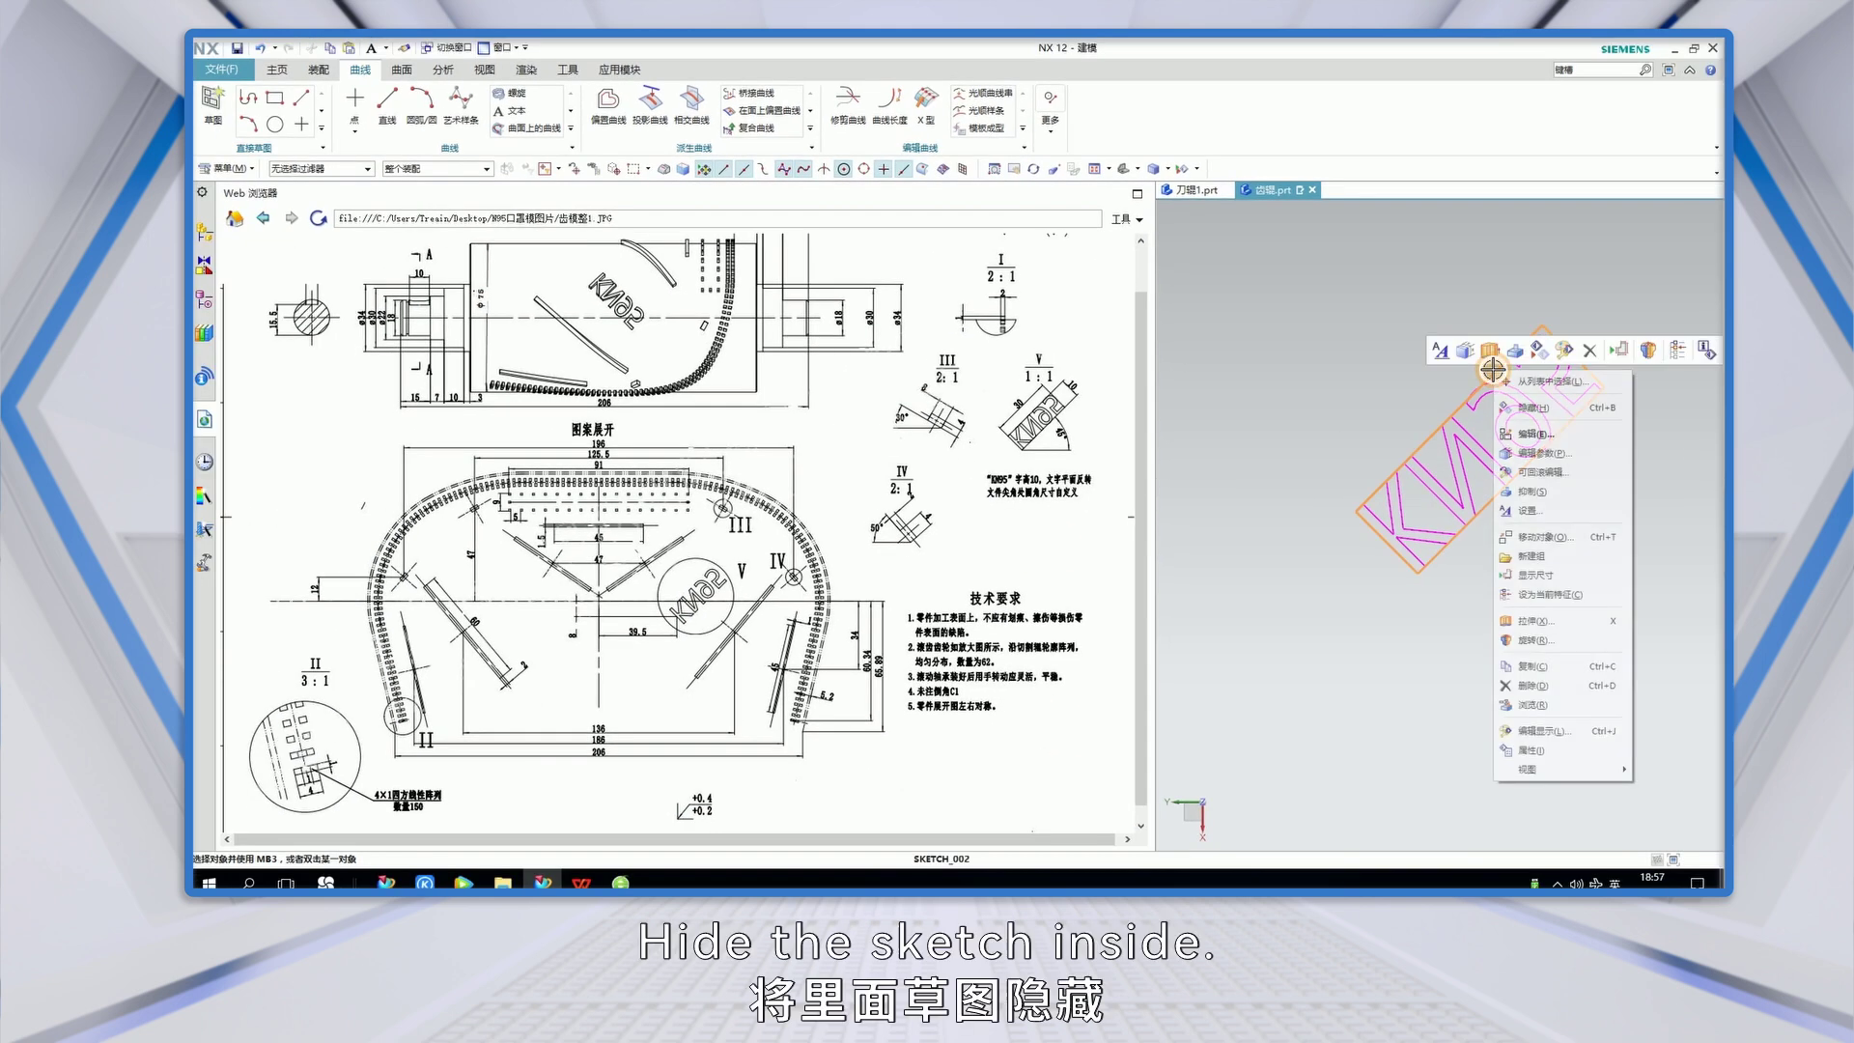
left_click(1536, 408)
middle_click_drag(1358, 609, 1361, 562)
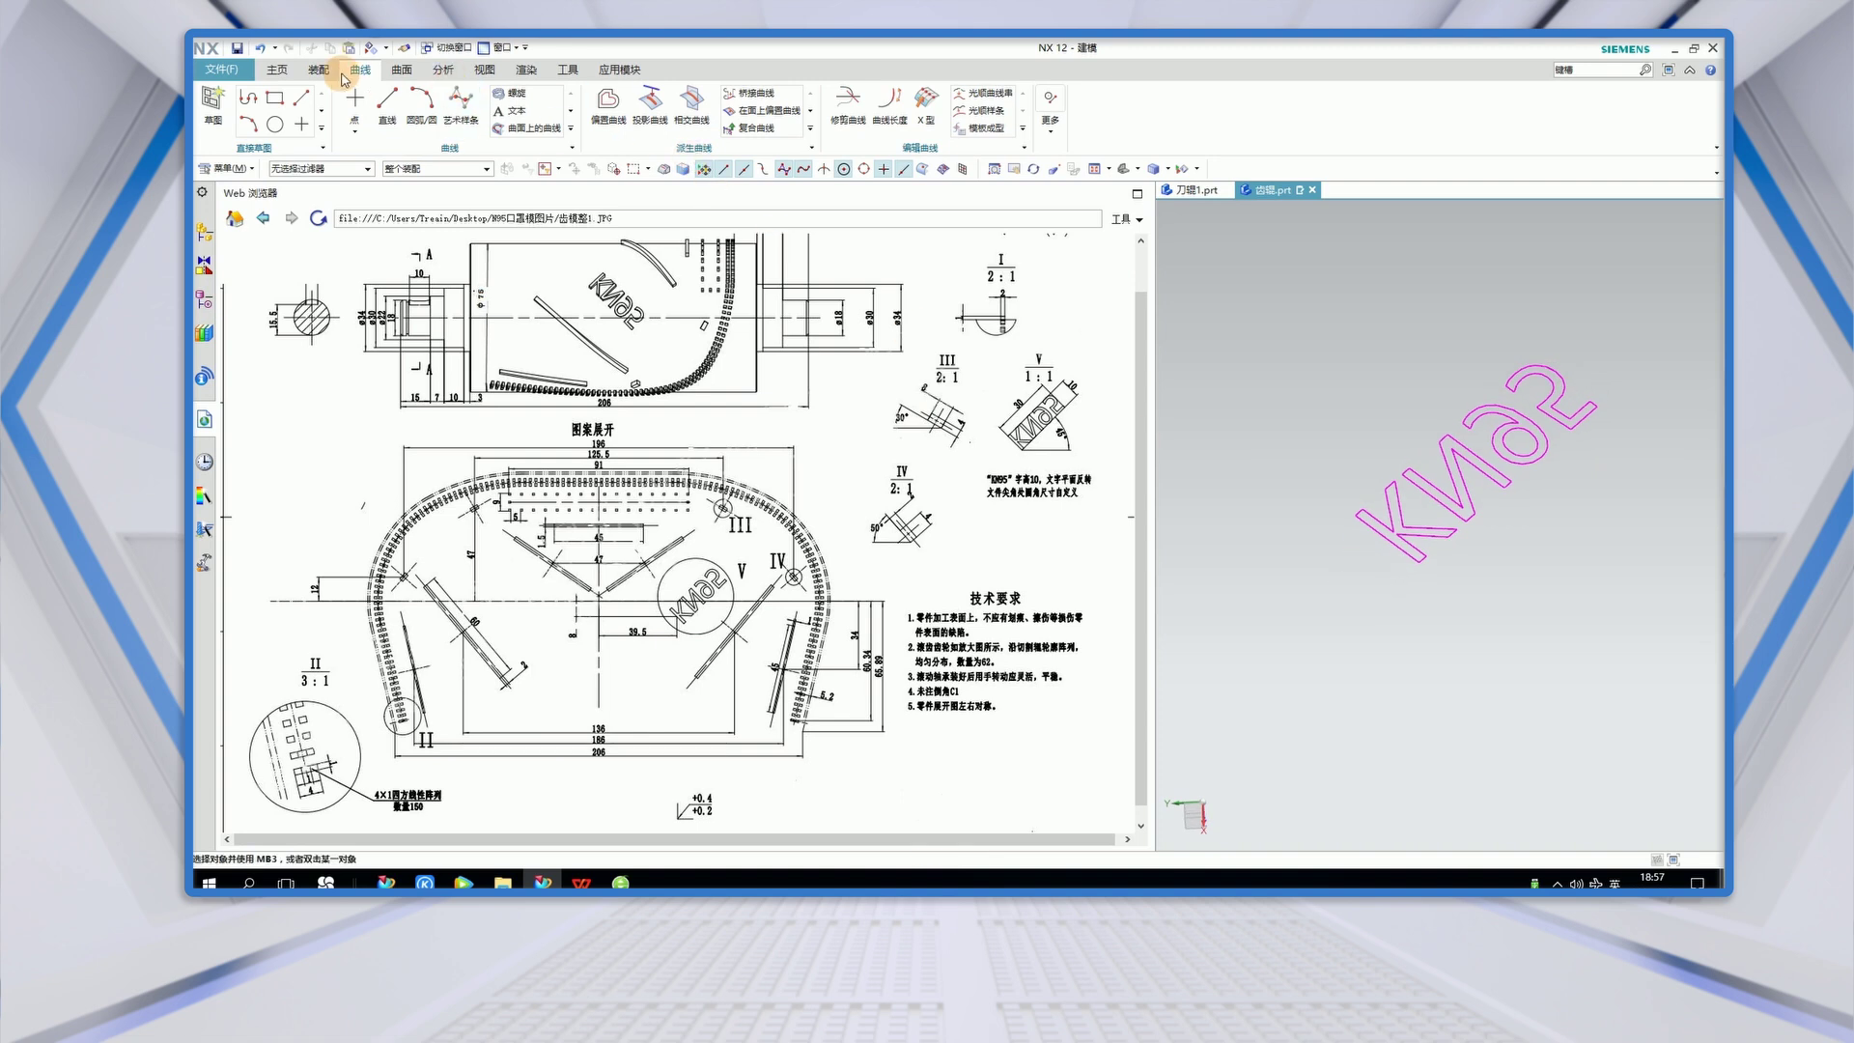
- Extrude all the KN95 text outlines 1 mm as new solid bodies, using the connected curves (相连曲线) selection rule
left_click(280, 71)
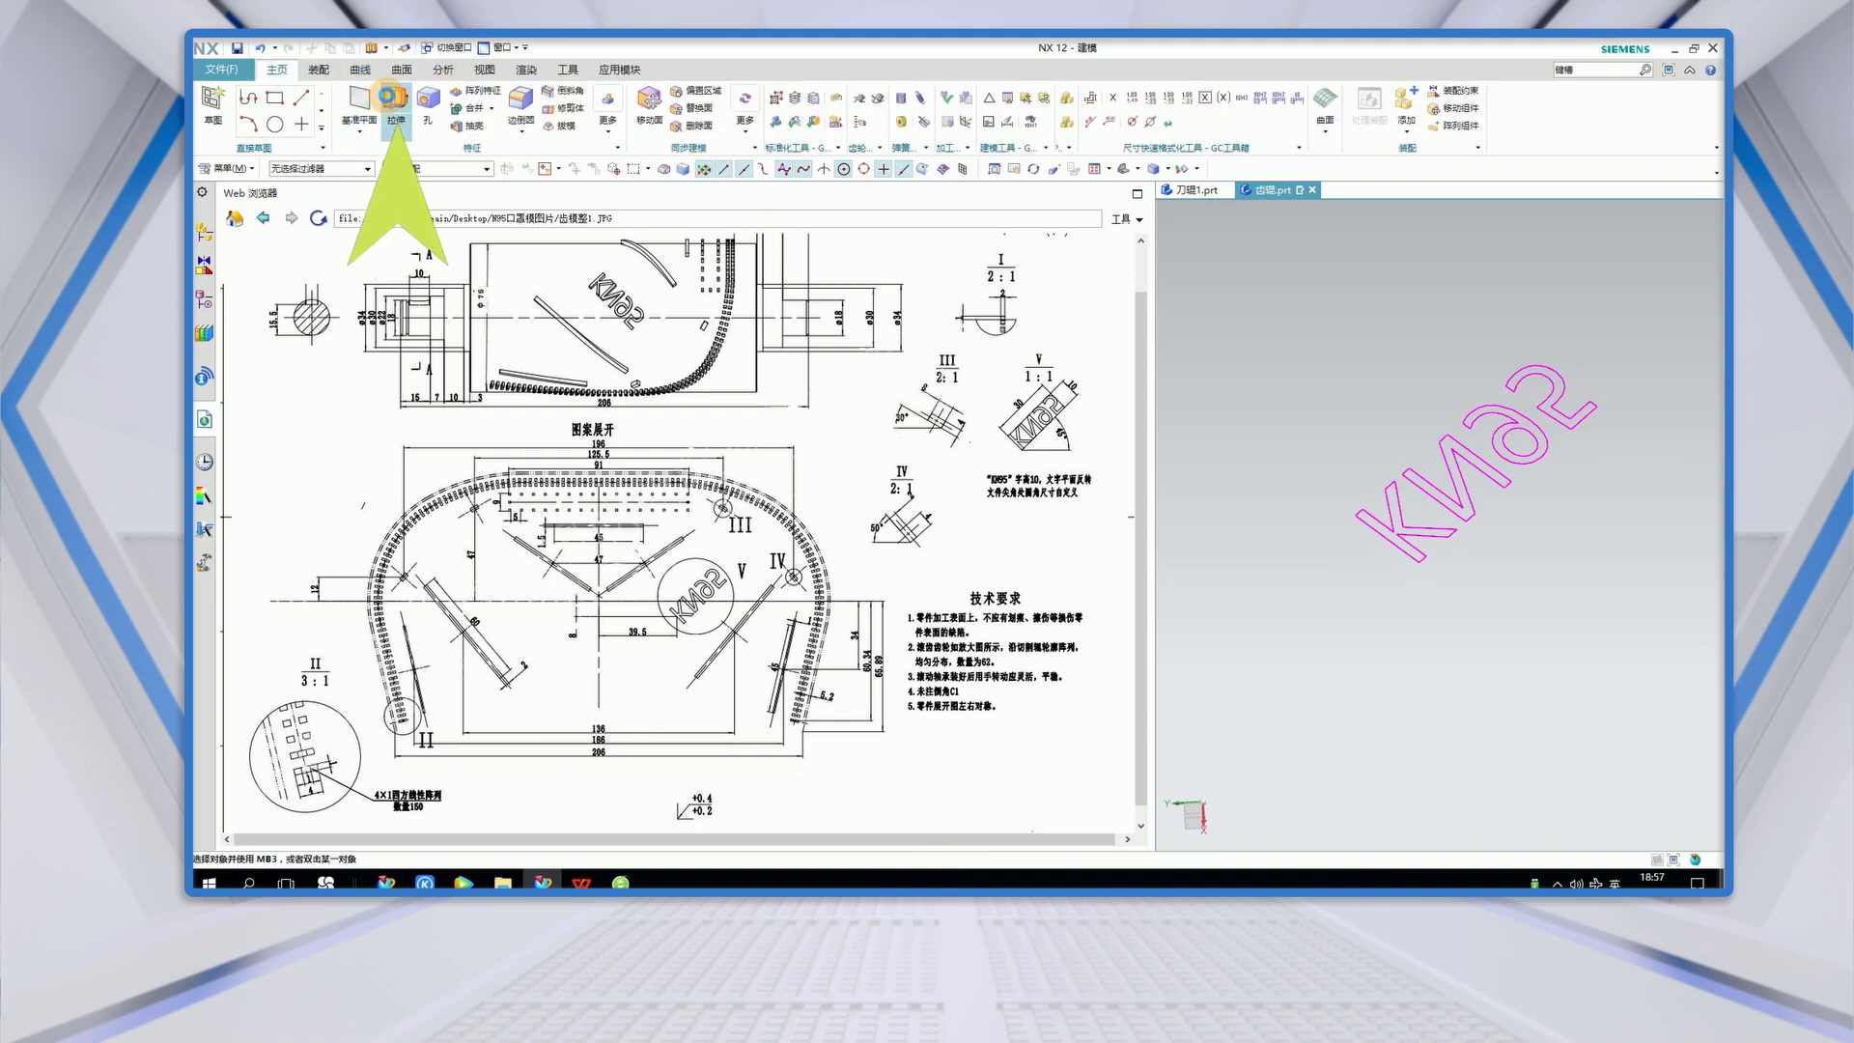
left_click(396, 102)
left_click_drag(1101, 206, 1042, 249)
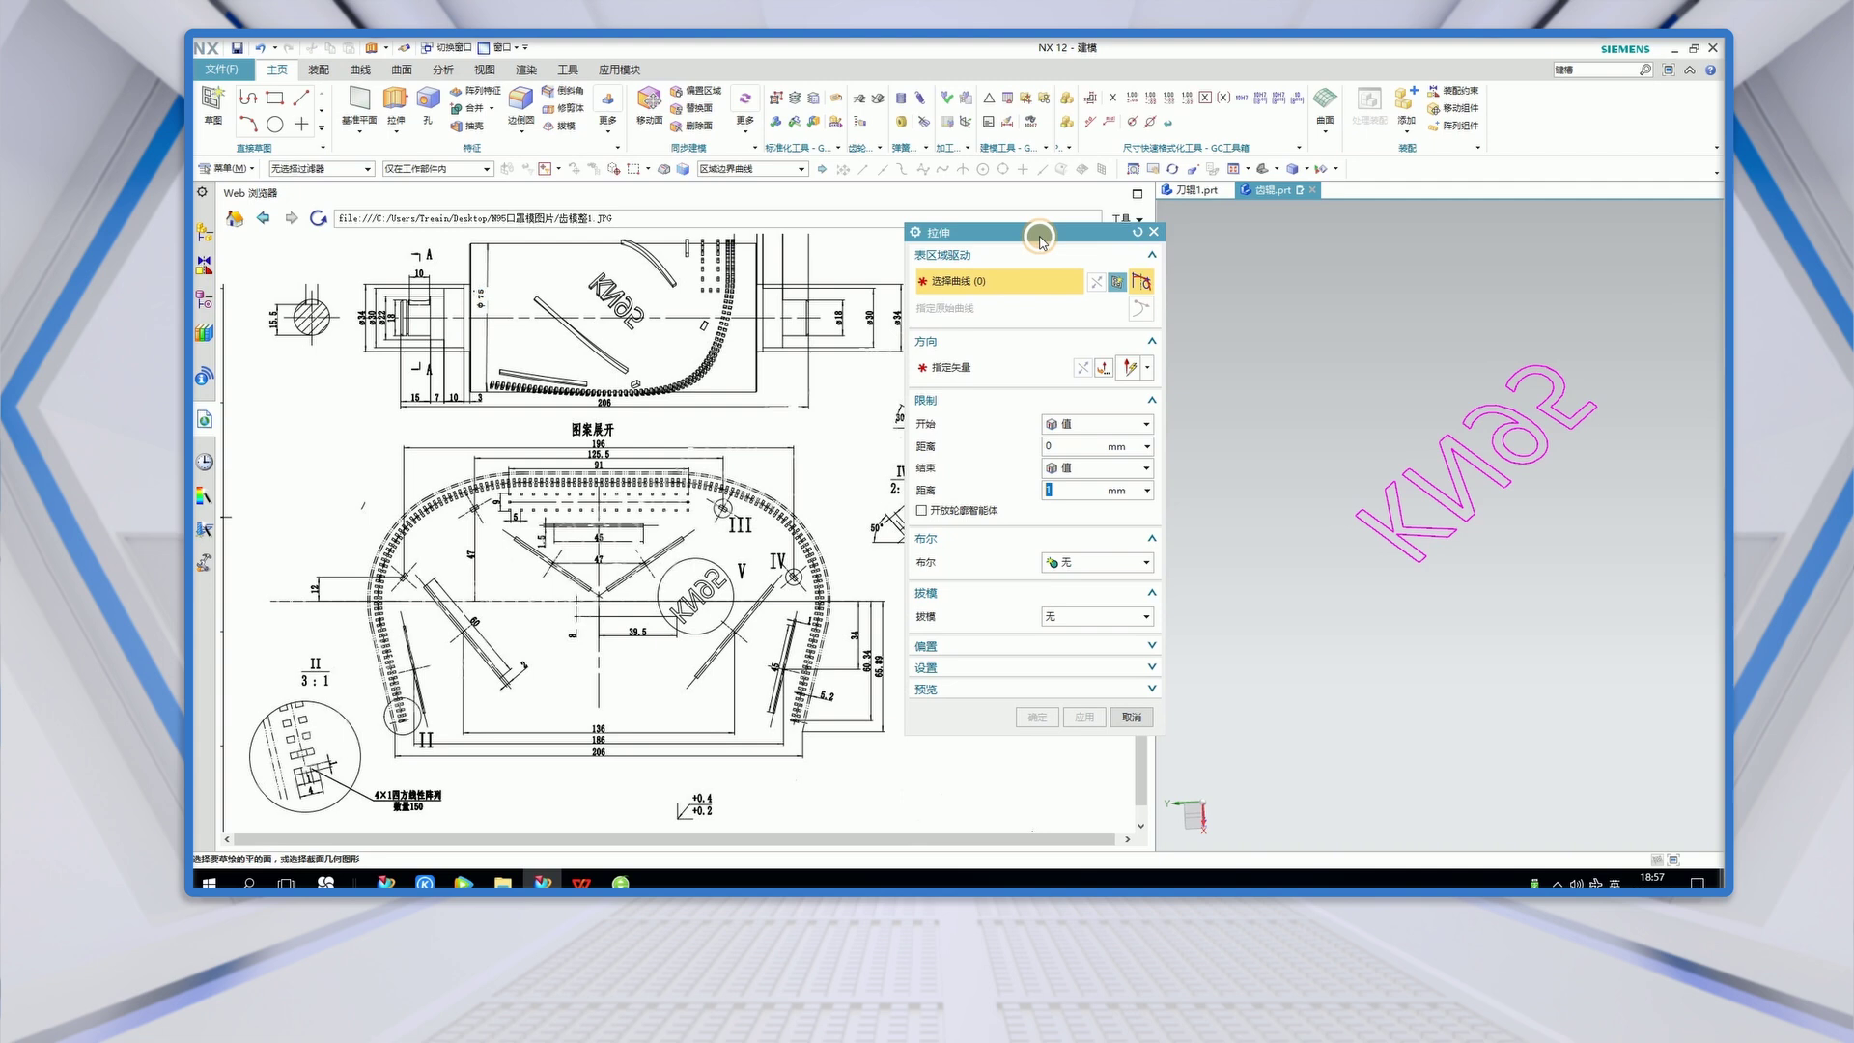
left_click(801, 169)
left_click(722, 200)
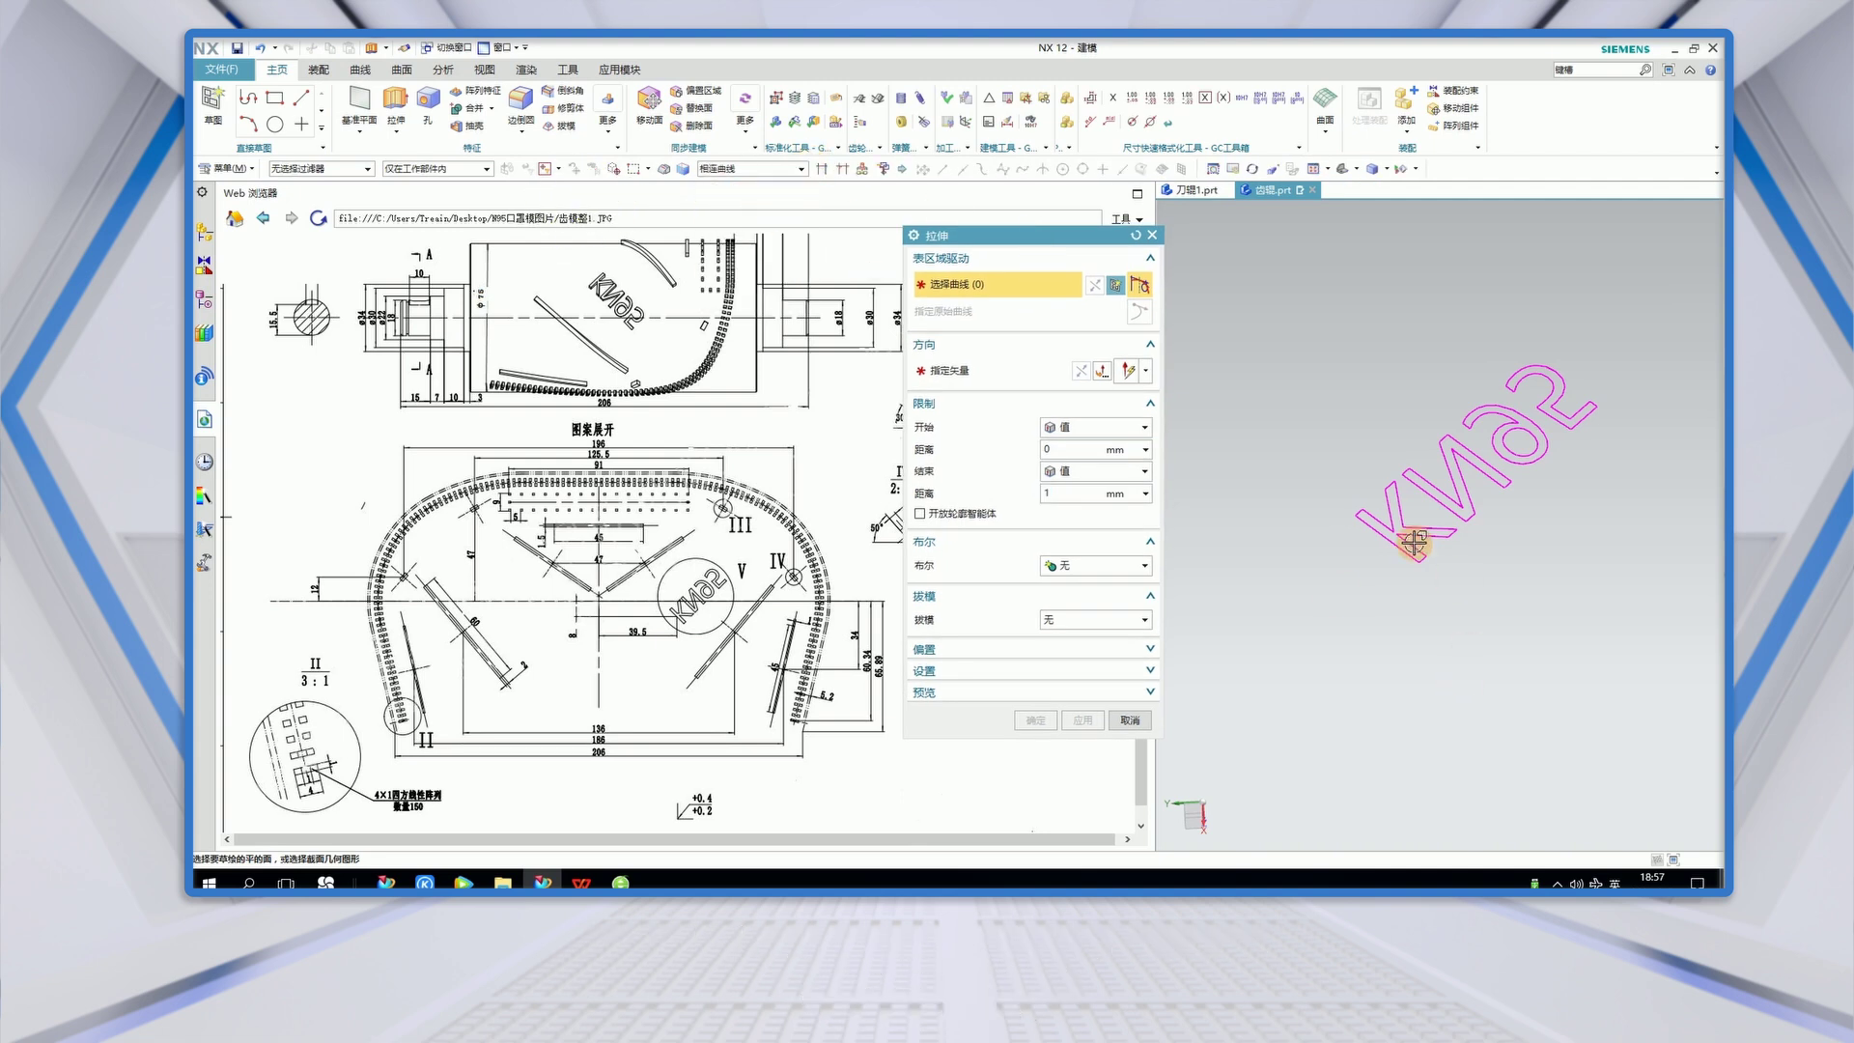
left_click(1399, 517)
left_click(1454, 458)
left_click(1509, 416)
left_click(1514, 440)
left_click(1527, 371)
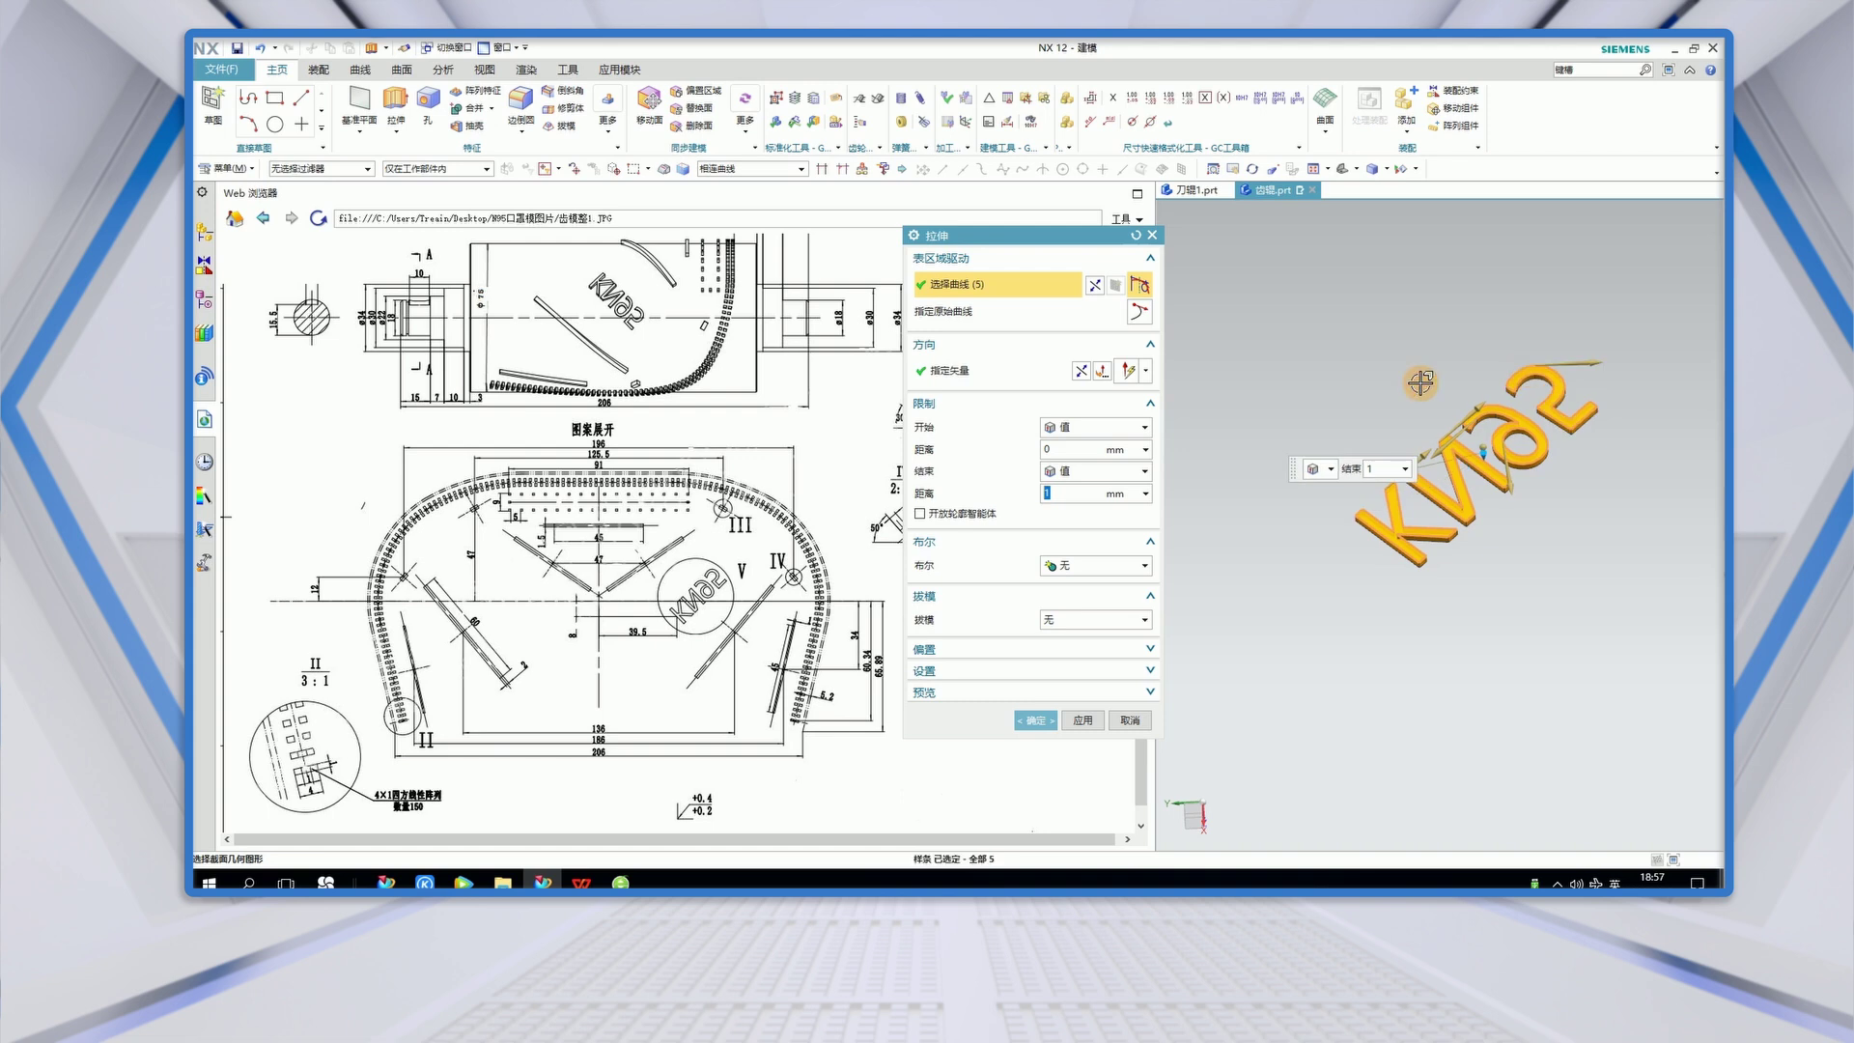
left_click(1036, 720)
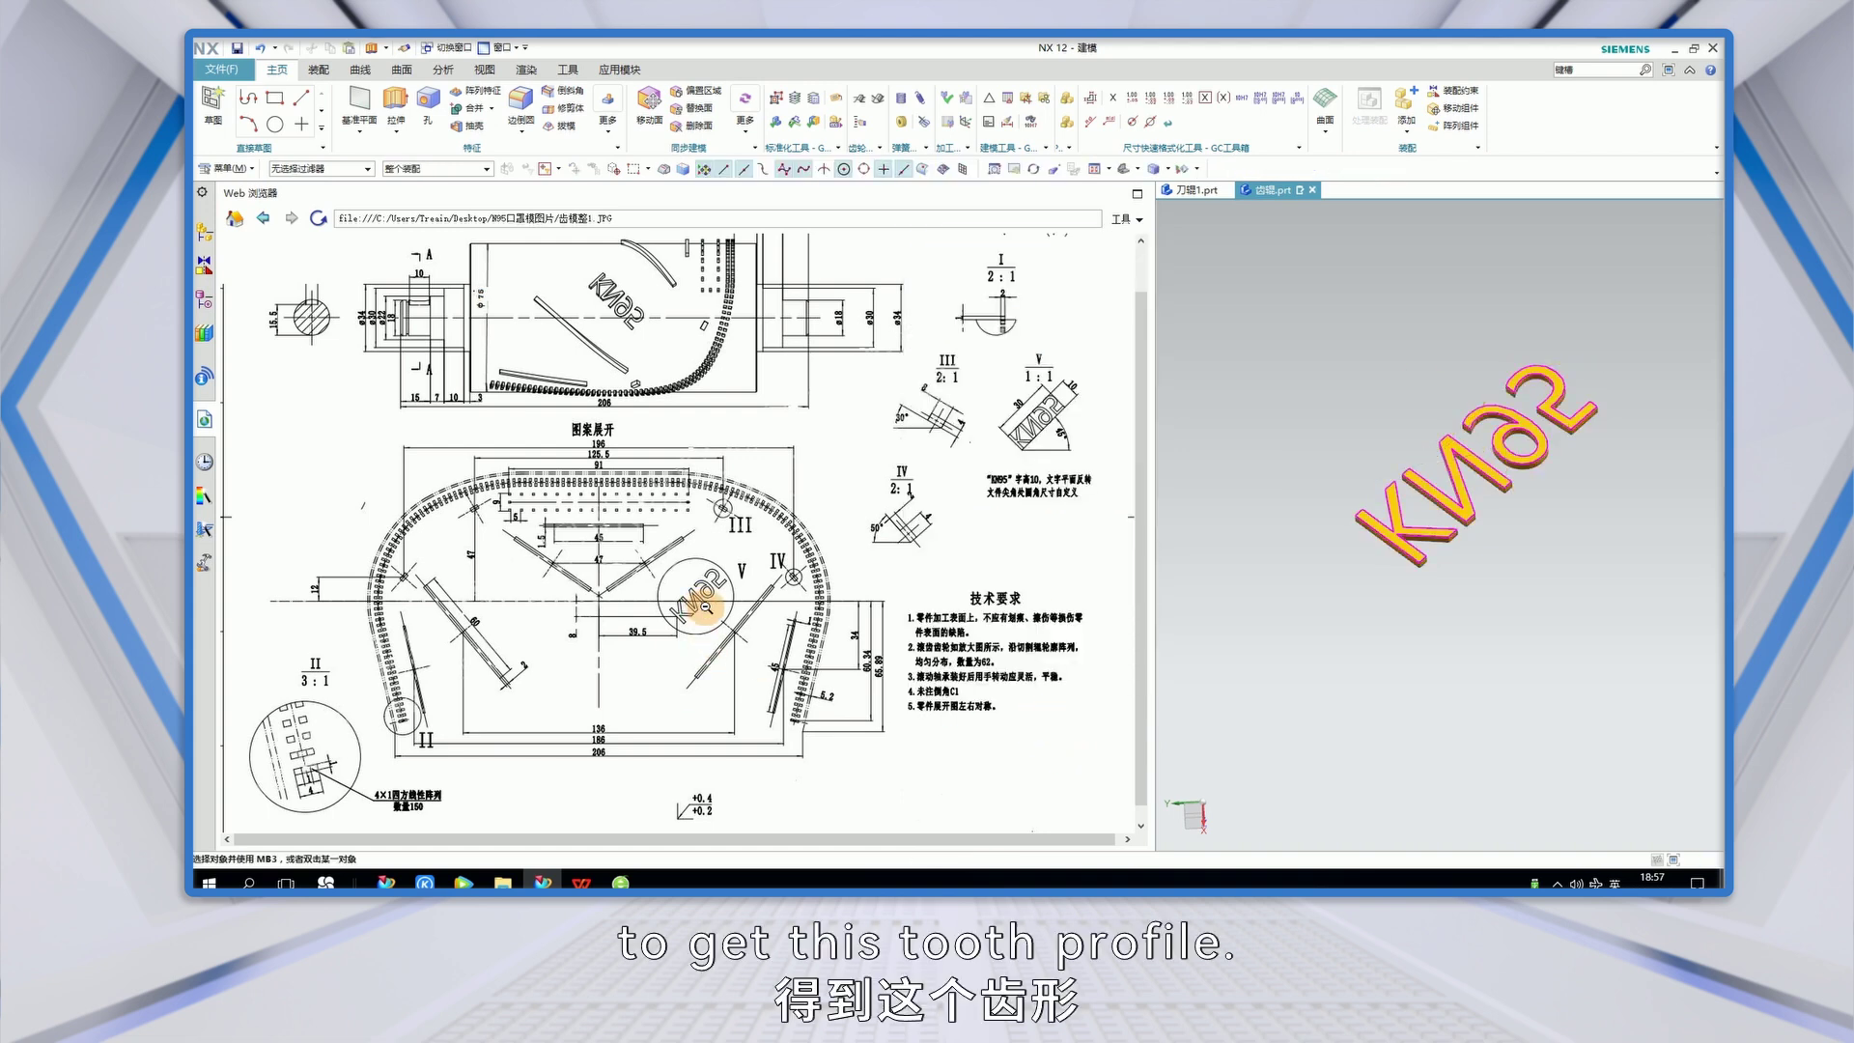
- Hide the KN95 text curves, leaving the extruded letters shown, and bring back the reference drawing
left_click(209, 303)
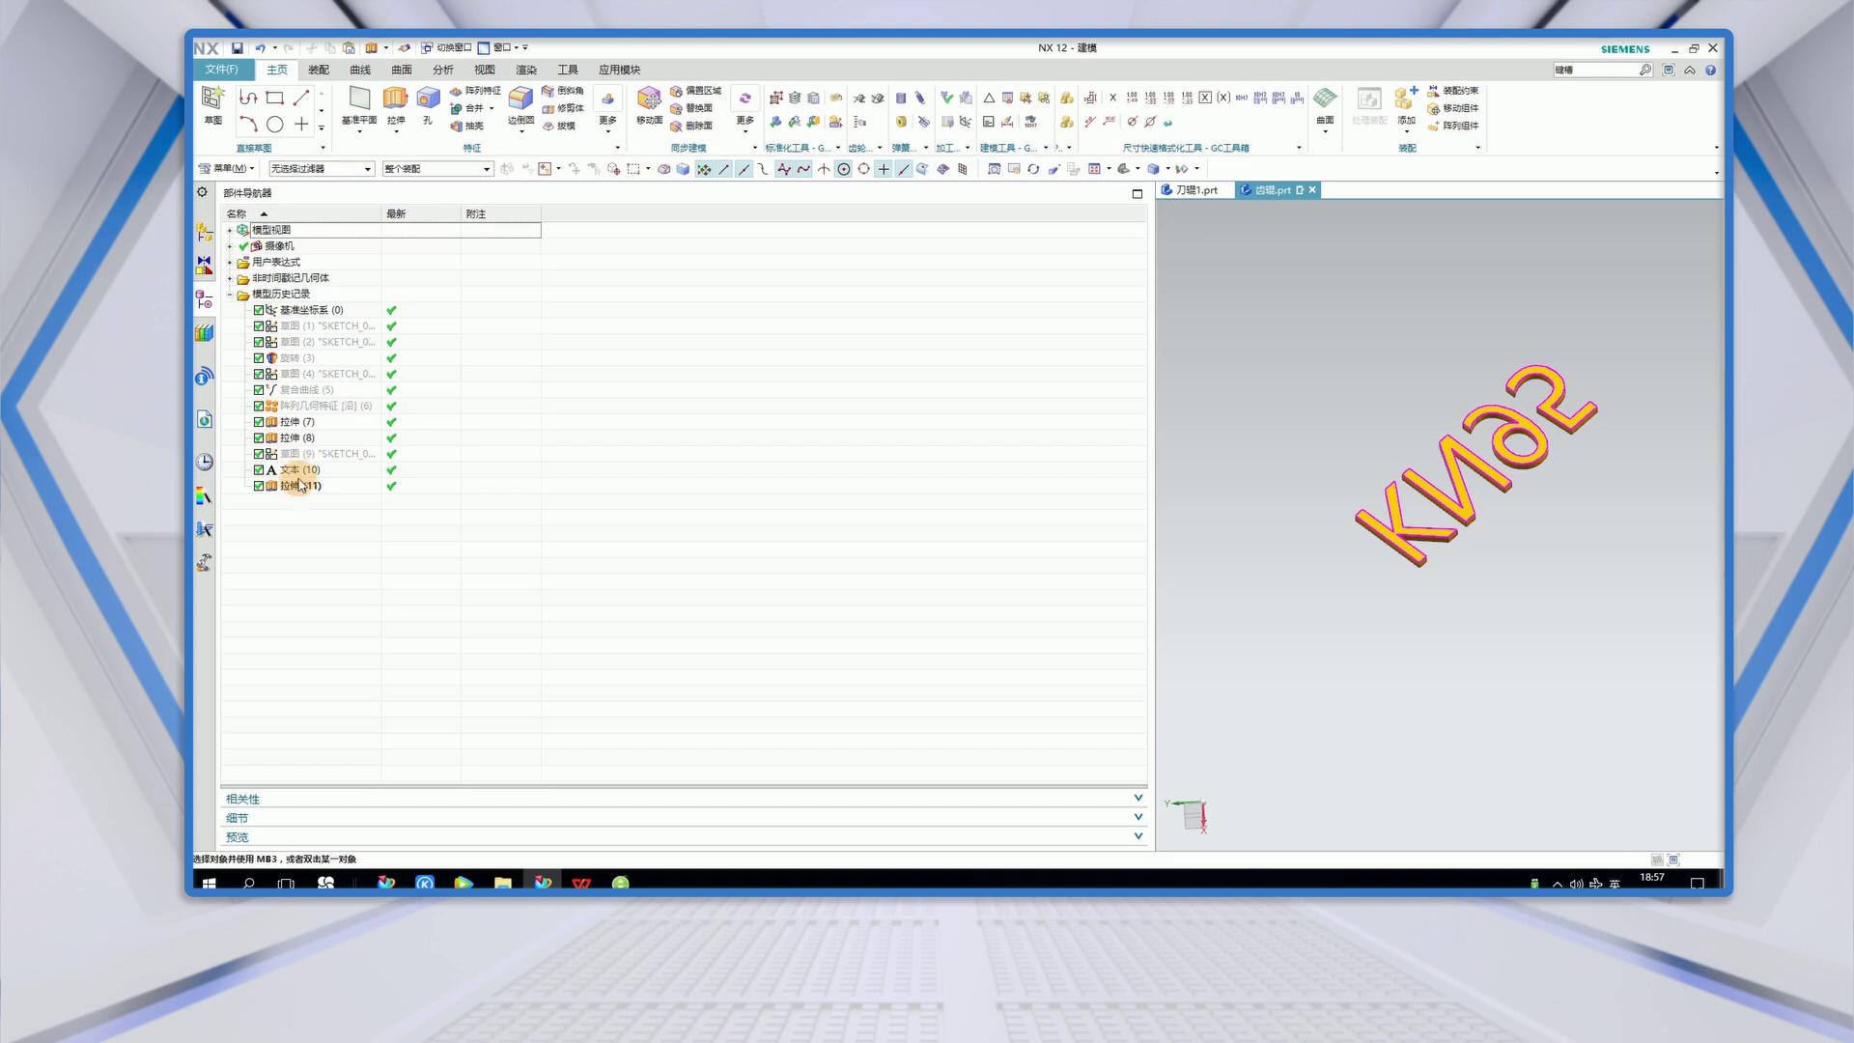
left_click(292, 470)
right_click(291, 469)
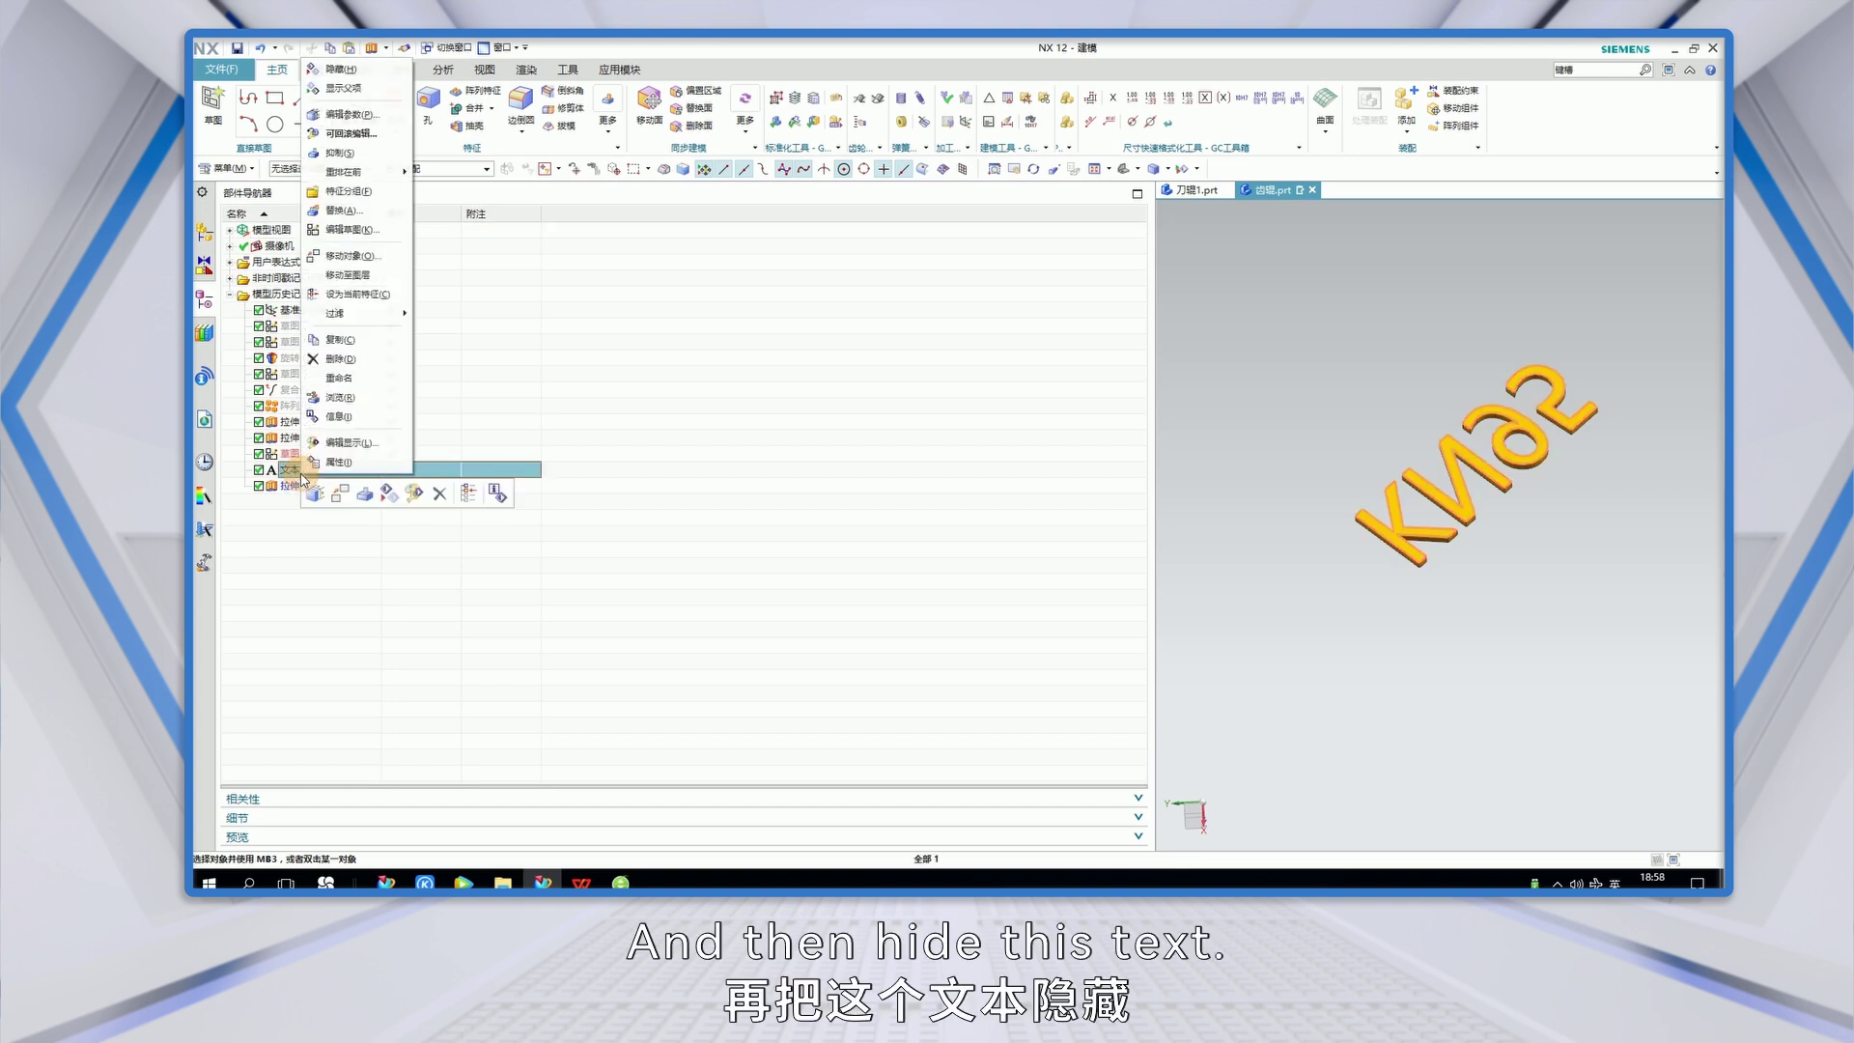
left_click(359, 70)
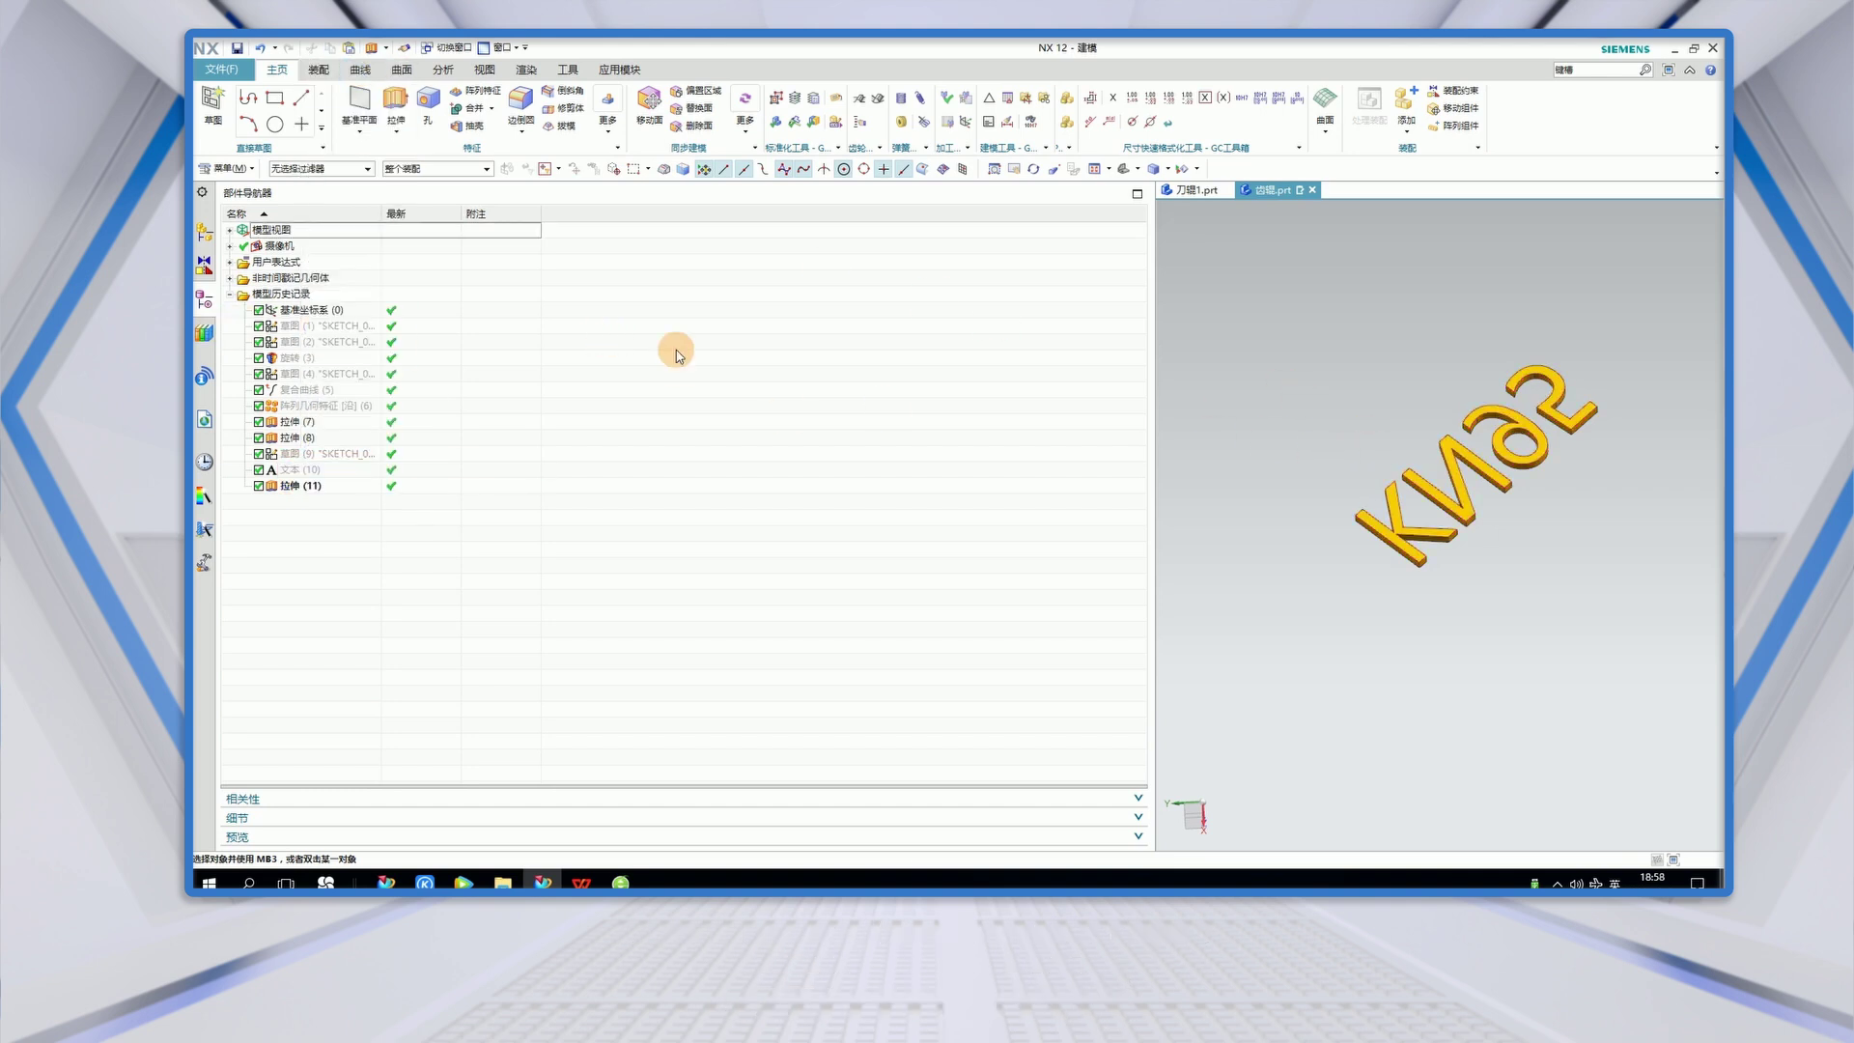
left_click(206, 421)
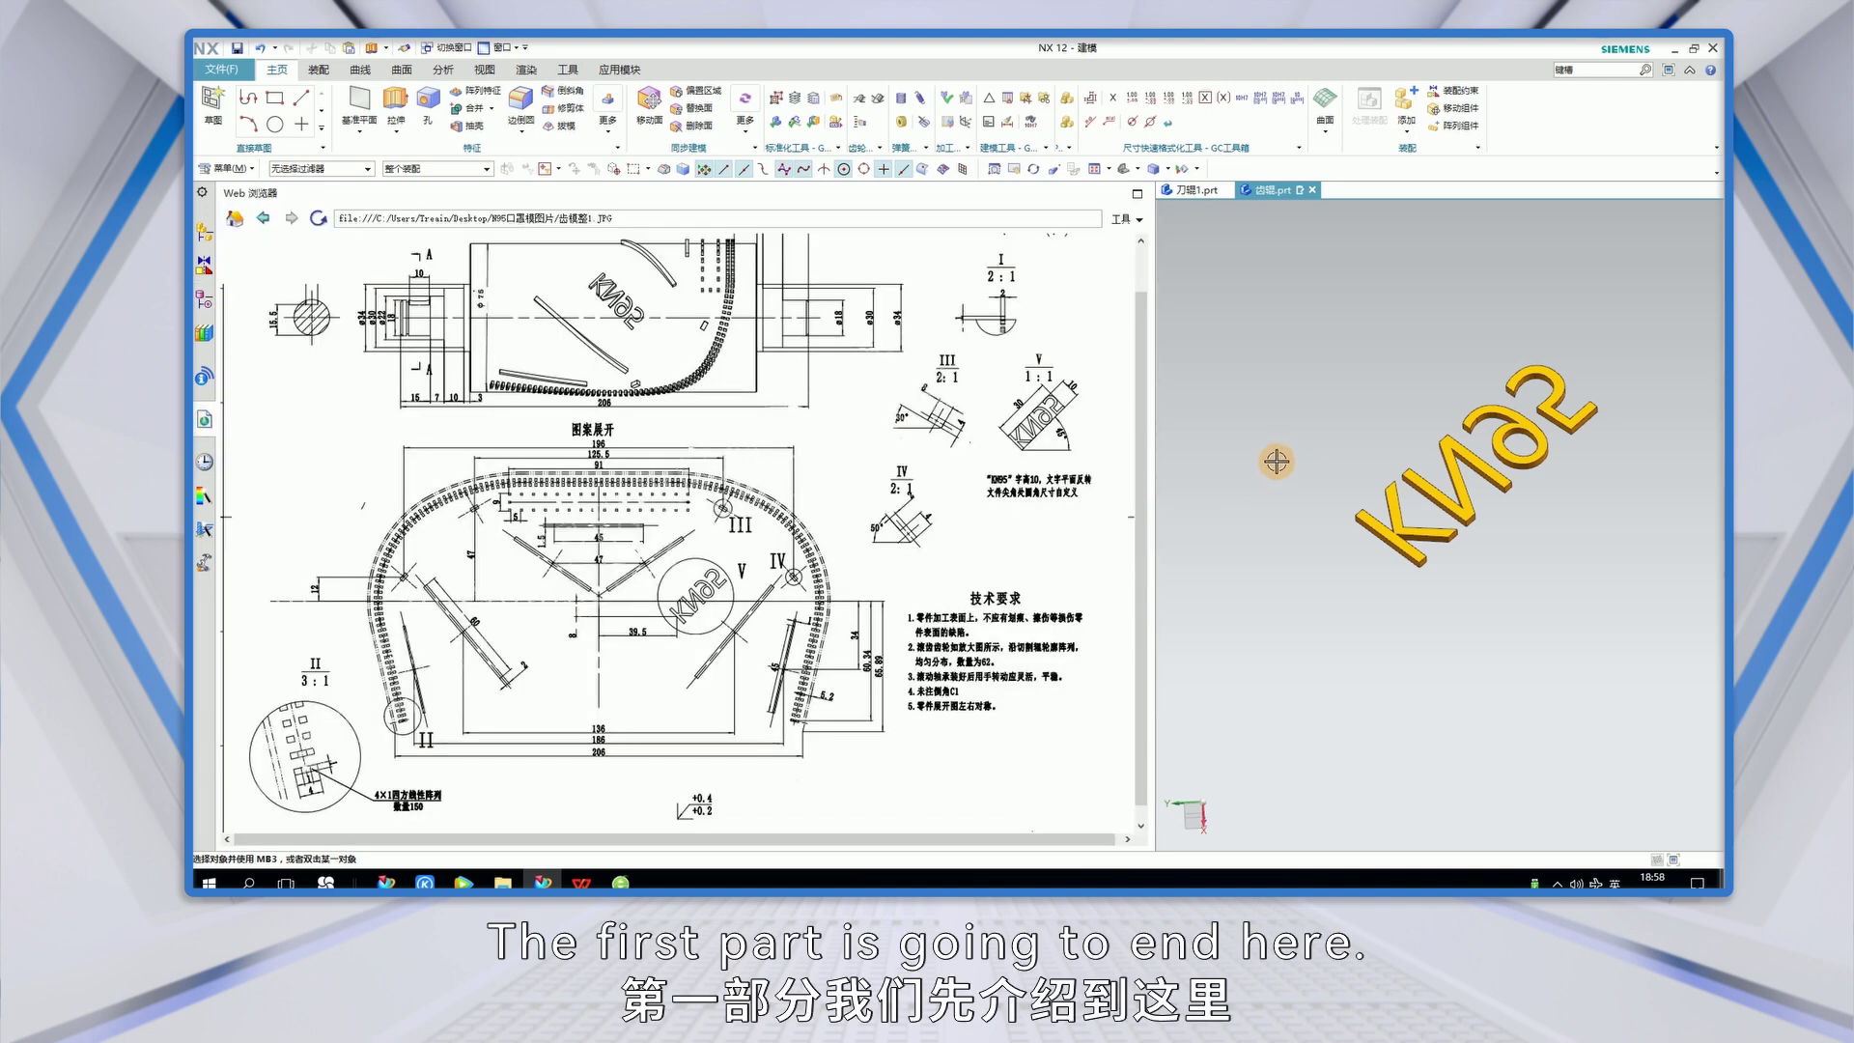